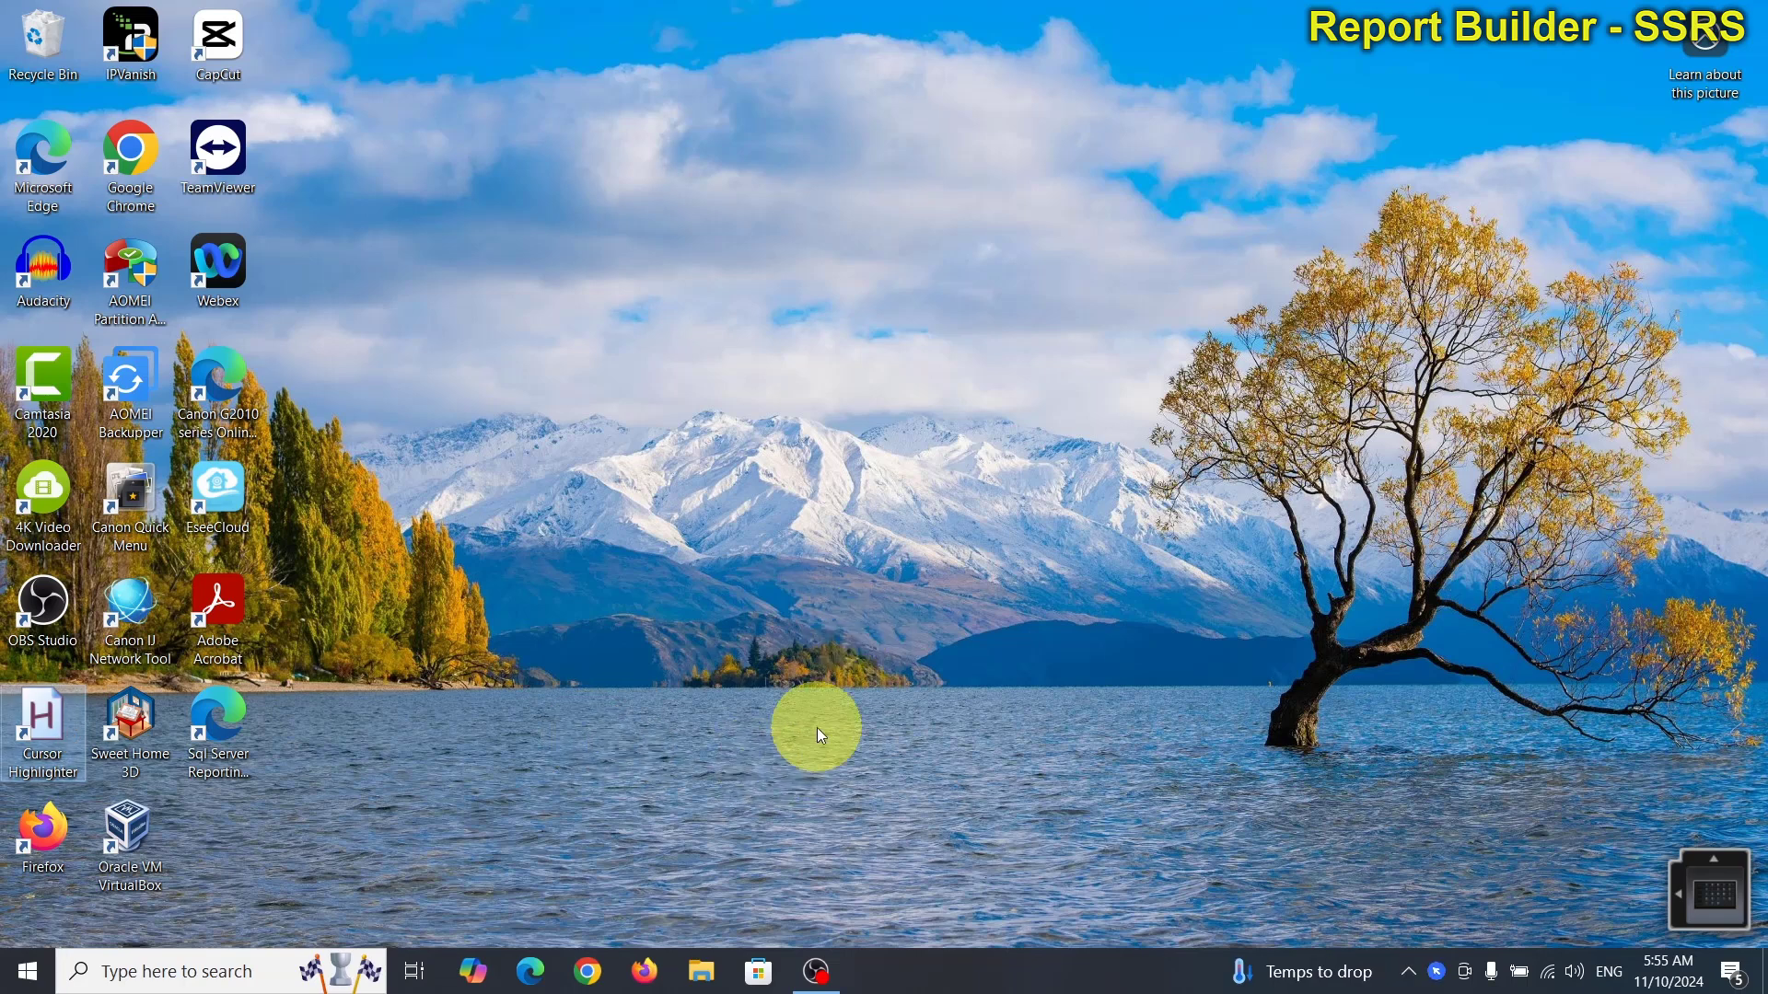
Launch Paint from Windows search, close it, and reopen the search panel's recent apps list.
click(228, 971)
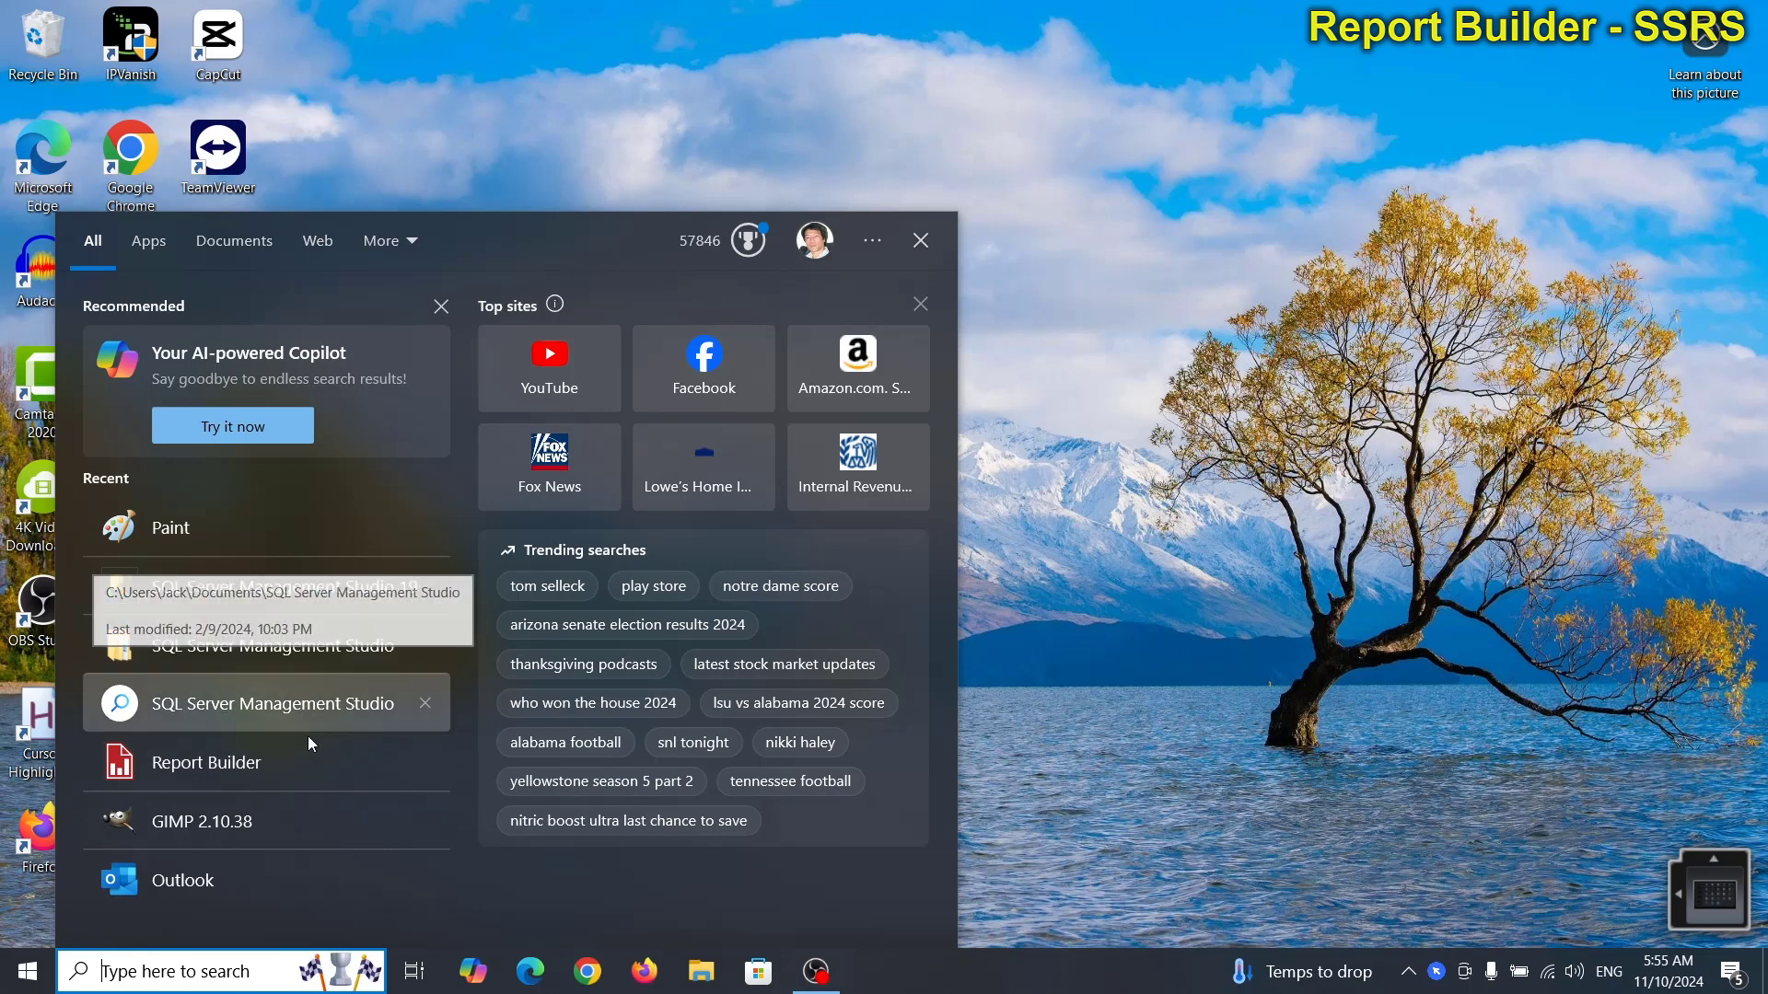
click(208, 527)
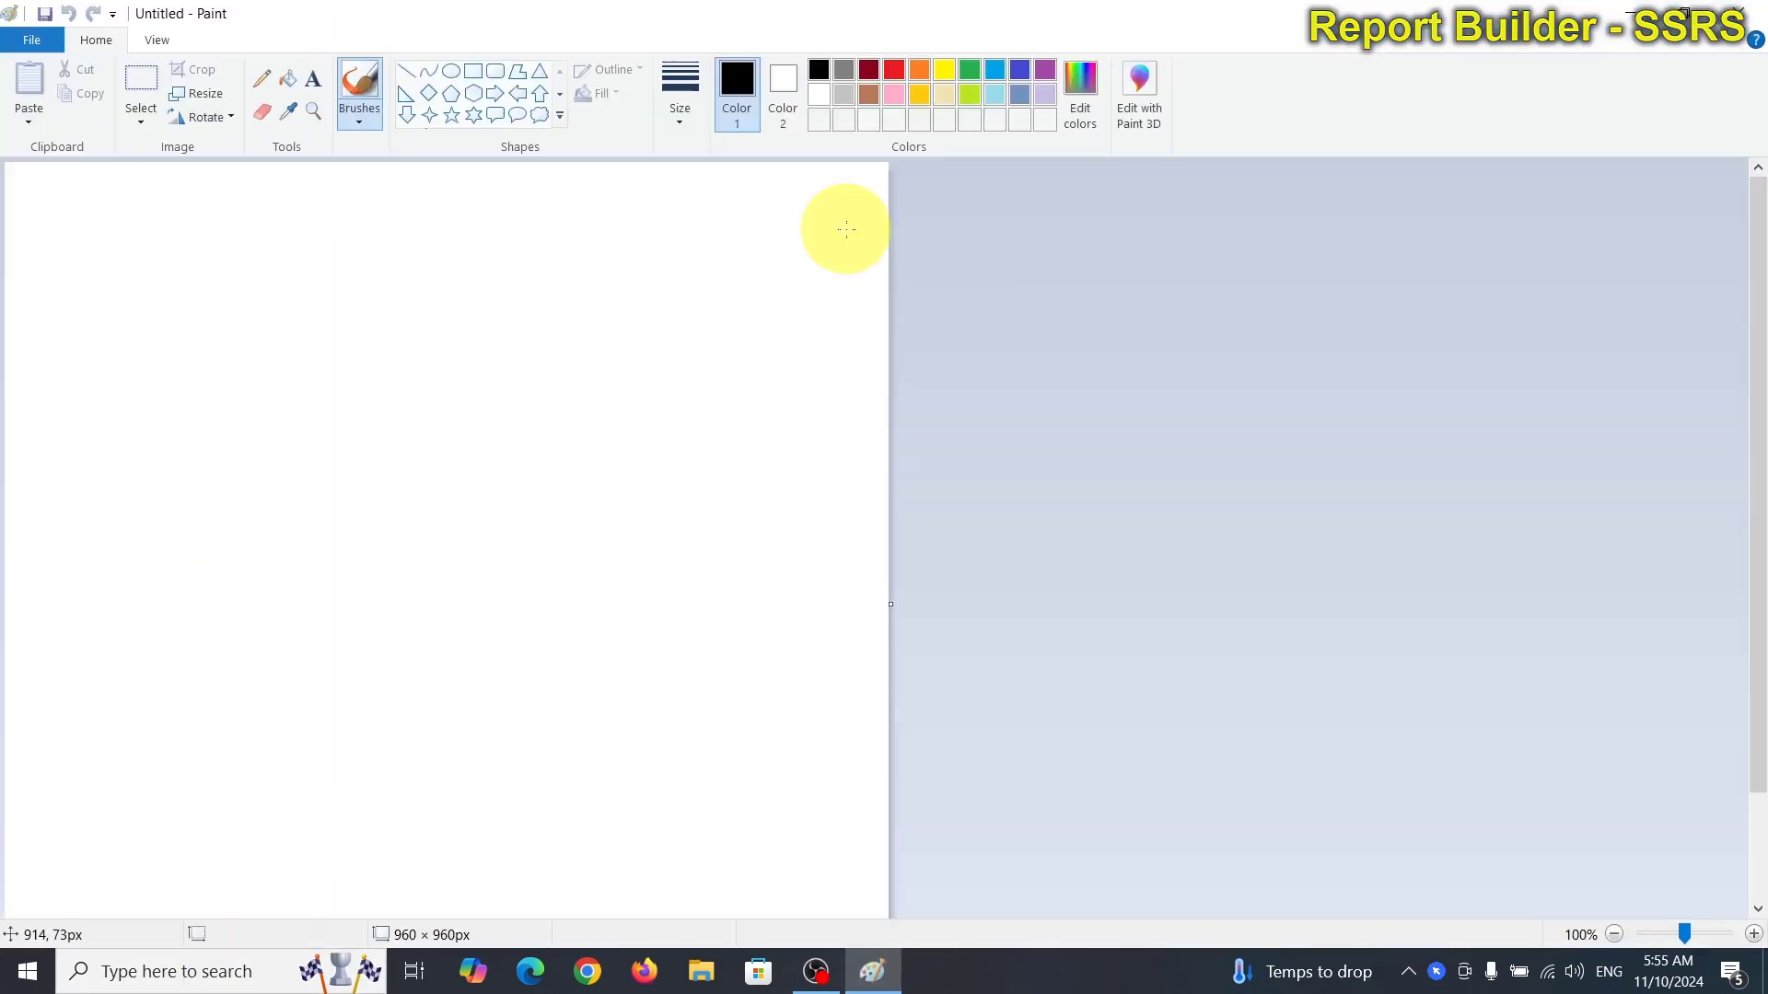
click(1759, 18)
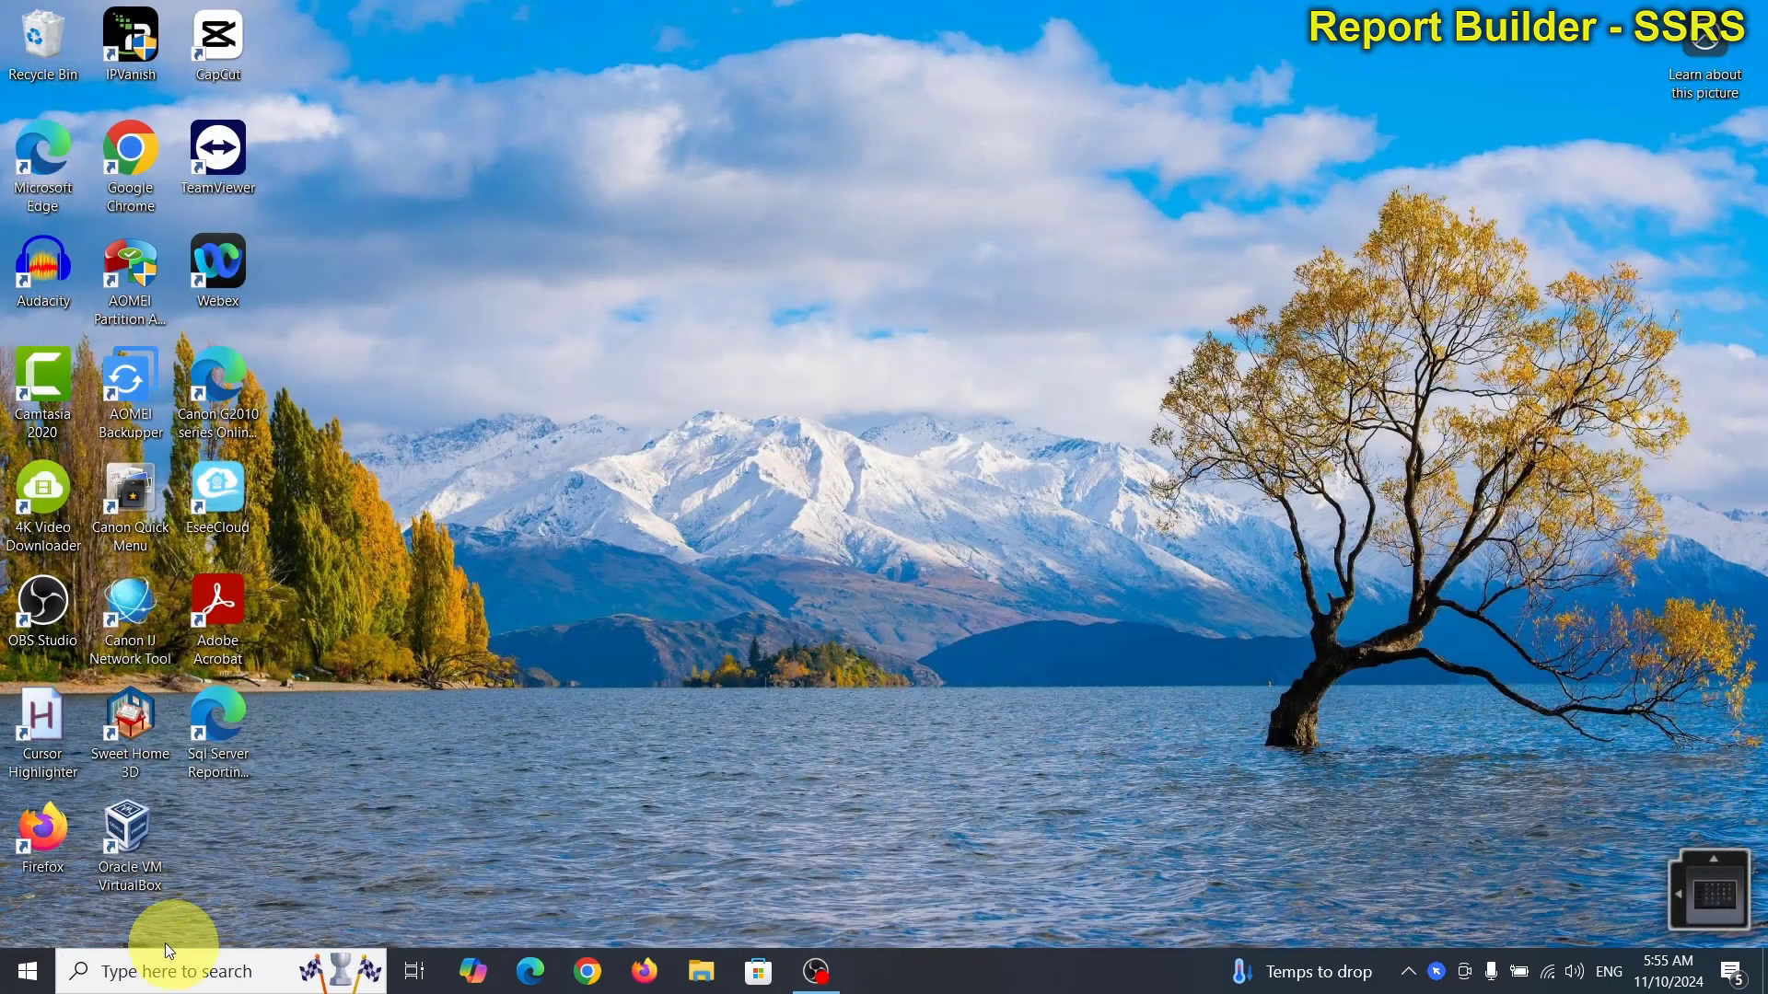
click(152, 971)
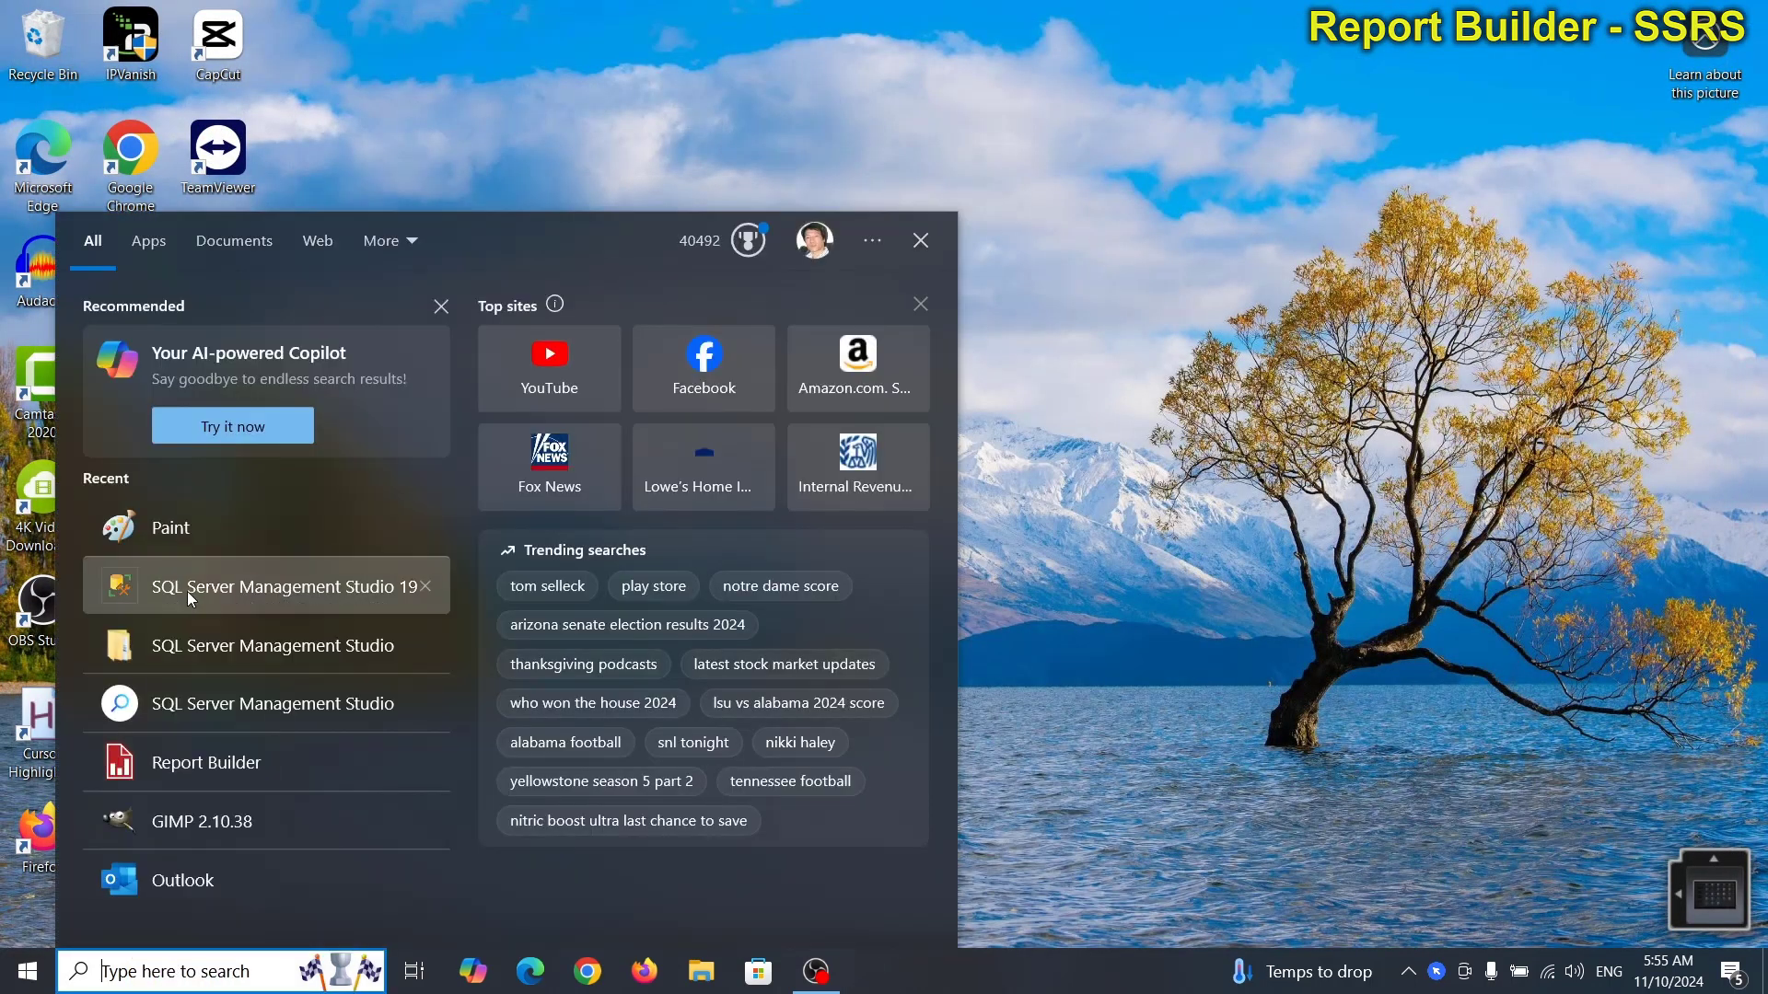
Start SSMS 19, connect to the local SQLEXPRESS server, and open a blank query window.
click(186, 589)
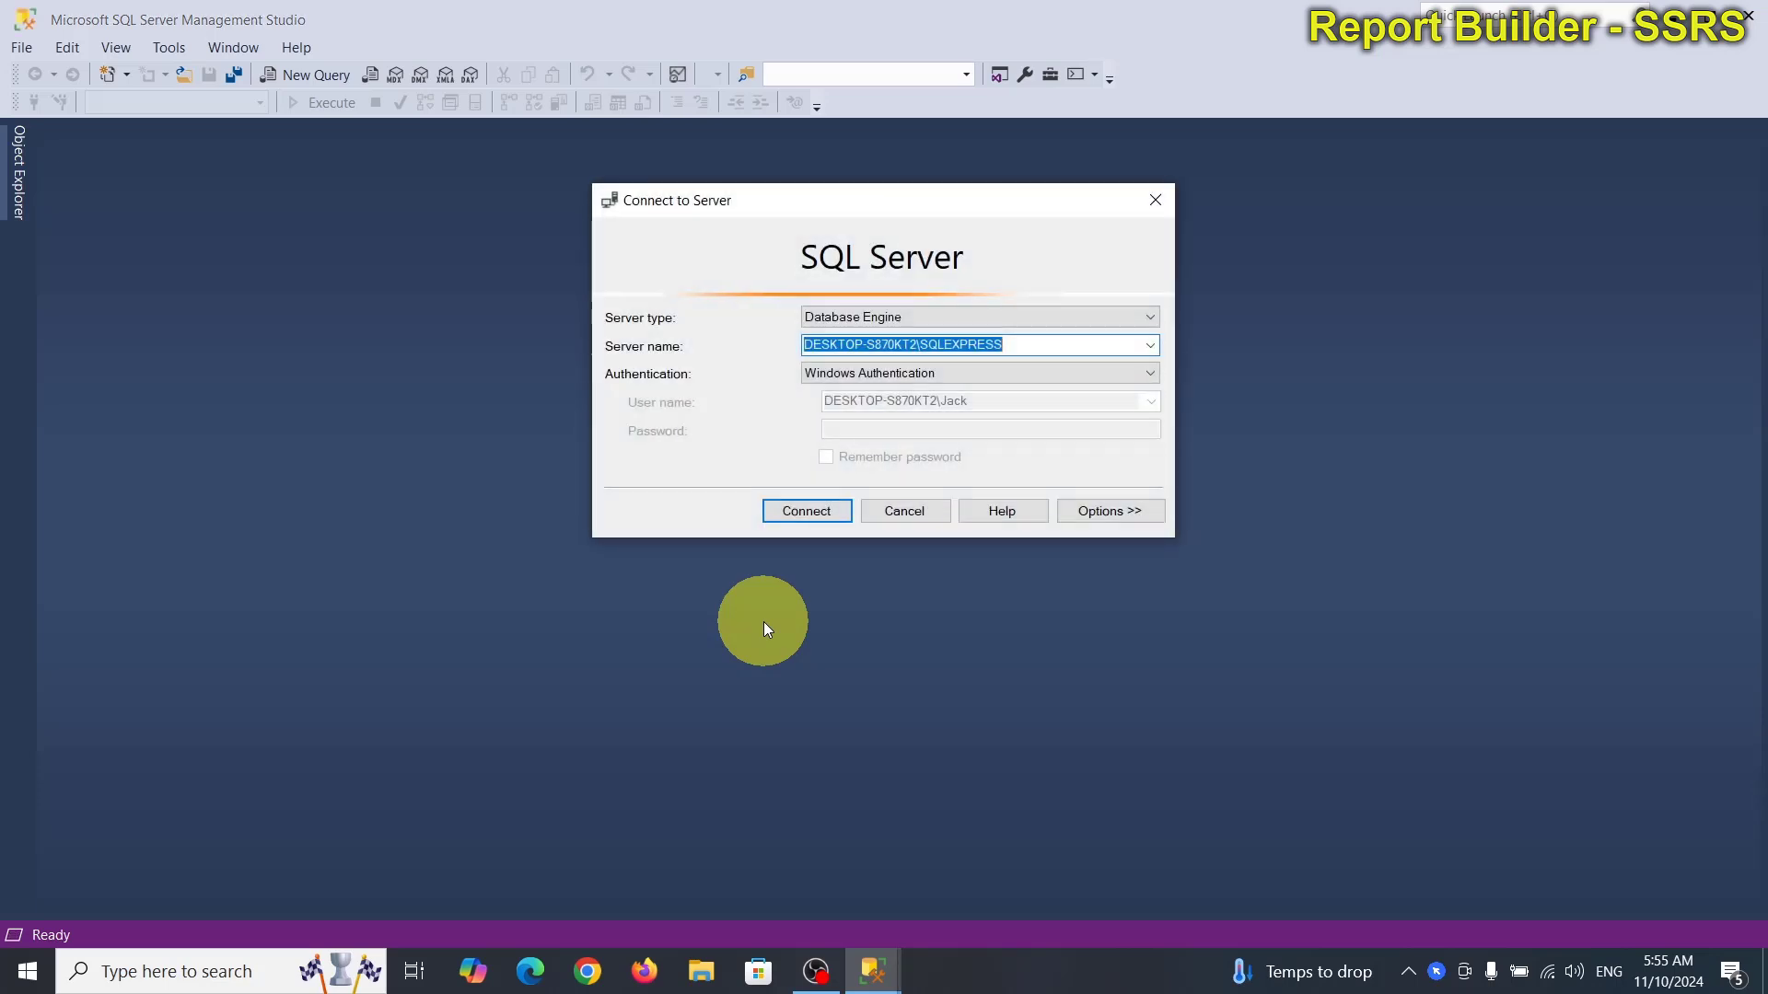
click(822, 512)
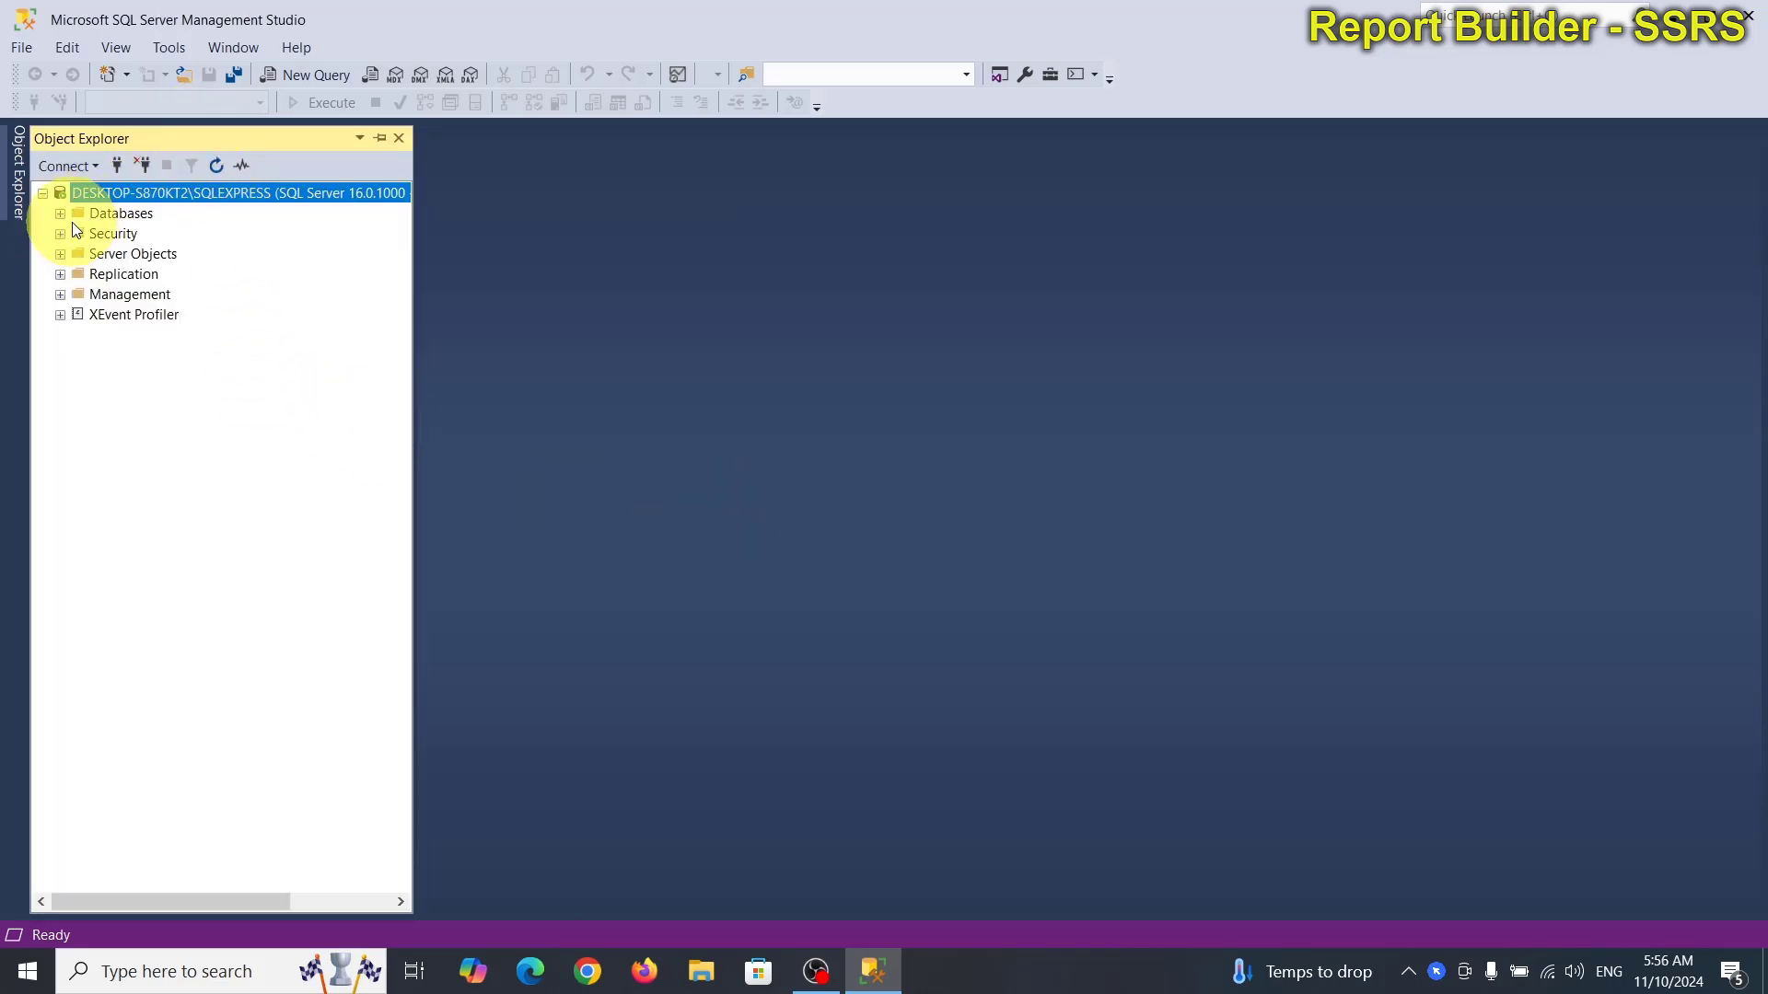
click(304, 75)
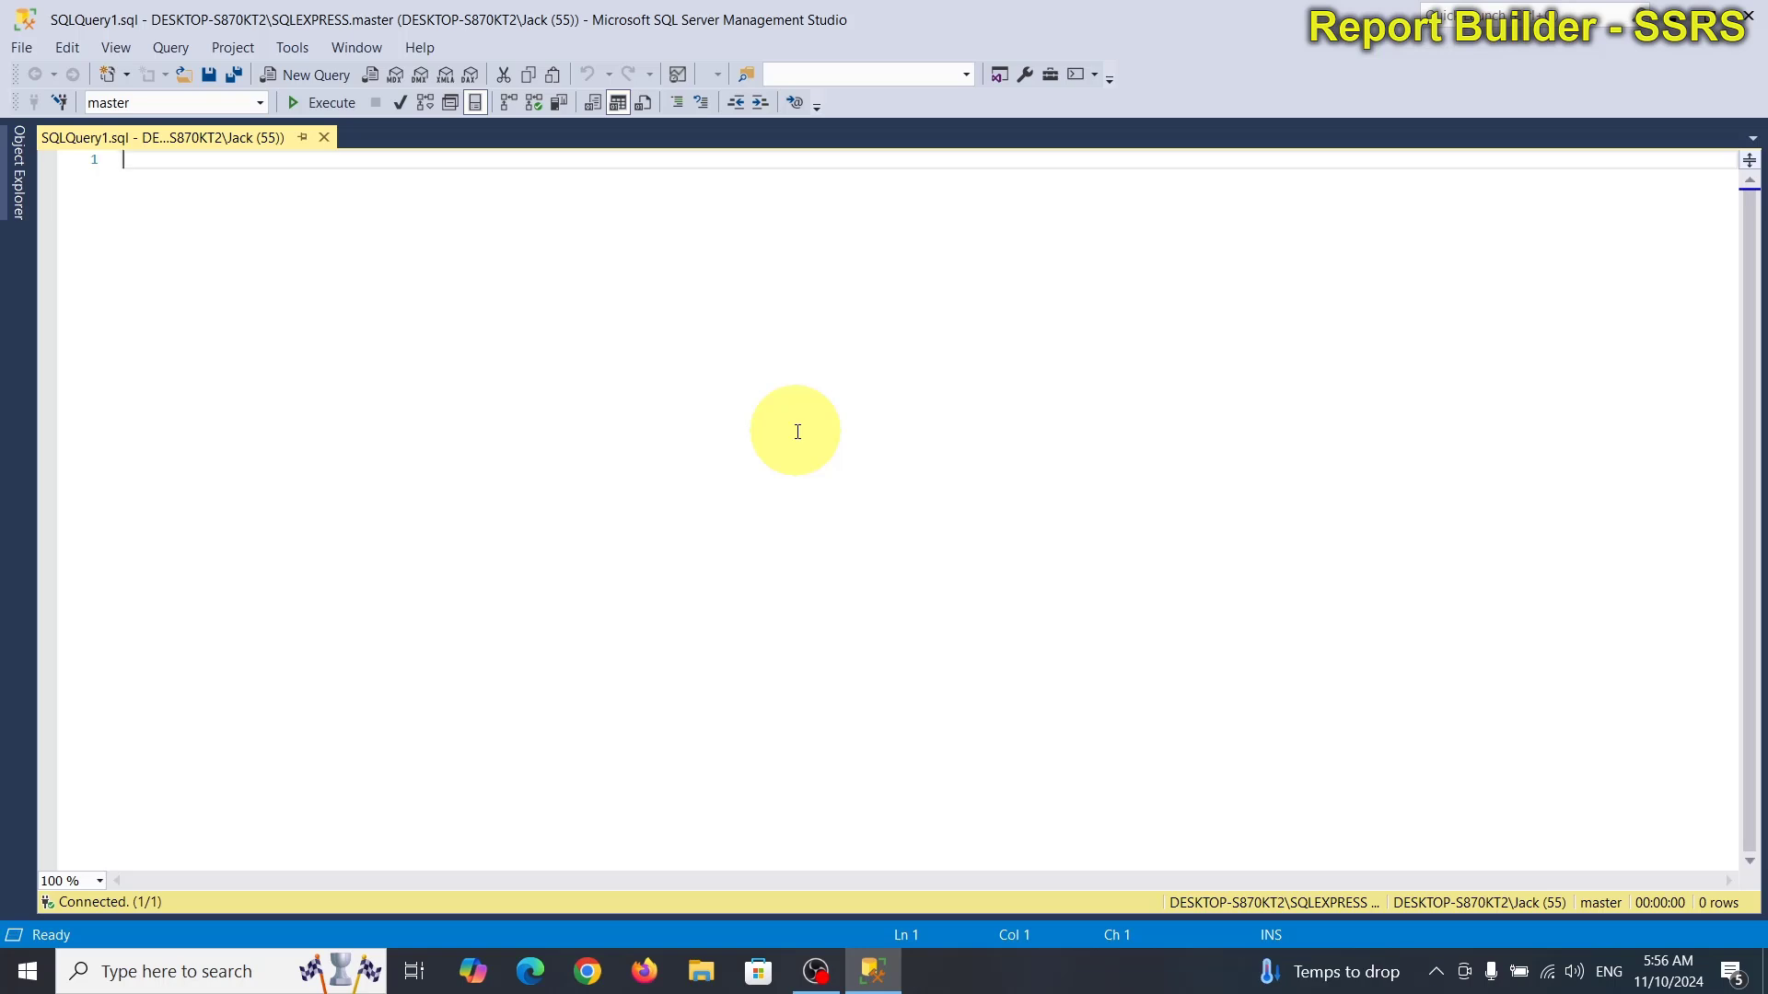
Write 'use LotteryPool go select * from LotteryDraw order by DrawDate desc' in the query window.
text(use lot)
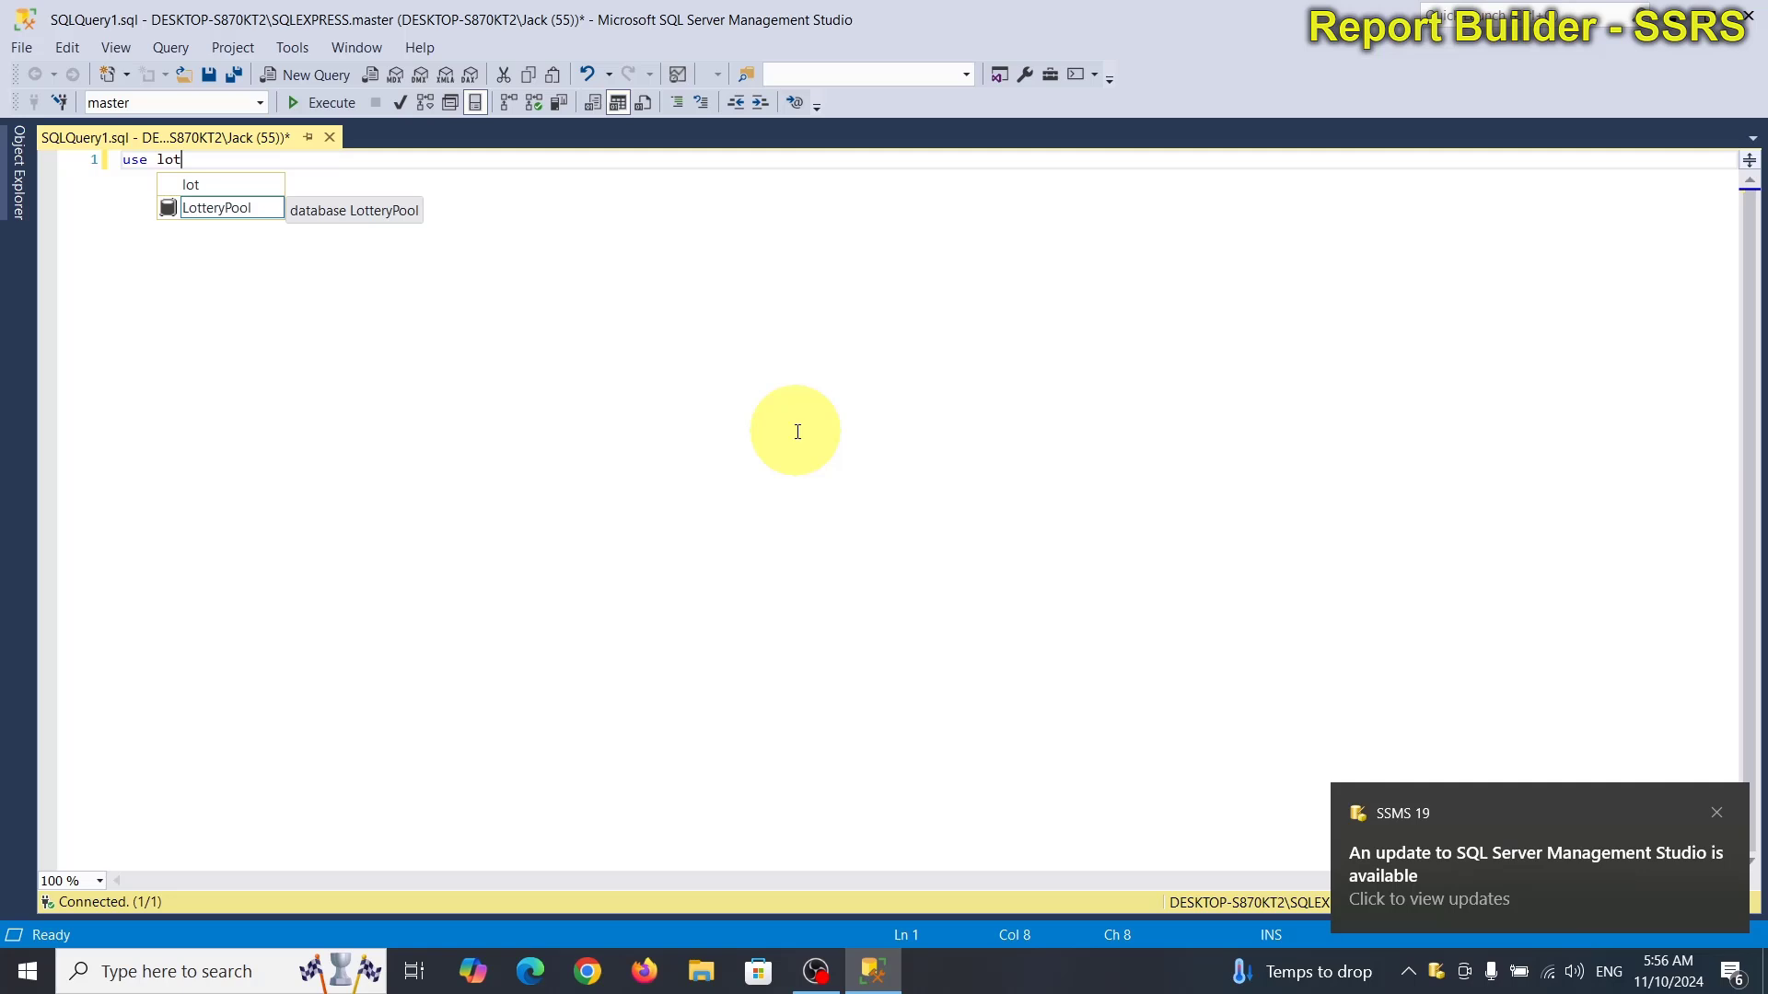
key(Return)
key(Return)
text(go)
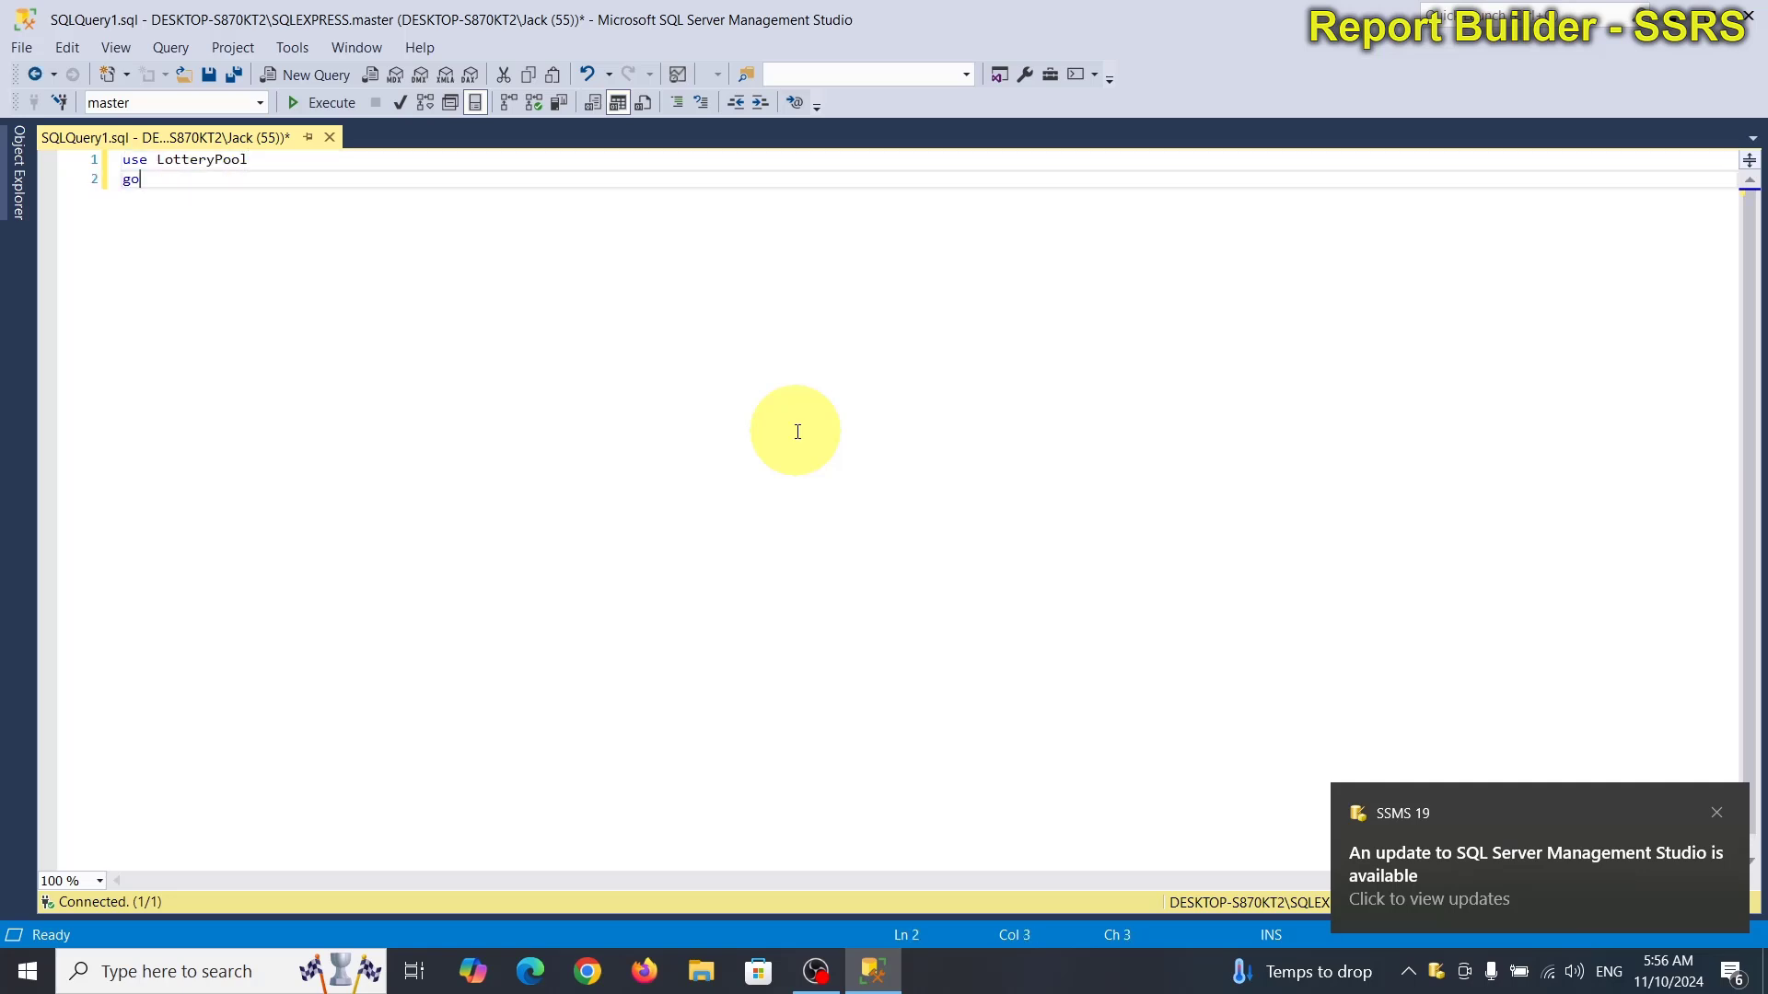
key(Return)
key(Return)
text(sele)
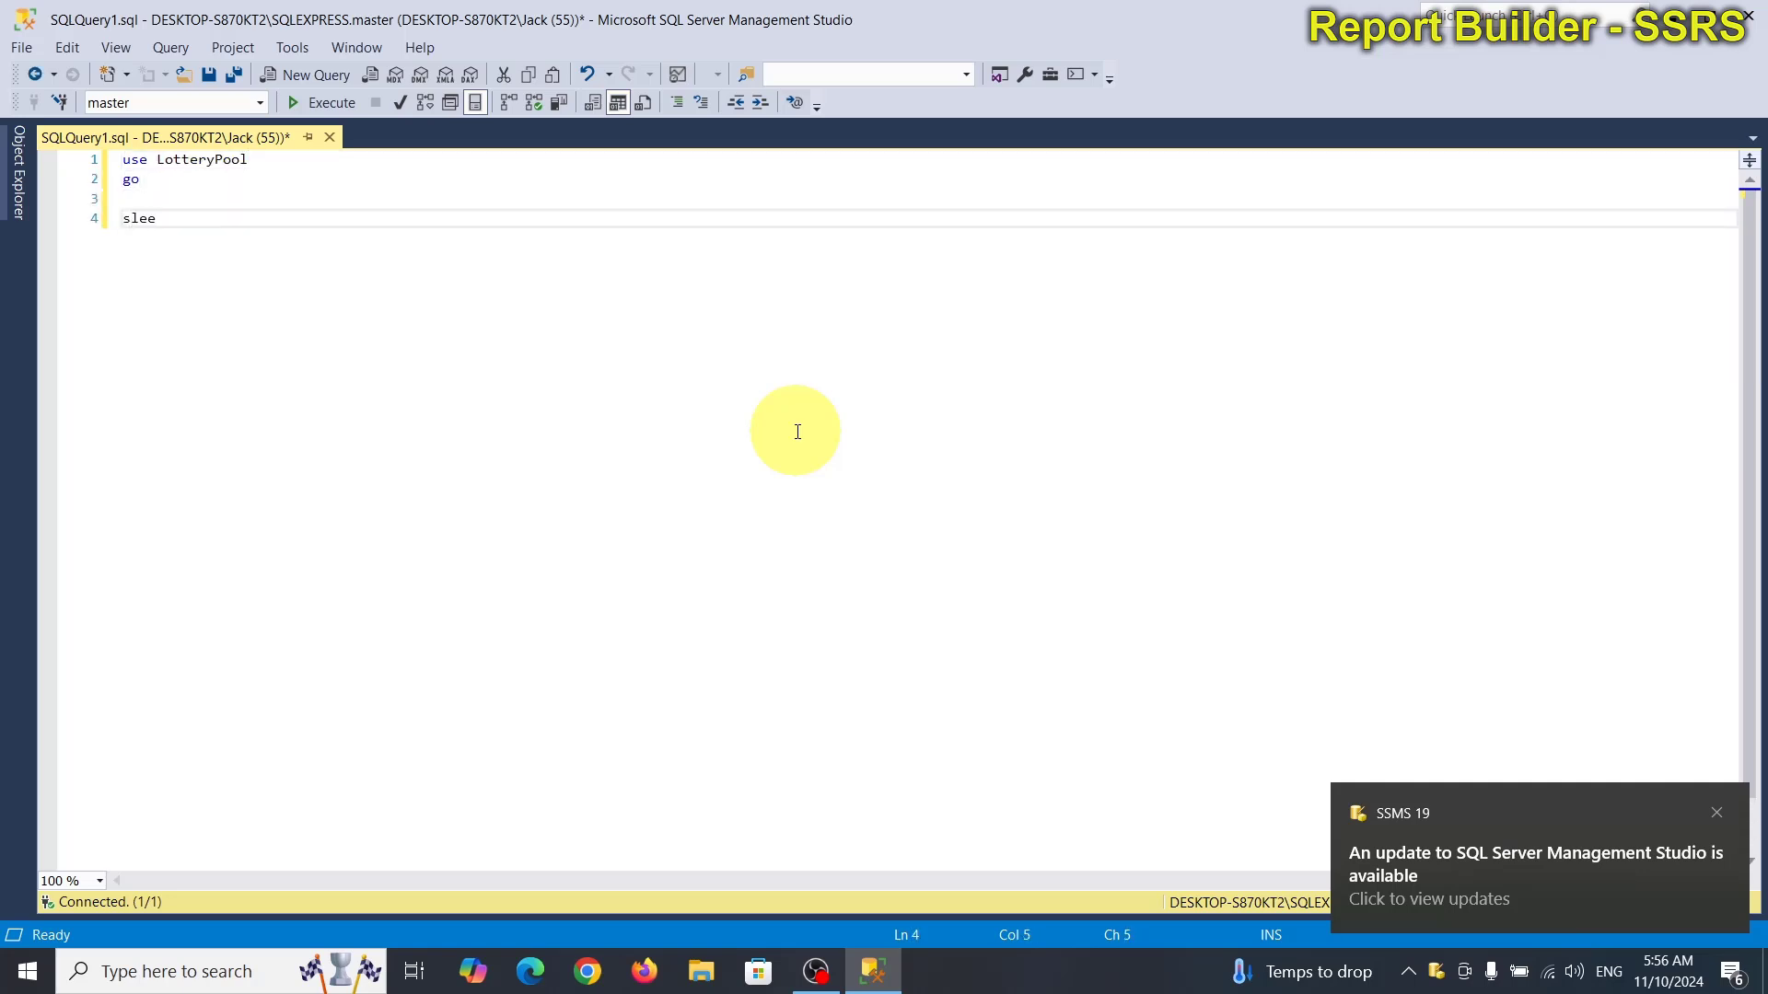
key(BackSpace)
key(BackSpace)
key(BackSpace)
text(elect)
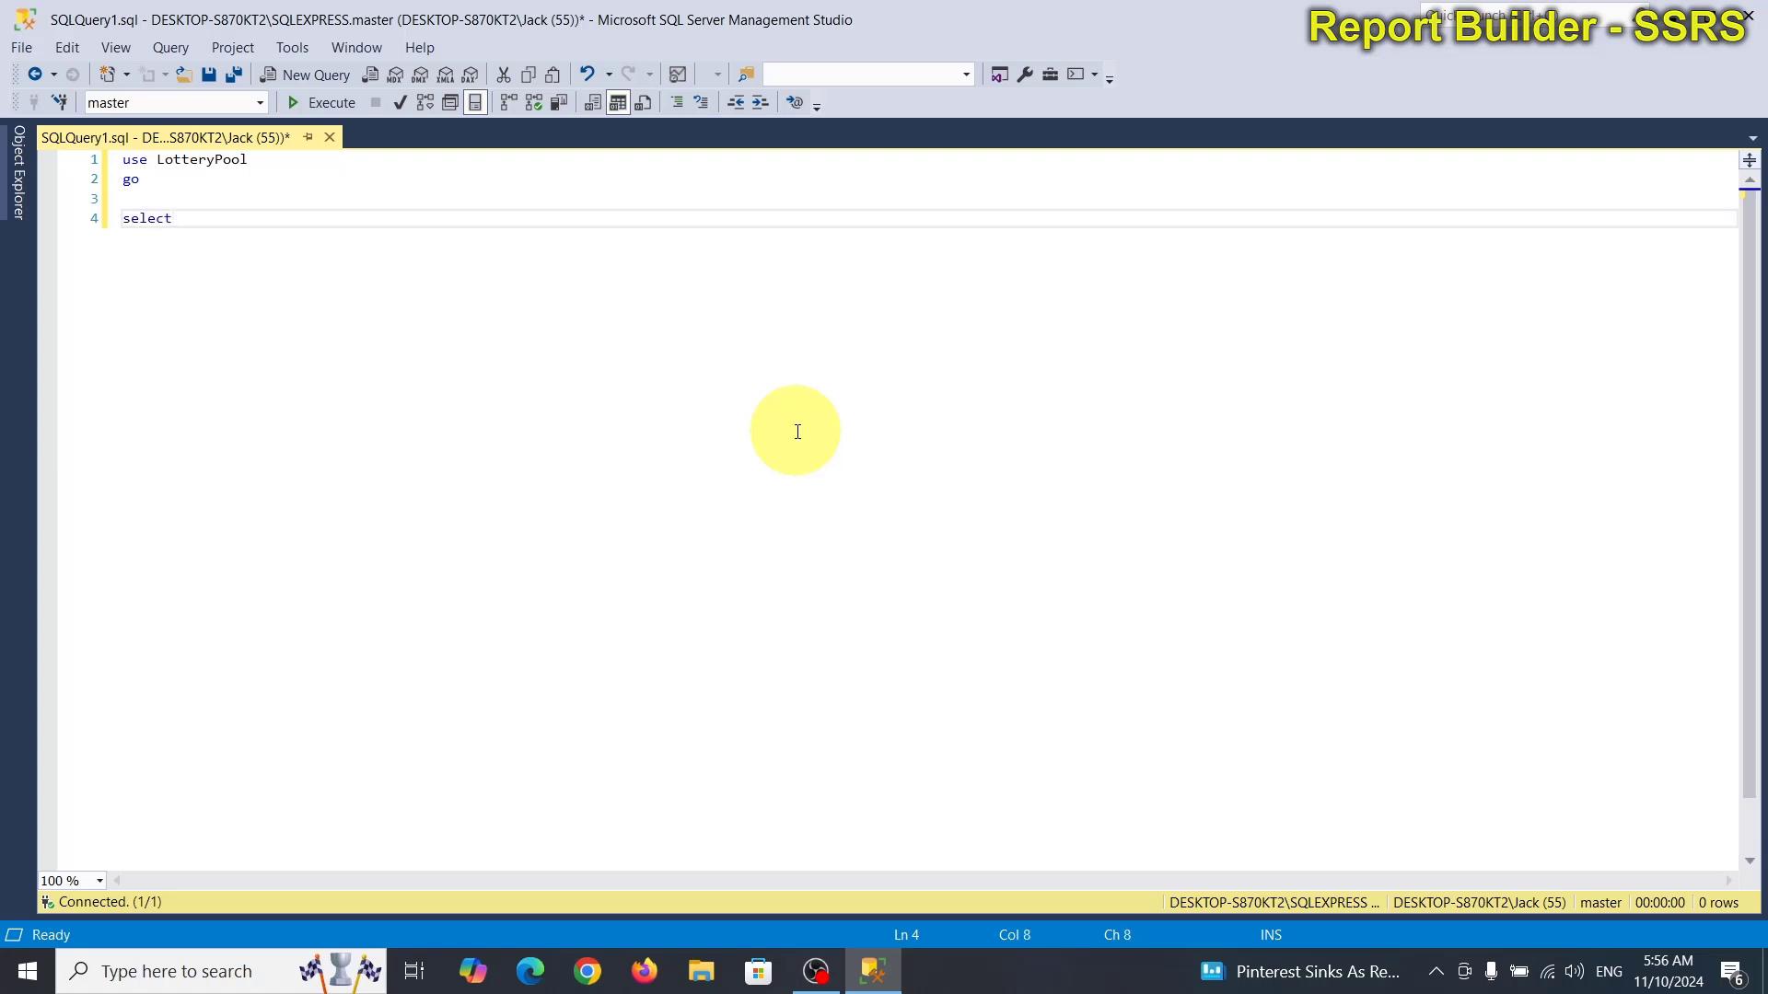
text( * from lotteryDraw order)
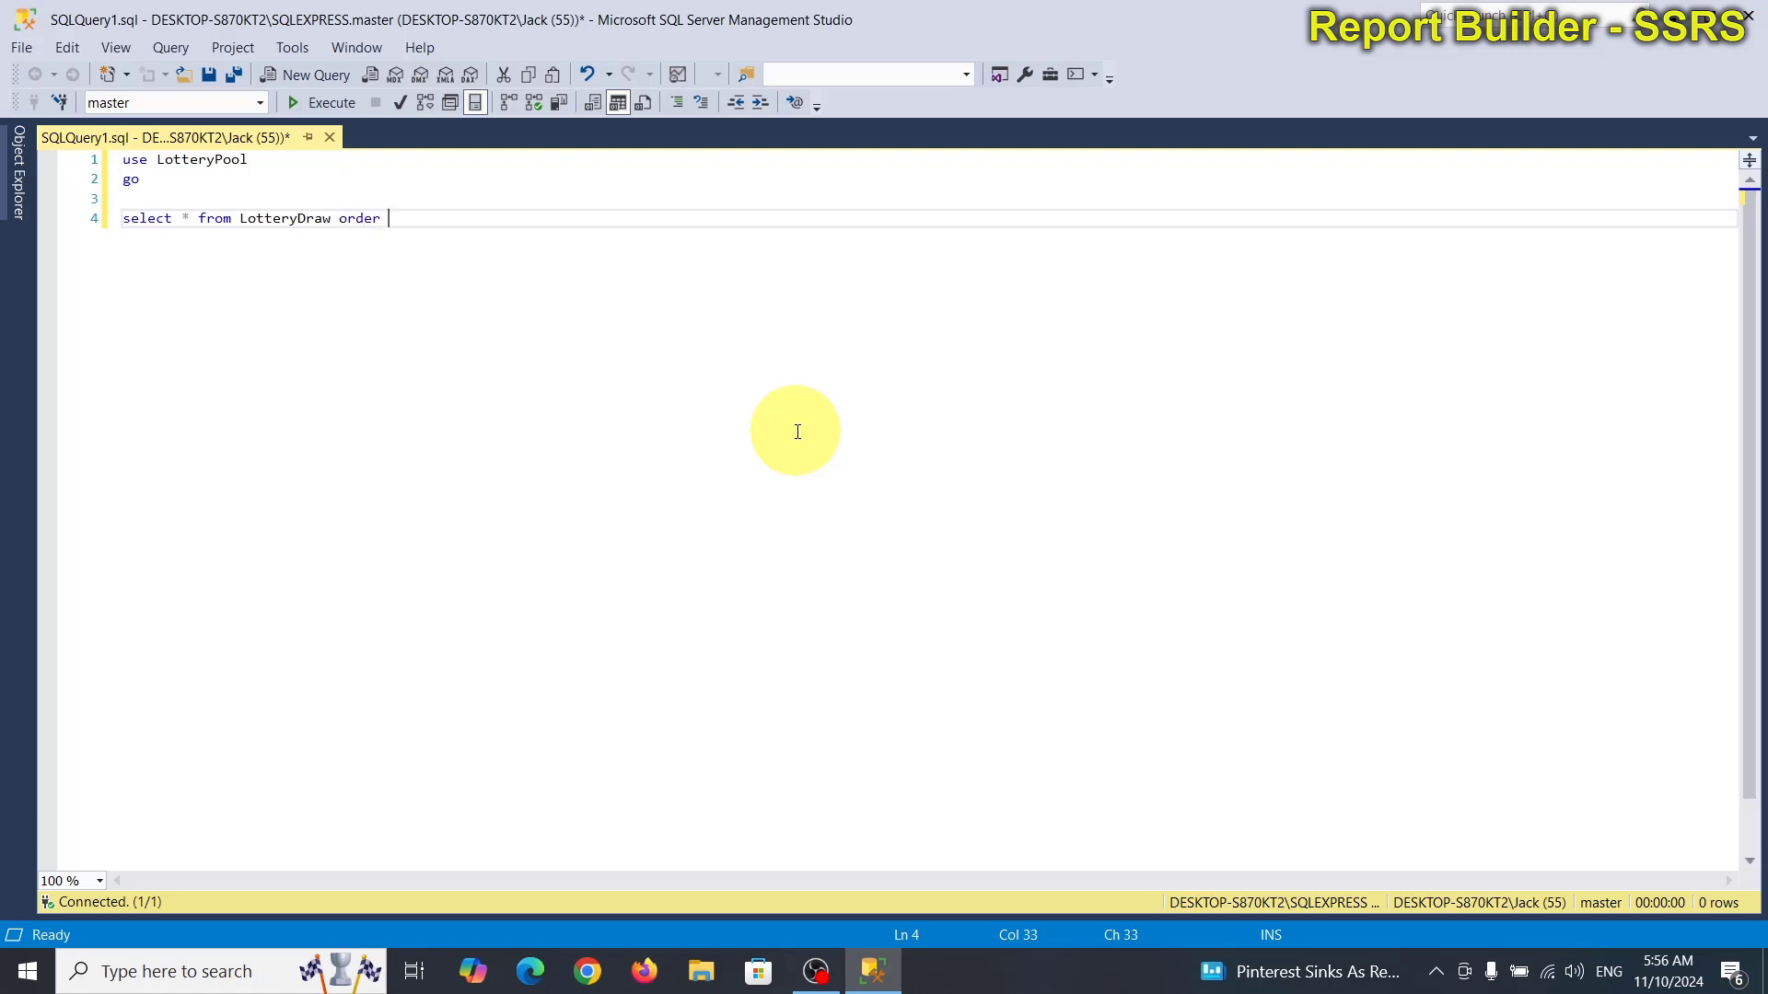
text( by dra)
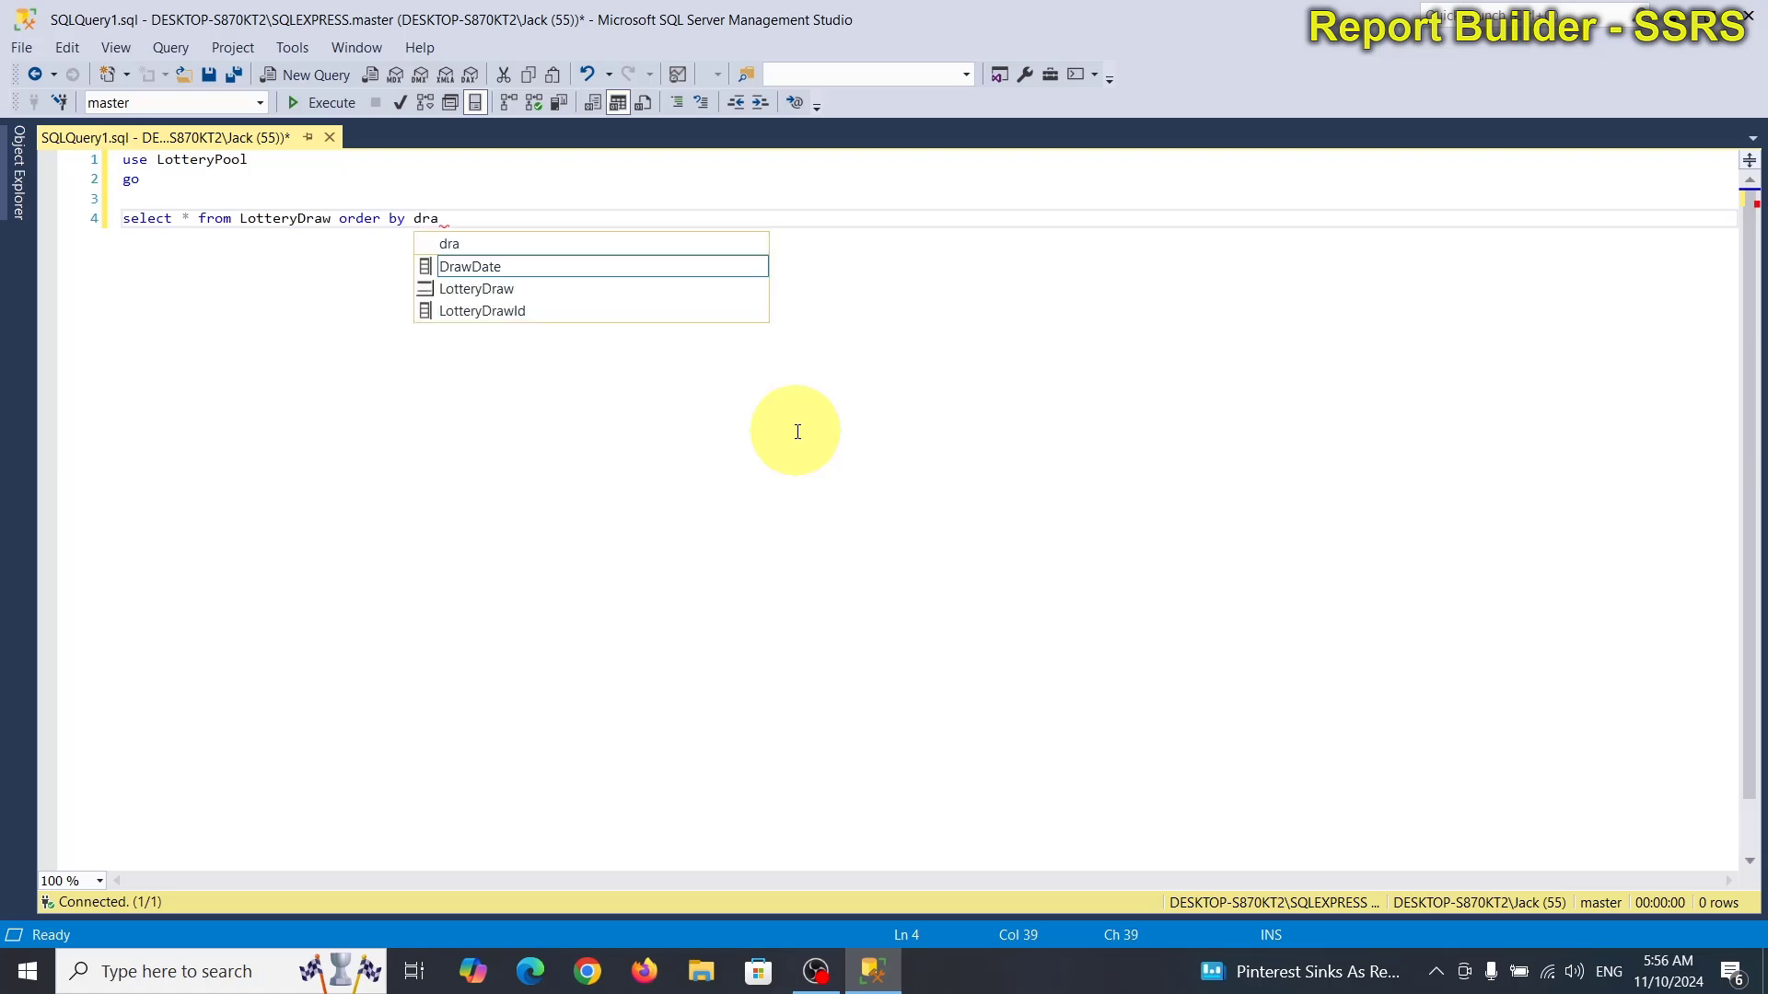
text( desc)
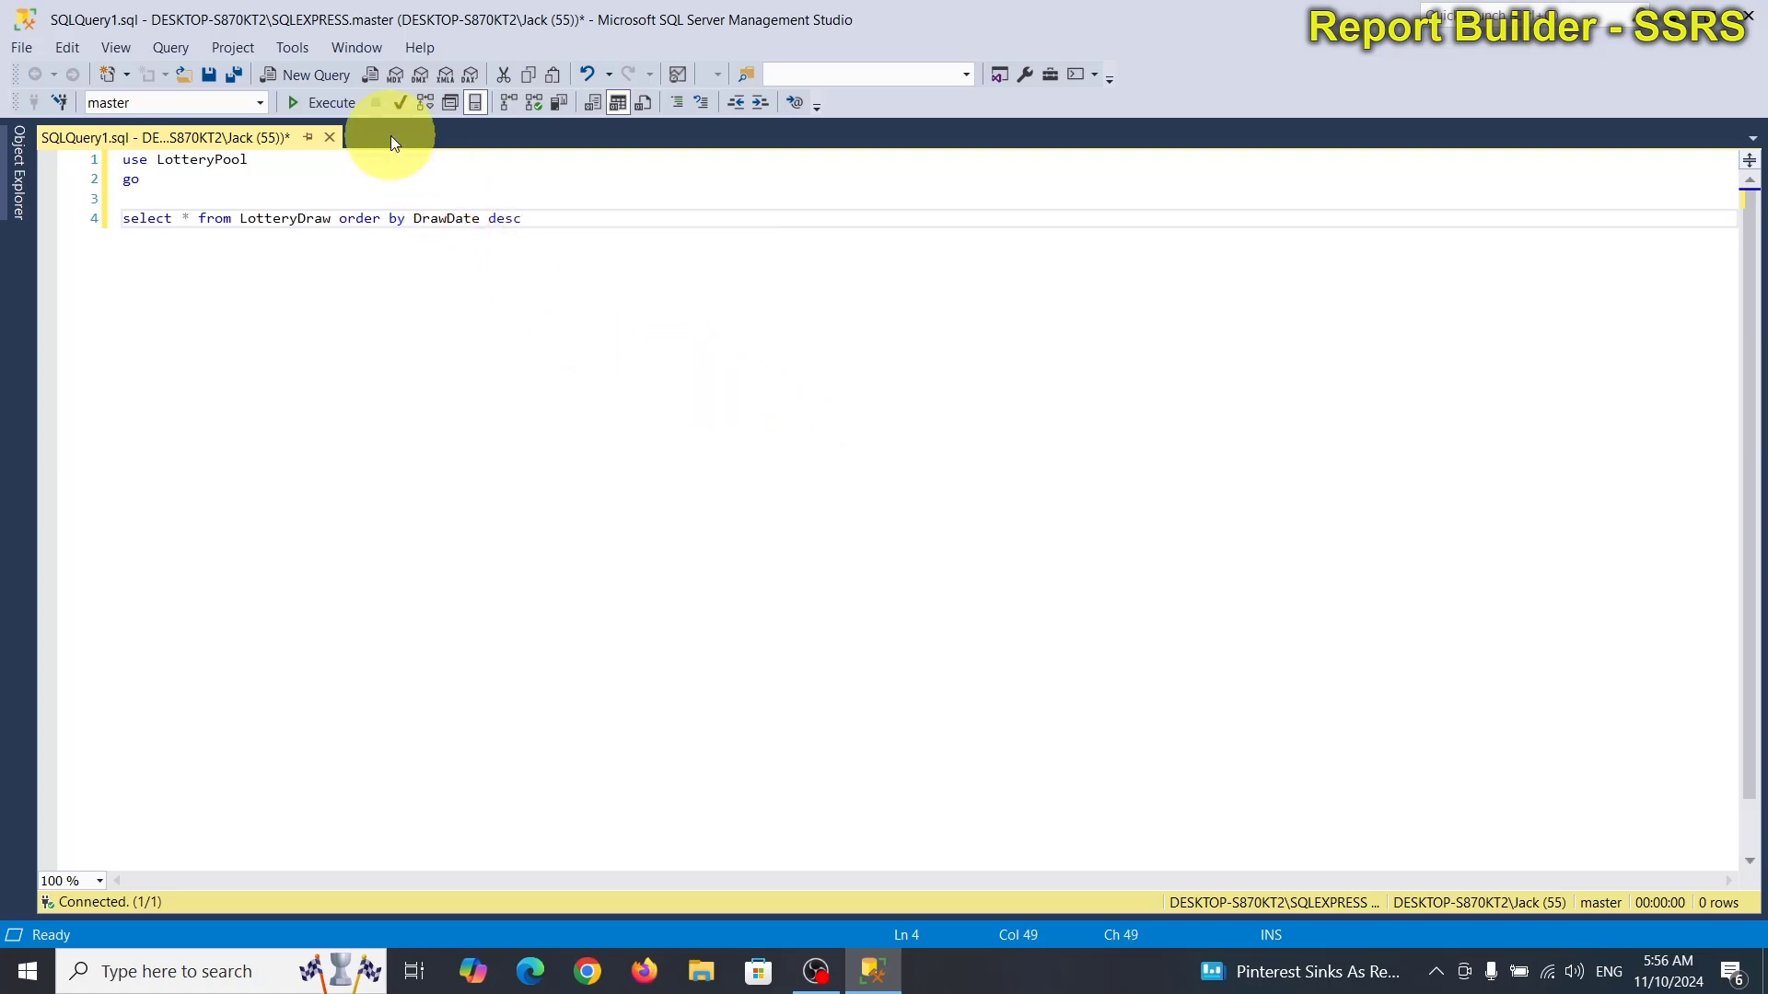
Execute the query and widen the DrawDate column in the 11,610-row results.
click(346, 109)
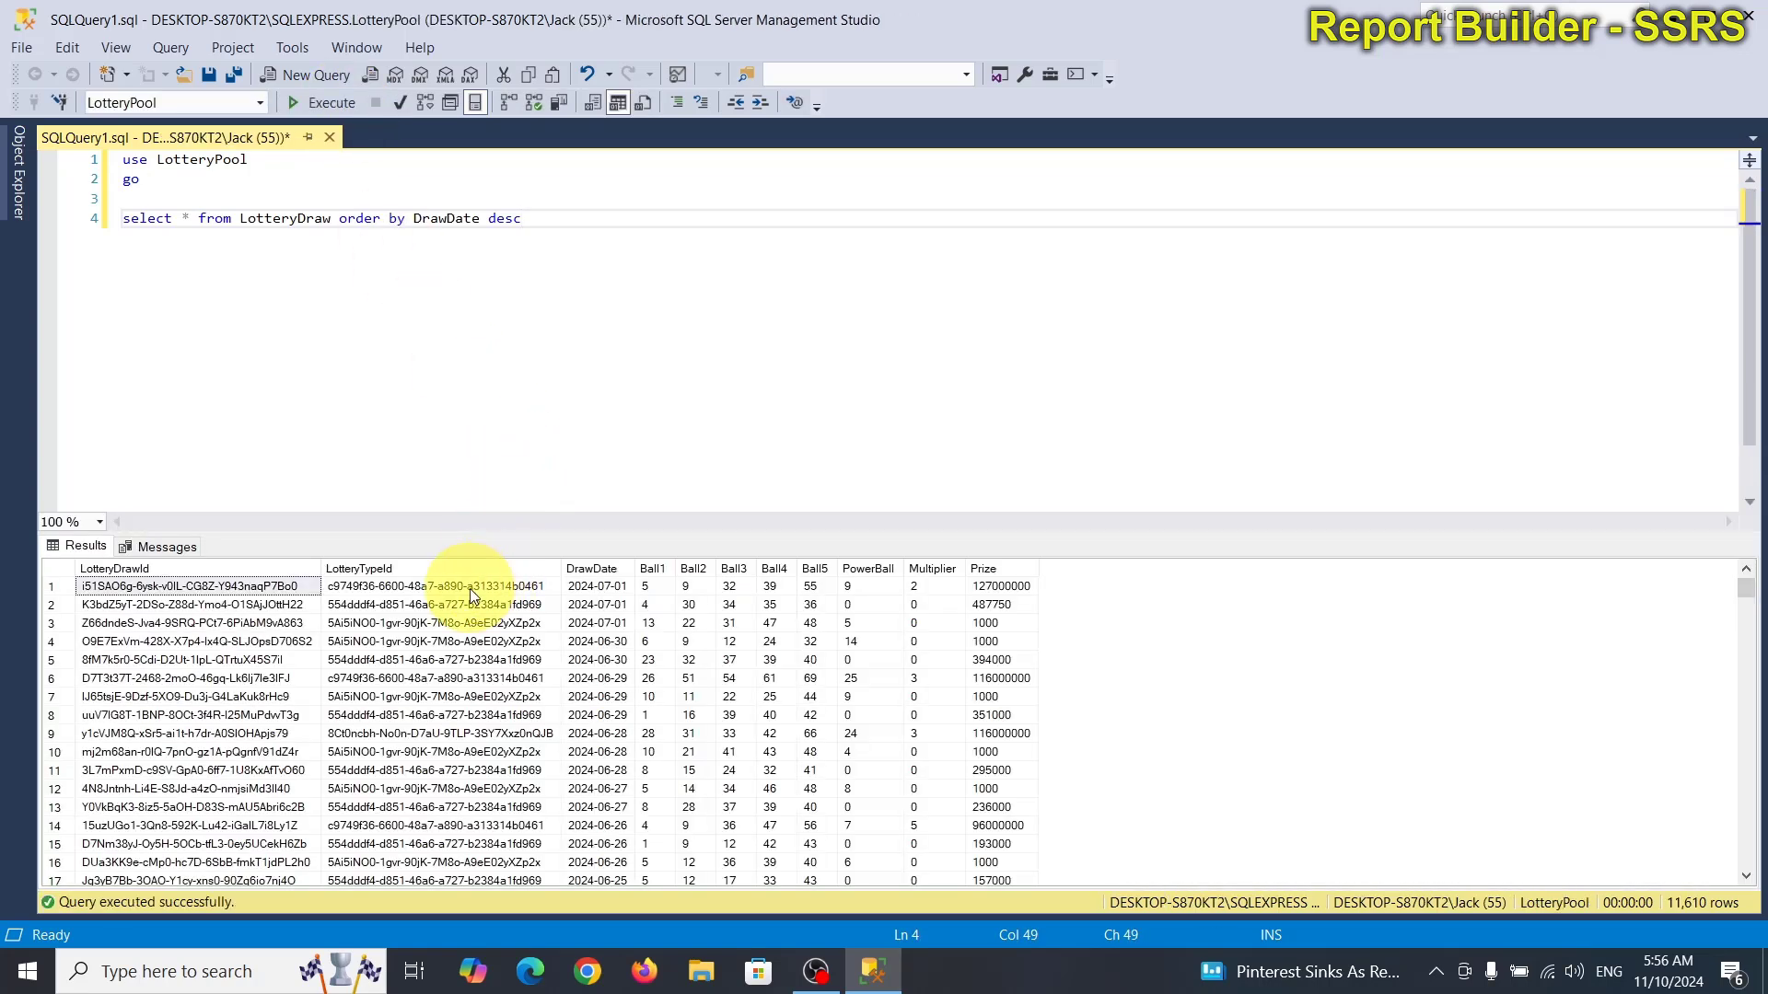
click(589, 587)
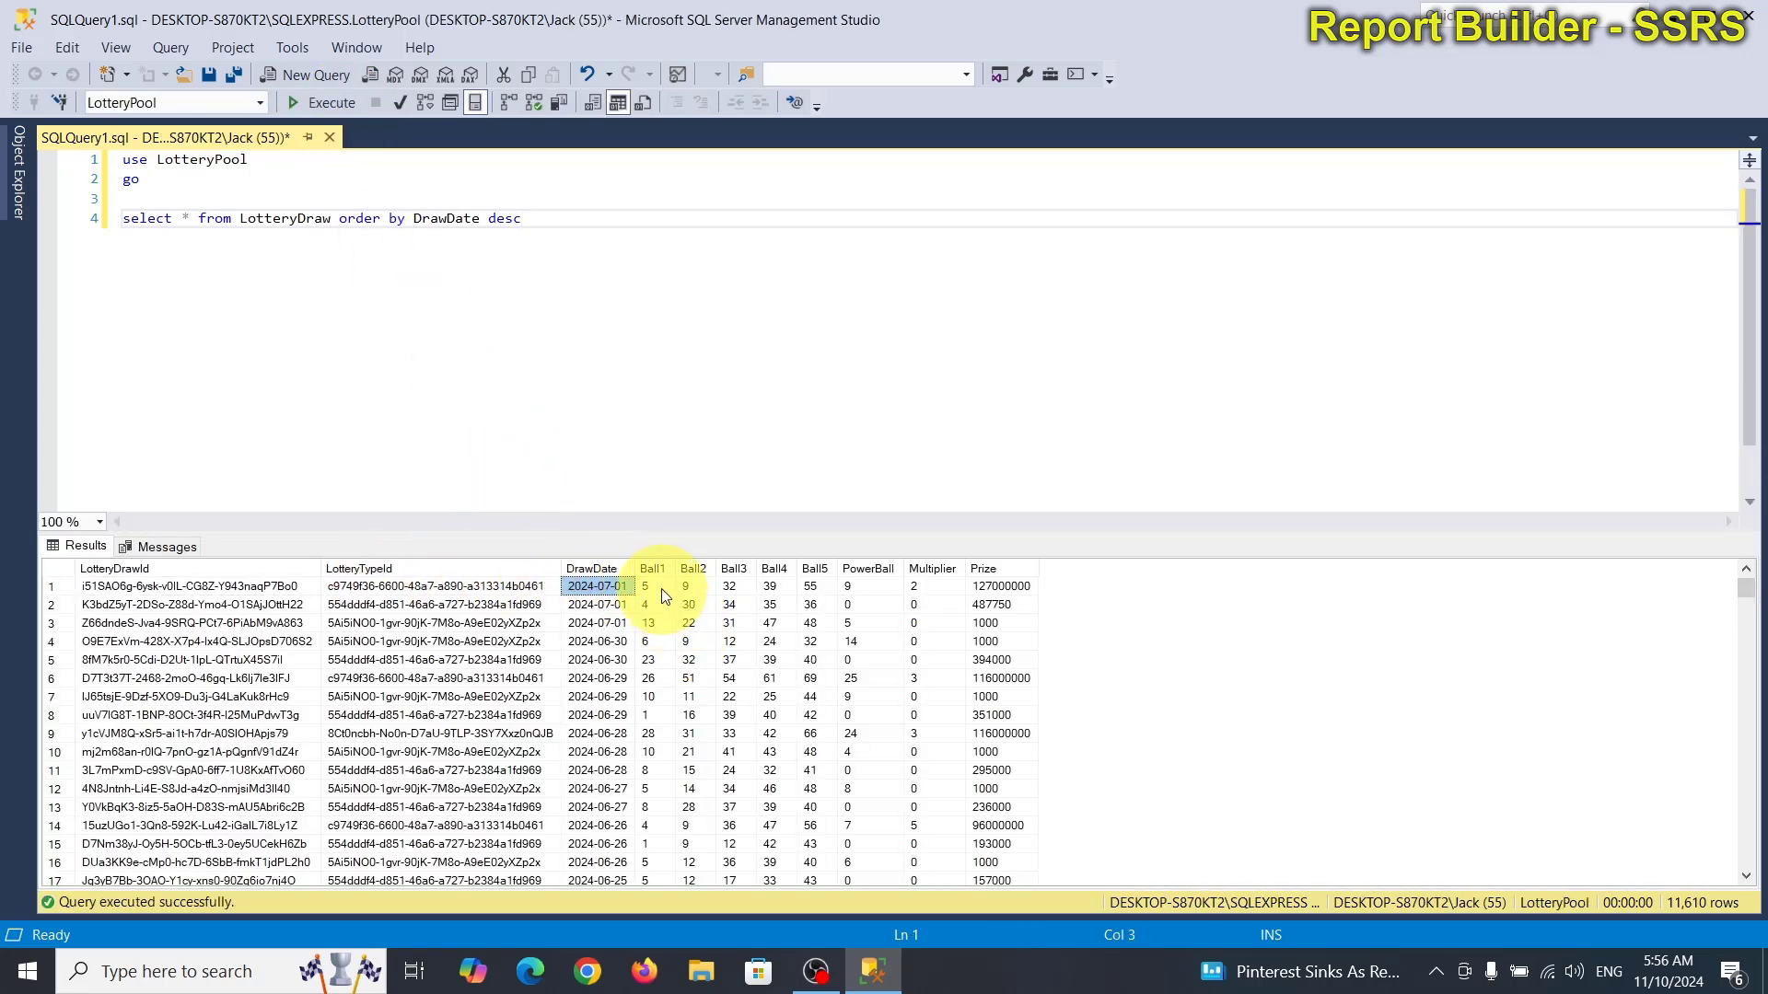
drag(640, 564, 670, 564)
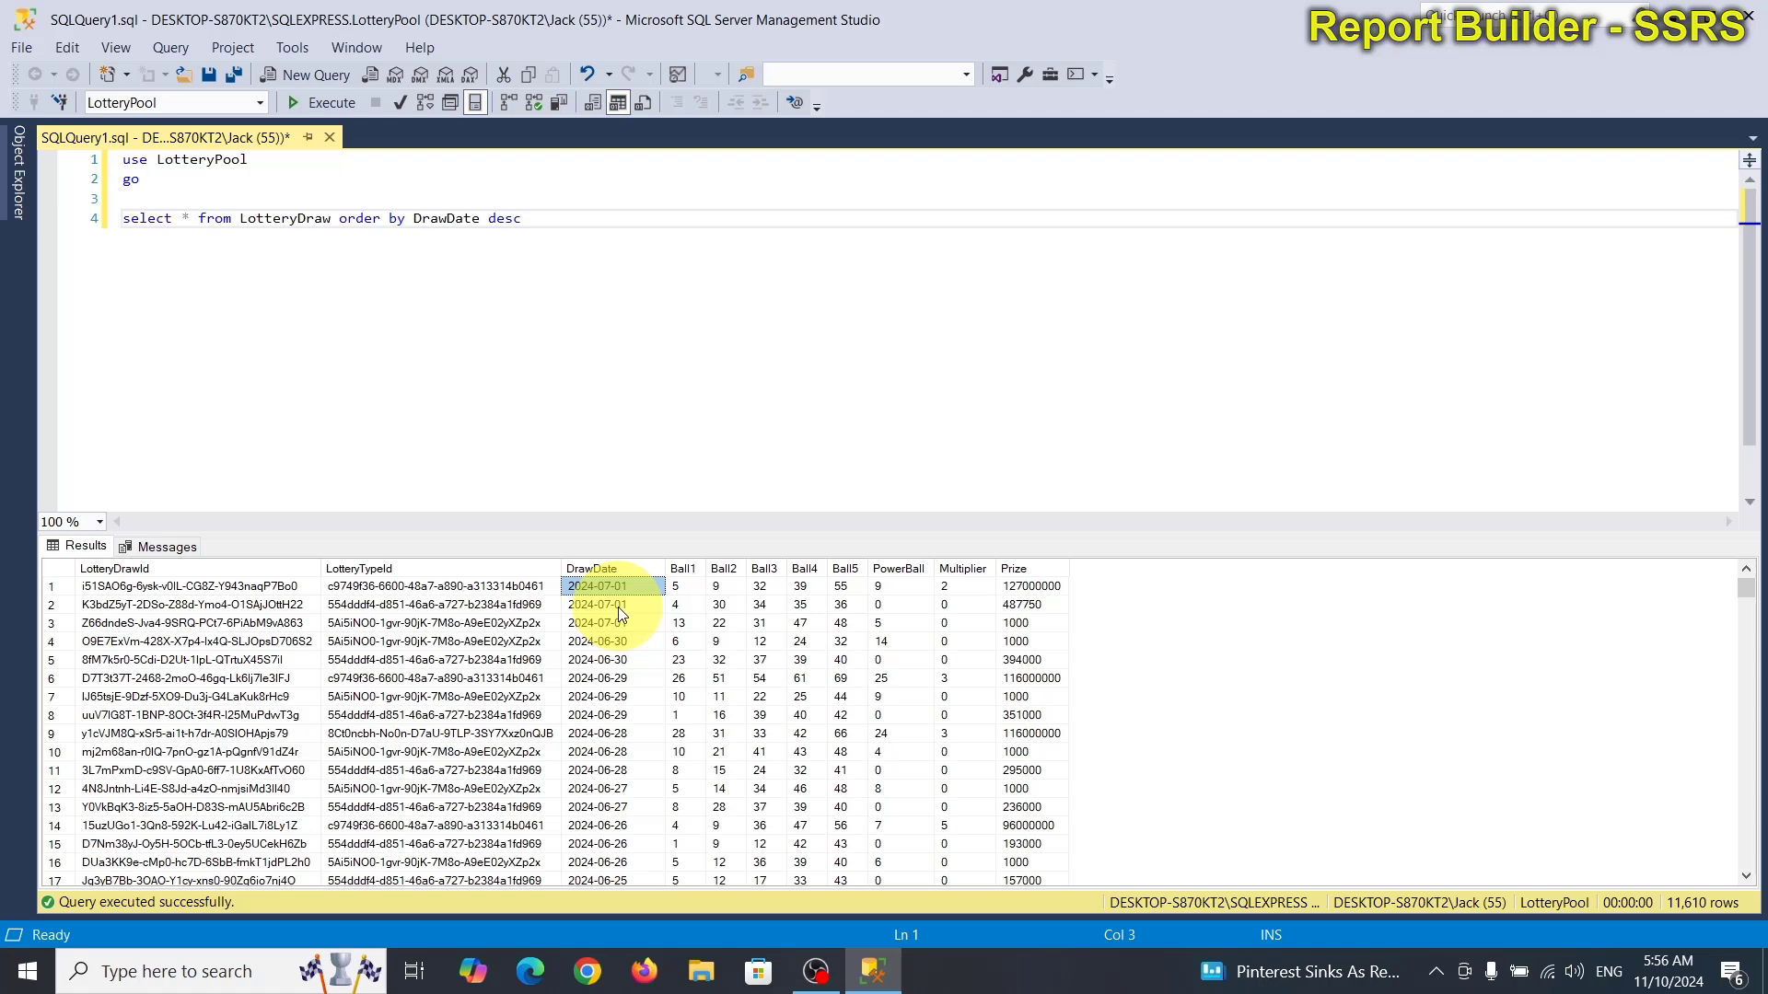
In Edge, search 'north carolina lottery' and open the nclottery.com home page.
click(539, 978)
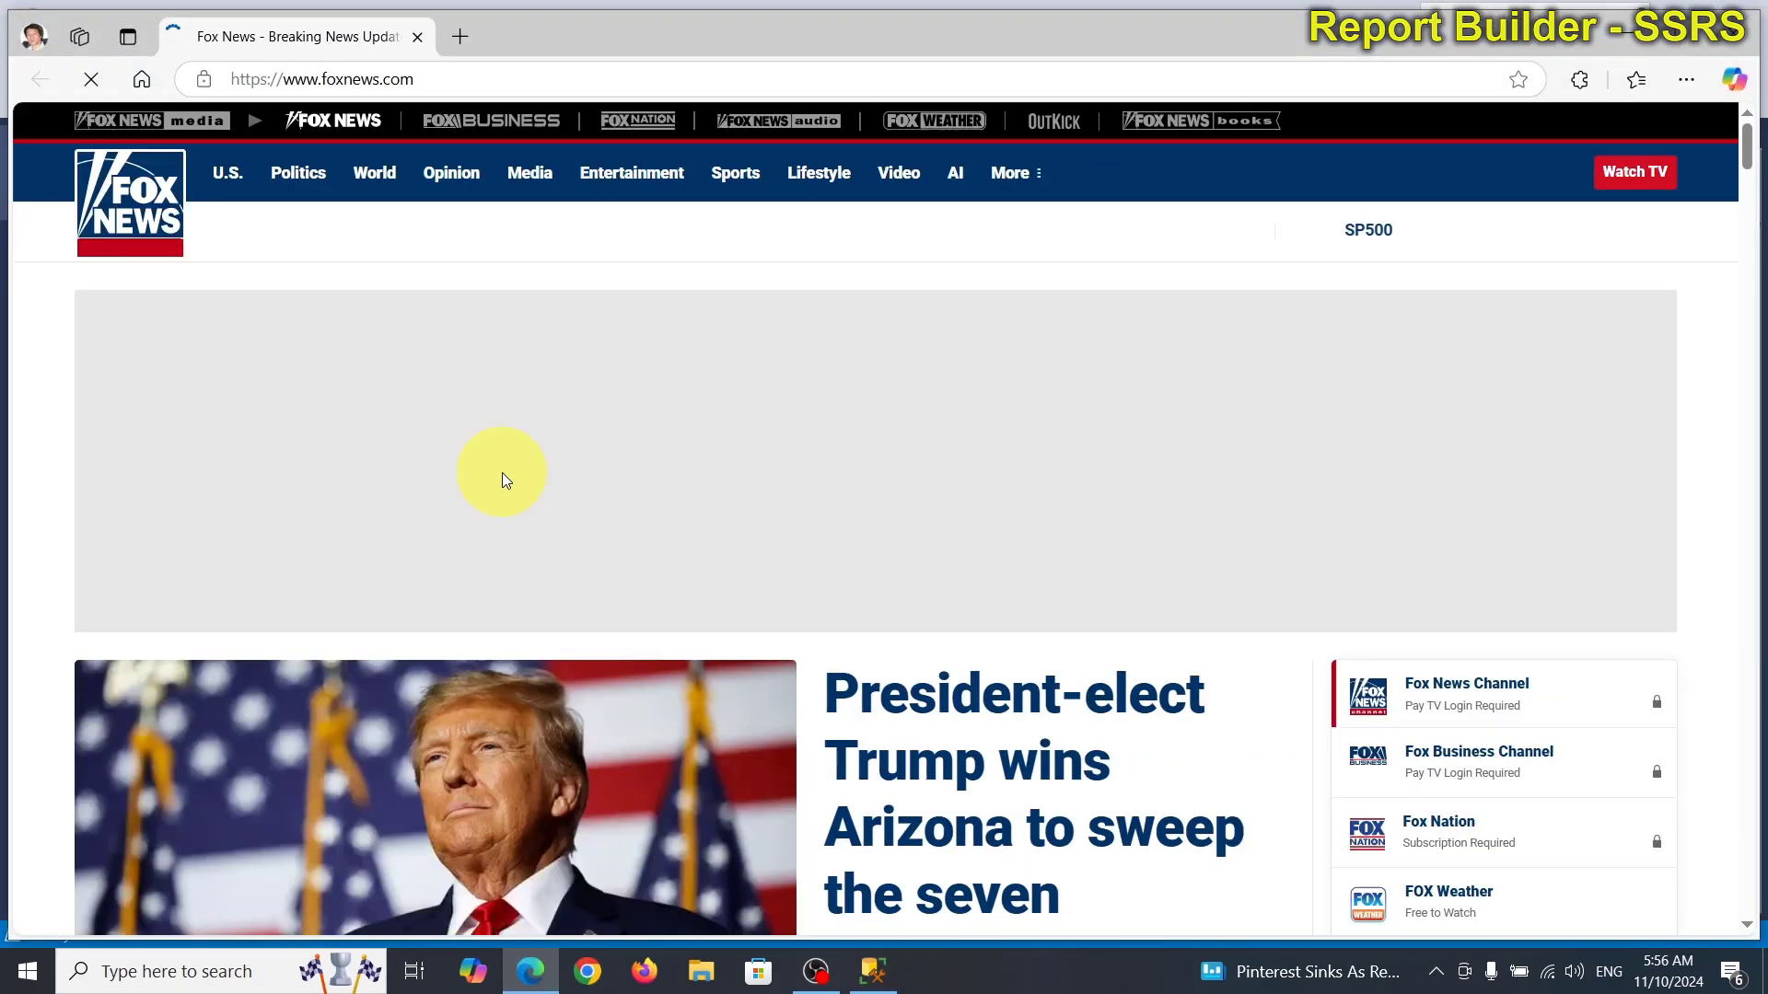
click(445, 78)
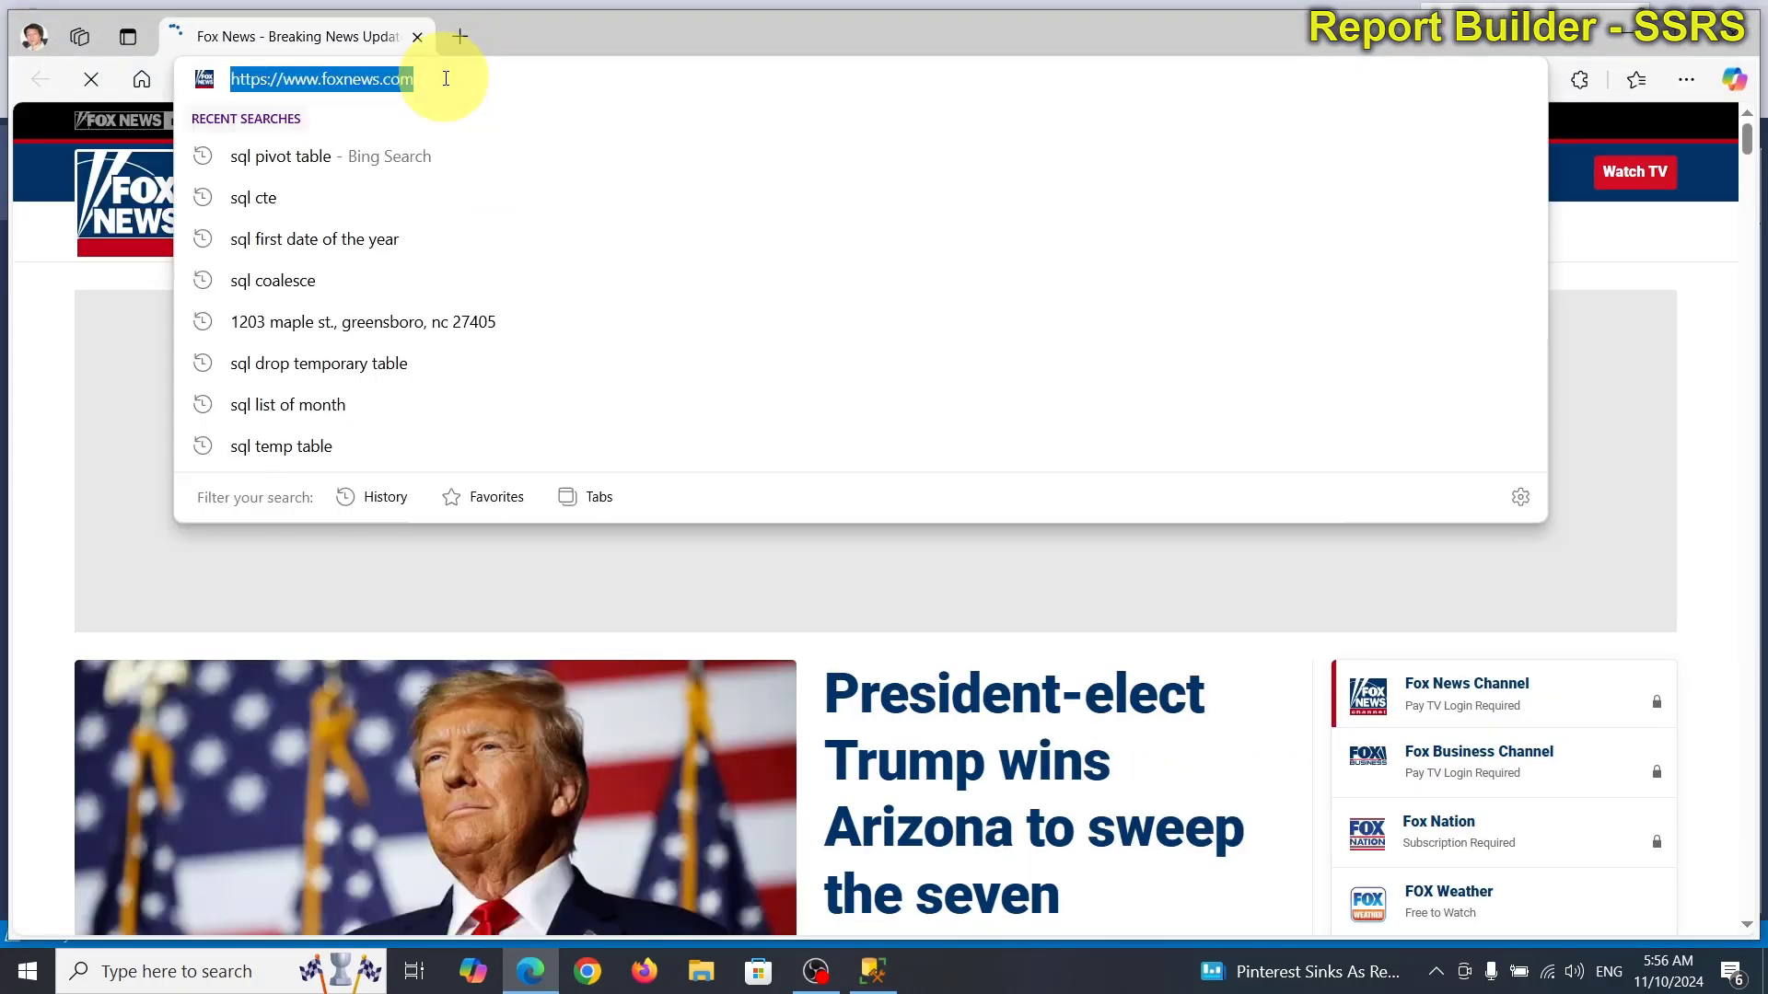
text(lott)
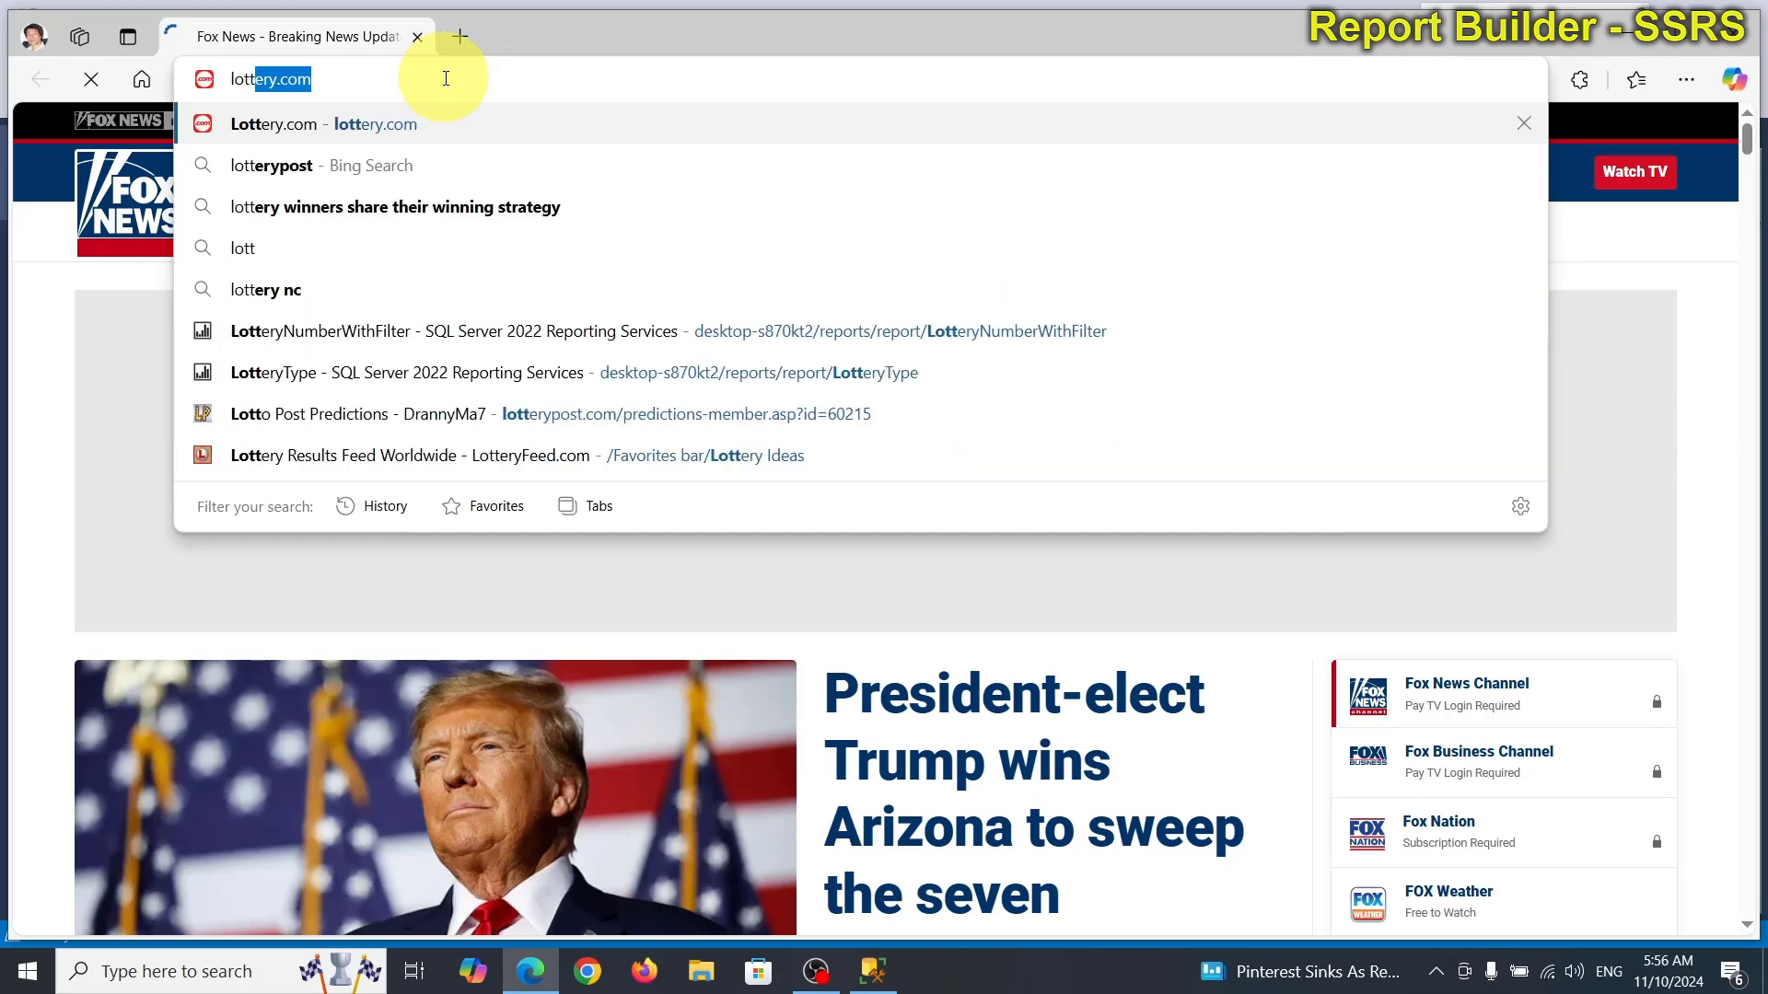
key(BackSpace)
key(BackSpace)
key(BackSpace)
key(BackSpace)
key(BackSpace)
text(no)
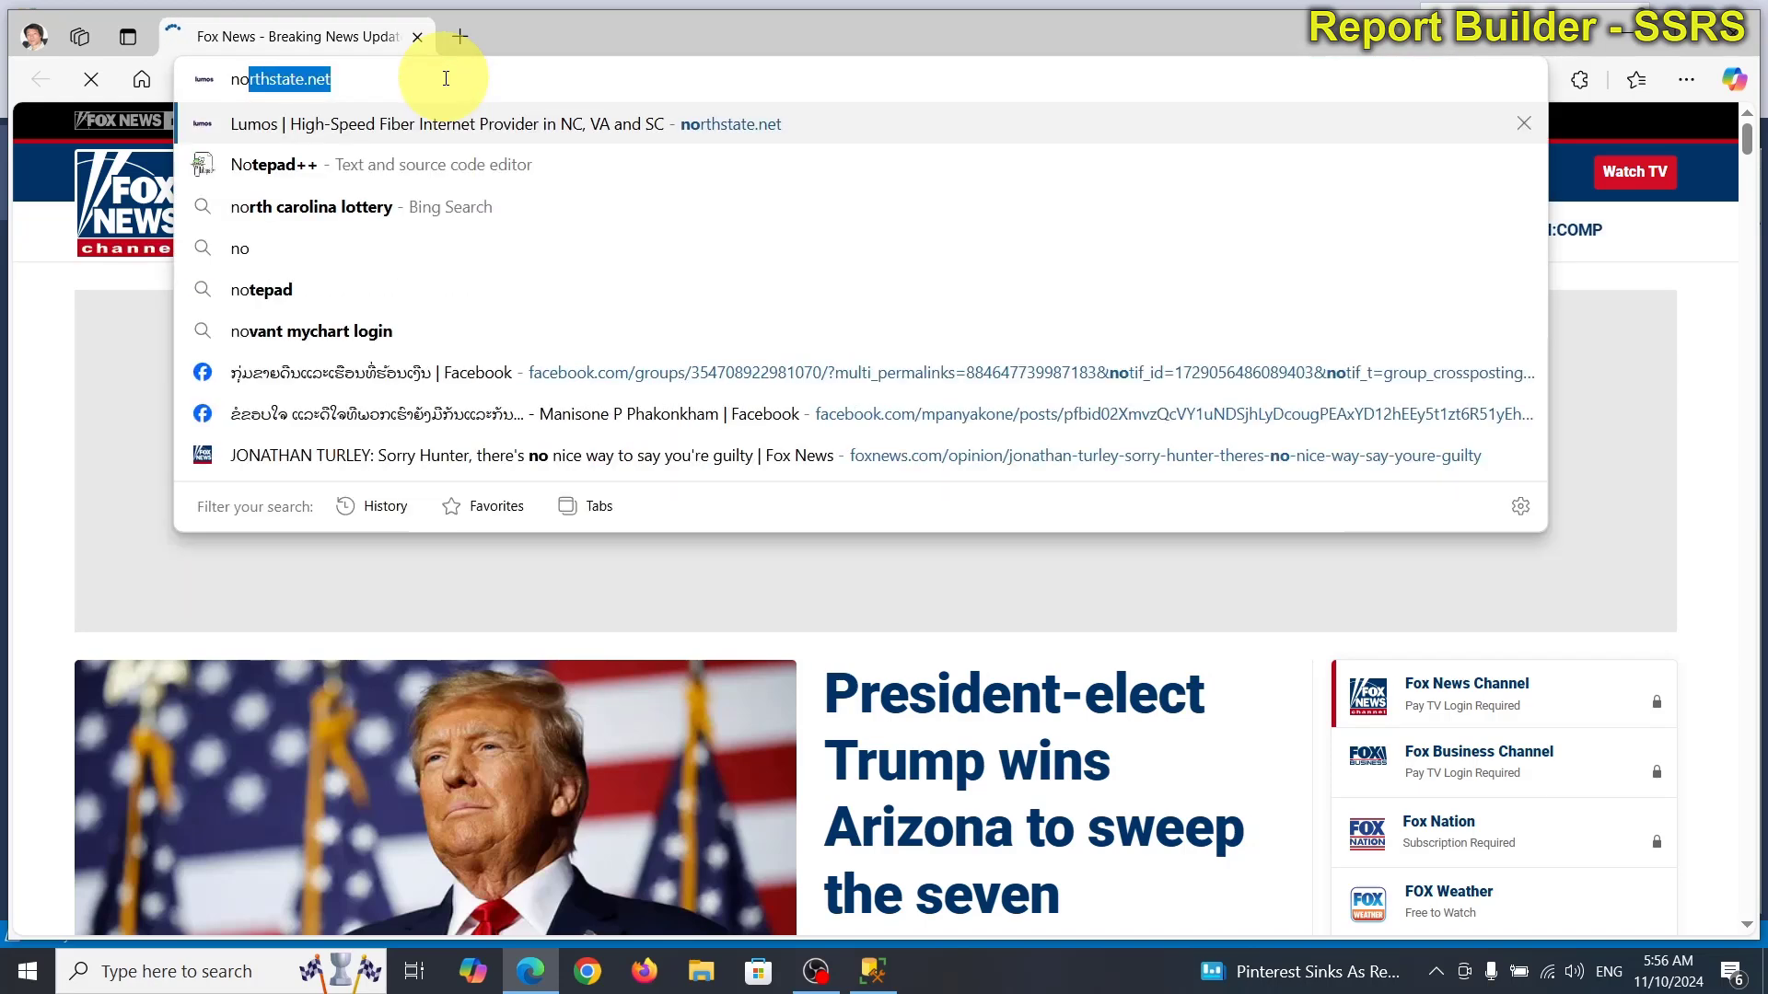
text(r)
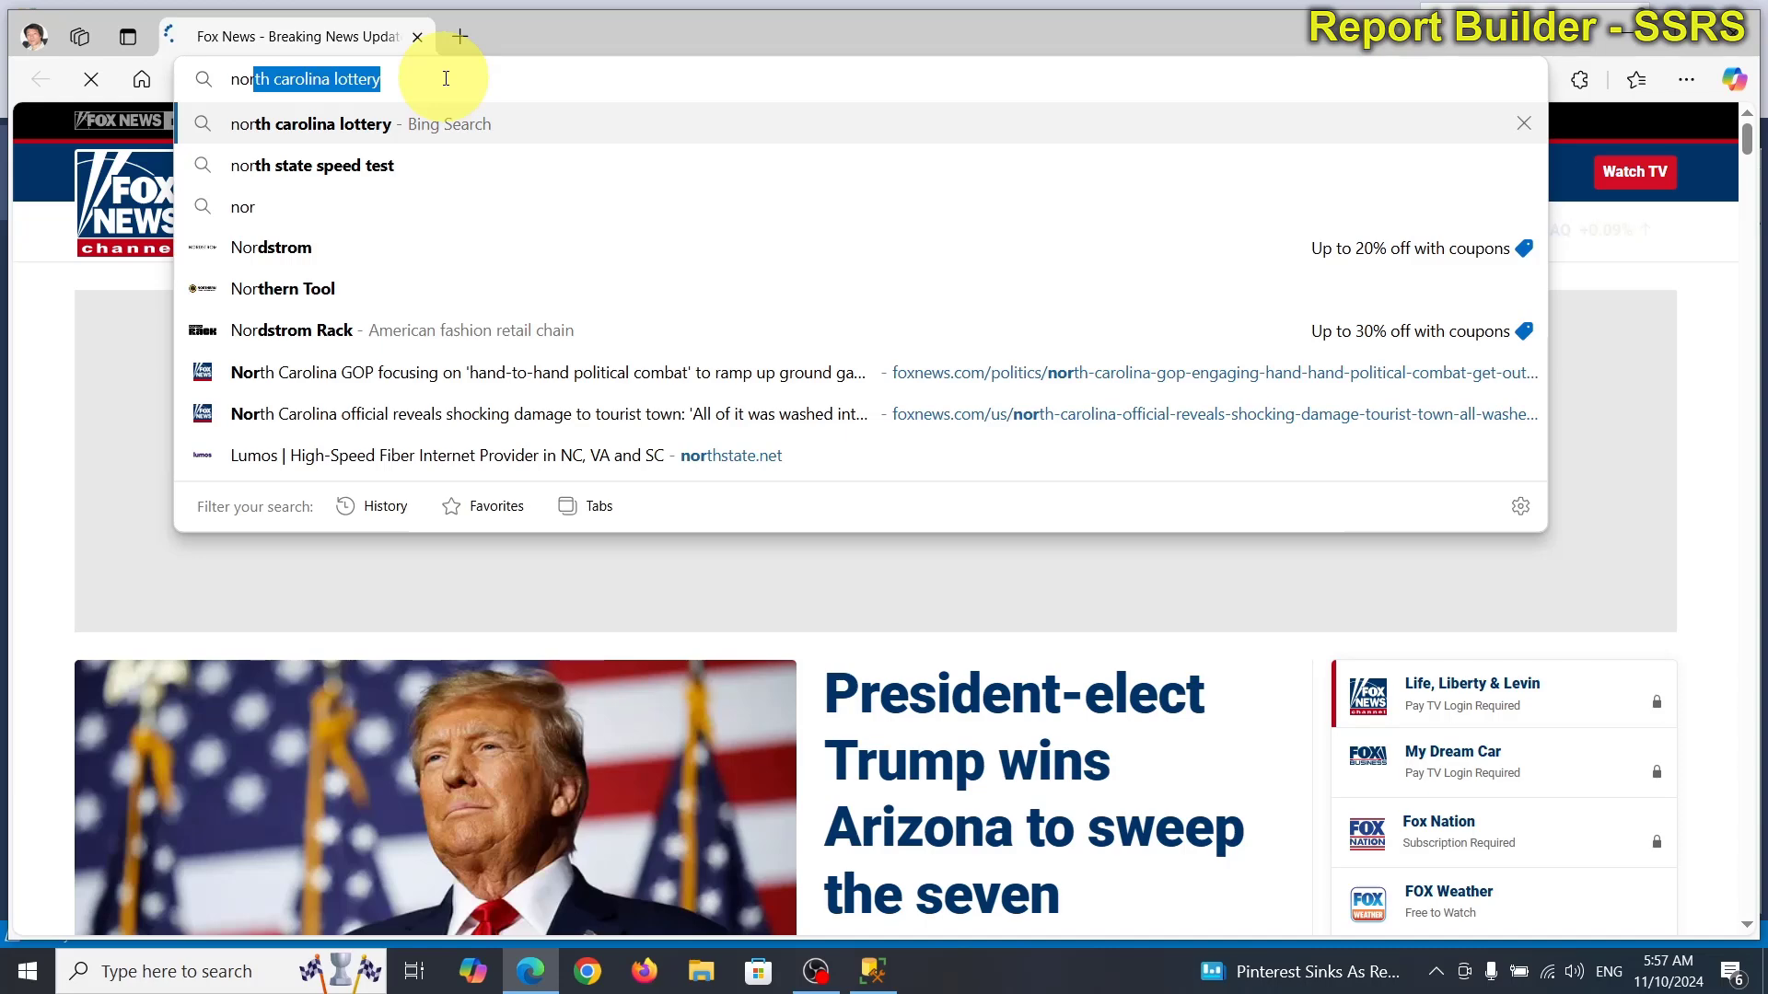
key(Return)
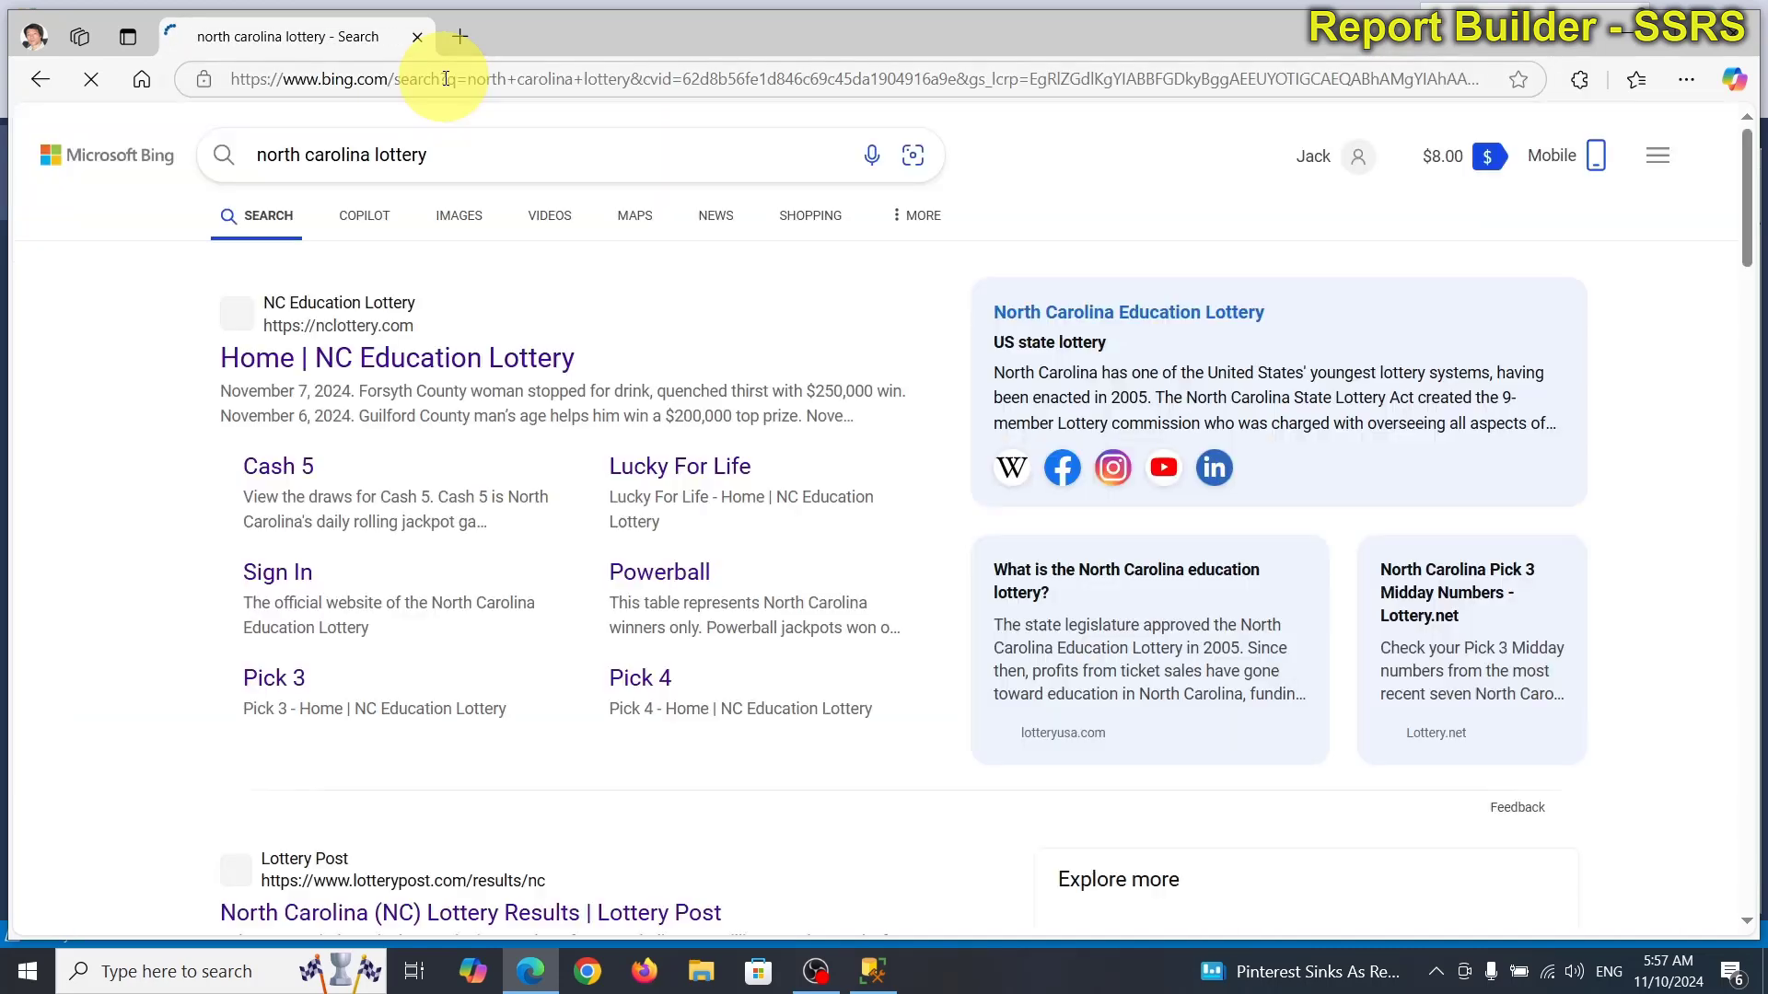
click(399, 373)
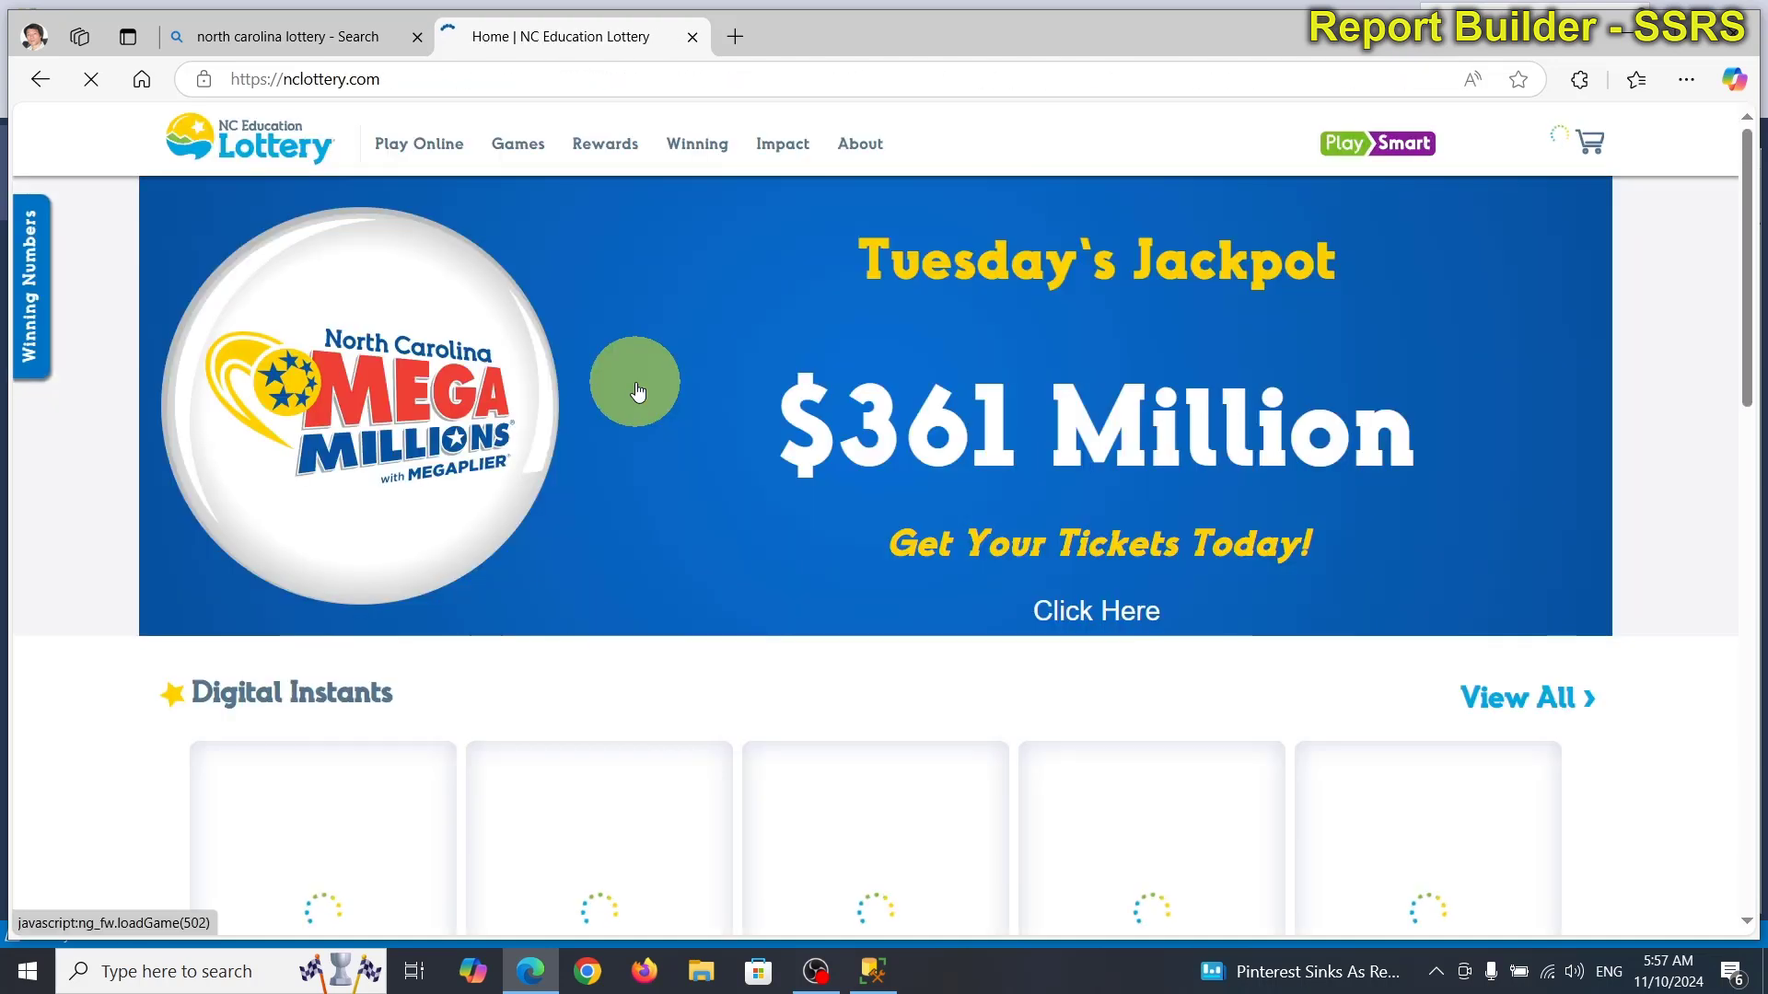
Go to Games > Powerball and show its Past Draws list with the CSV note.
click(515, 140)
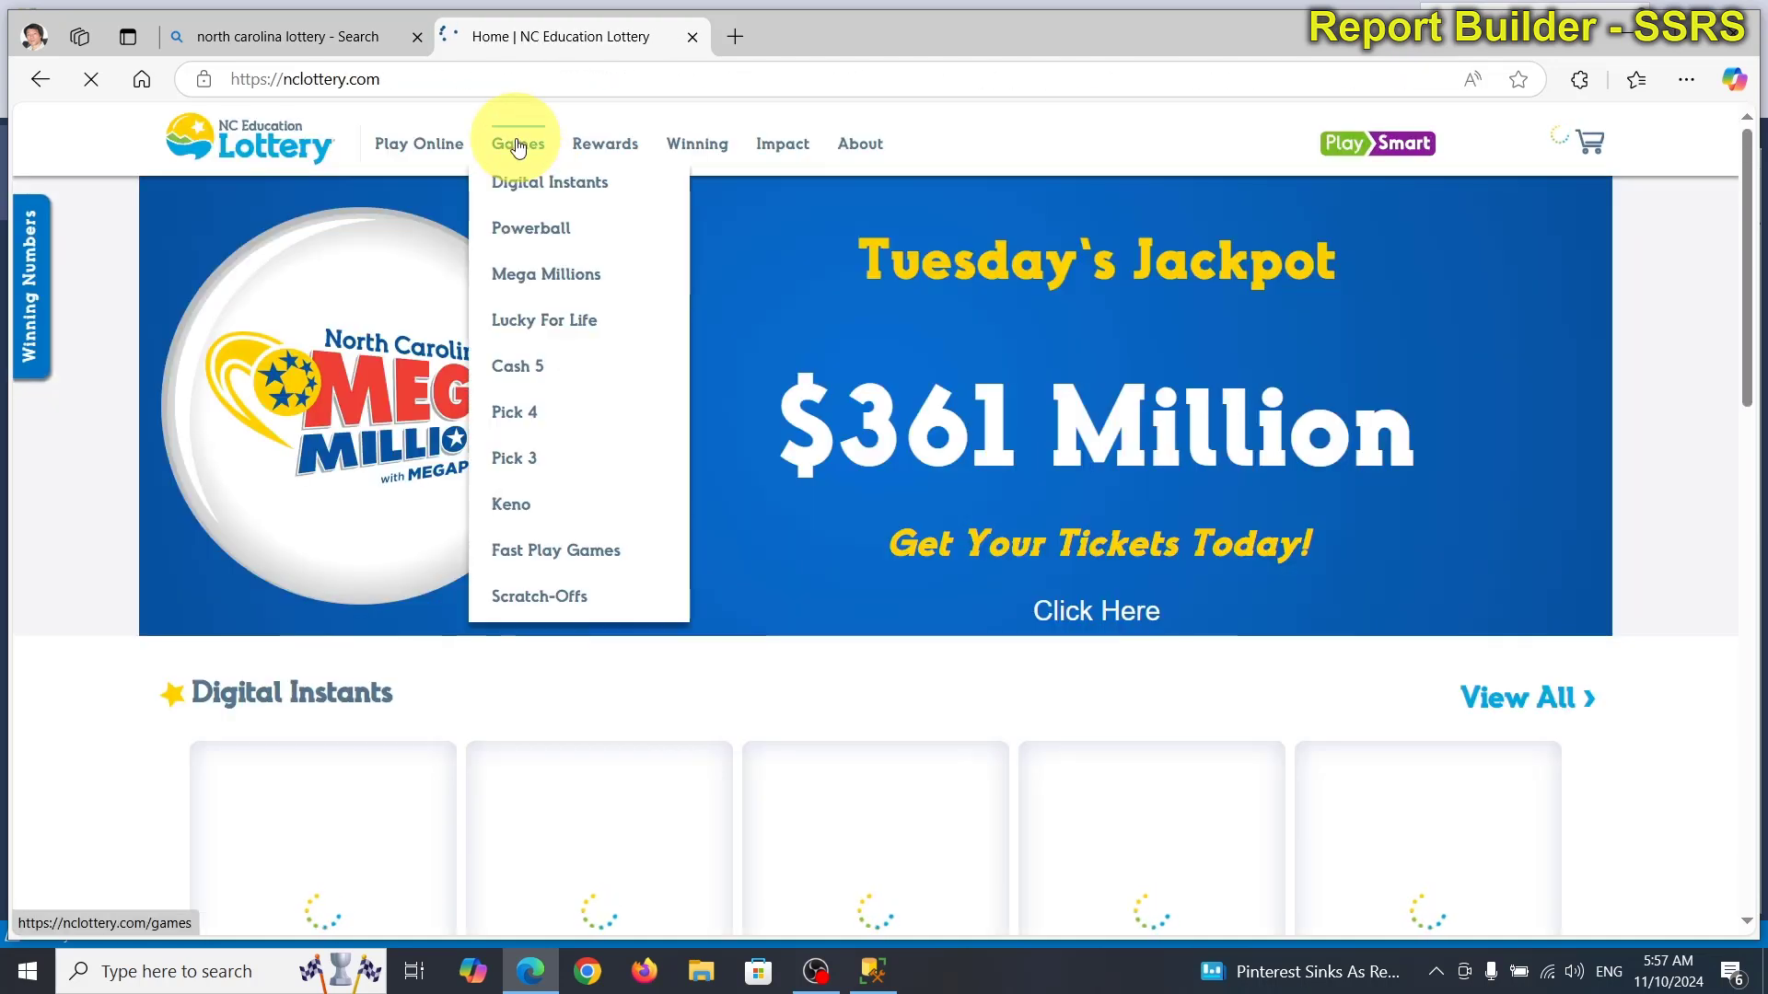
click(525, 229)
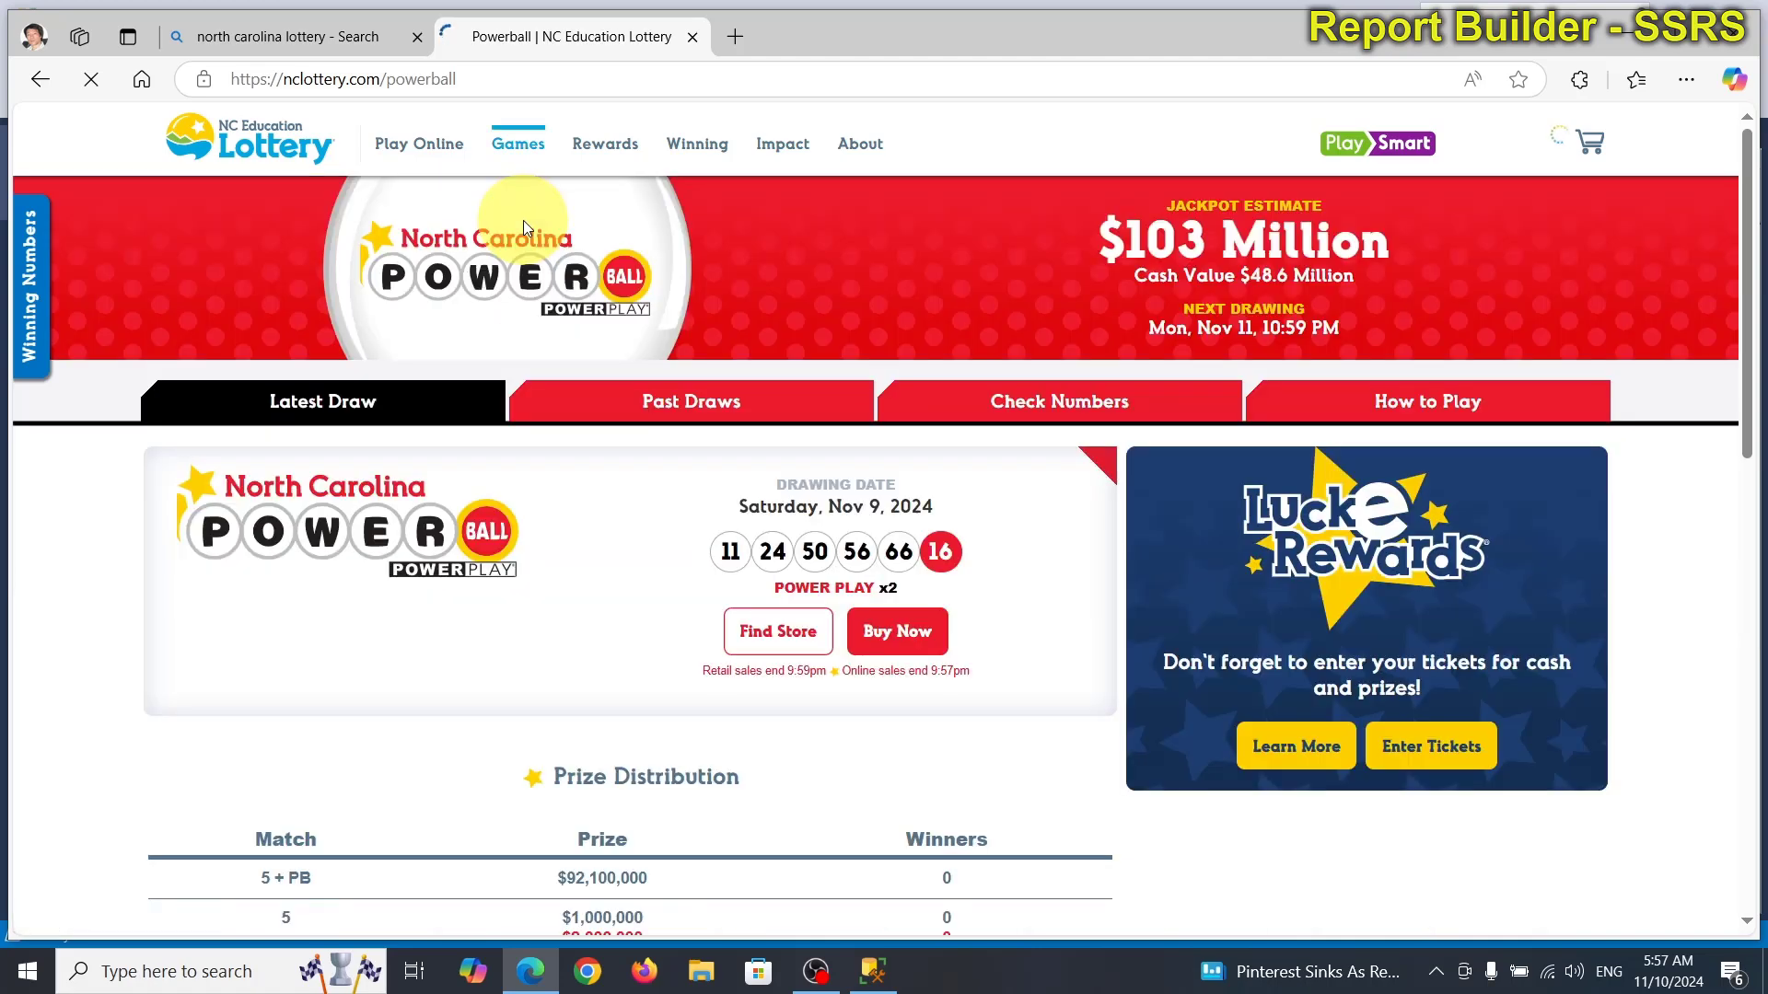
click(690, 405)
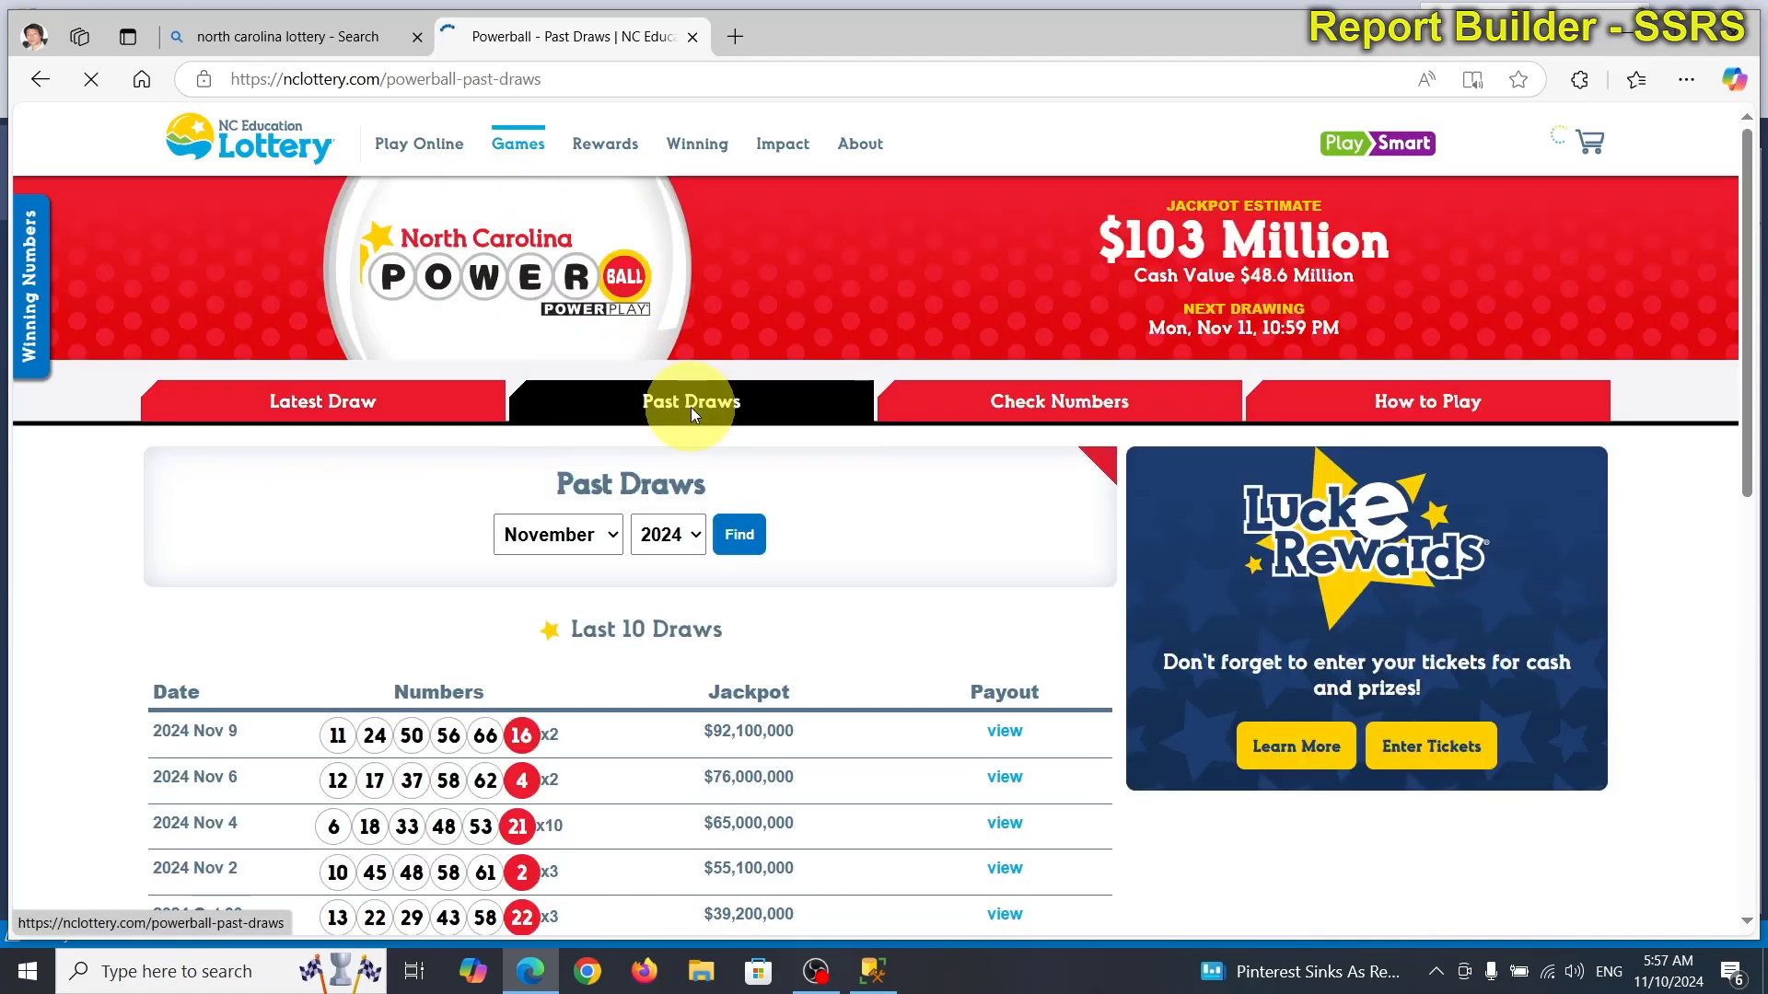
scroll(691, 411, down, 3)
scroll(672, 414, down, 3)
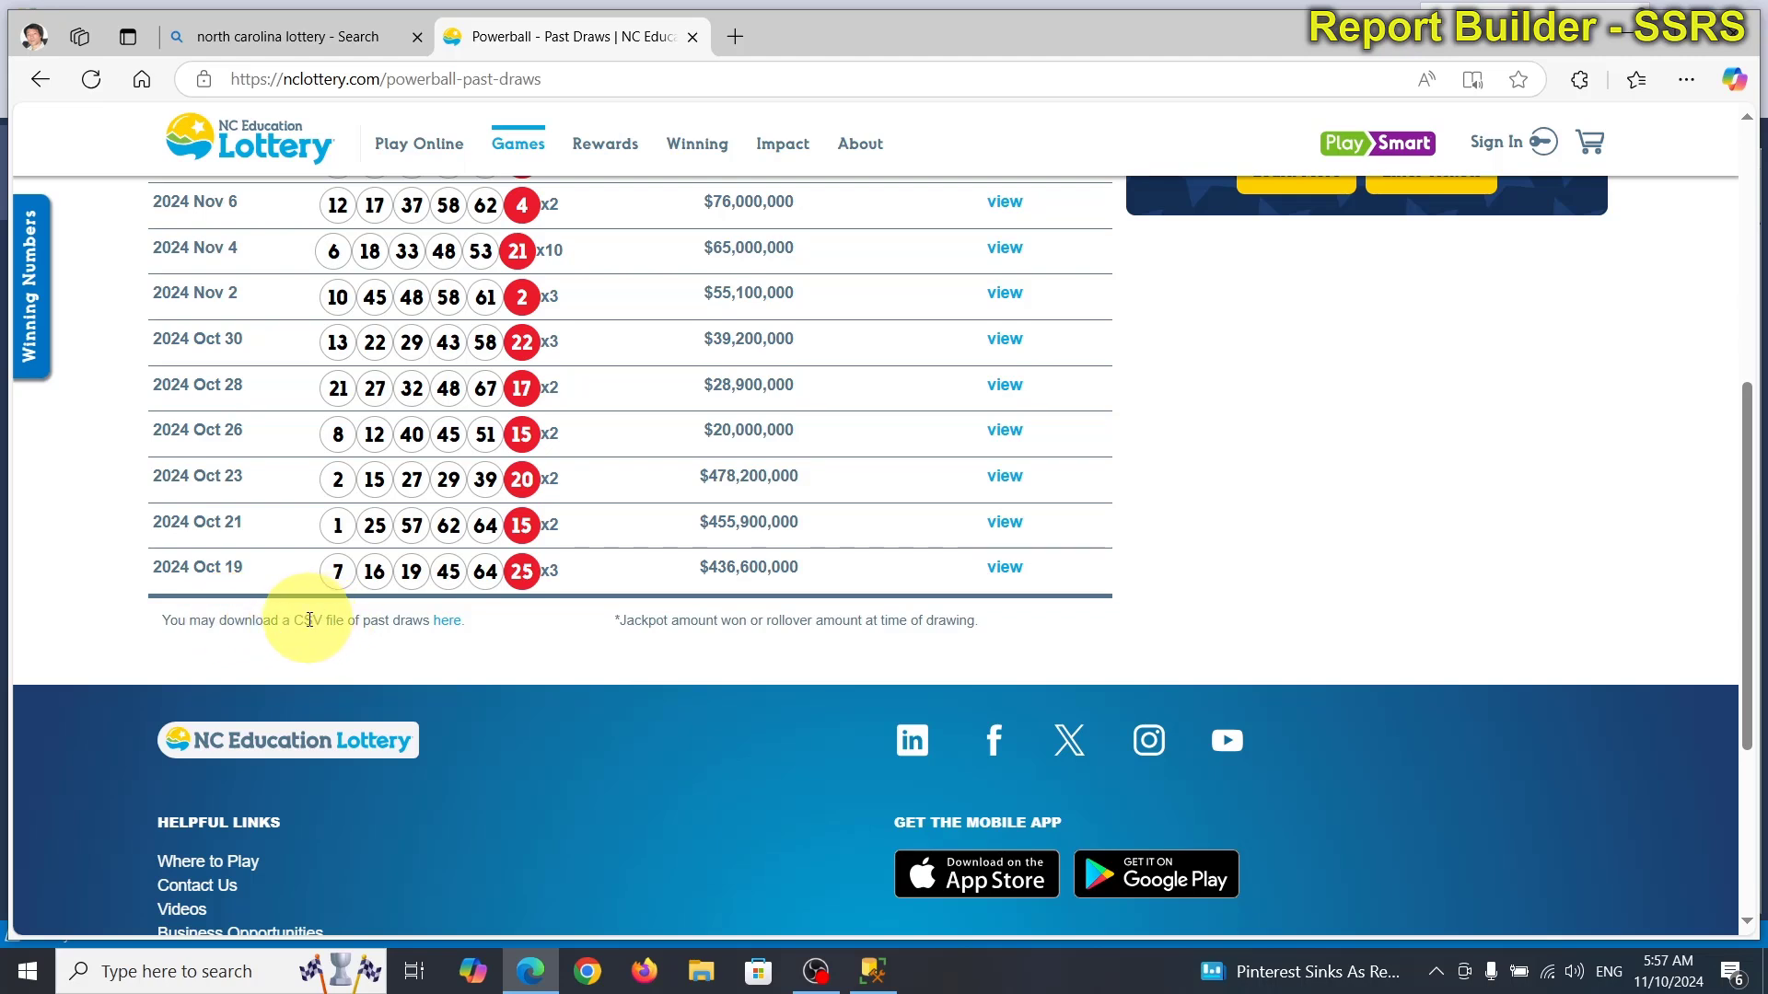
Save the Powerball CSV to E:\MS Access 2021\LotteryPoolApp as NCELPowerball_11102024.csv.
click(445, 621)
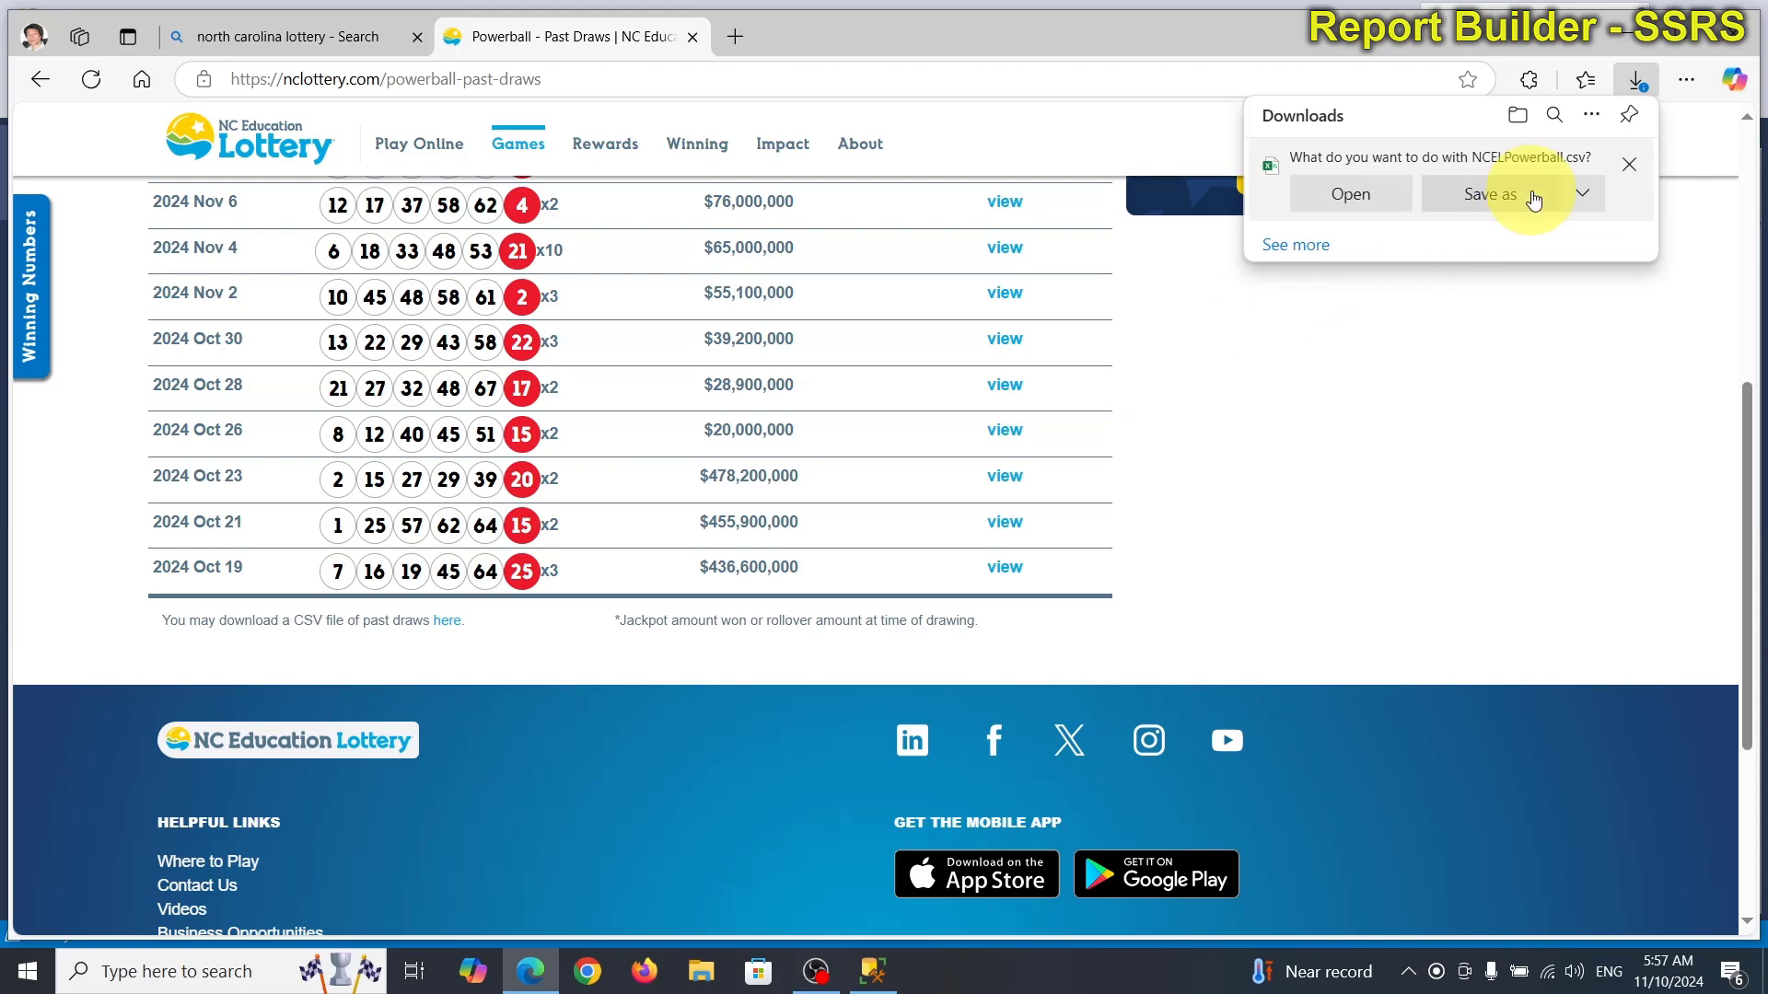
click(1533, 200)
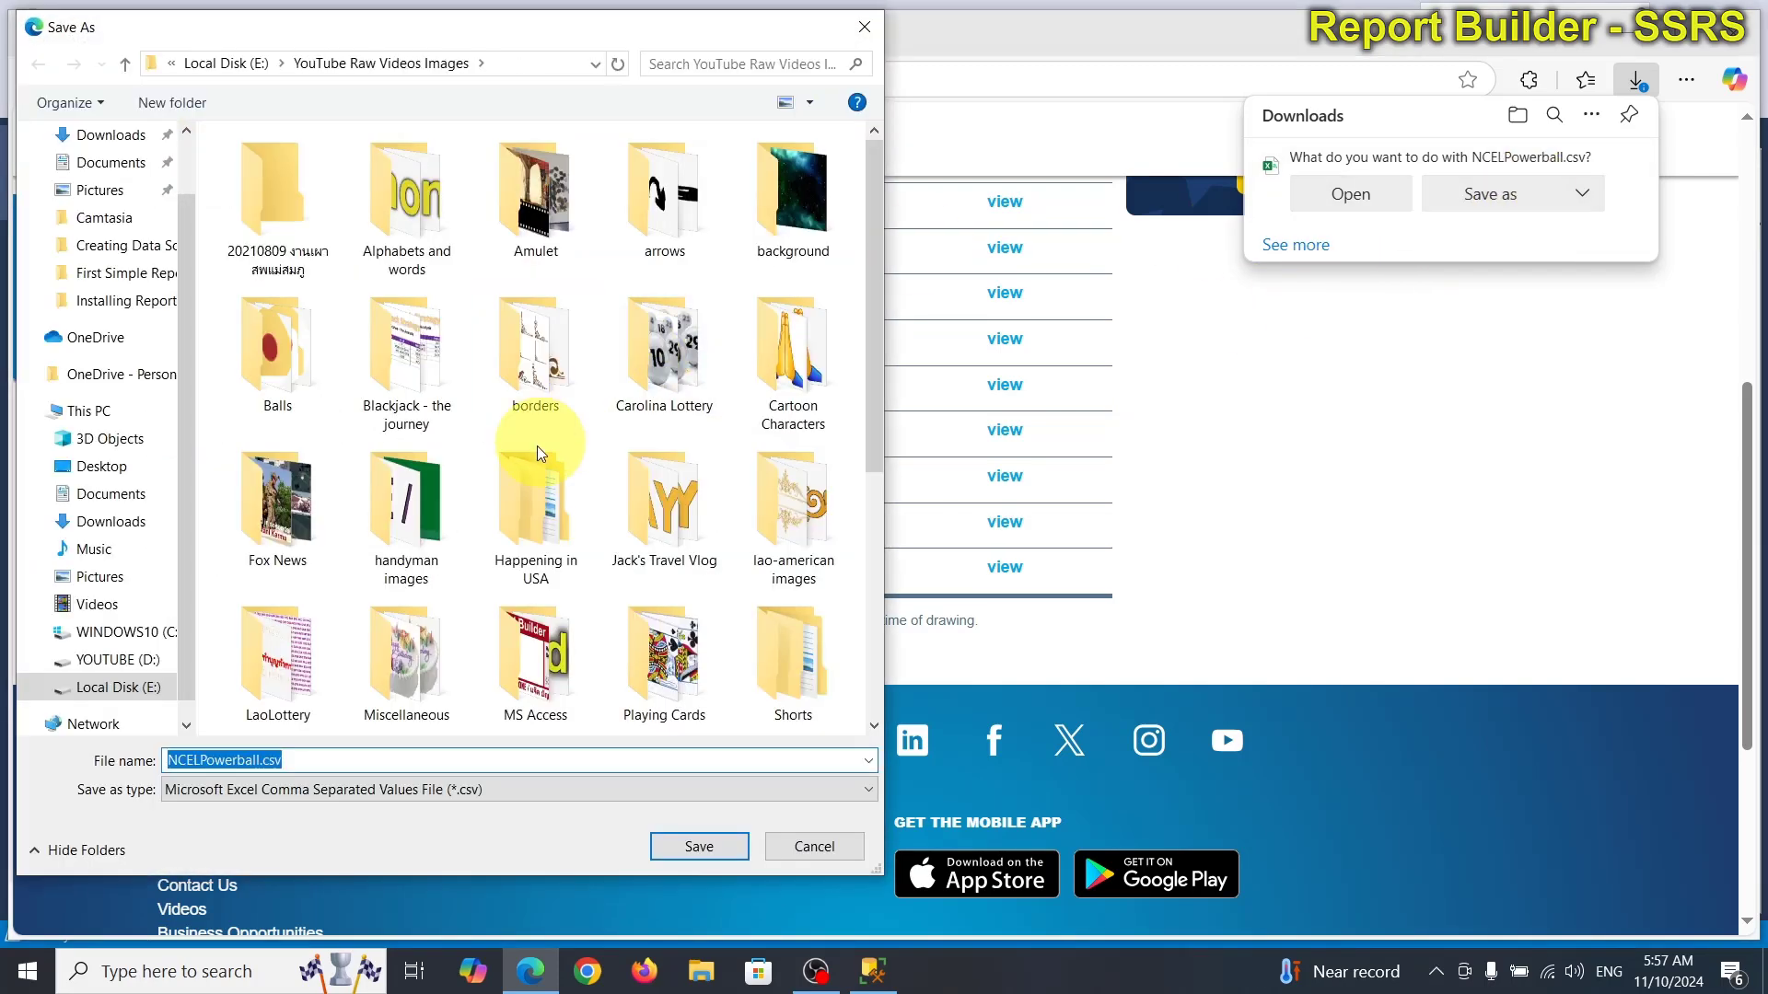
click(120, 688)
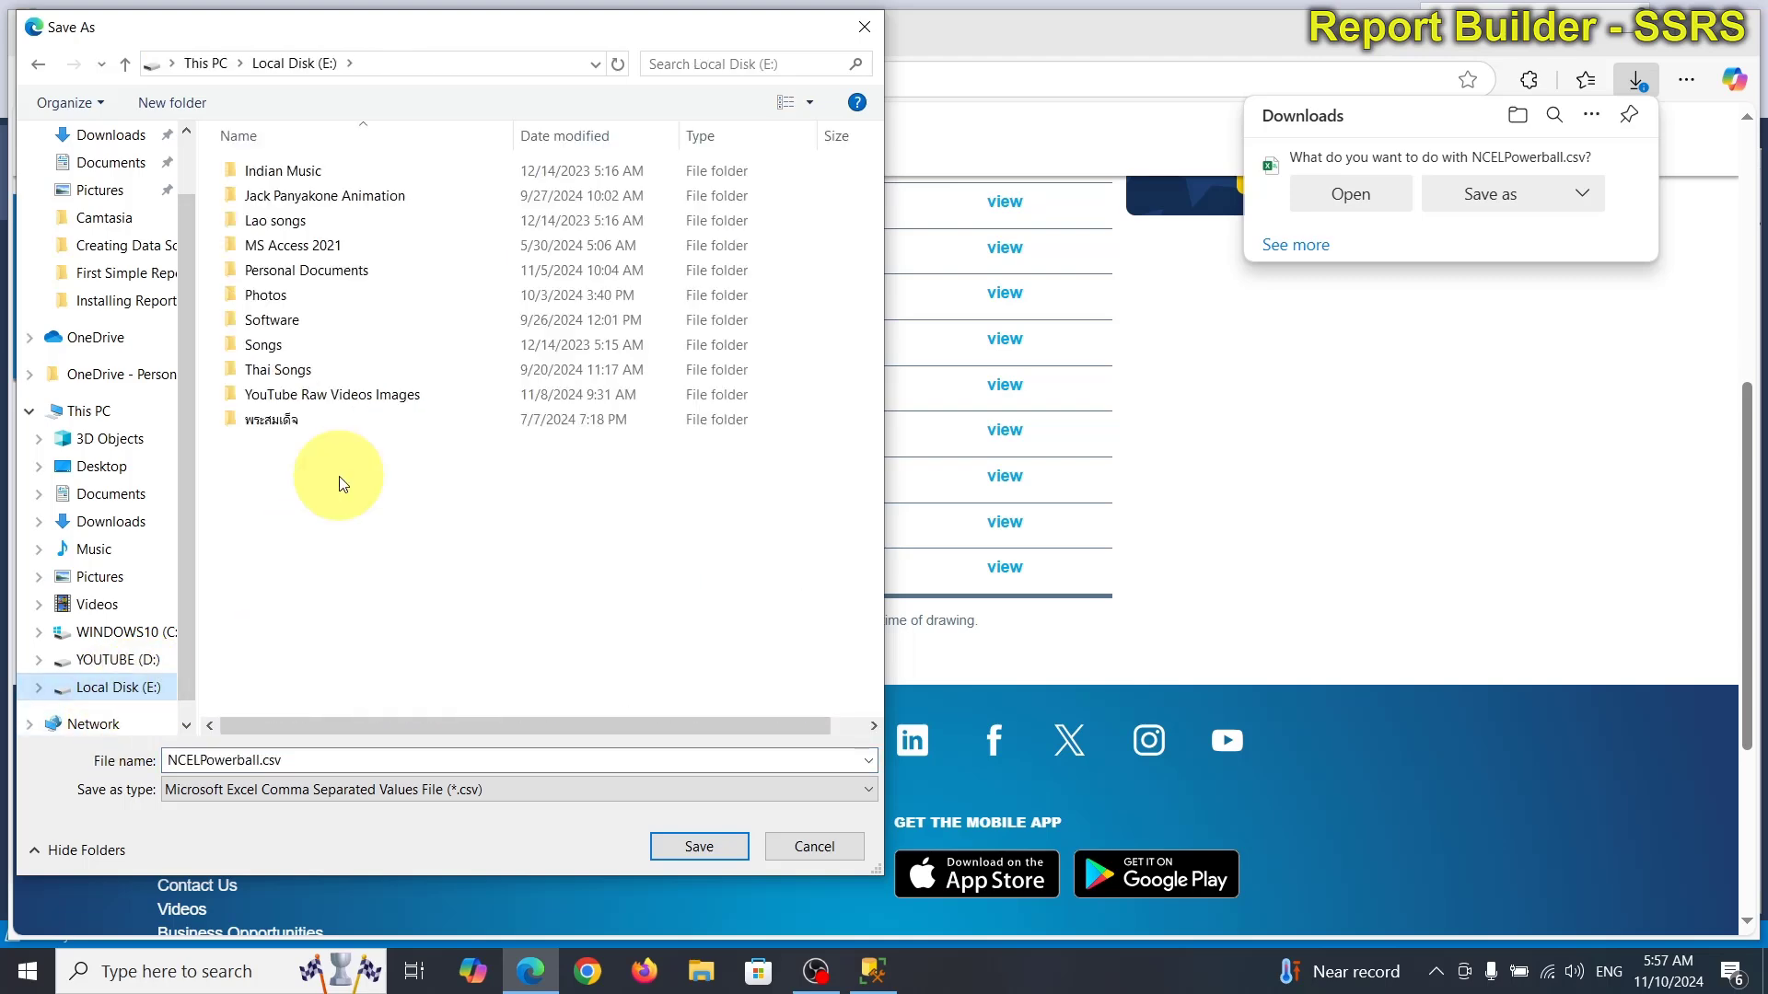
double_click(309, 248)
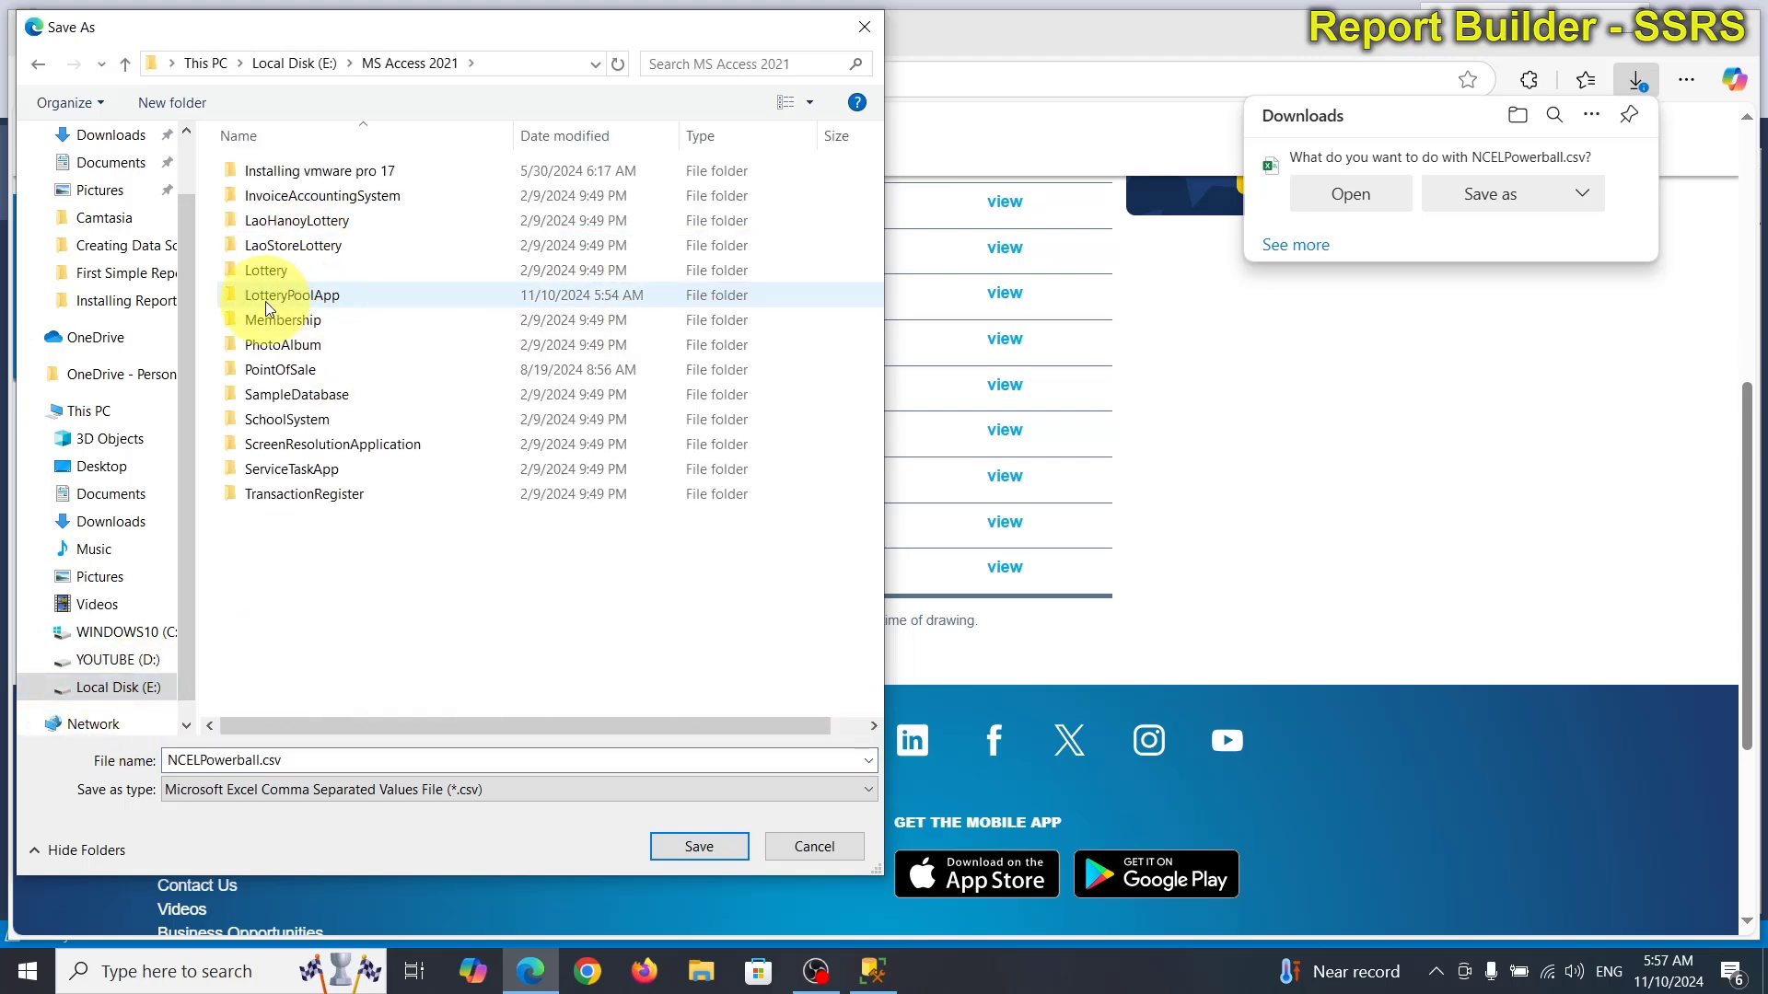
double_click(304, 296)
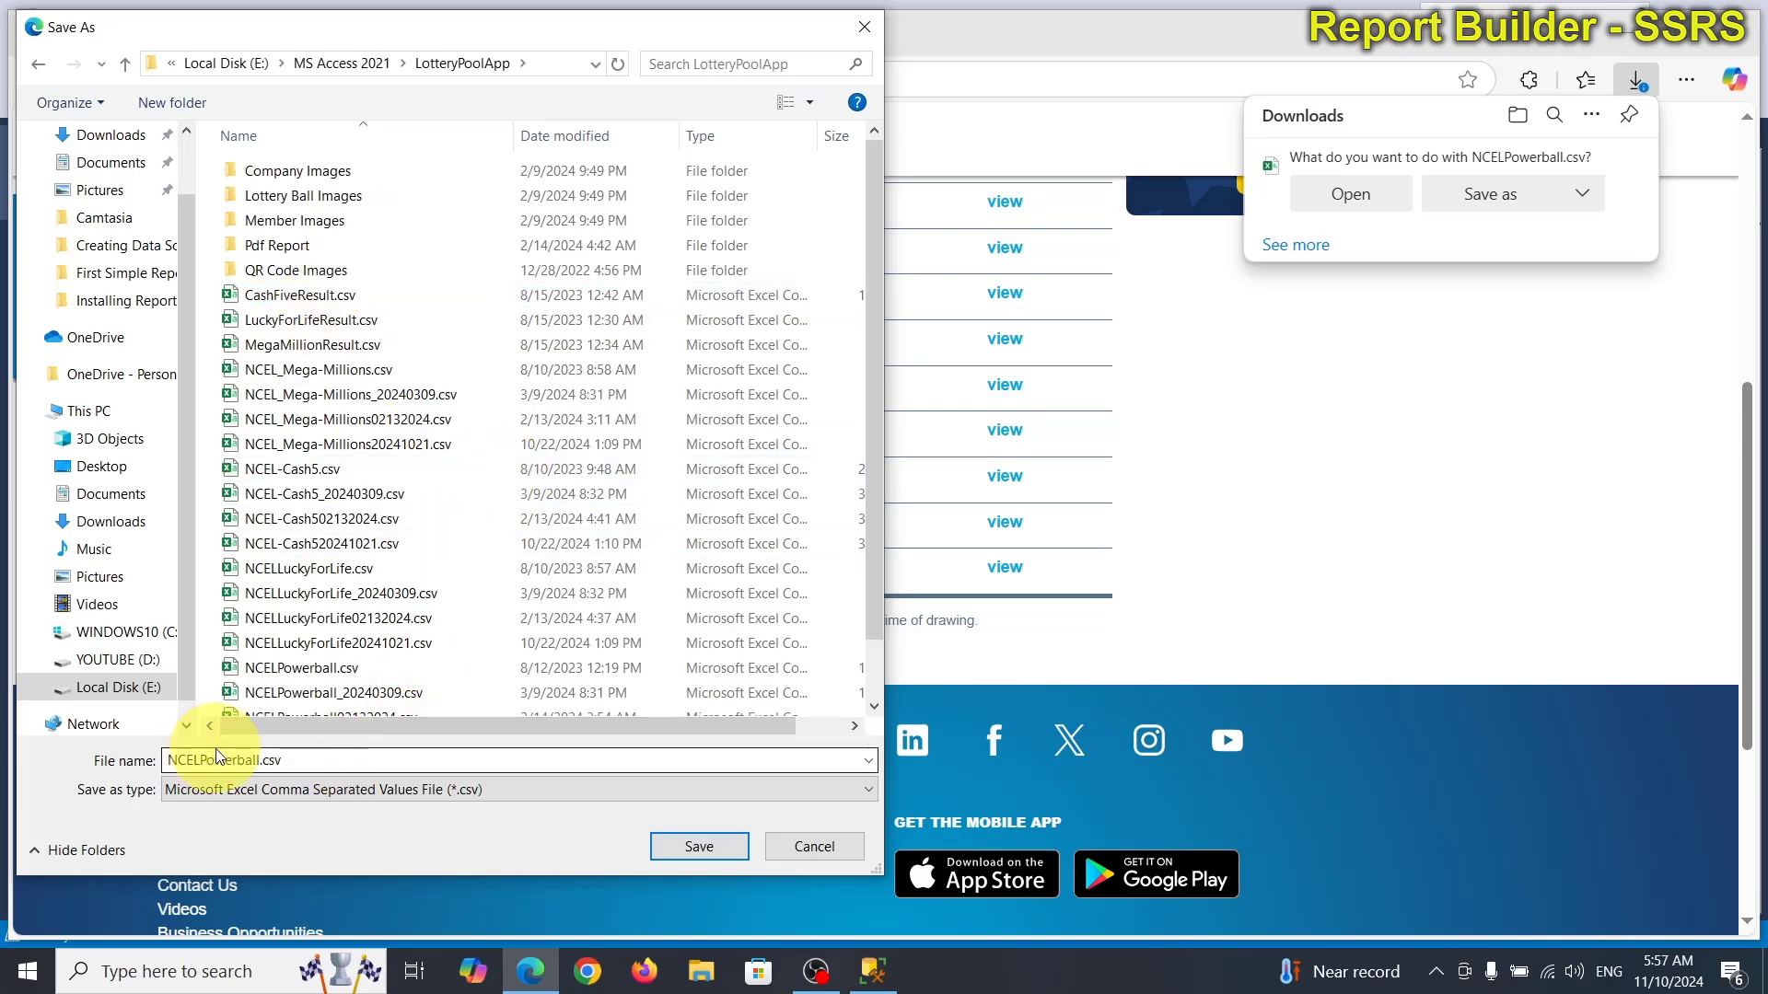
click(290, 759)
click(294, 761)
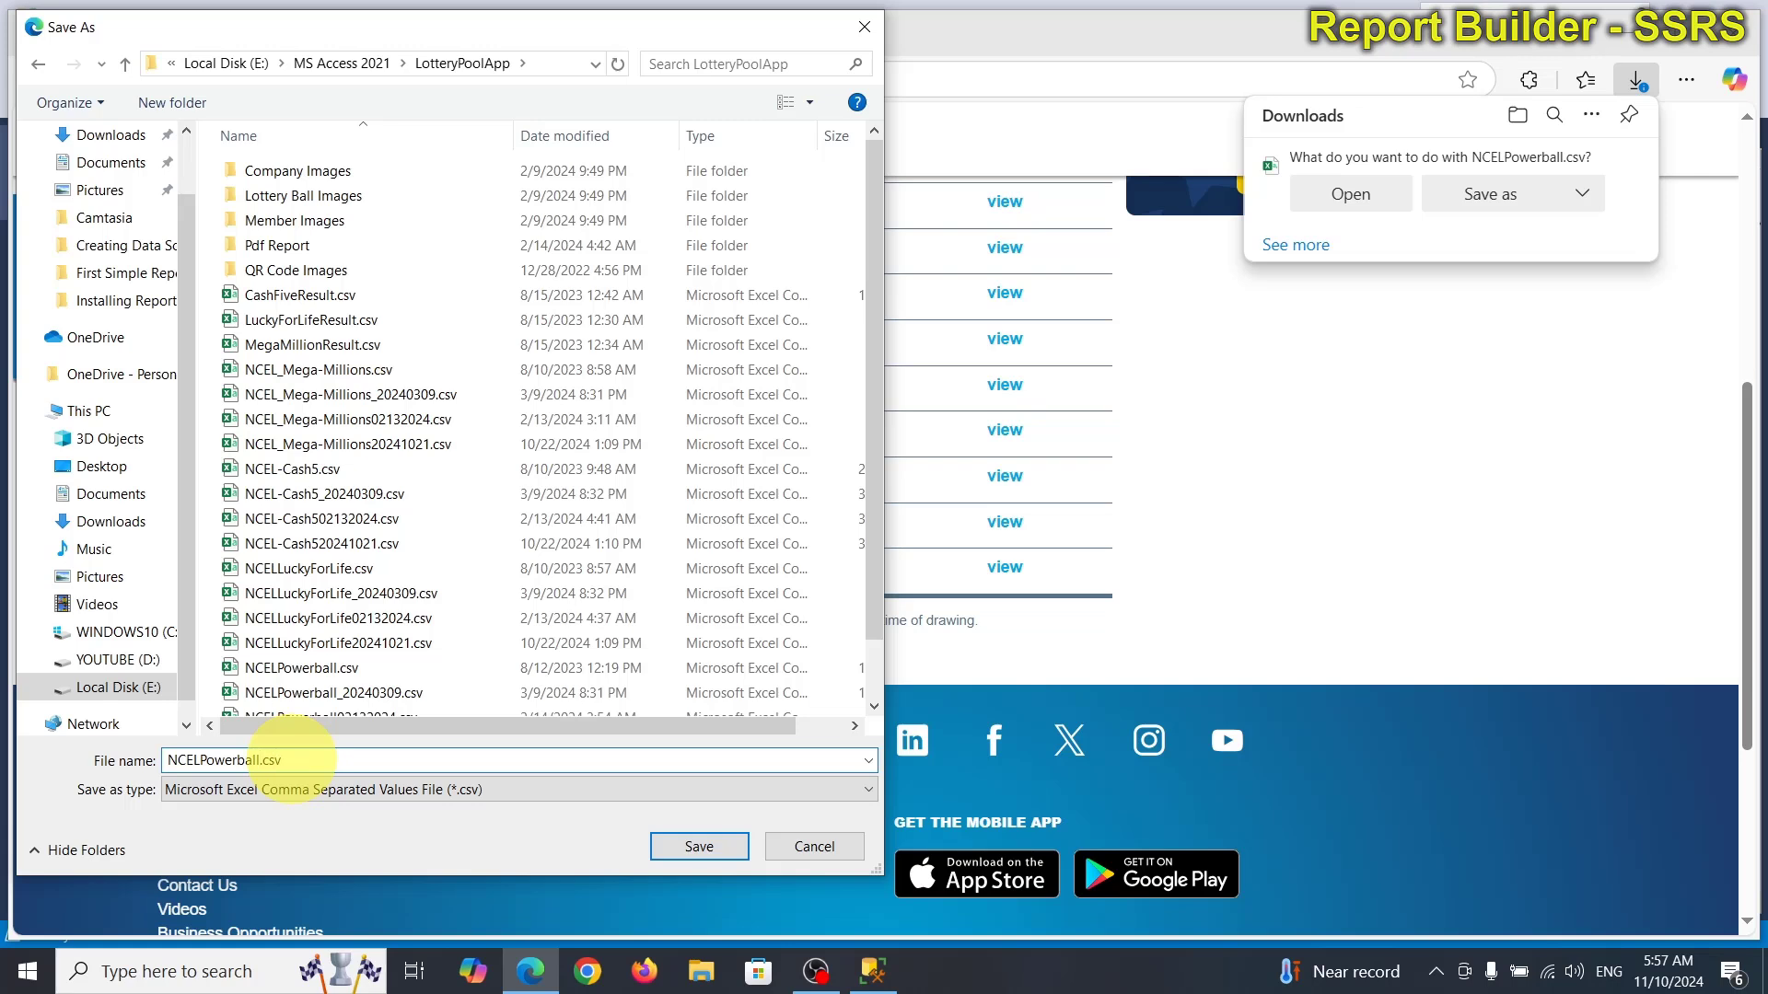
text(_11102024)
key(Return)
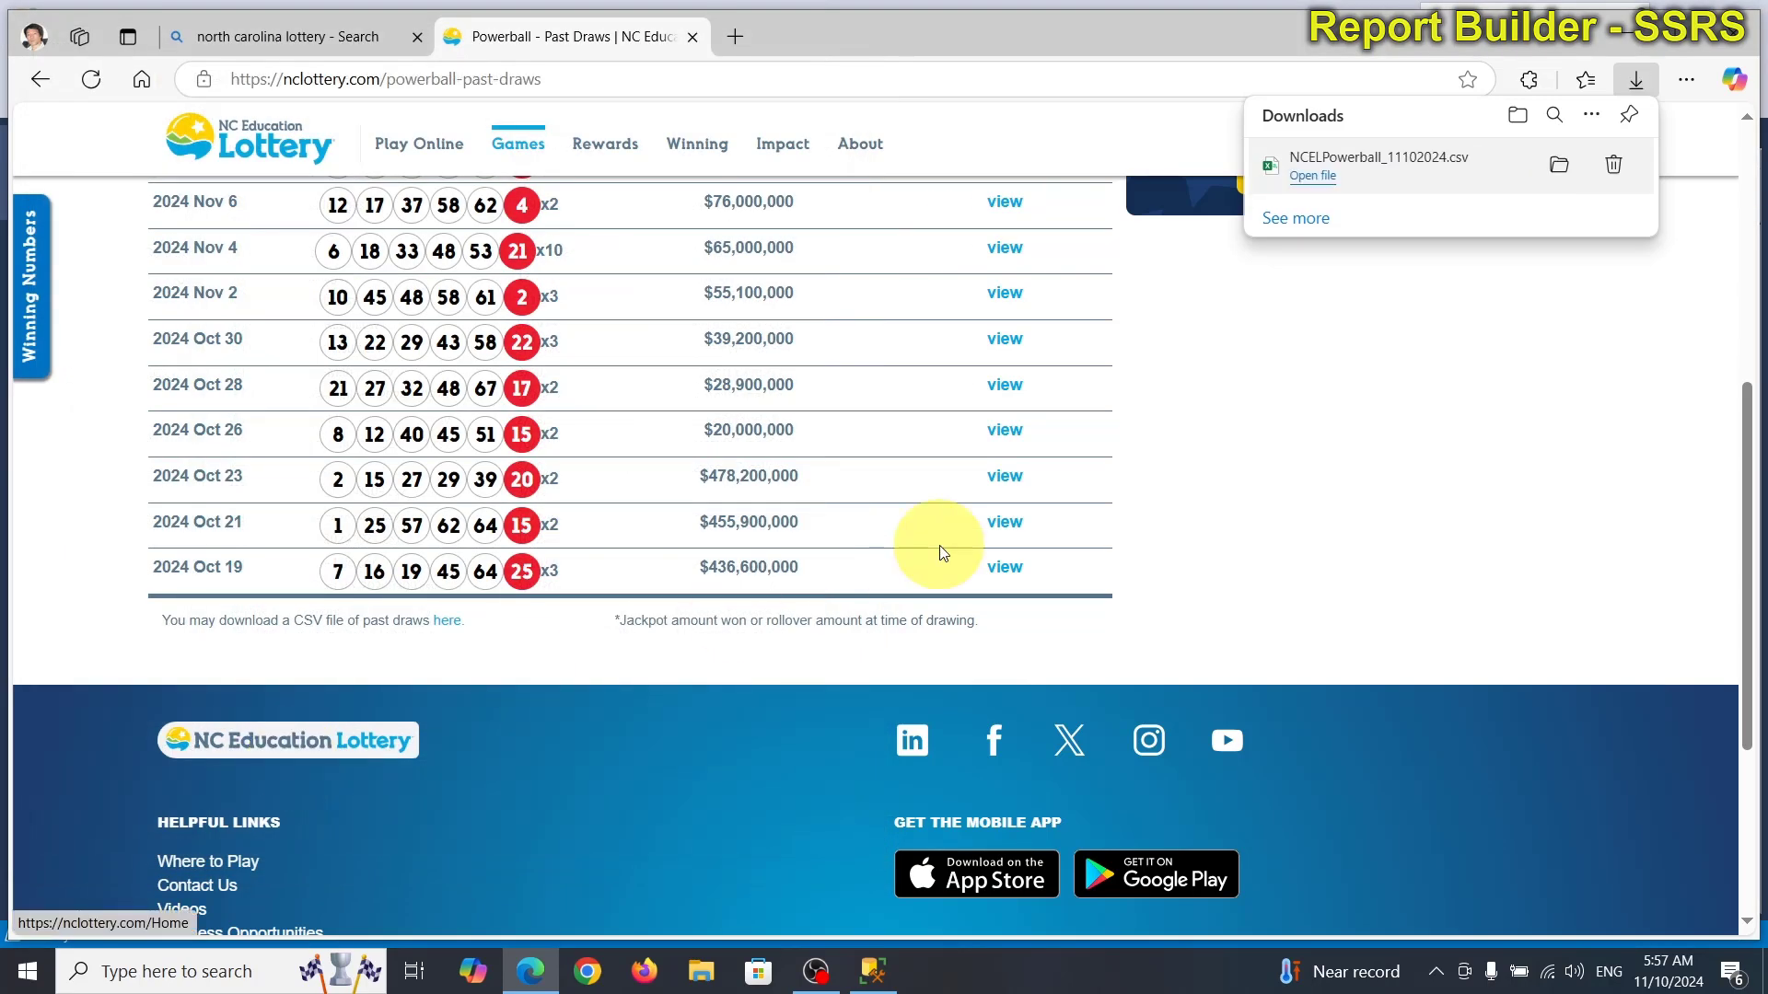
Go to Games > Mega Millions and show its Past Draws list.
scroll(717, 759, up, 6)
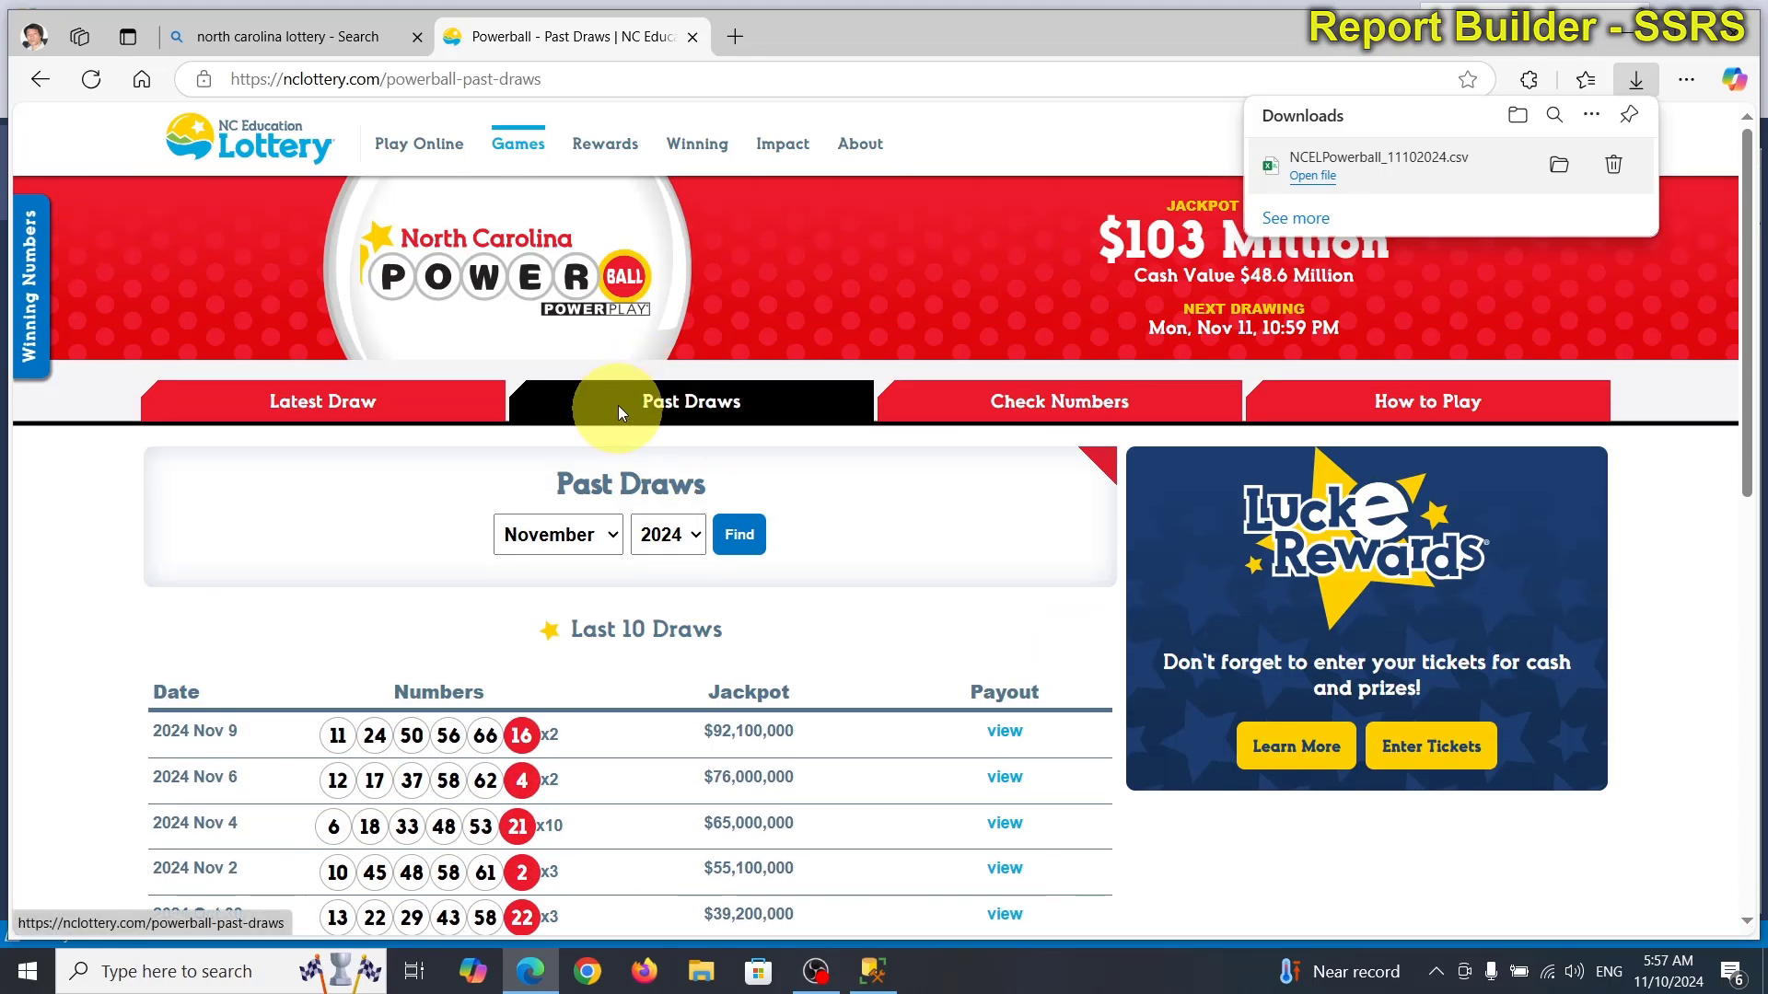
mouse_move(518, 144)
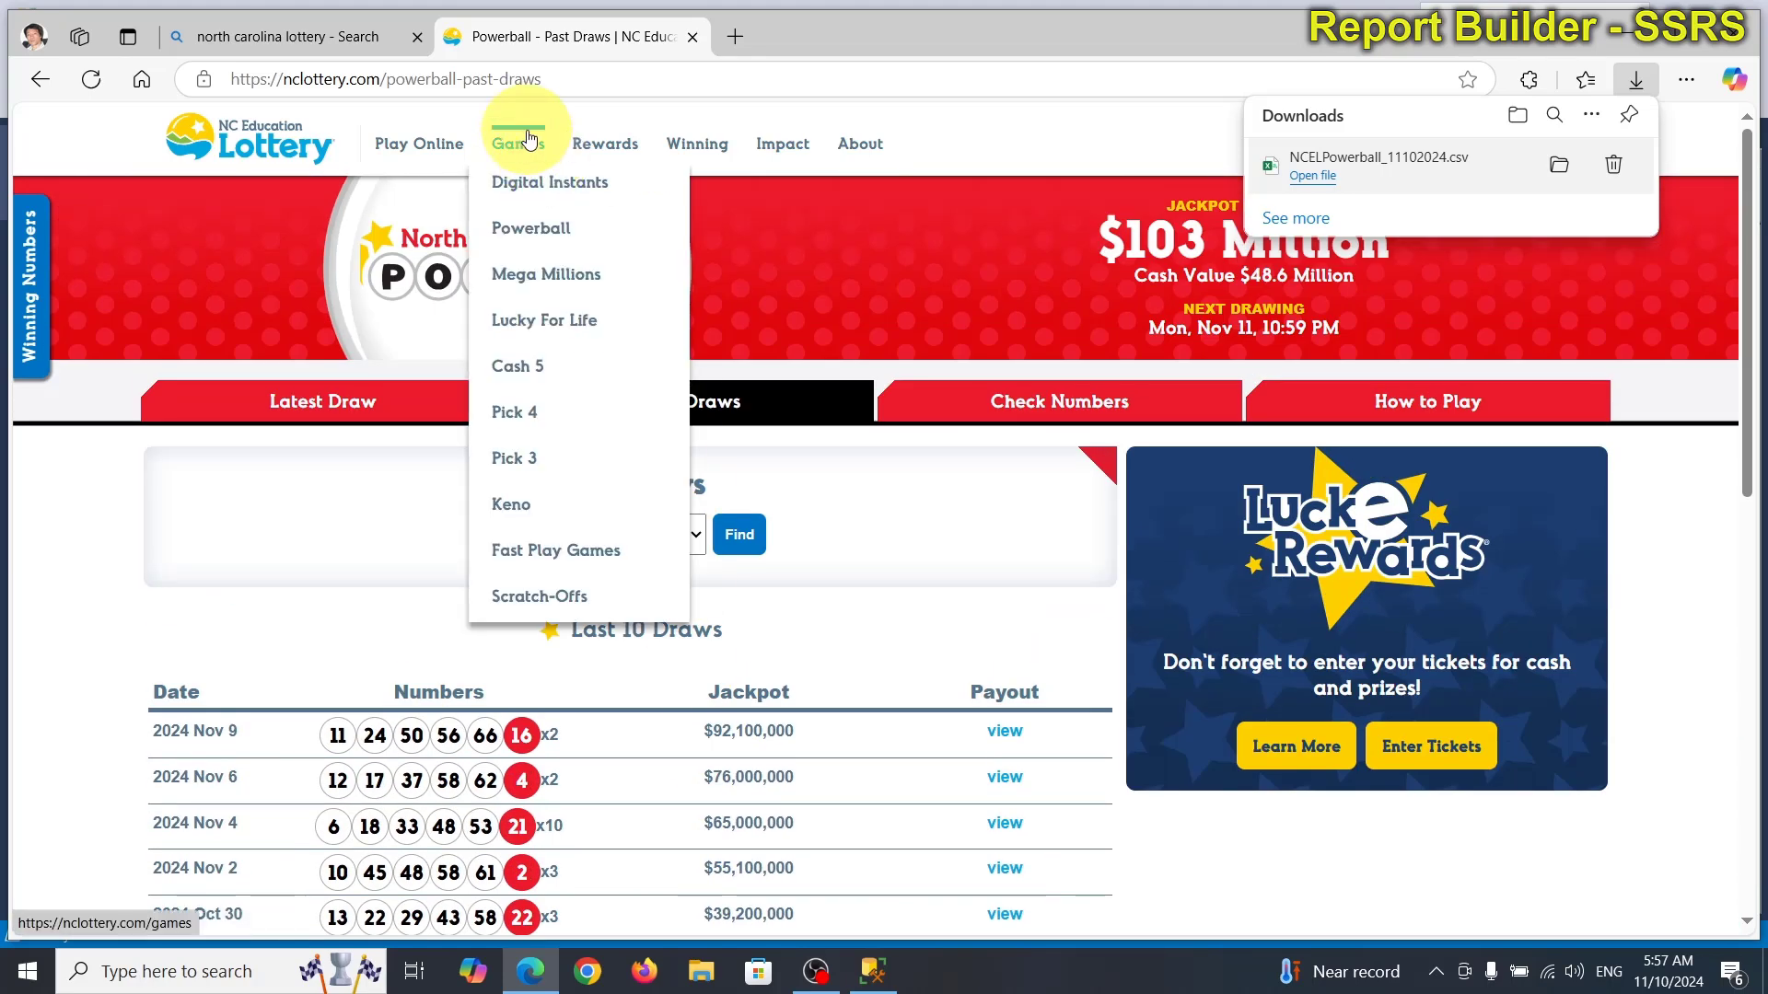
click(545, 274)
click(671, 417)
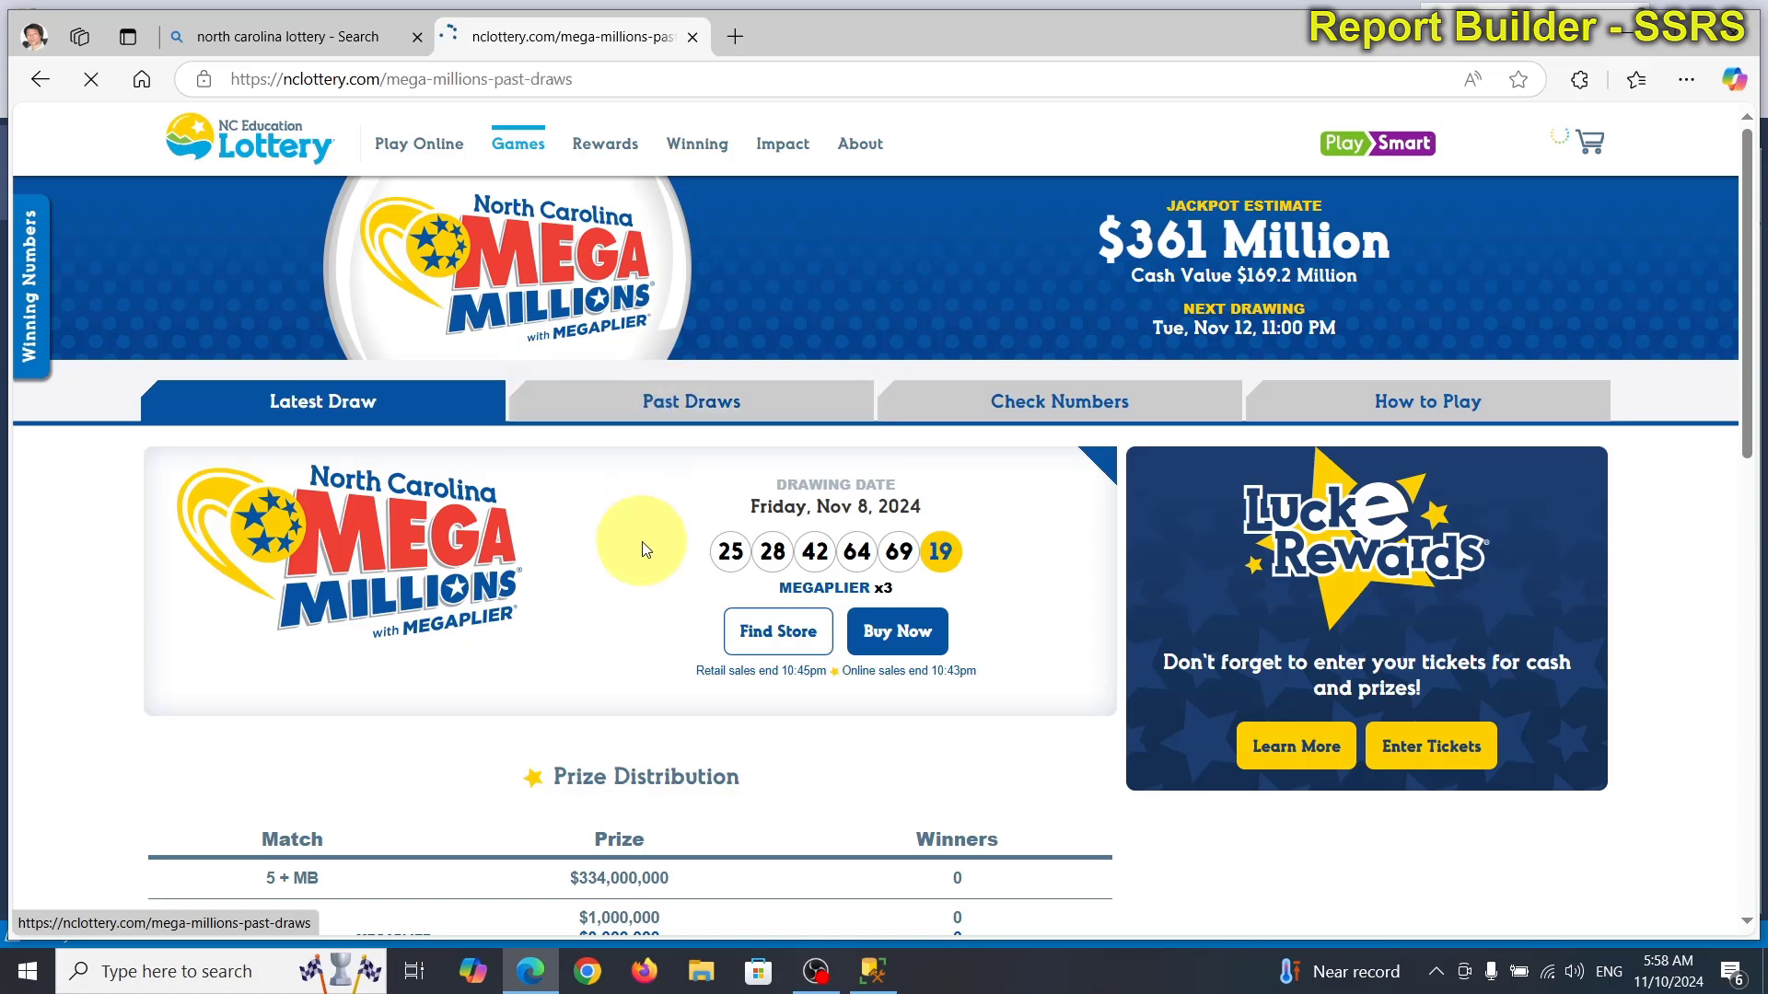
scroll(671, 671, down, 8)
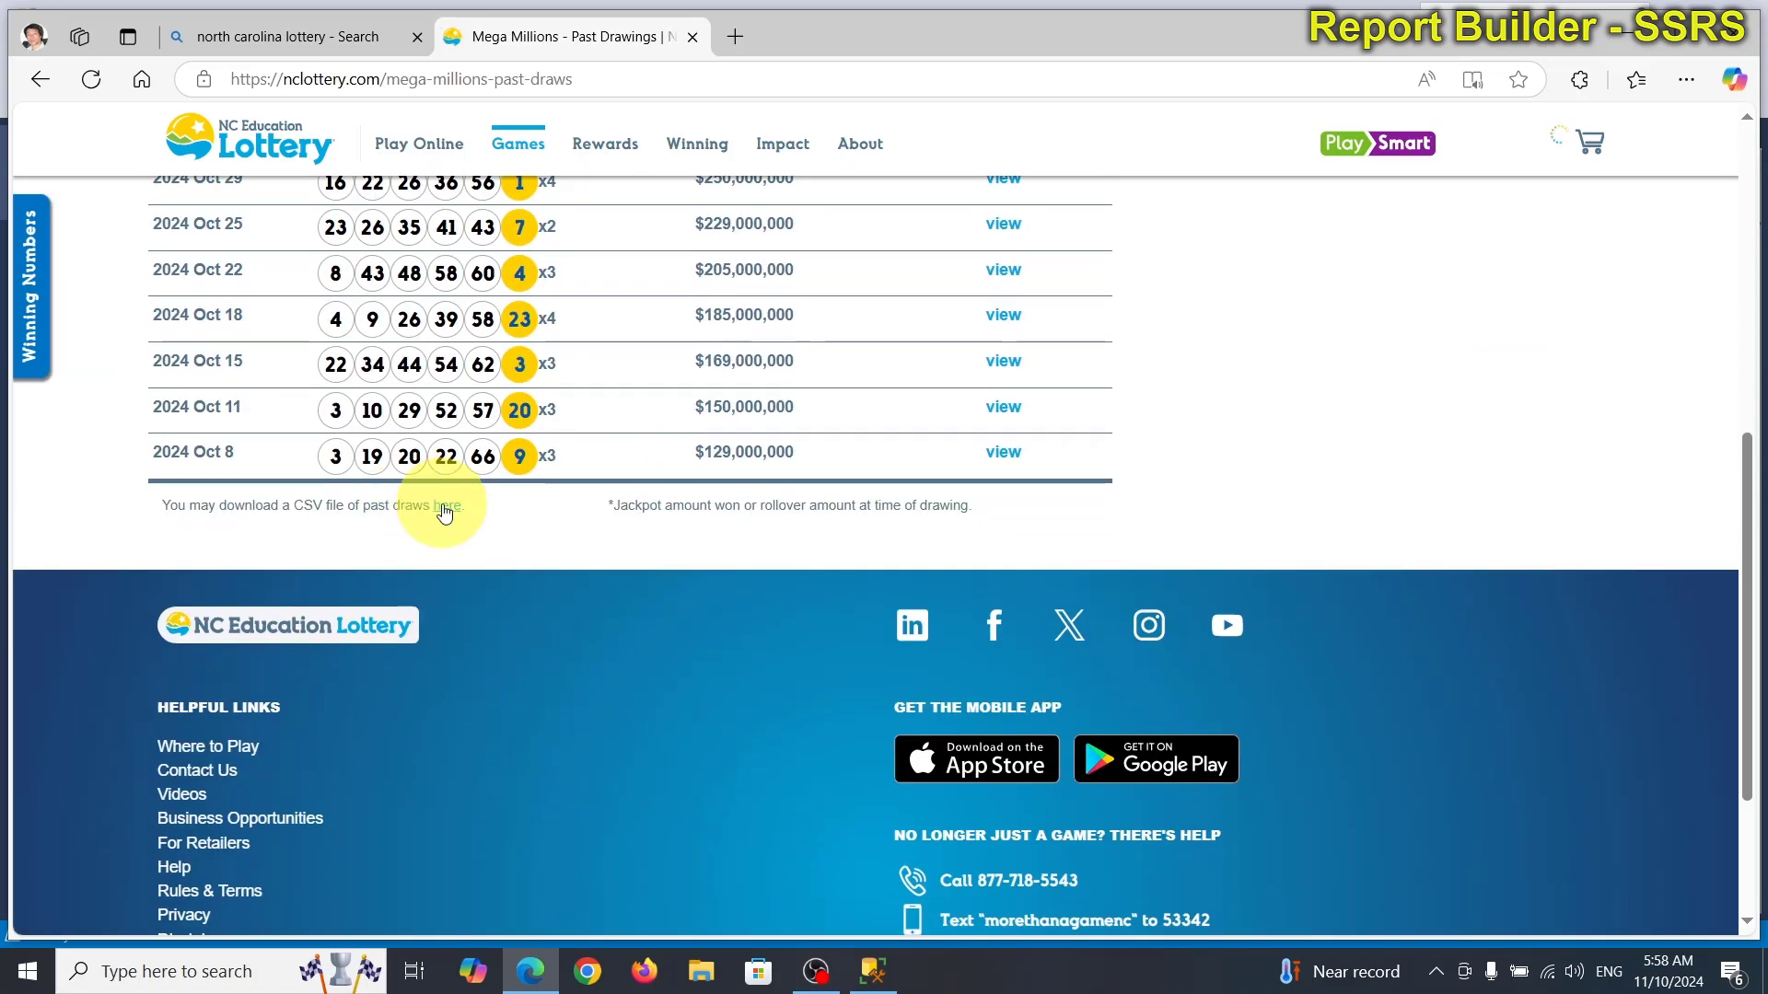
Download the Mega Millions CSV, saving it as NCEL_Mega-Millions_11102024.csv.
click(448, 505)
click(1501, 197)
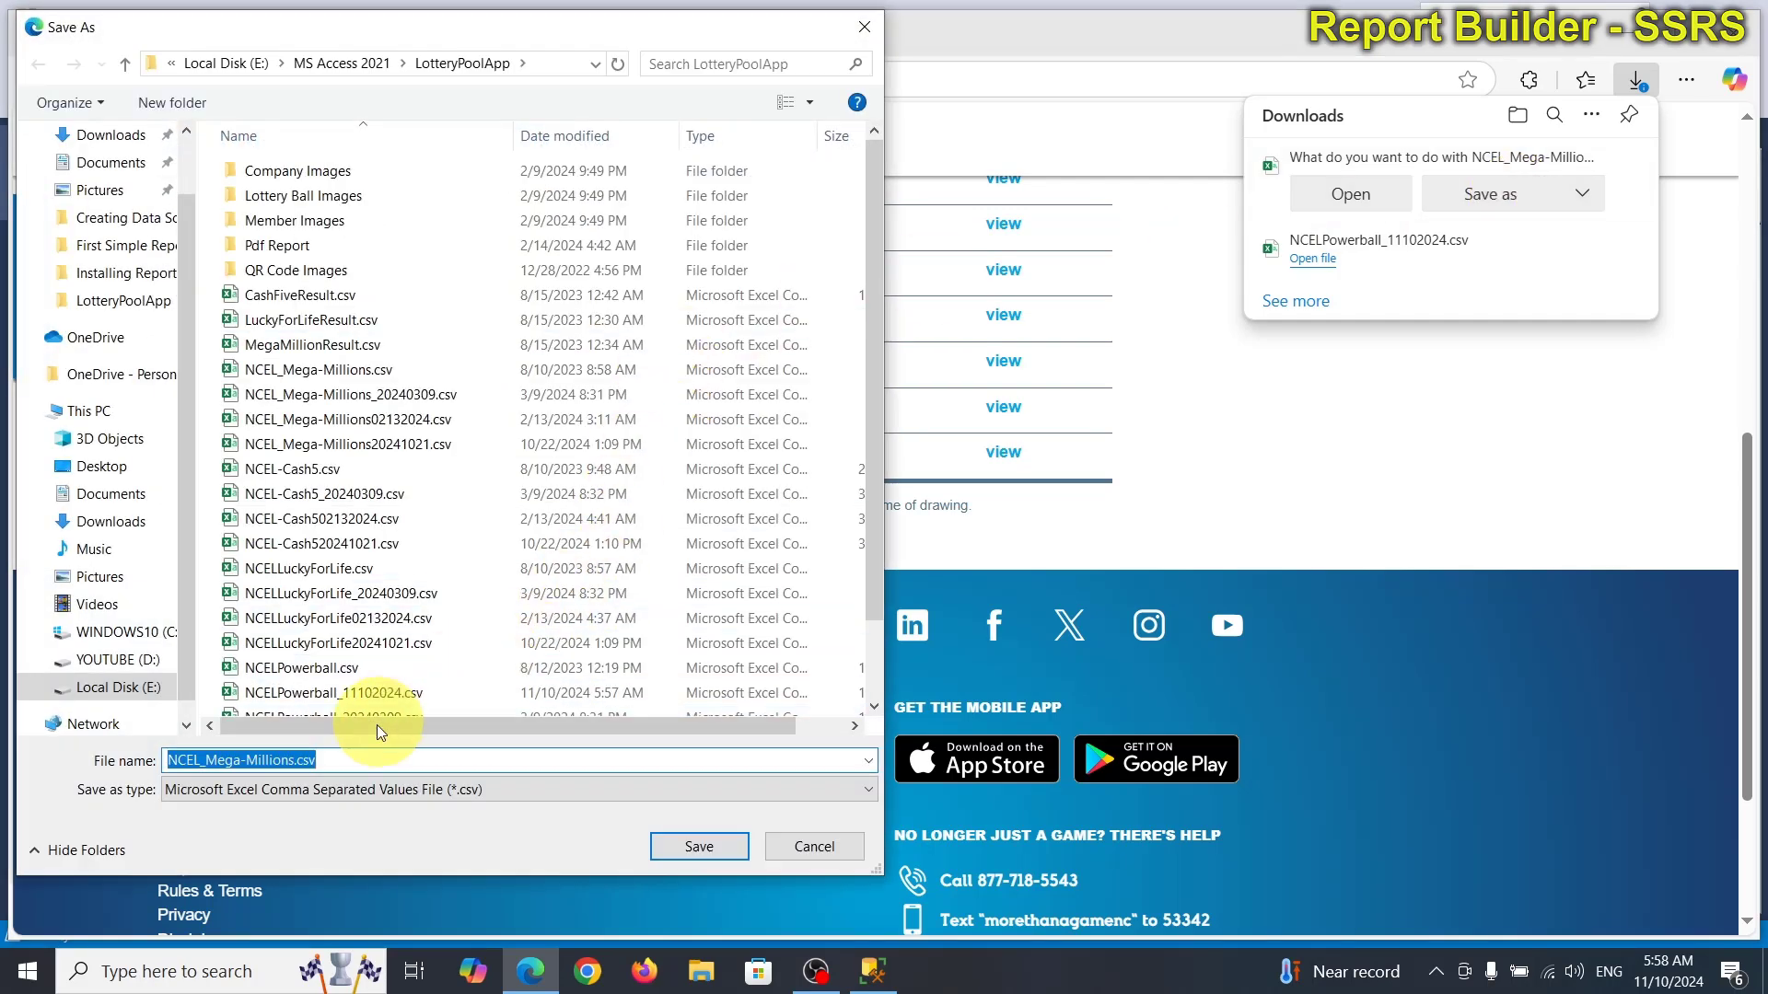
click(328, 757)
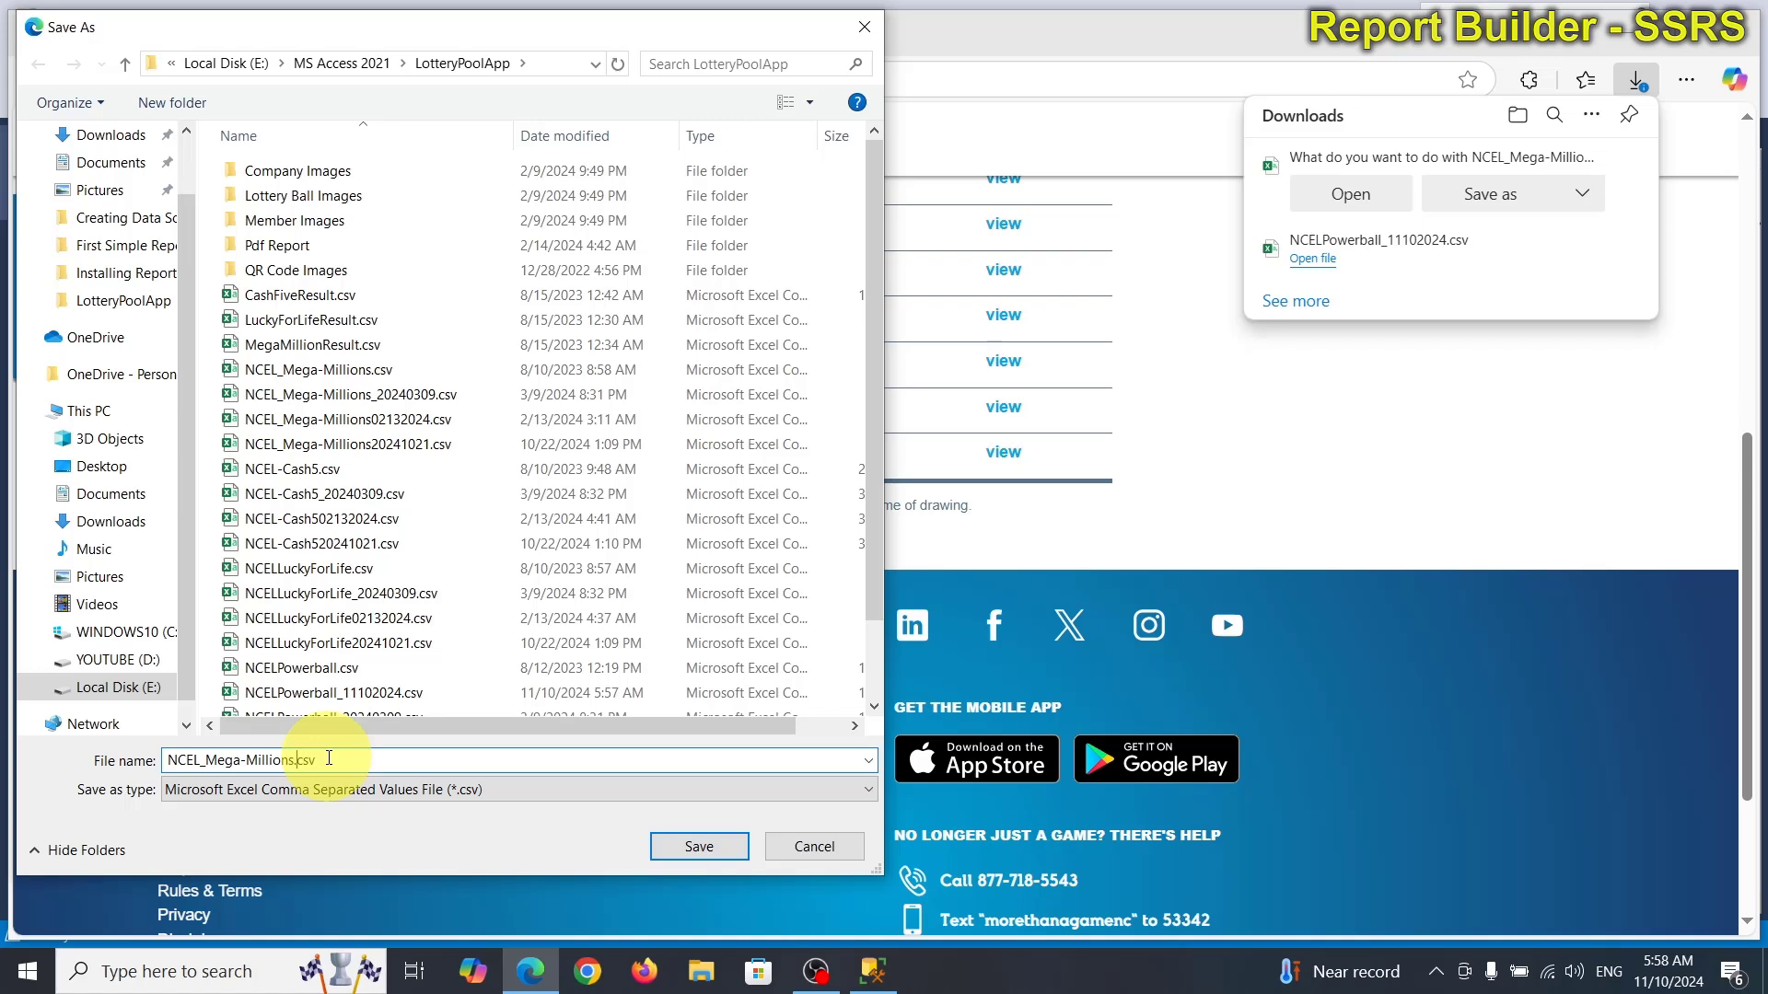
text(_11102024)
key(Return)
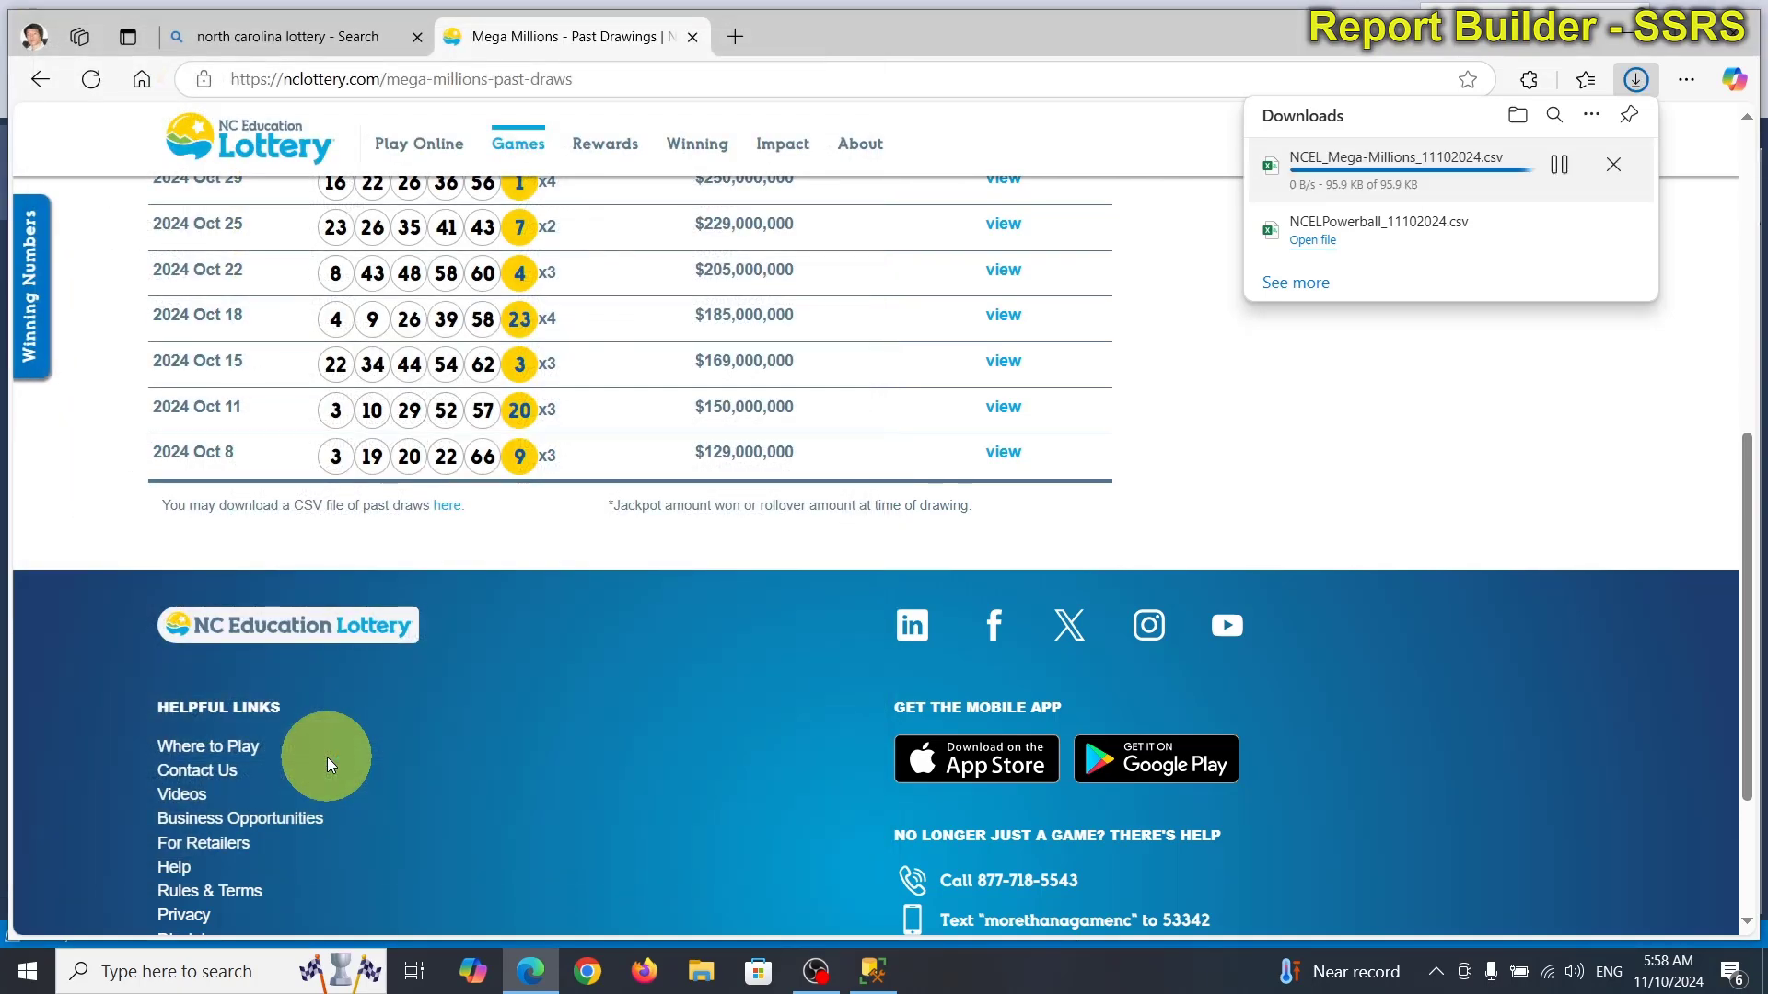
Go to Games > Lucky For Life and show its Past Draws list.
mouse_move(556, 138)
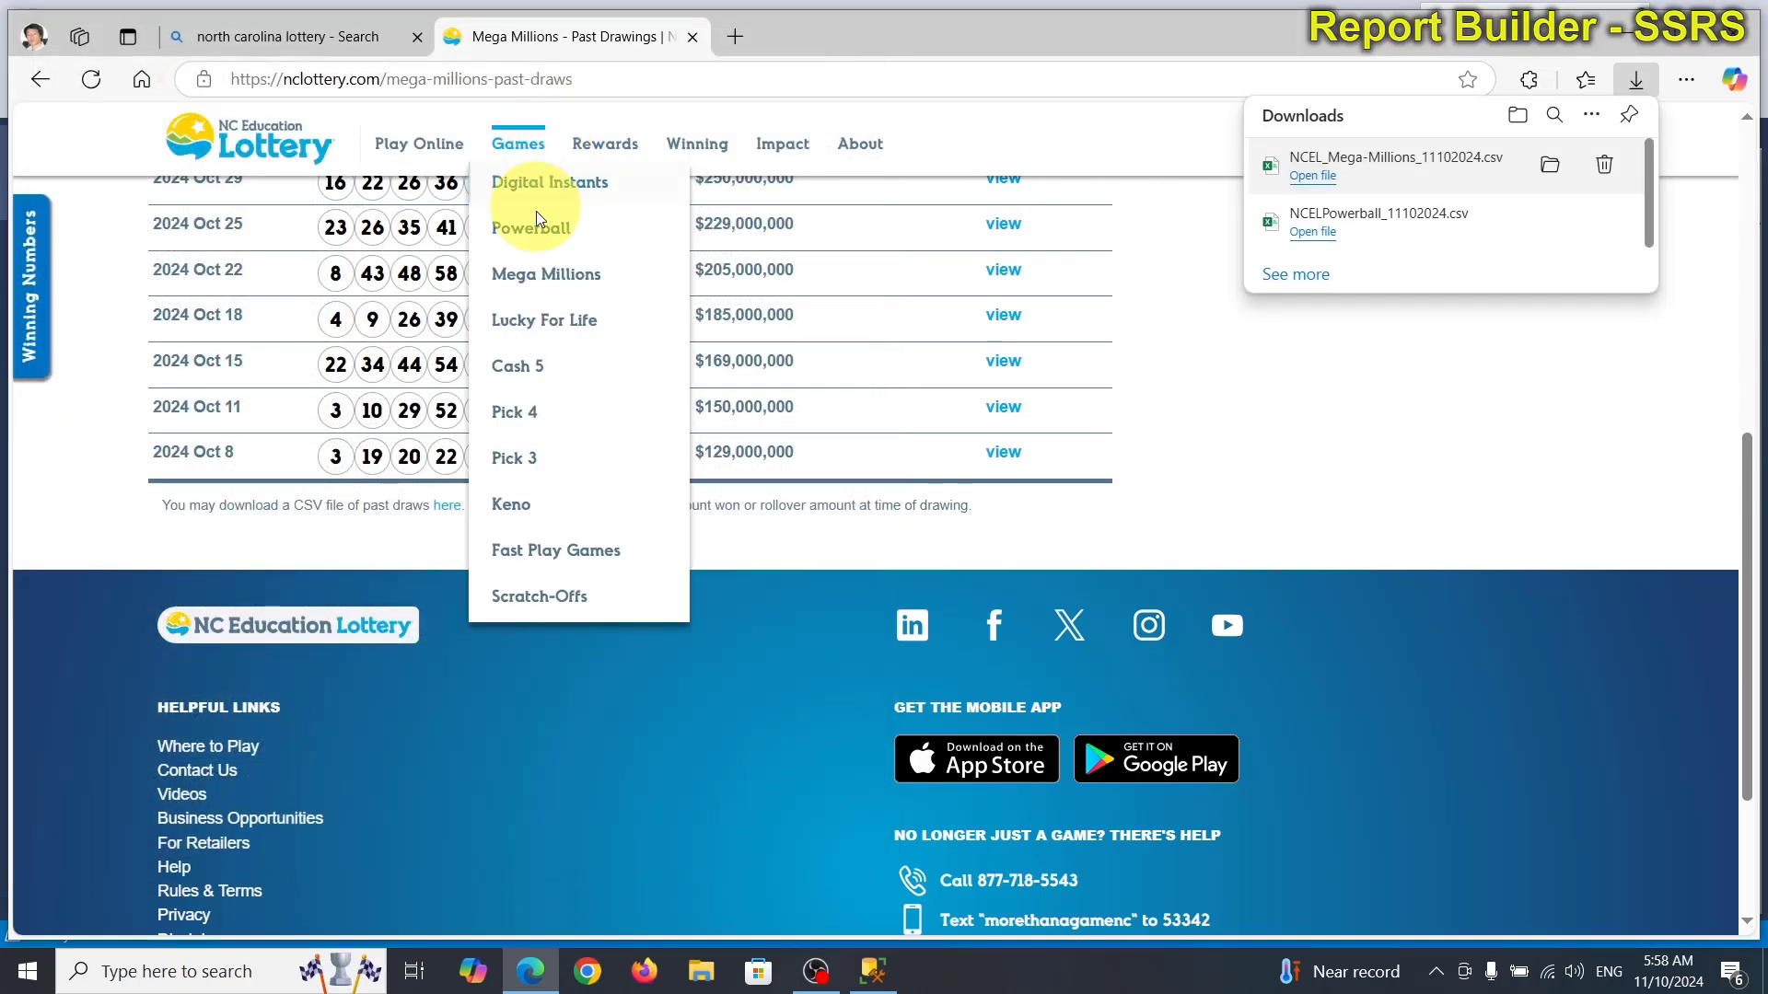
click(520, 317)
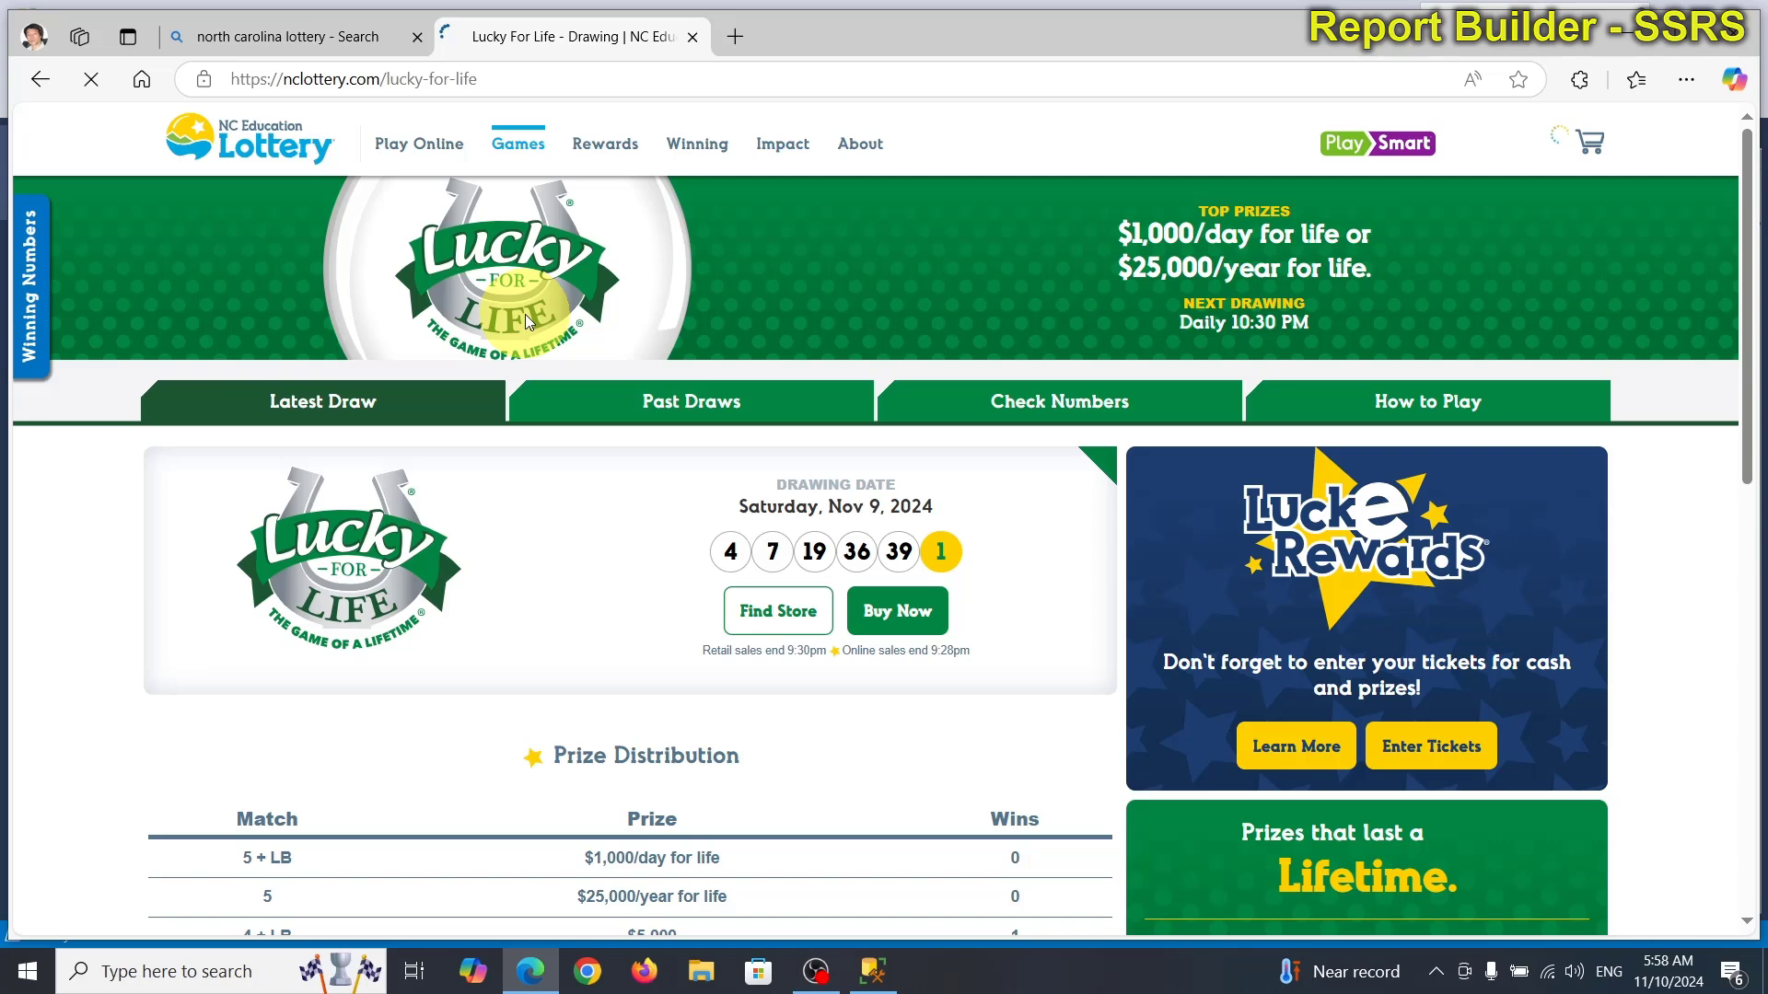
click(682, 420)
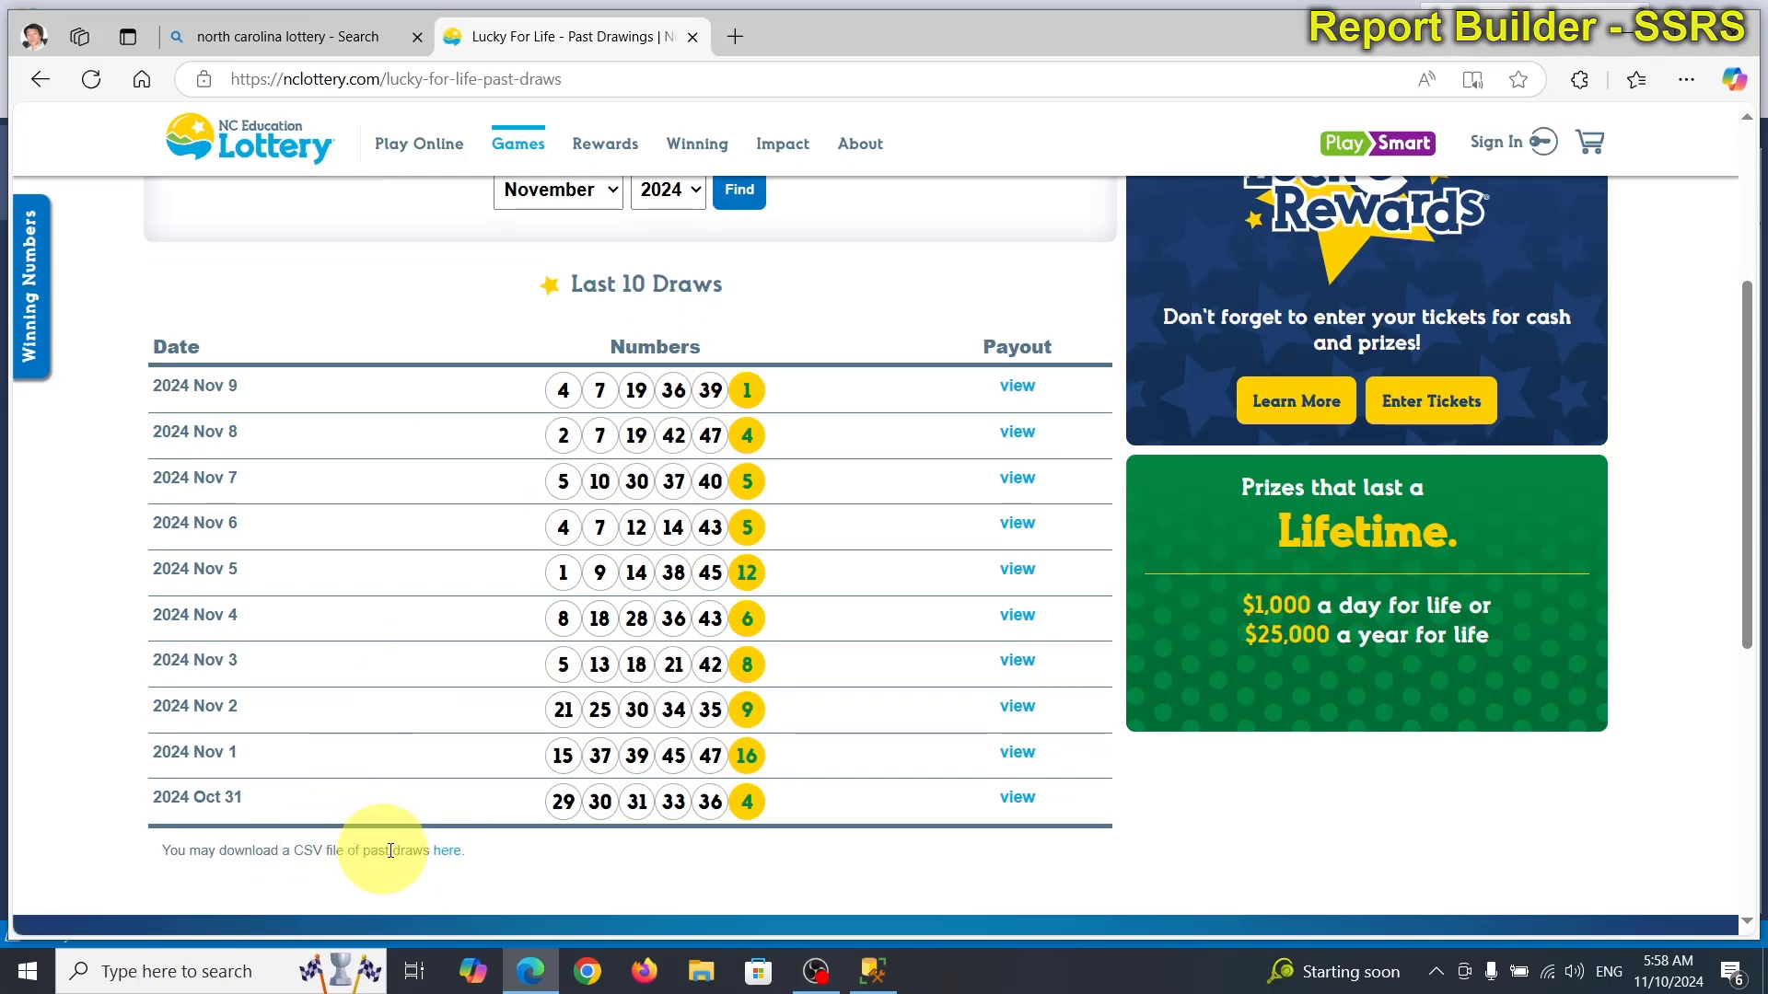
Download the Lucky For Life CSV, saving it as NCELLuckyForLife_11102024.csv.
click(448, 853)
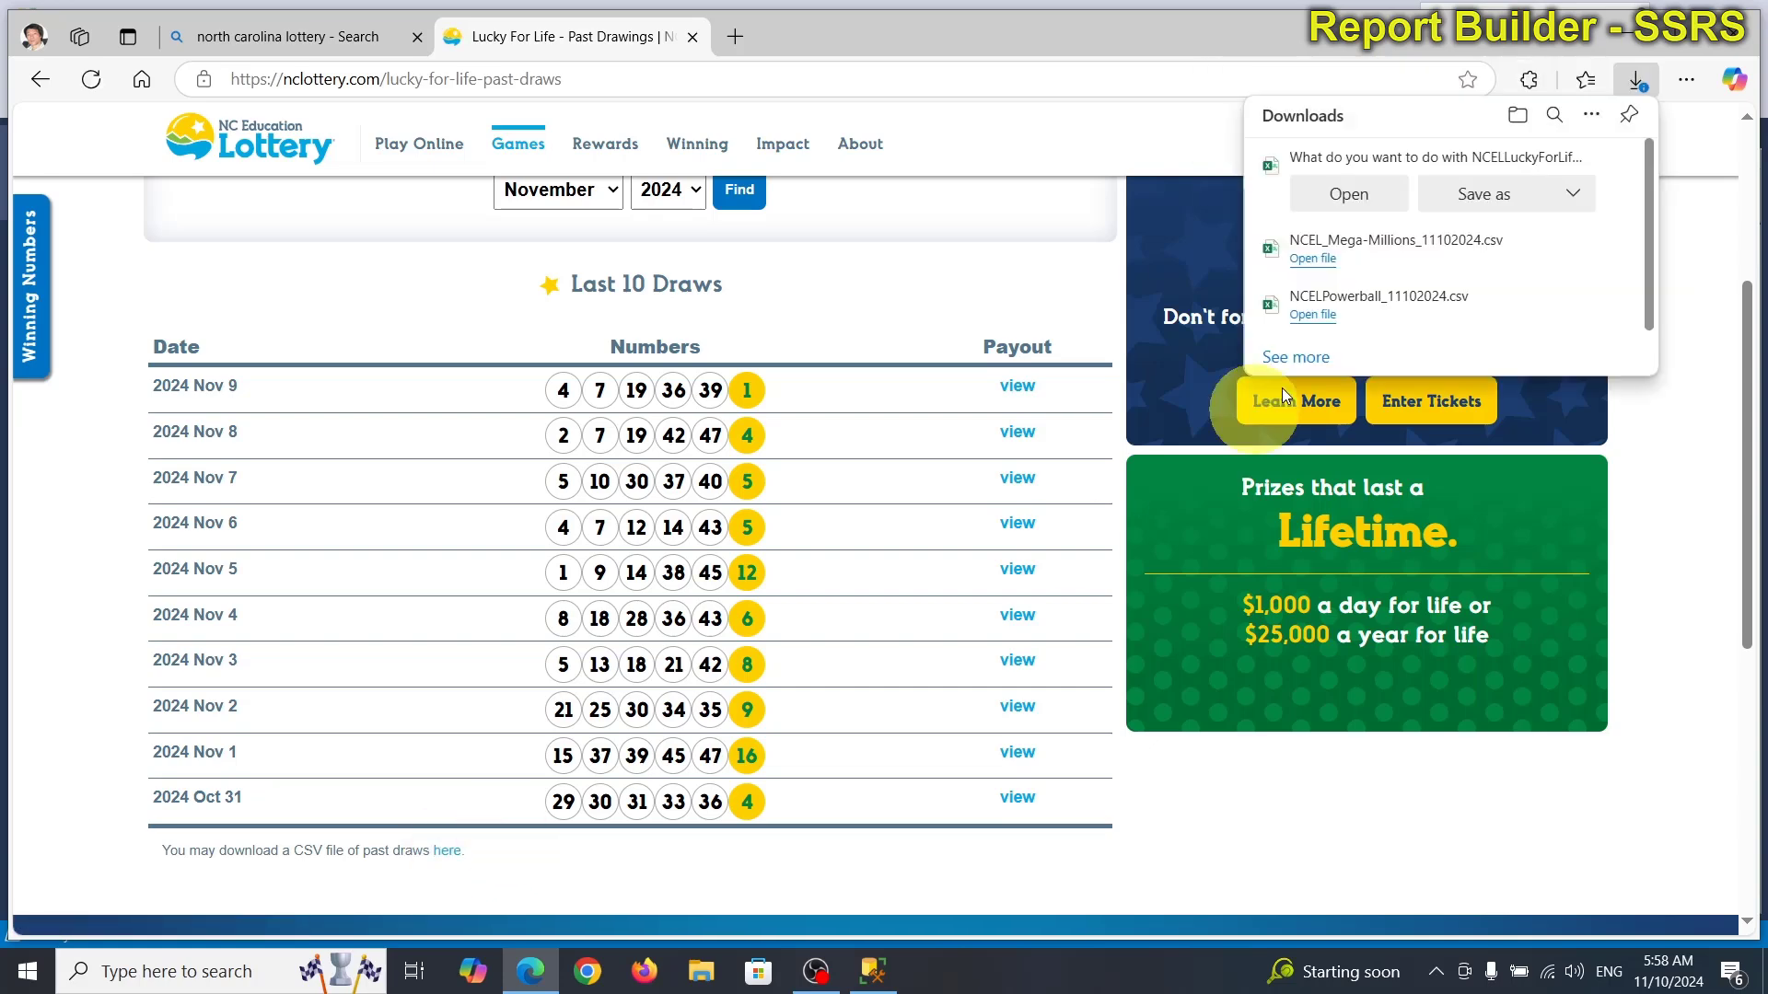
click(1480, 195)
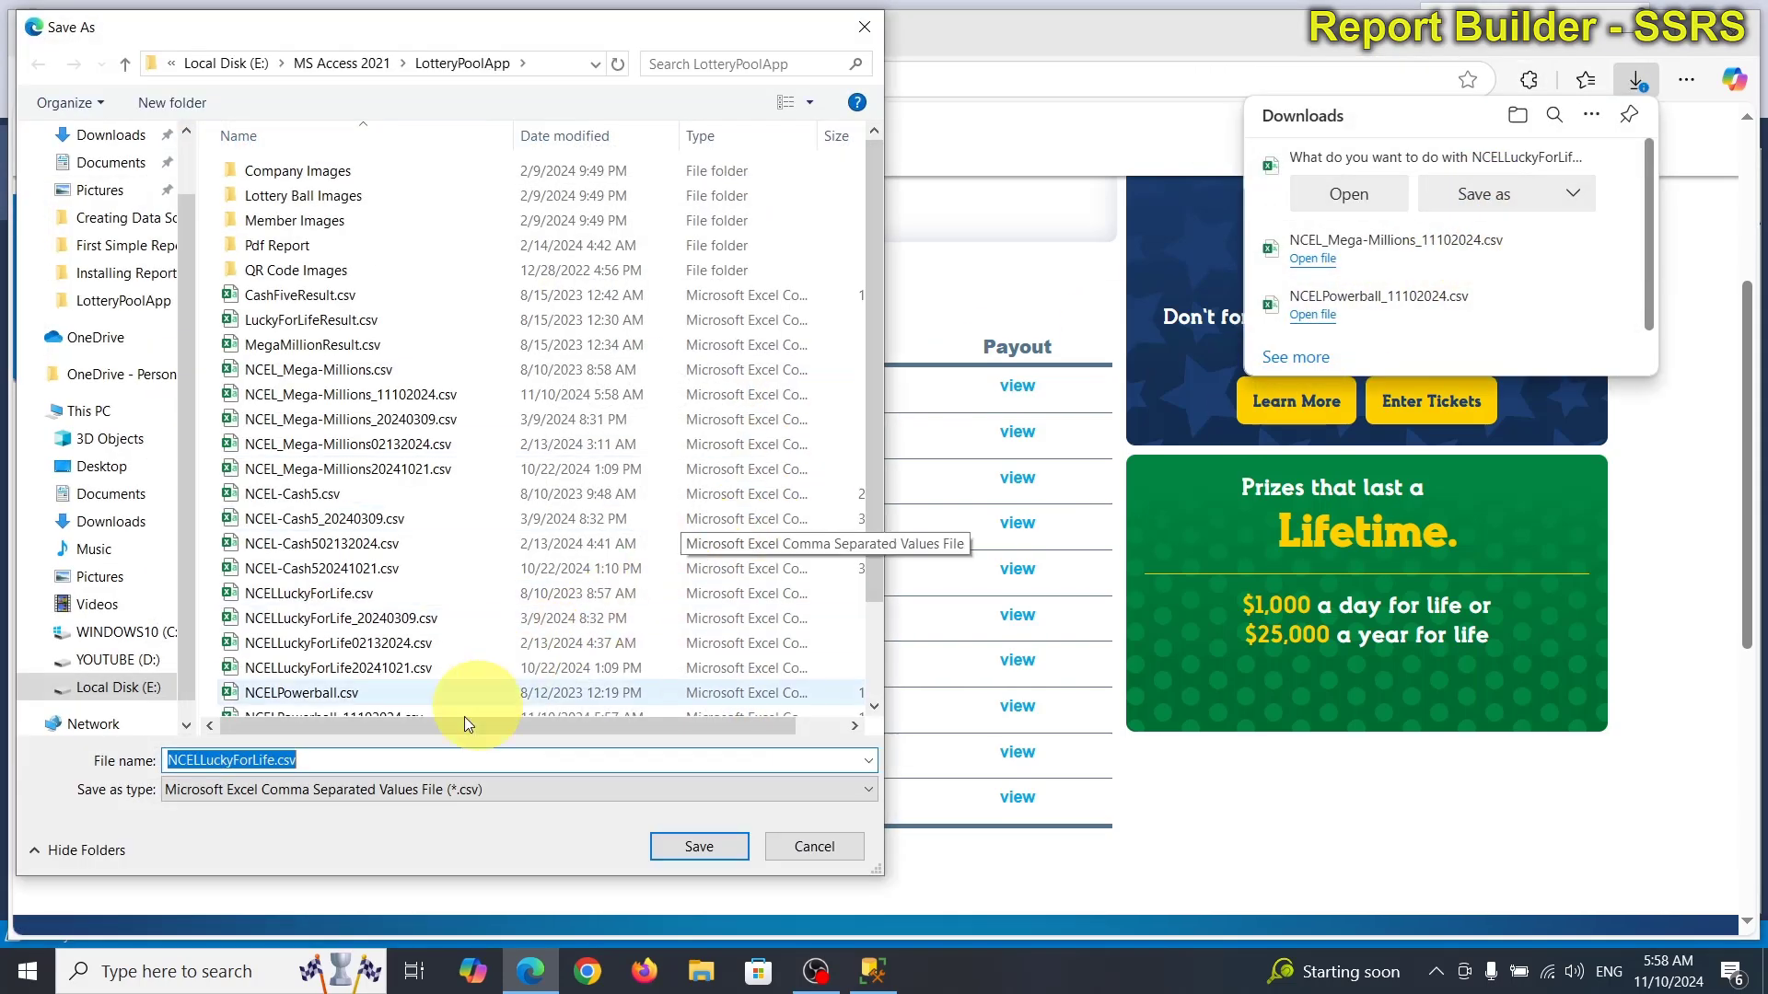
click(317, 760)
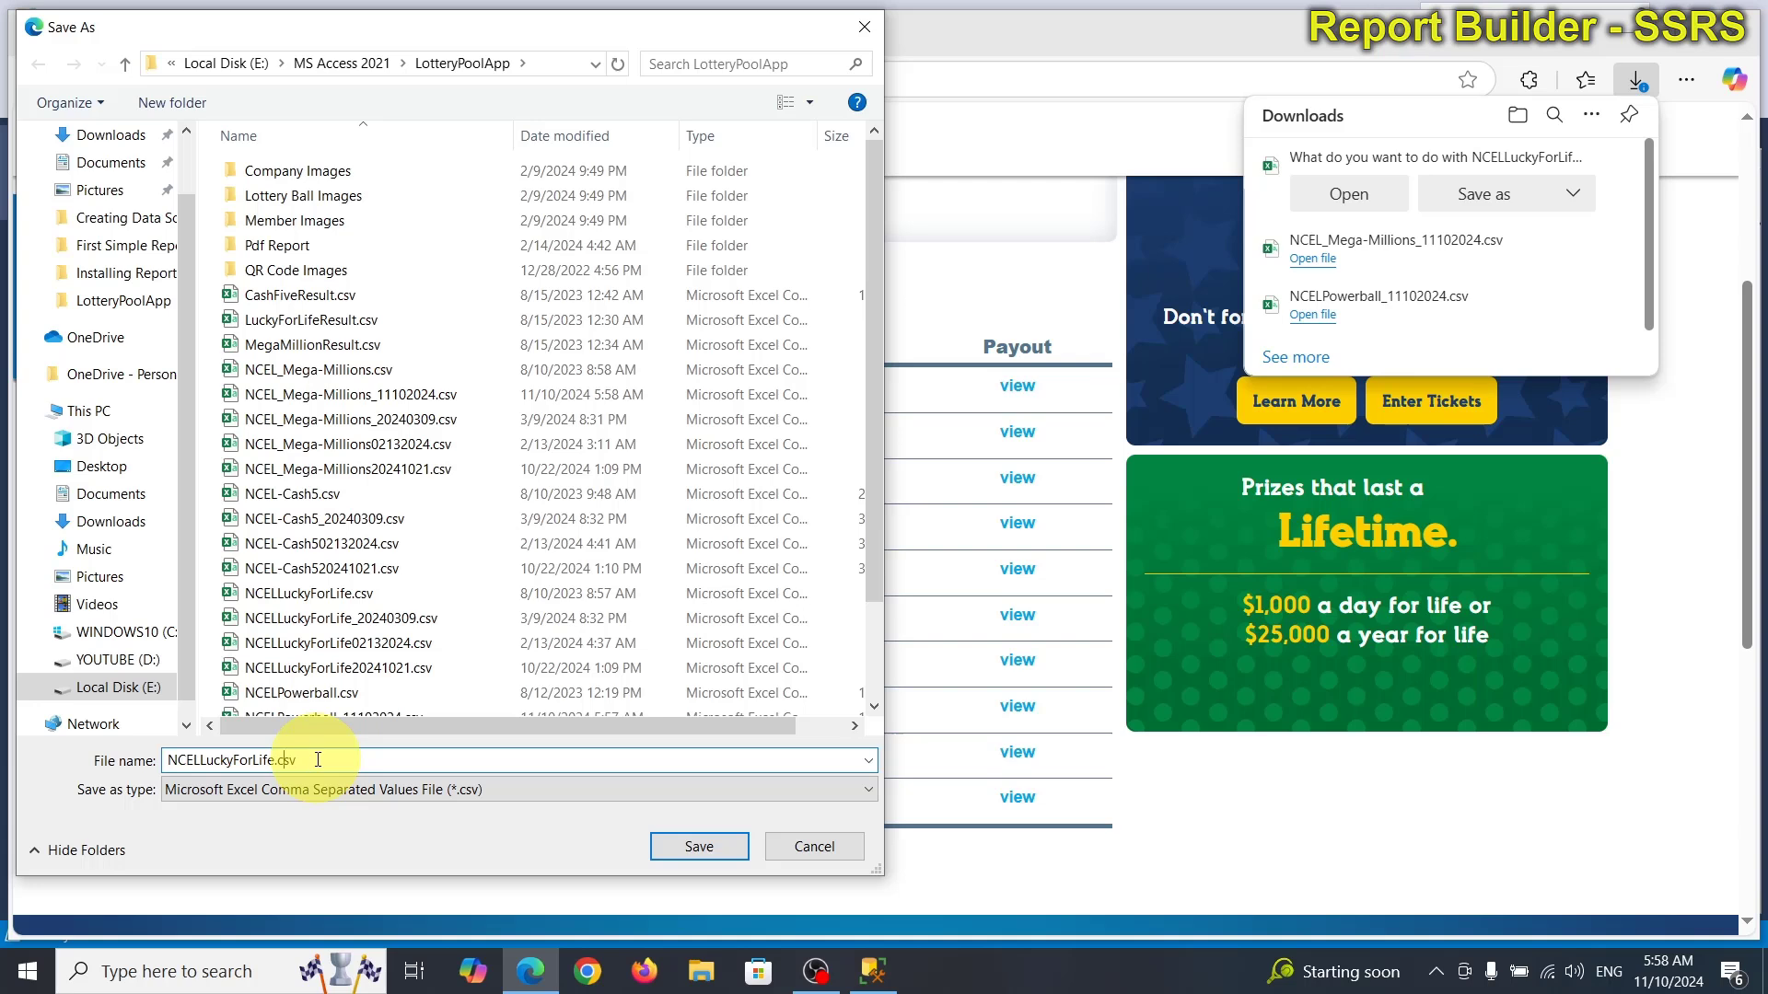
text(_11102024)
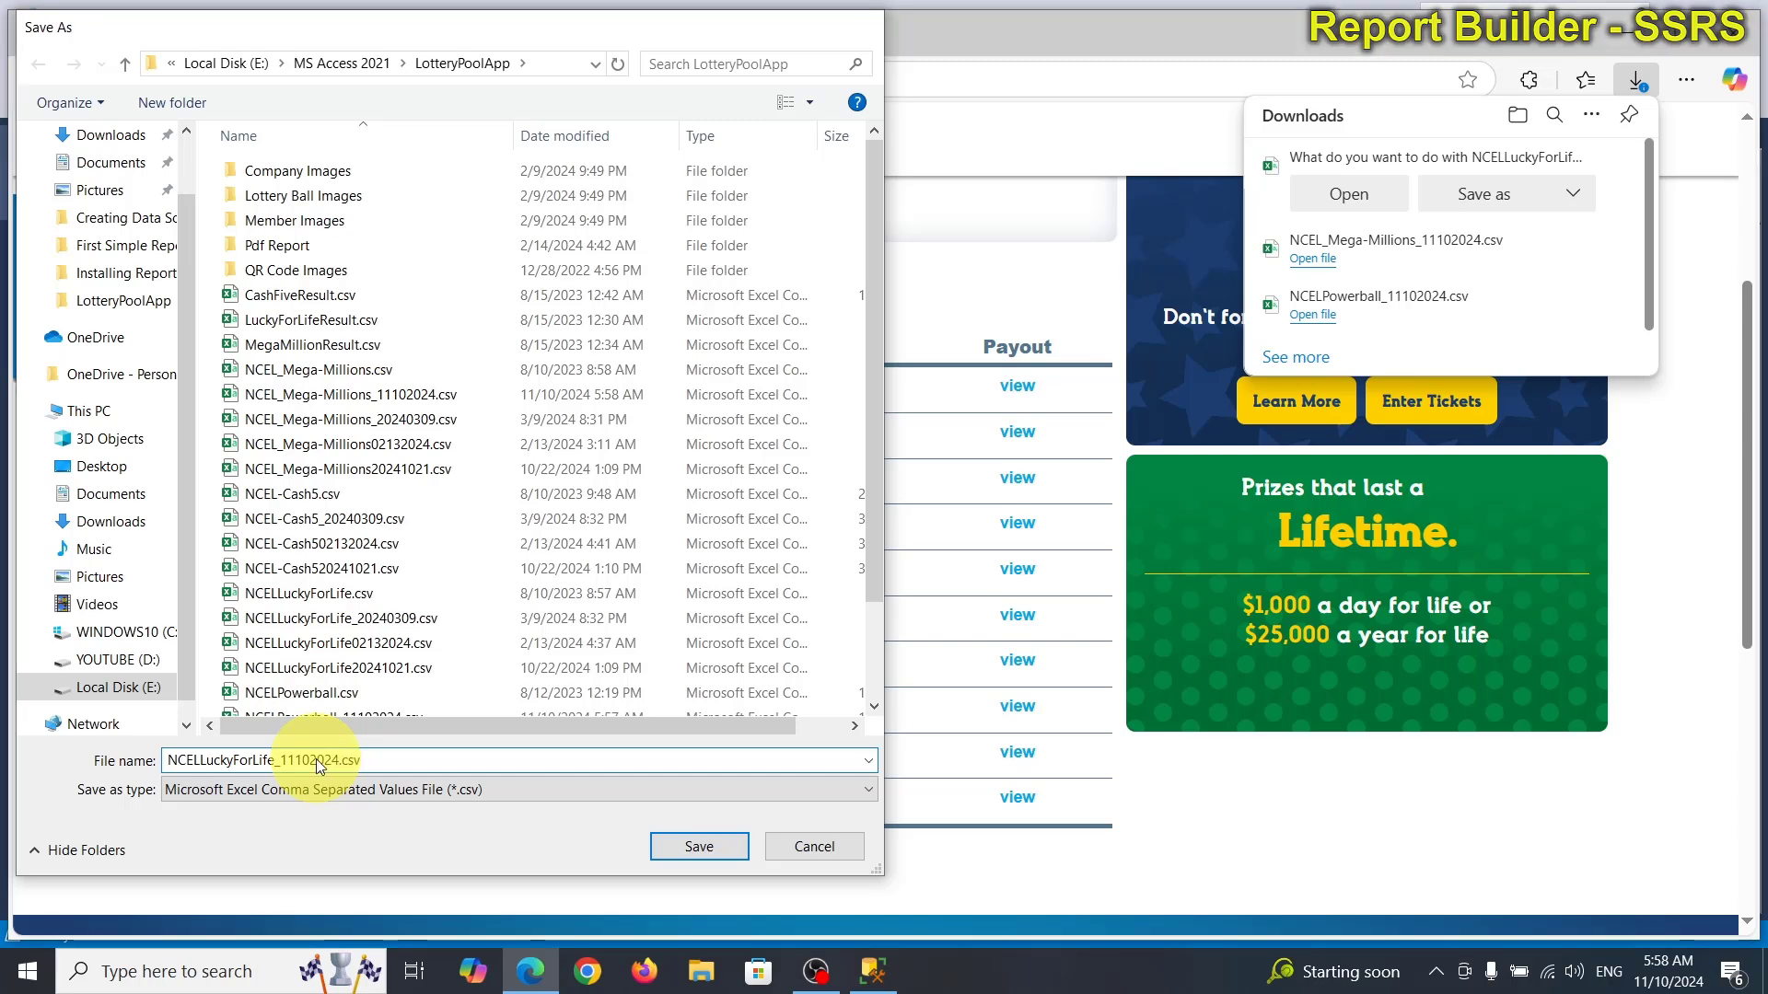
key(Return)
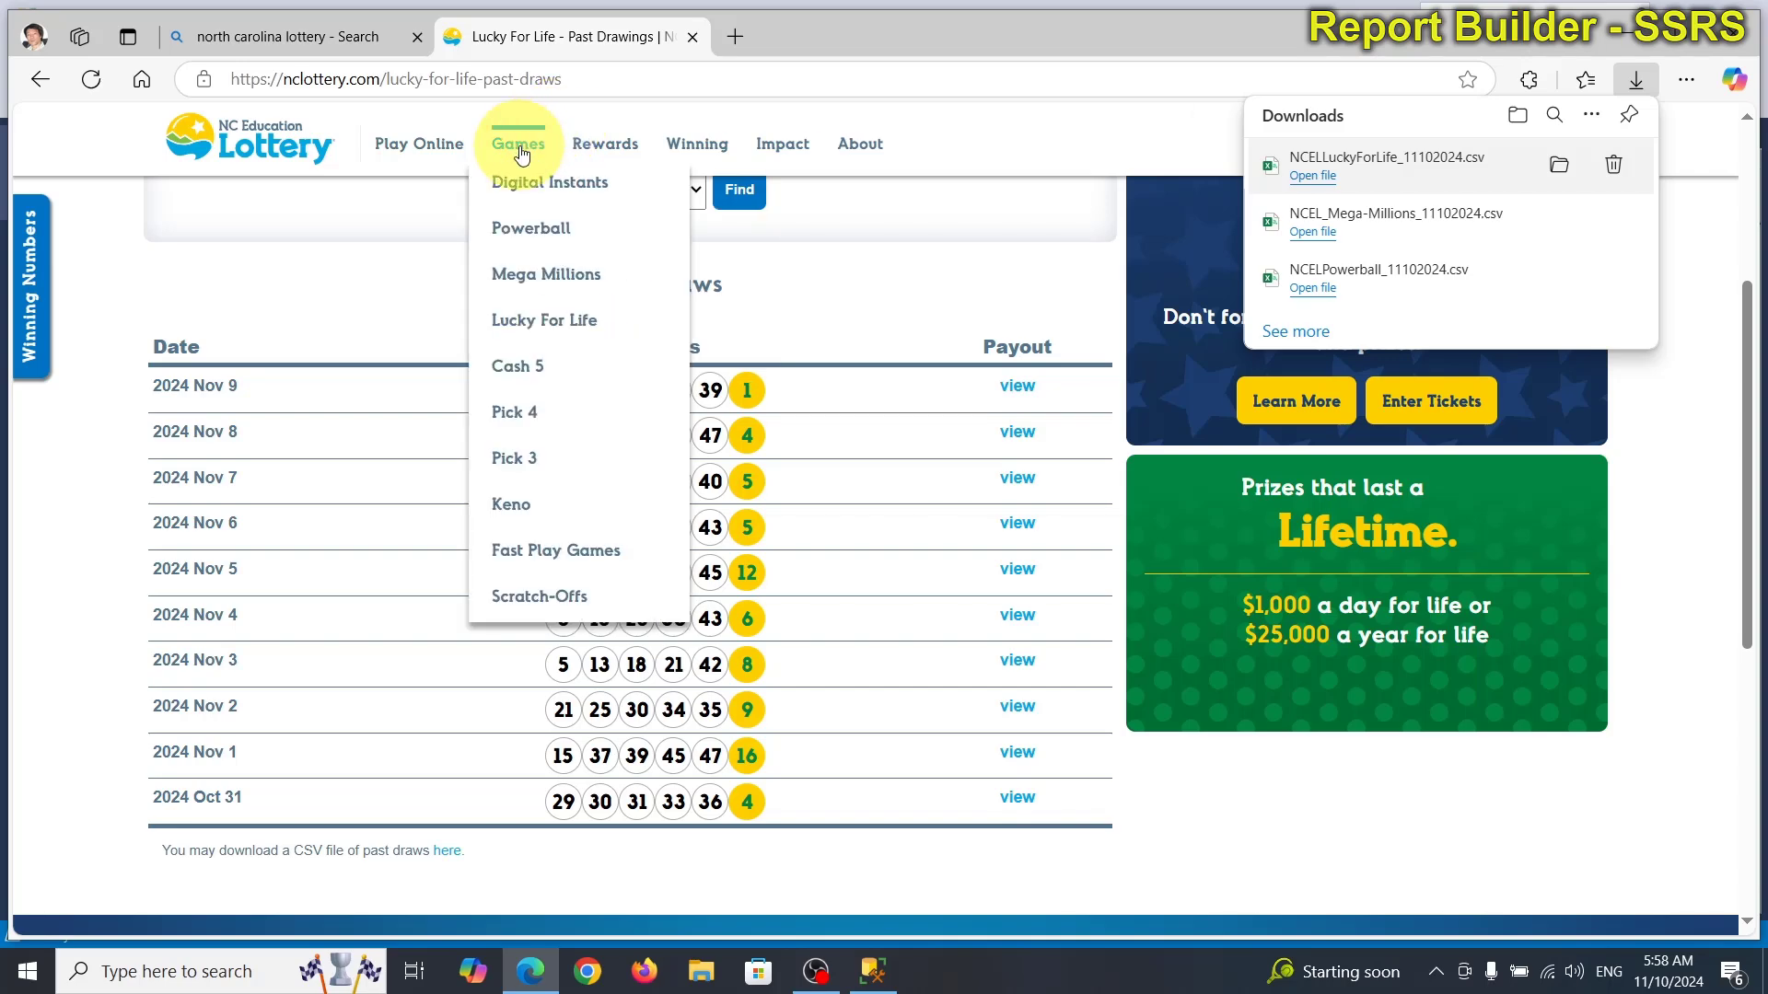
Go to Games > Cash 5 and scroll to its Past Draws download link.
click(522, 369)
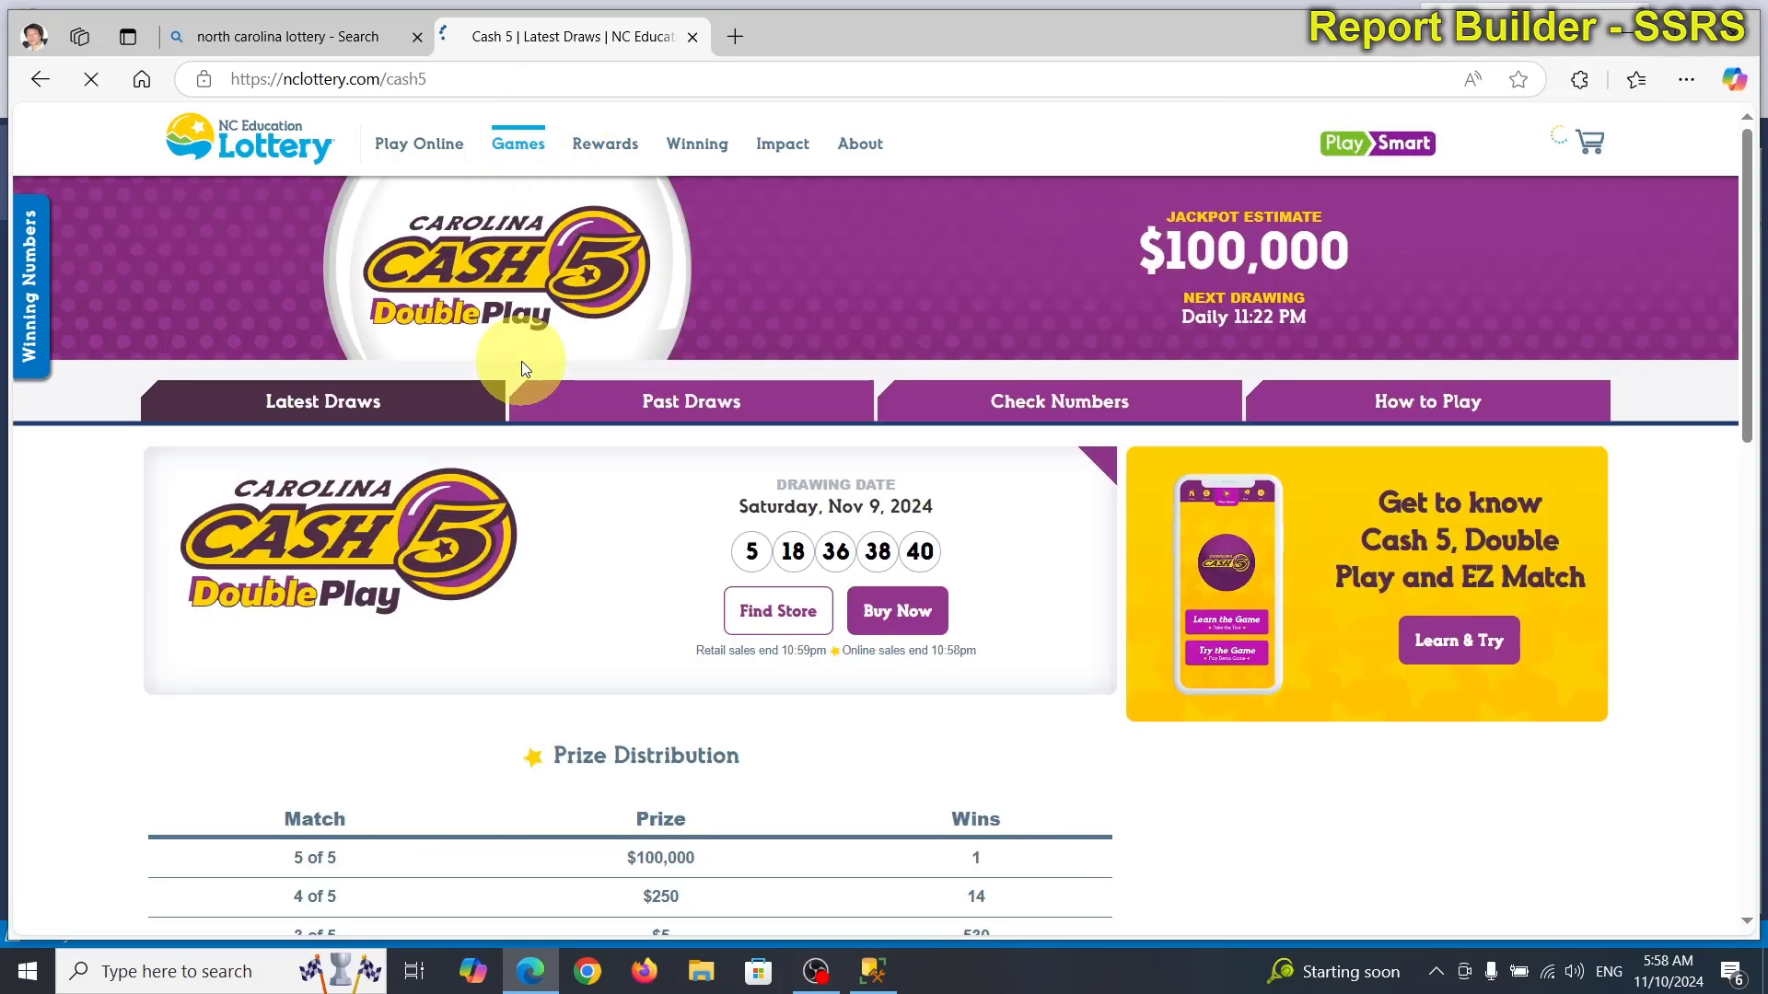
click(677, 403)
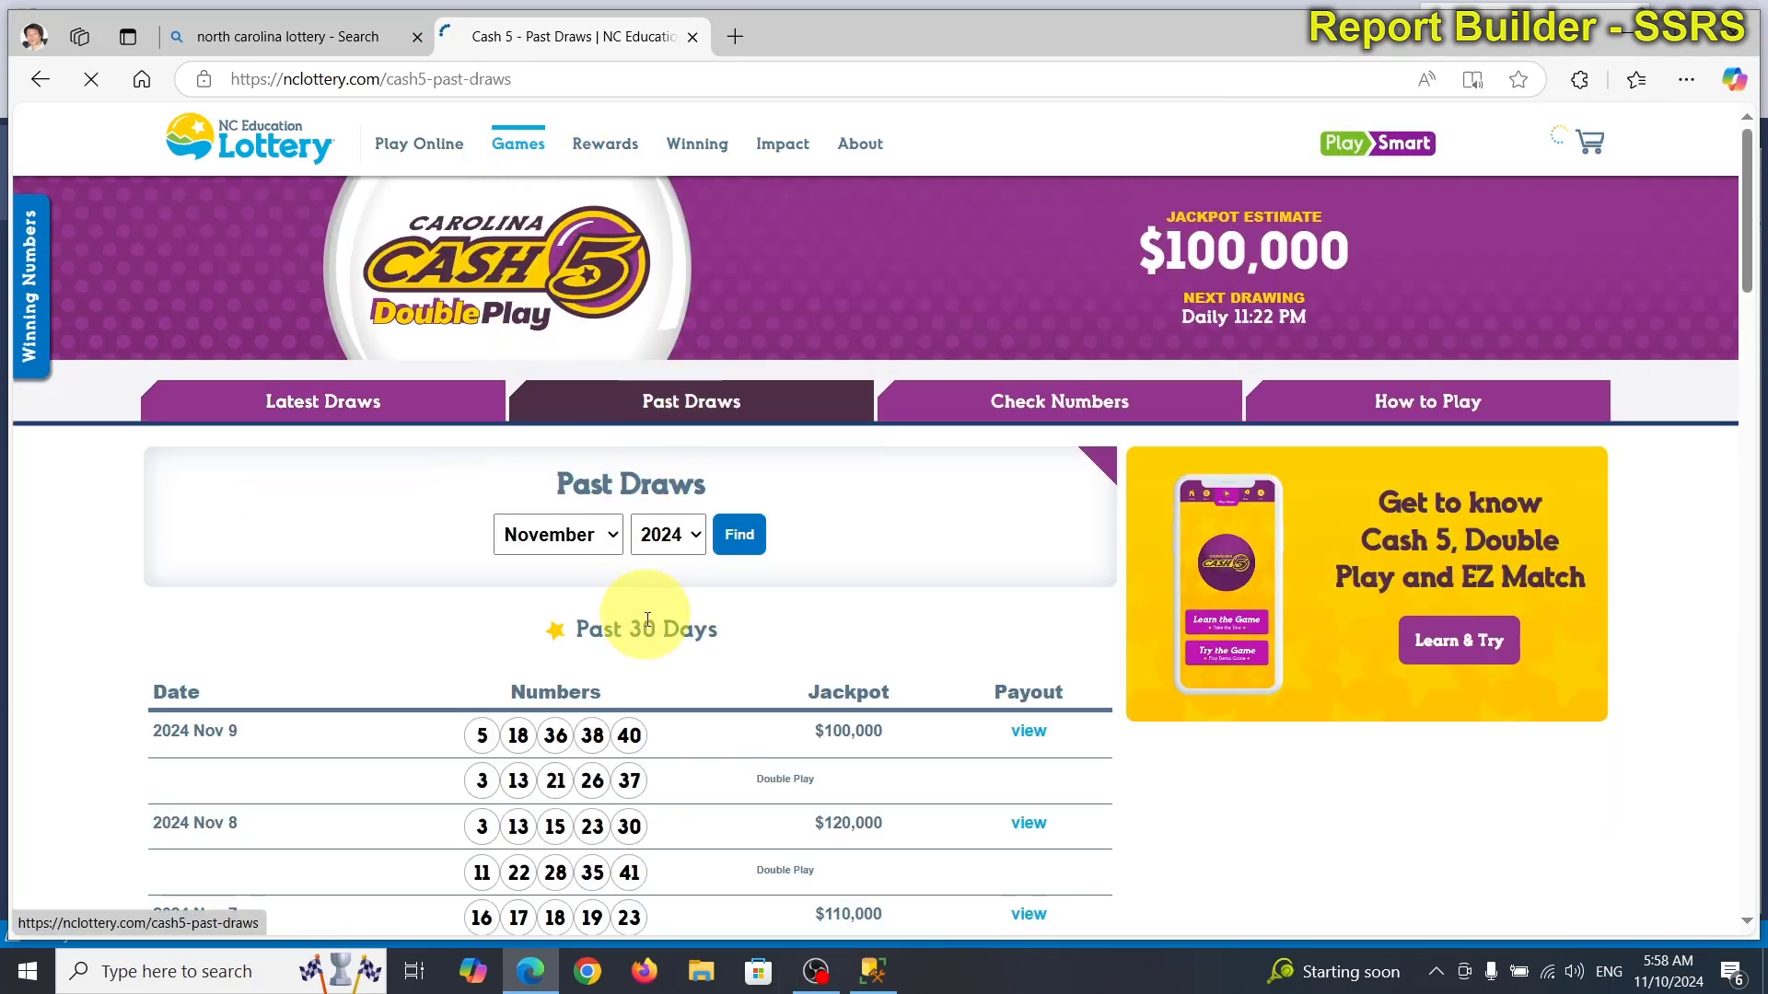
scroll(676, 650, down, 10)
scroll(677, 656, down, 20)
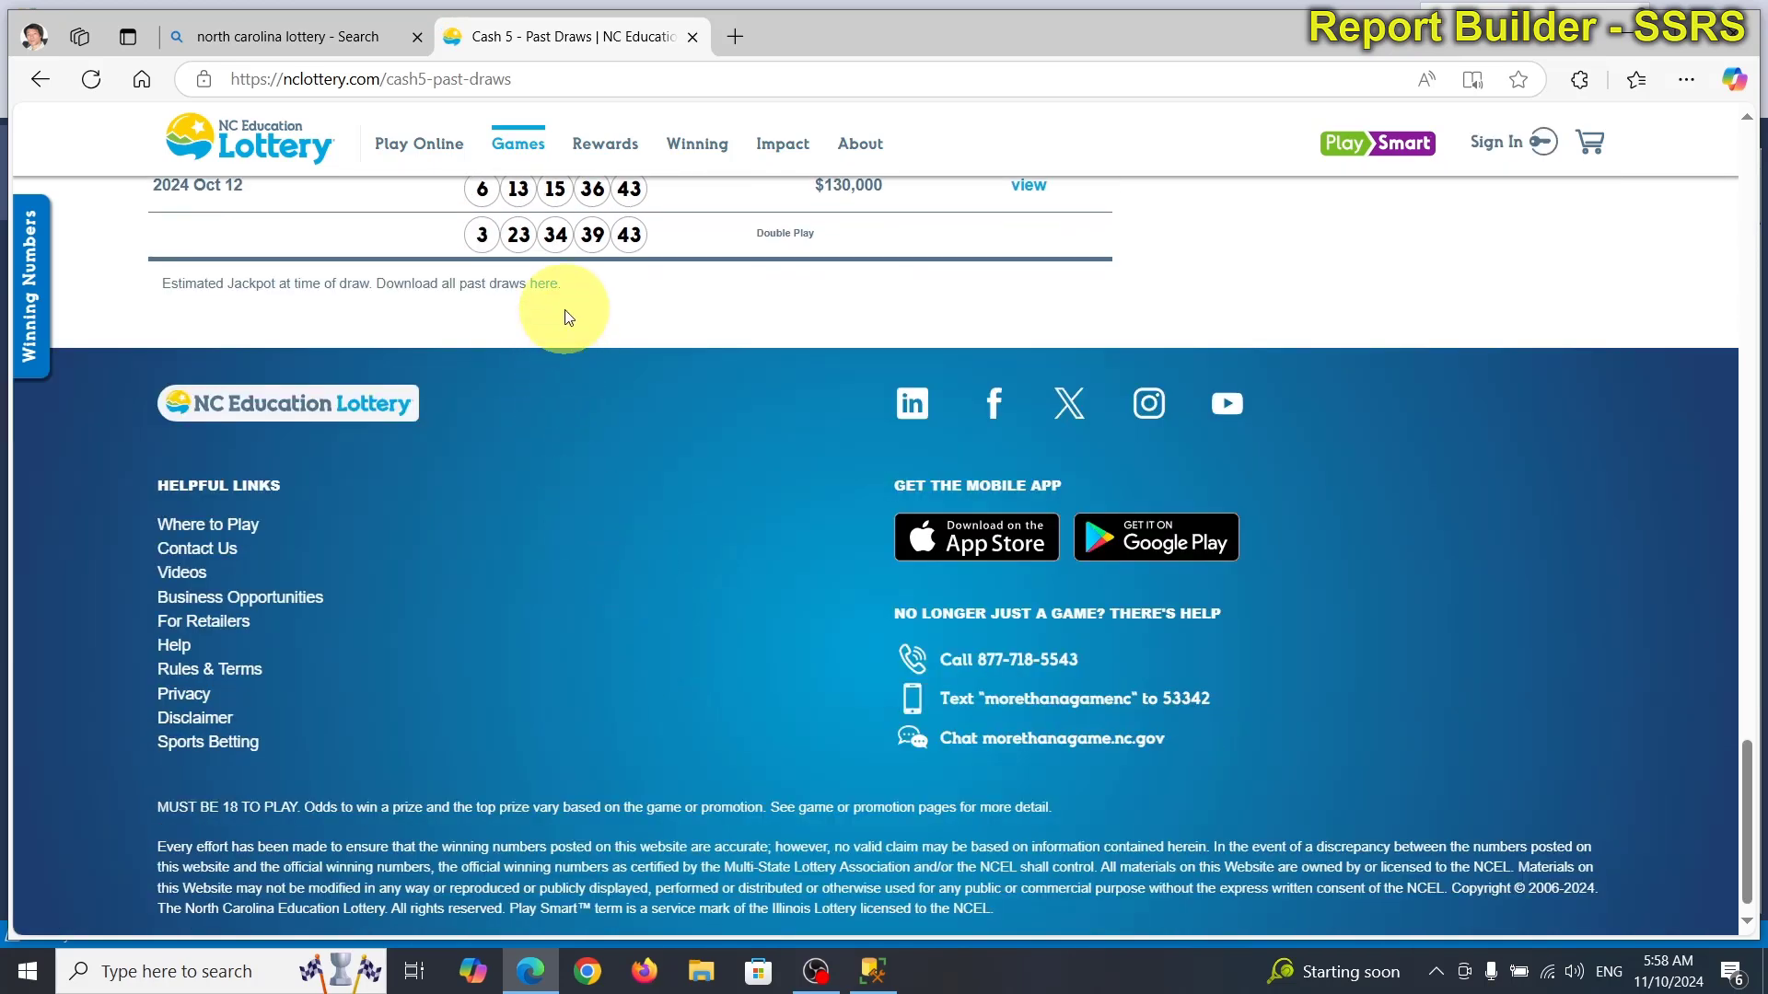
Download the Cash 5 CSV, saving it as NCEL-Cash5_11102024.csv.
click(544, 285)
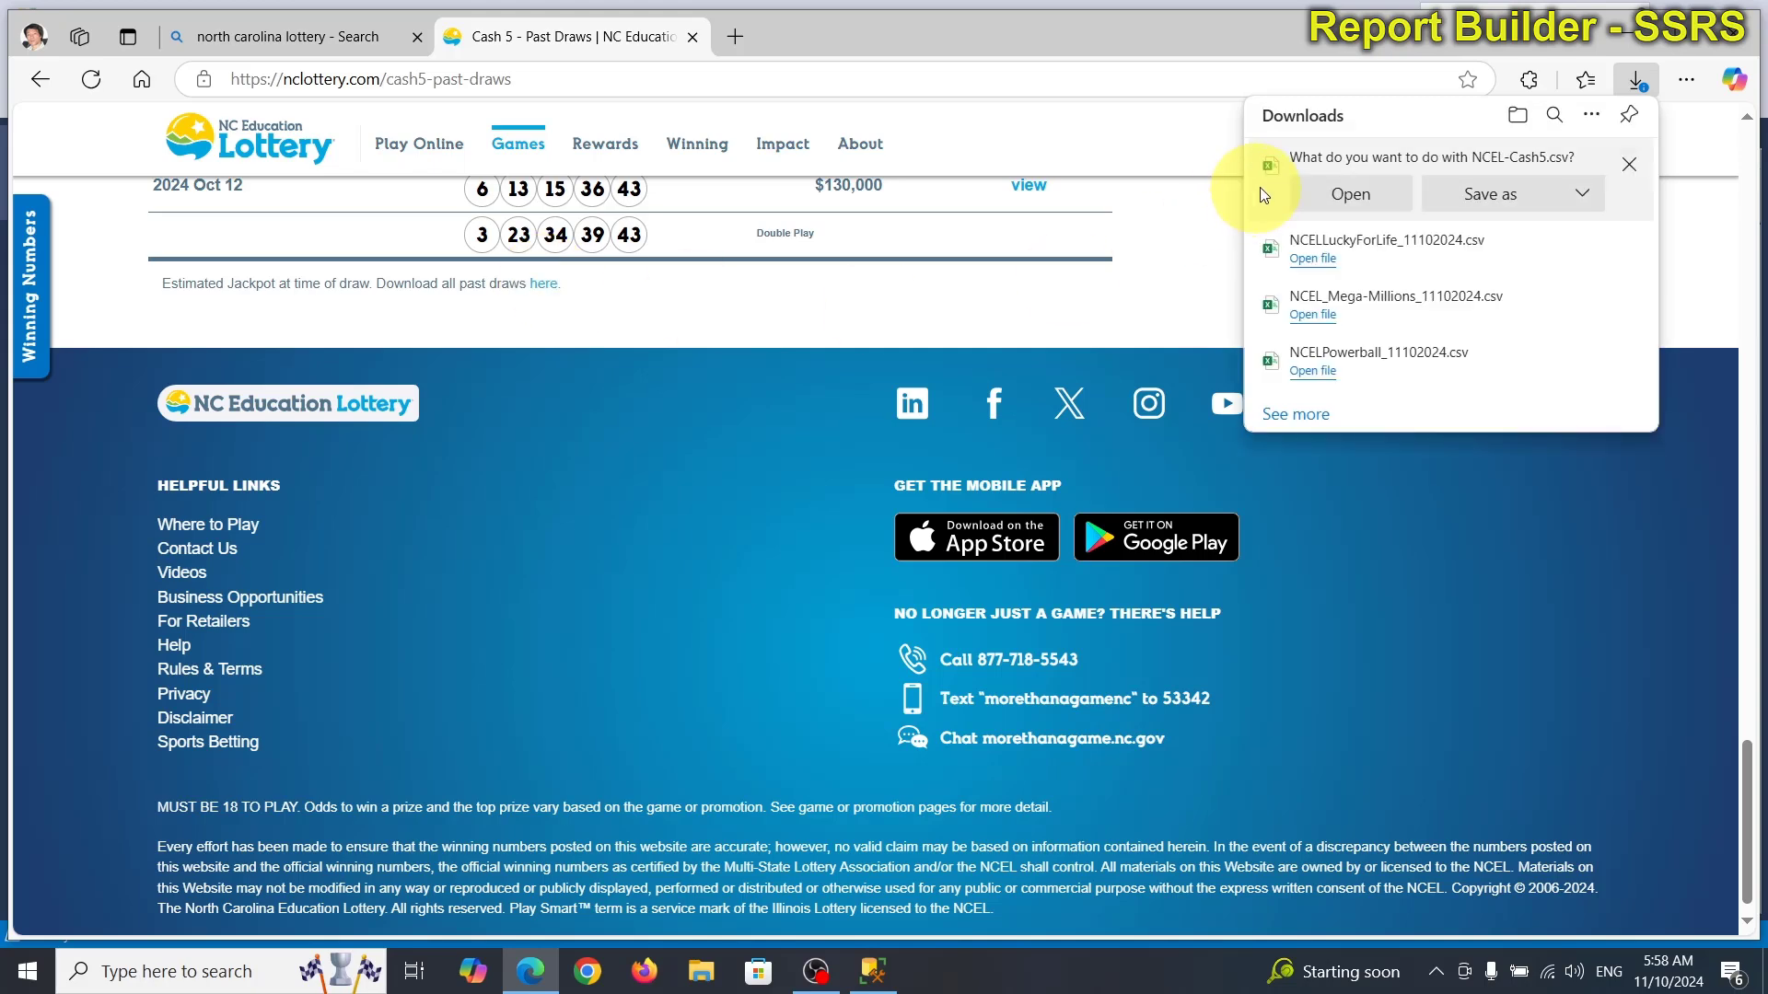
click(1510, 196)
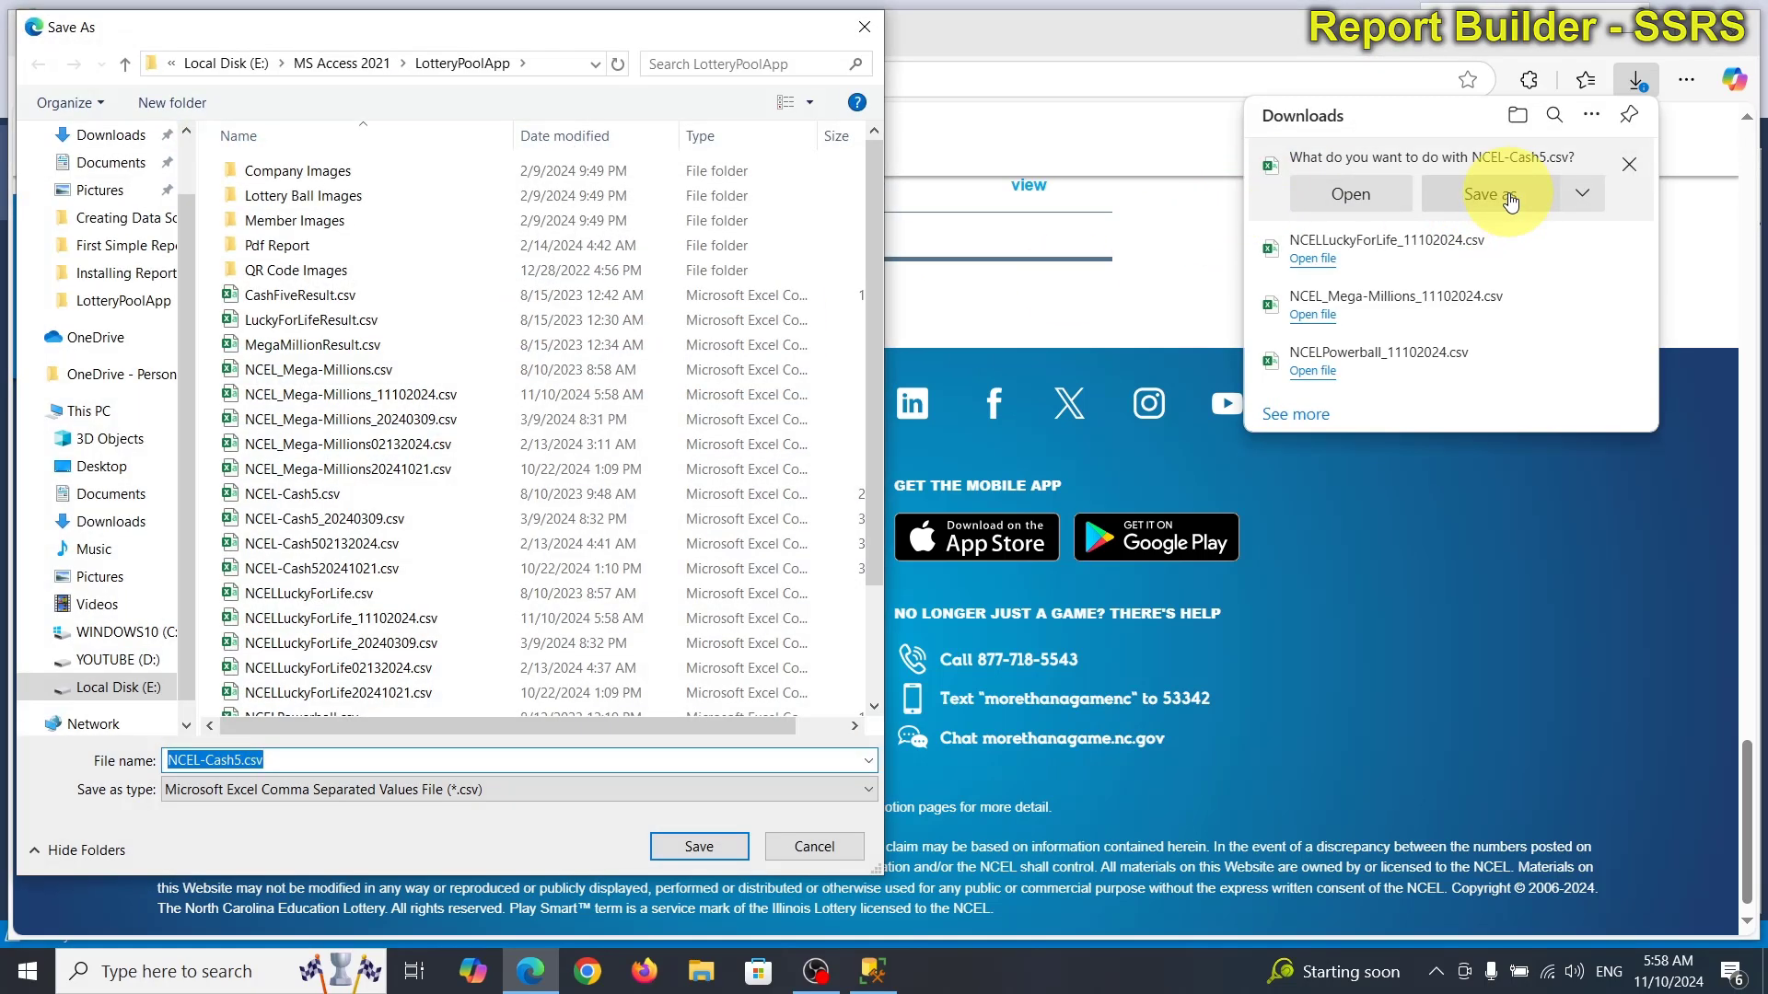
click(276, 760)
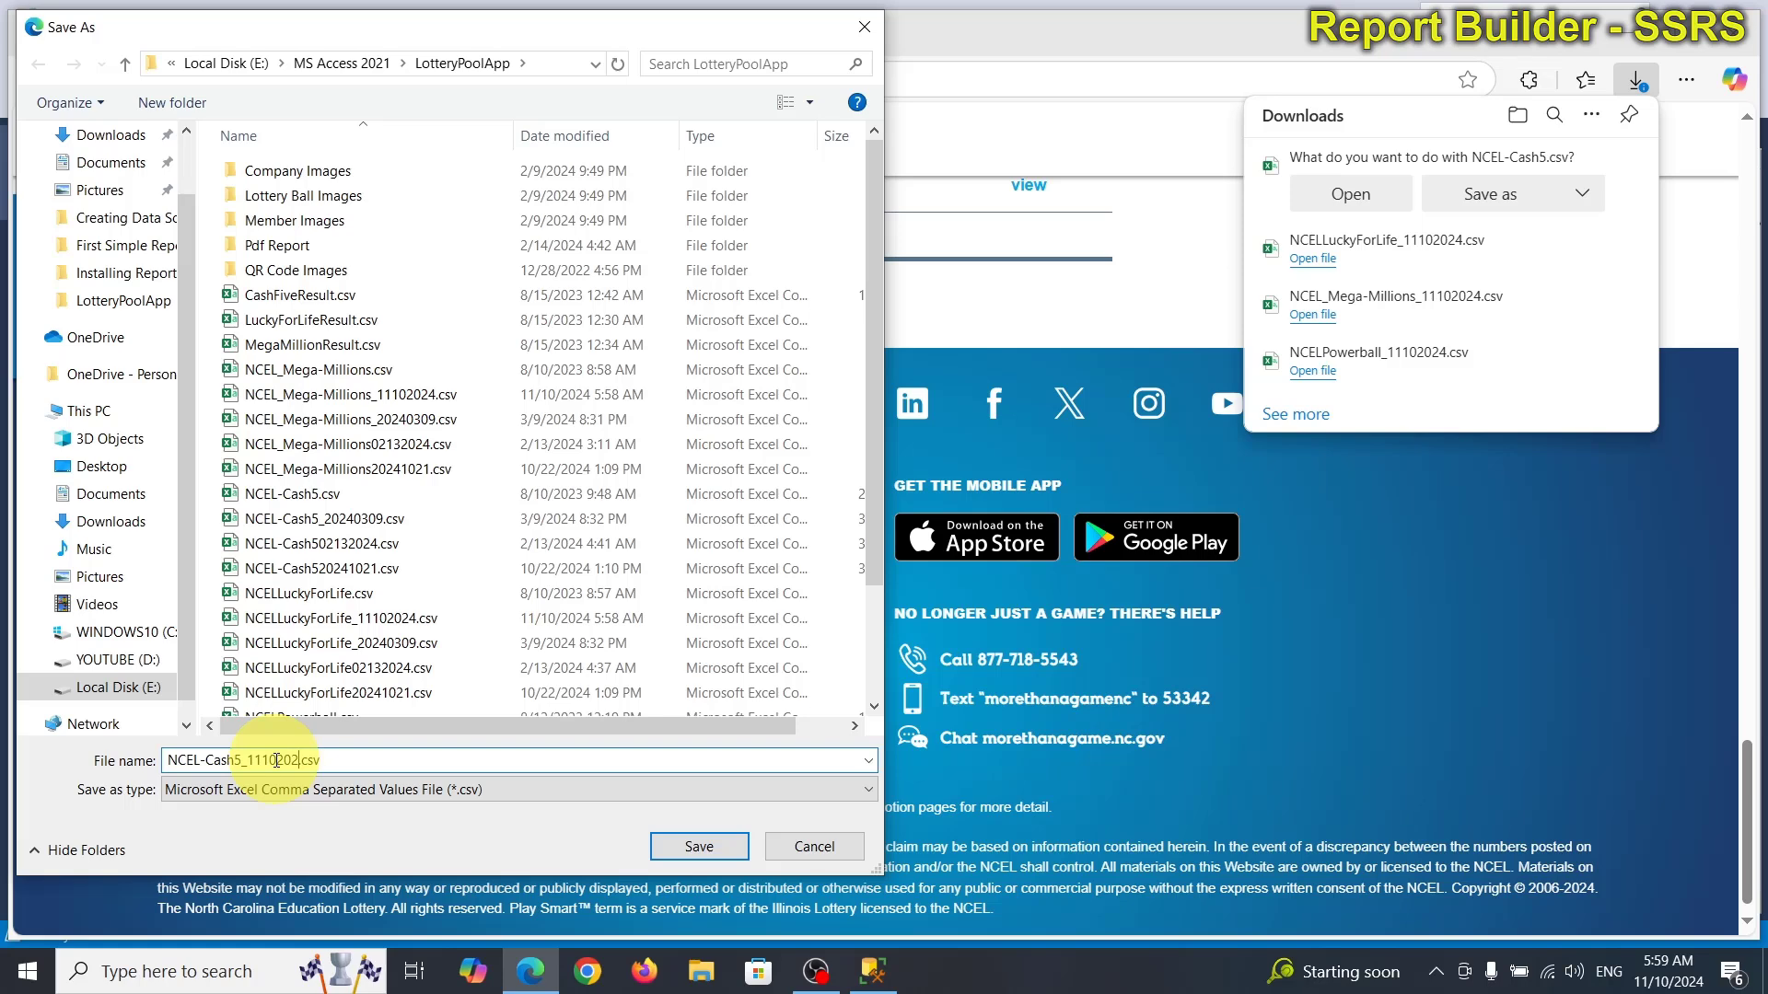
text(_11102024)
key(Return)
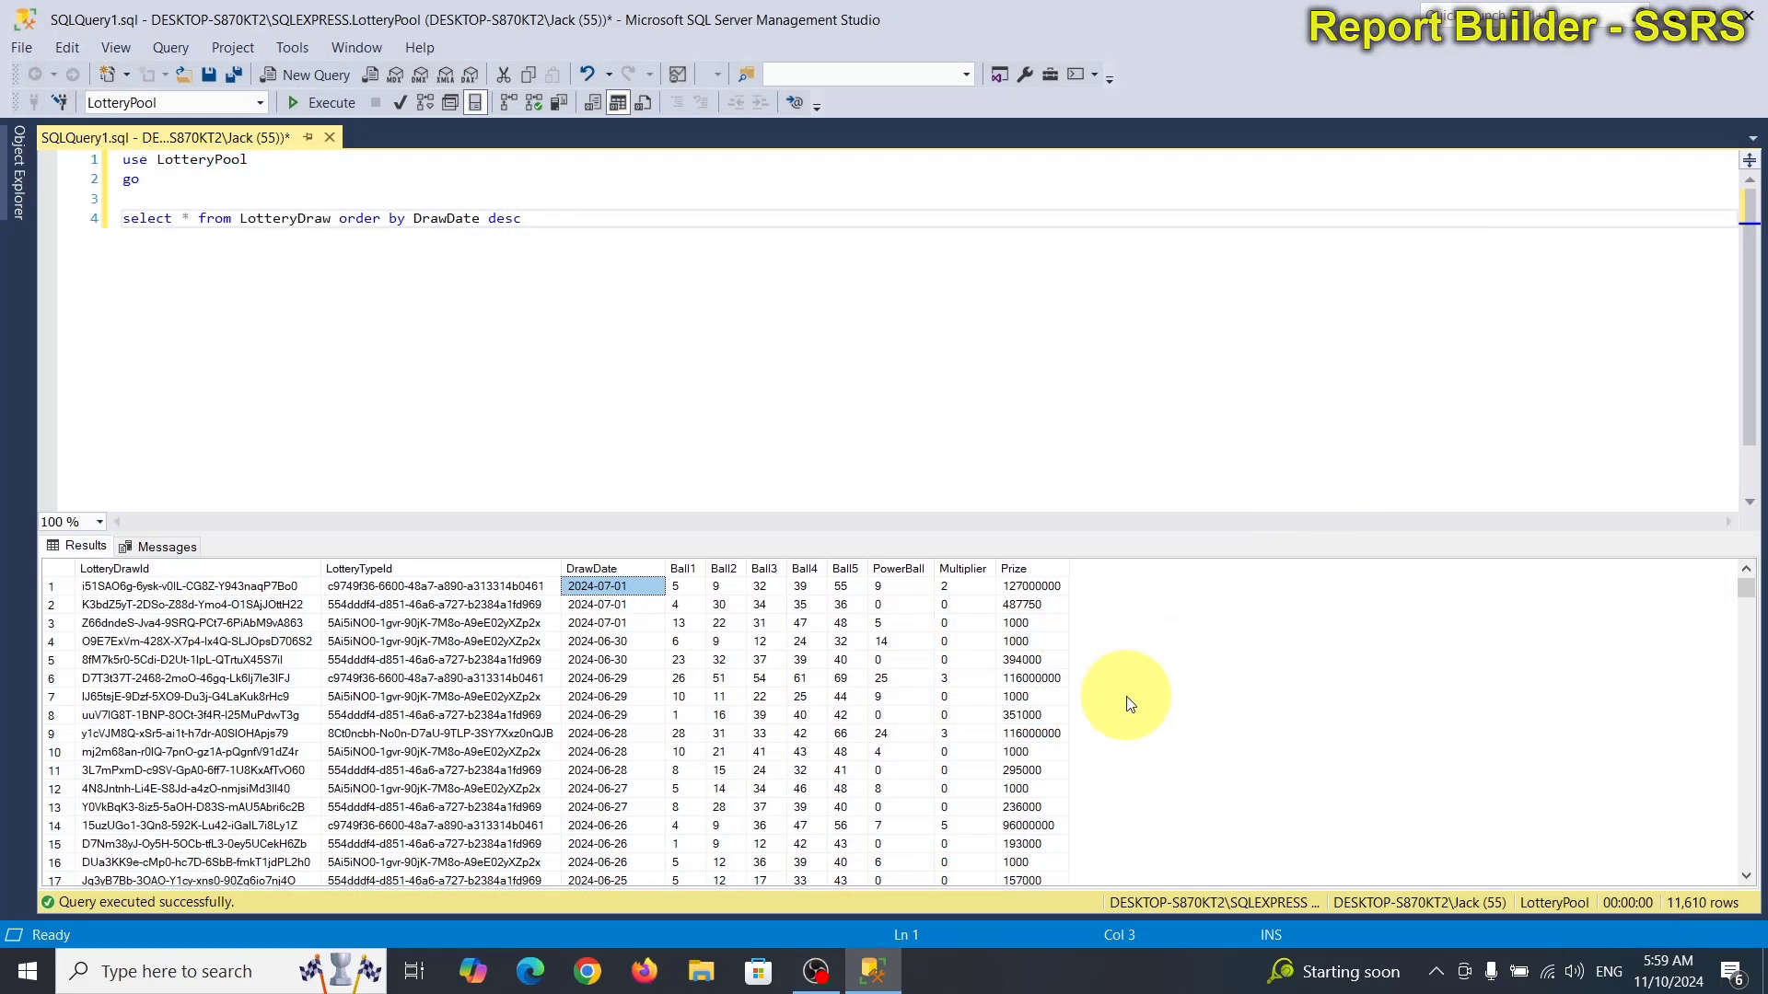
In File Explorer, open the E:\MS Access 2021\LotteryPoolApp folder.
click(589, 974)
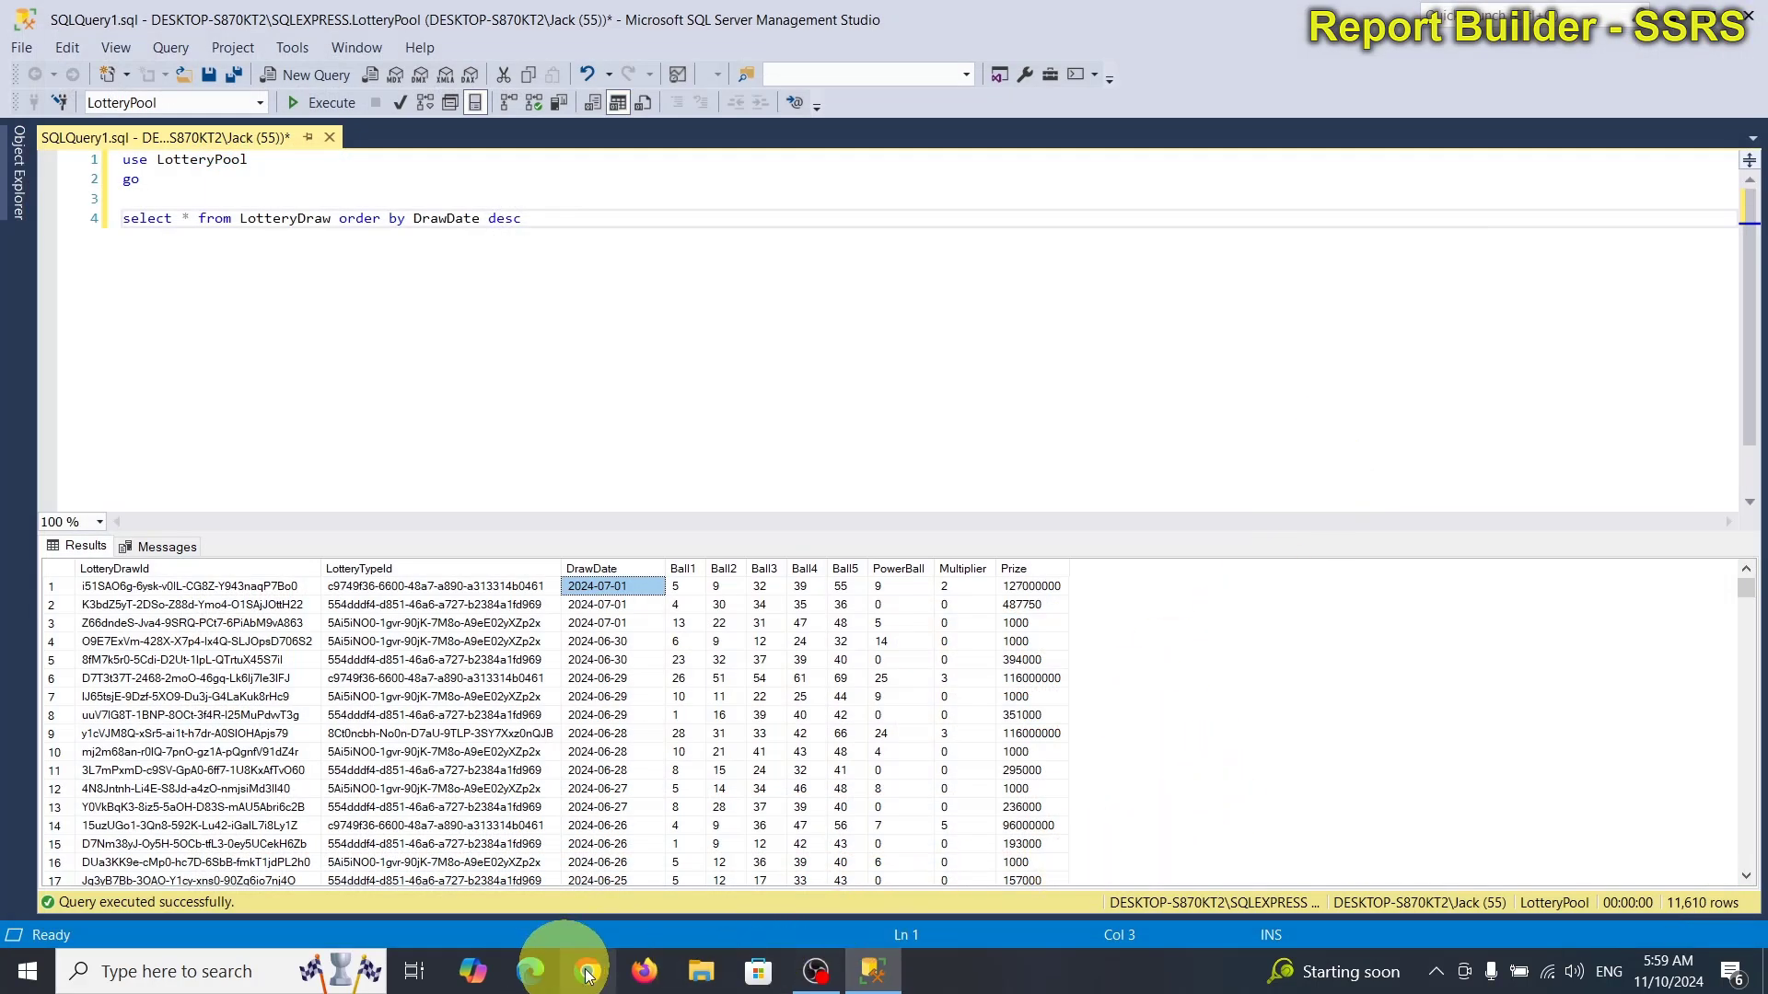
click(702, 971)
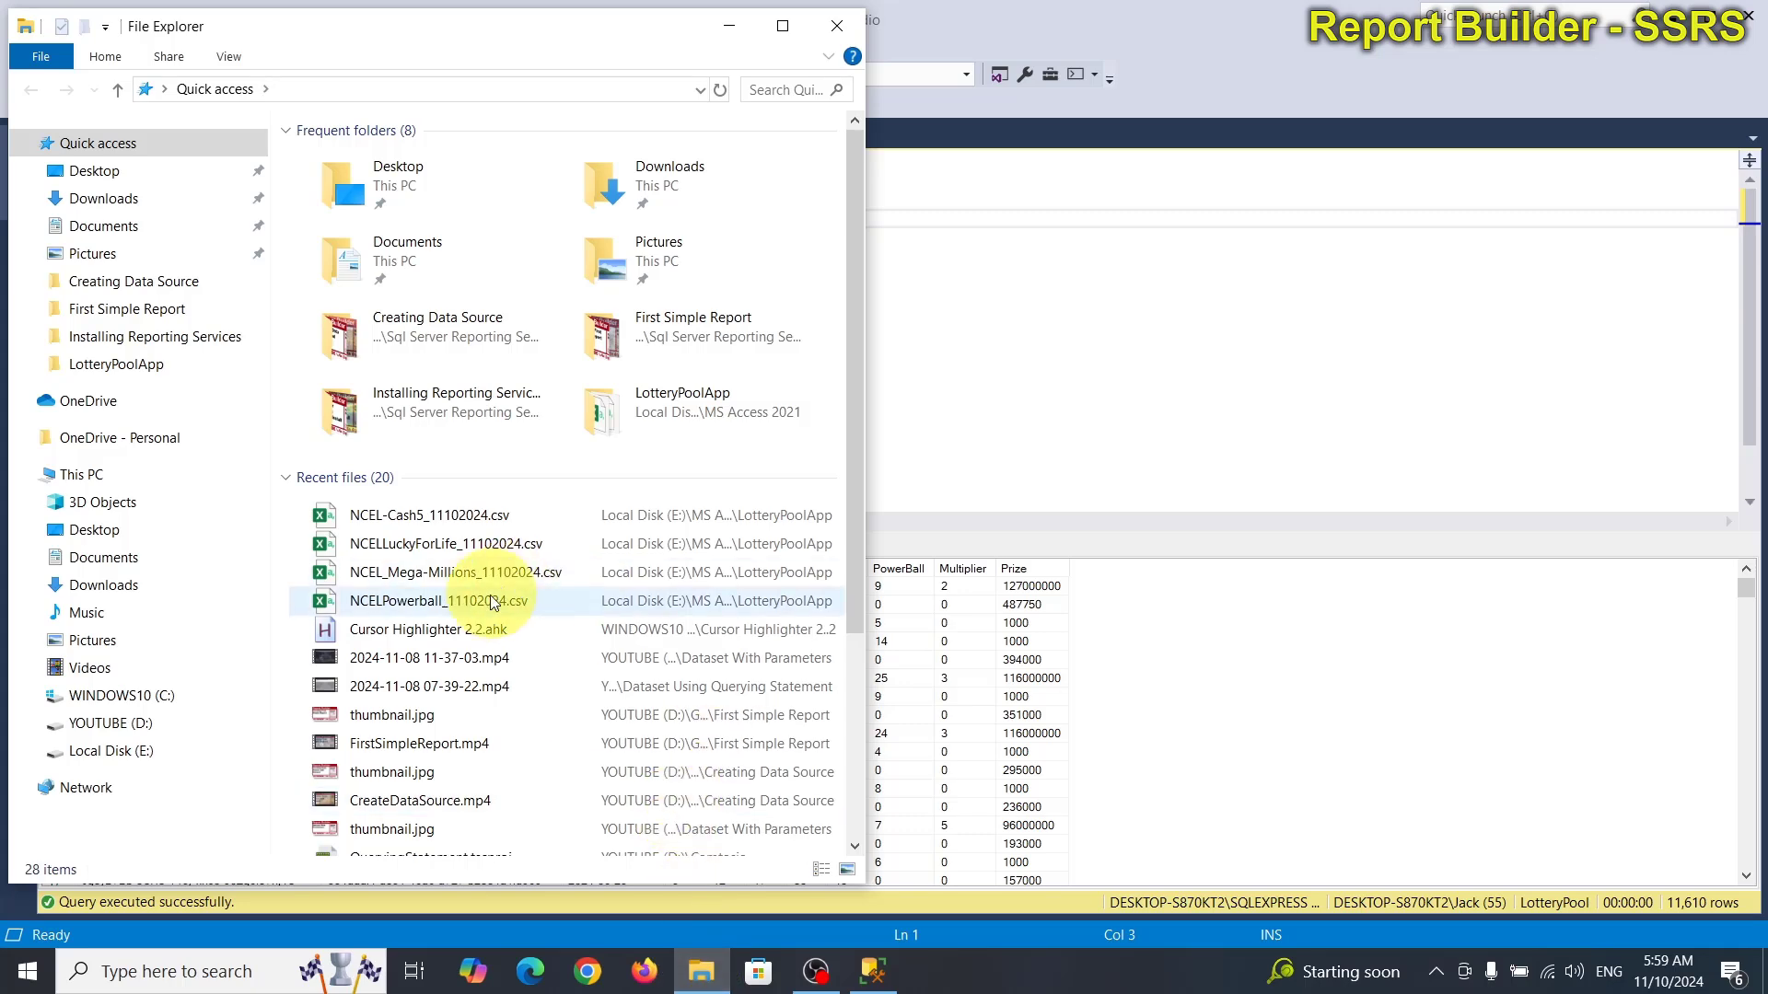
click(138, 751)
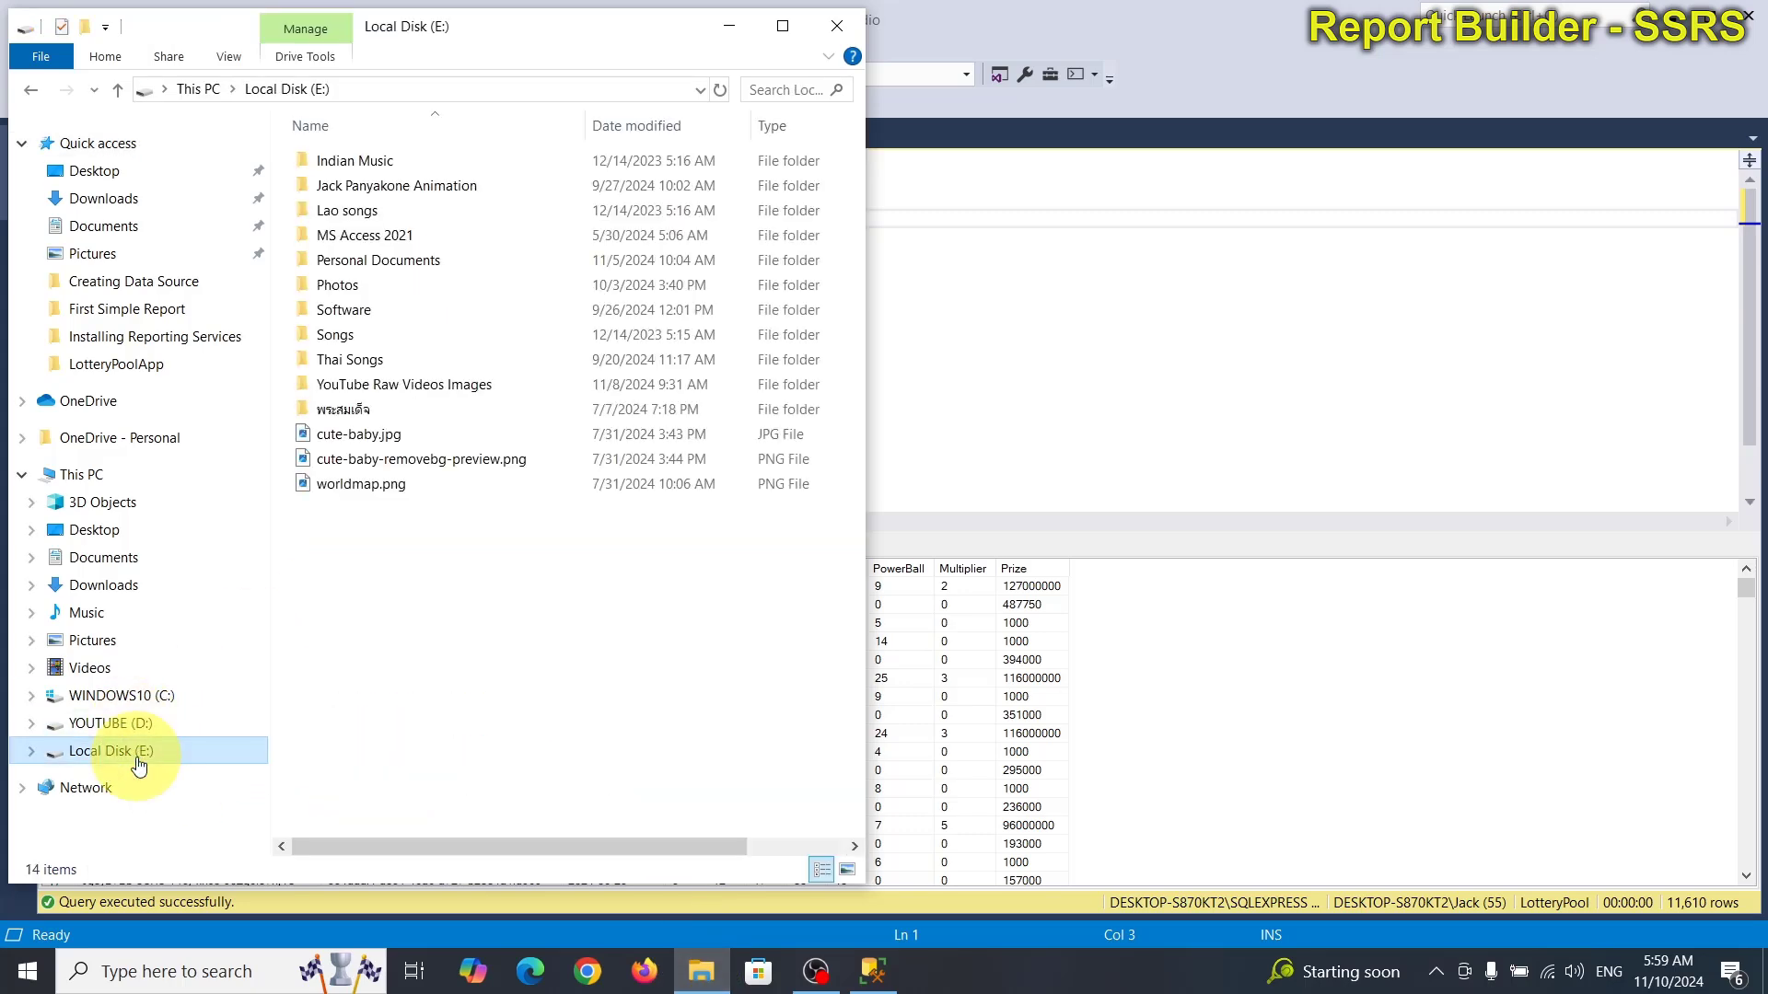
click(389, 237)
double_click(388, 235)
click(392, 285)
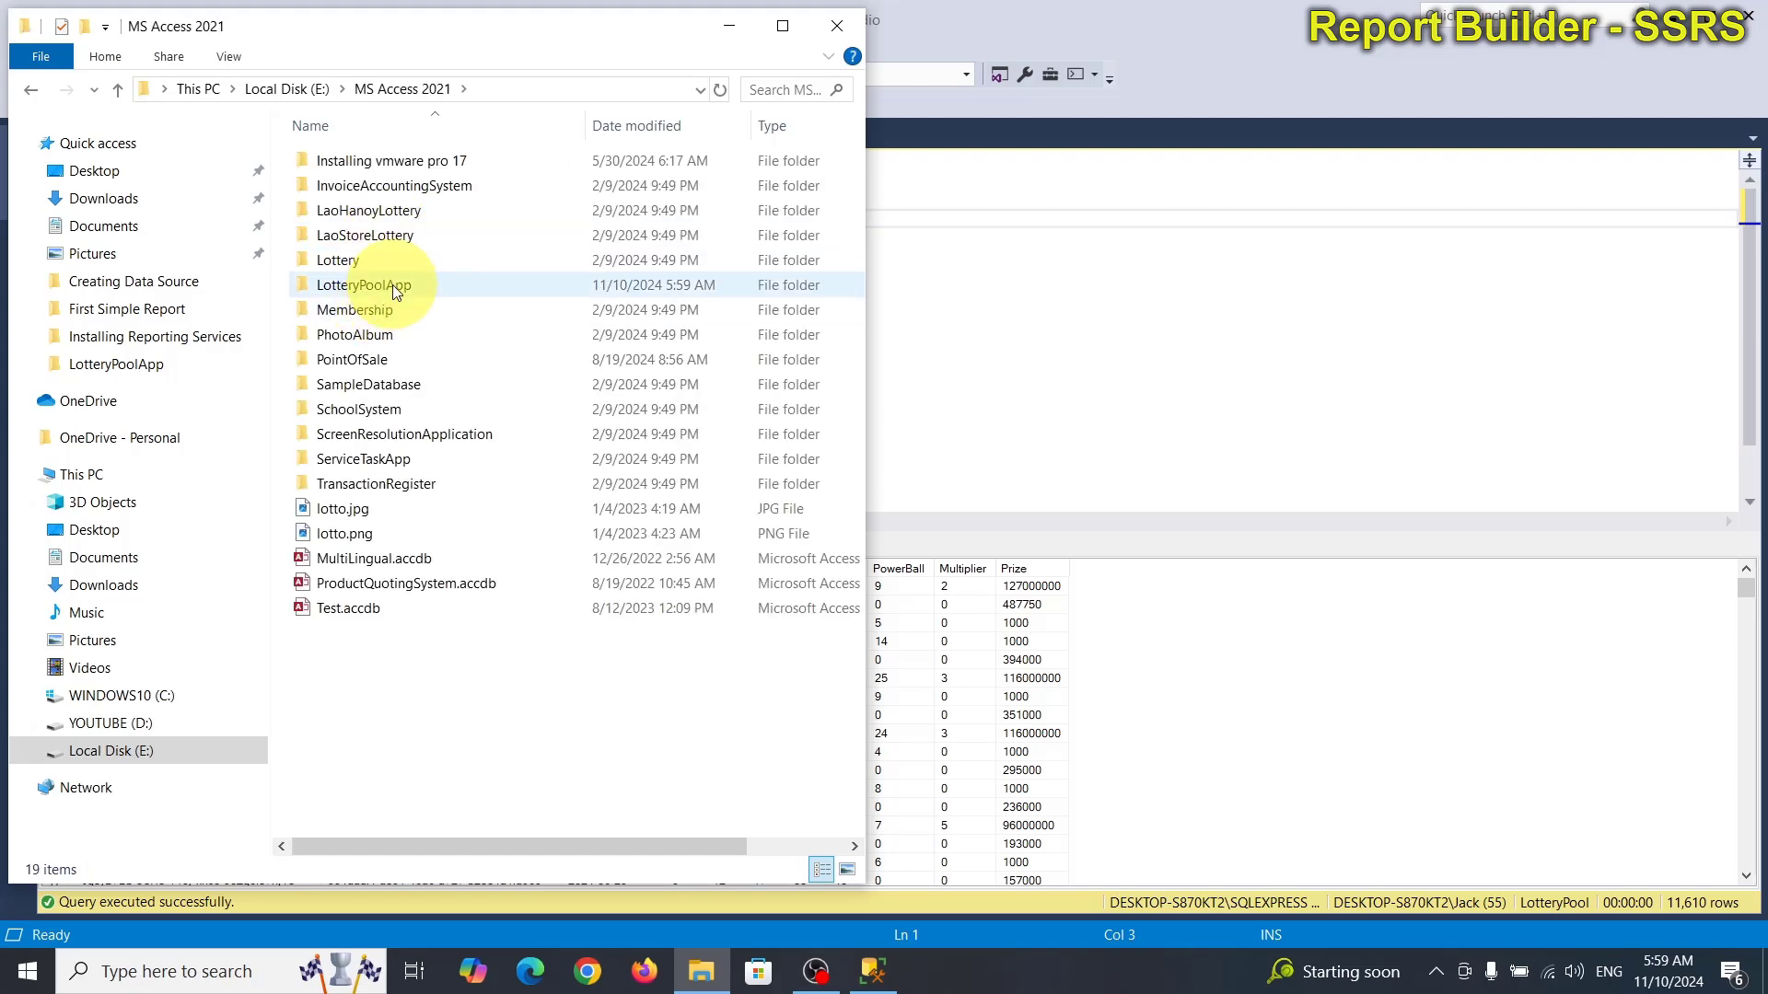
double_click(392, 284)
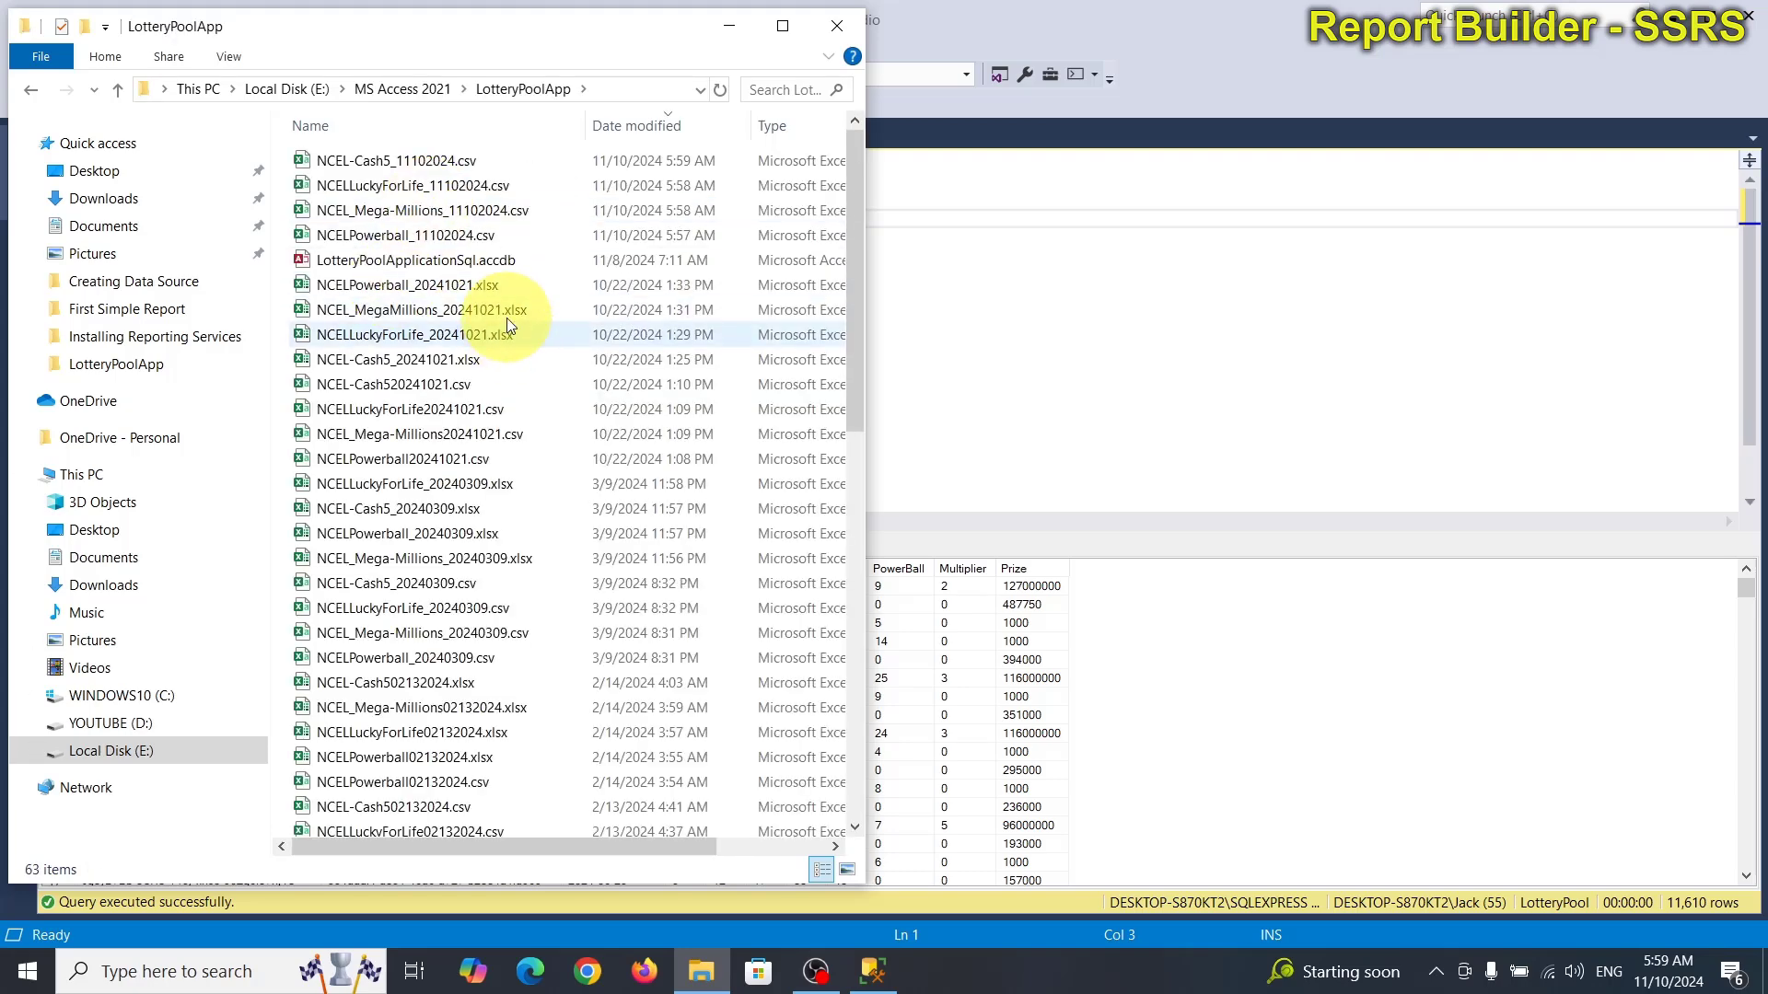
Open NCELPowerball_11102024.csv in Excel.
click(744, 126)
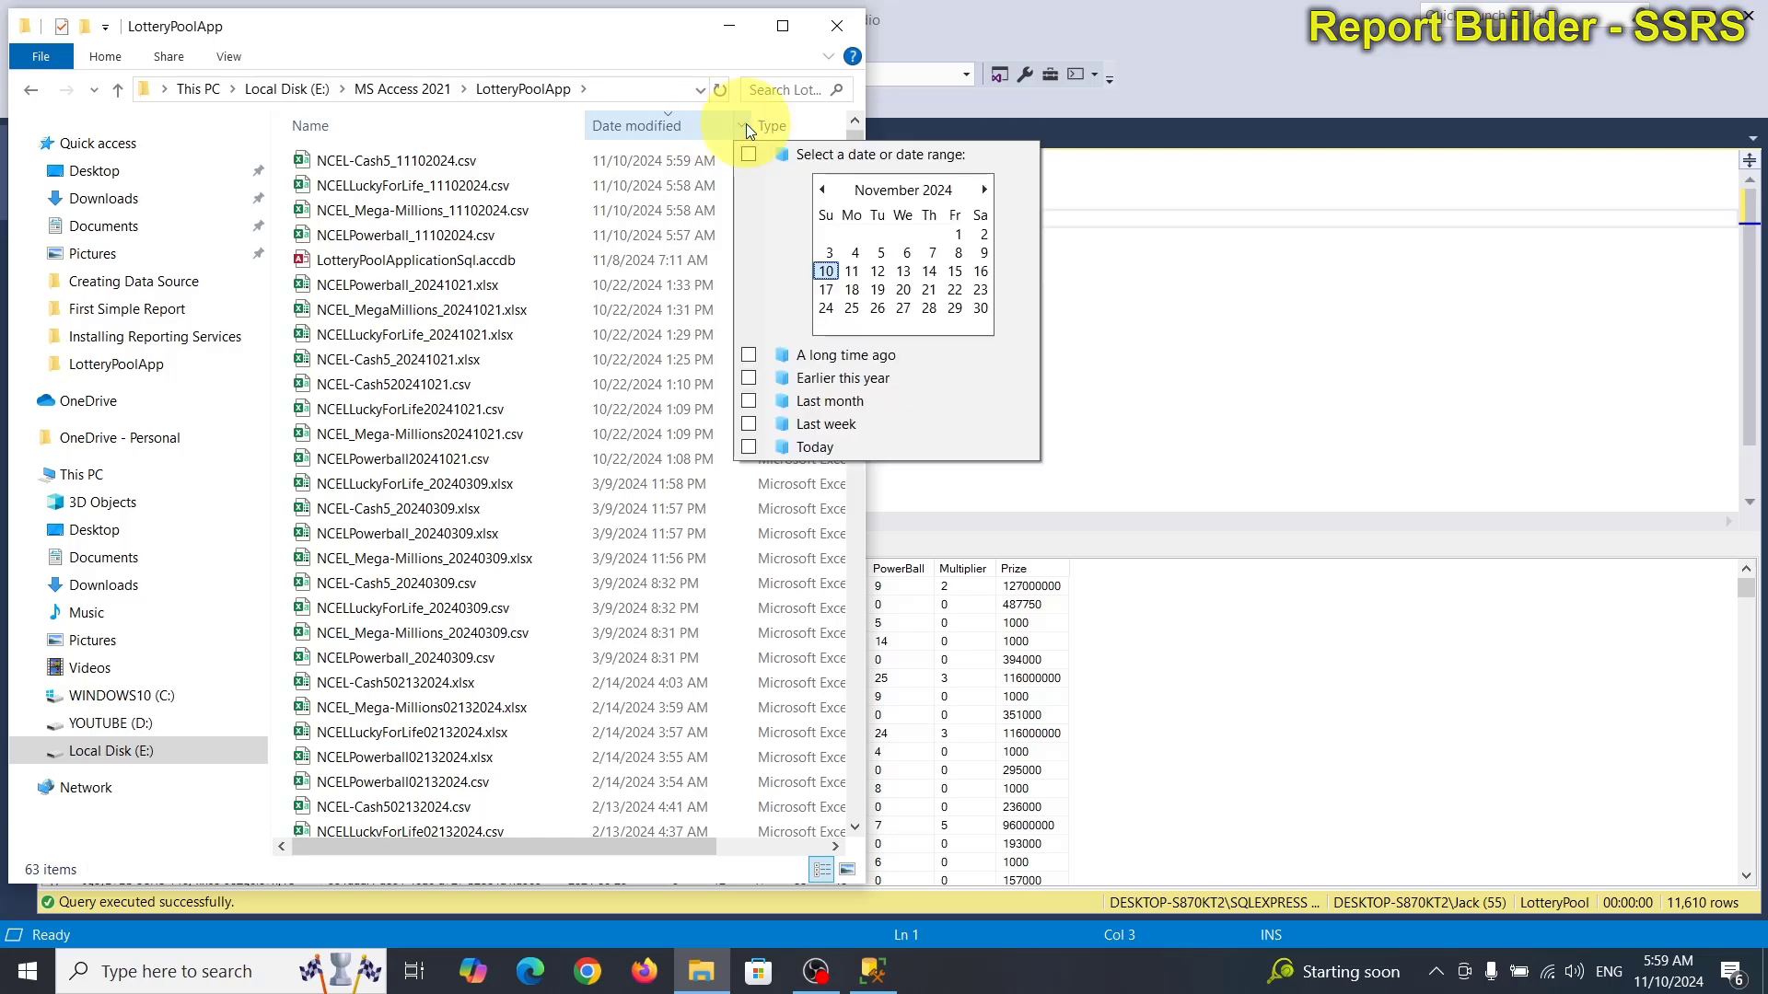
click(425, 241)
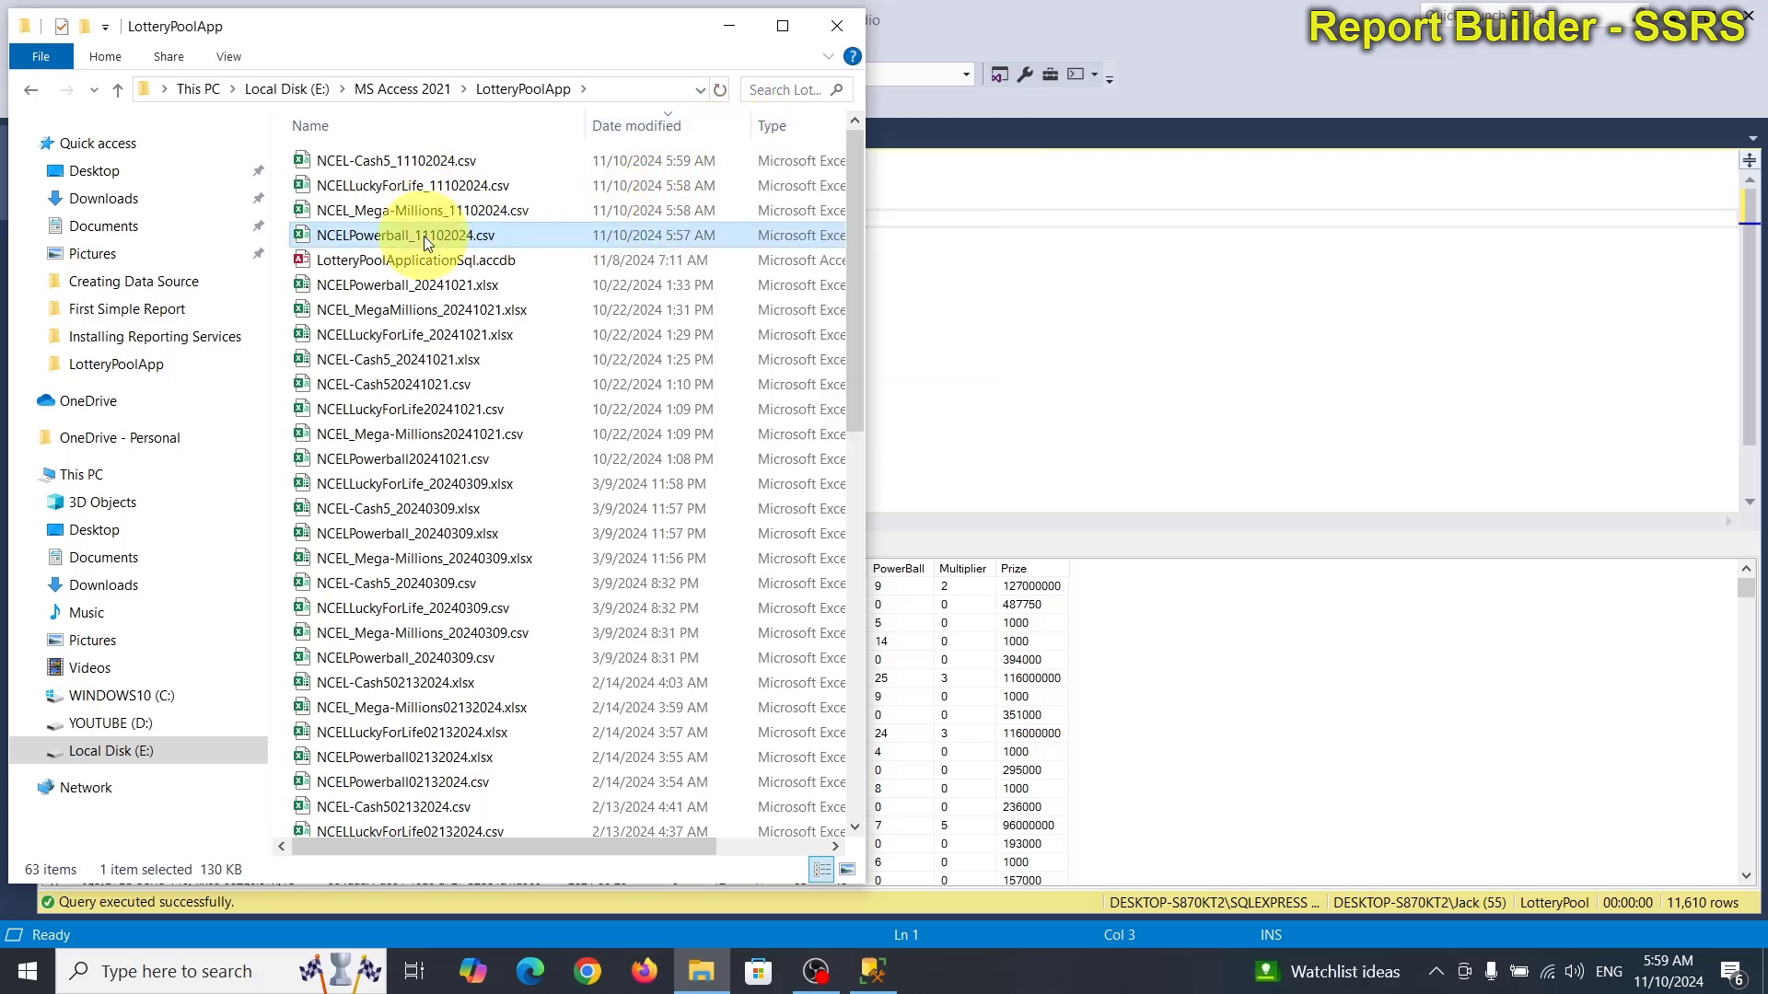
double_click(425, 238)
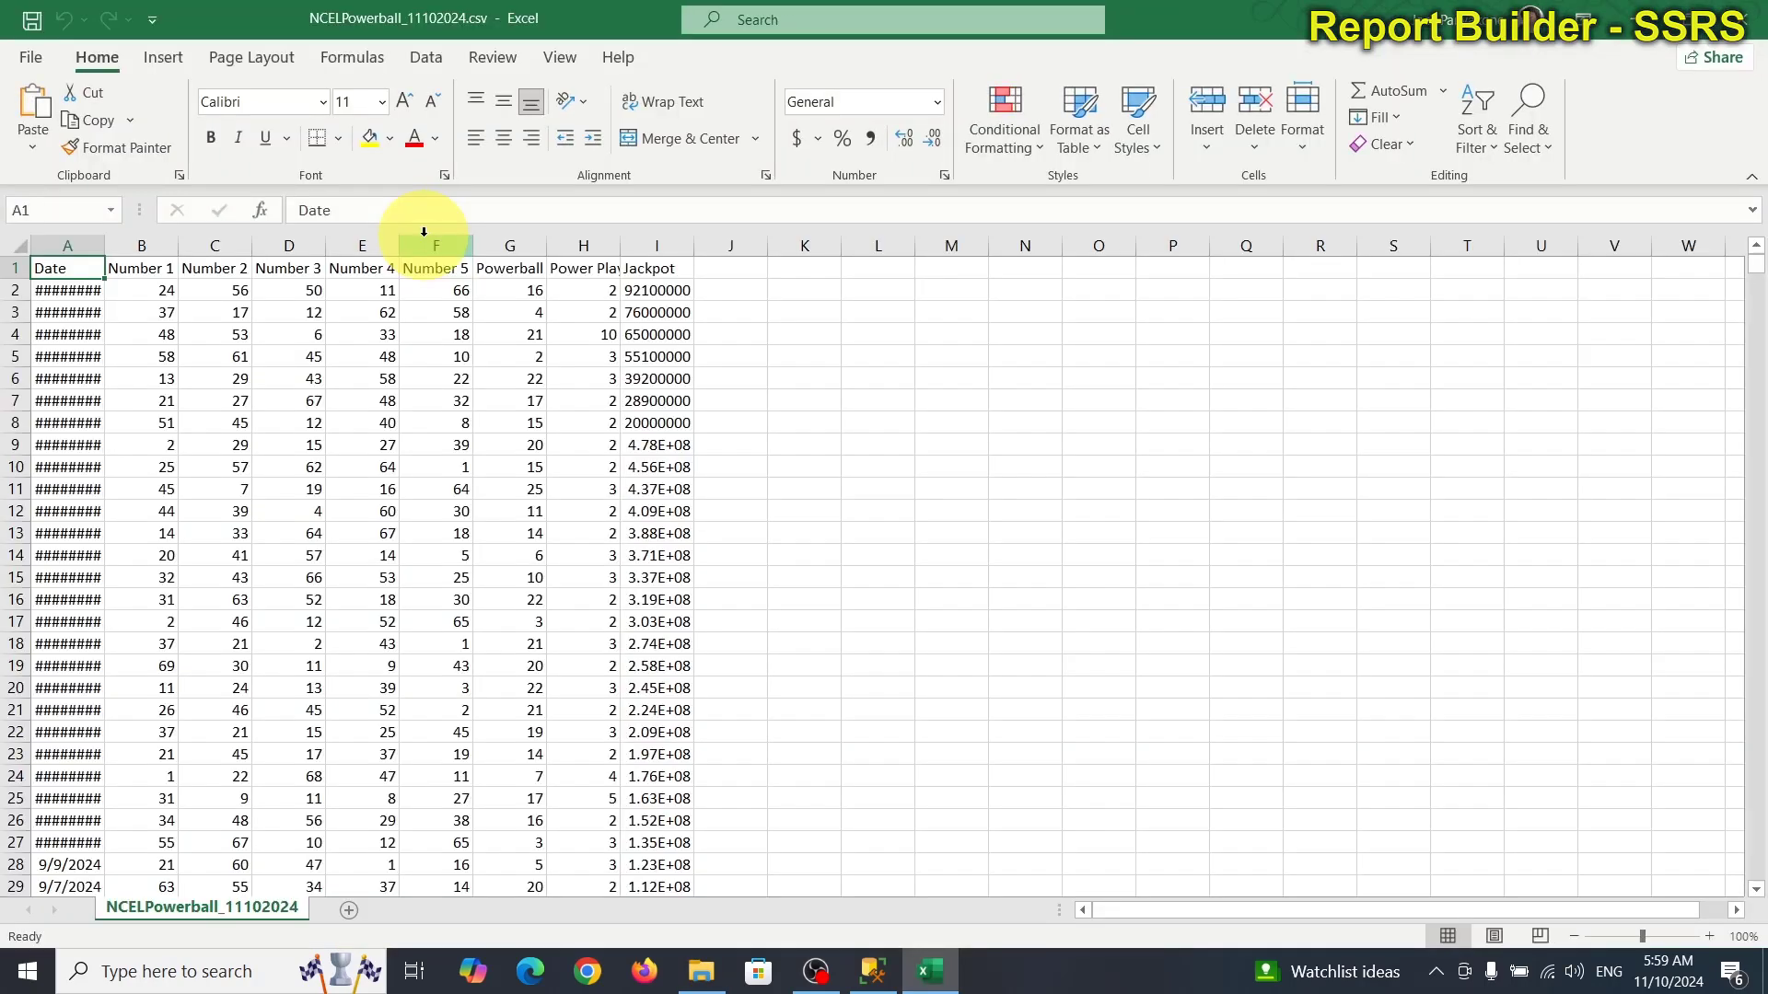
Widen columns A and I so the draw dates and jackpots show in full.
drag(106, 245, 142, 245)
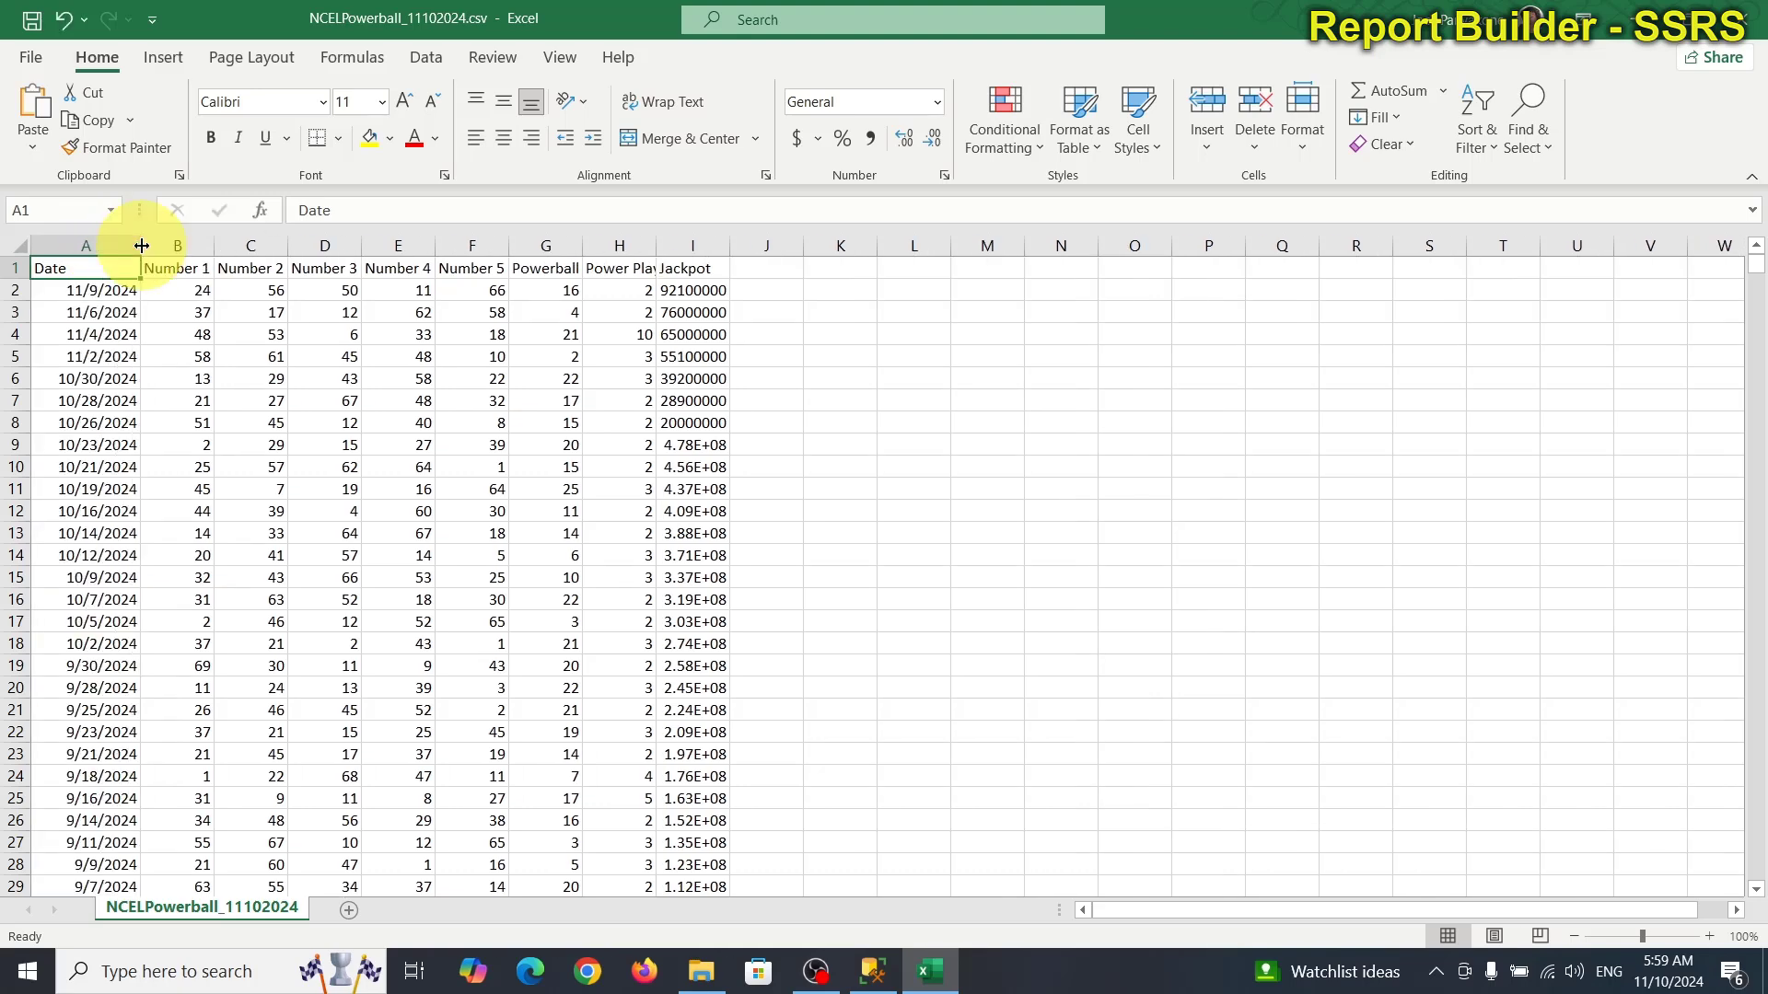
scroll(1363, 737, down, 8)
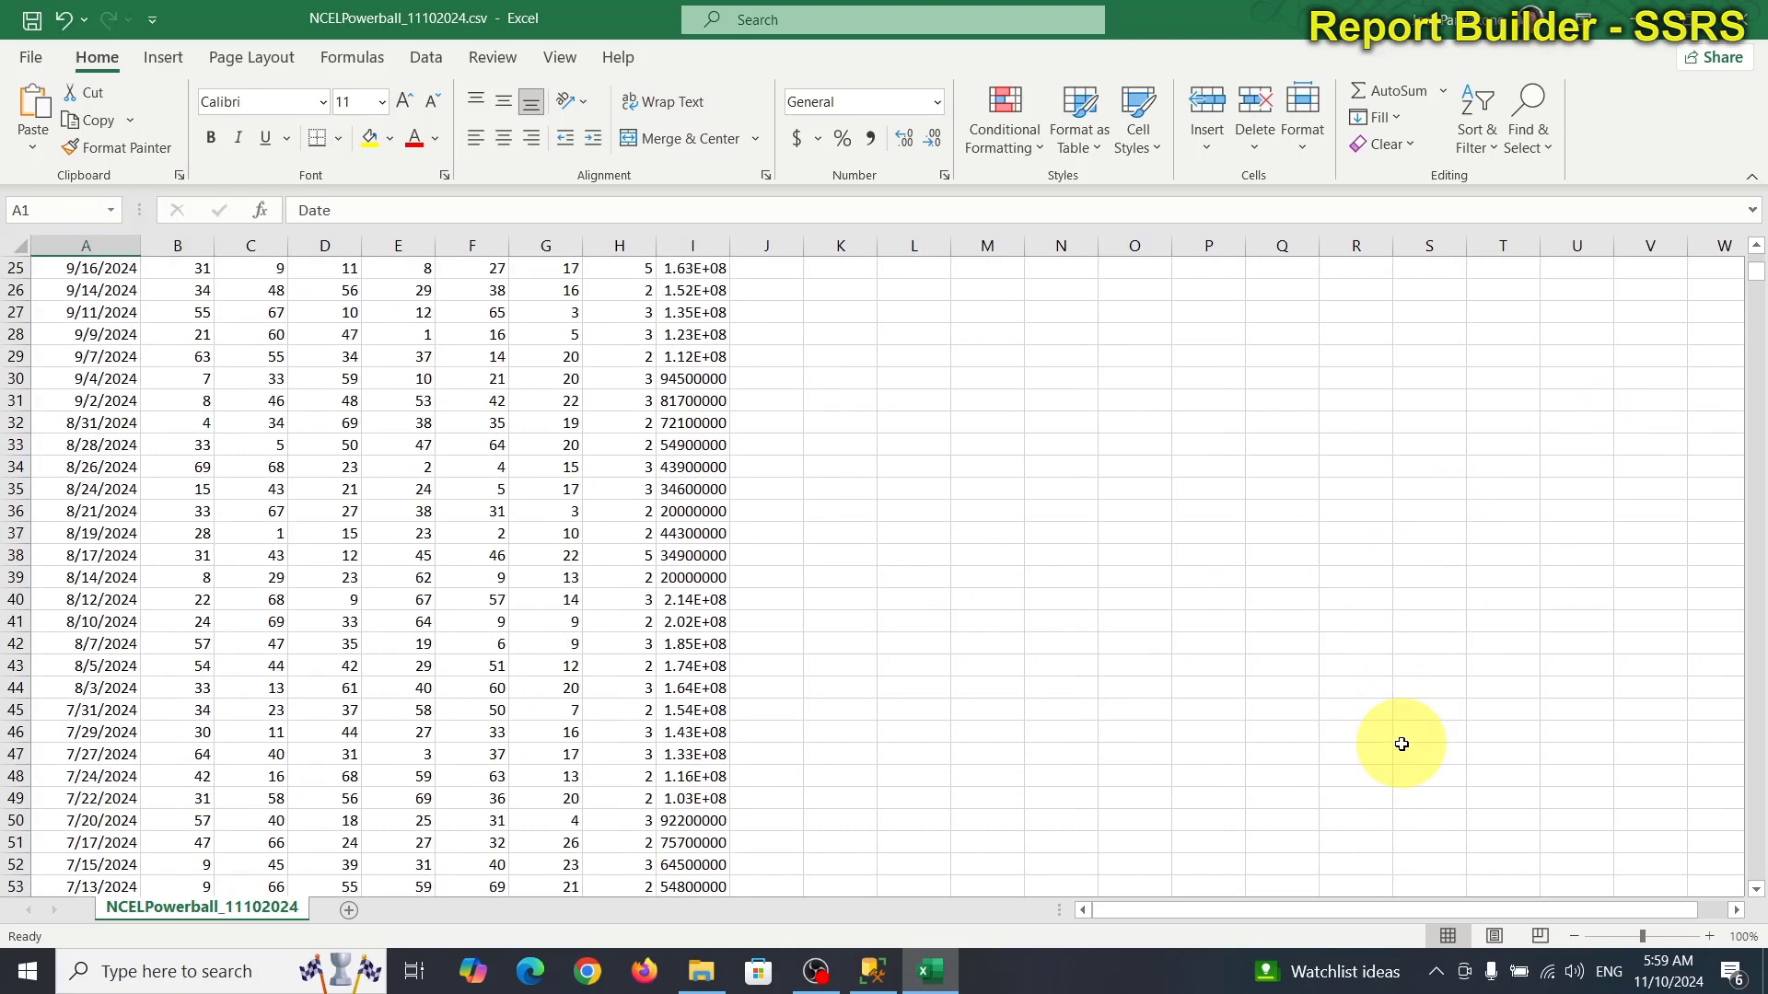
scroll(1402, 744, down, 5)
scroll(1402, 744, up, 1)
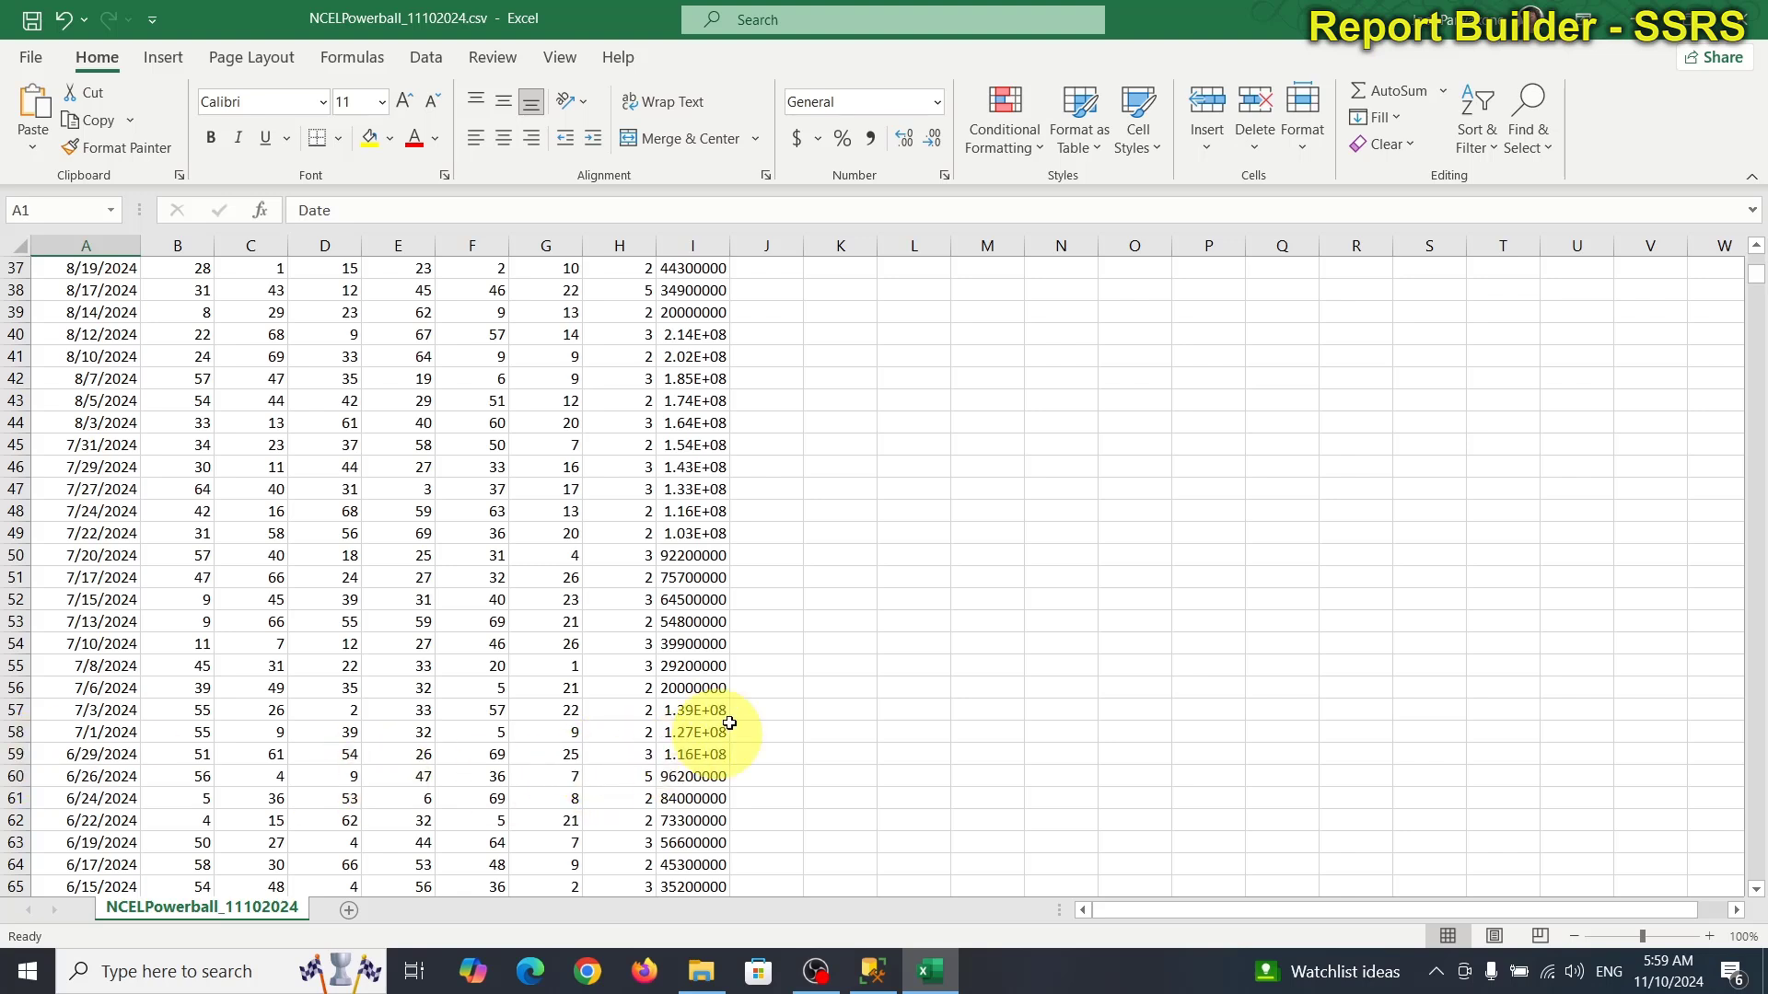
drag(734, 245, 773, 245)
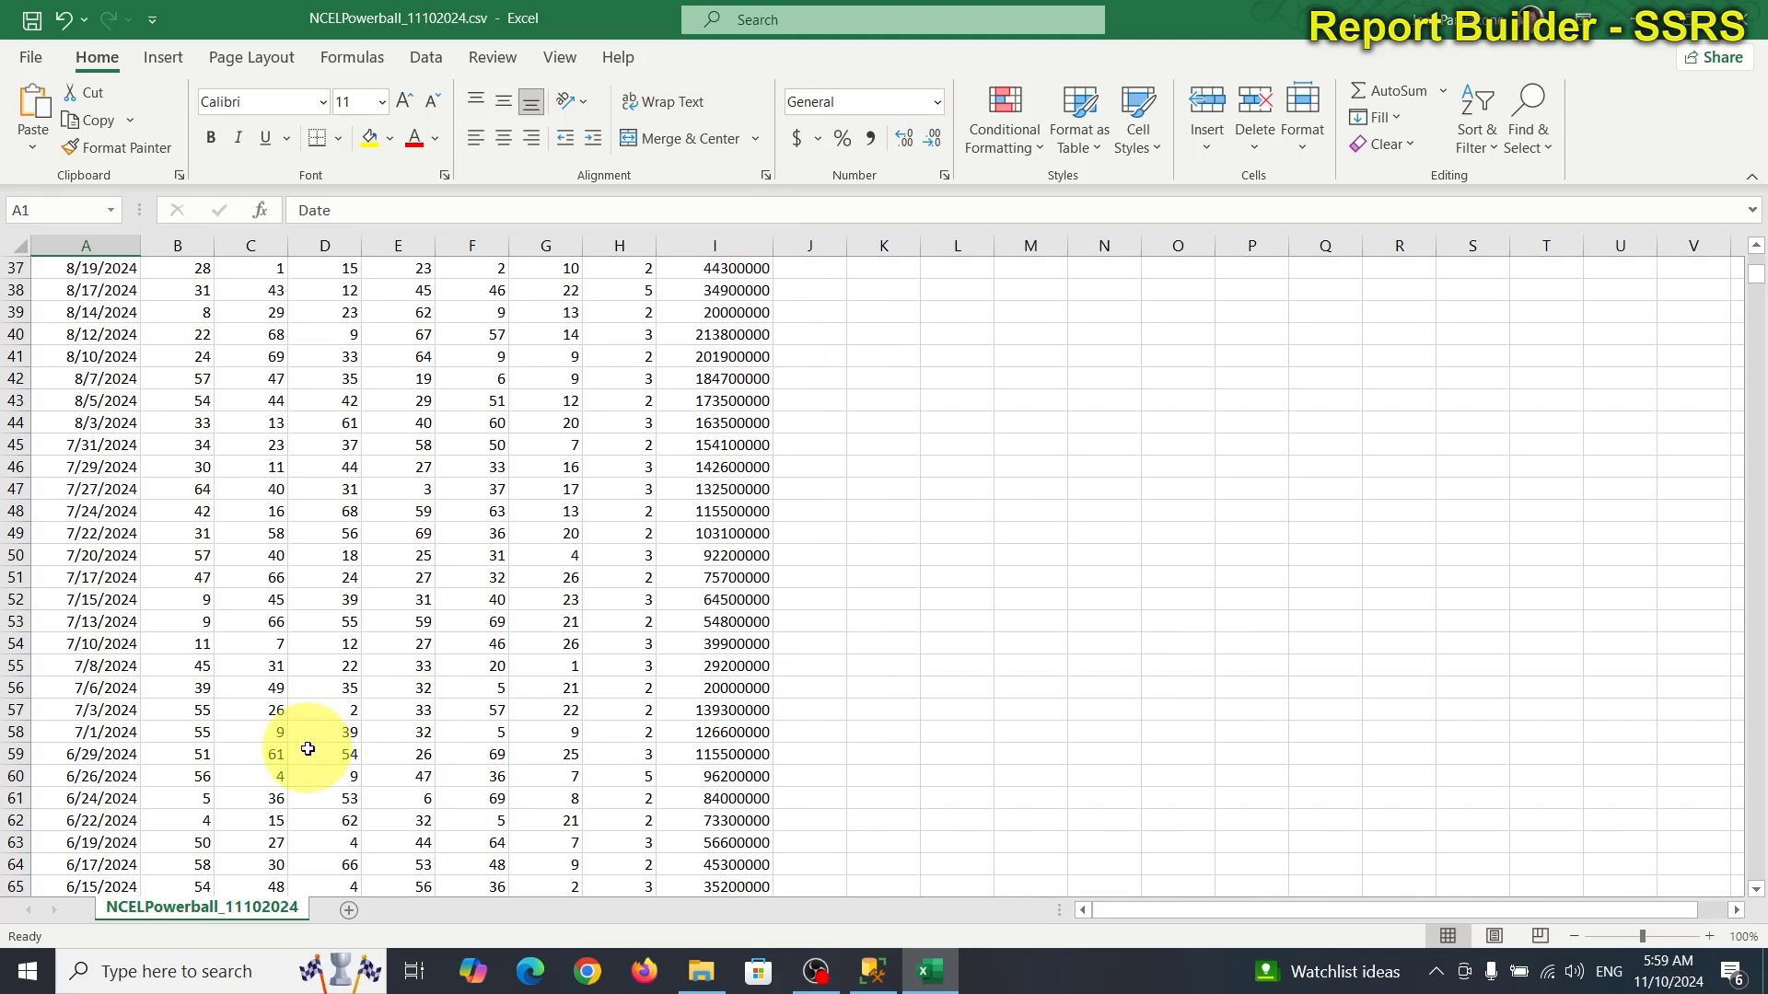
Copy draw rows A2:I59 and paste them at A1 of a new blank workbook.
drag(726, 753, 2, 295)
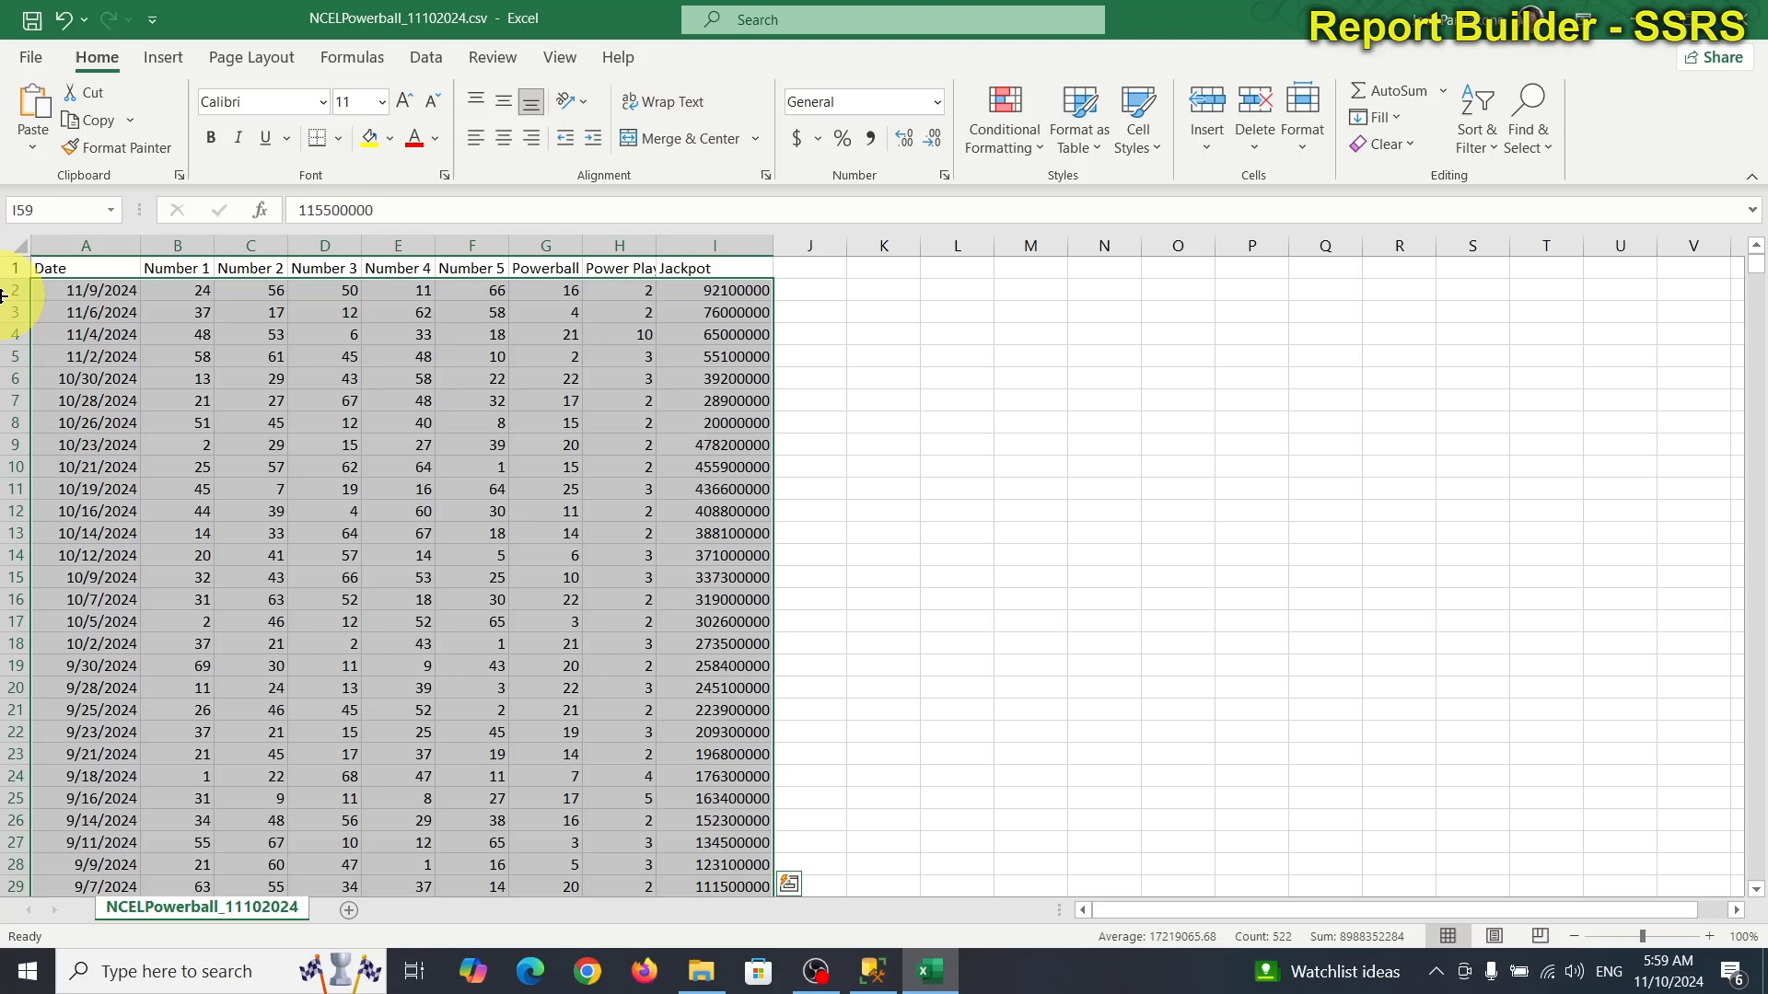
right_click(375, 472)
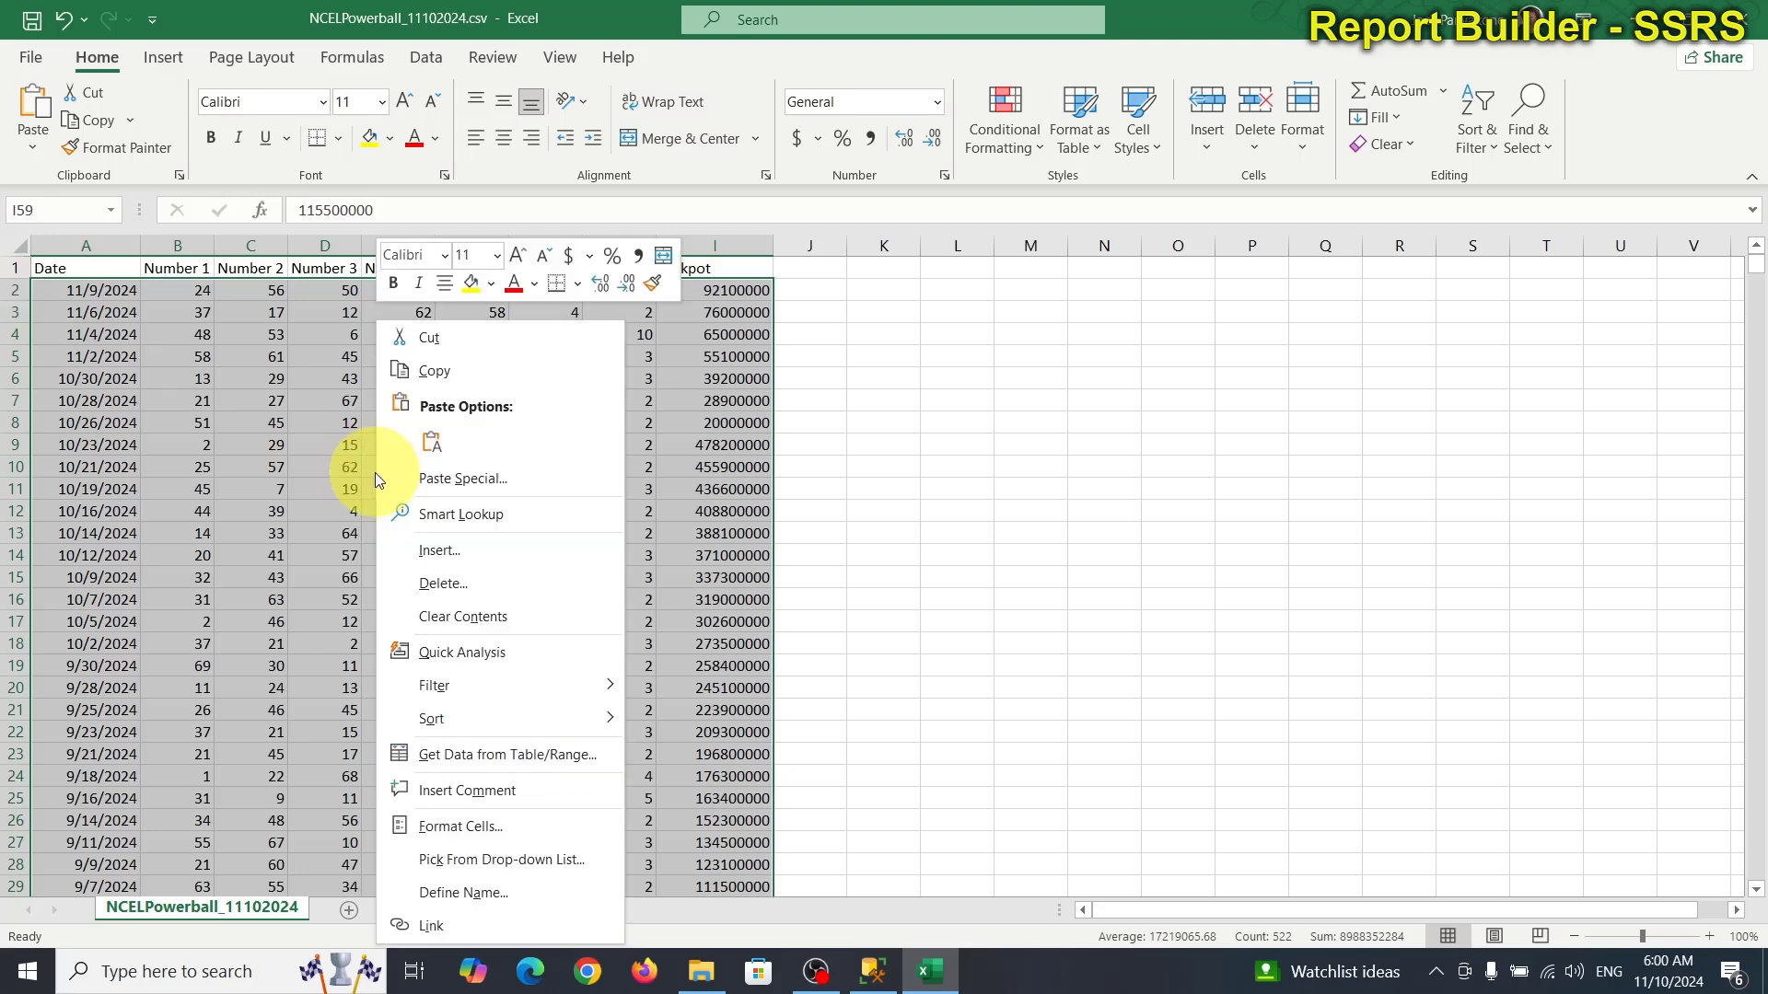
click(429, 369)
scroll(431, 362, down, 15)
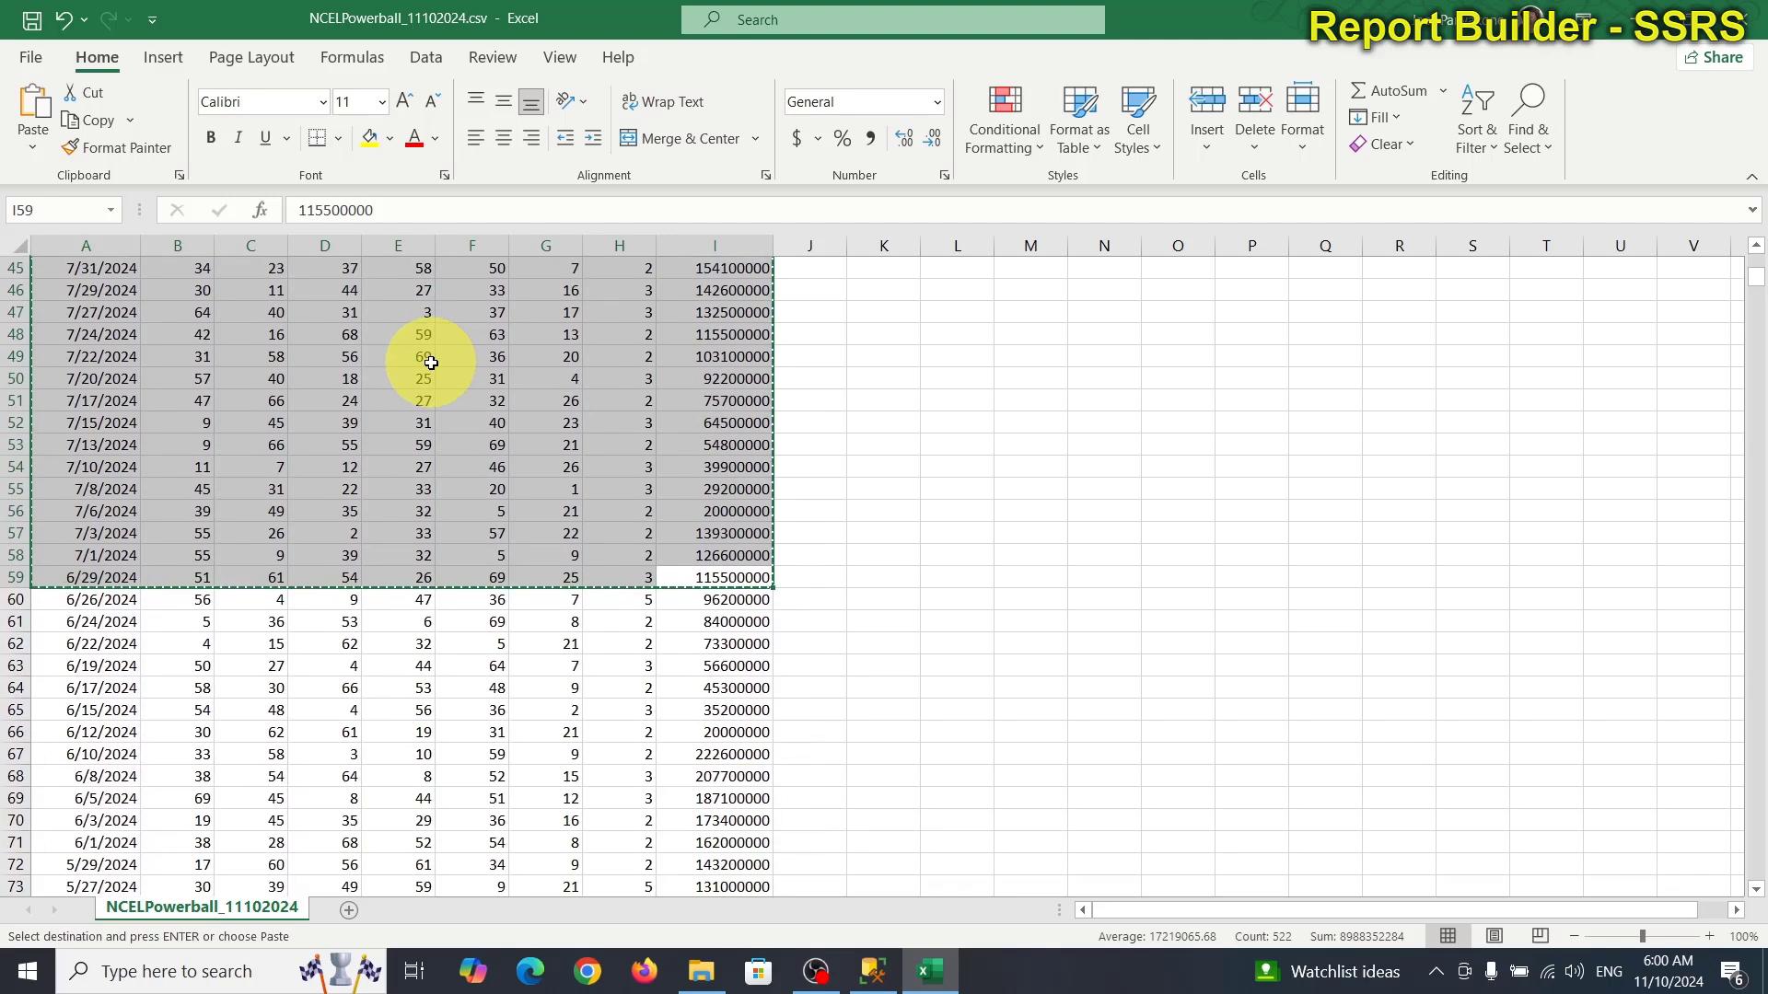
click(30, 57)
click(323, 219)
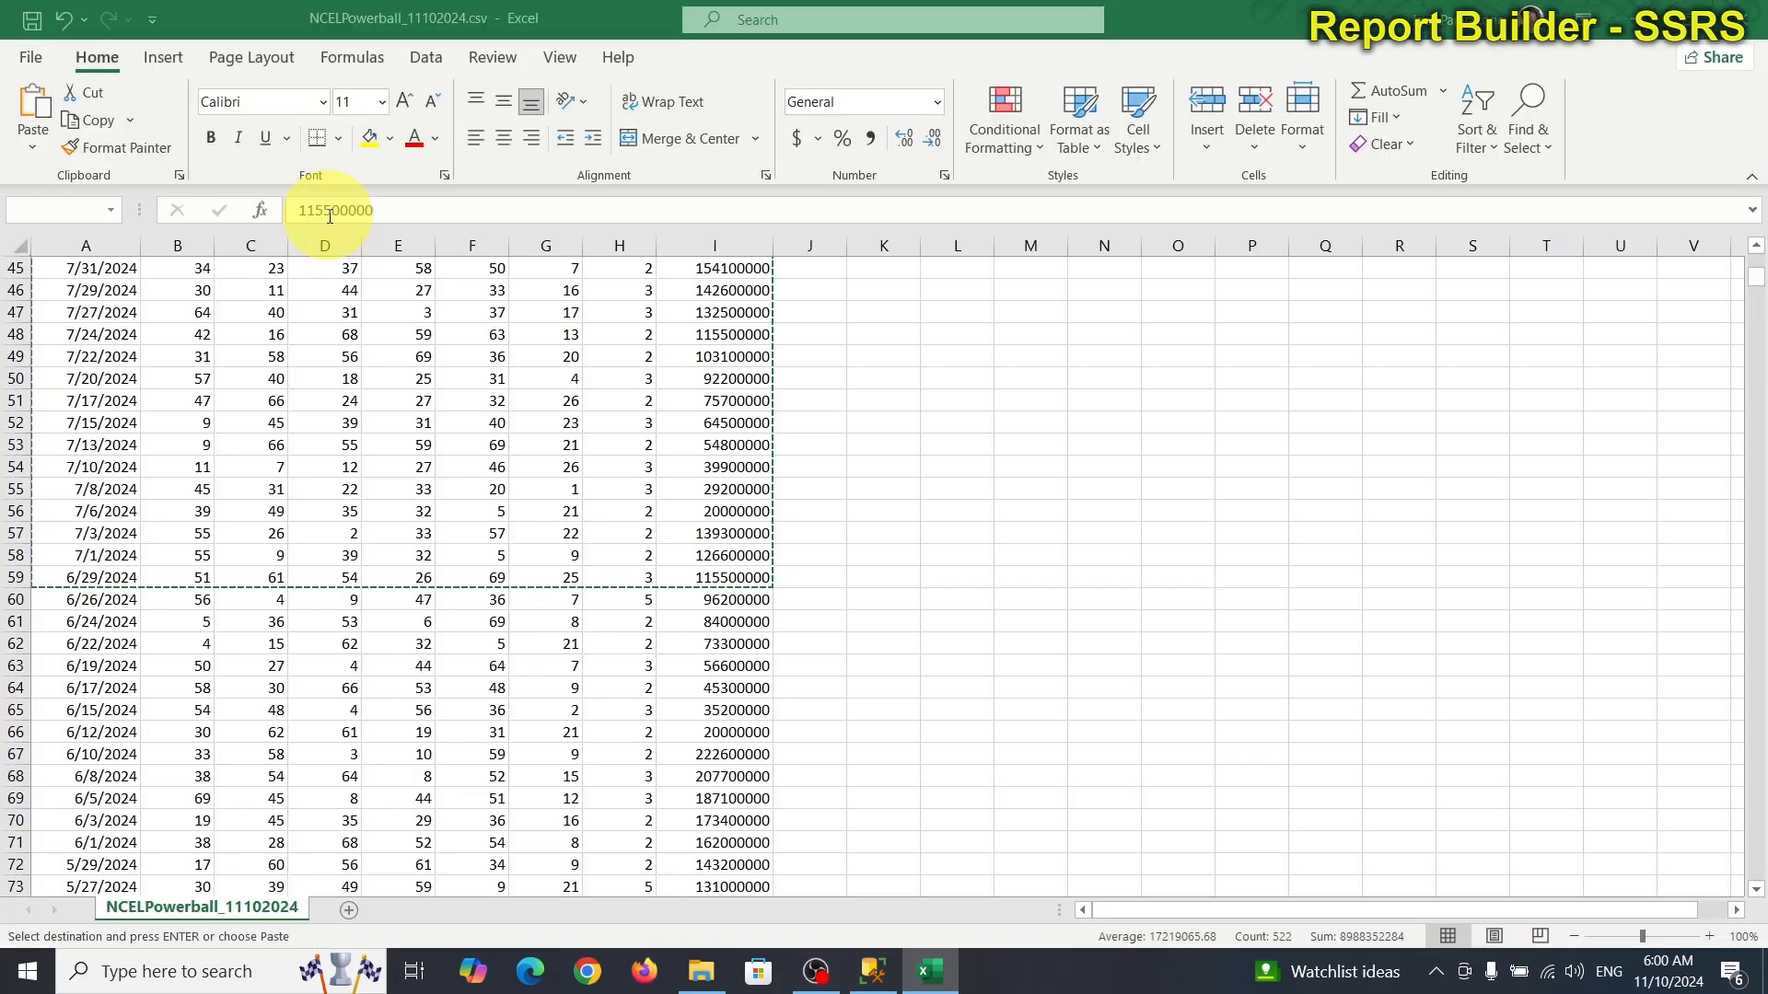
key(ctrl+v)
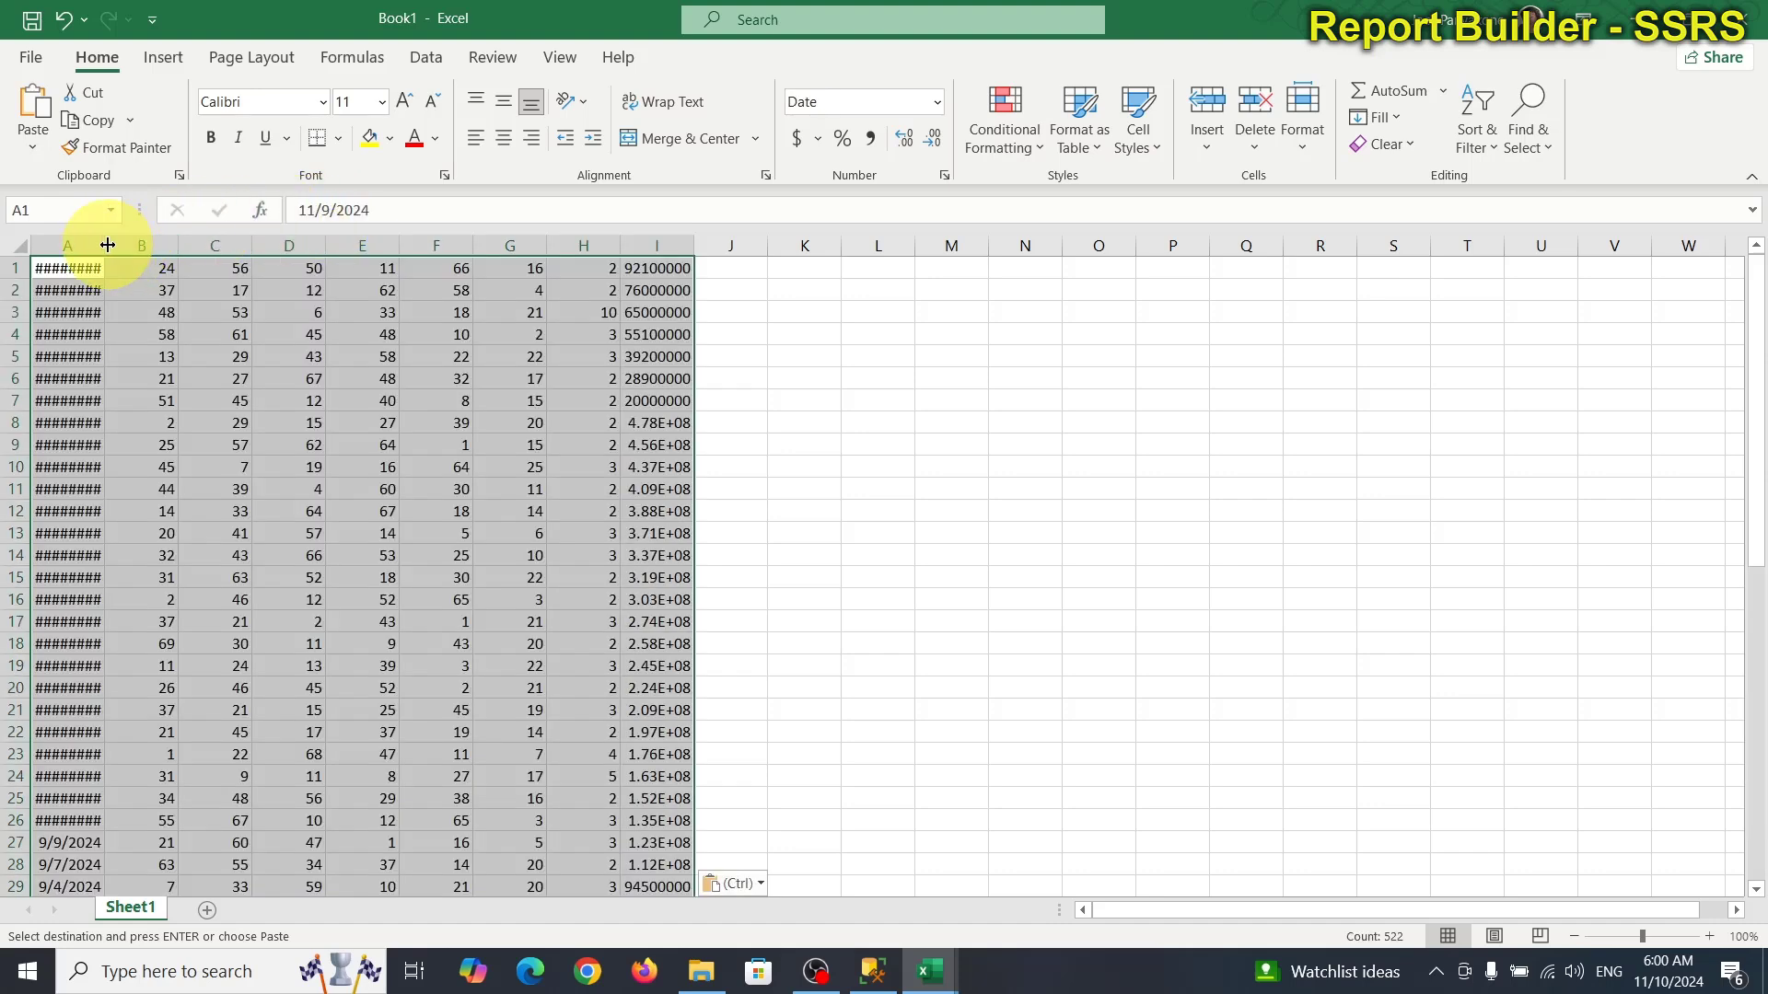
Widen the date and jackpot columns, then insert two empty columns before the draw data.
drag(107, 244, 178, 241)
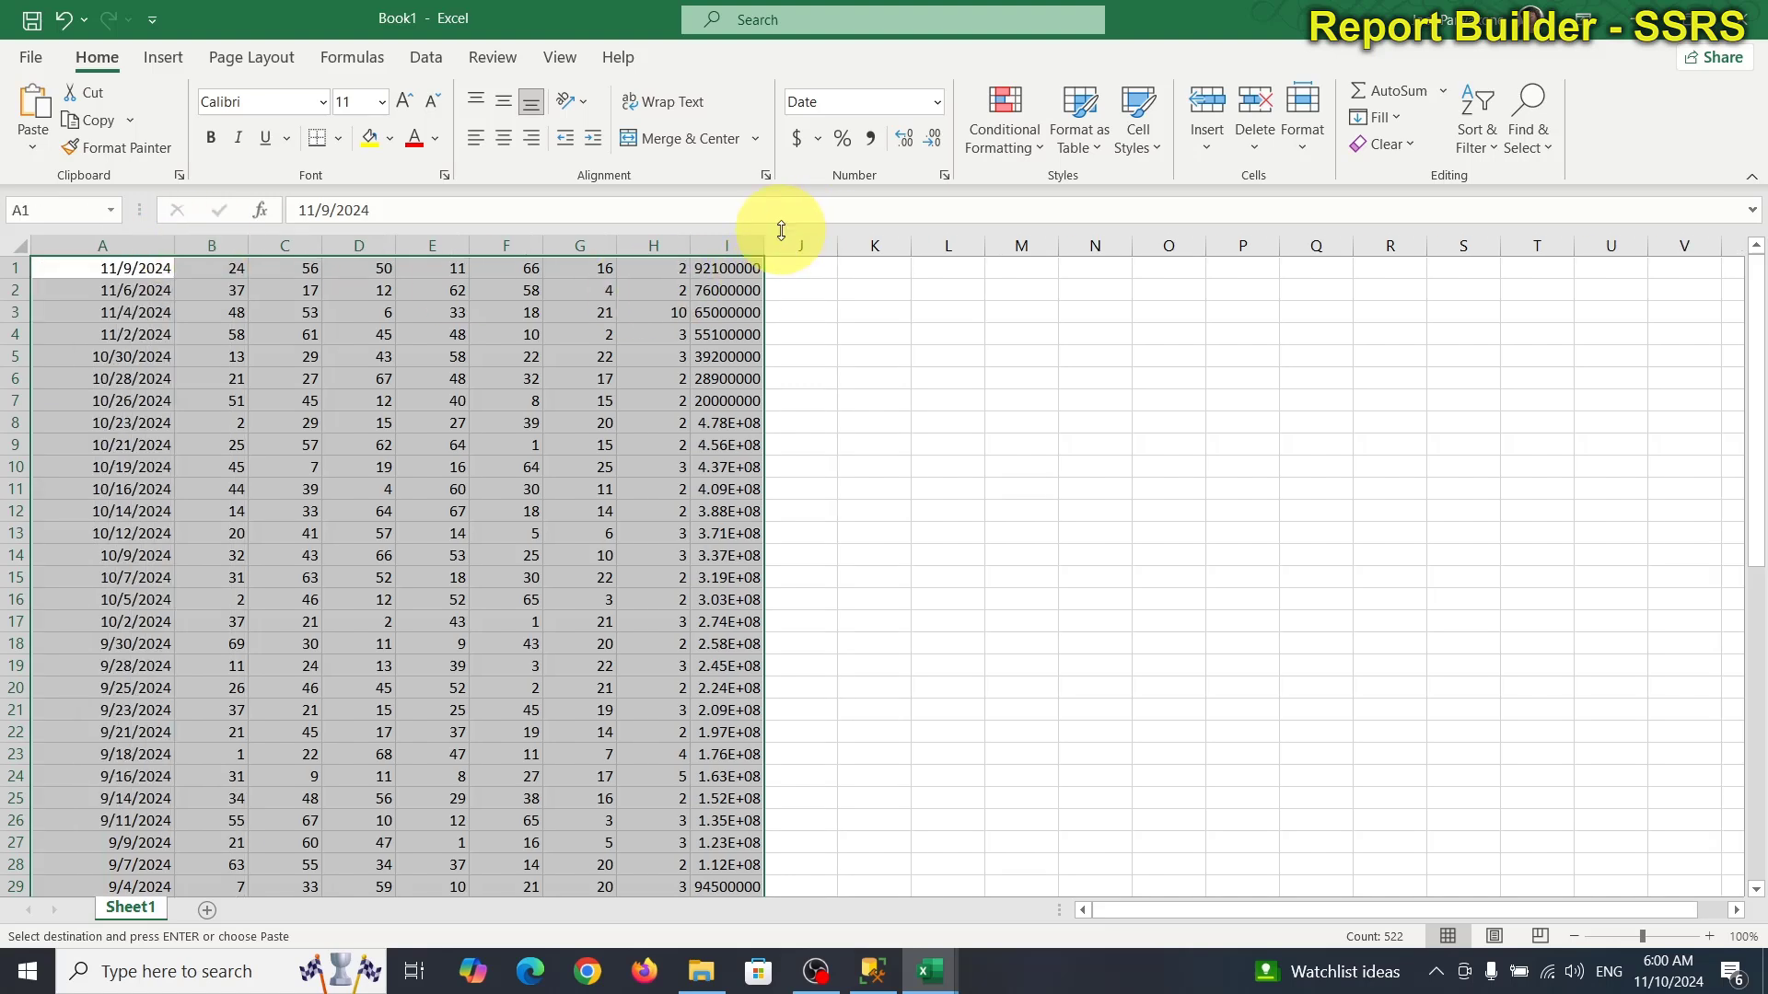
drag(759, 245, 798, 245)
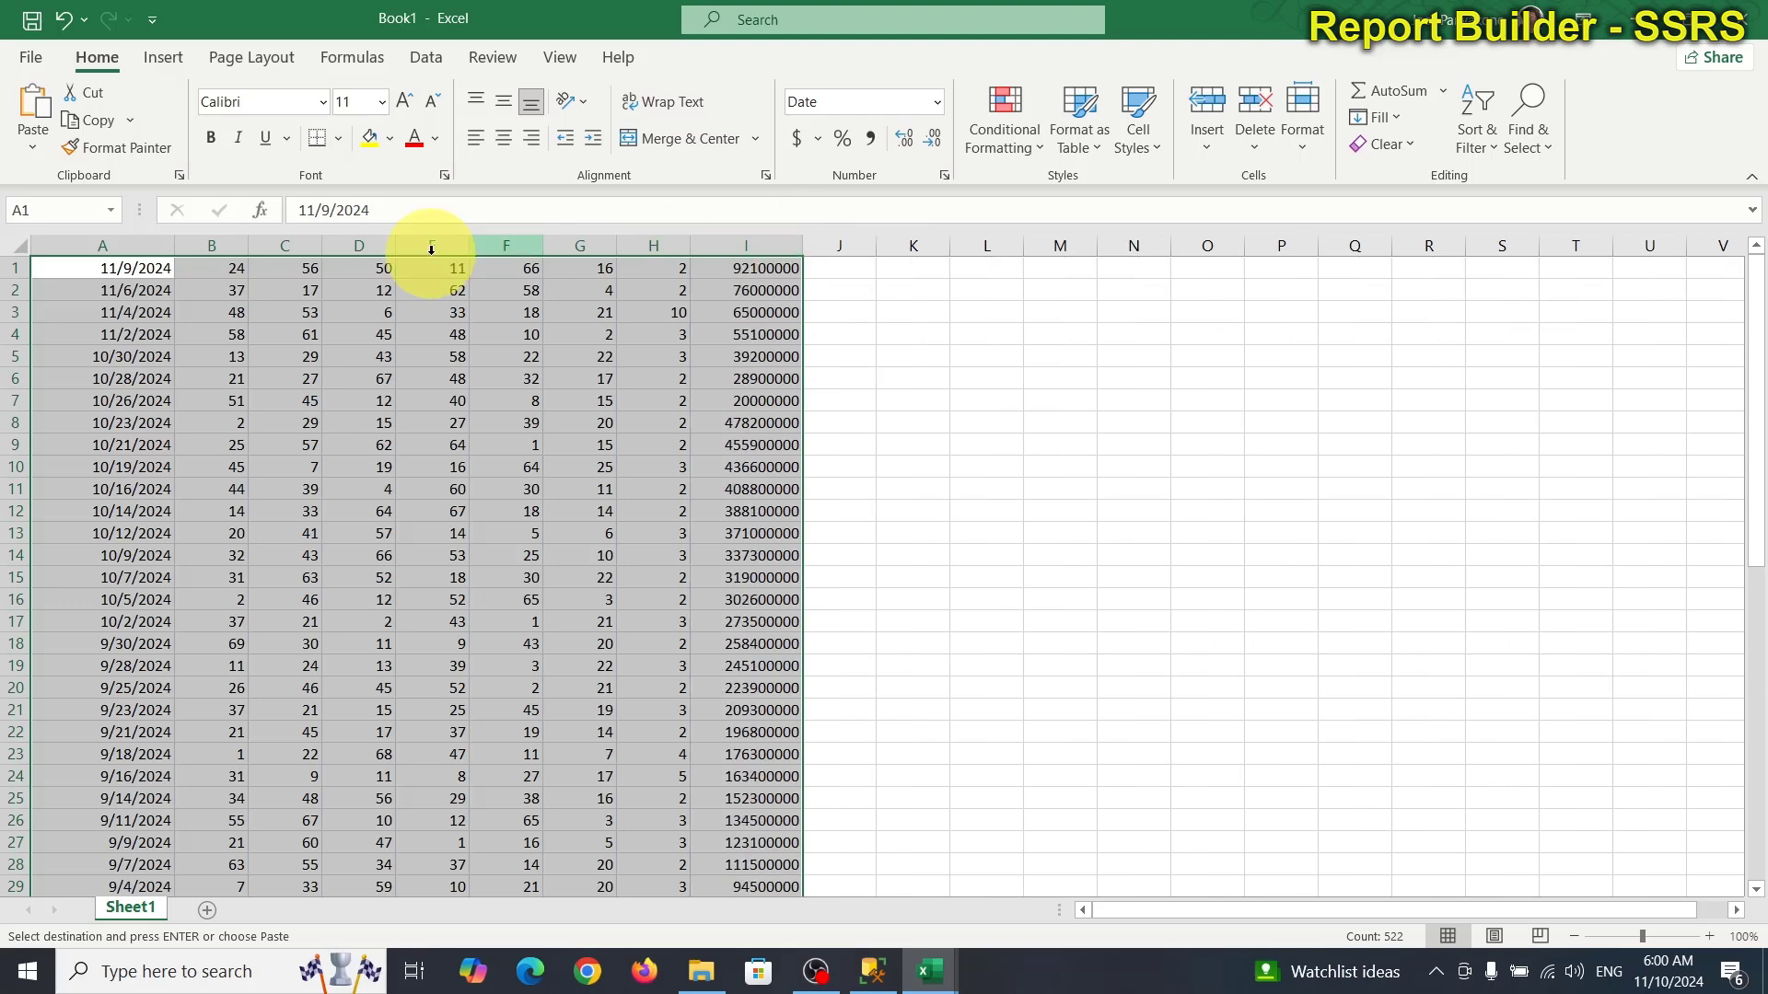
click(64, 245)
right_click(64, 245)
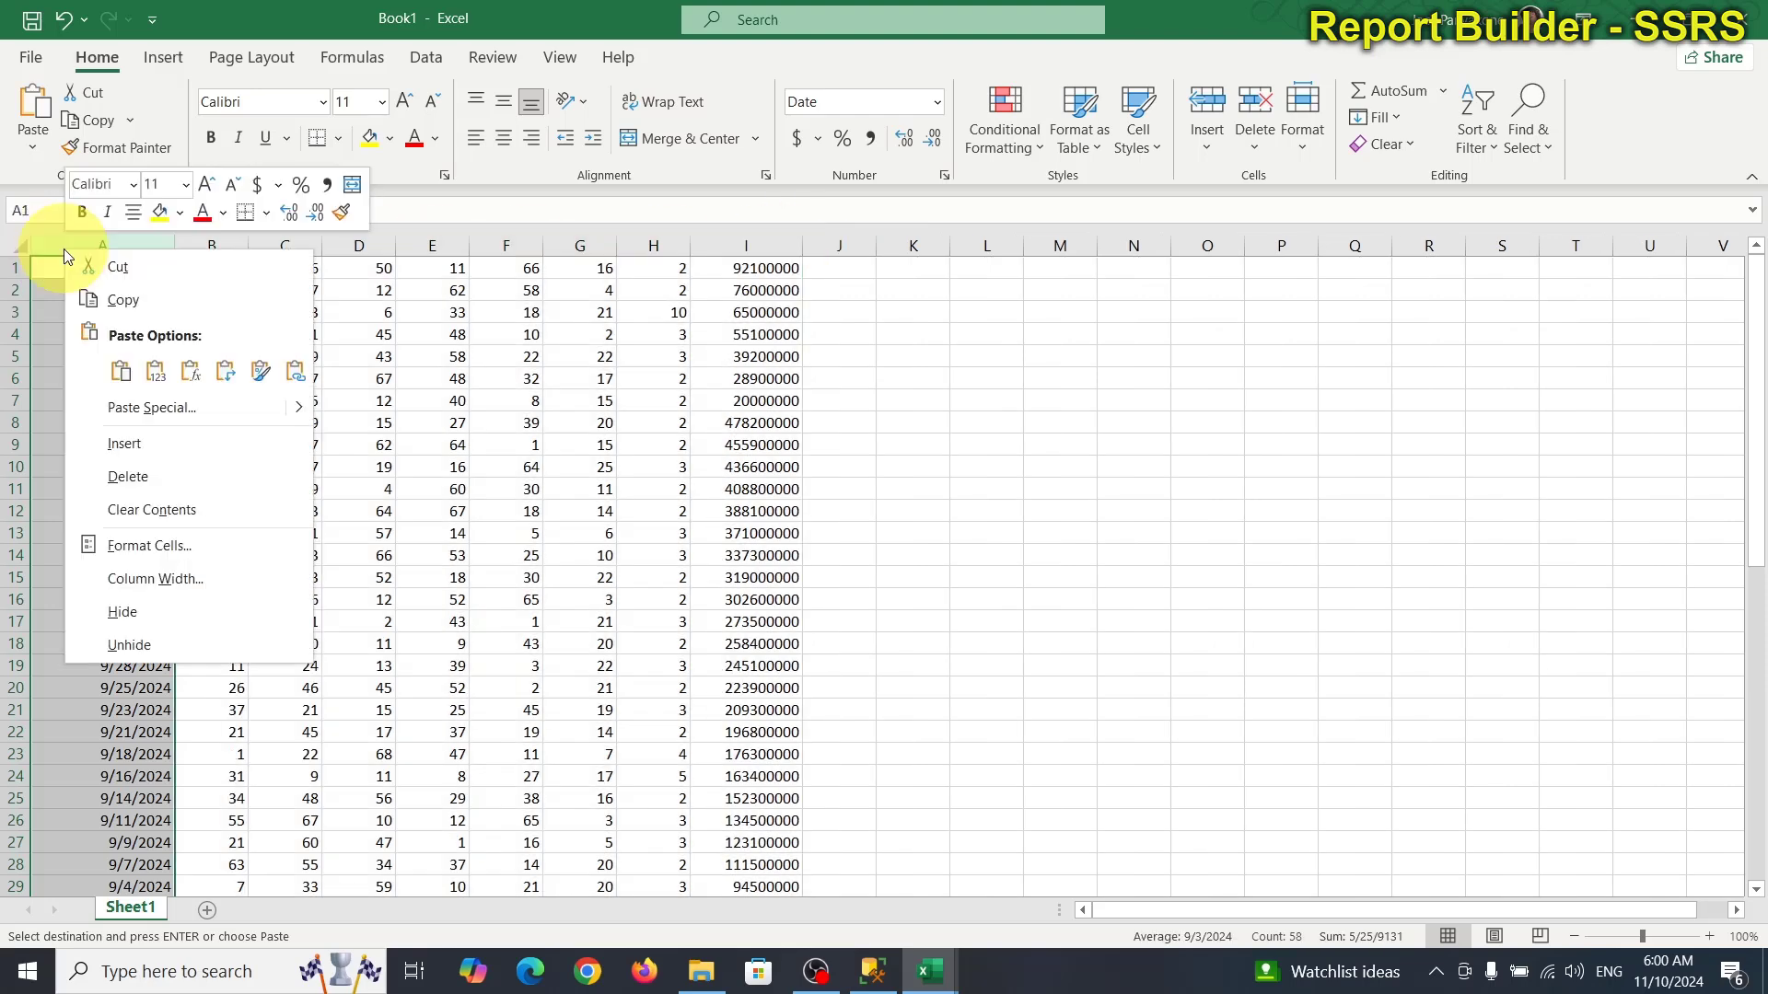
click(230, 446)
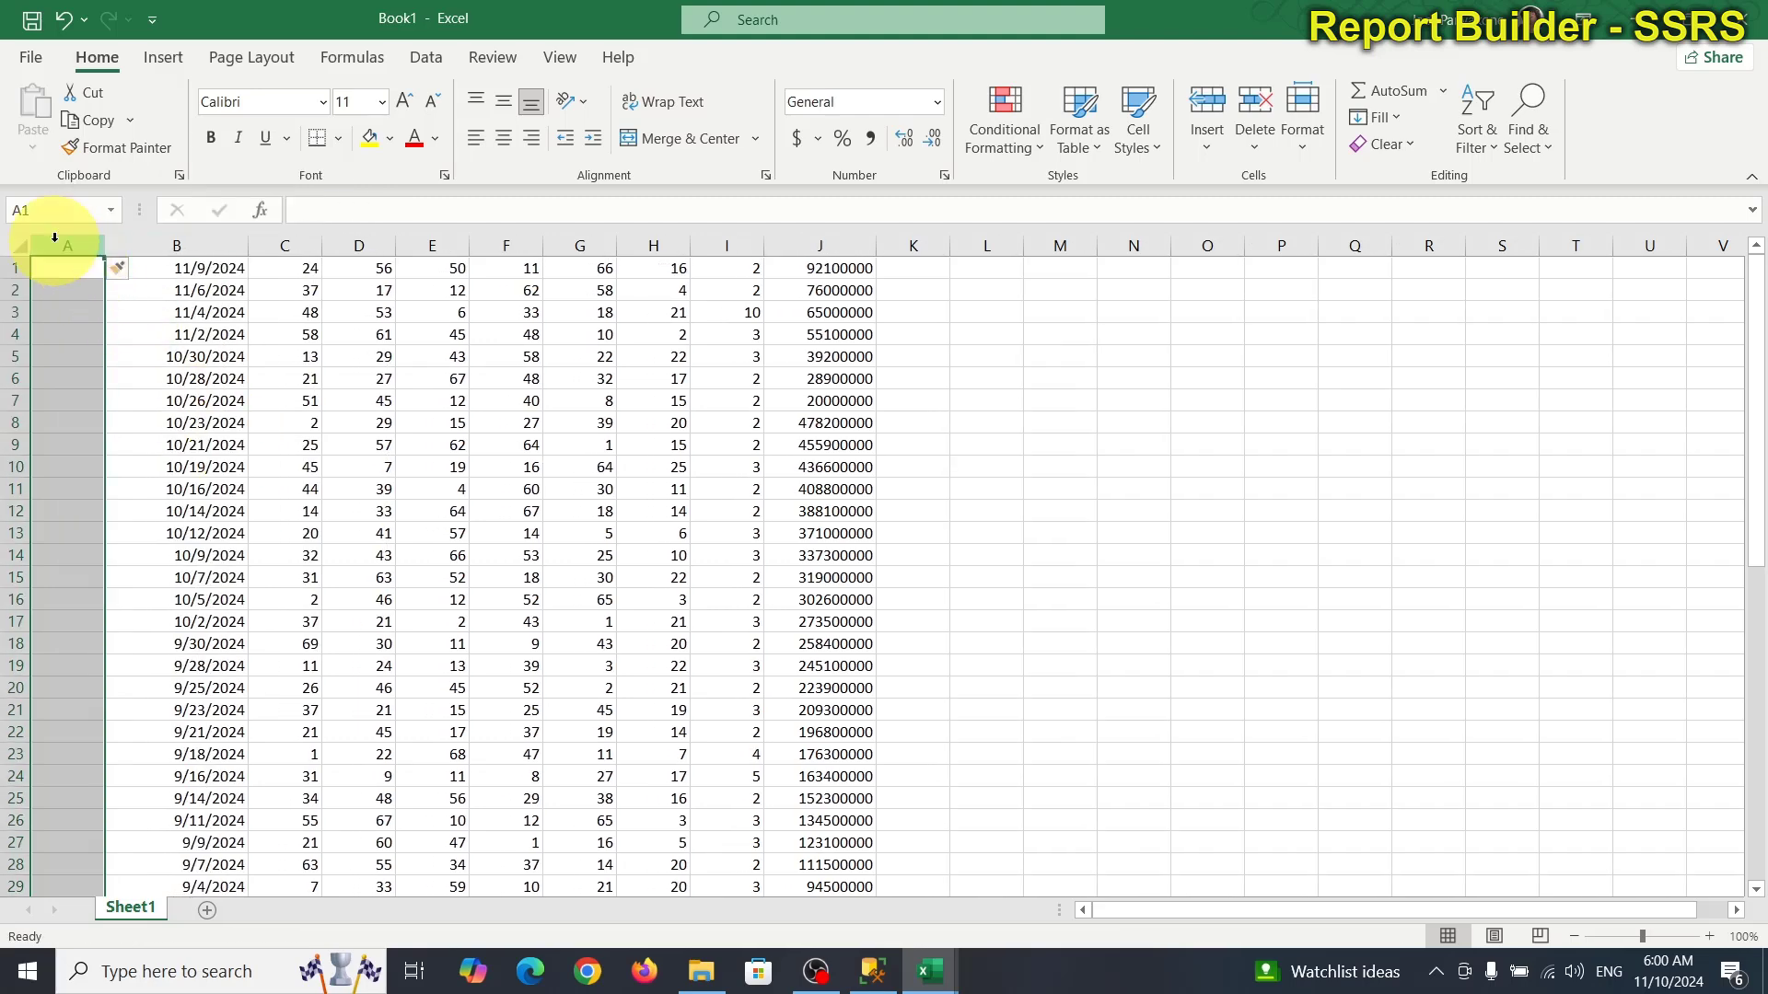
right_click(55, 241)
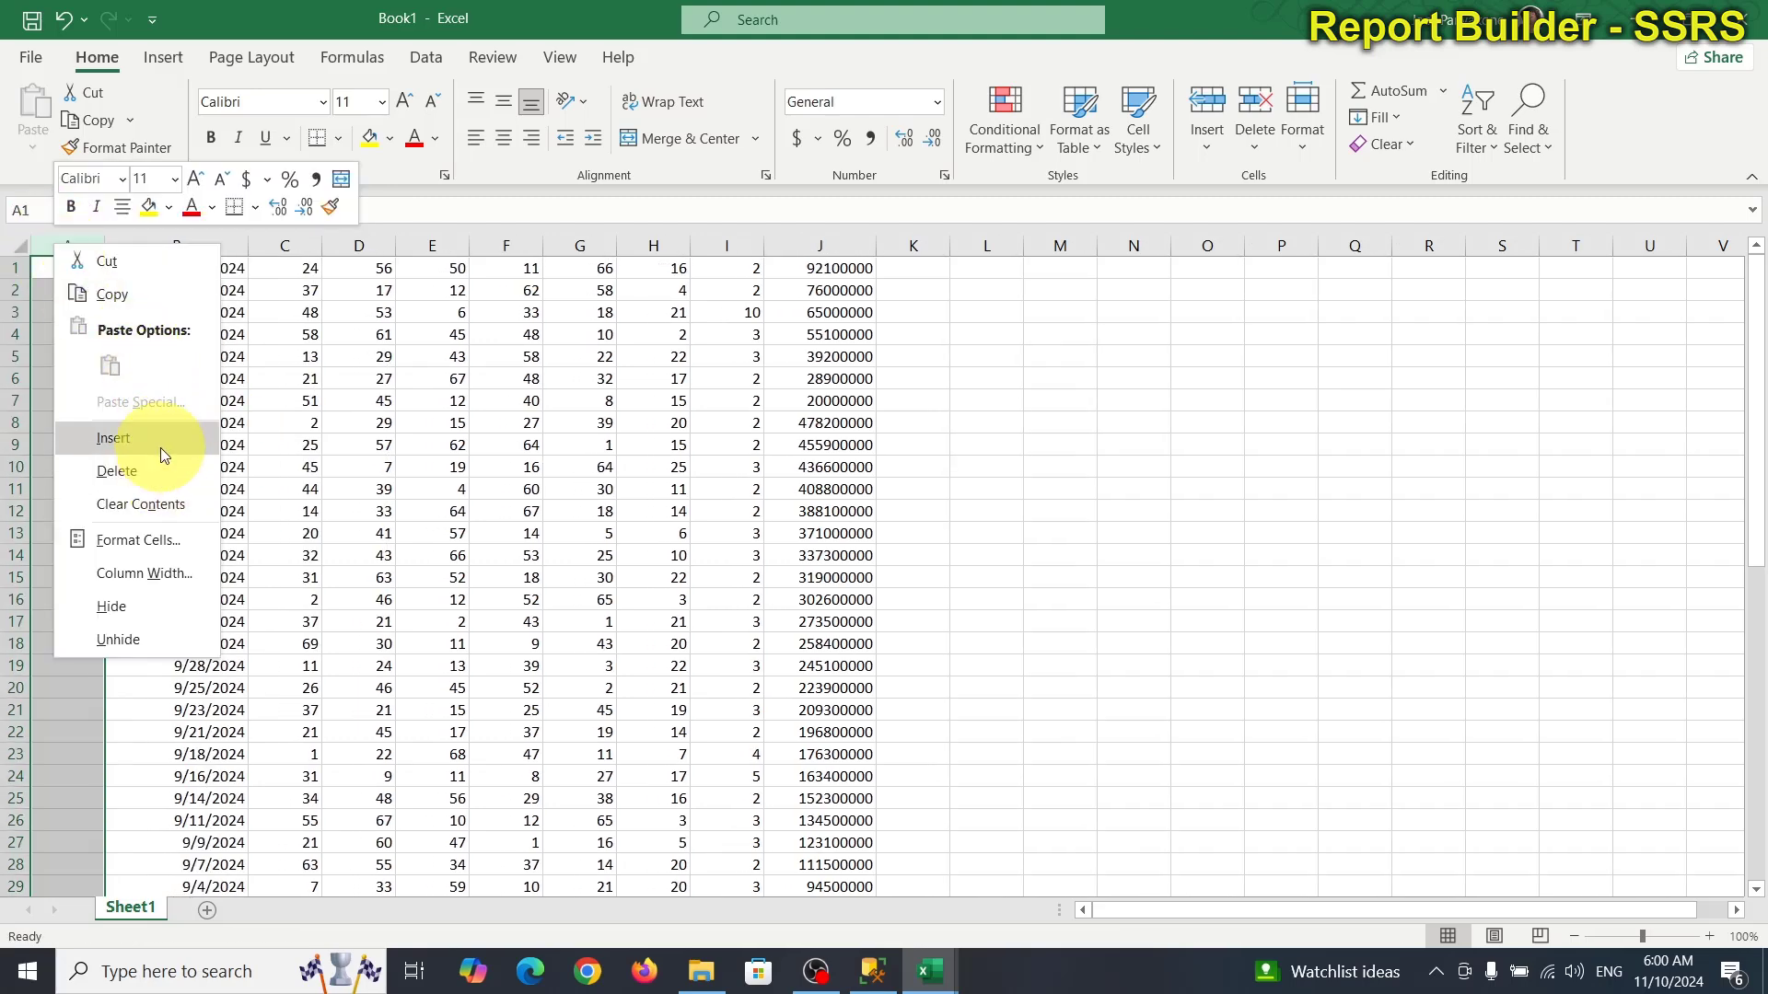
click(162, 449)
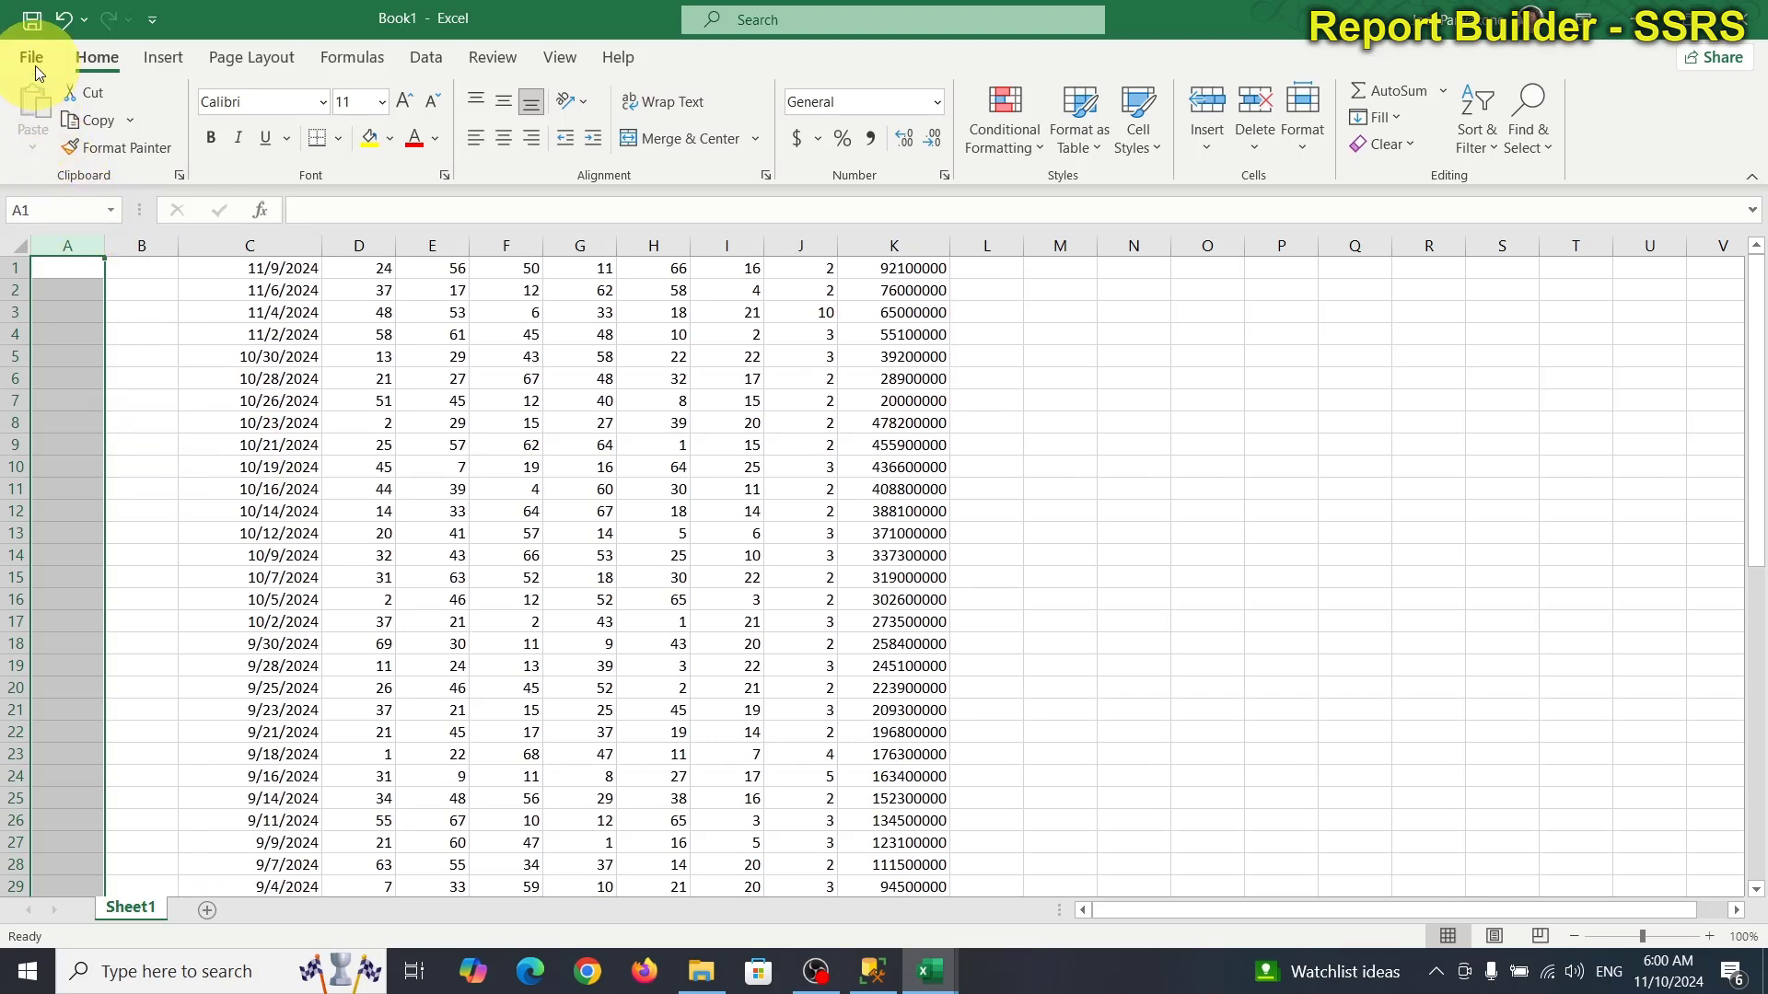
click(37, 66)
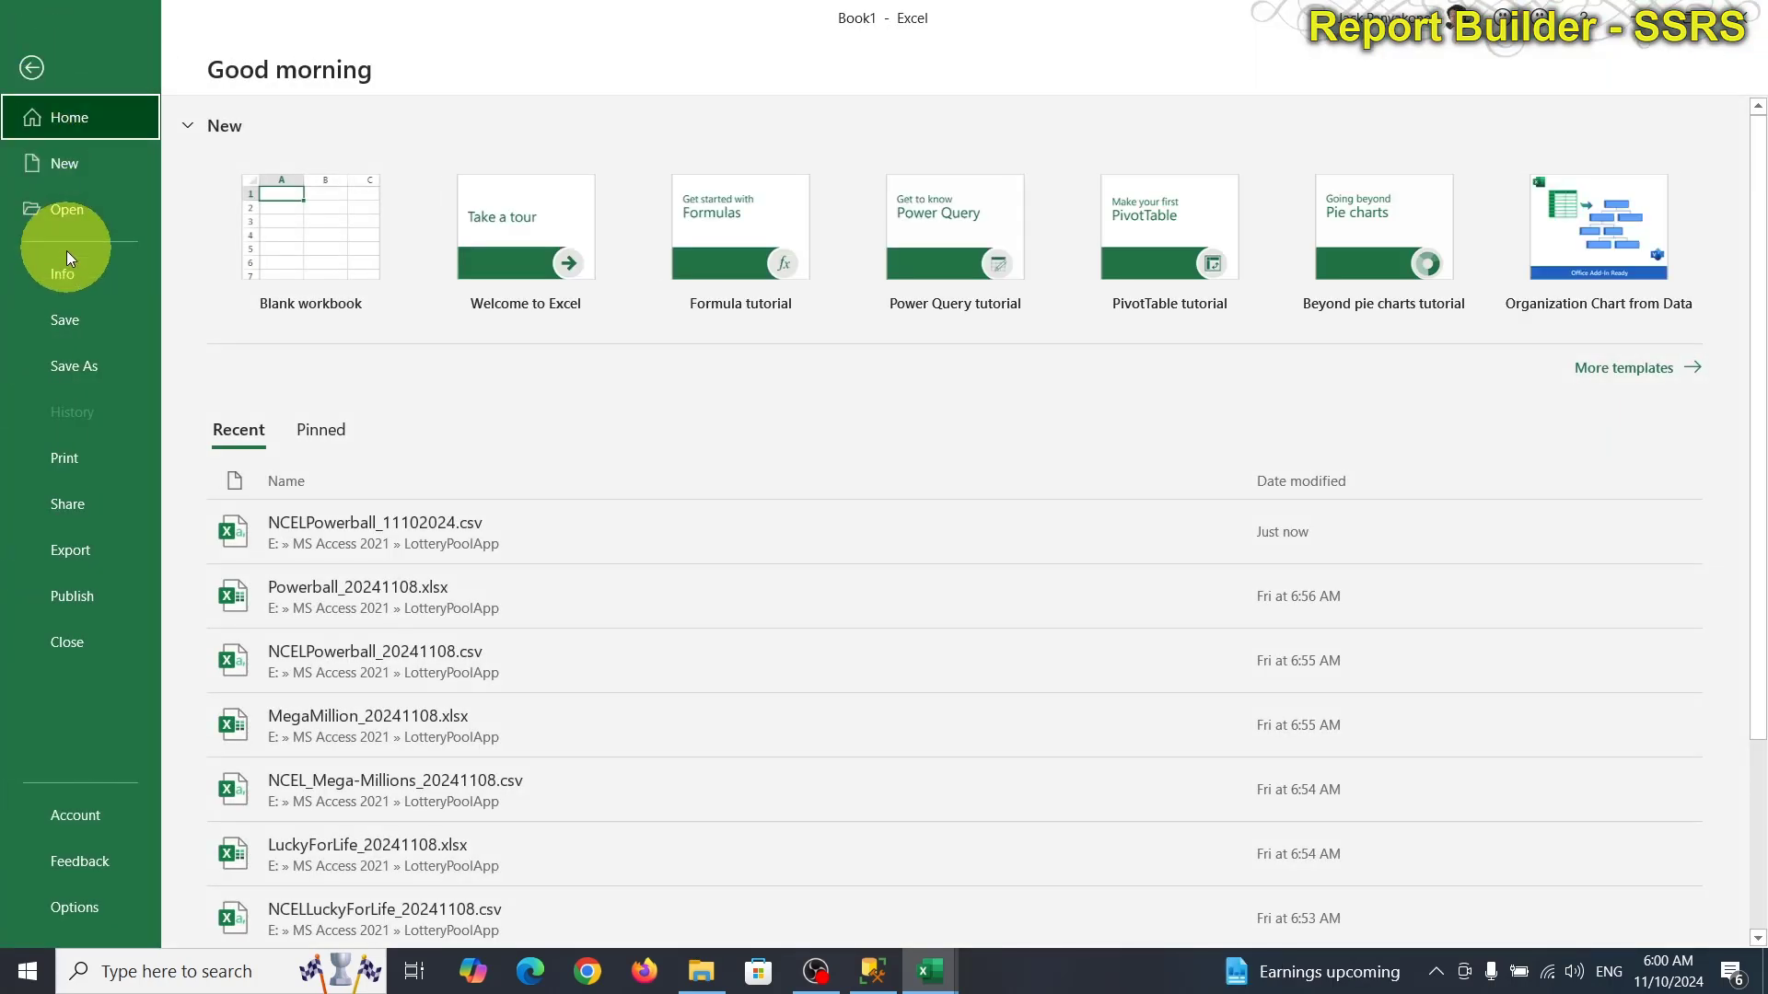
Save Book1 in LotteryPoolApp as NCELPowerball_11102024.xlsx.
click(80, 366)
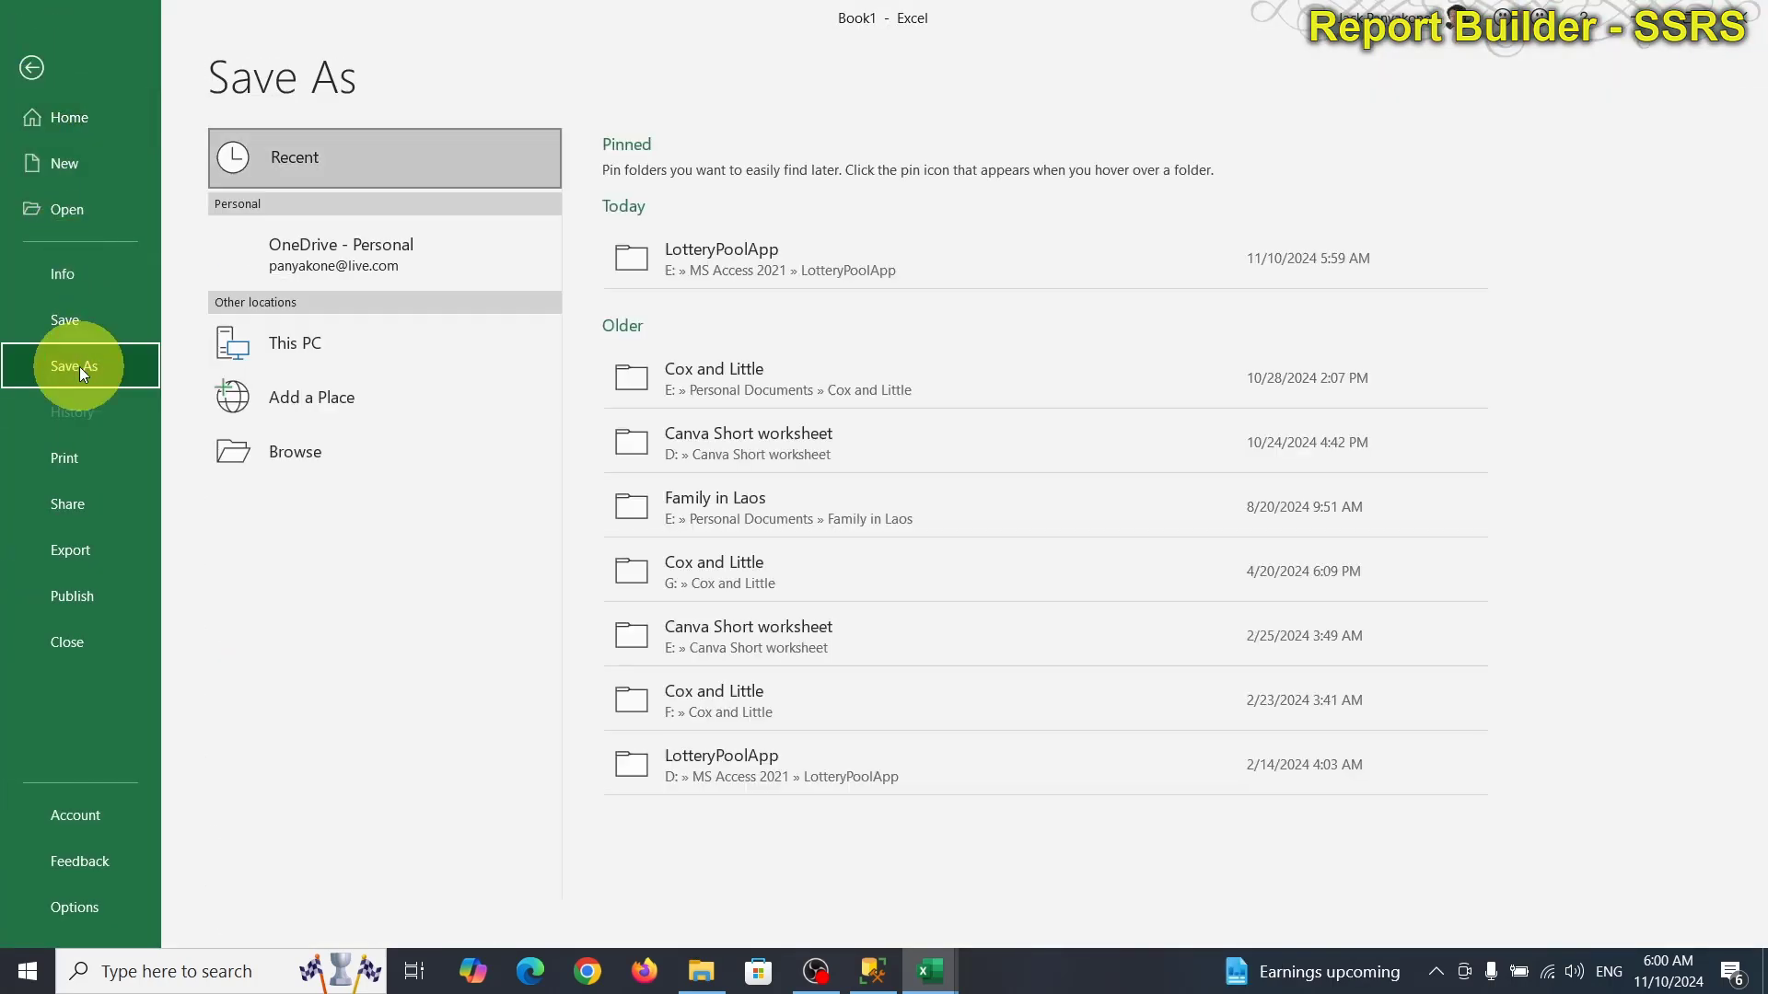
click(775, 253)
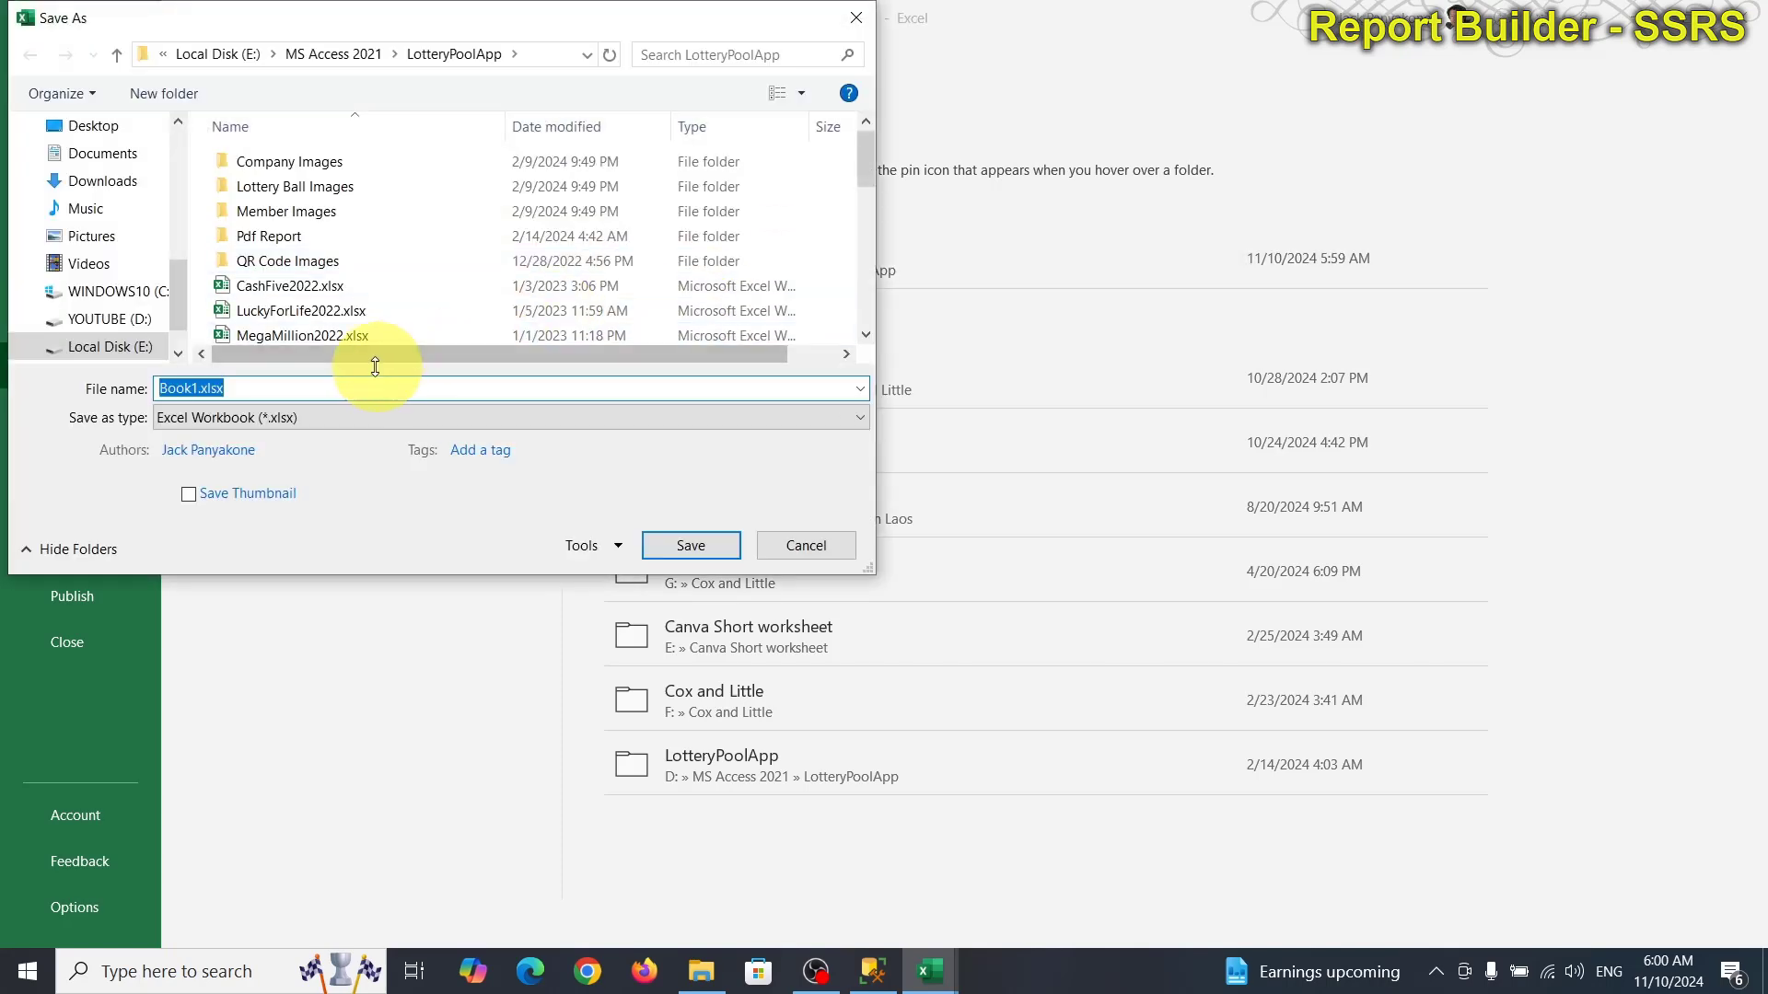
scroll(361, 313, down, 1)
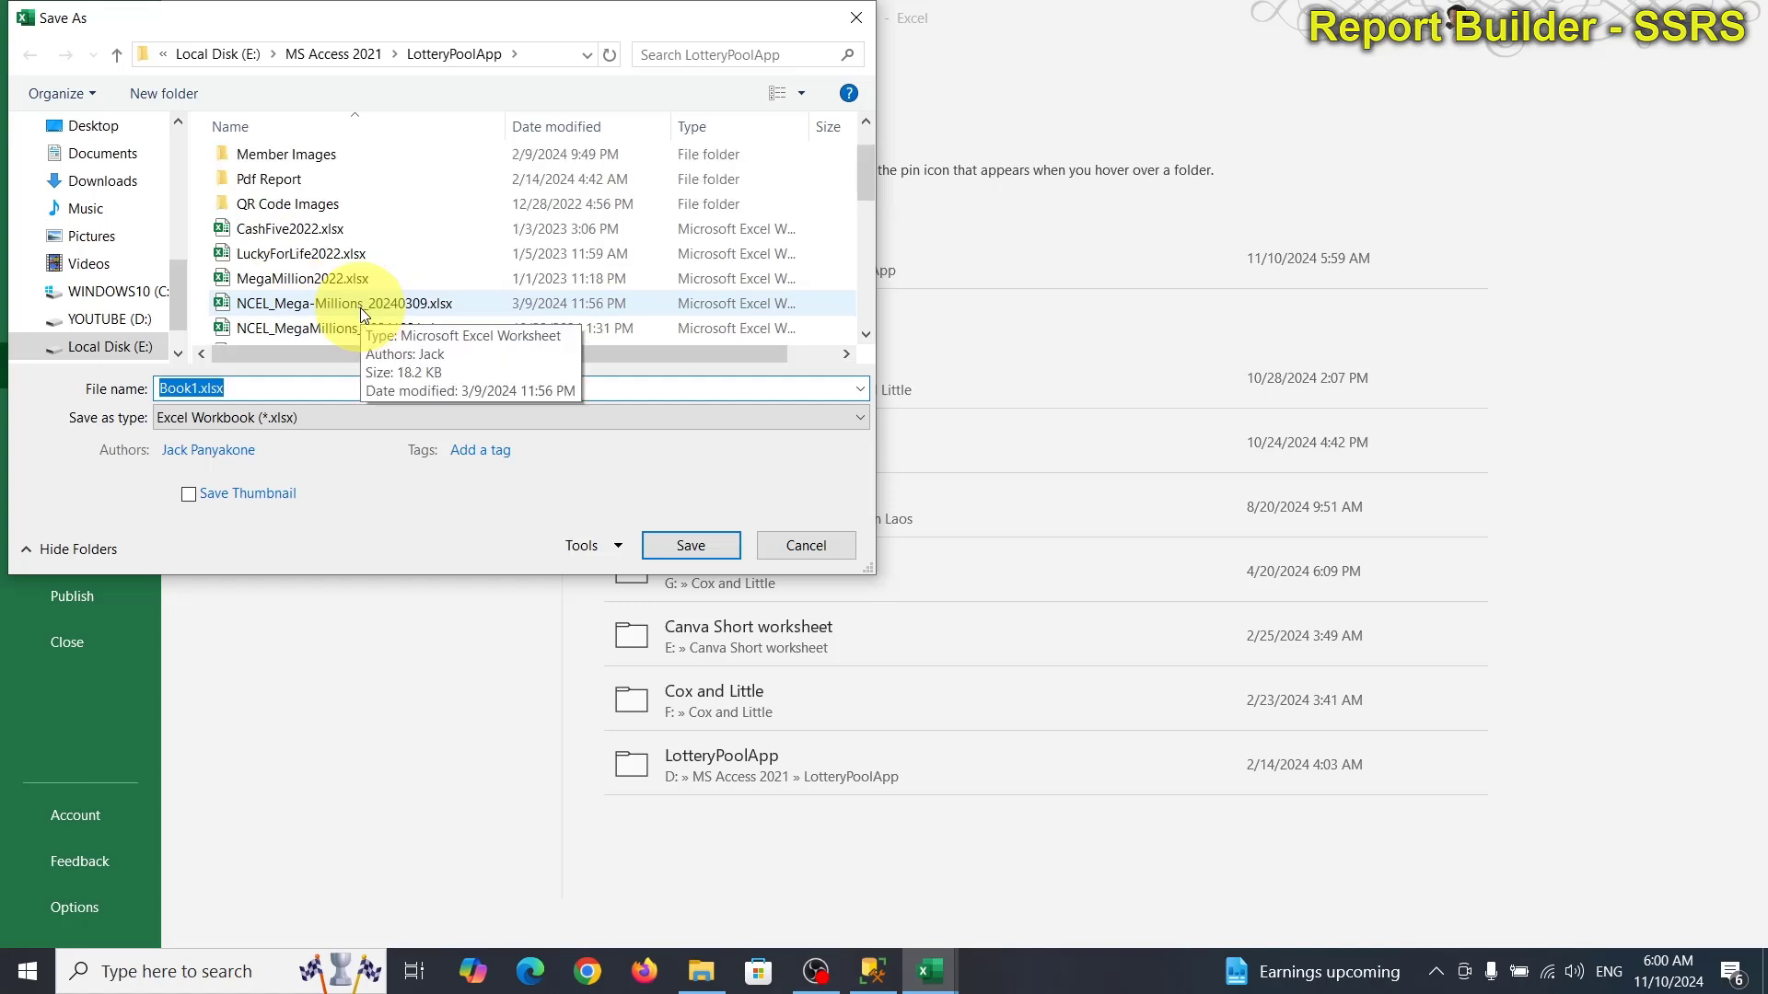
click(568, 124)
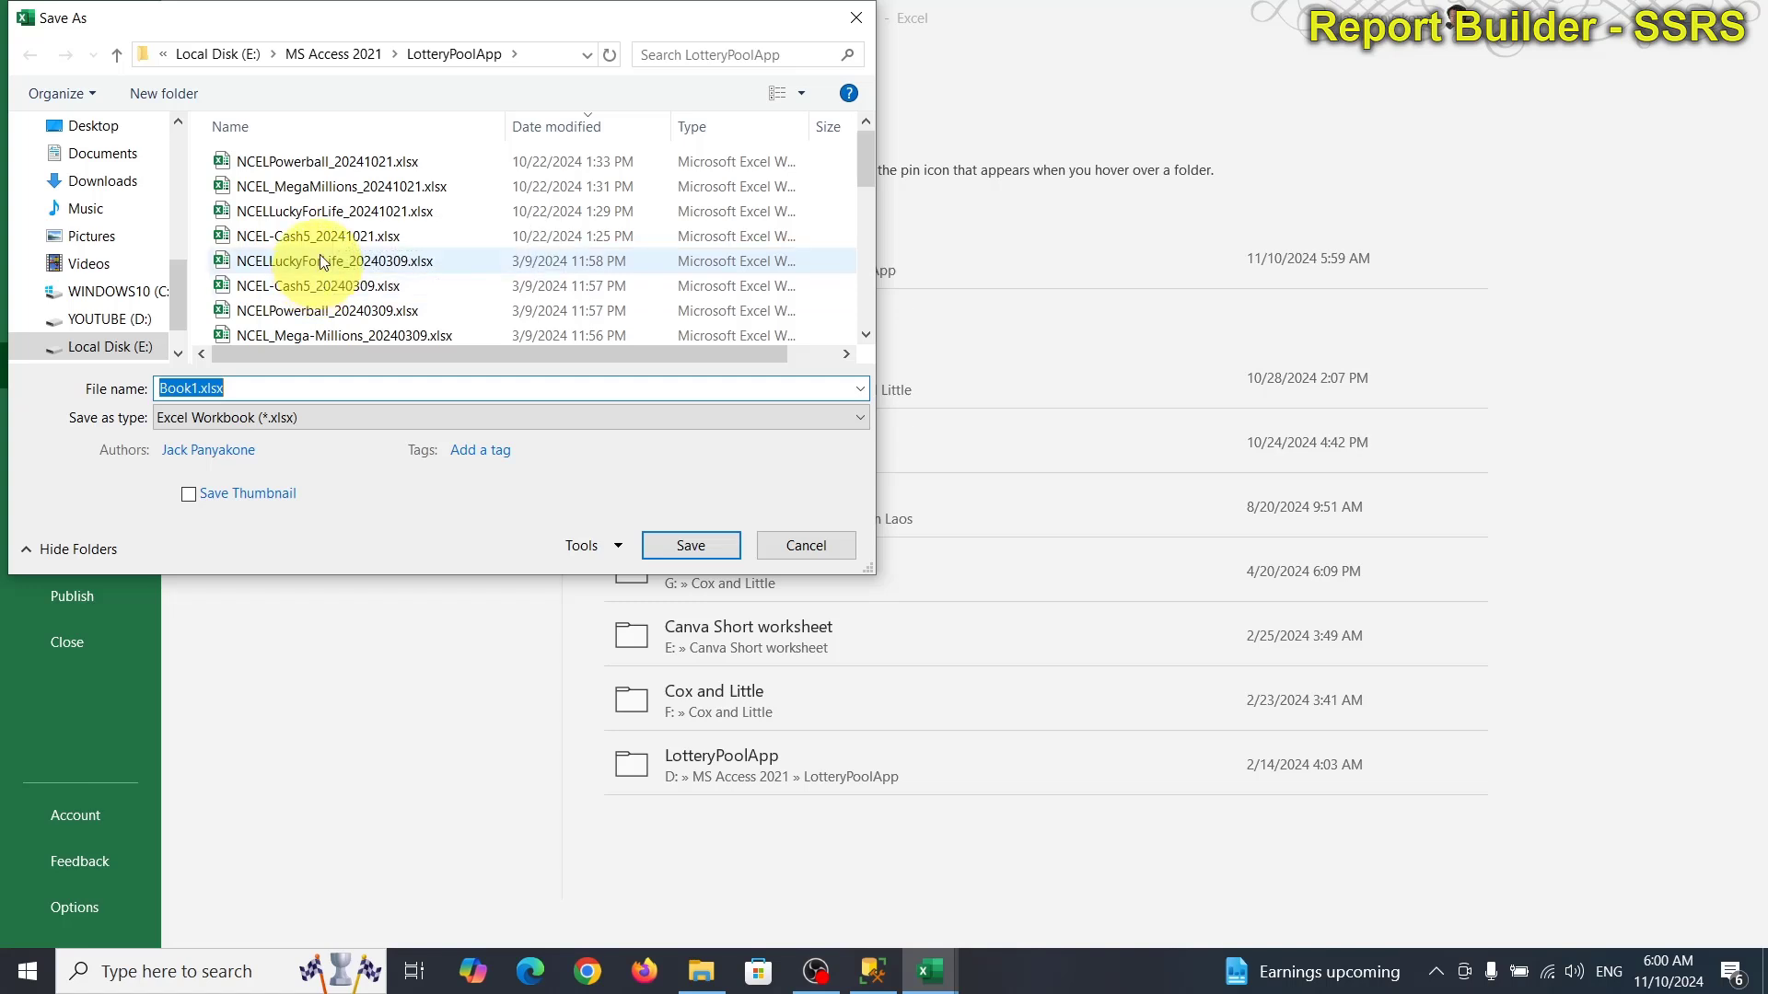
click(328, 163)
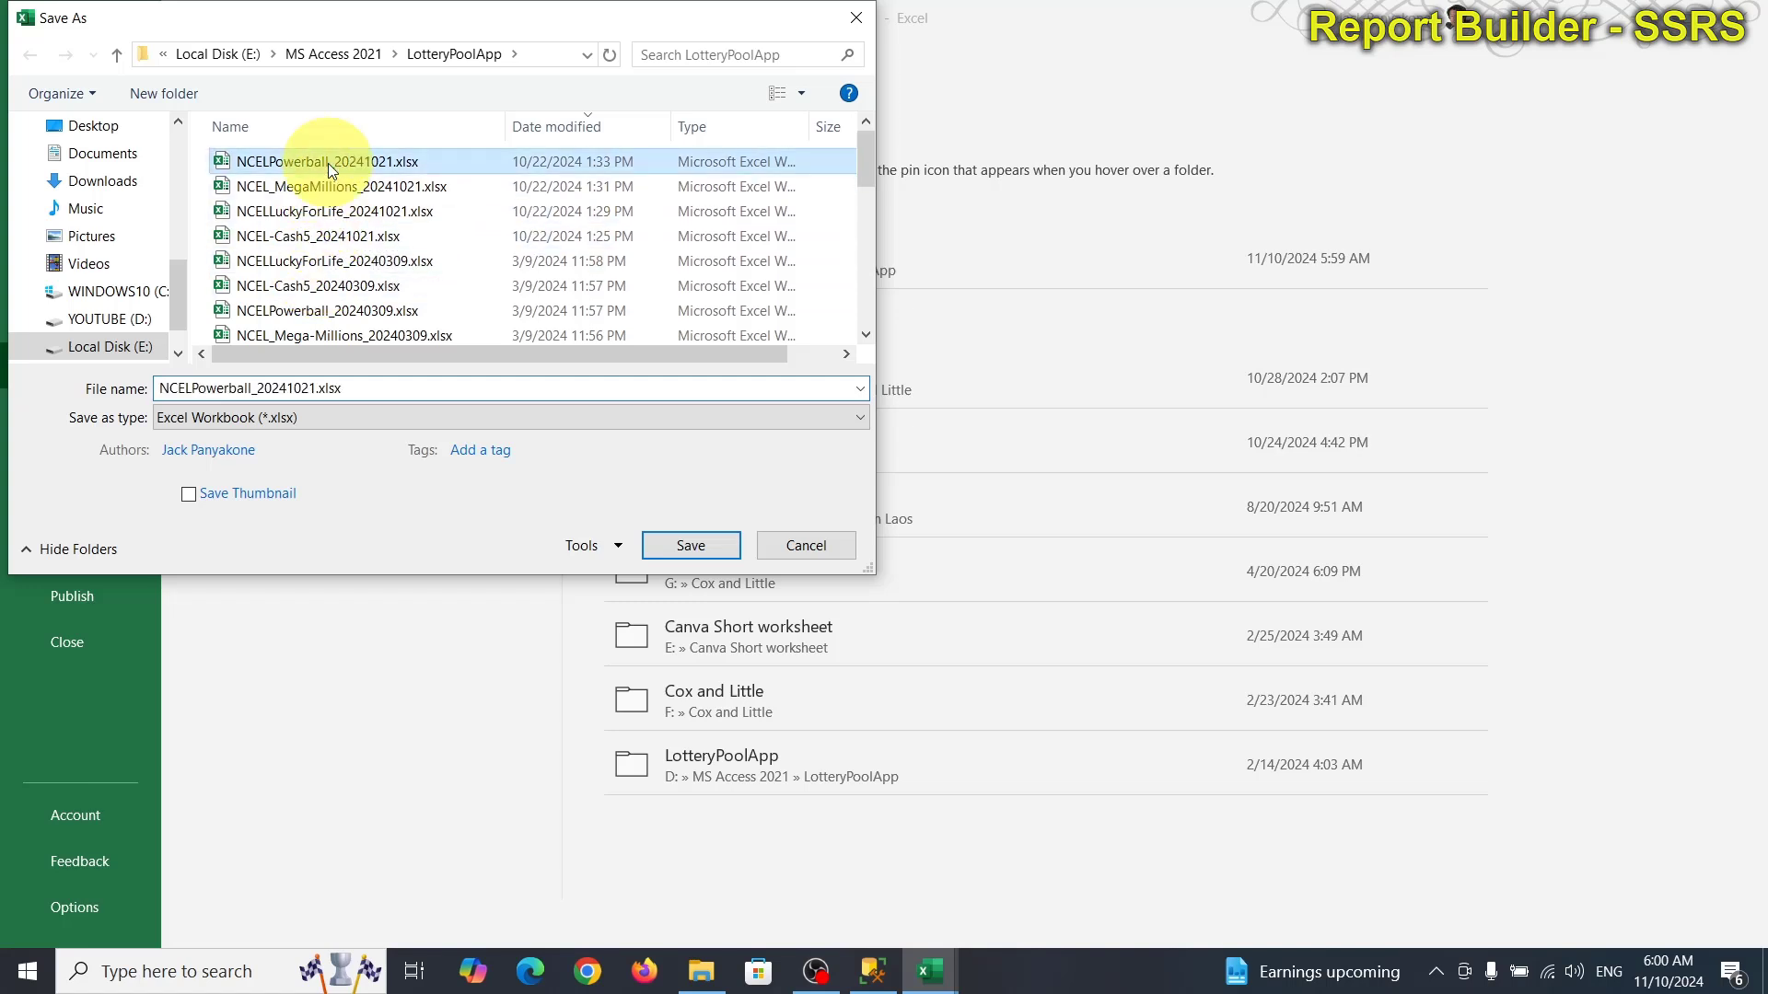
click(318, 389)
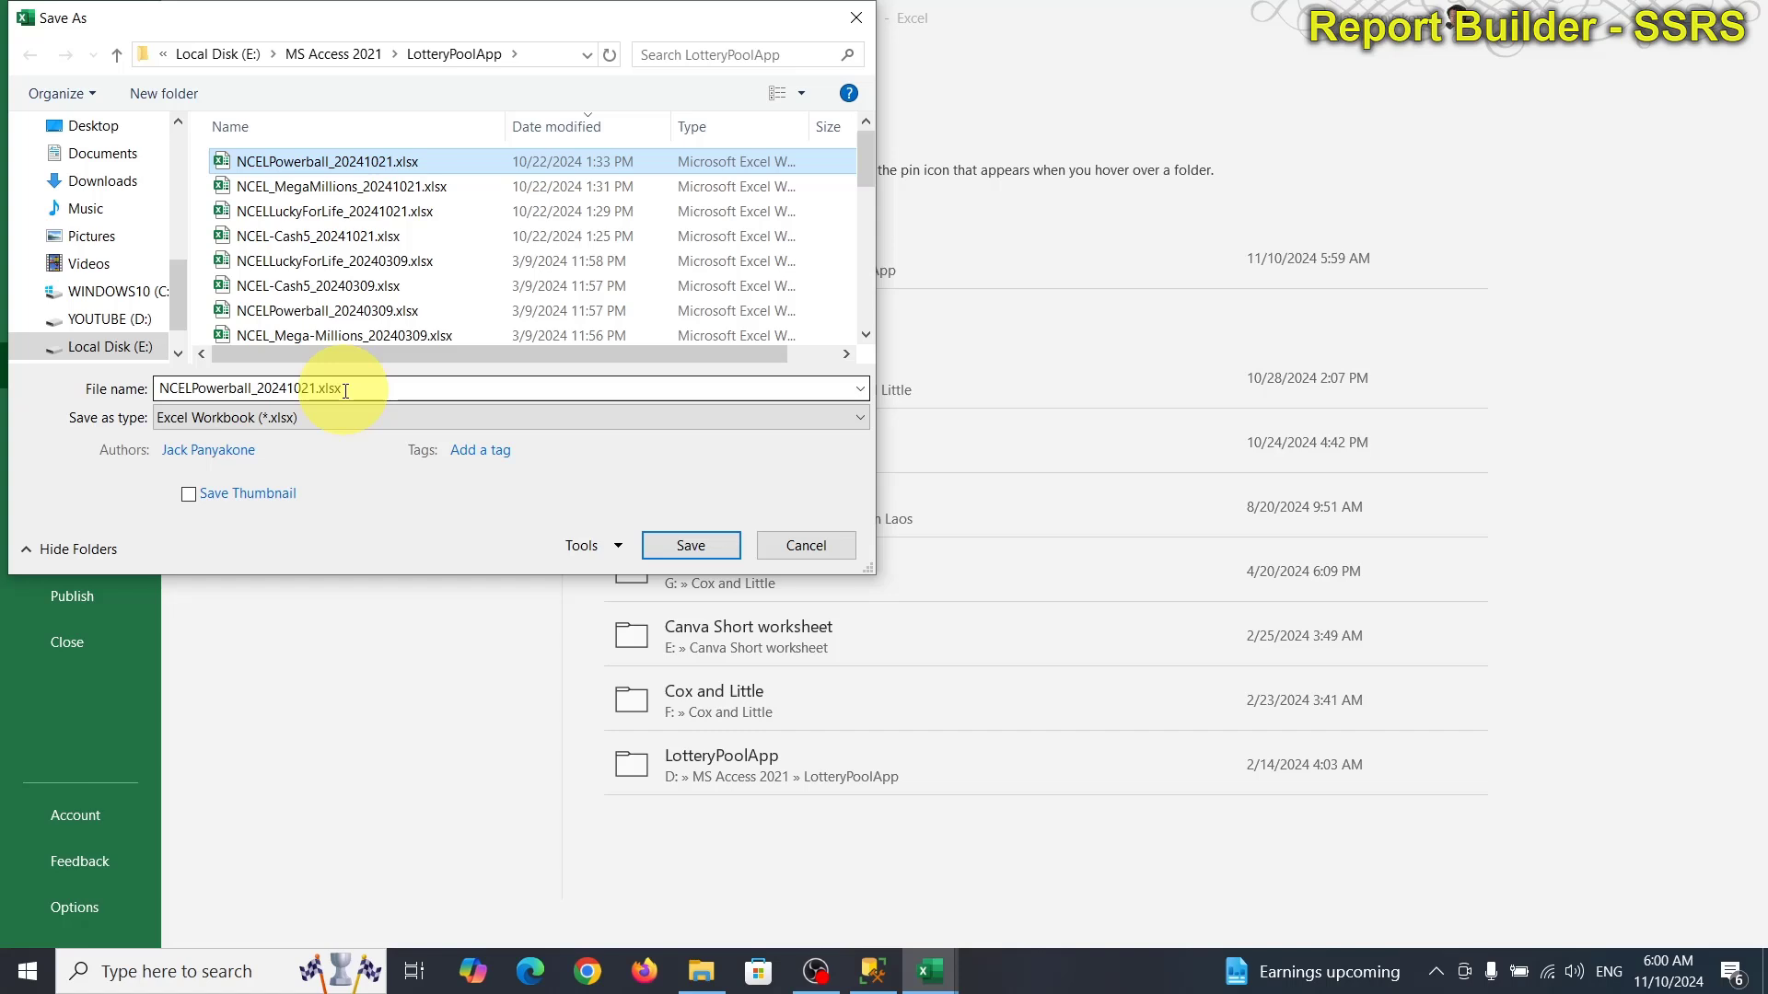
click(672, 550)
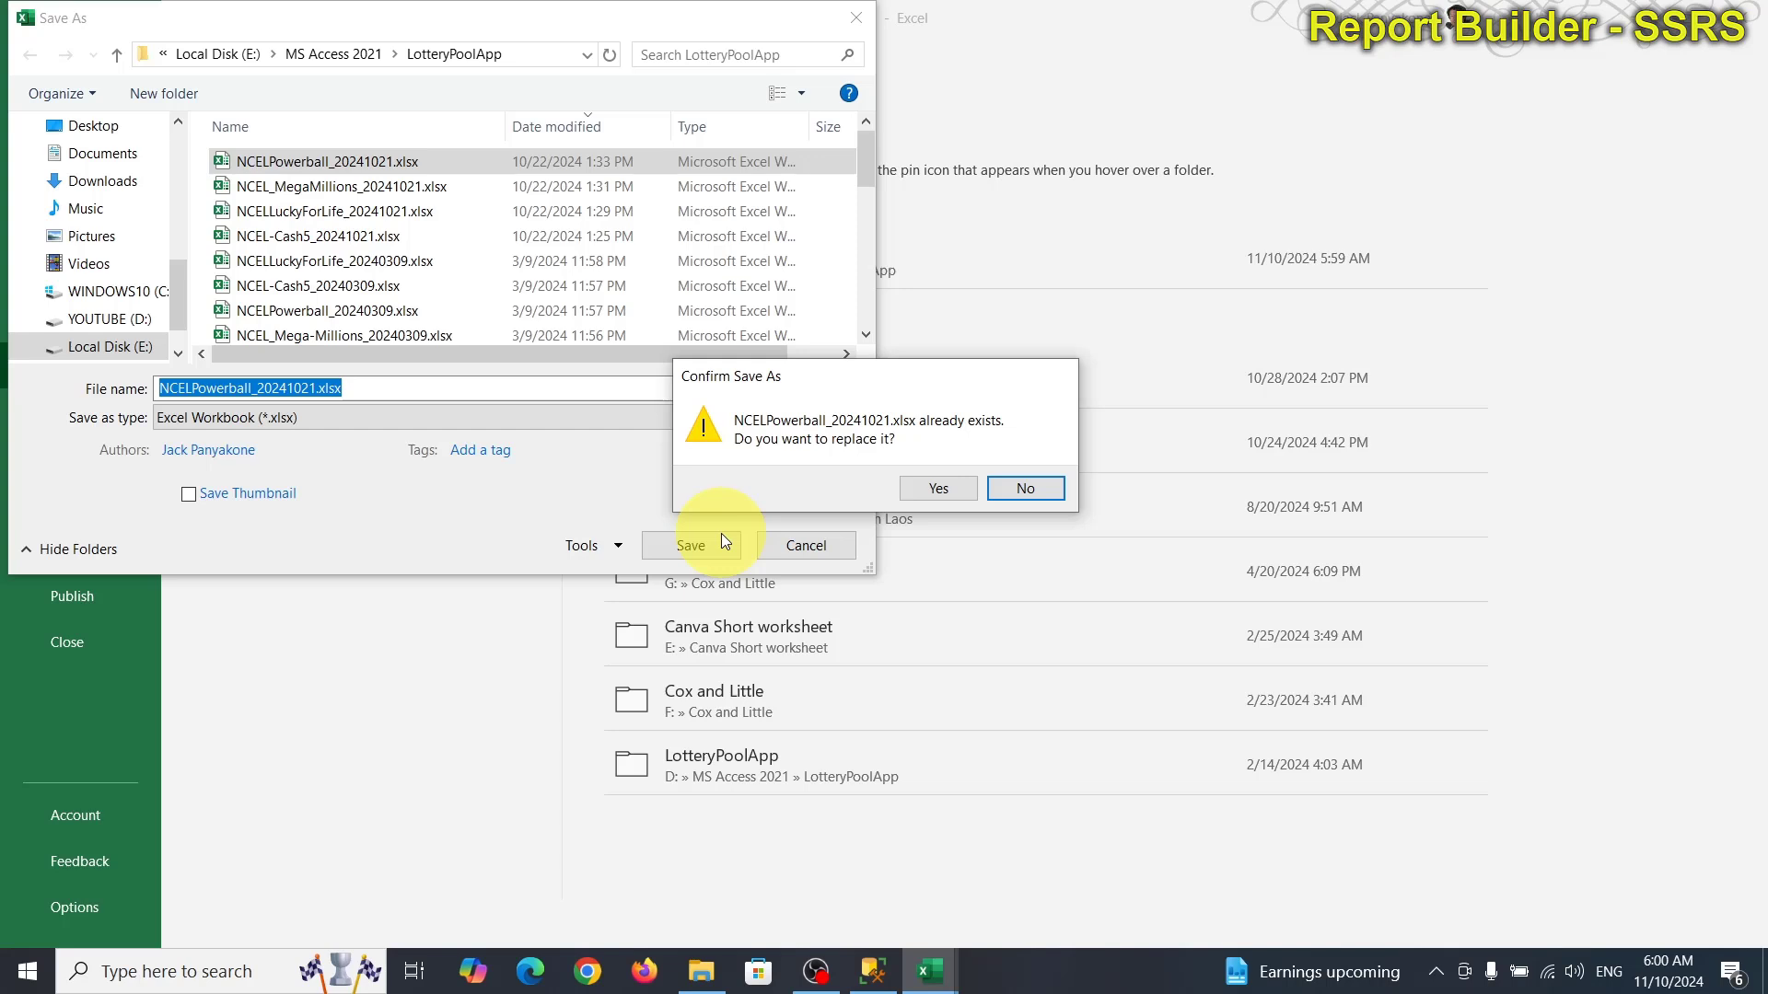
click(1024, 490)
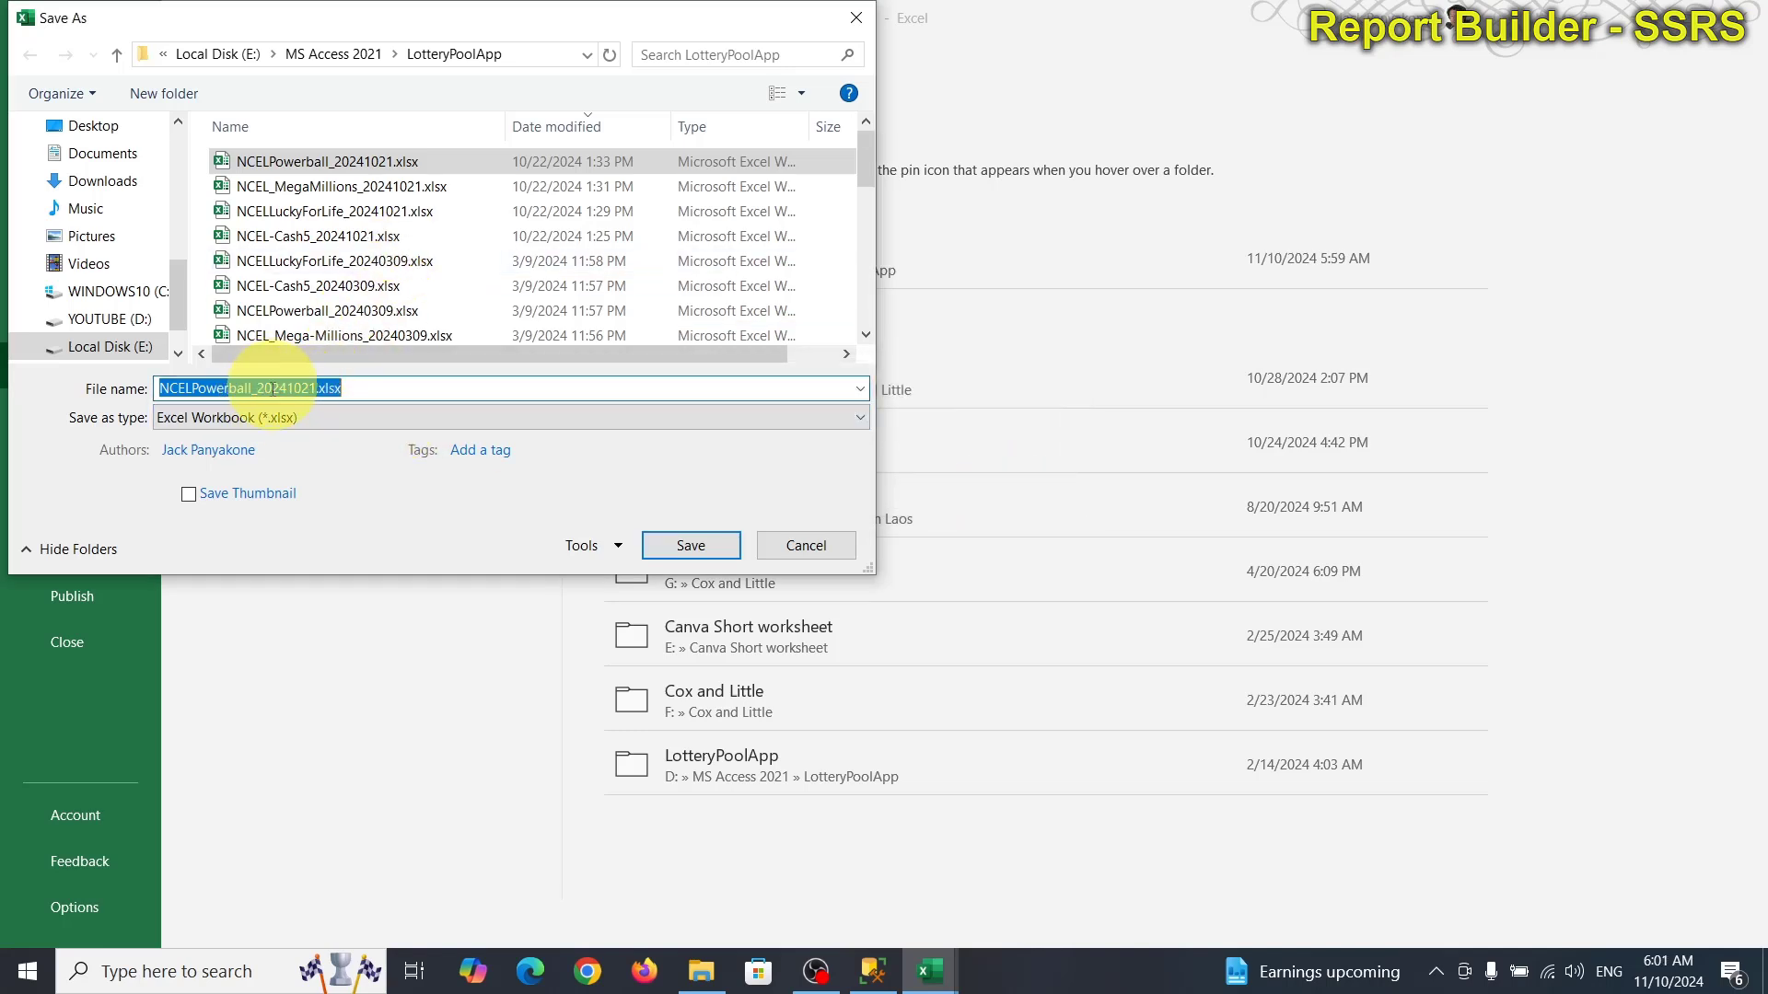
drag(257, 388, 311, 387)
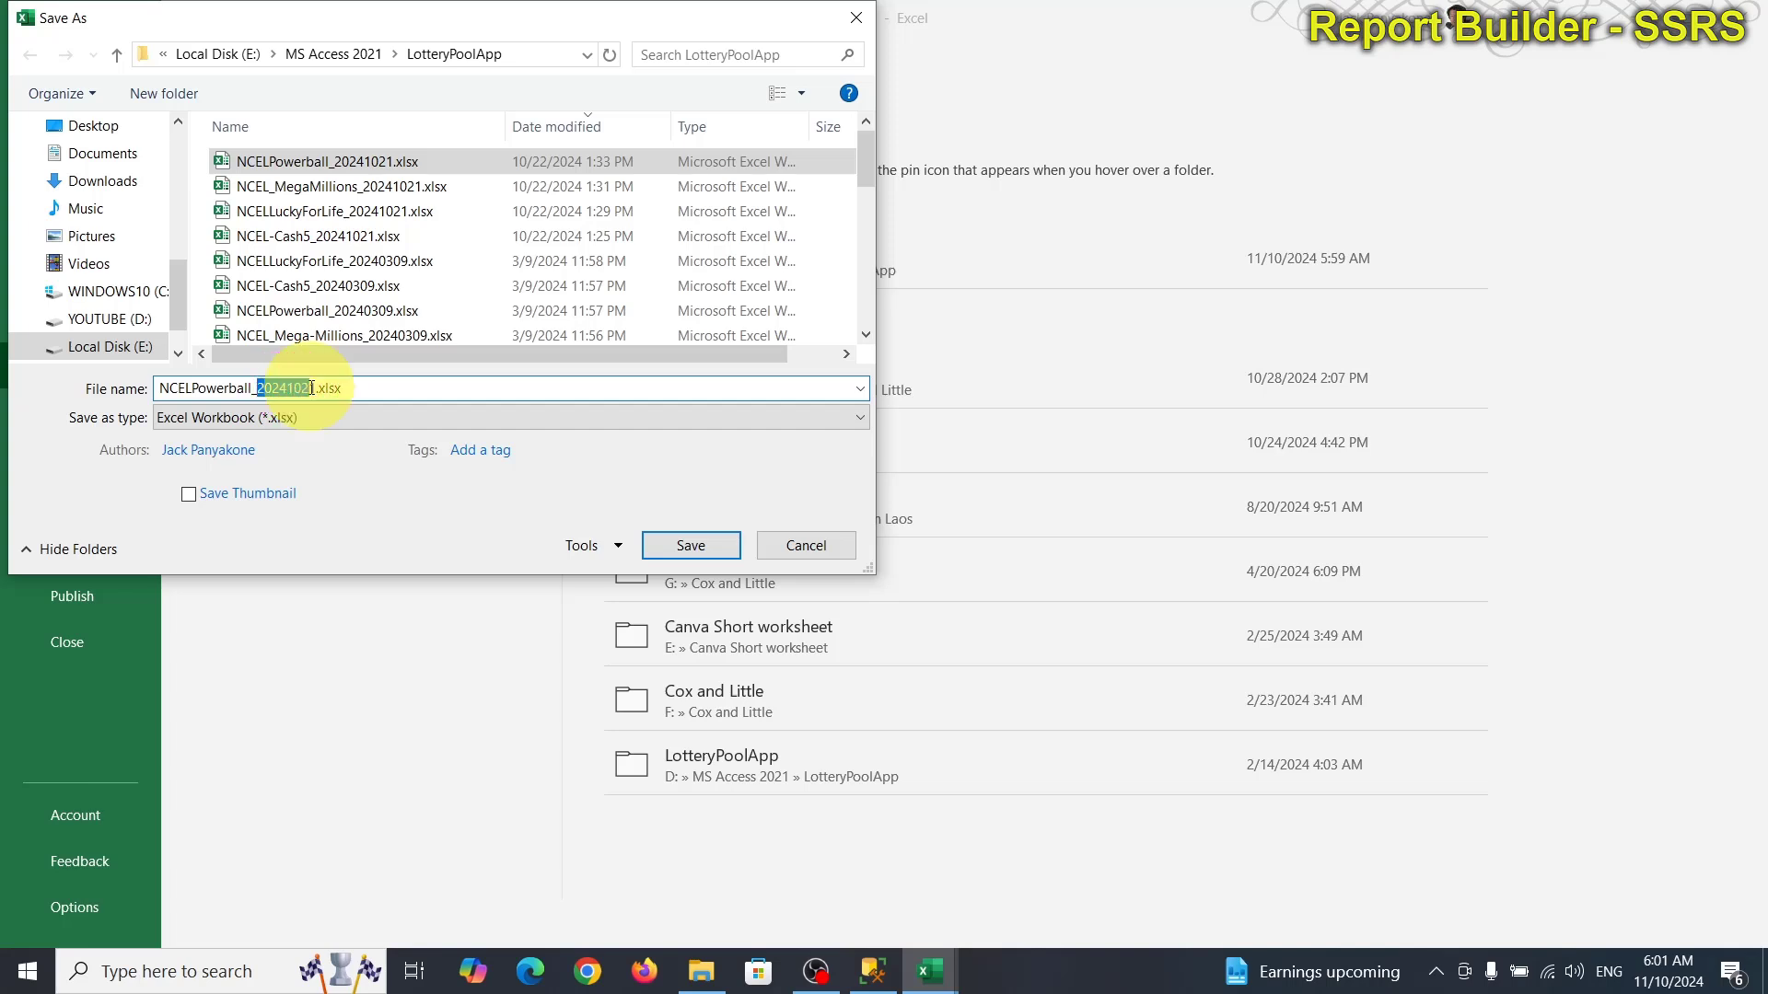
key(BackSpace)
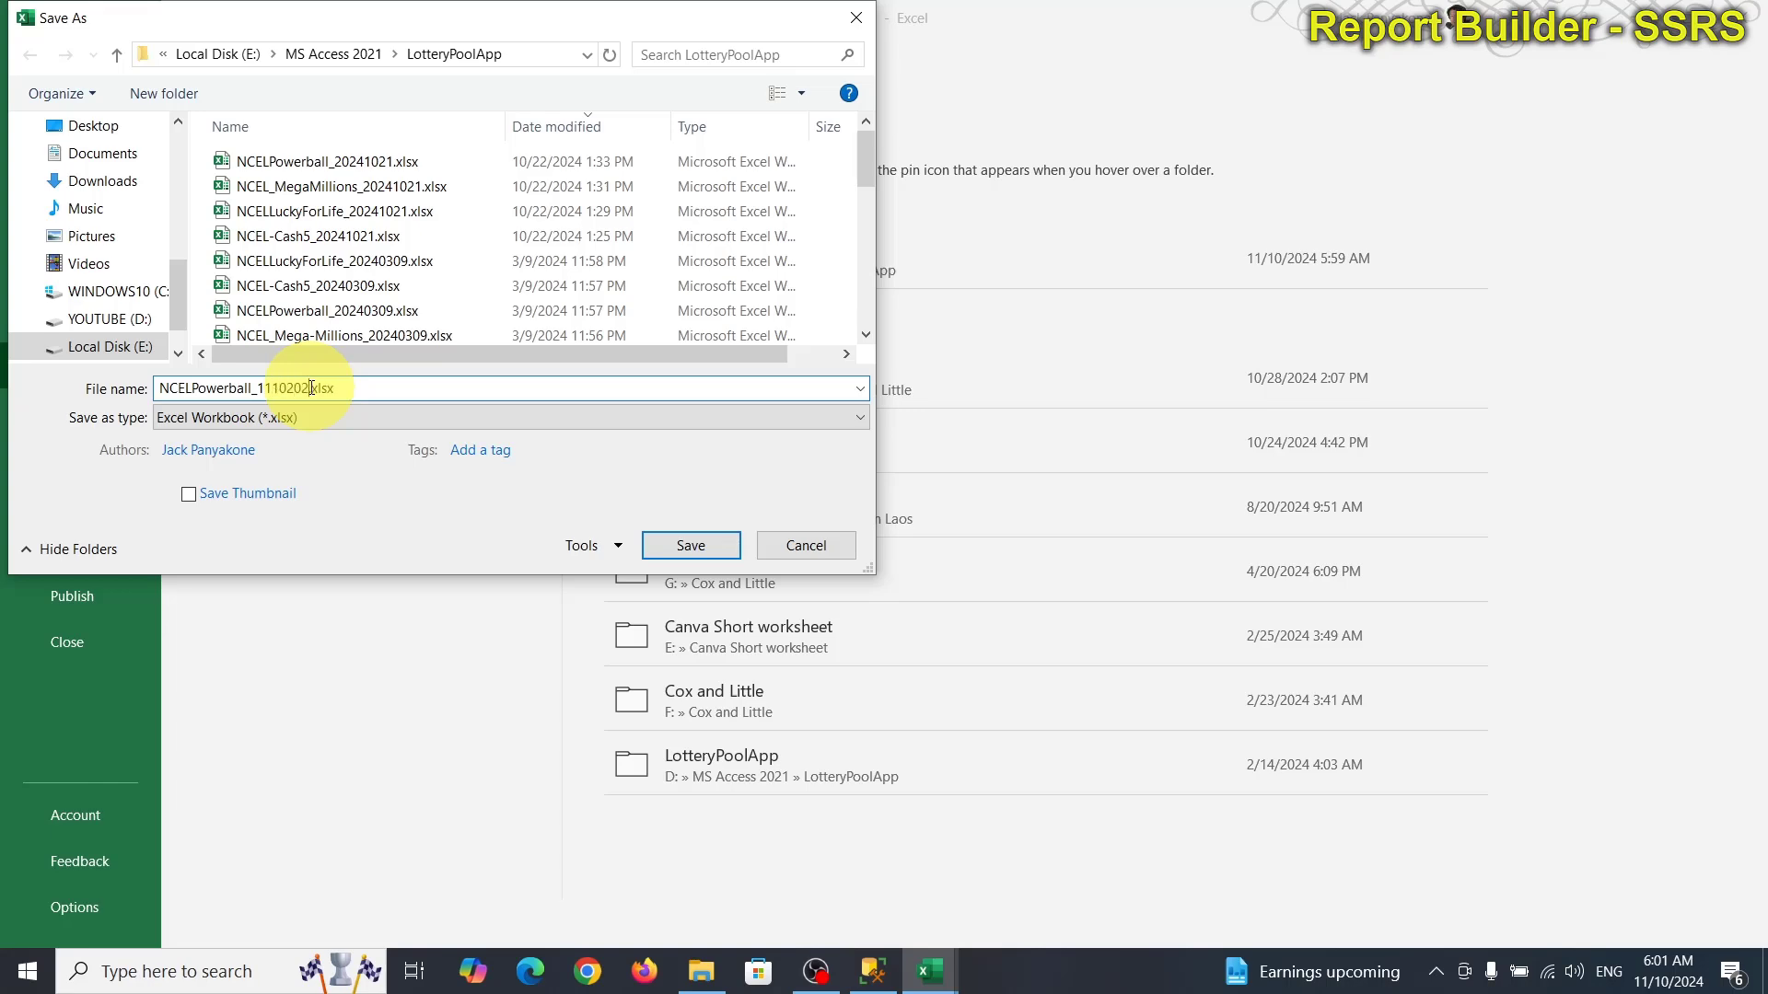
key(Return)
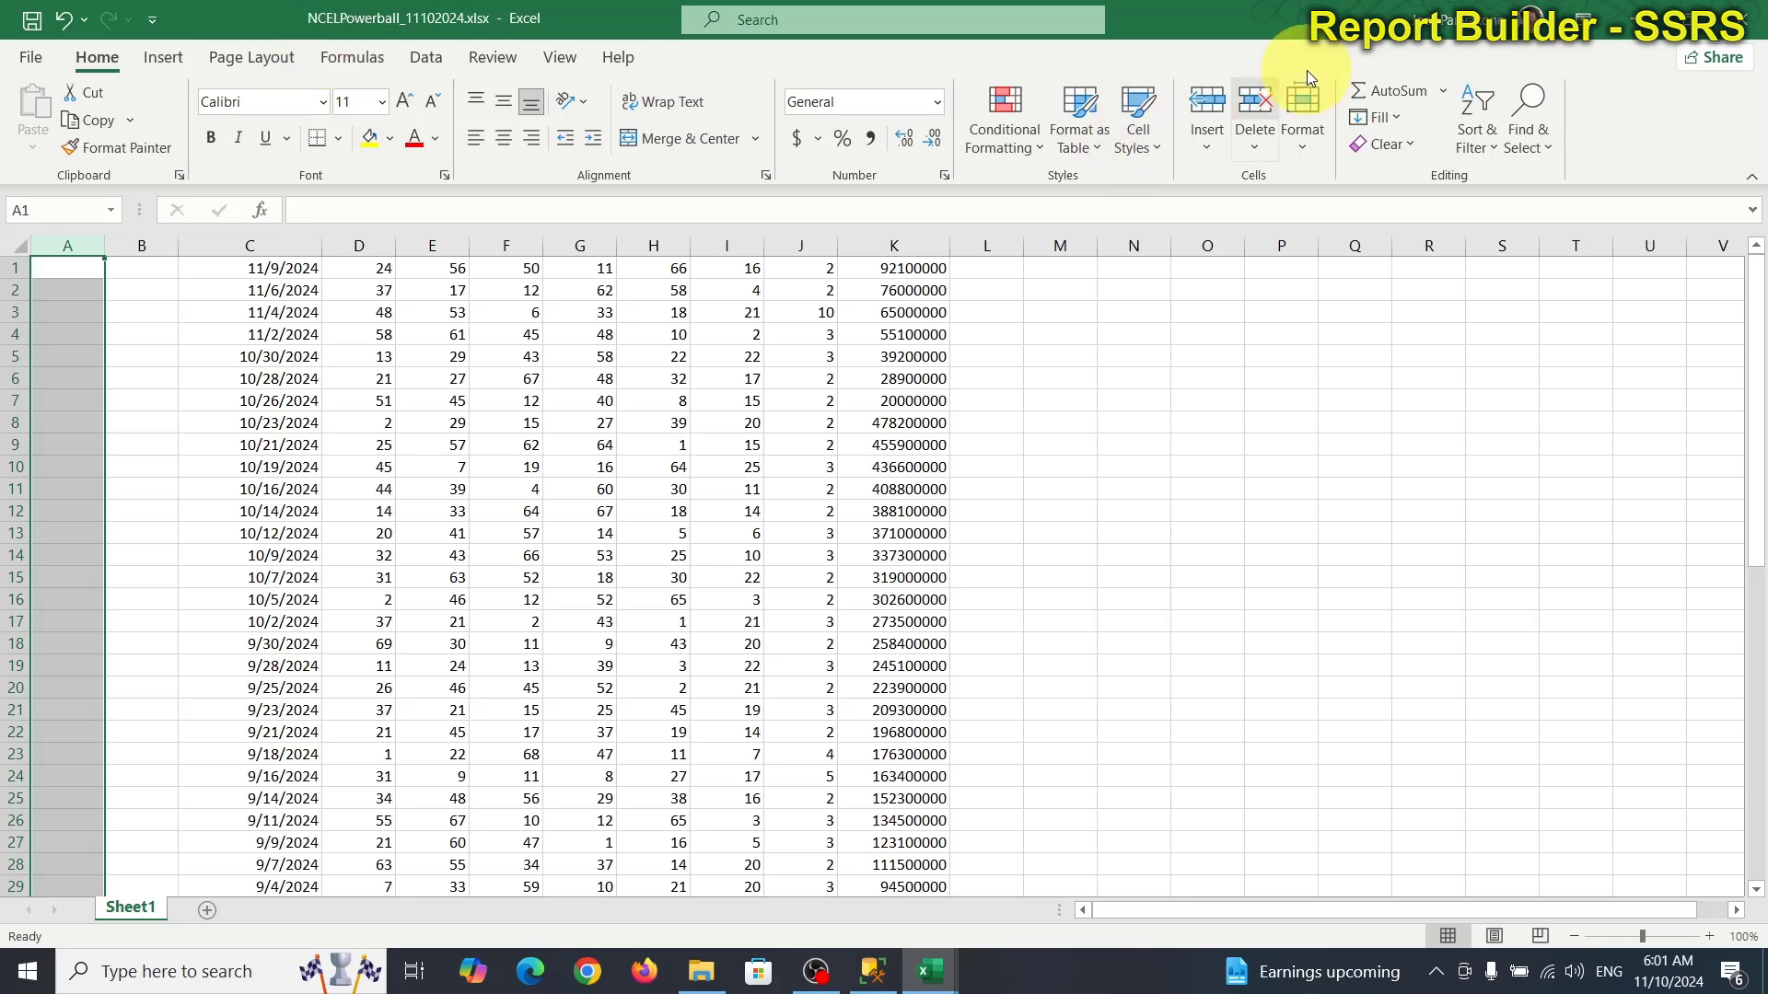
Close the Powerball csv workbook without saving changes.
click(1749, 34)
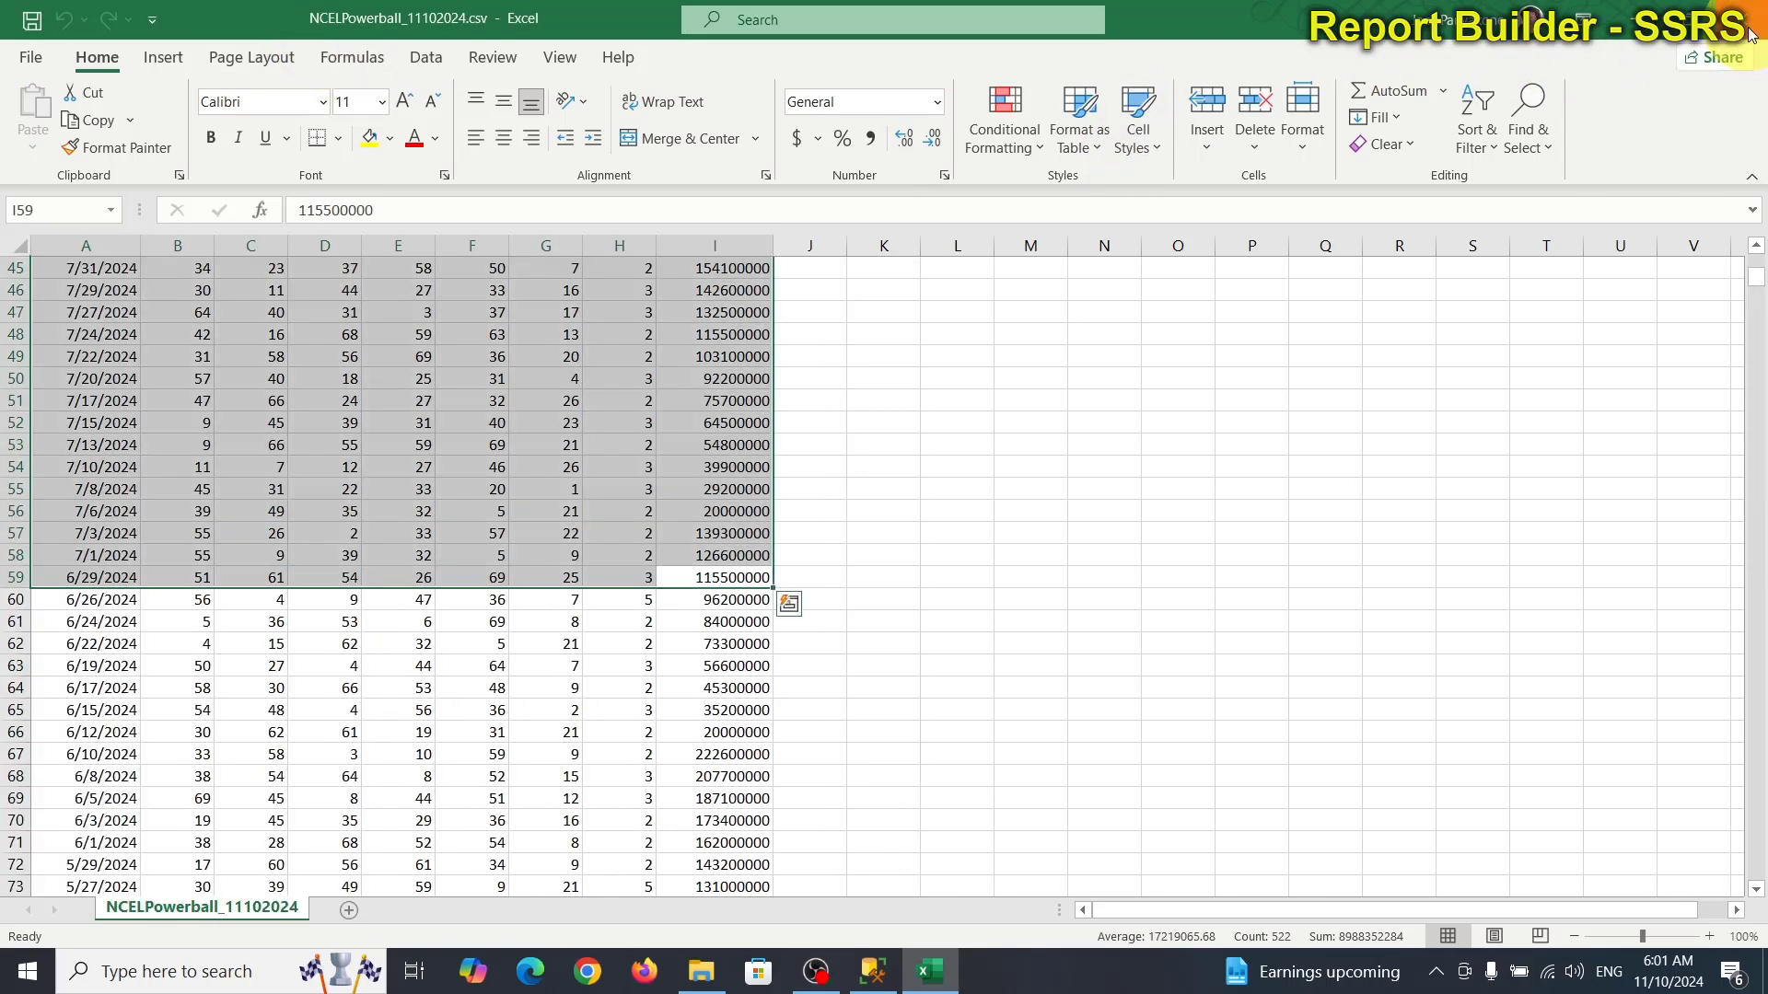
click(1748, 33)
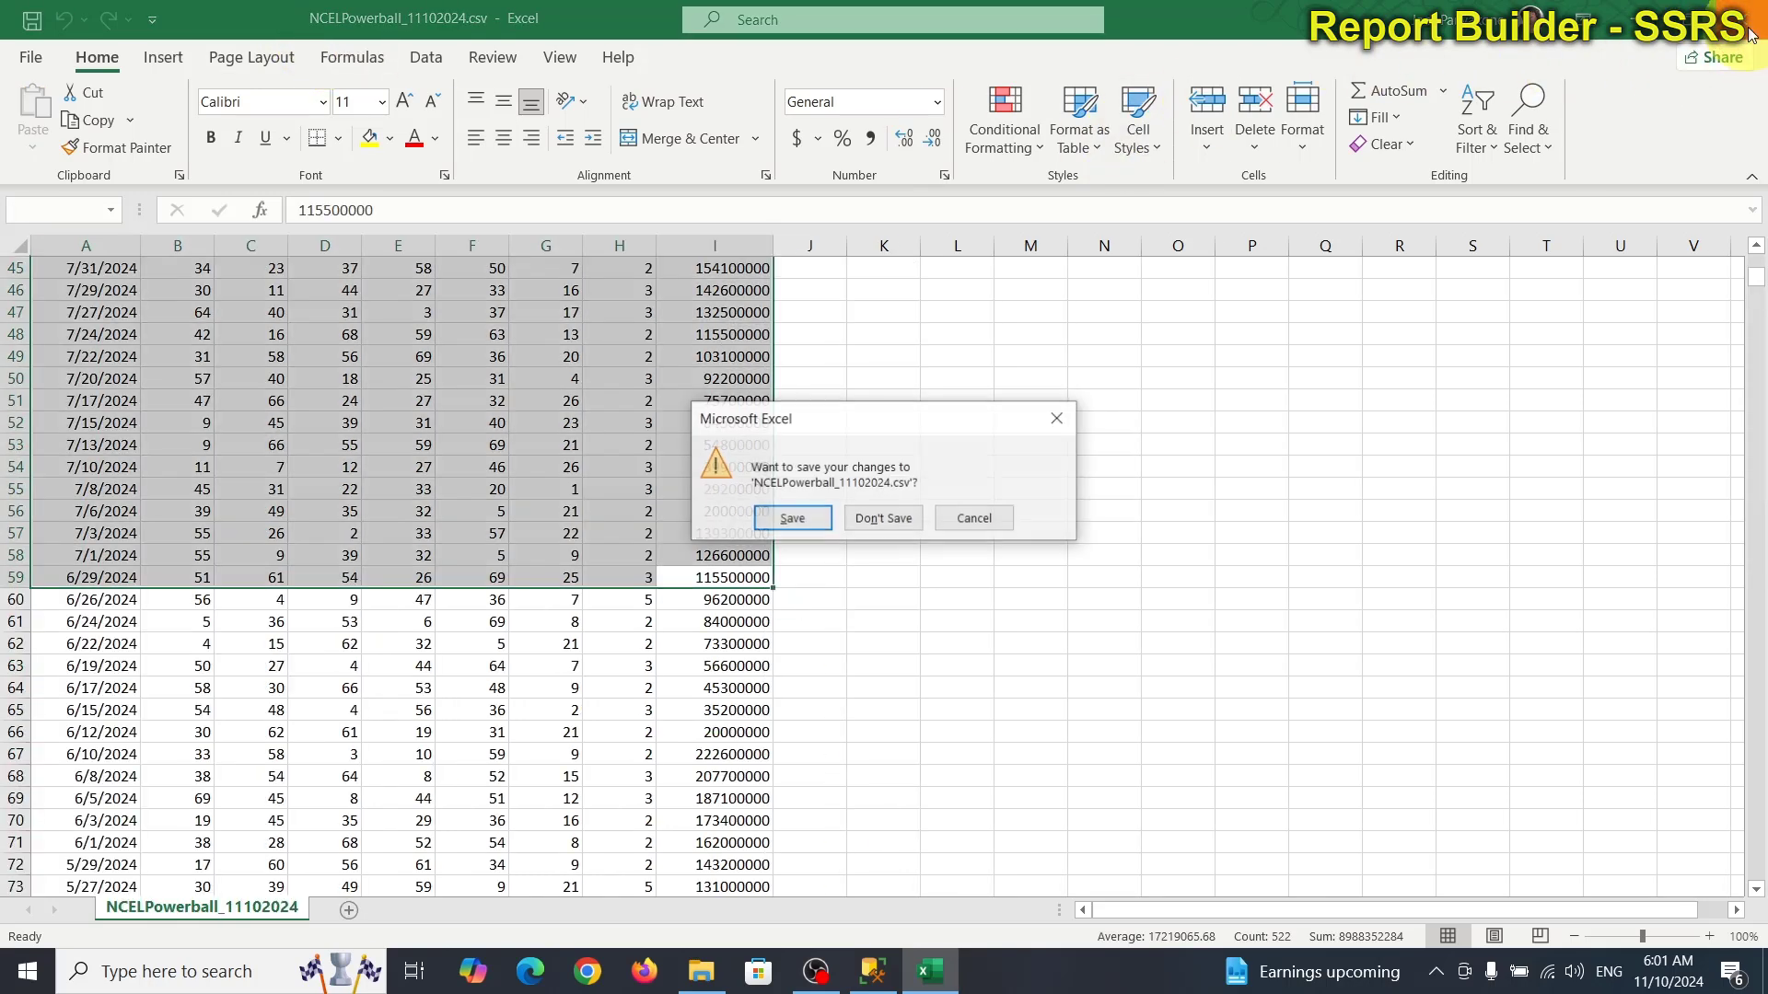
click(886, 520)
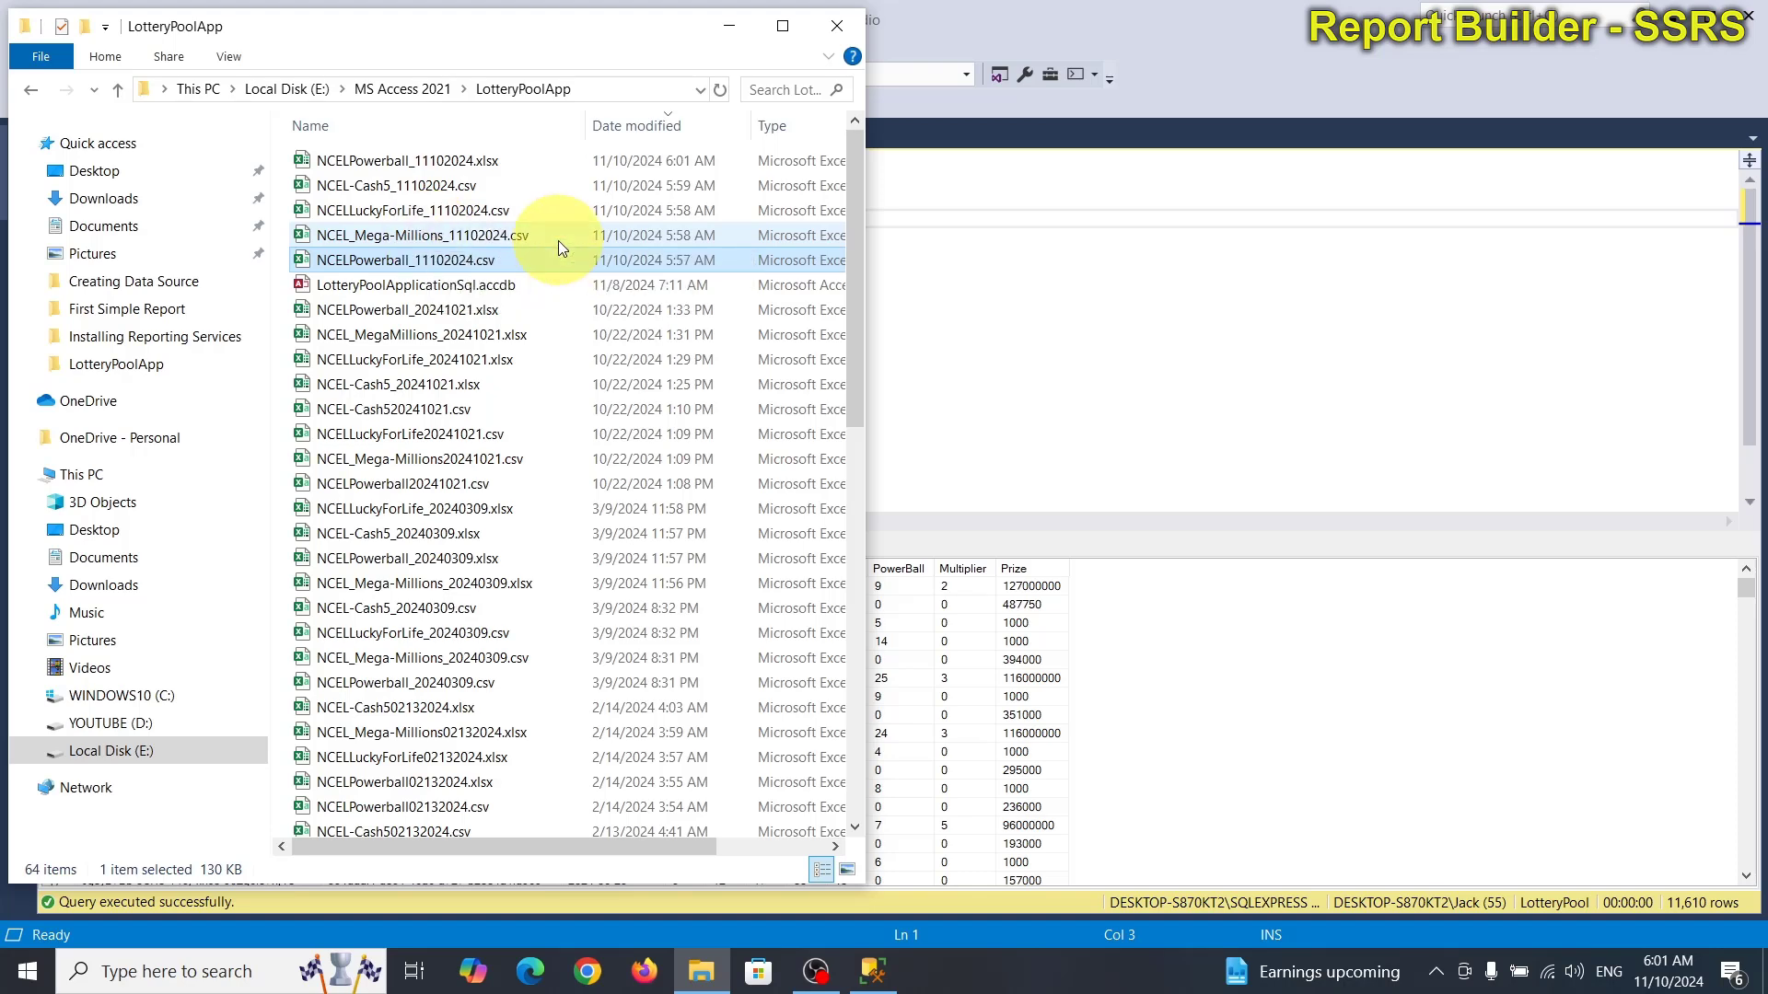
Open NCEL_Mega-Millions_11102024.csv, widen its Date column, and select draw rows 2 through 40.
double_click(384, 240)
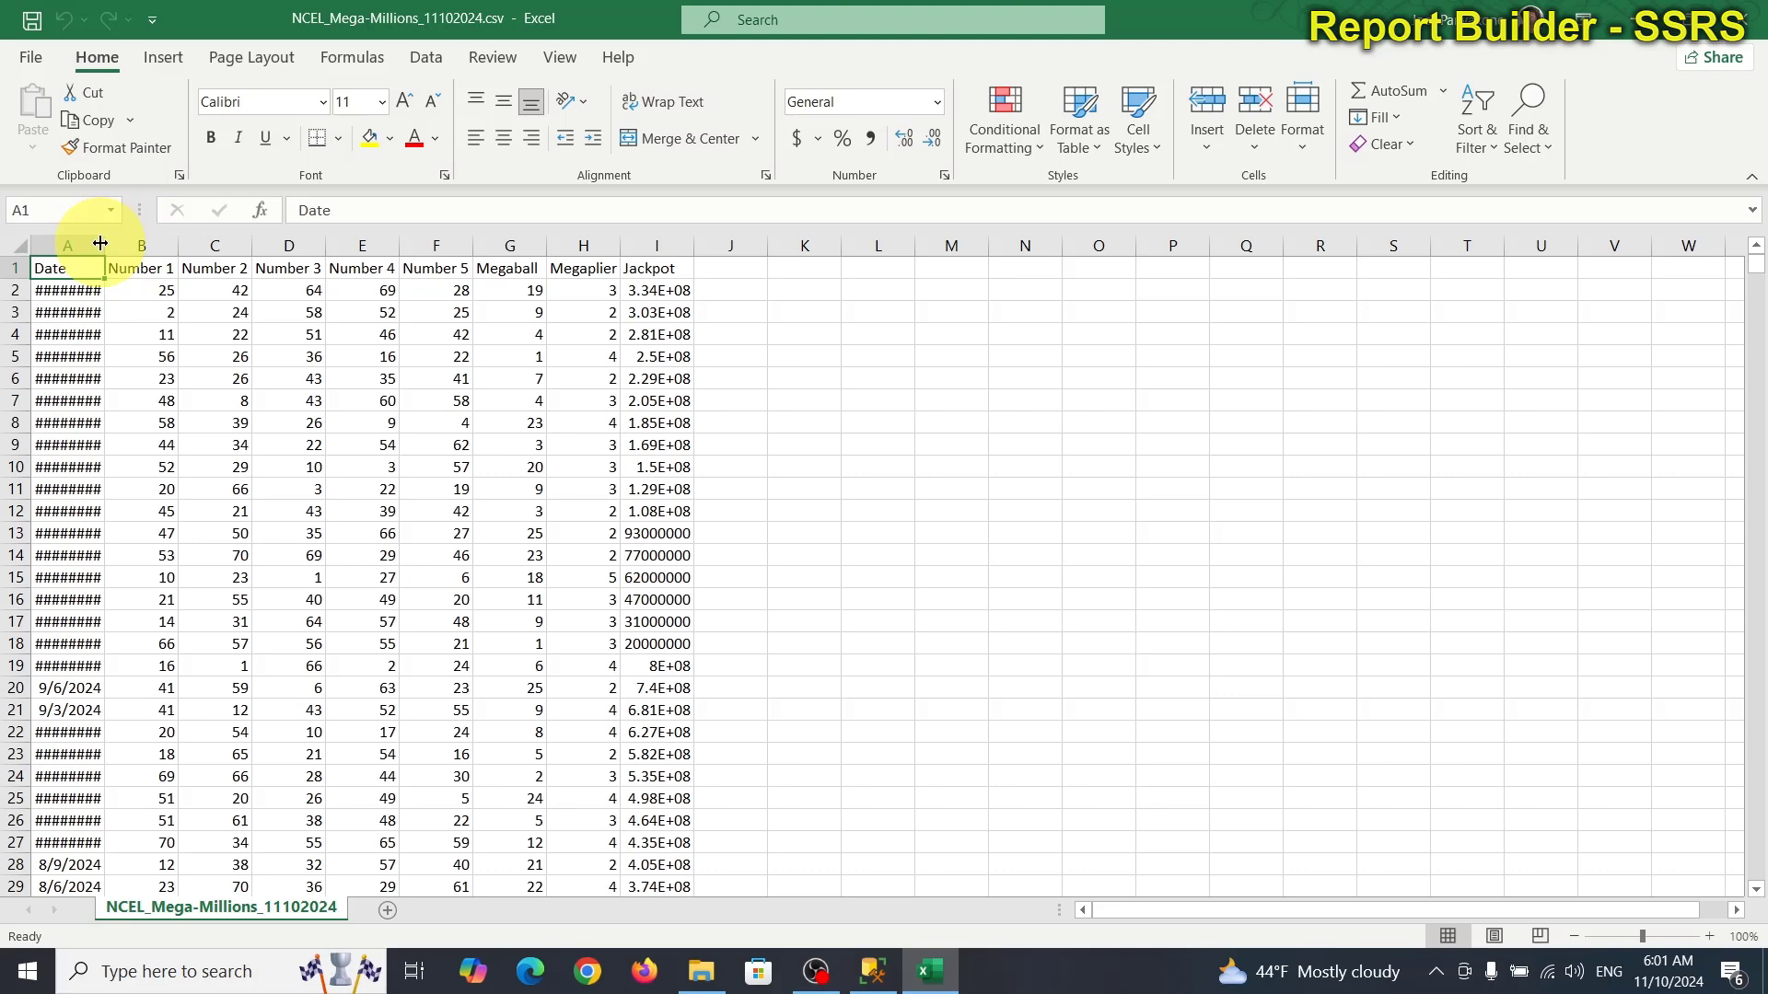
drag(103, 242, 132, 240)
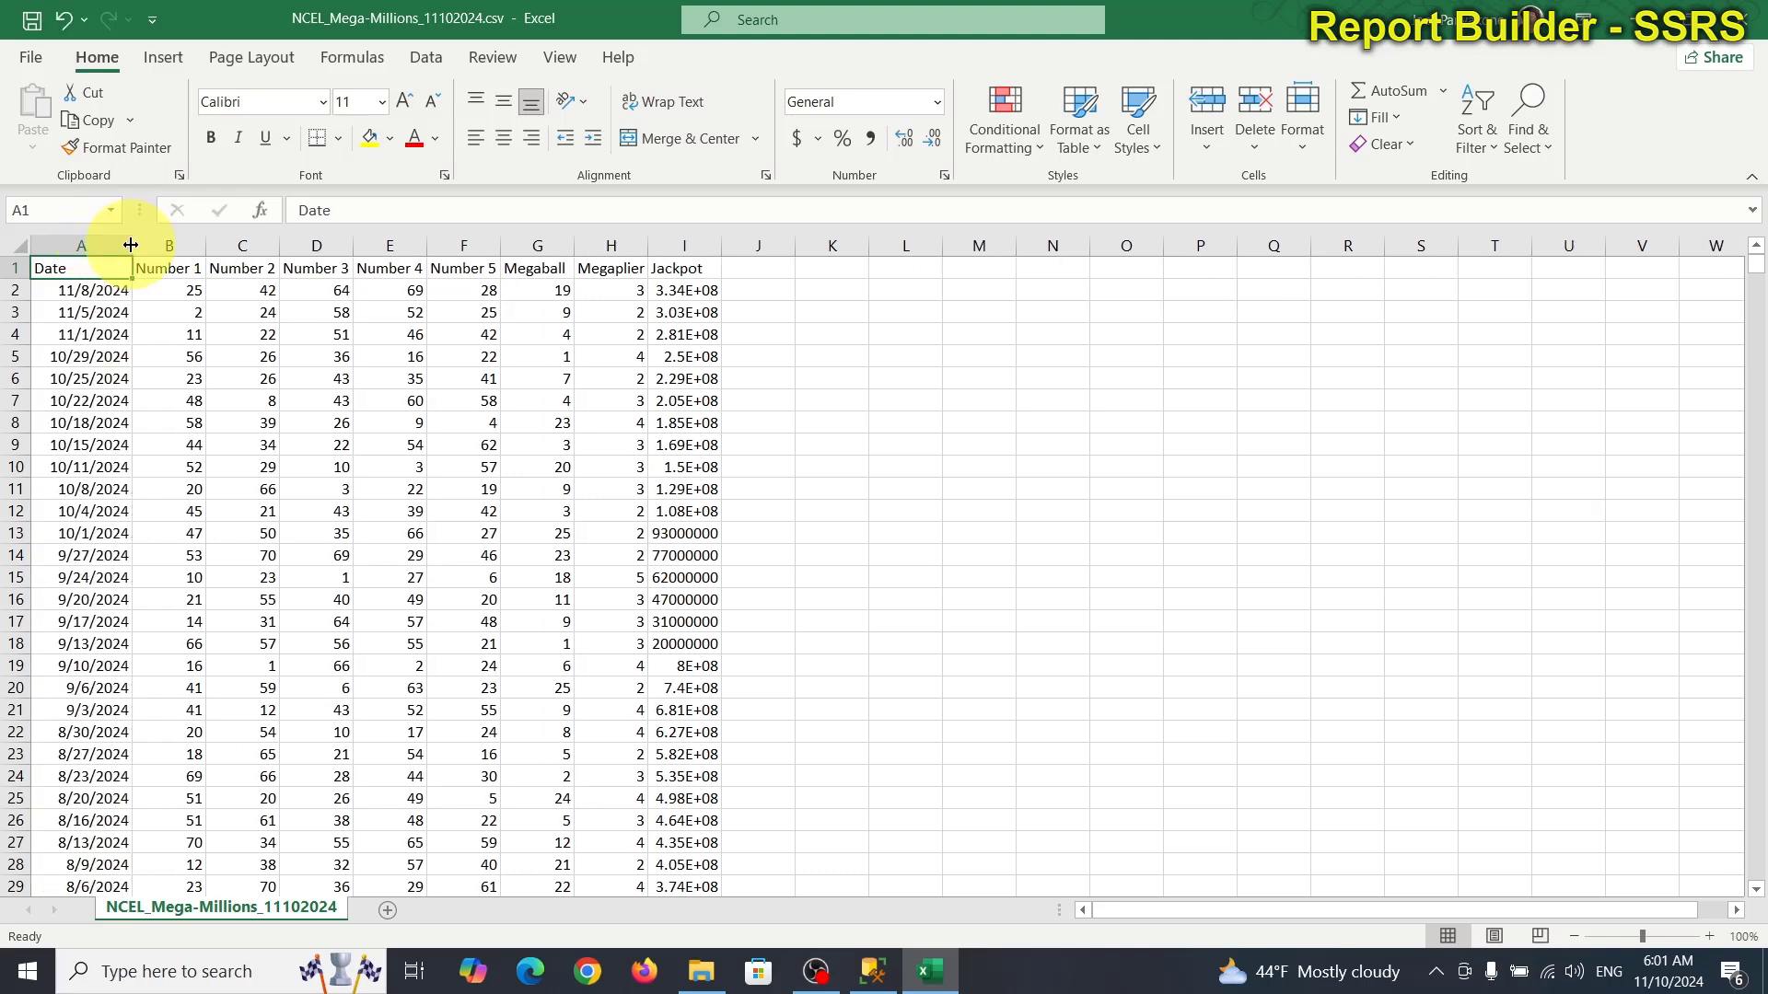
scroll(781, 817, down, 5)
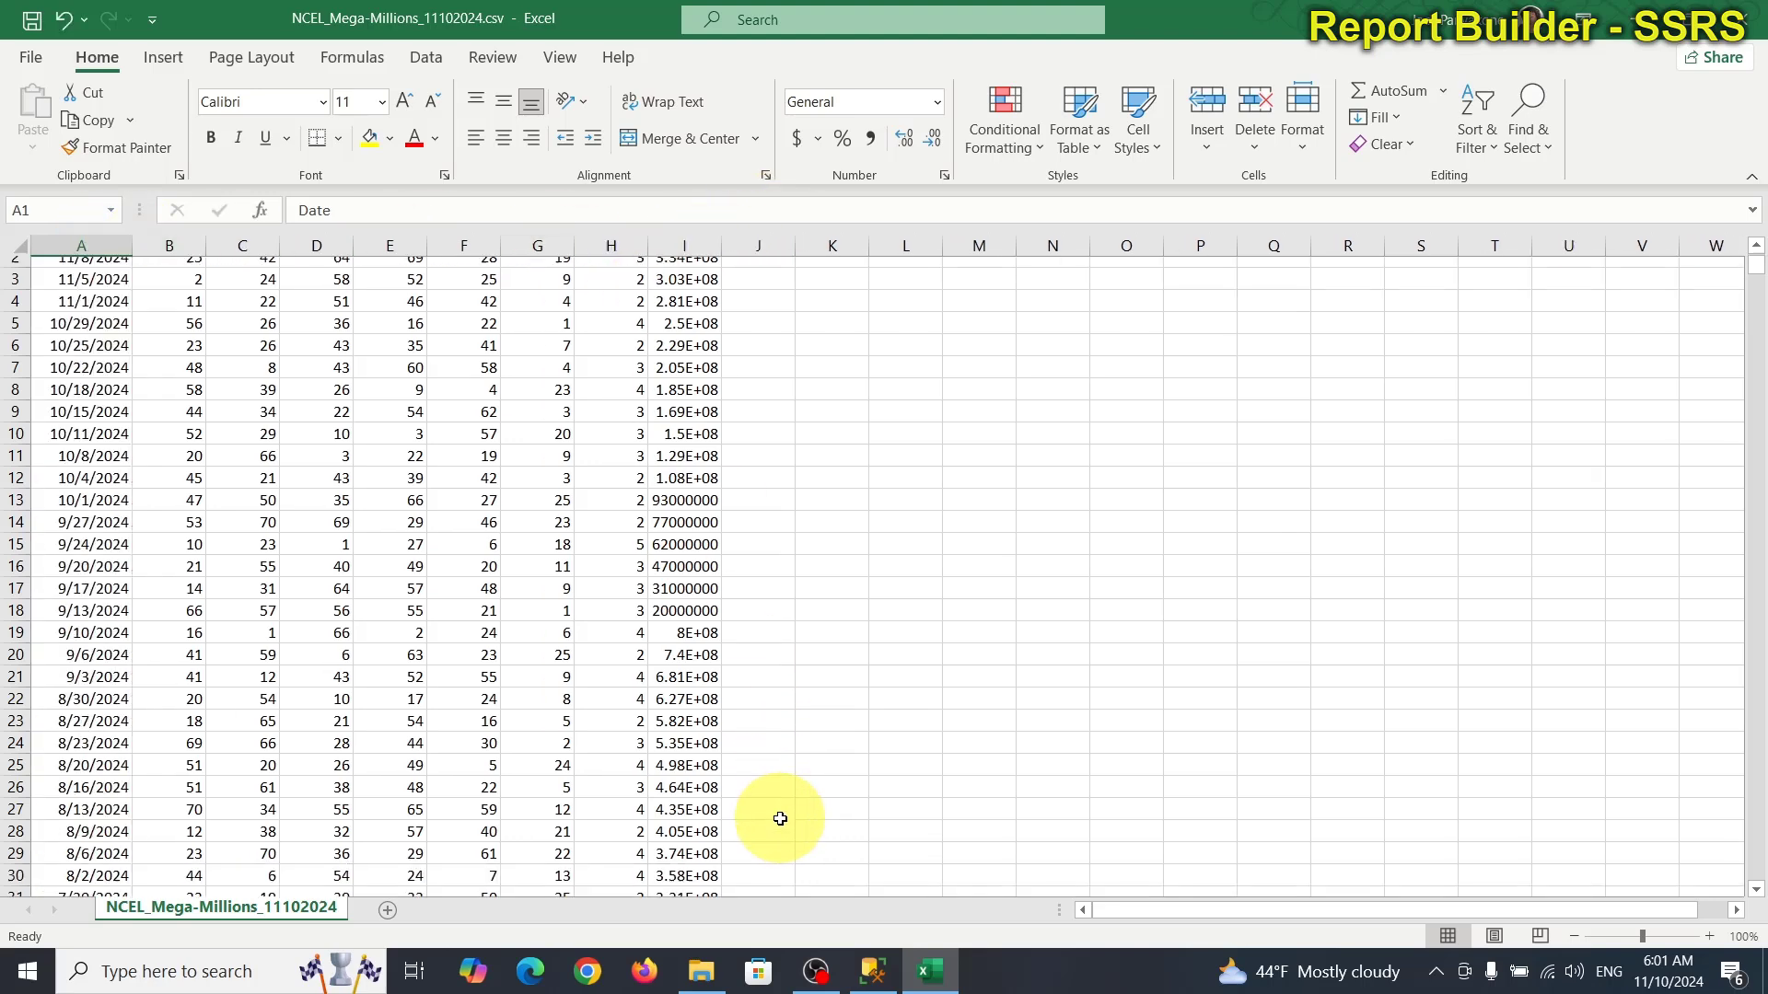
scroll(781, 817, down, 3)
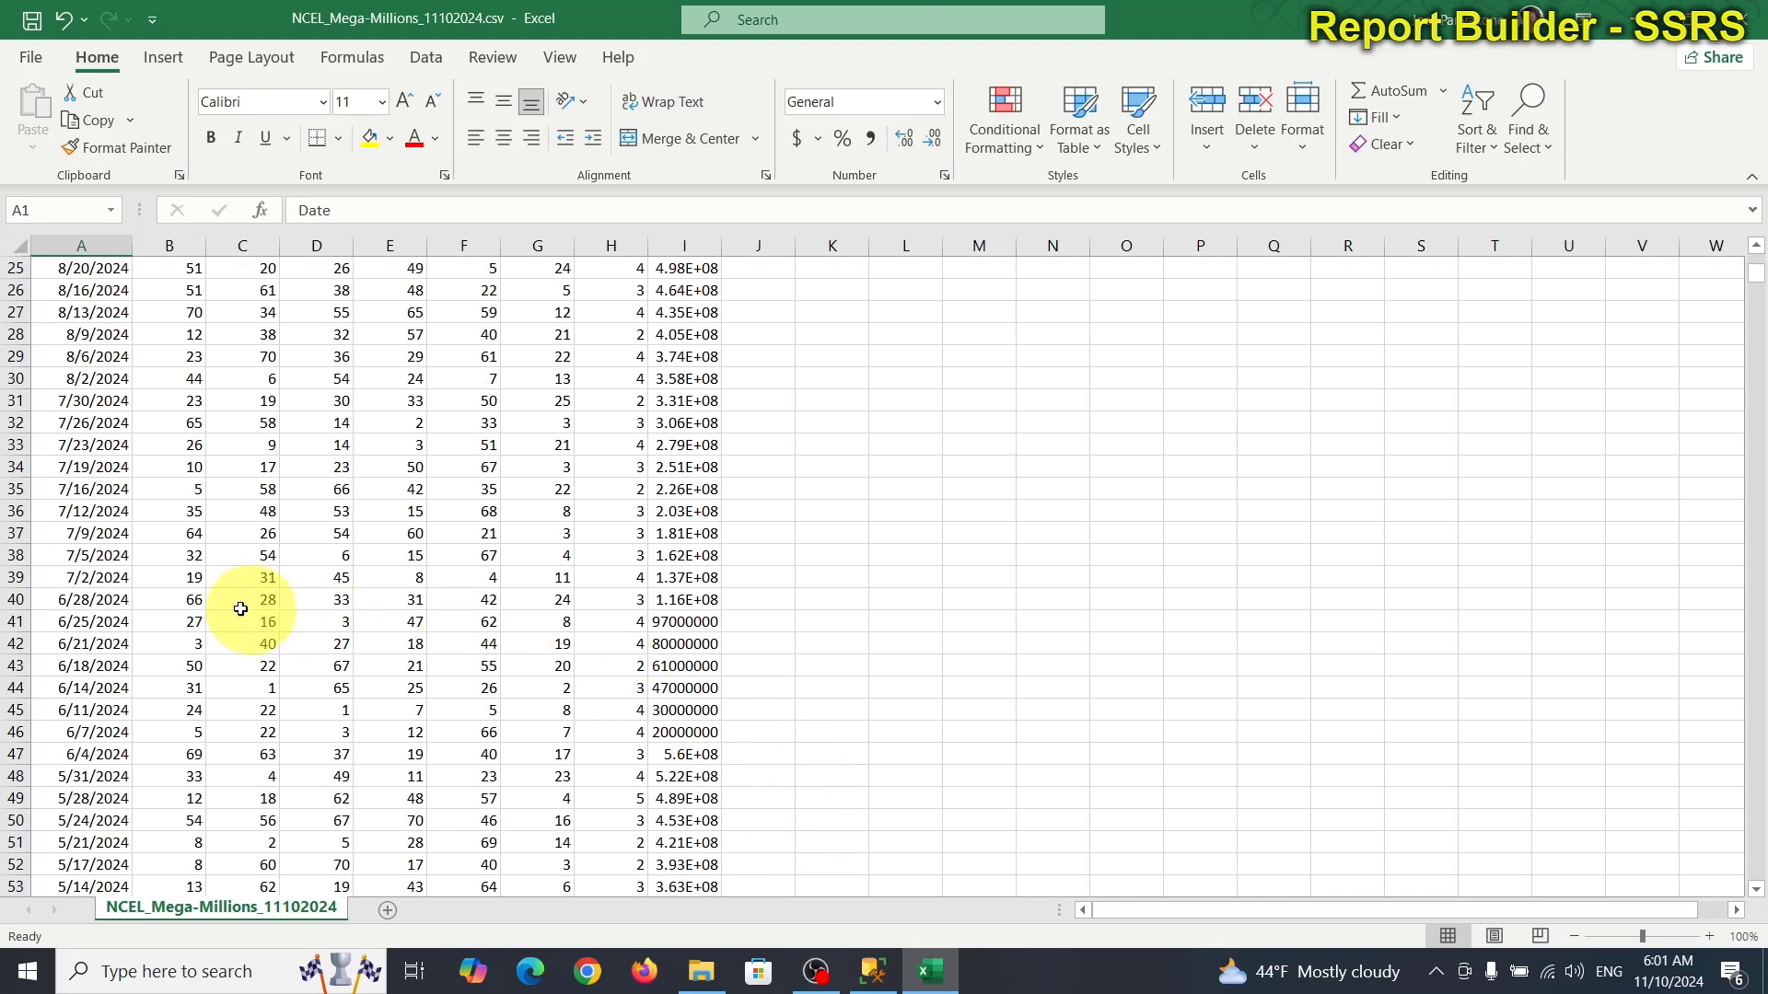
click(669, 601)
drag(669, 600, 49, 310)
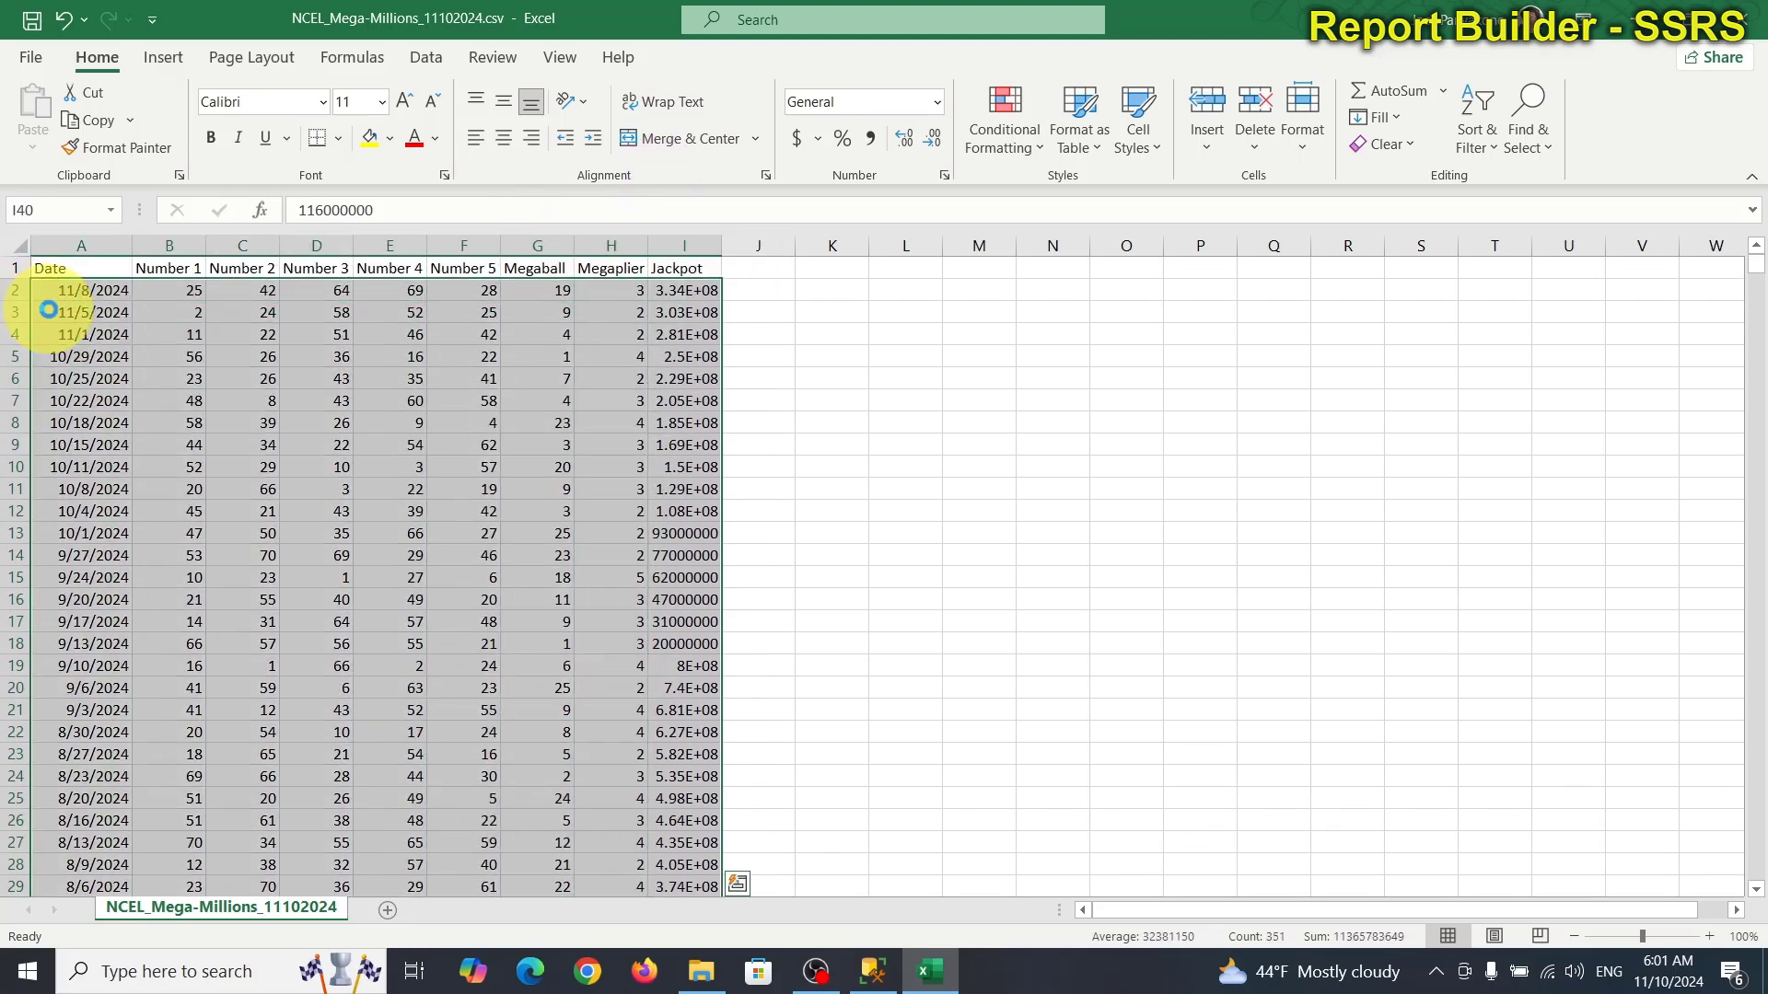
Paste the Mega Millions draws into a new blank workbook at C1, widening columns C and K.
click(30, 57)
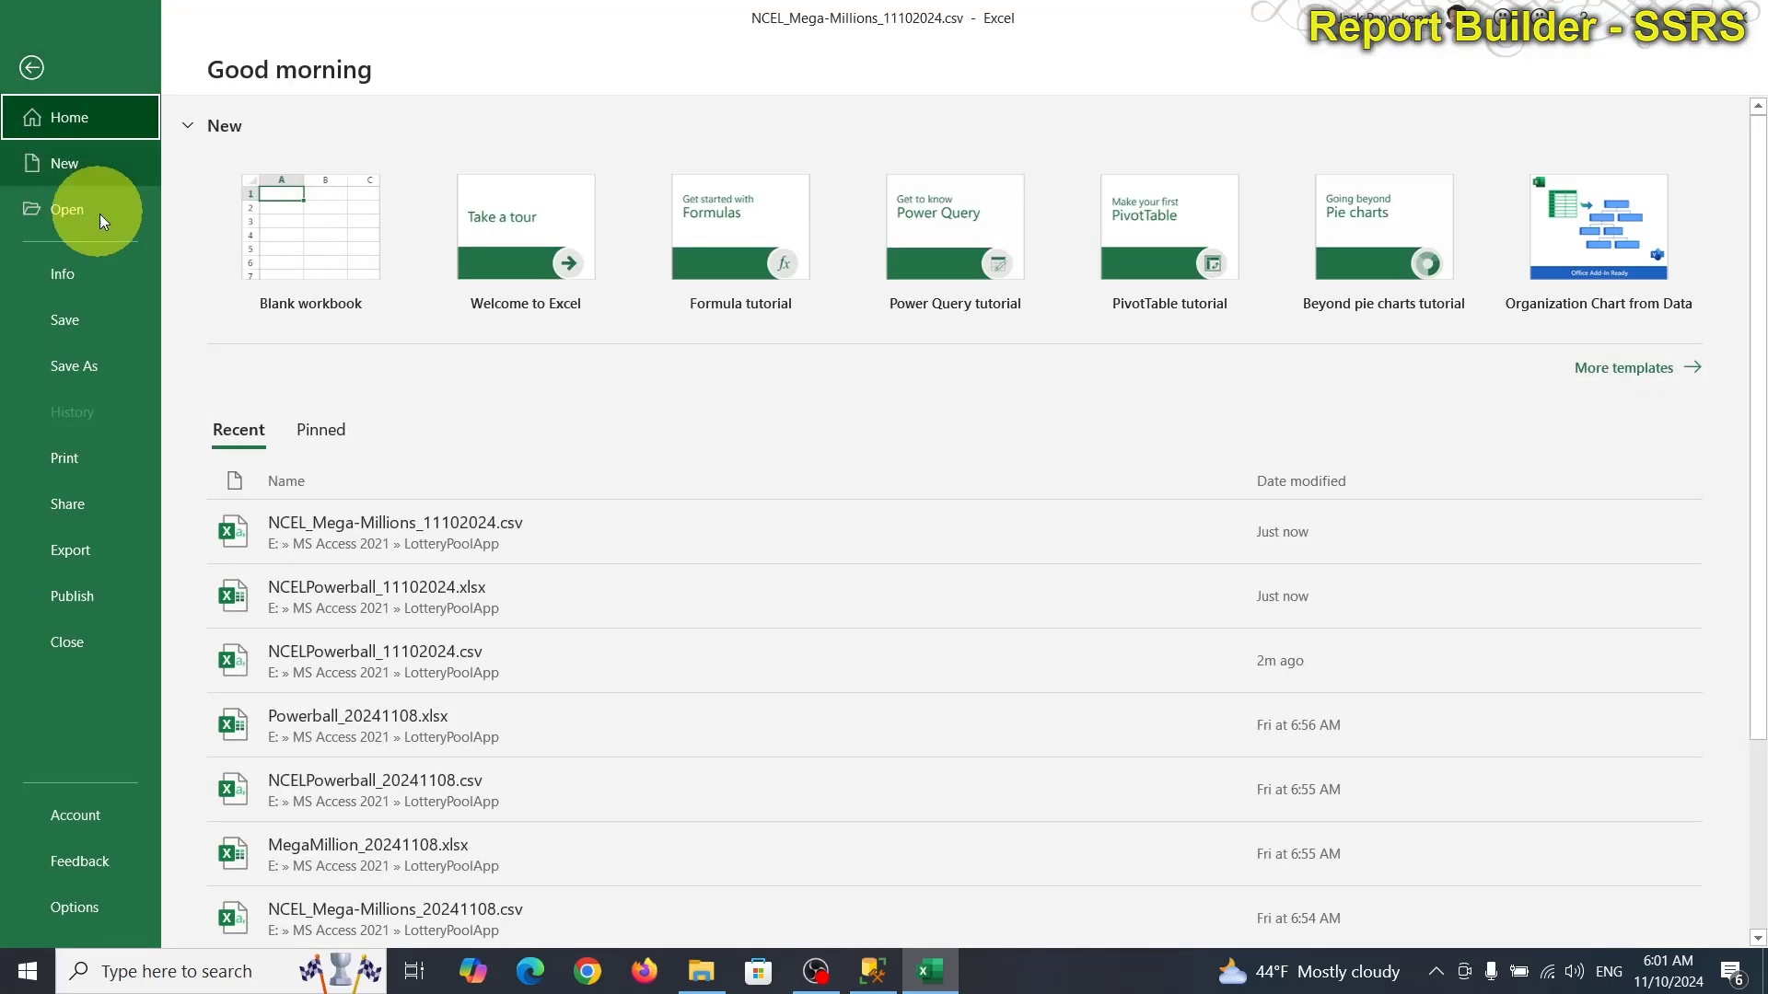
click(279, 229)
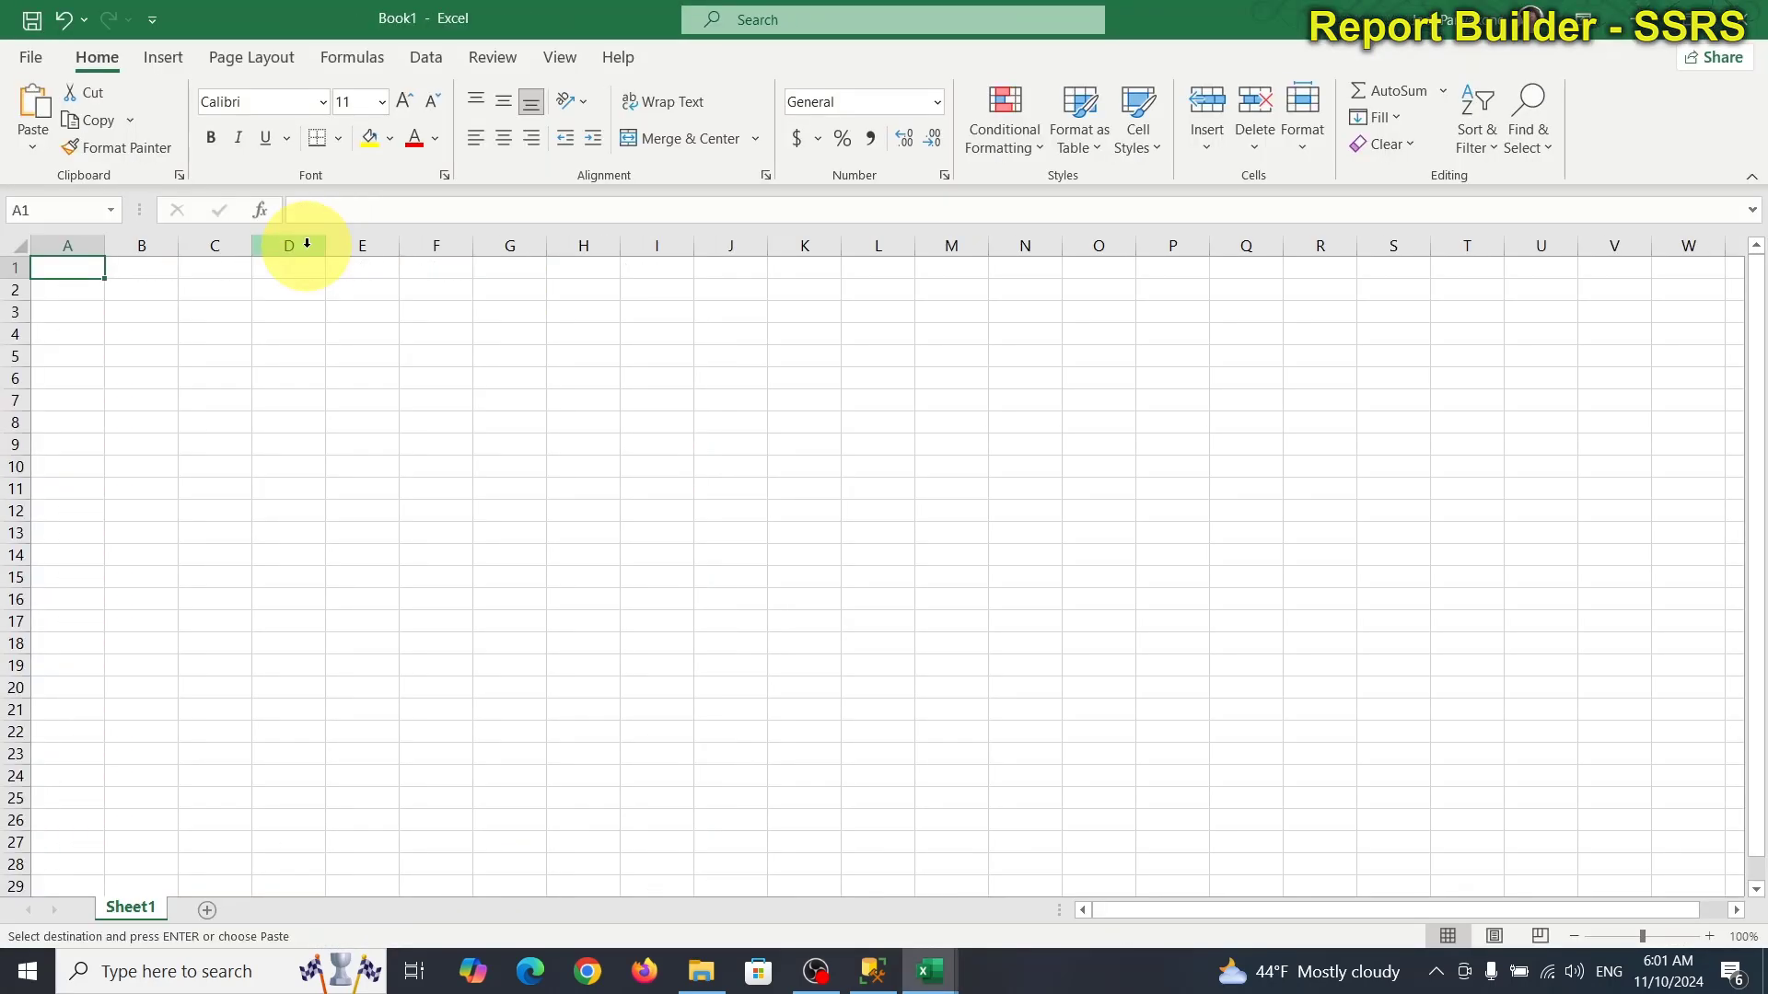
click(212, 259)
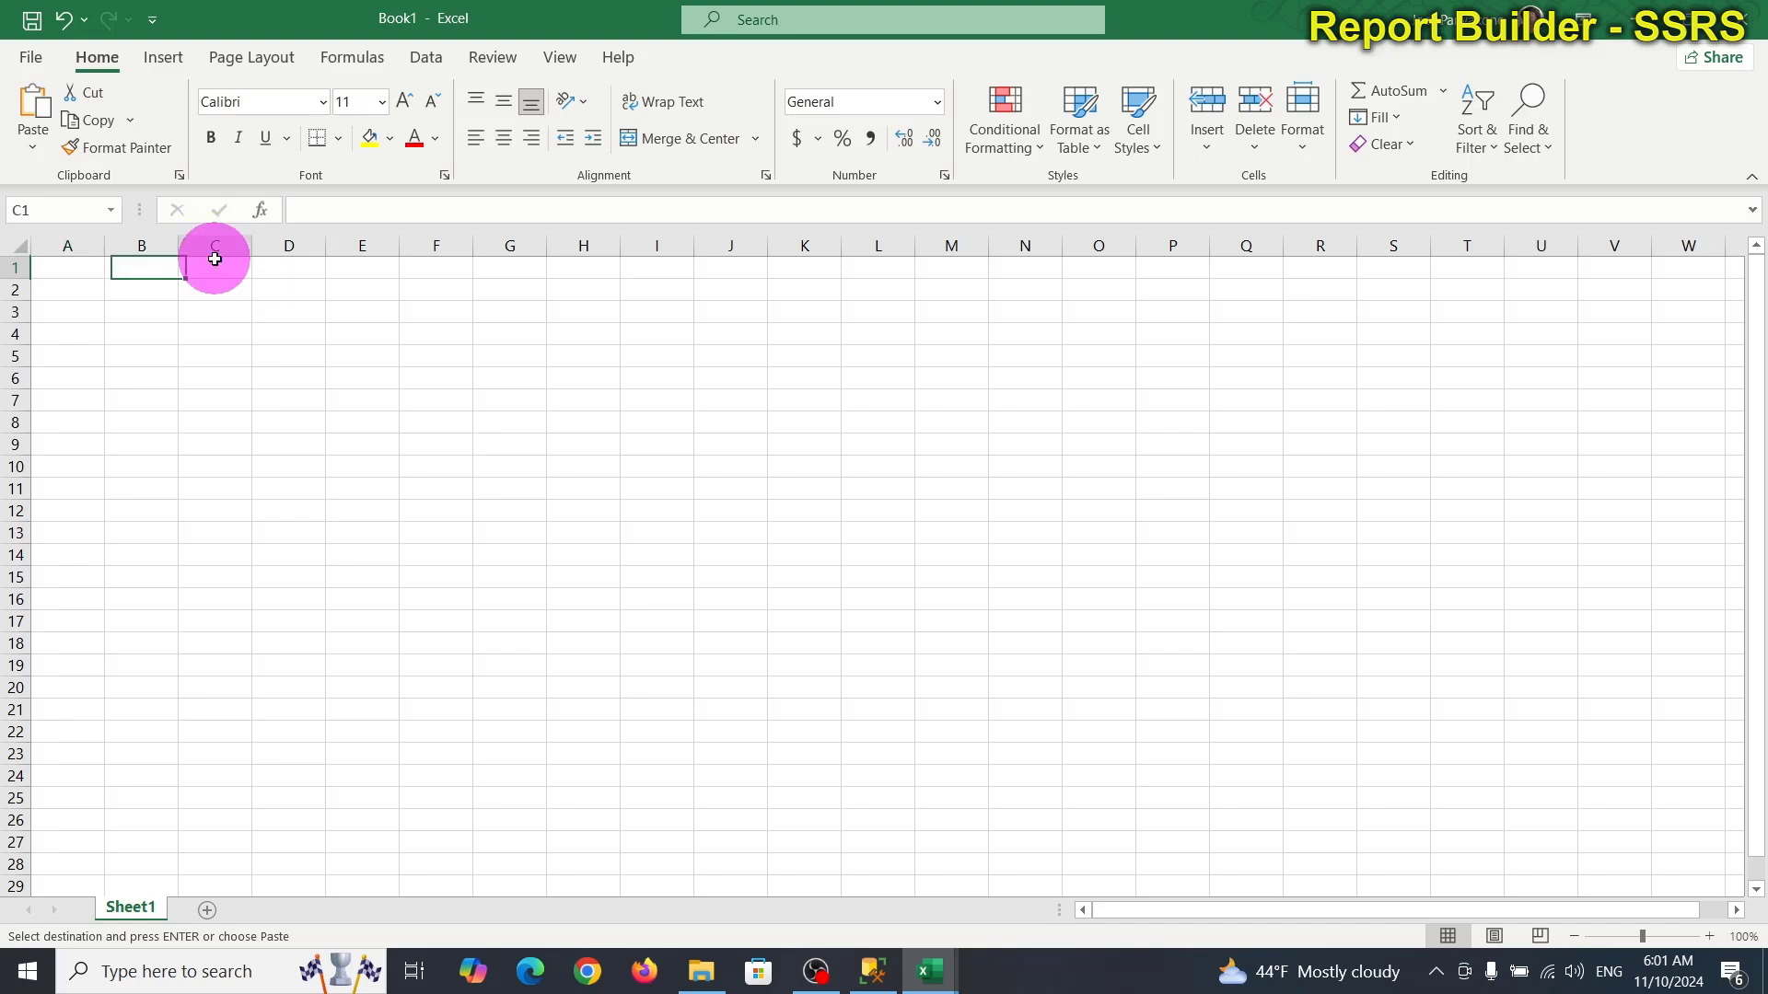
key(ctrl+v)
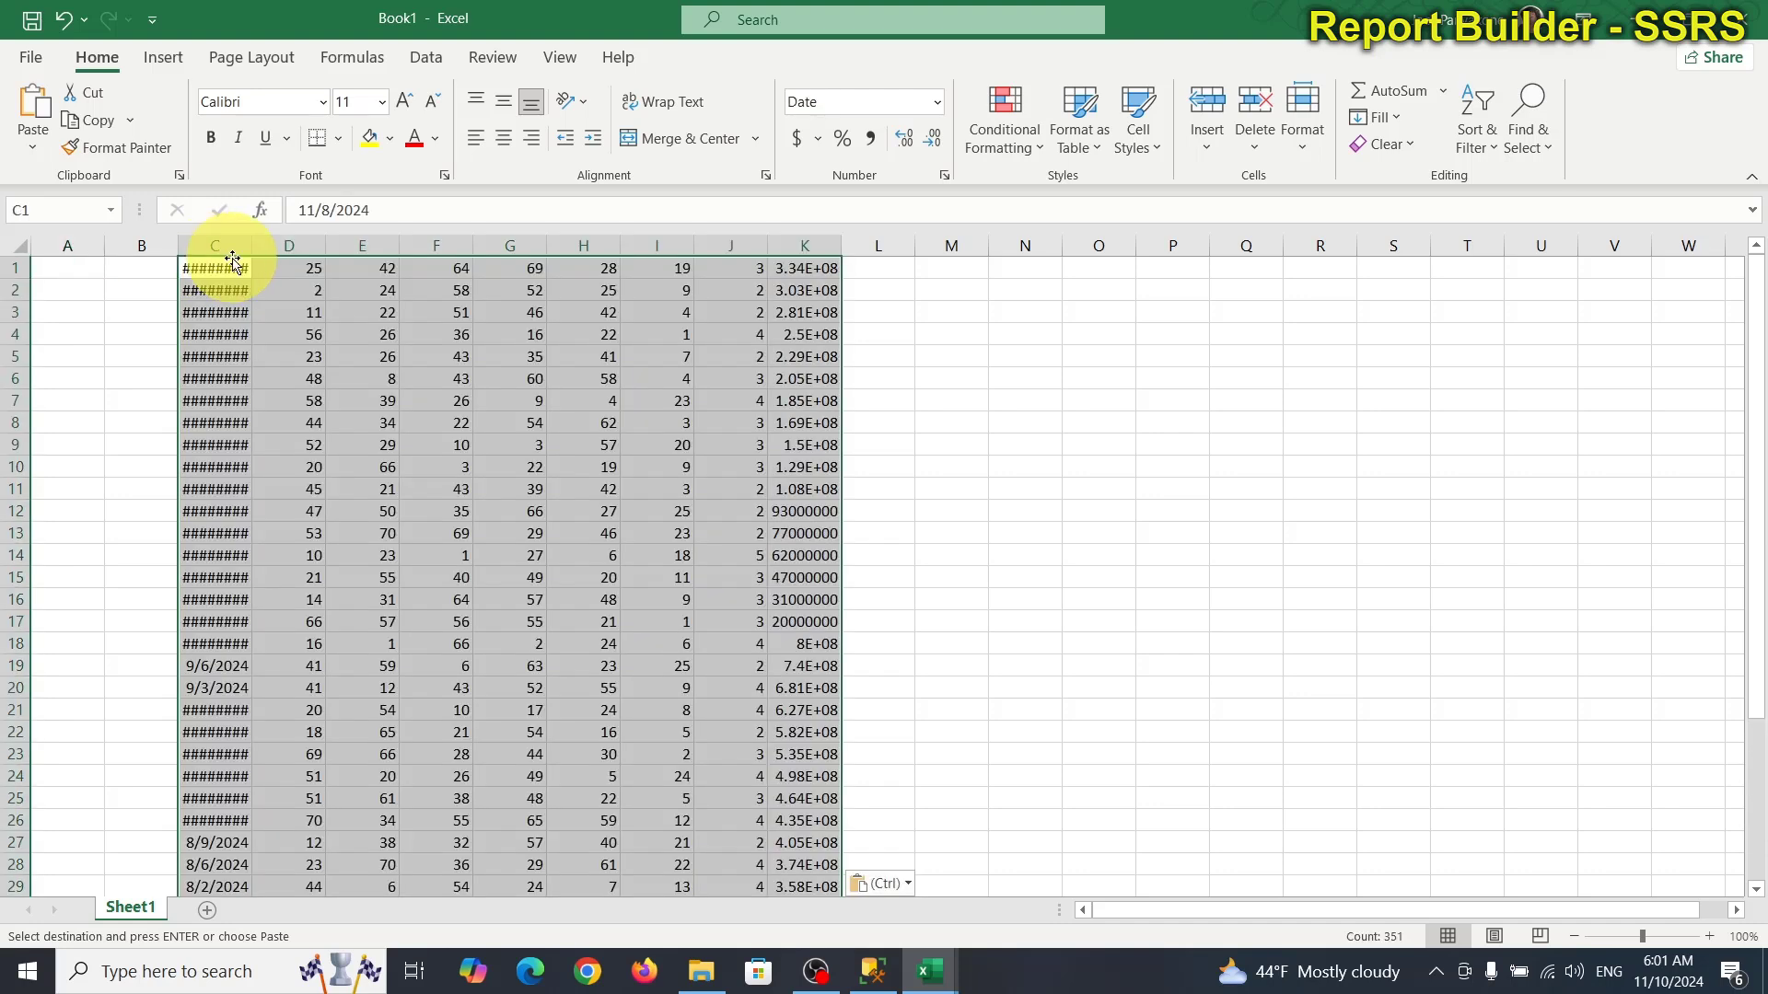
drag(256, 238, 279, 231)
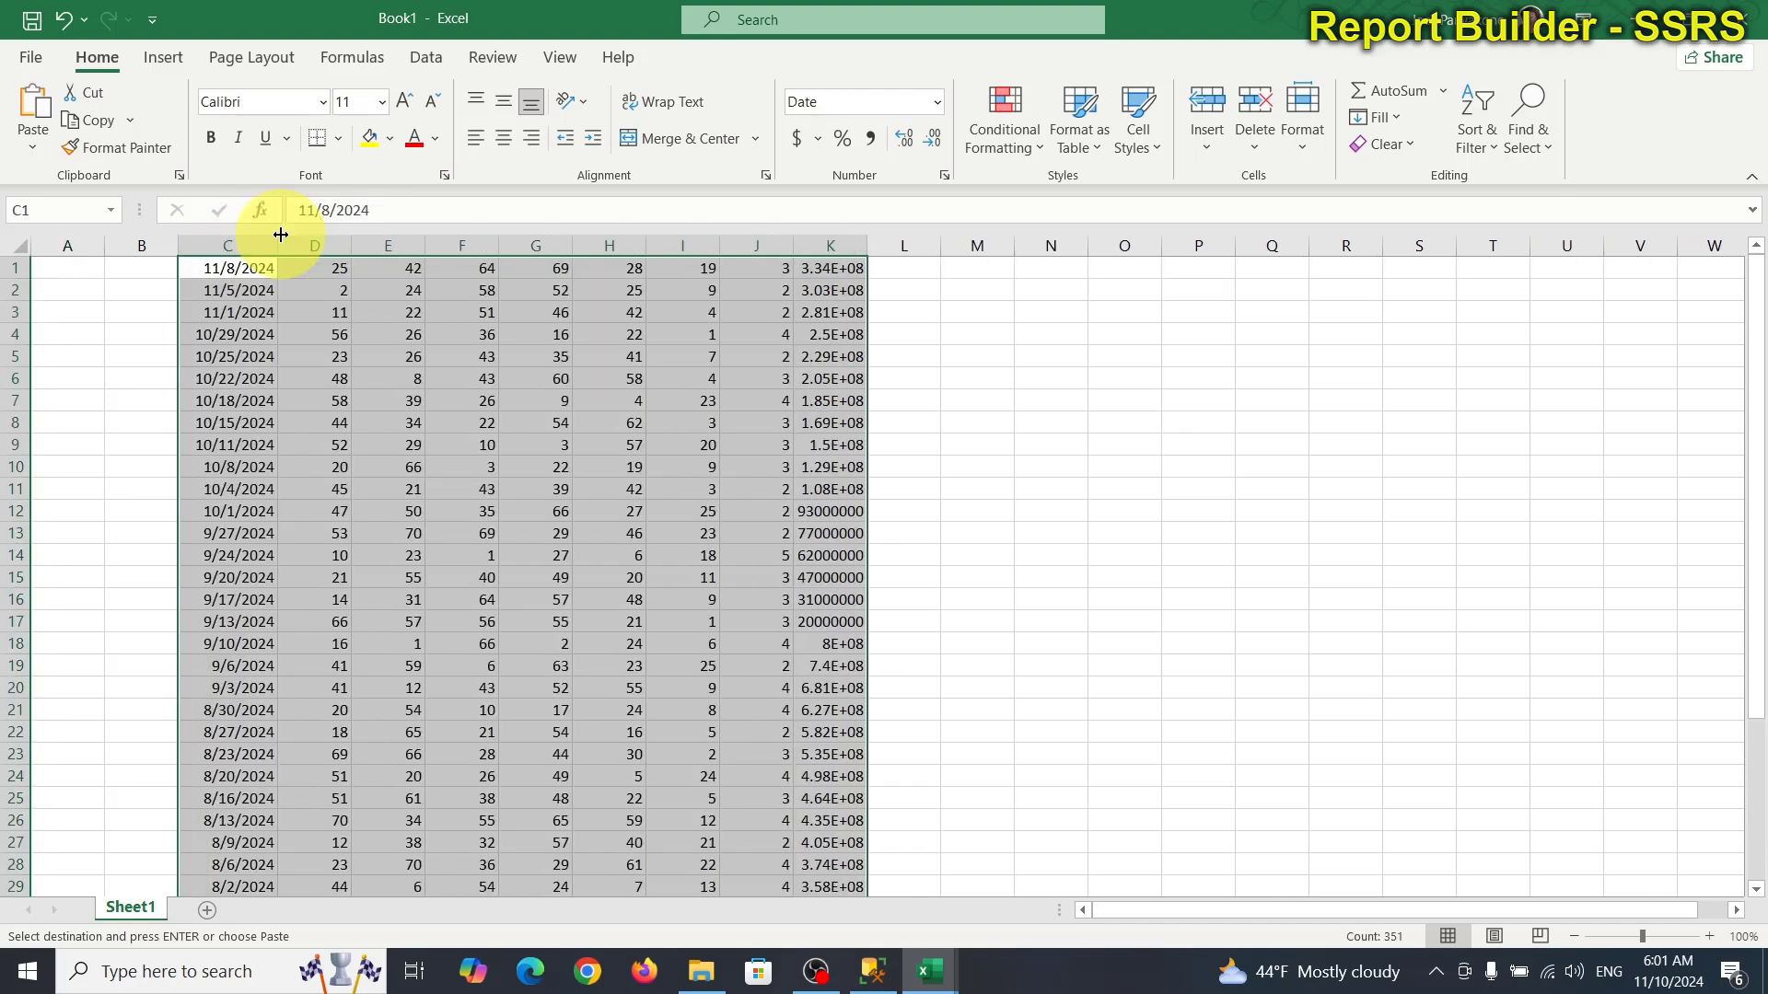
drag(867, 242, 898, 245)
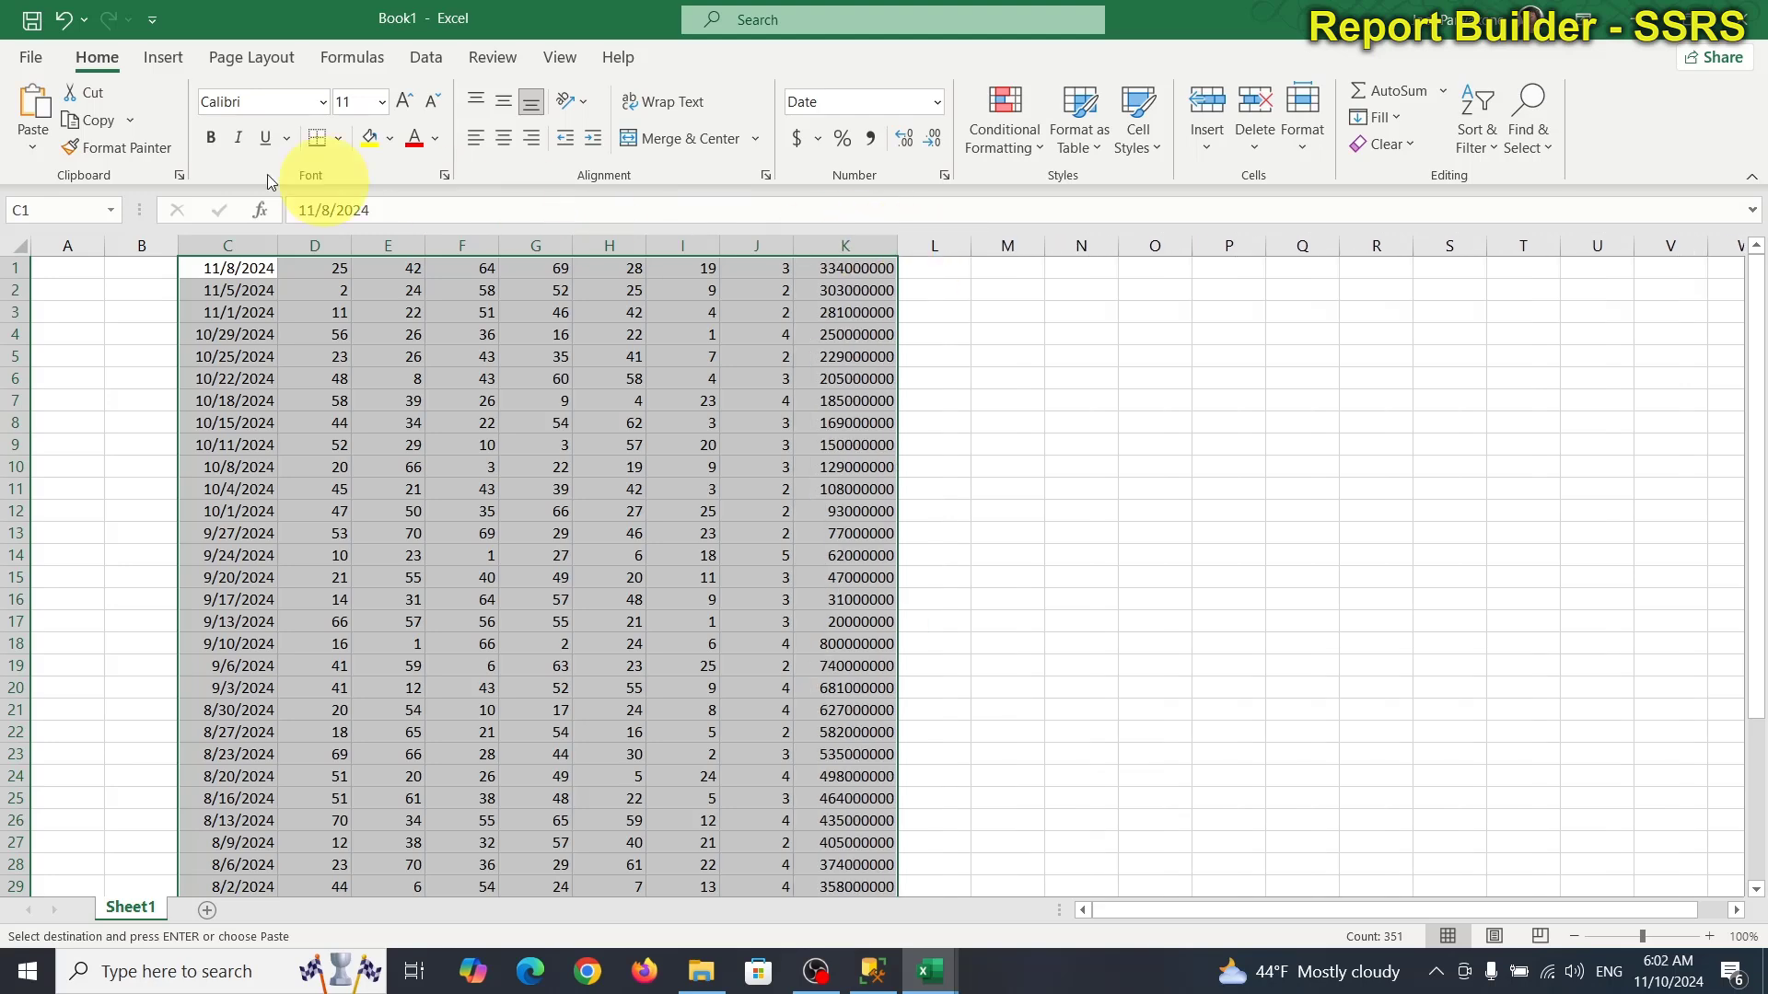
click(30, 57)
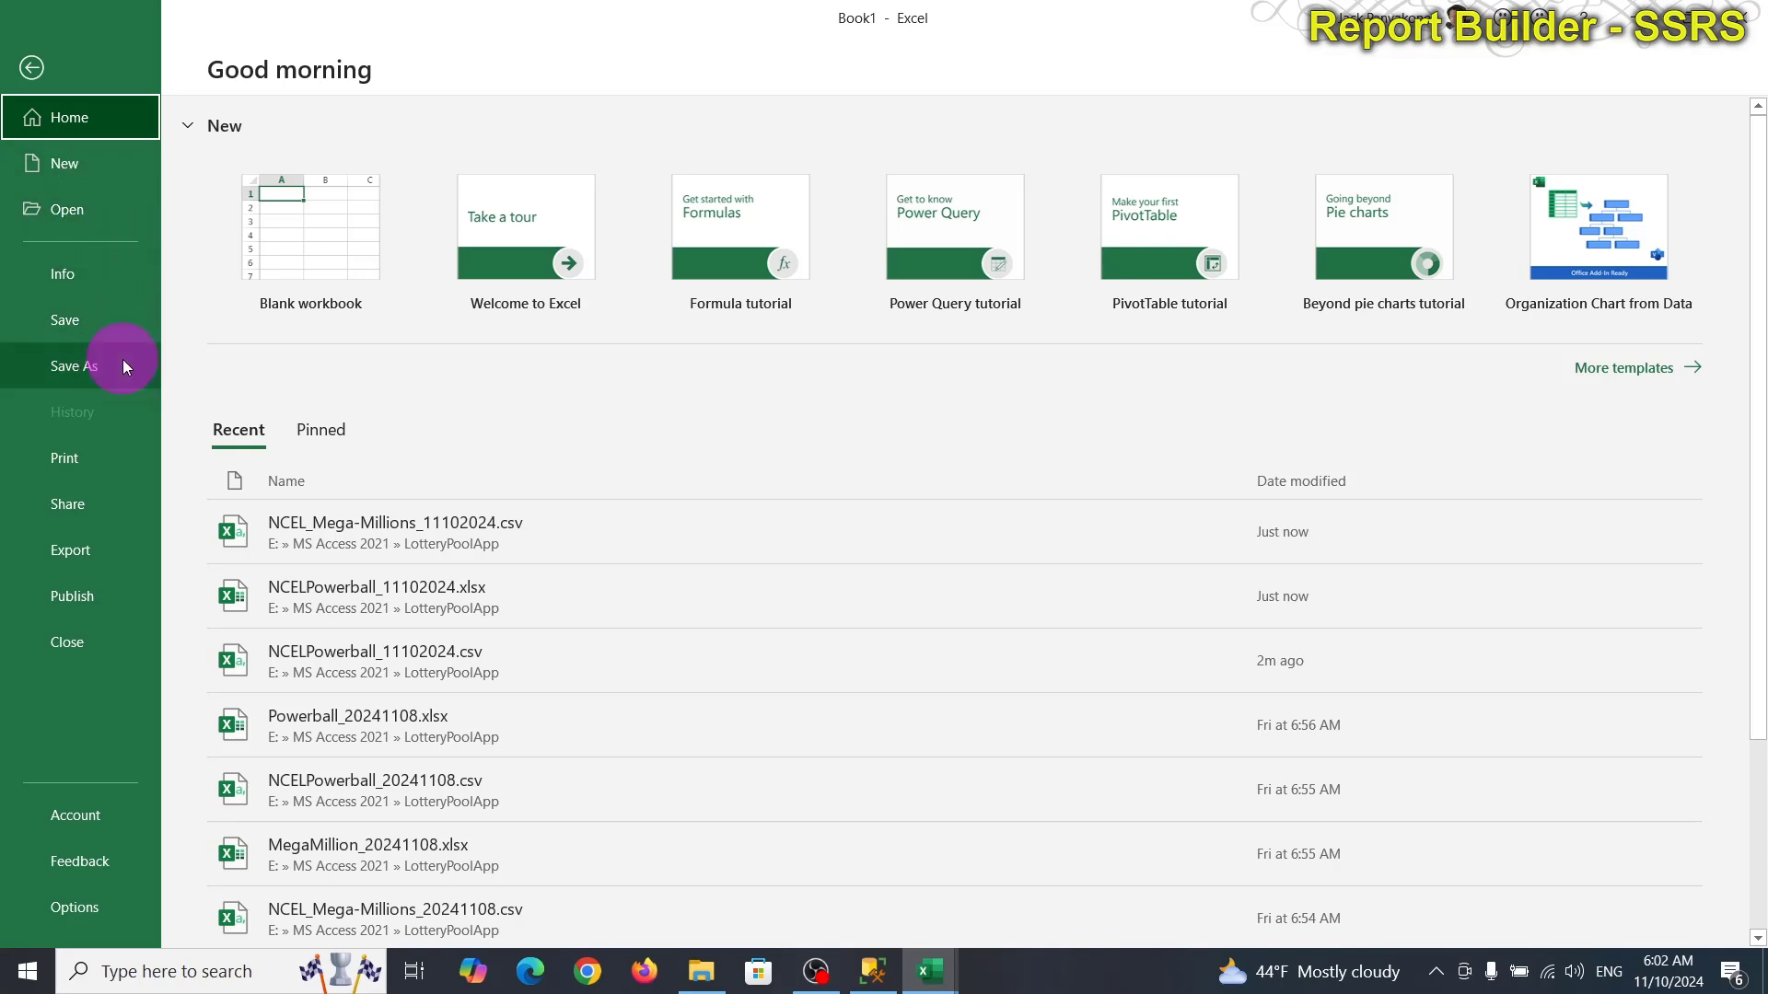
Save the new workbook in LotteryPoolApp as NCEL_MegaMillions_11102024.xlsx.
click(124, 365)
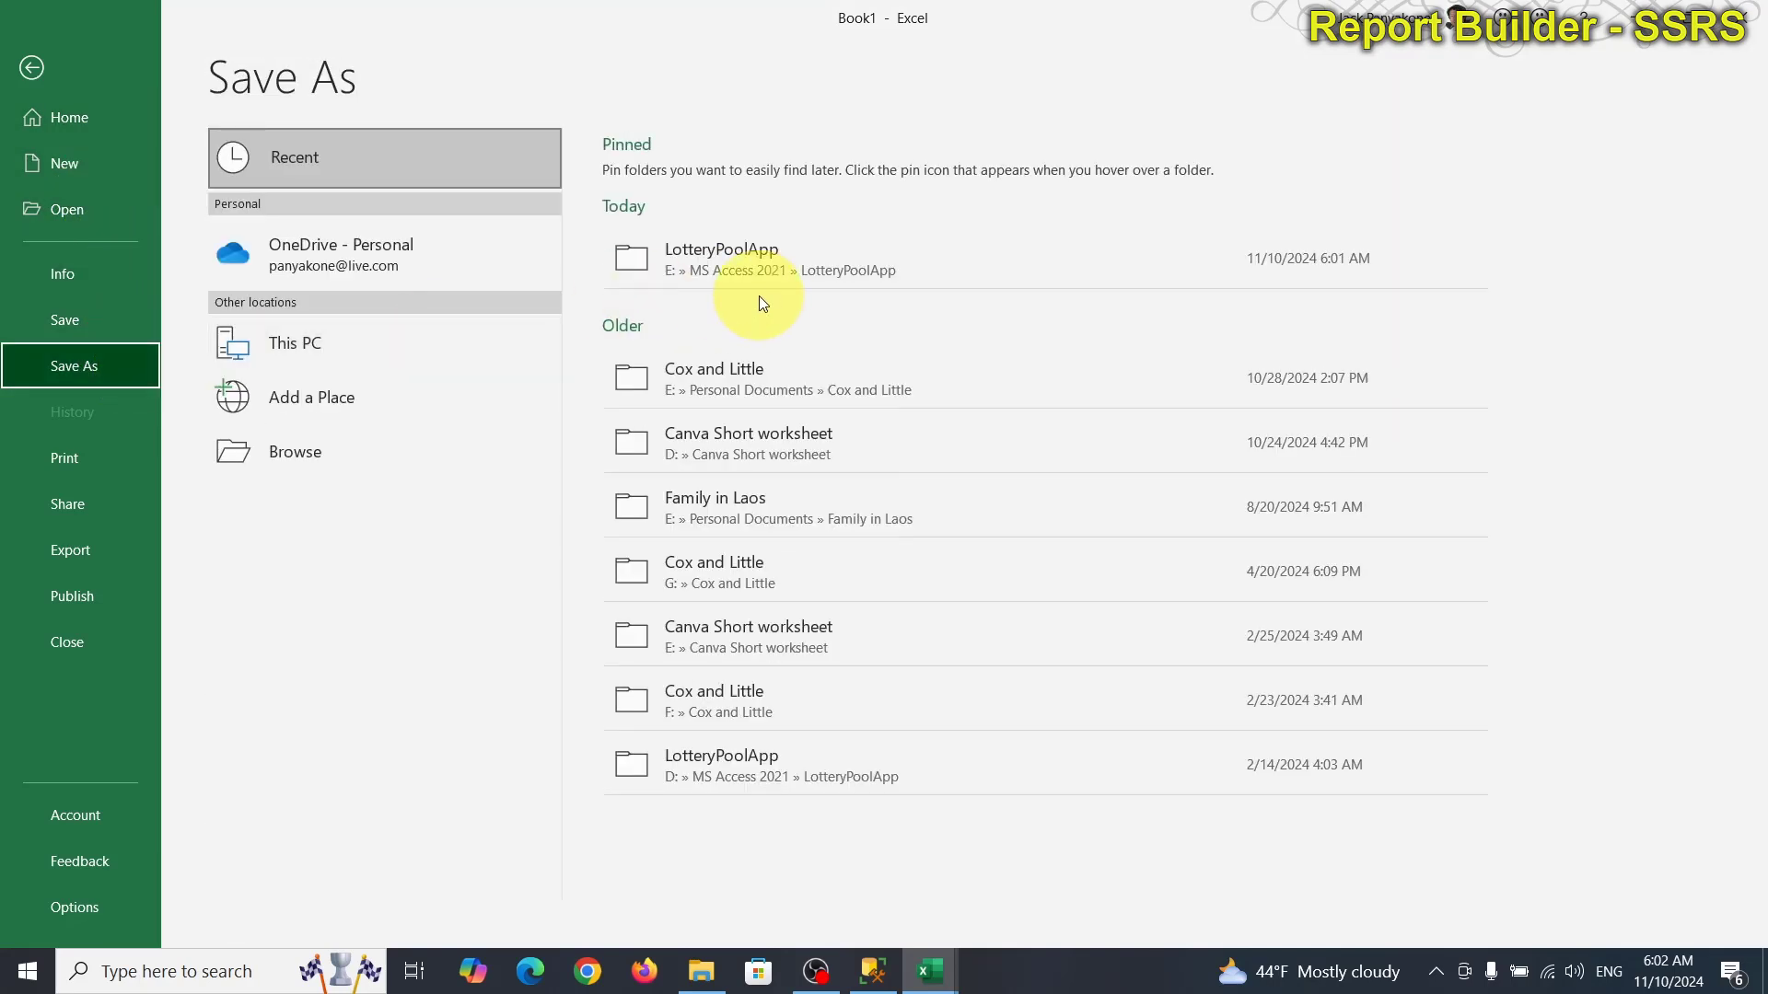
click(776, 263)
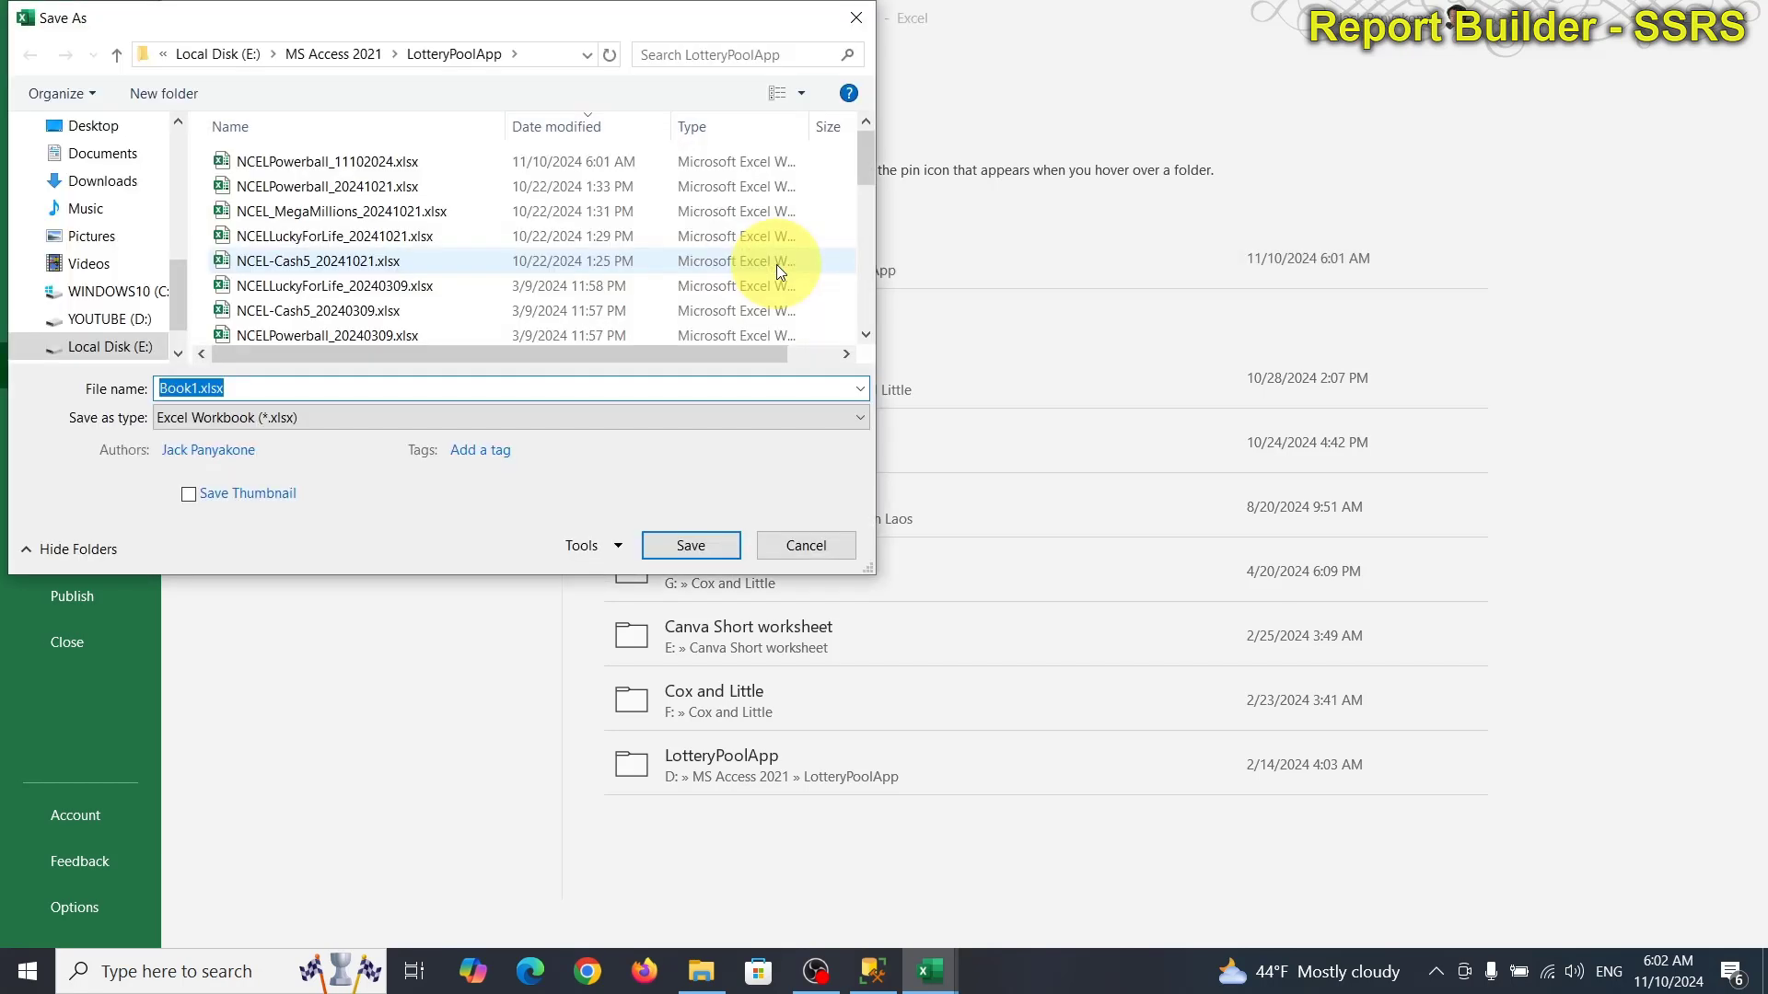
mouse_move(939, 971)
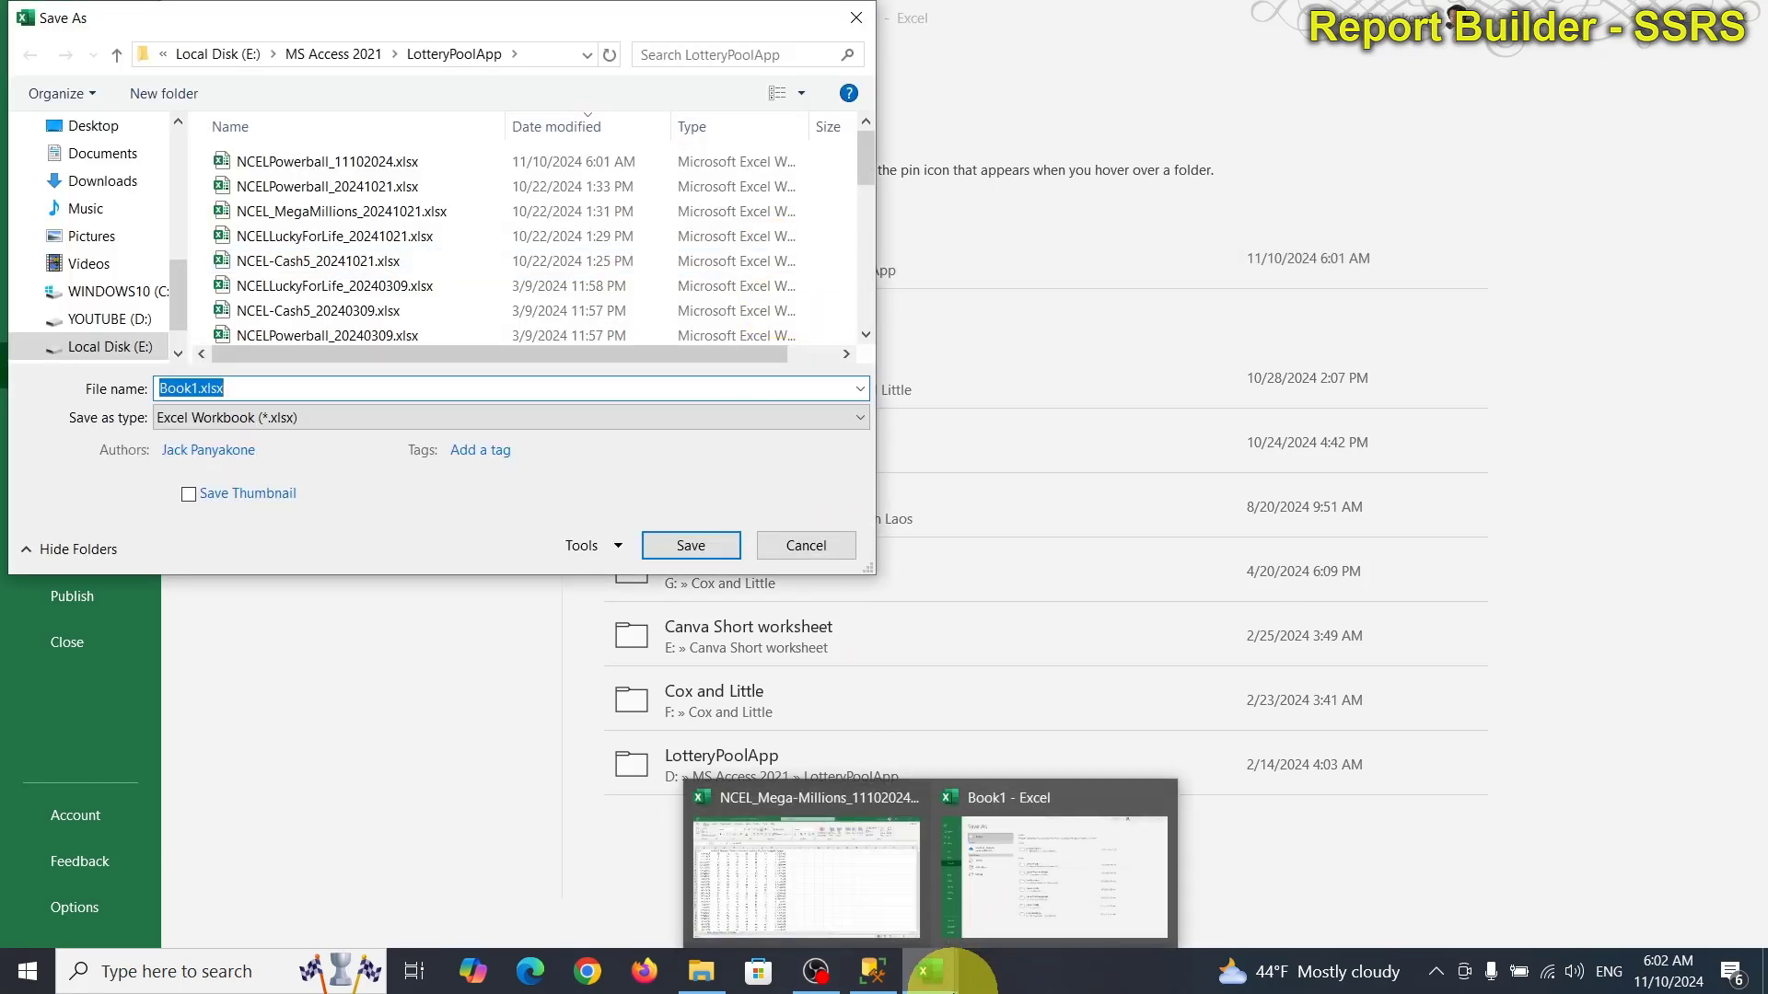
click(334, 213)
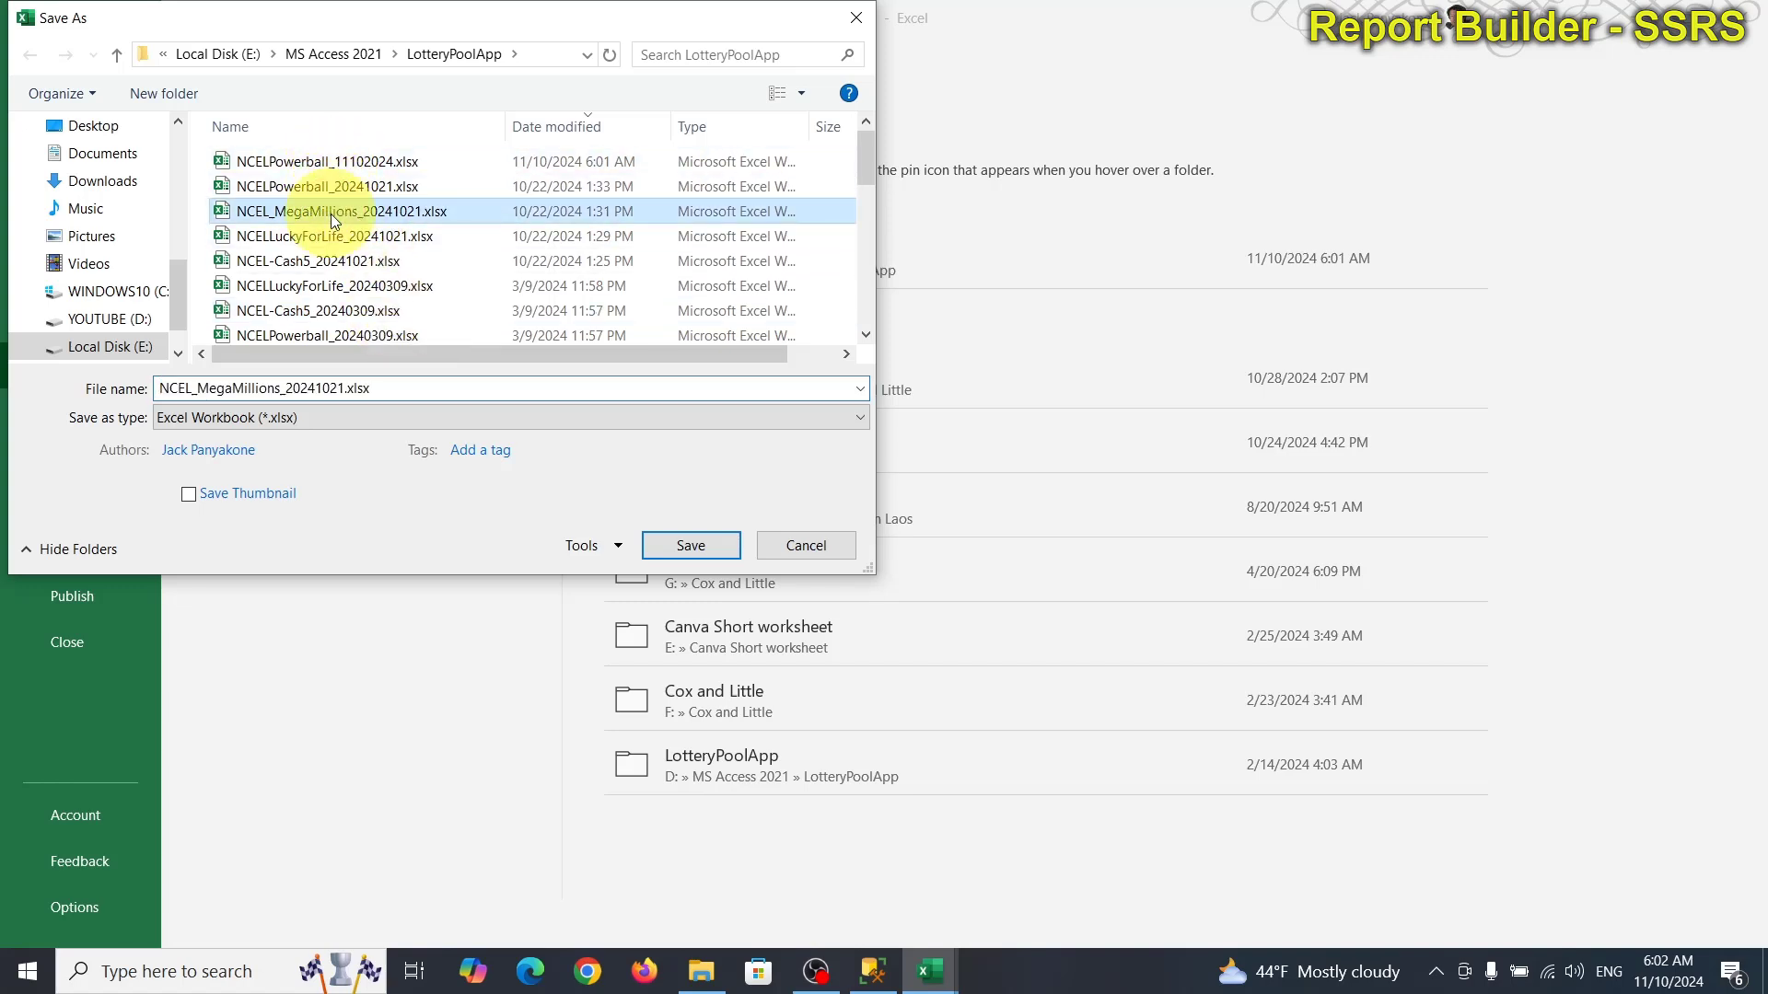
click(299, 394)
drag(288, 388, 340, 387)
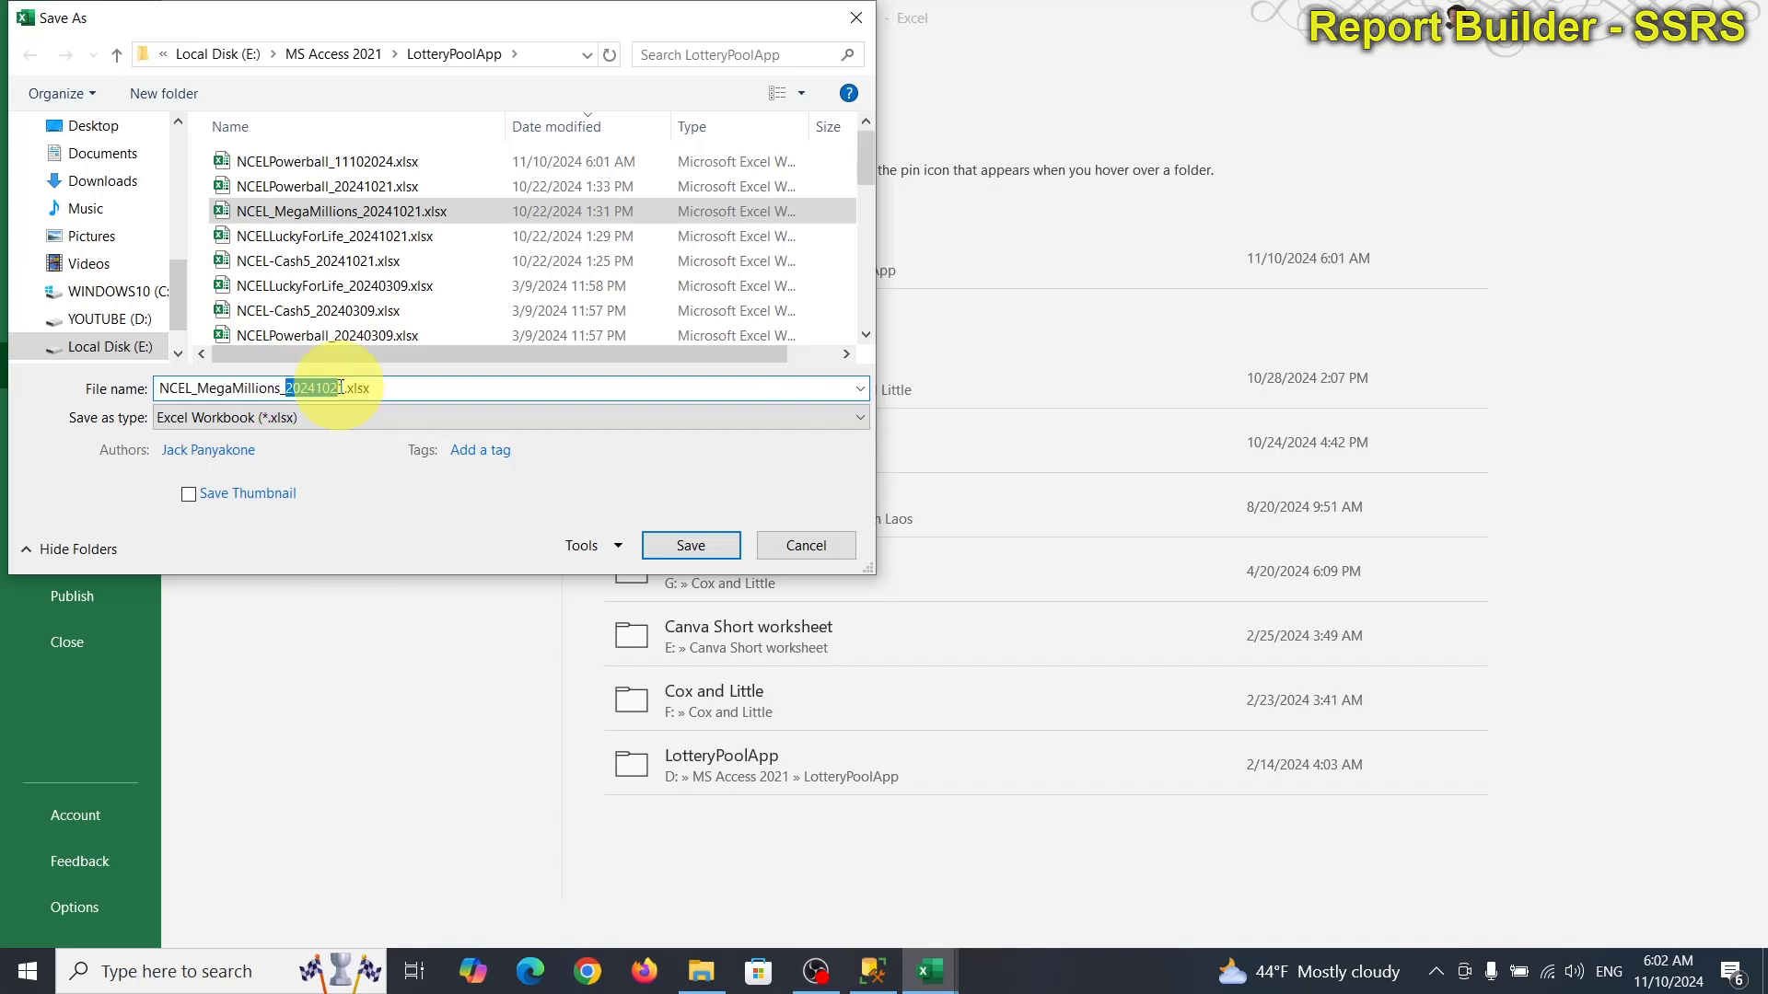
text(1110)
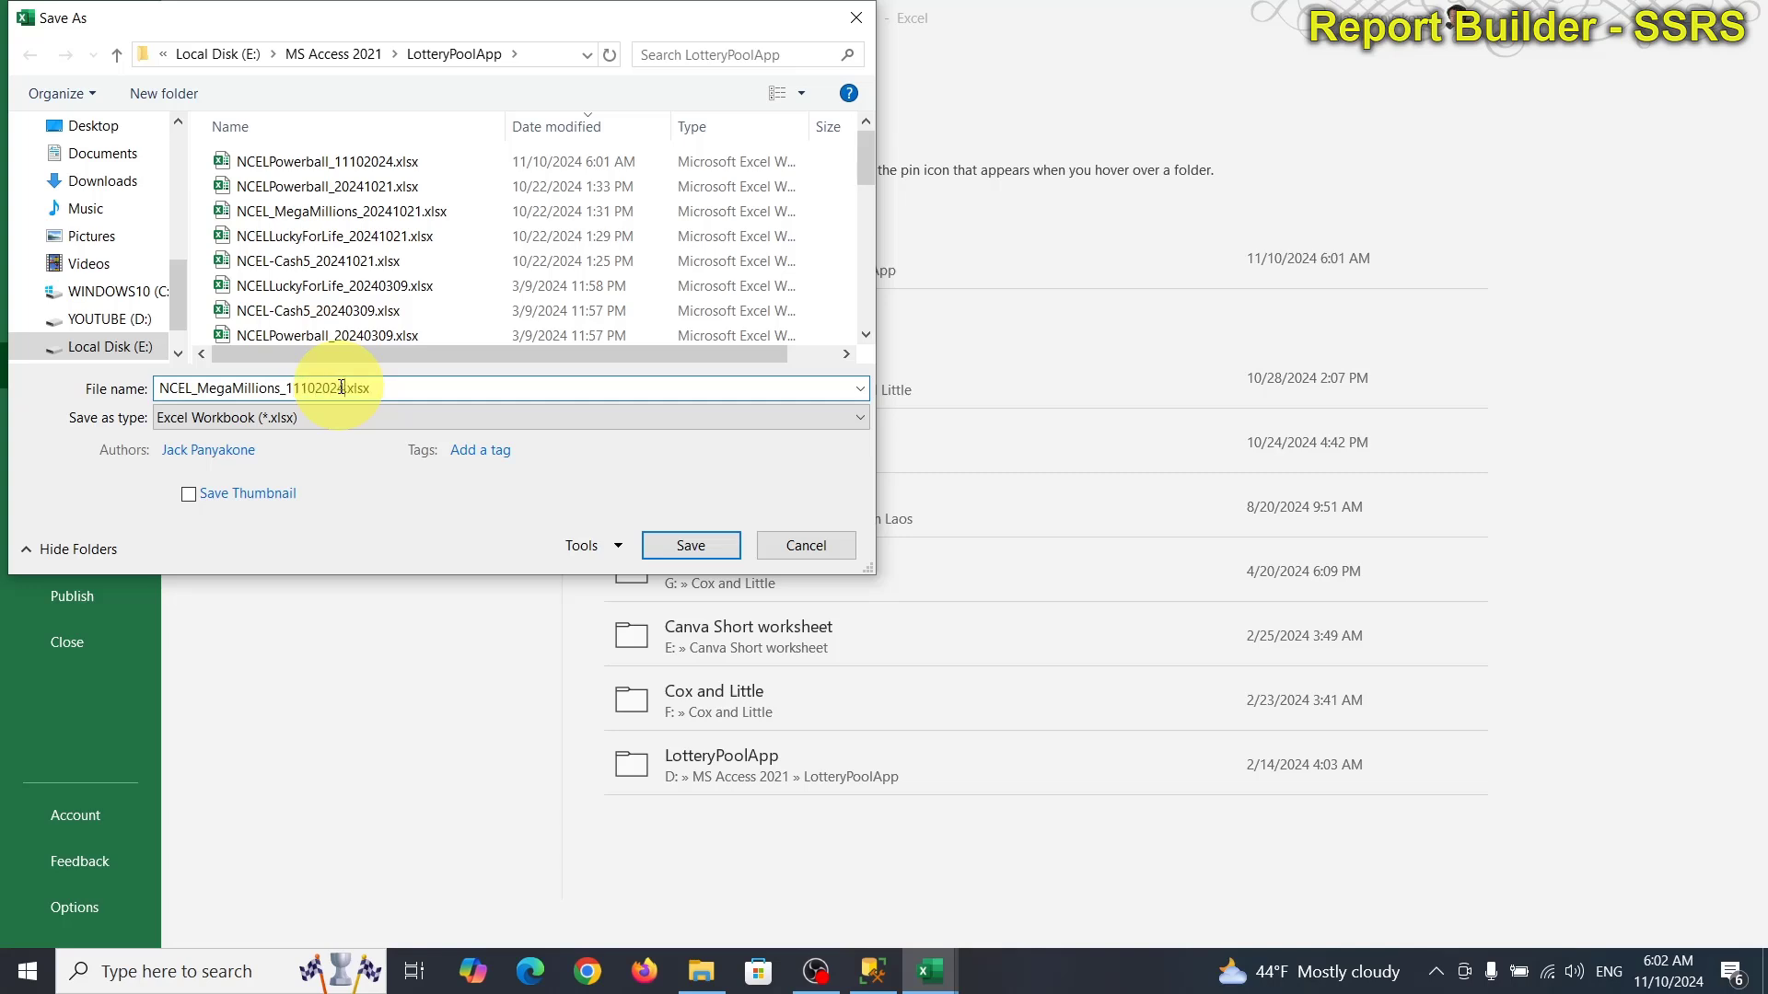
key(Return)
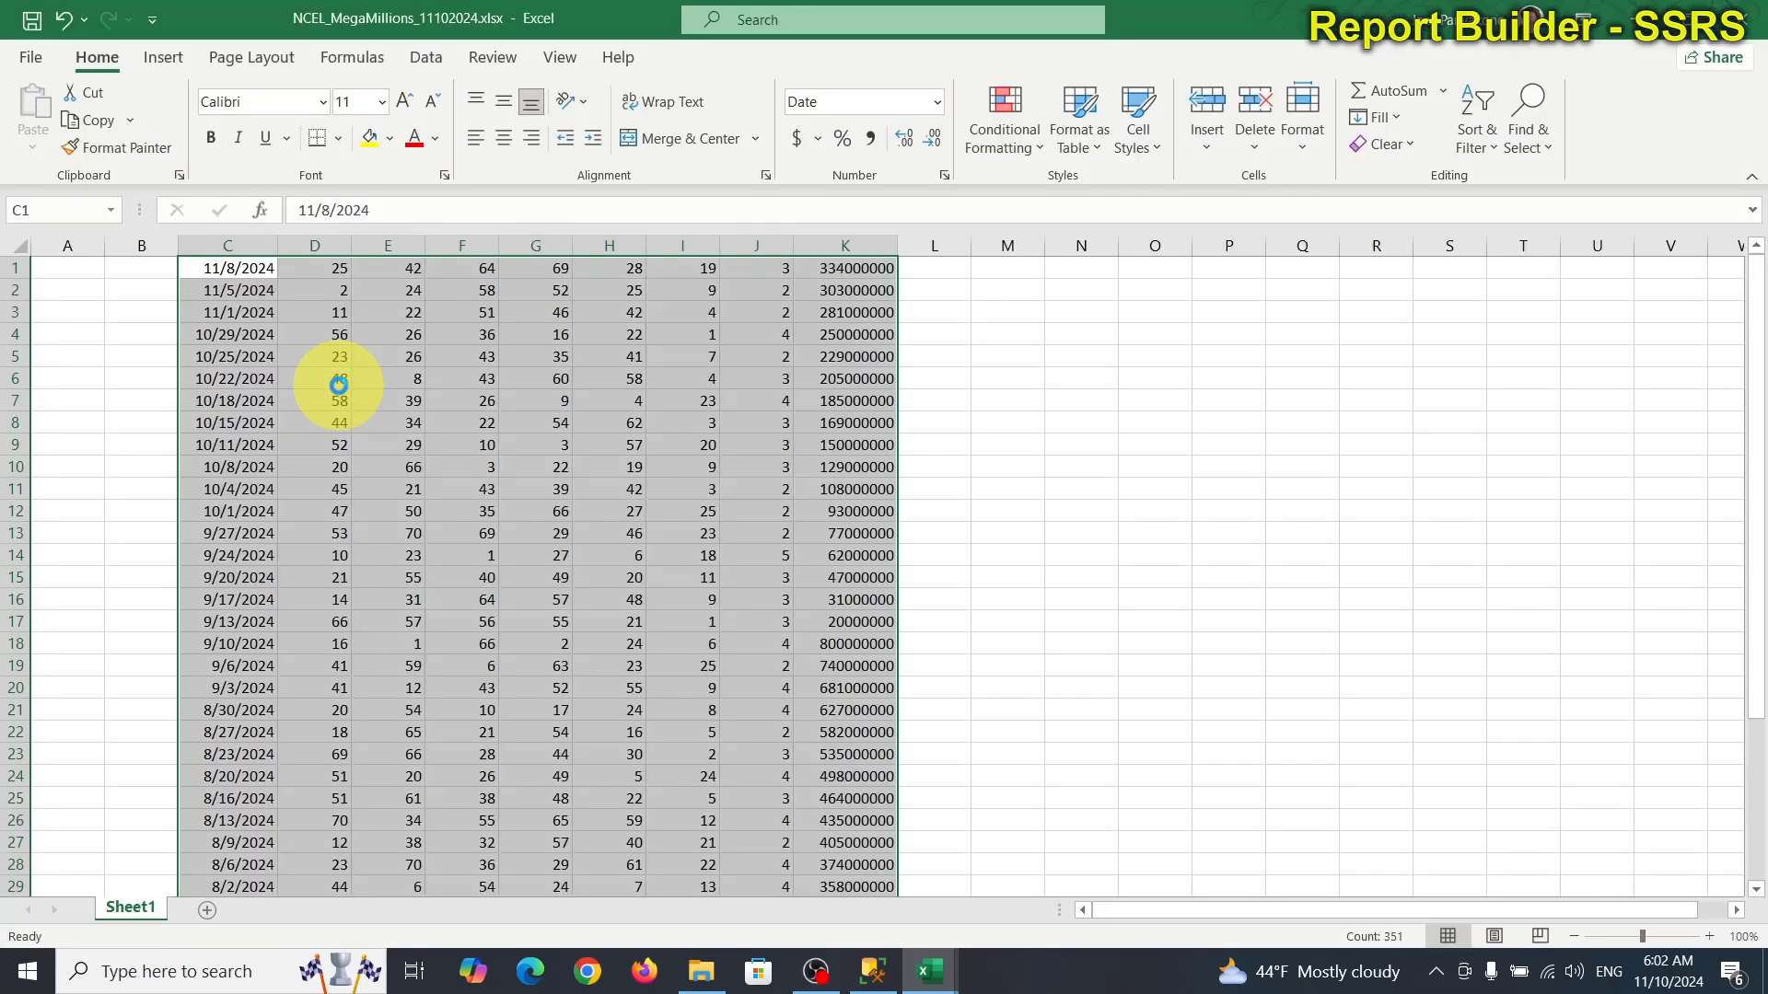
Close both Mega Millions workbooks, discarding the CSV changes.
click(1745, 20)
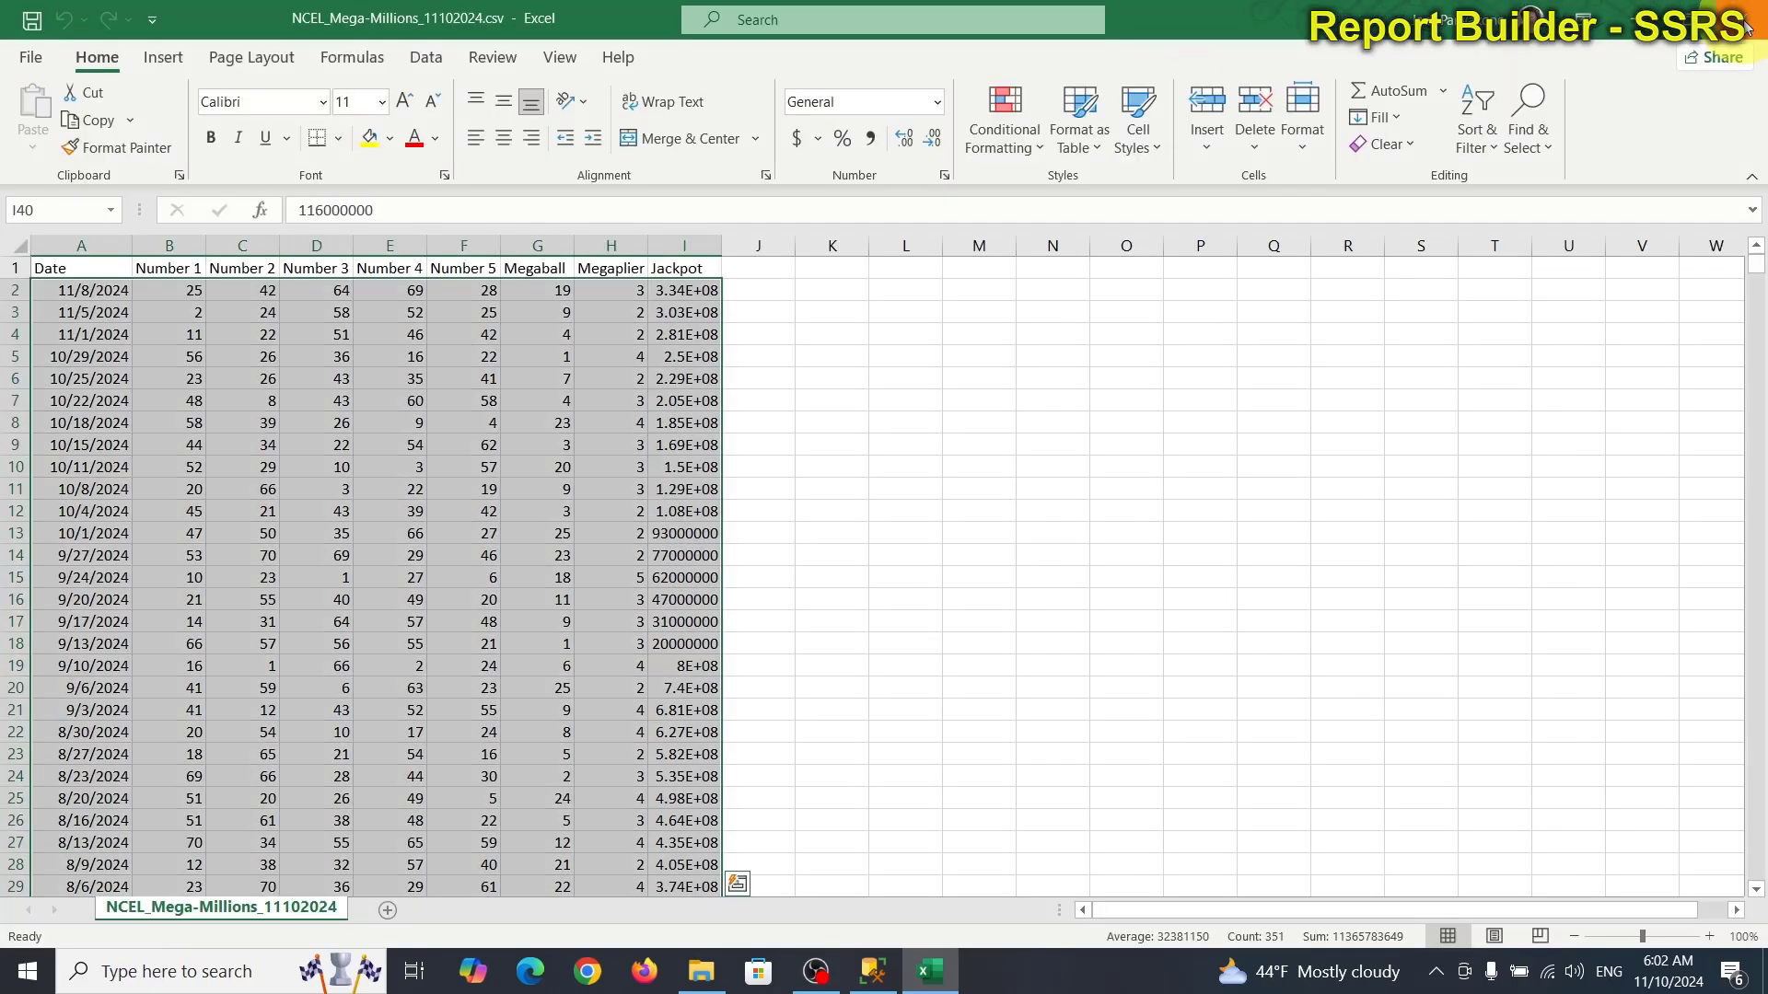
click(1747, 28)
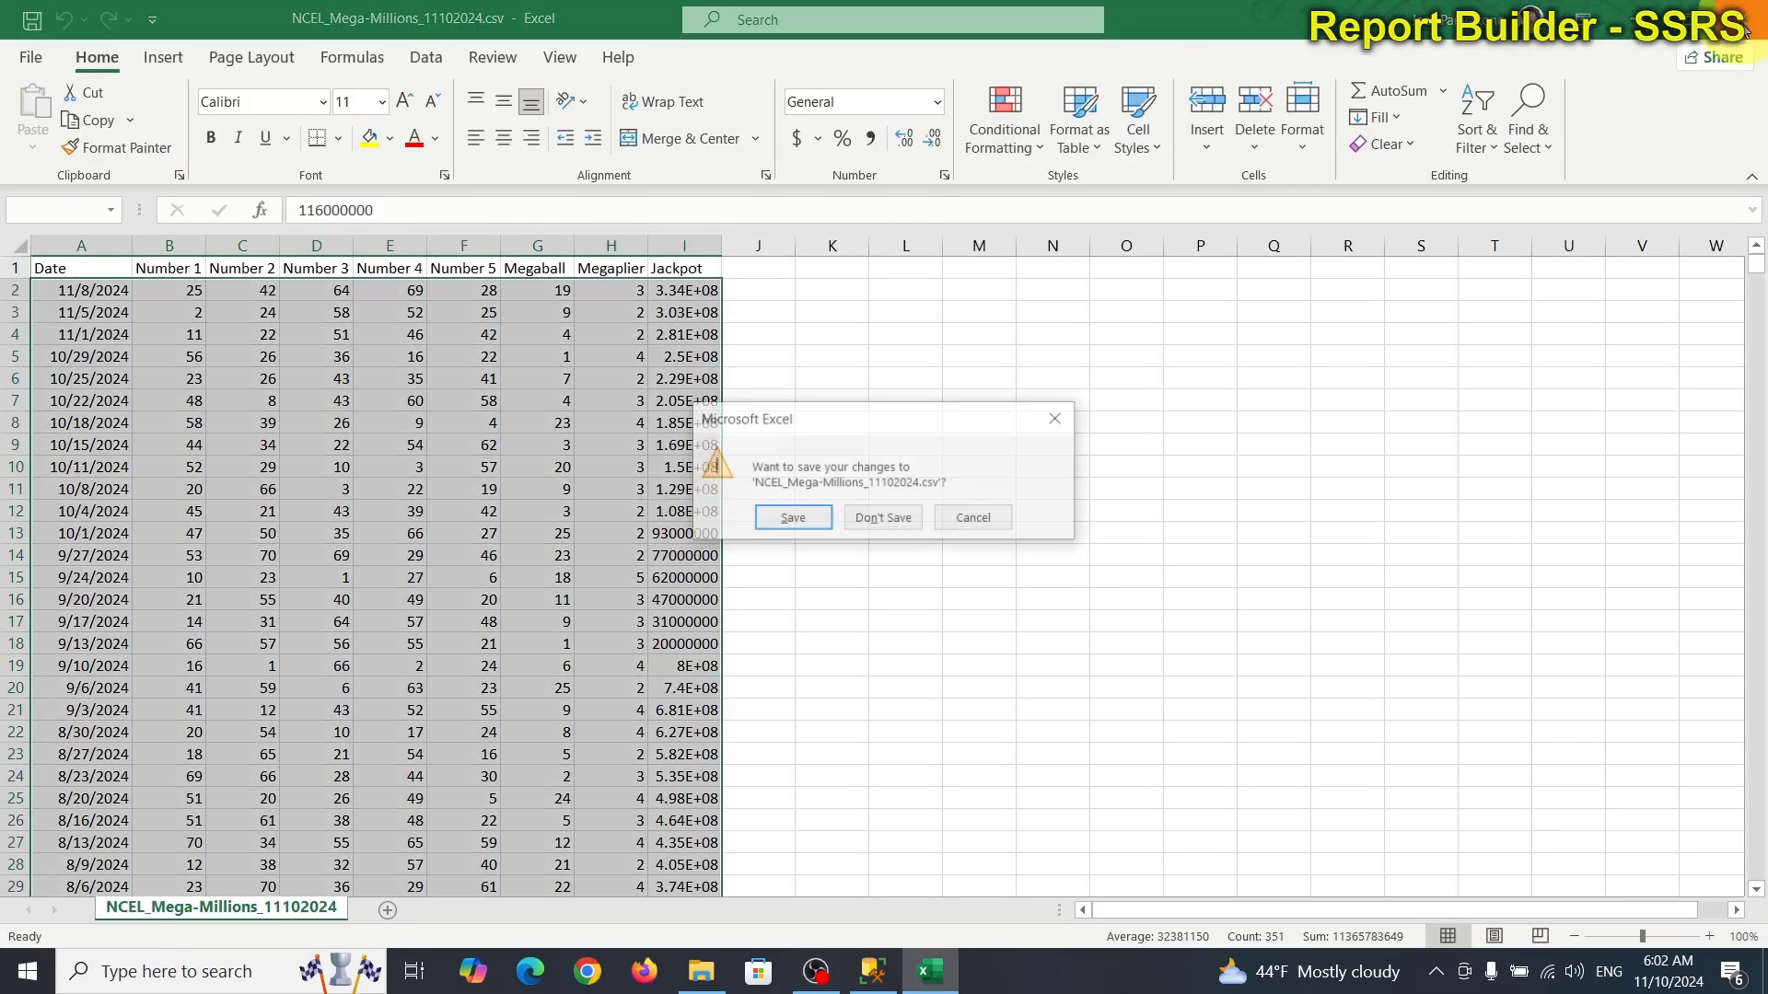
click(921, 527)
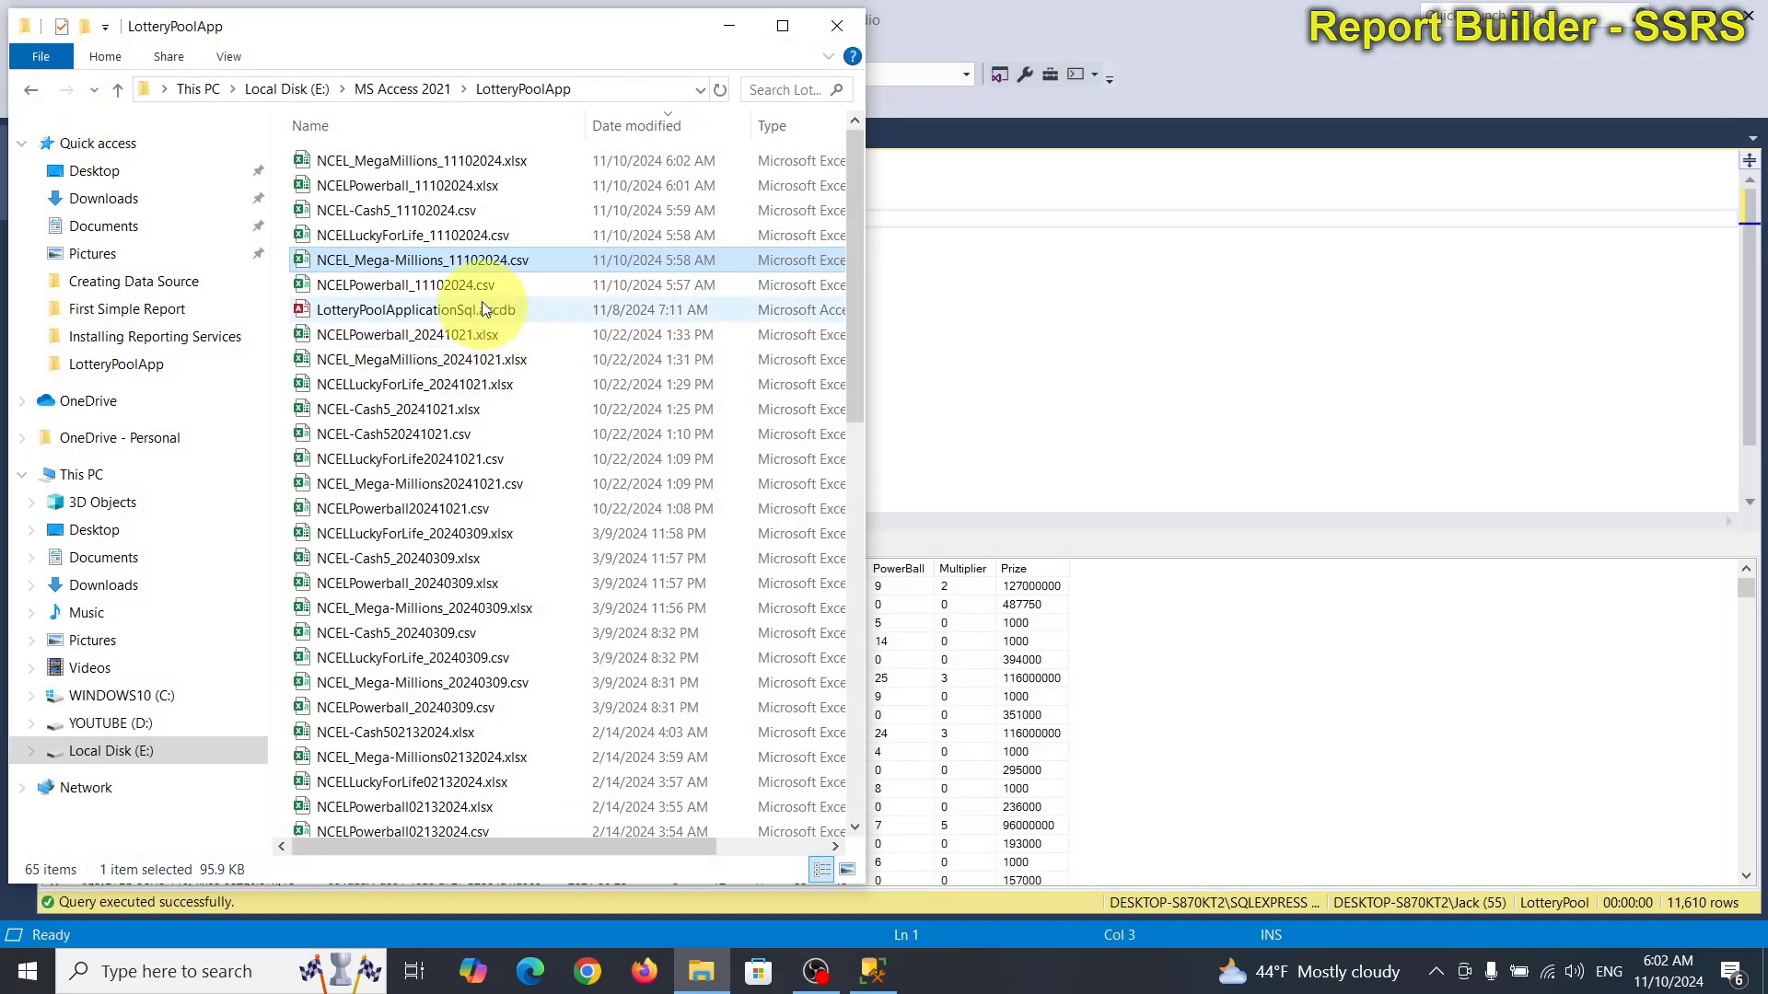
Open NCELLuckyForLife_11102024.csv, widen column A, and copy draw rows 2 to 135.
click(467, 238)
double_click(469, 239)
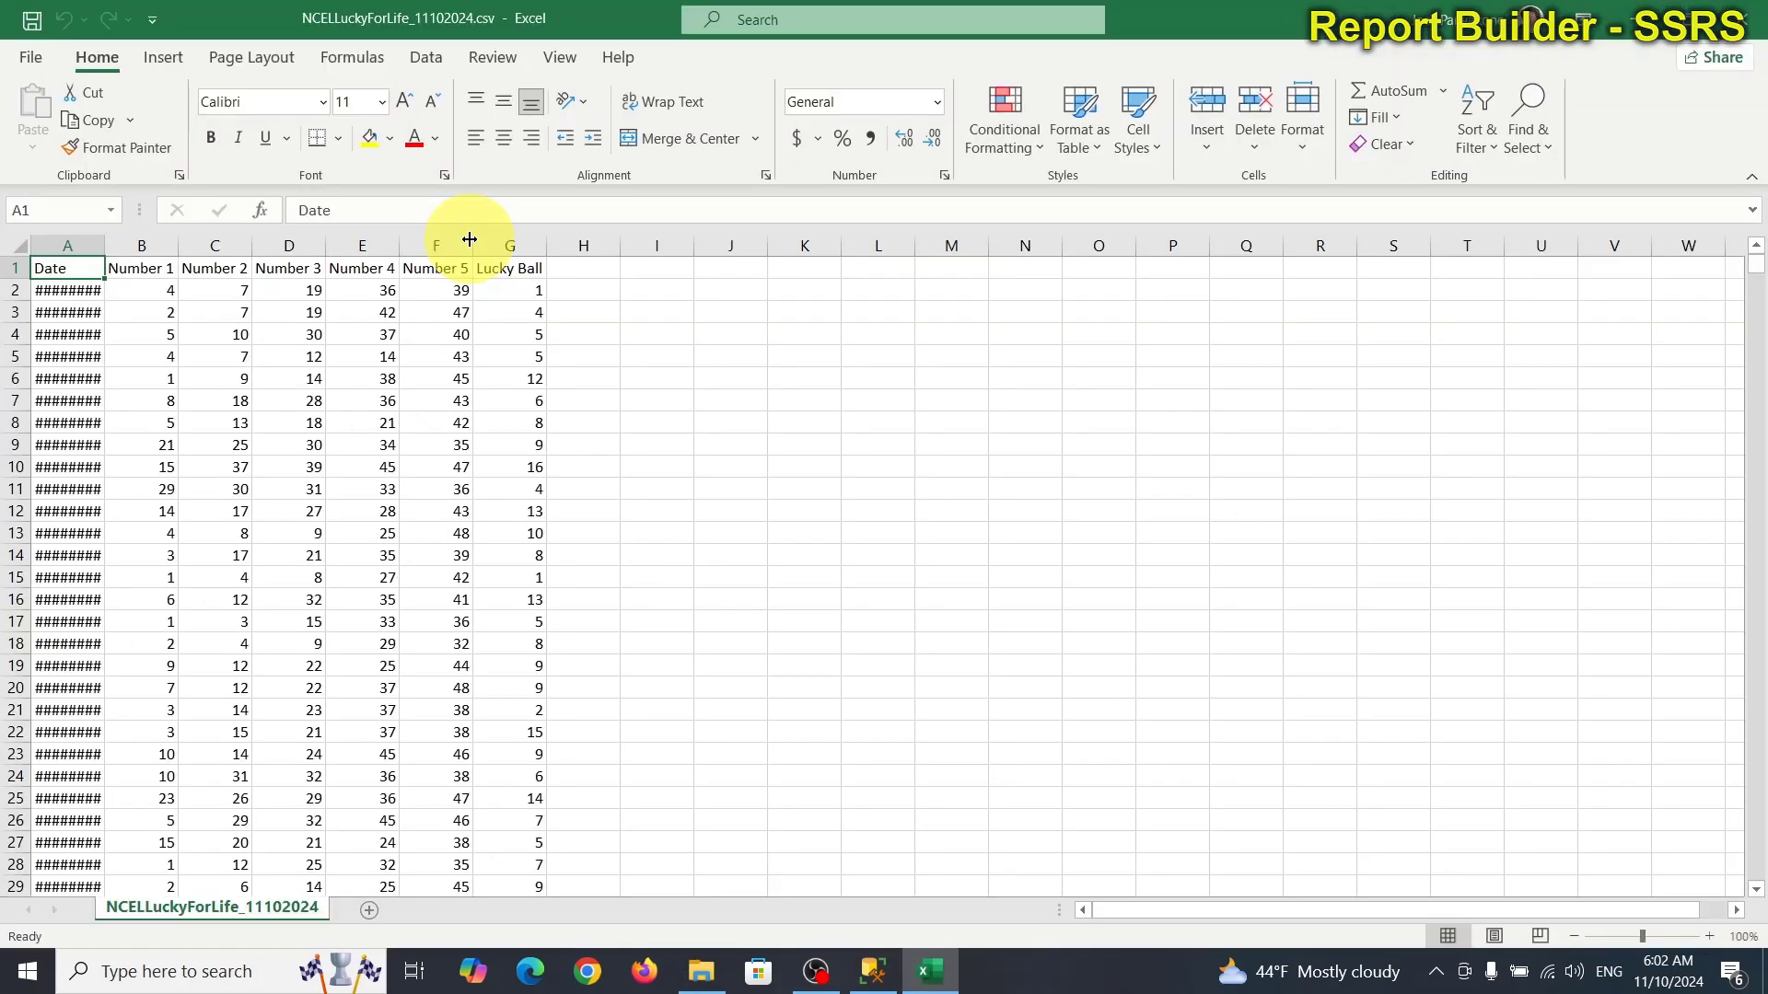
scroll(583, 541, down, 6)
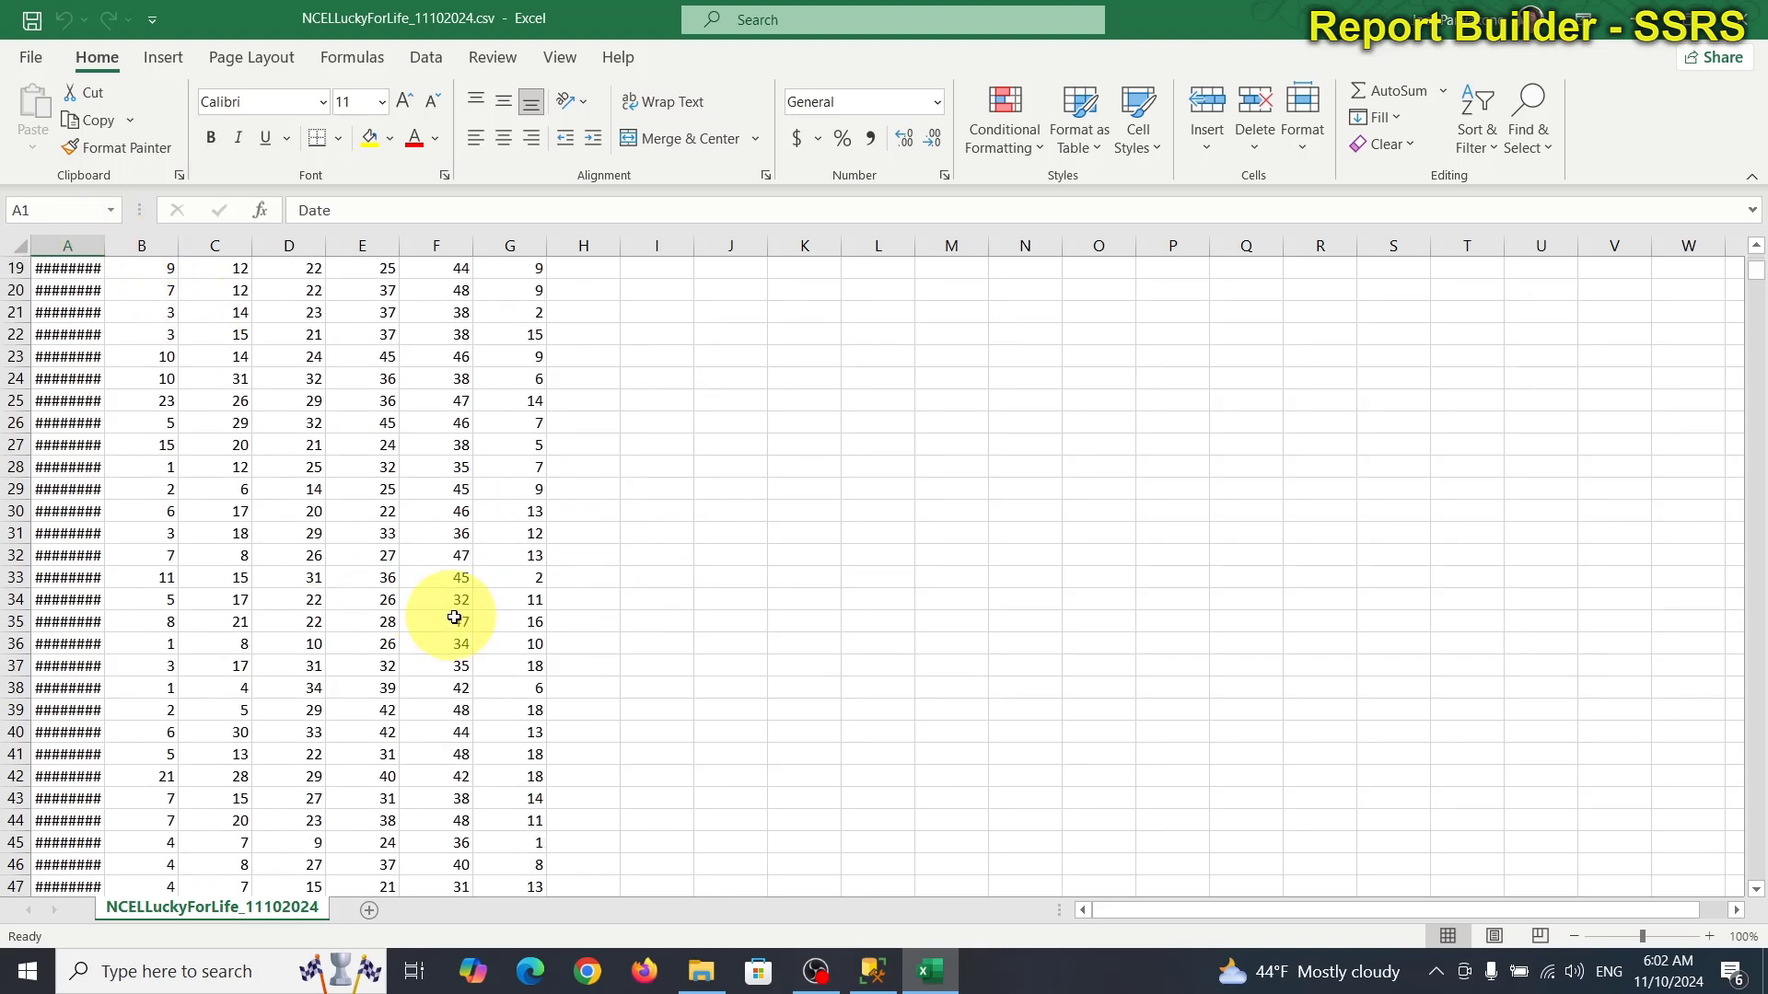
drag(106, 243, 142, 242)
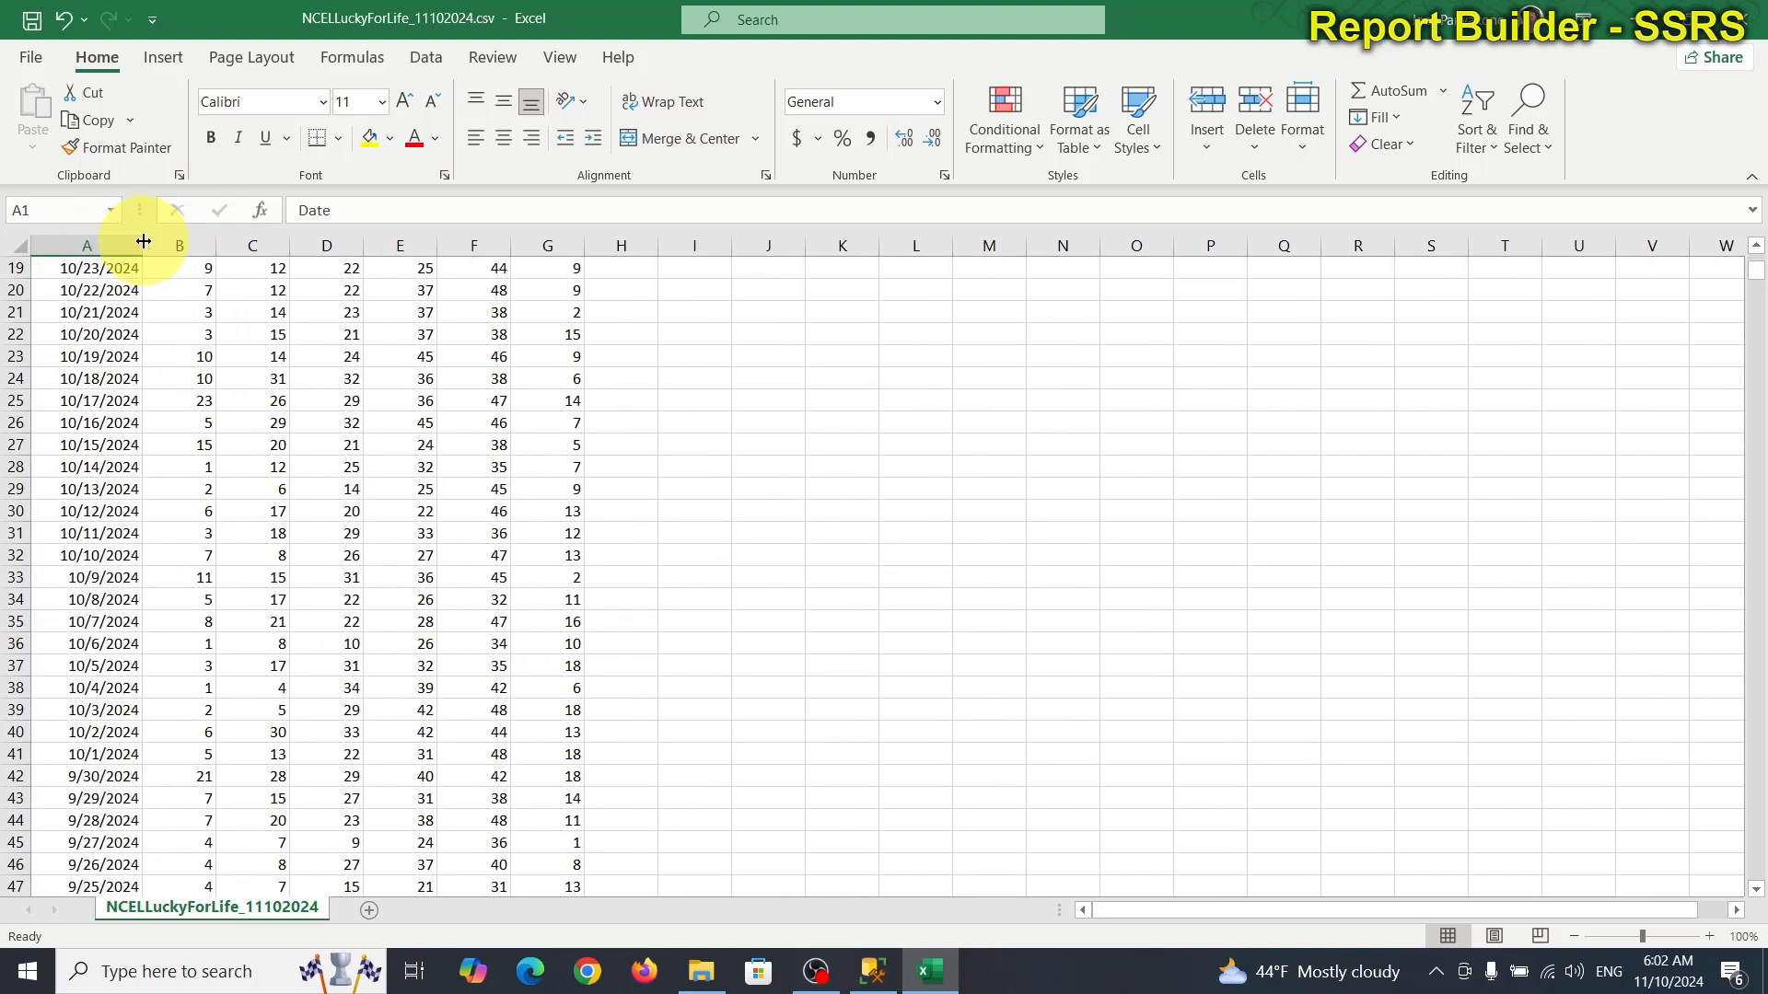
scroll(573, 732, down, 3)
scroll(573, 732, down, 18)
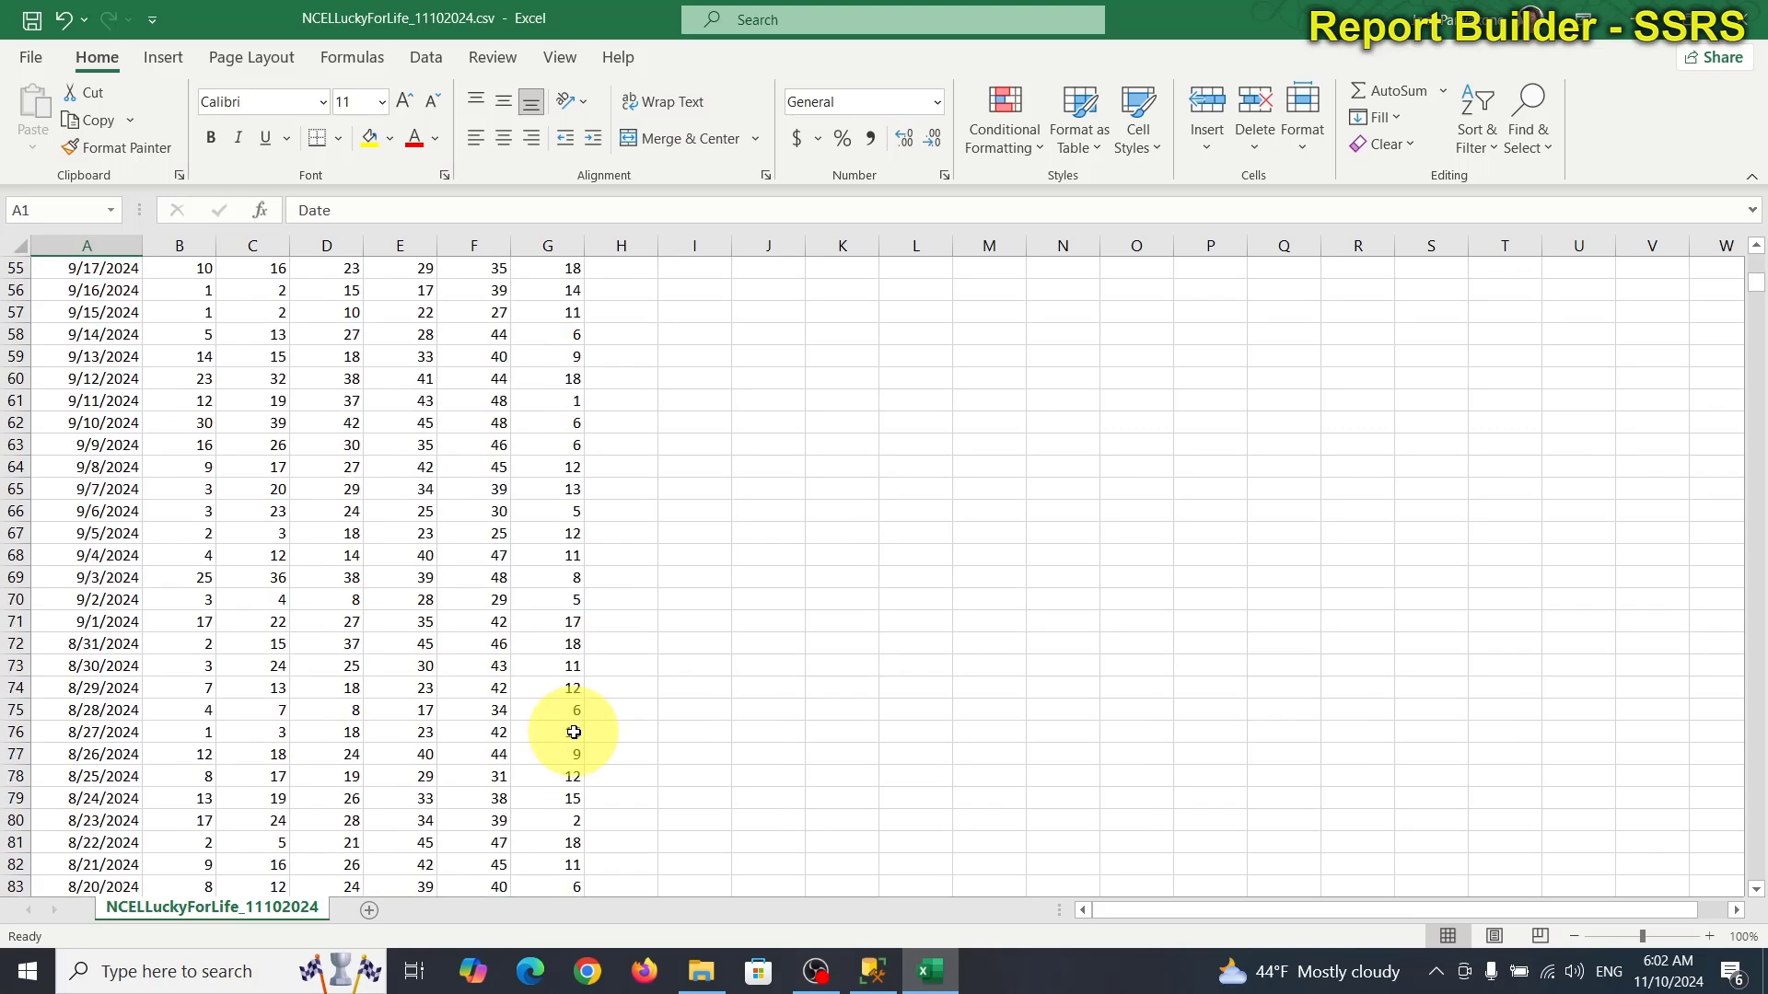
scroll(574, 732, down, 11)
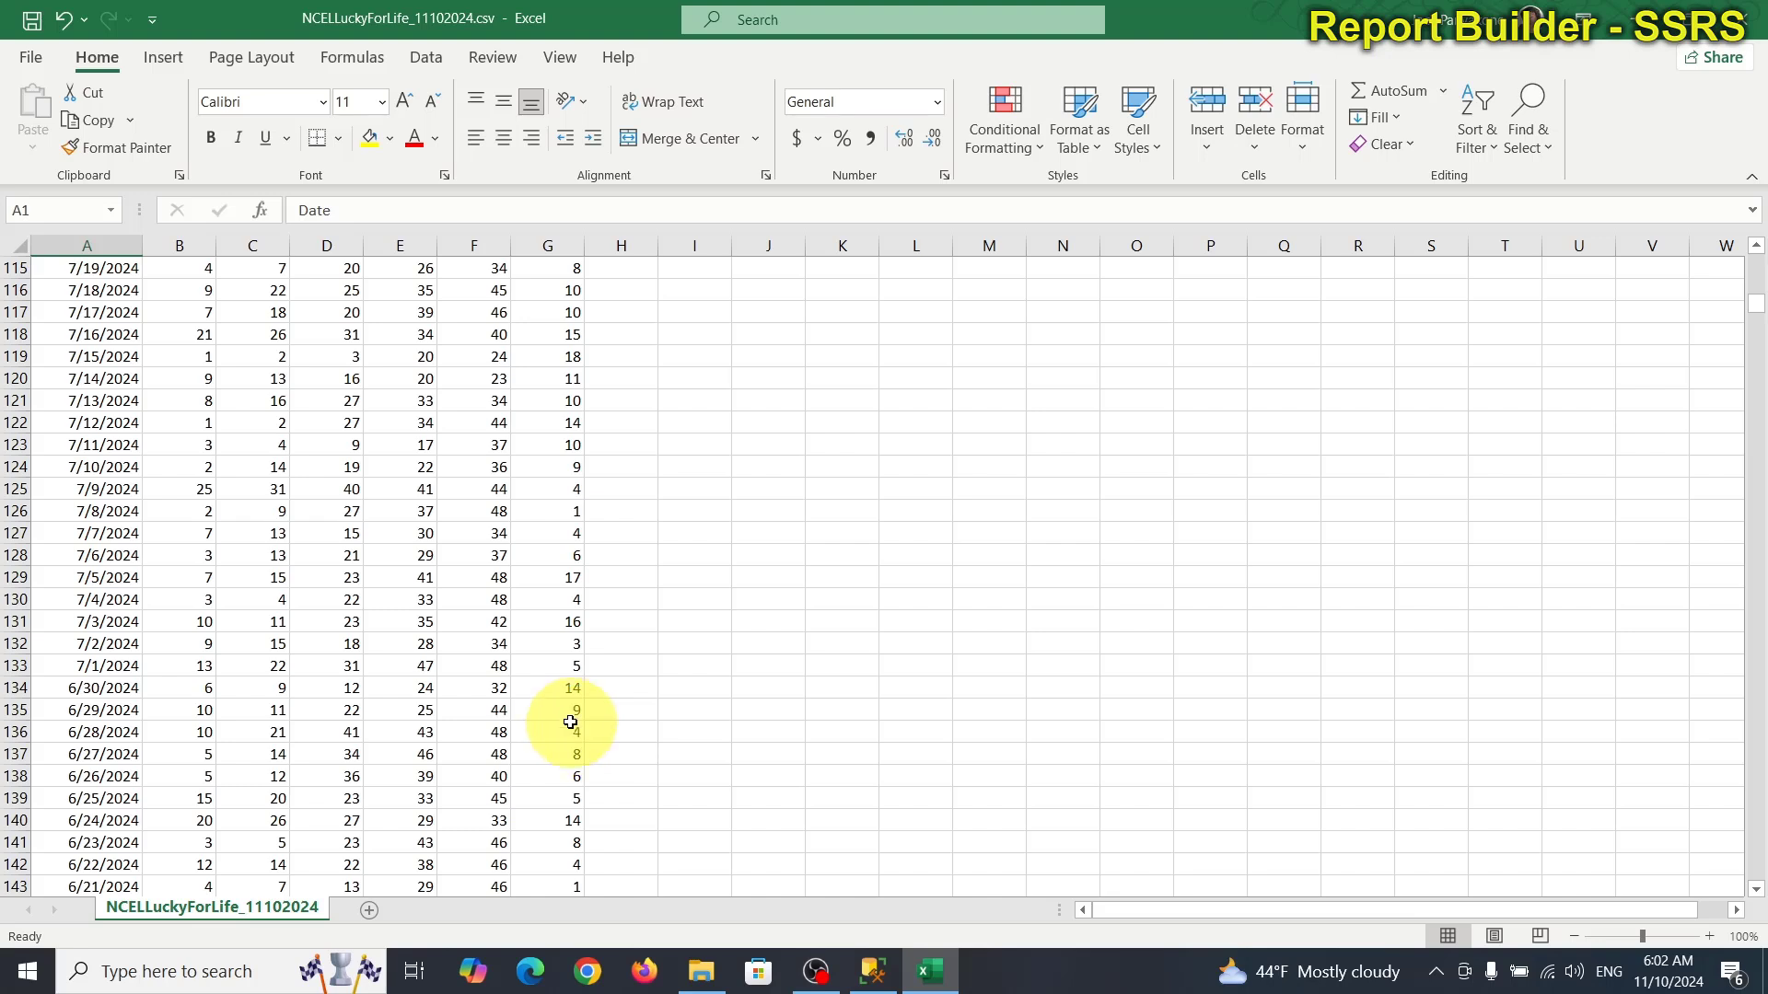
drag(565, 710, 48, 295)
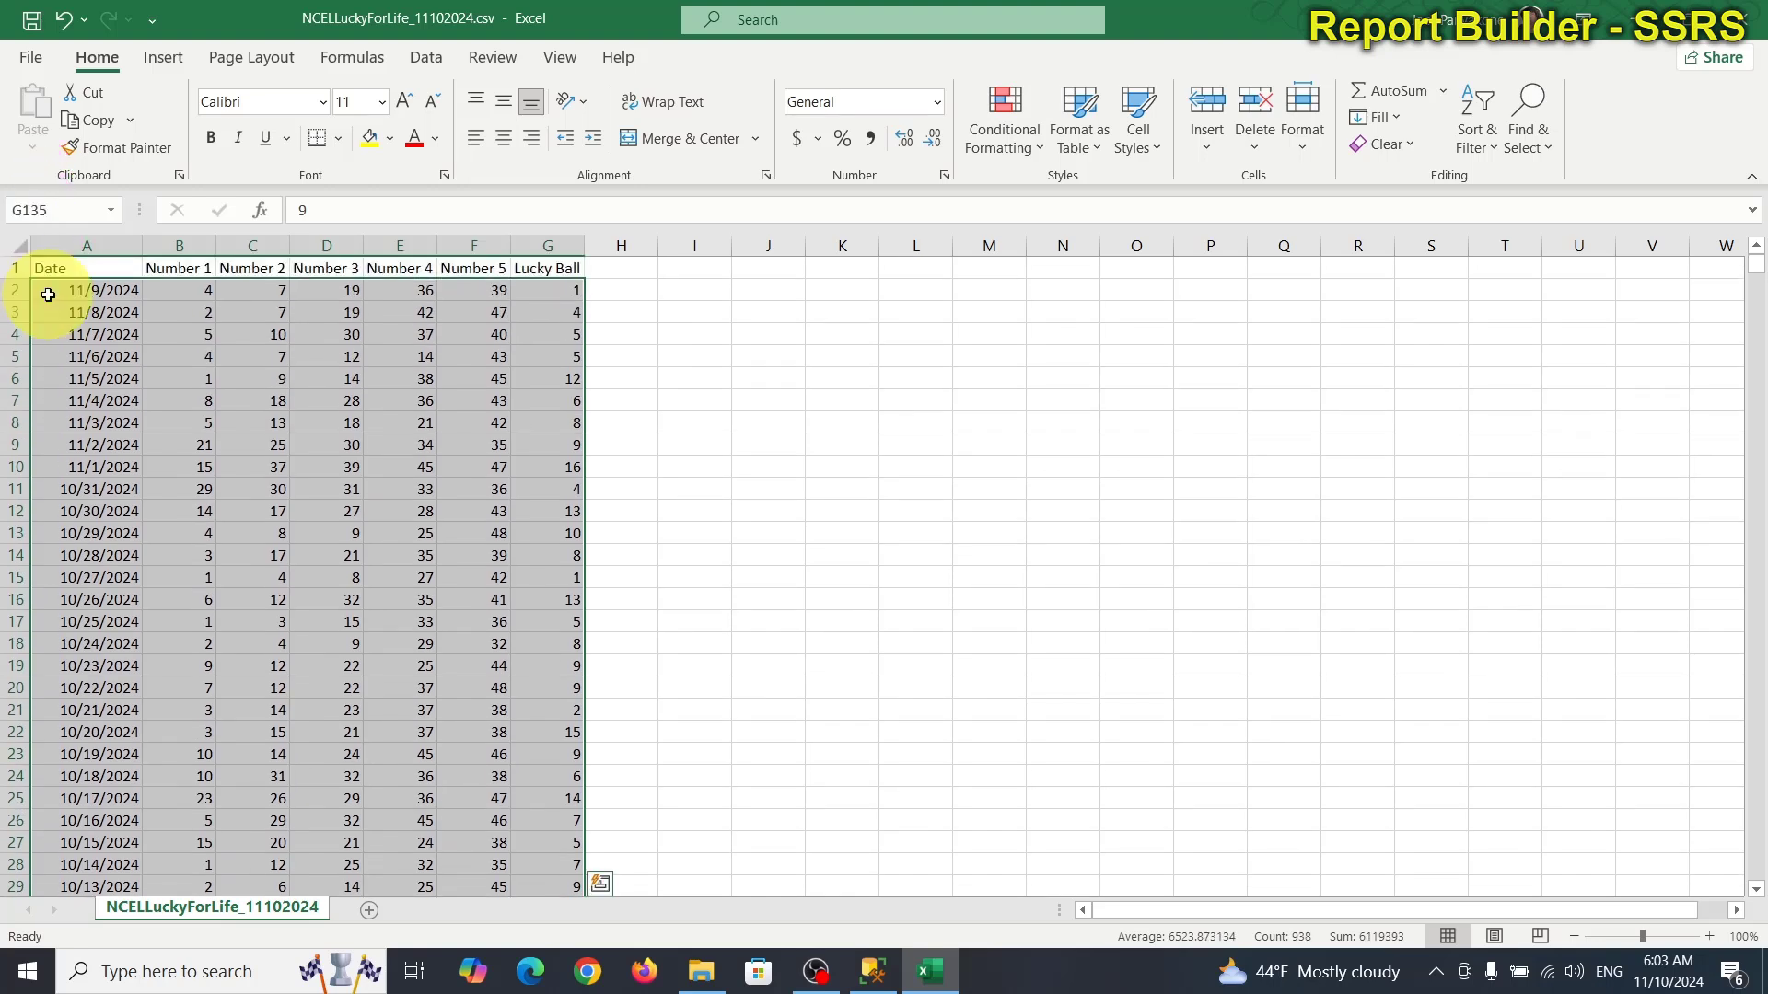
key(ctrl+c)
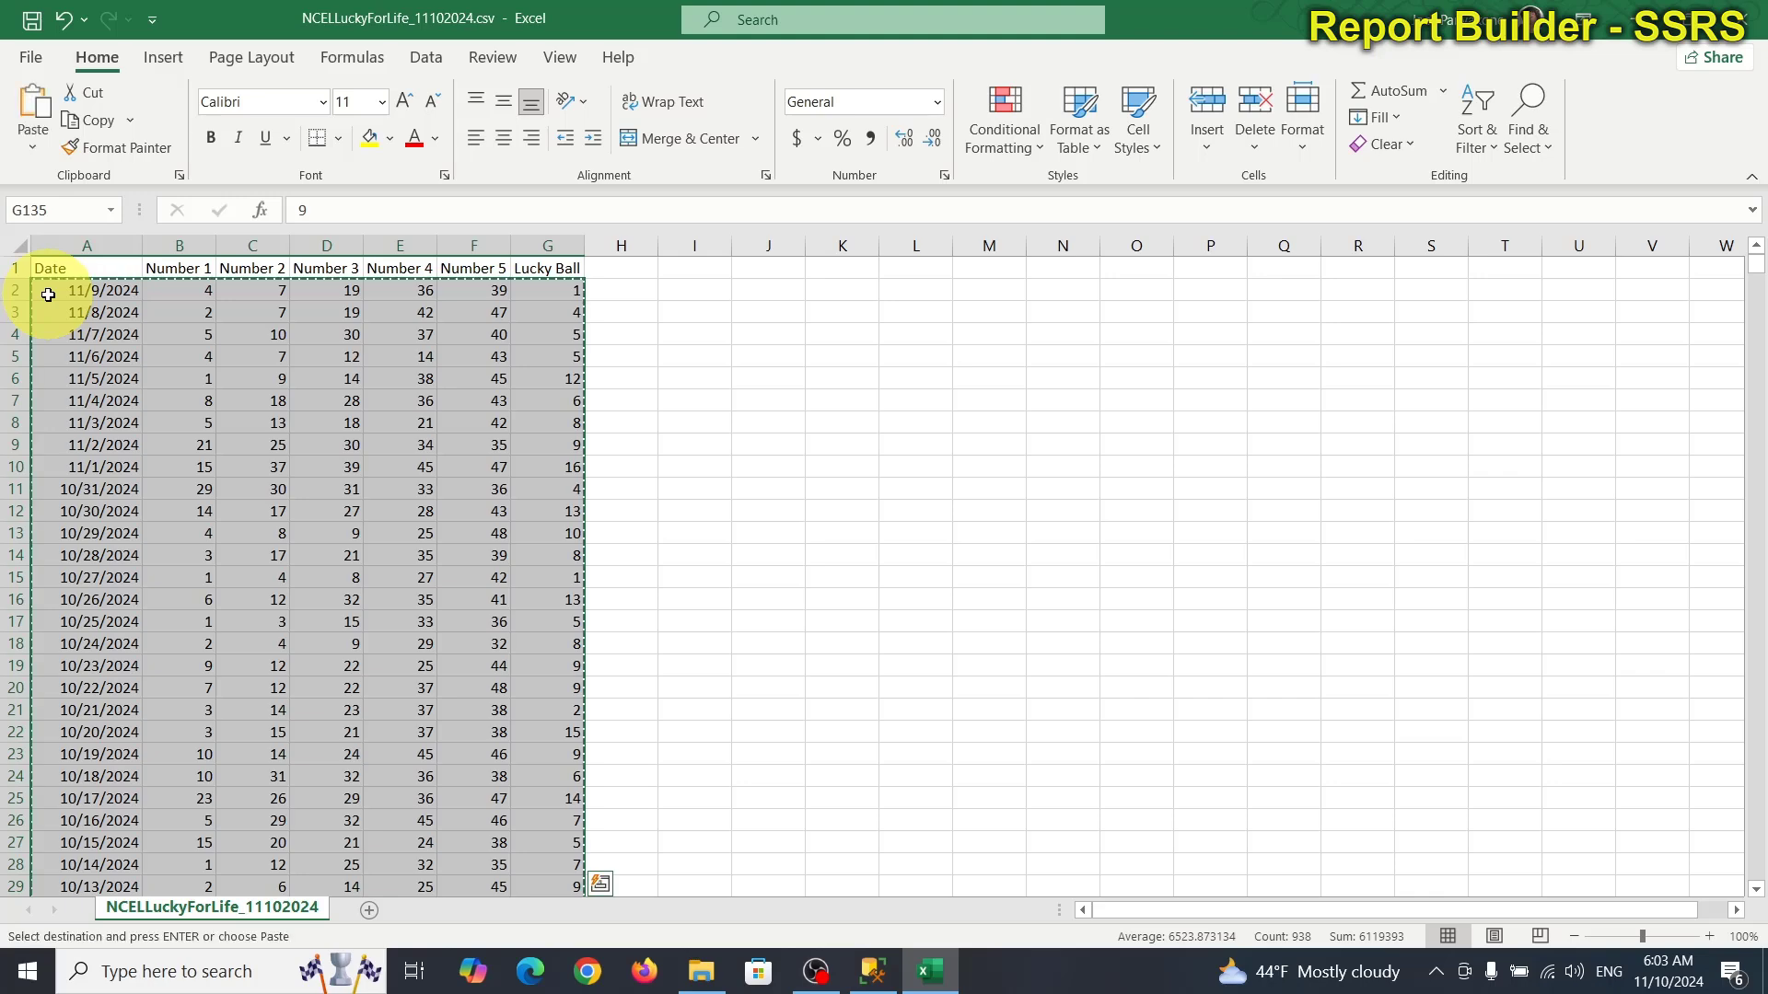
Cancel saving the Lucky for Life CSV to LotteryPoolApp and return to the worksheet.
click(32, 58)
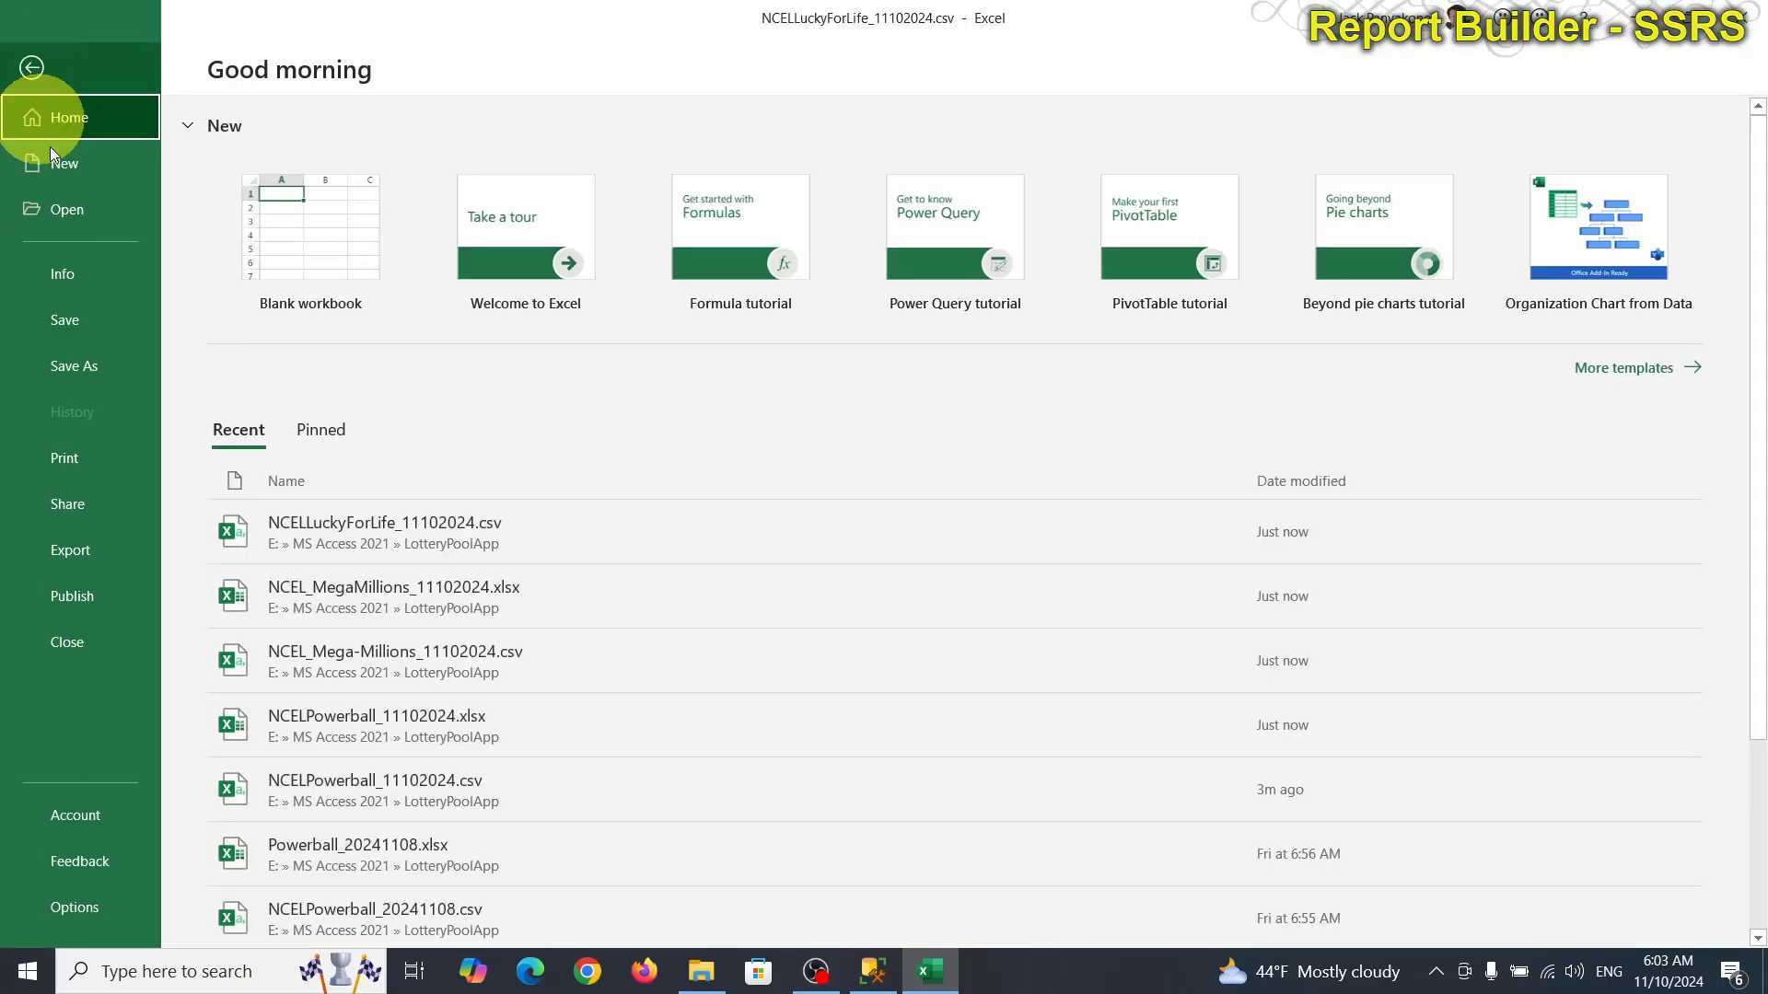
click(96, 368)
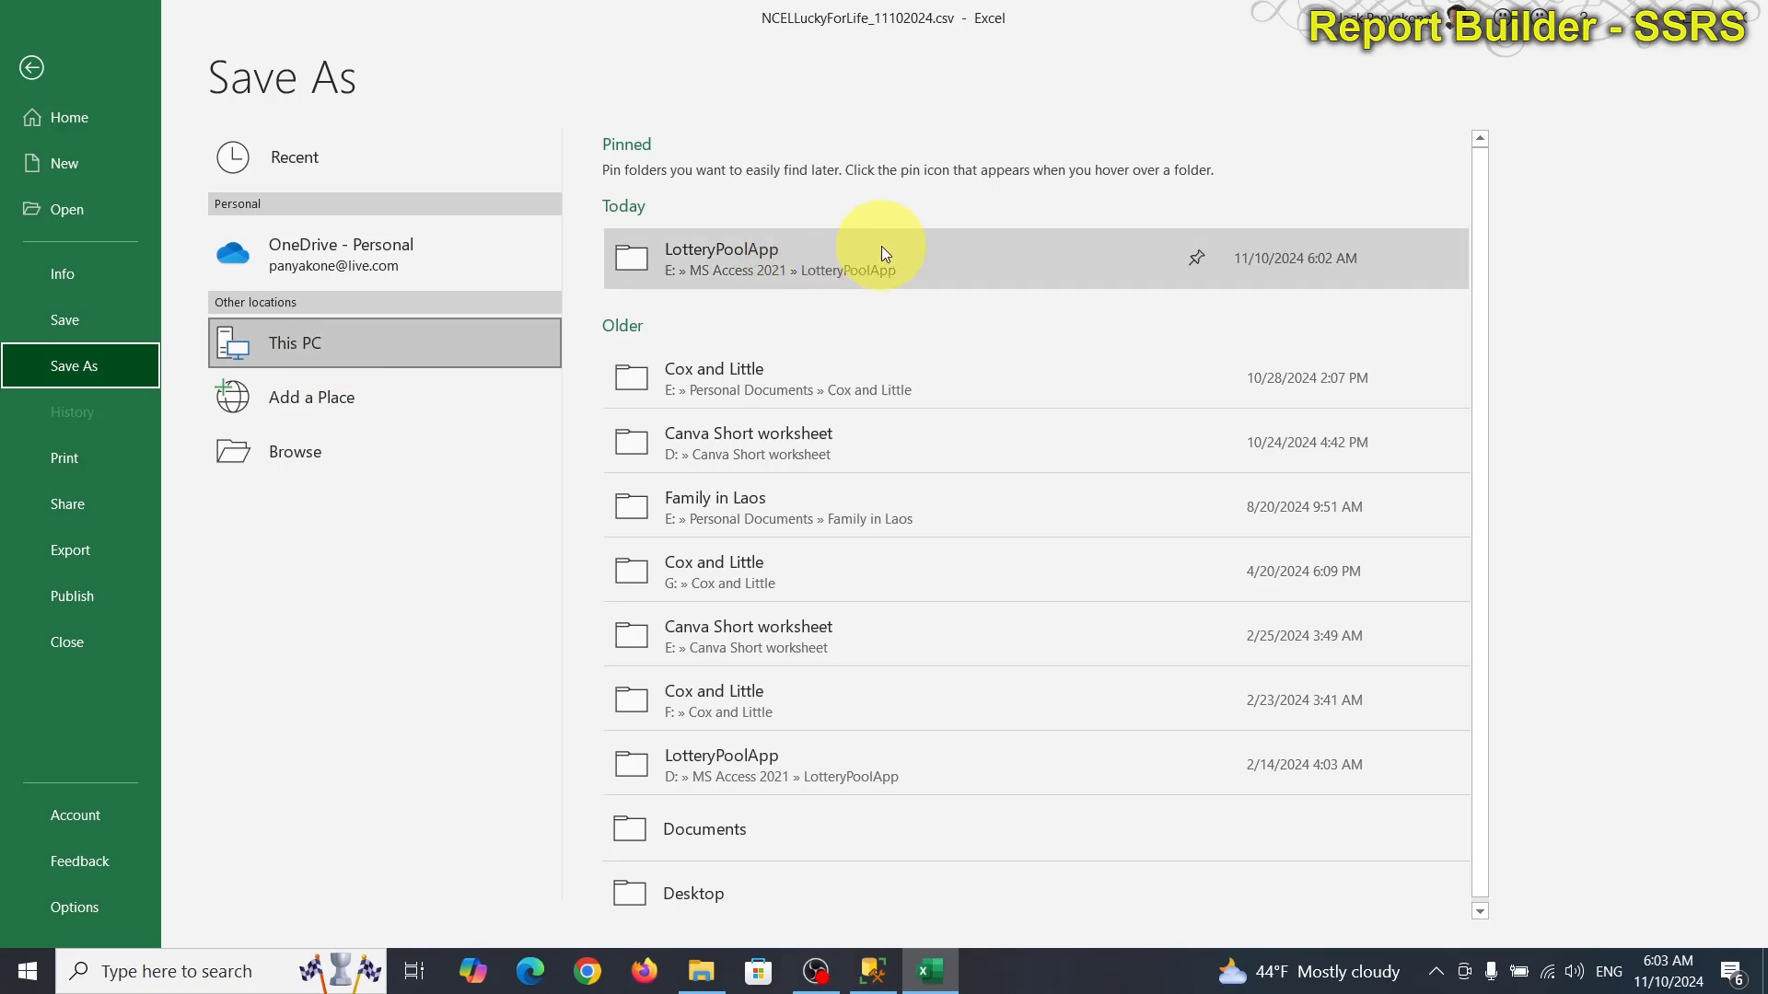
click(881, 246)
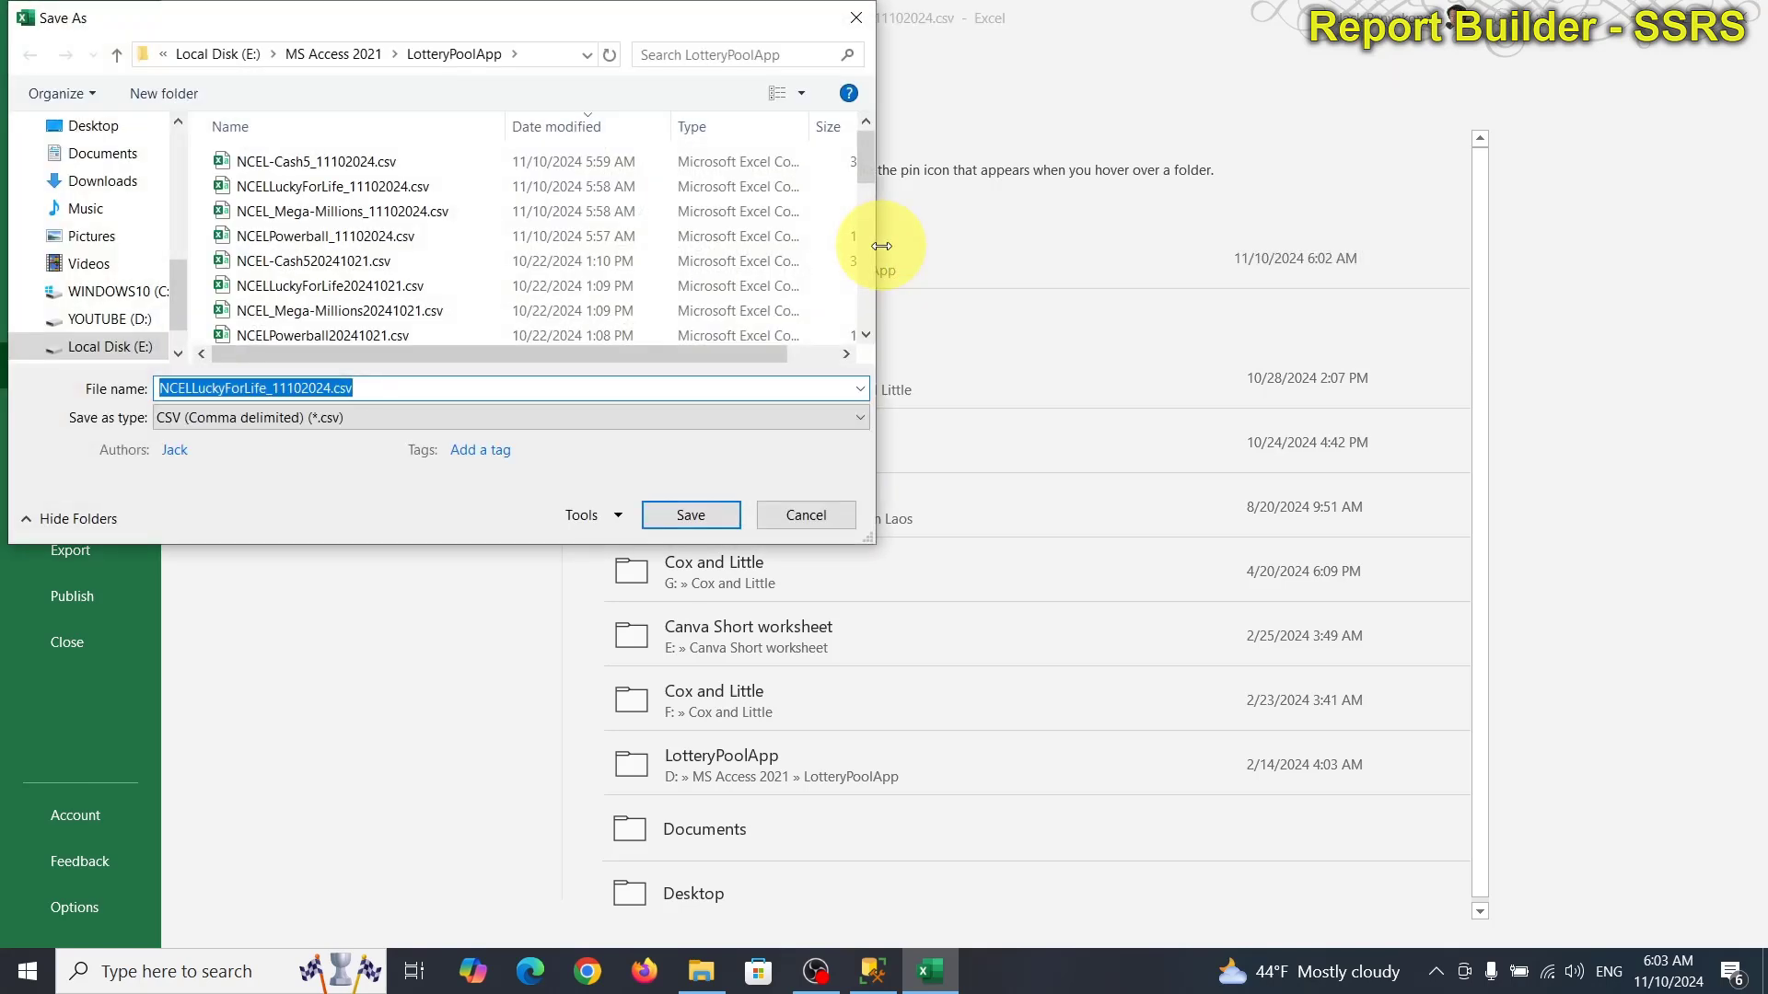
click(827, 515)
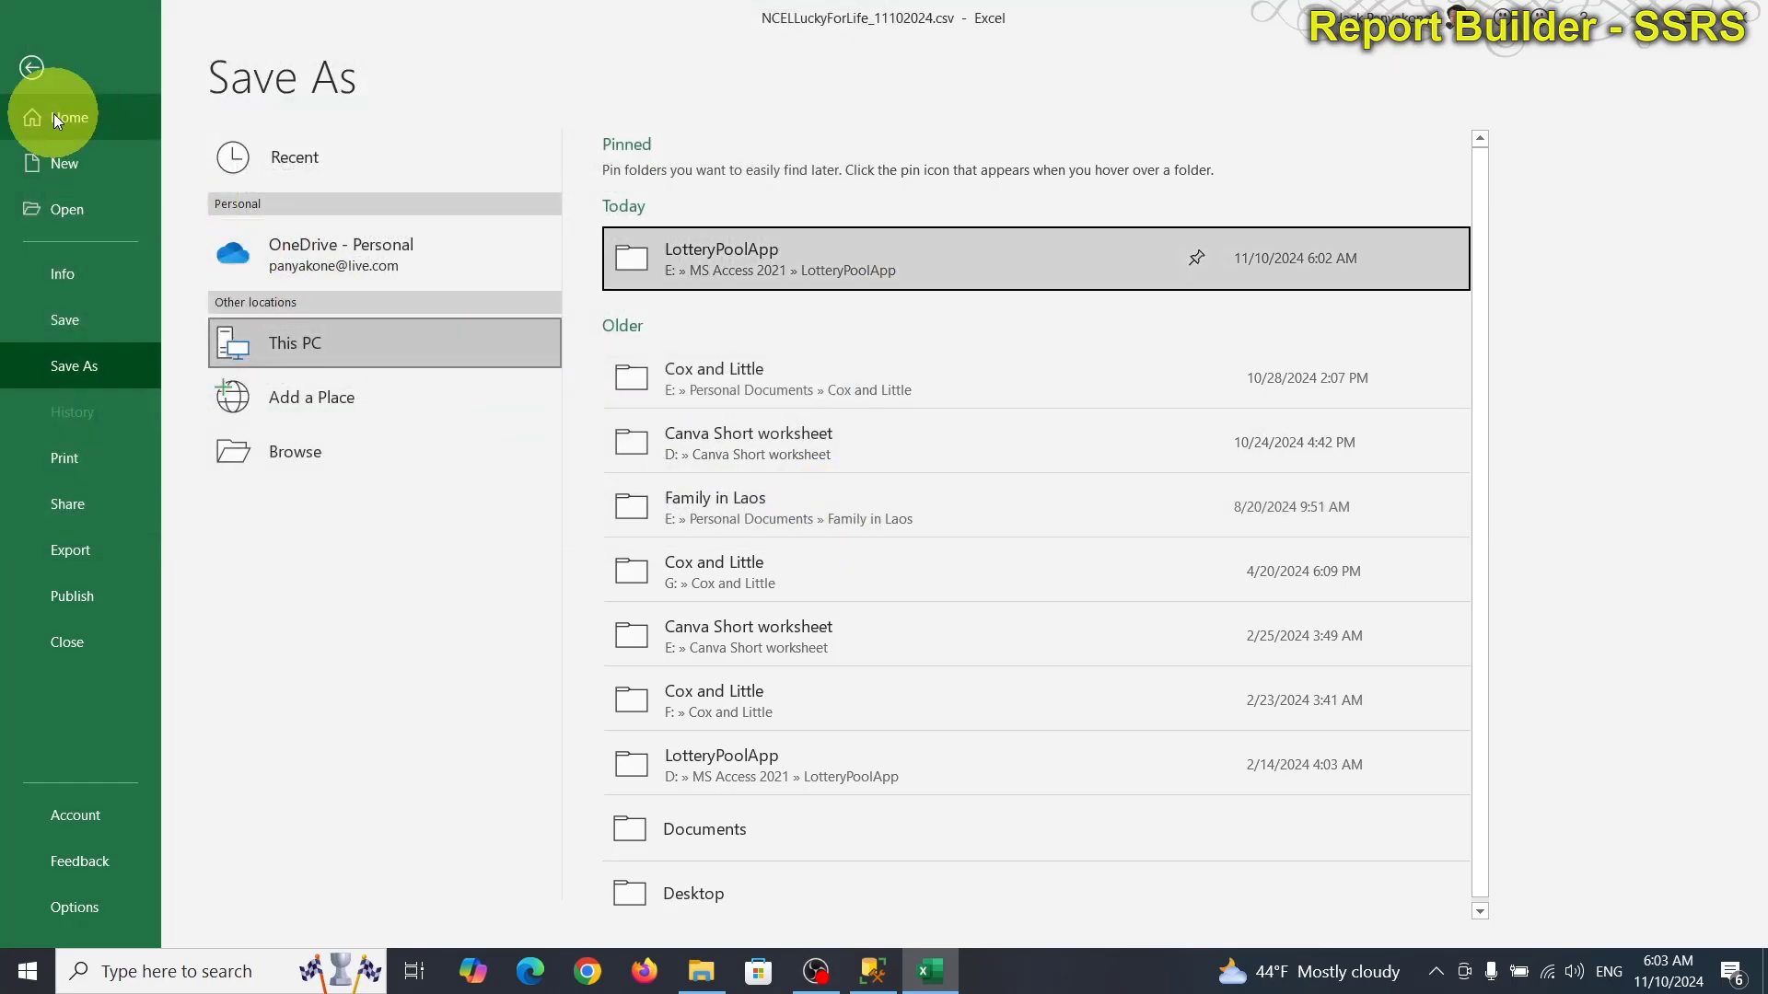
click(31, 68)
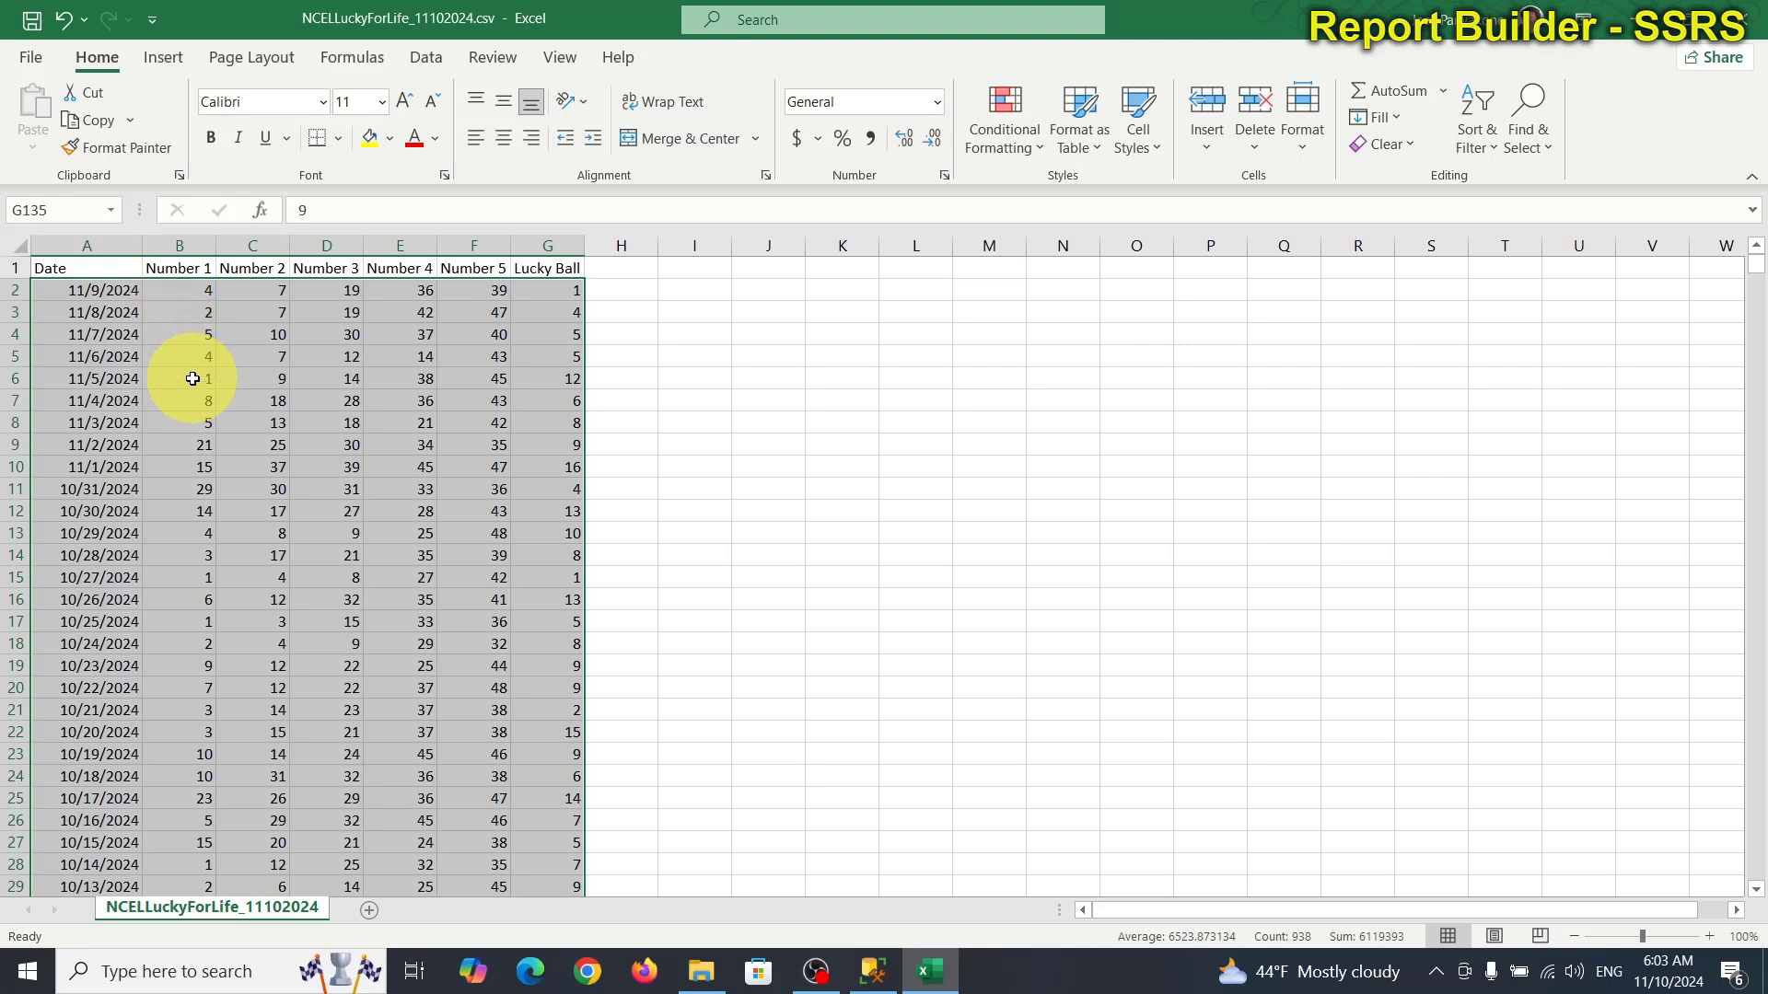
Paste the copied Lucky for Life rows into a new blank workbook at C1 and widen column C.
key(ctrl+c)
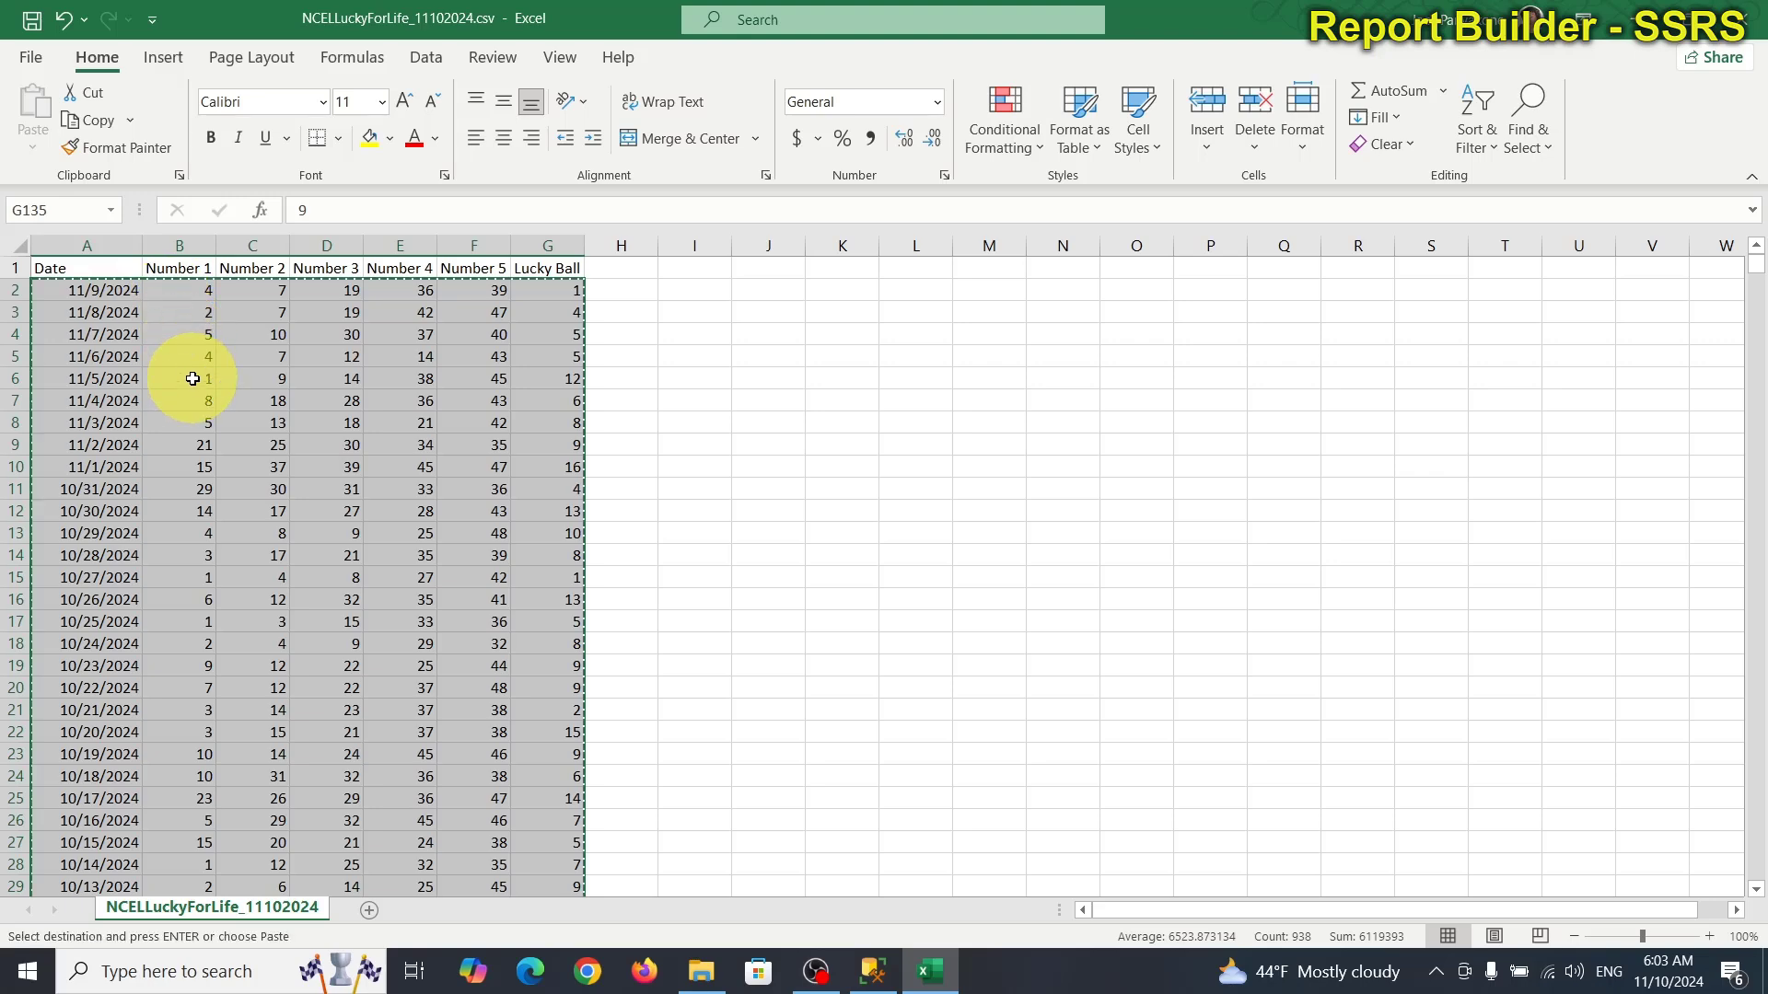
click(20, 58)
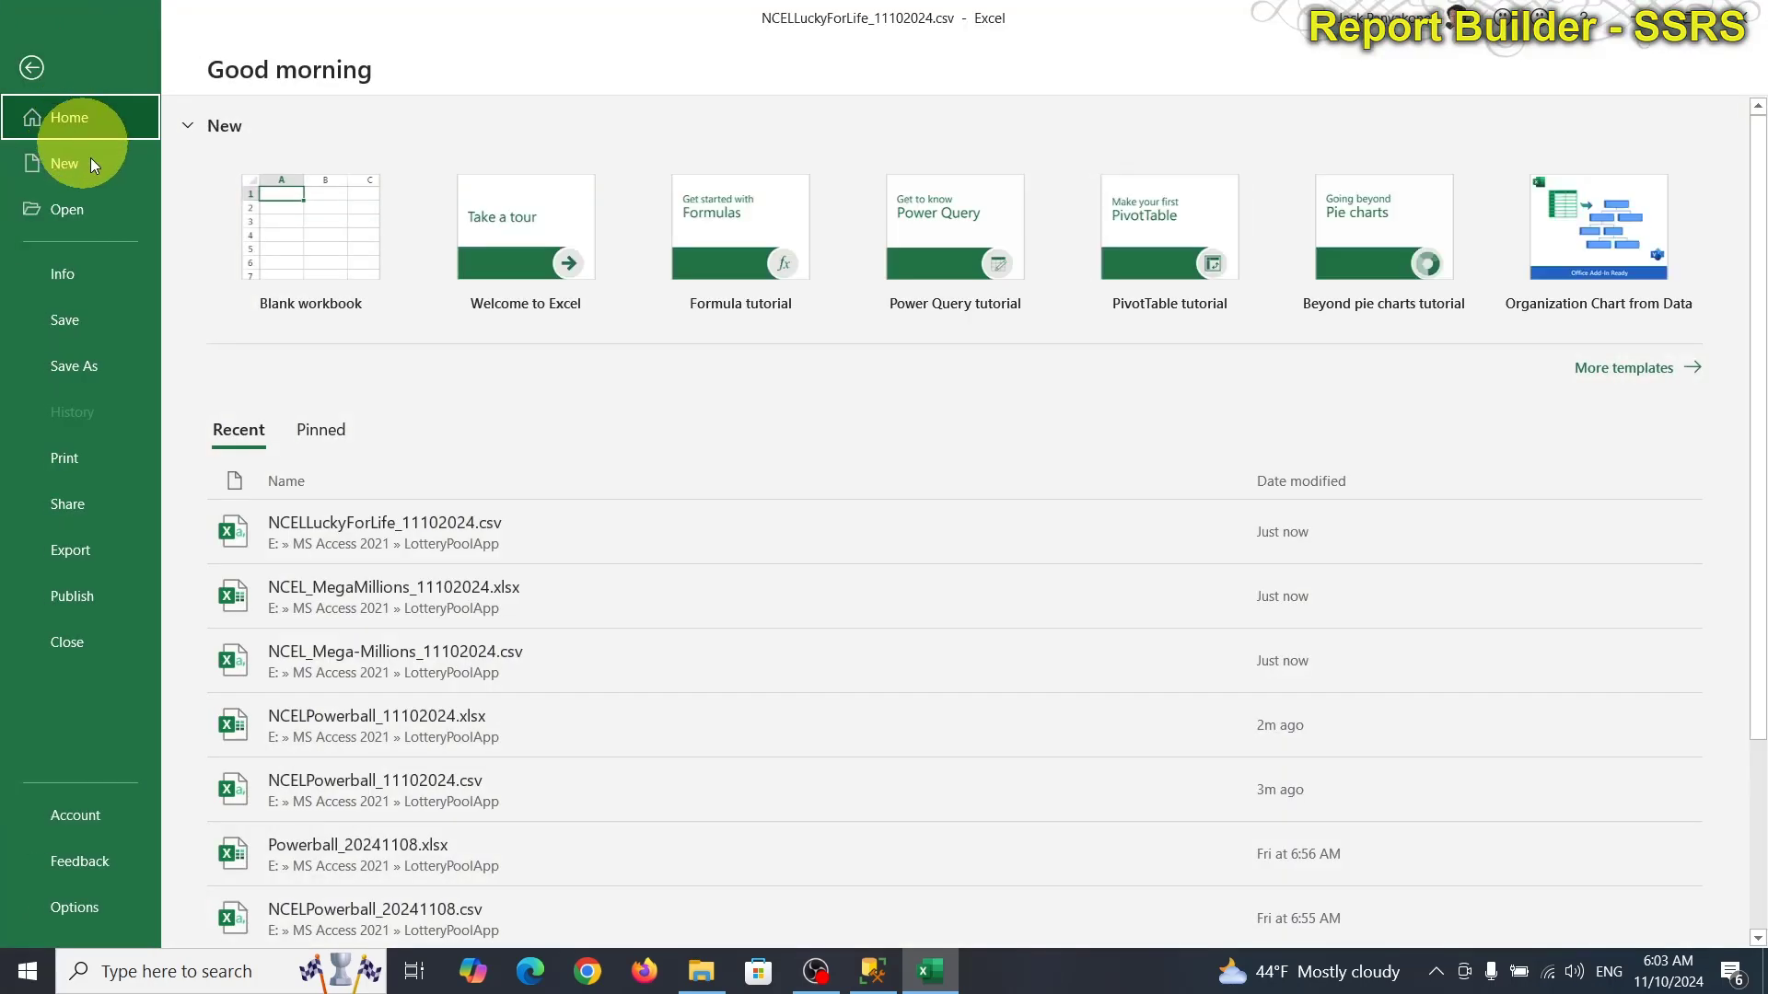
click(313, 222)
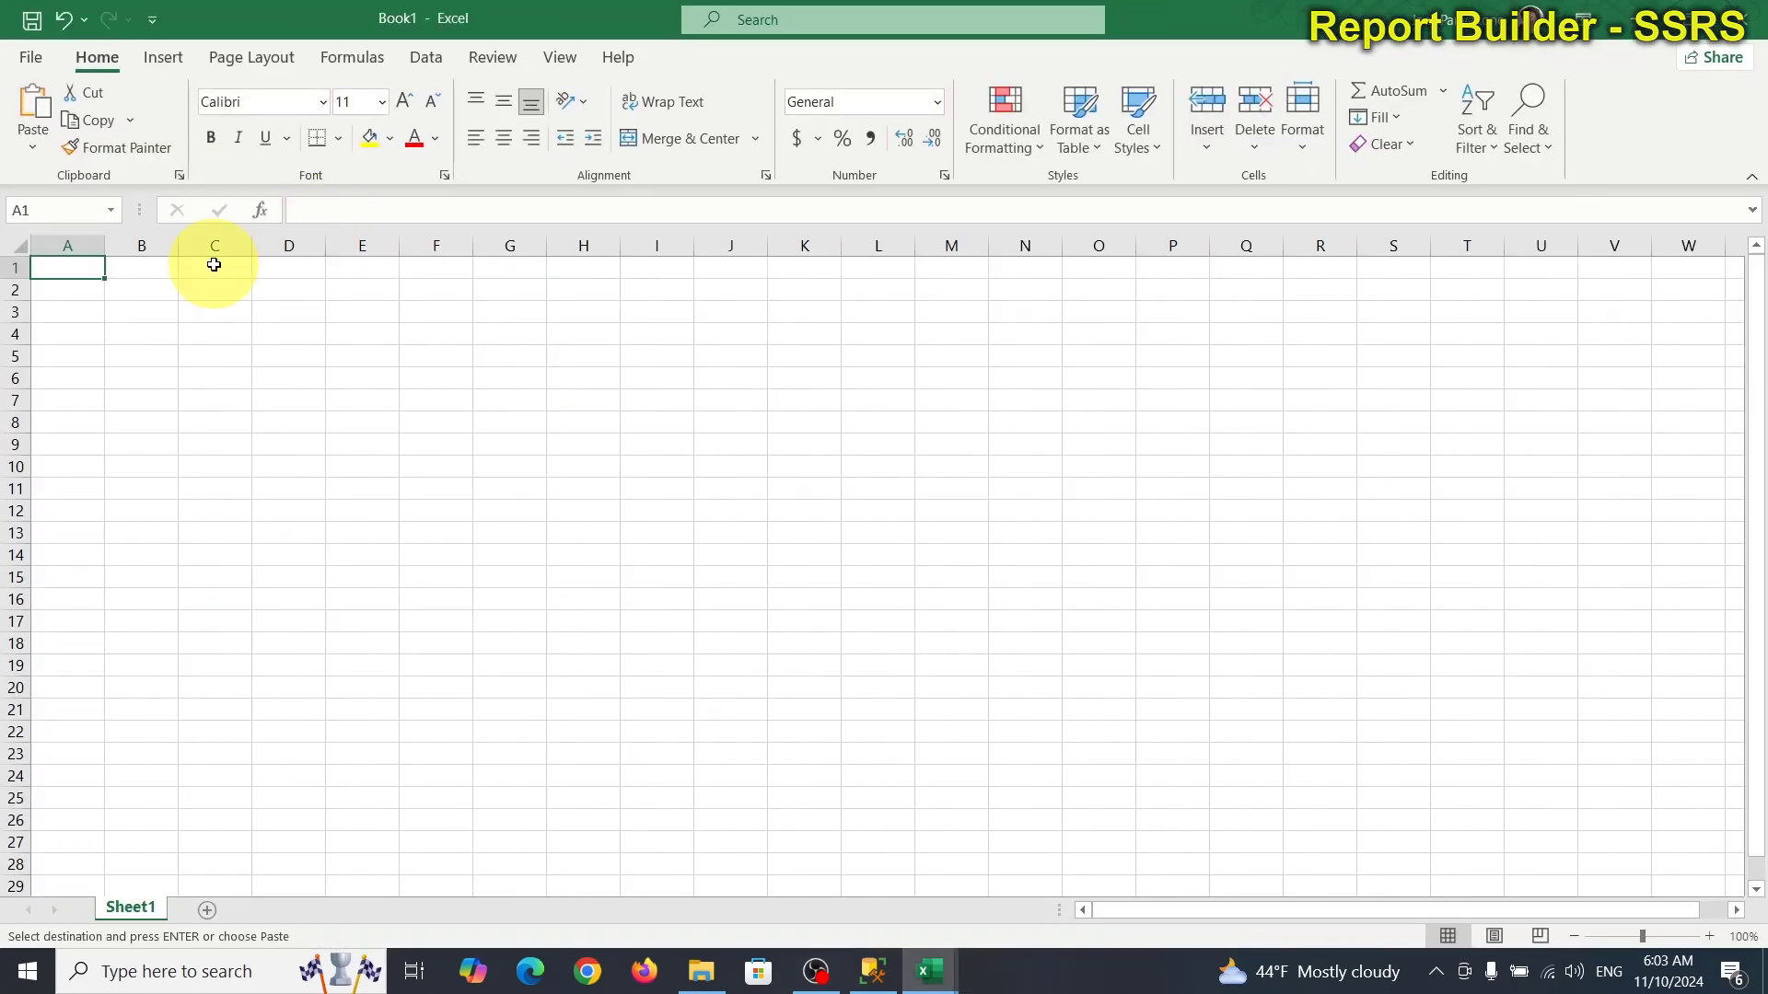
click(213, 265)
key(ctrl+v)
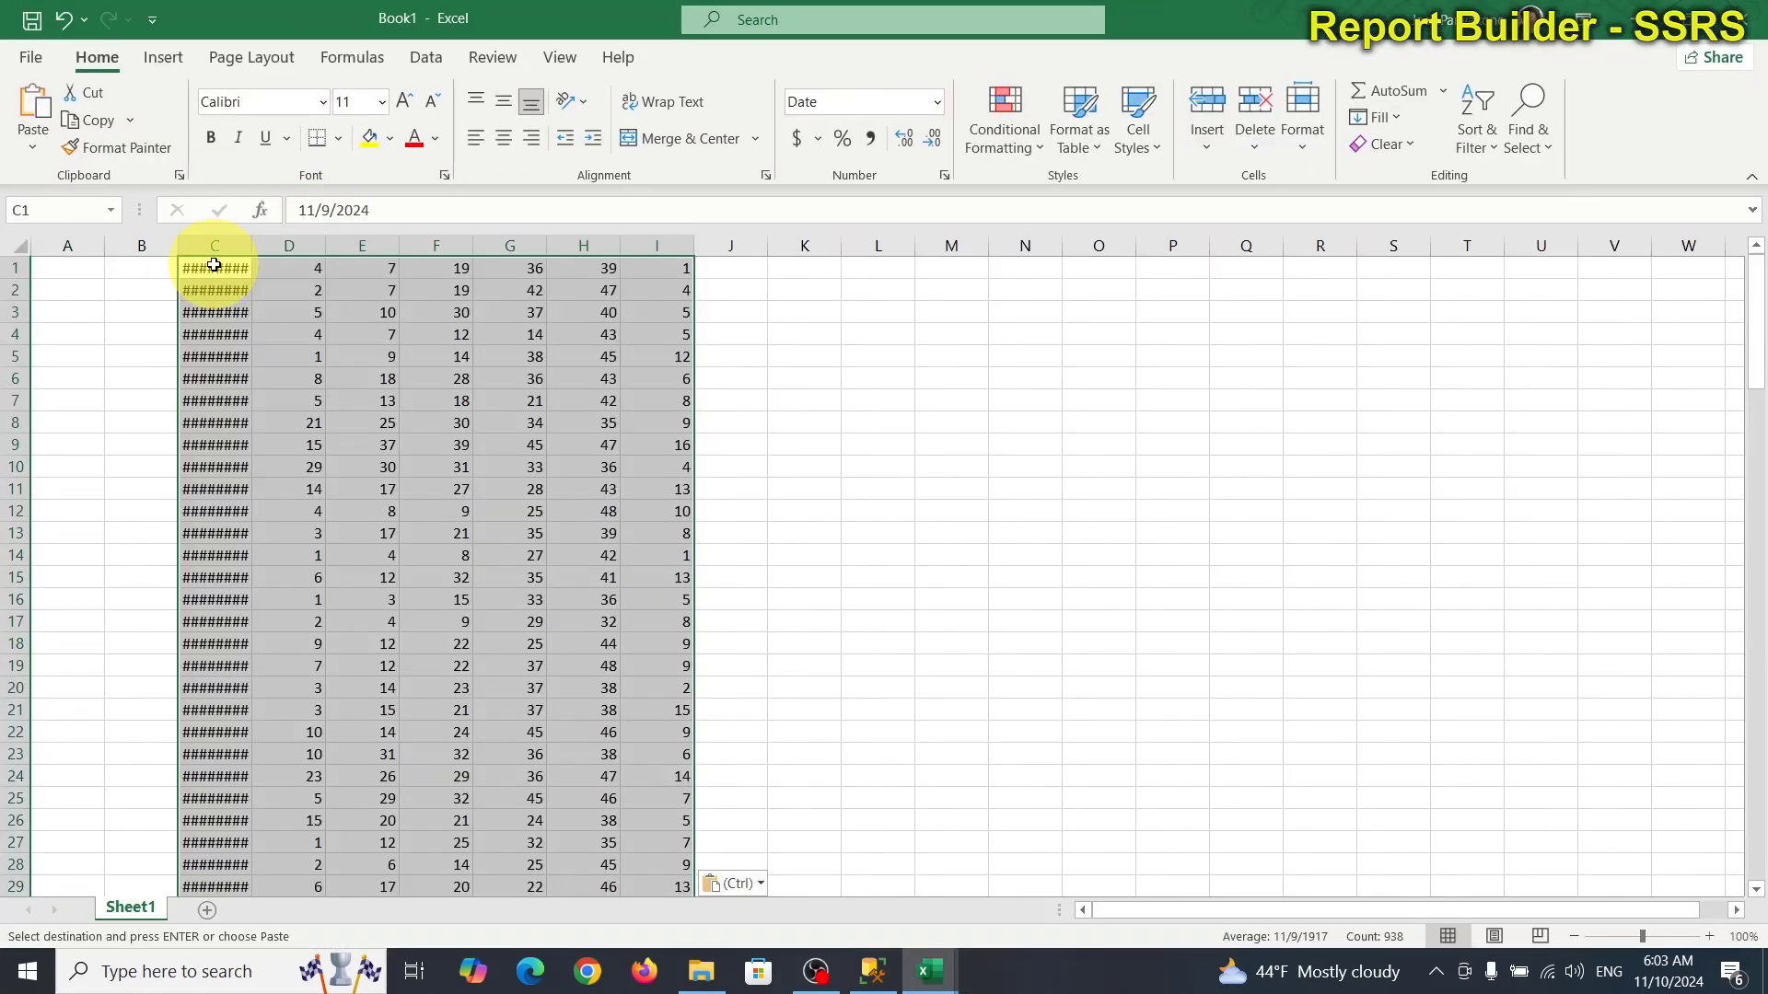
drag(257, 242, 287, 243)
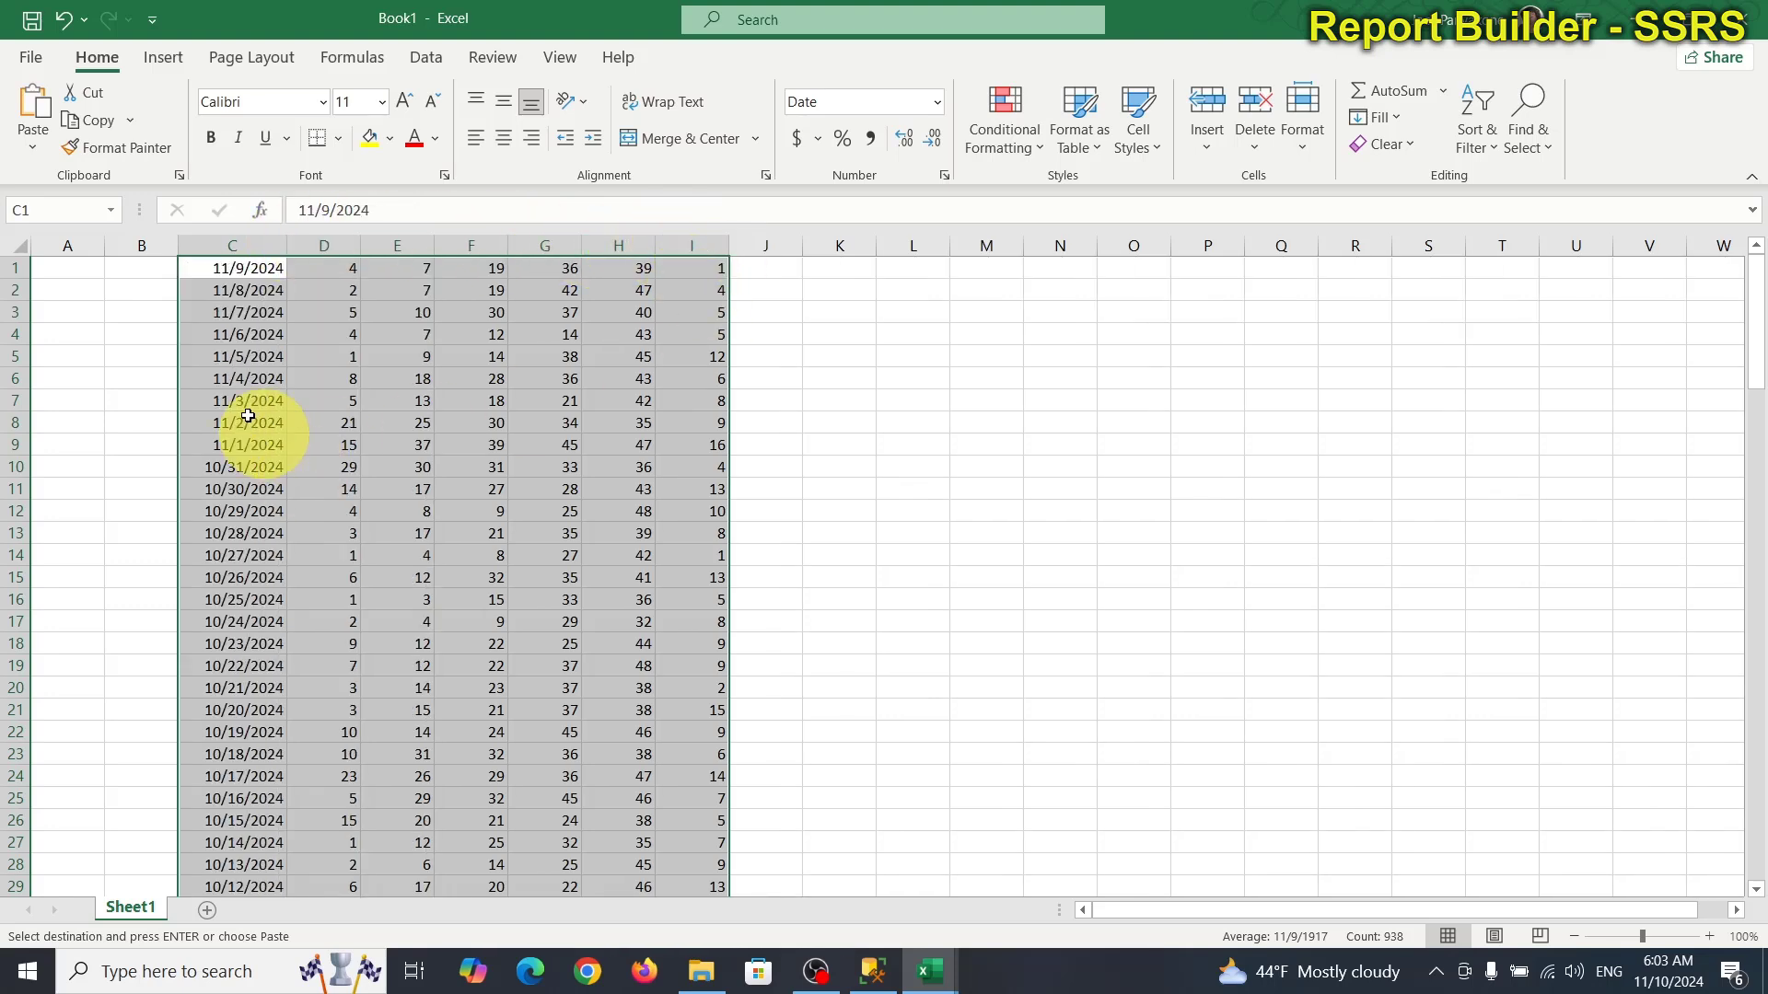
Save it in LotteryPoolApp as NCELLuckyForLife_11102024.xlsx and close it.
click(35, 52)
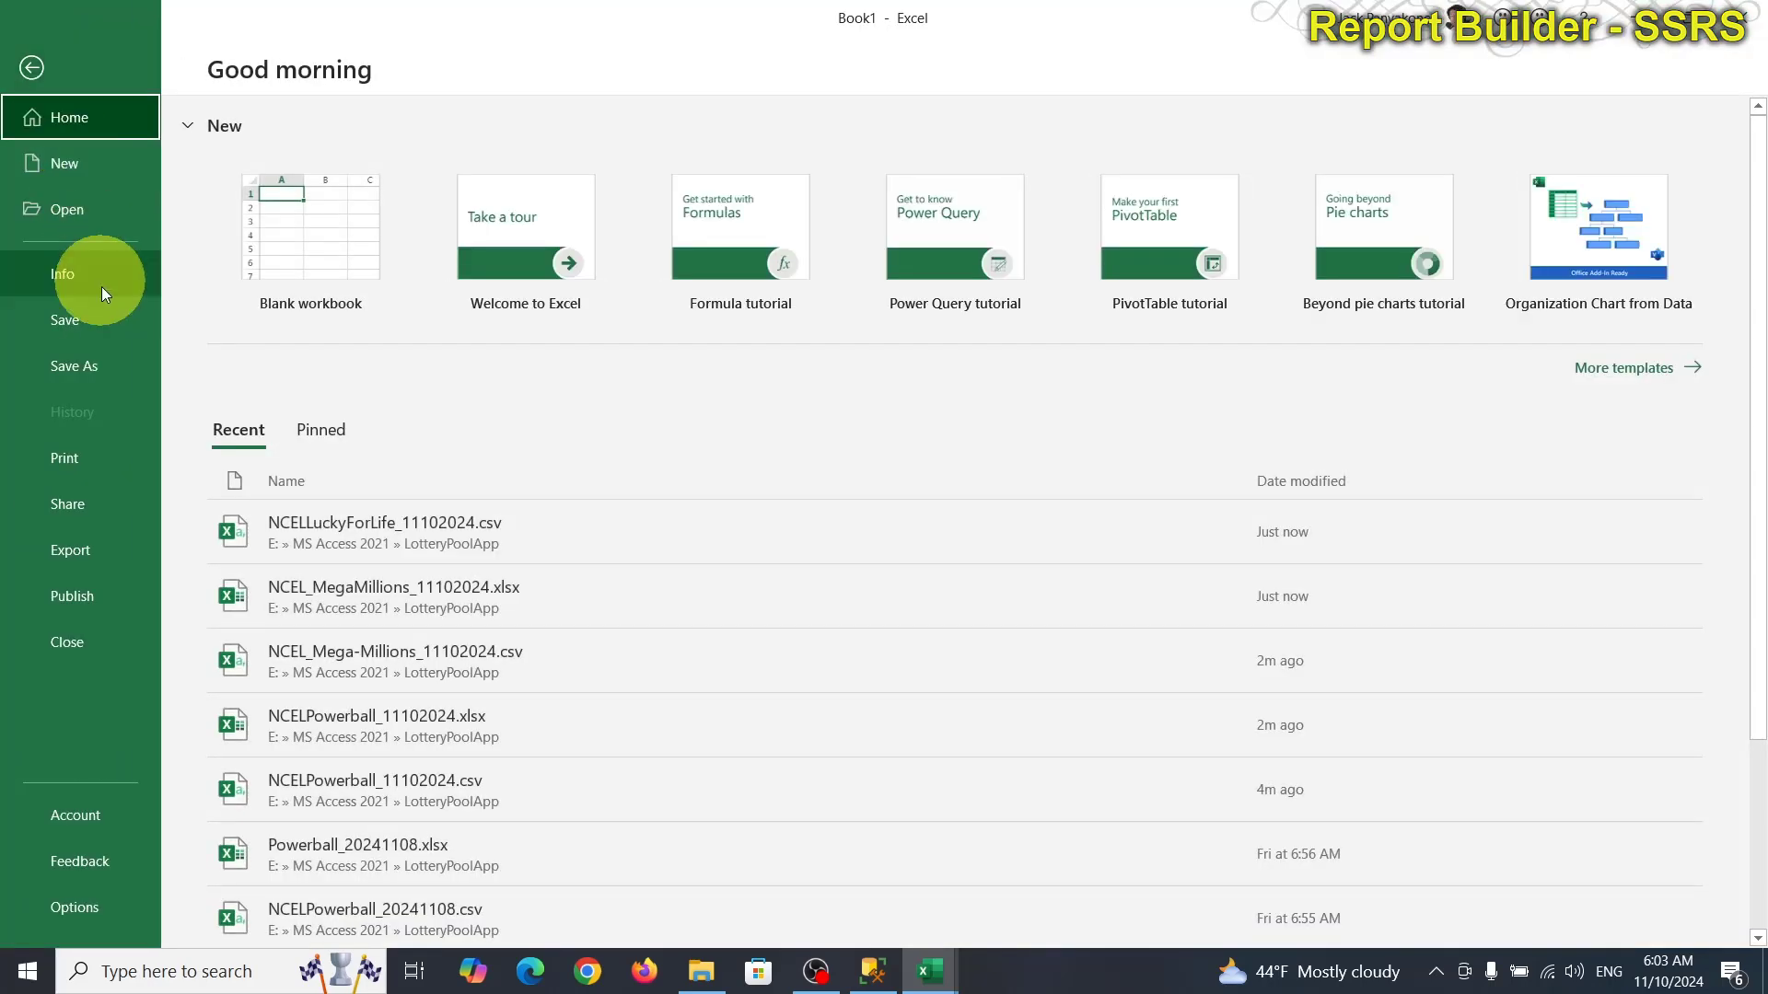
click(97, 366)
click(807, 267)
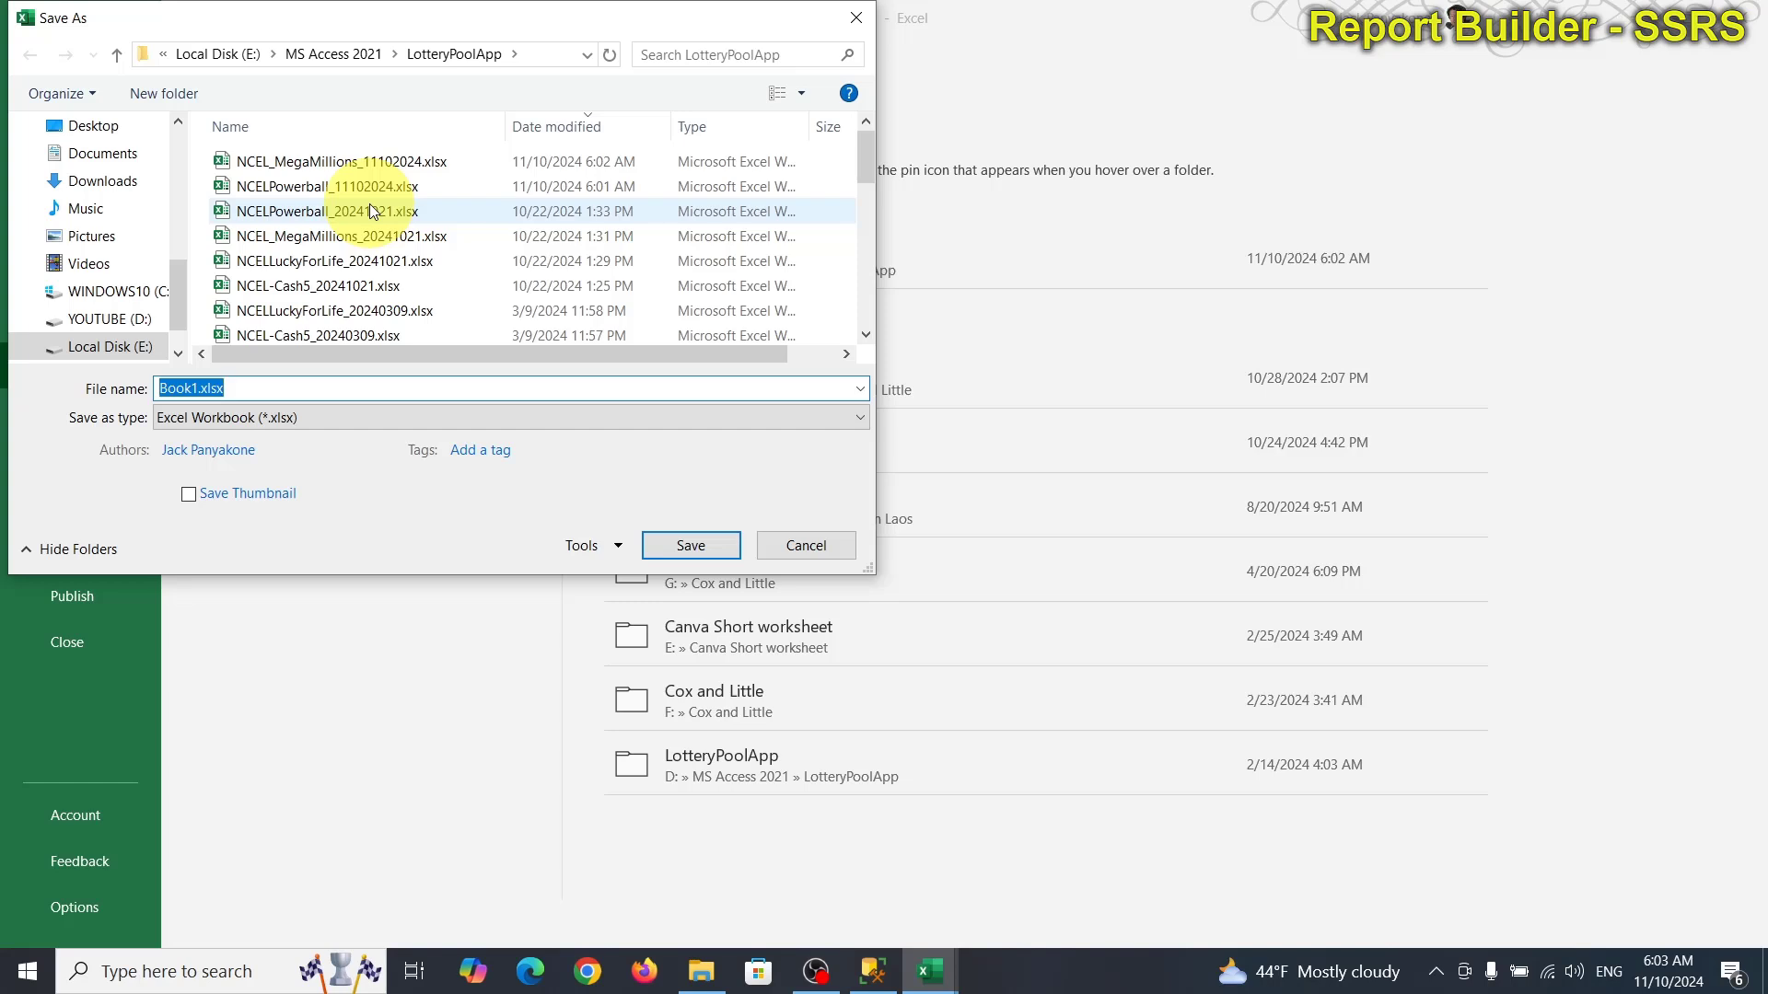
click(349, 262)
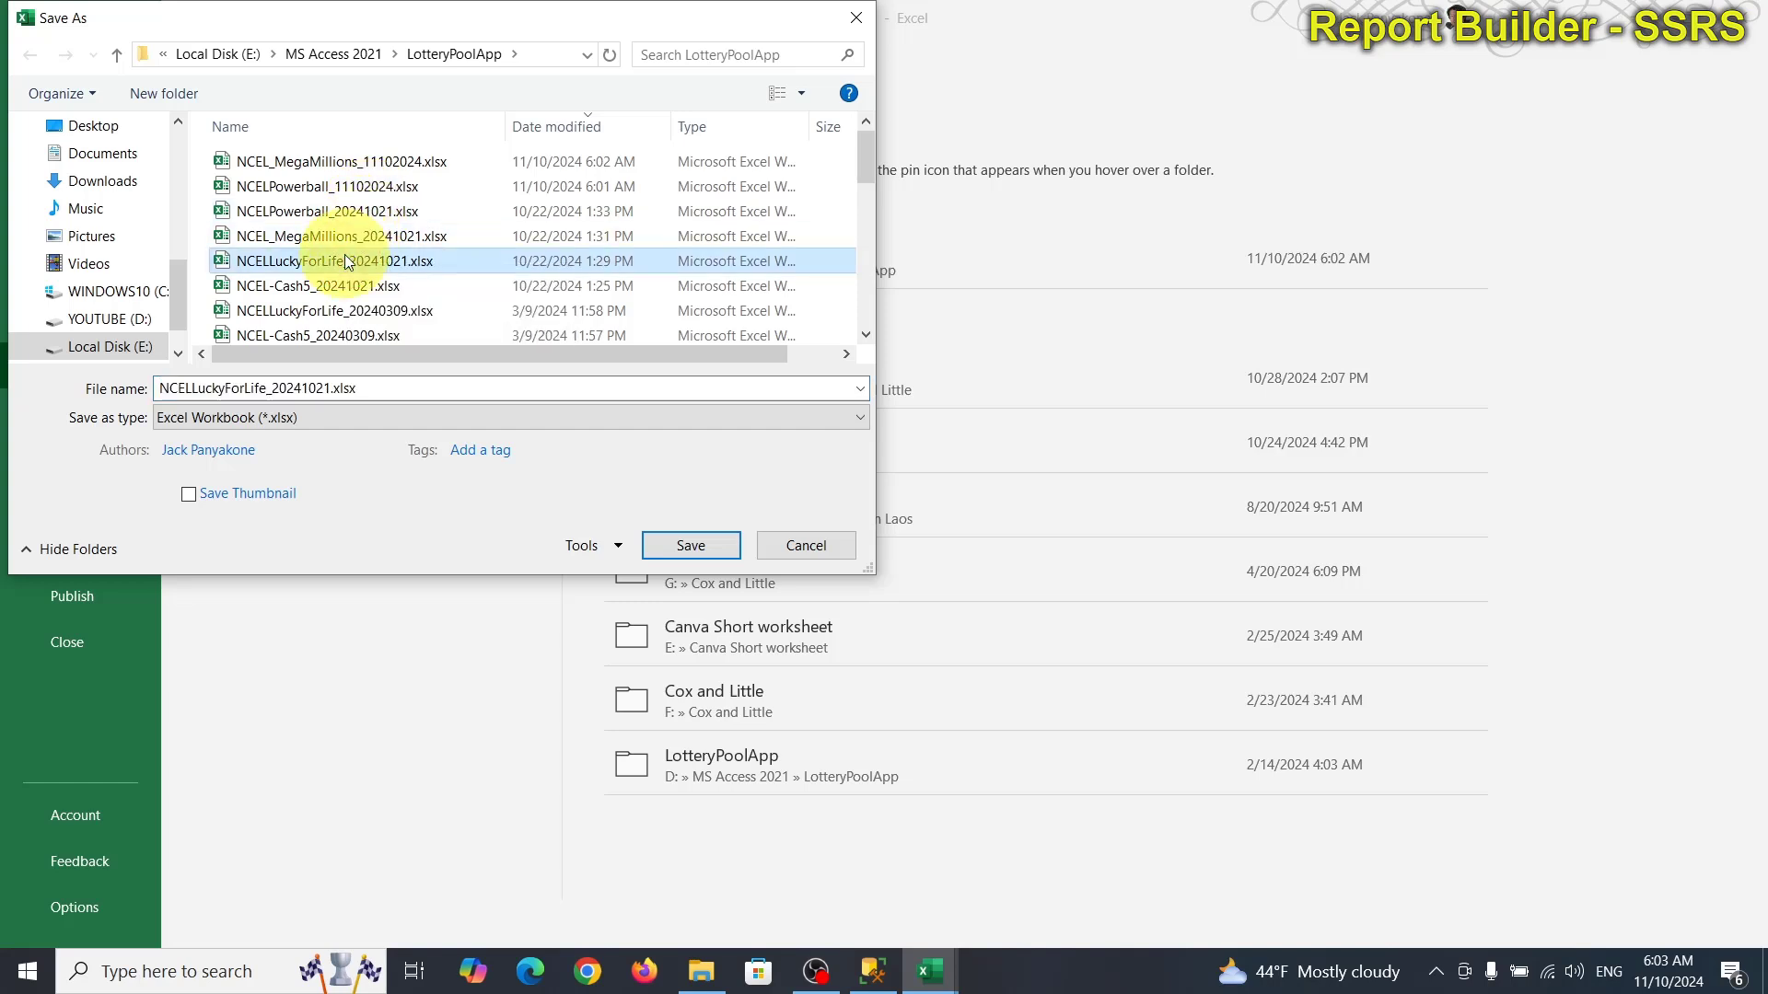
double_click(287, 392)
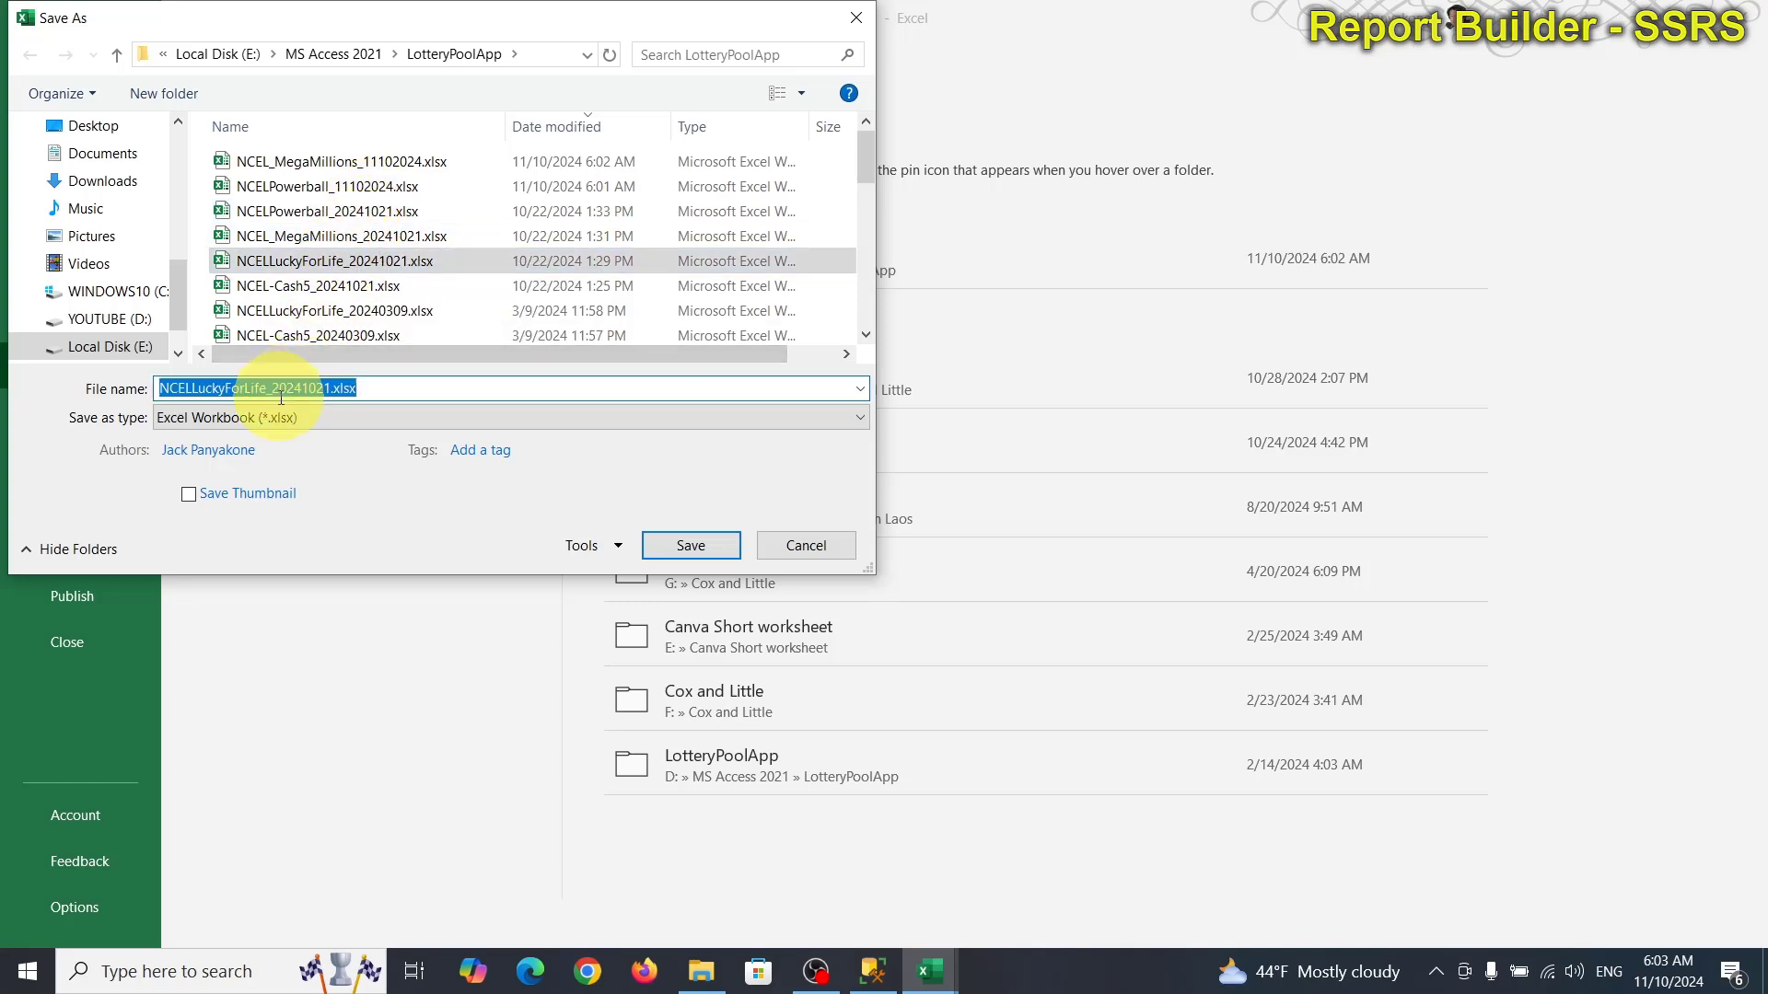
drag(275, 394, 327, 394)
key(BackSpace)
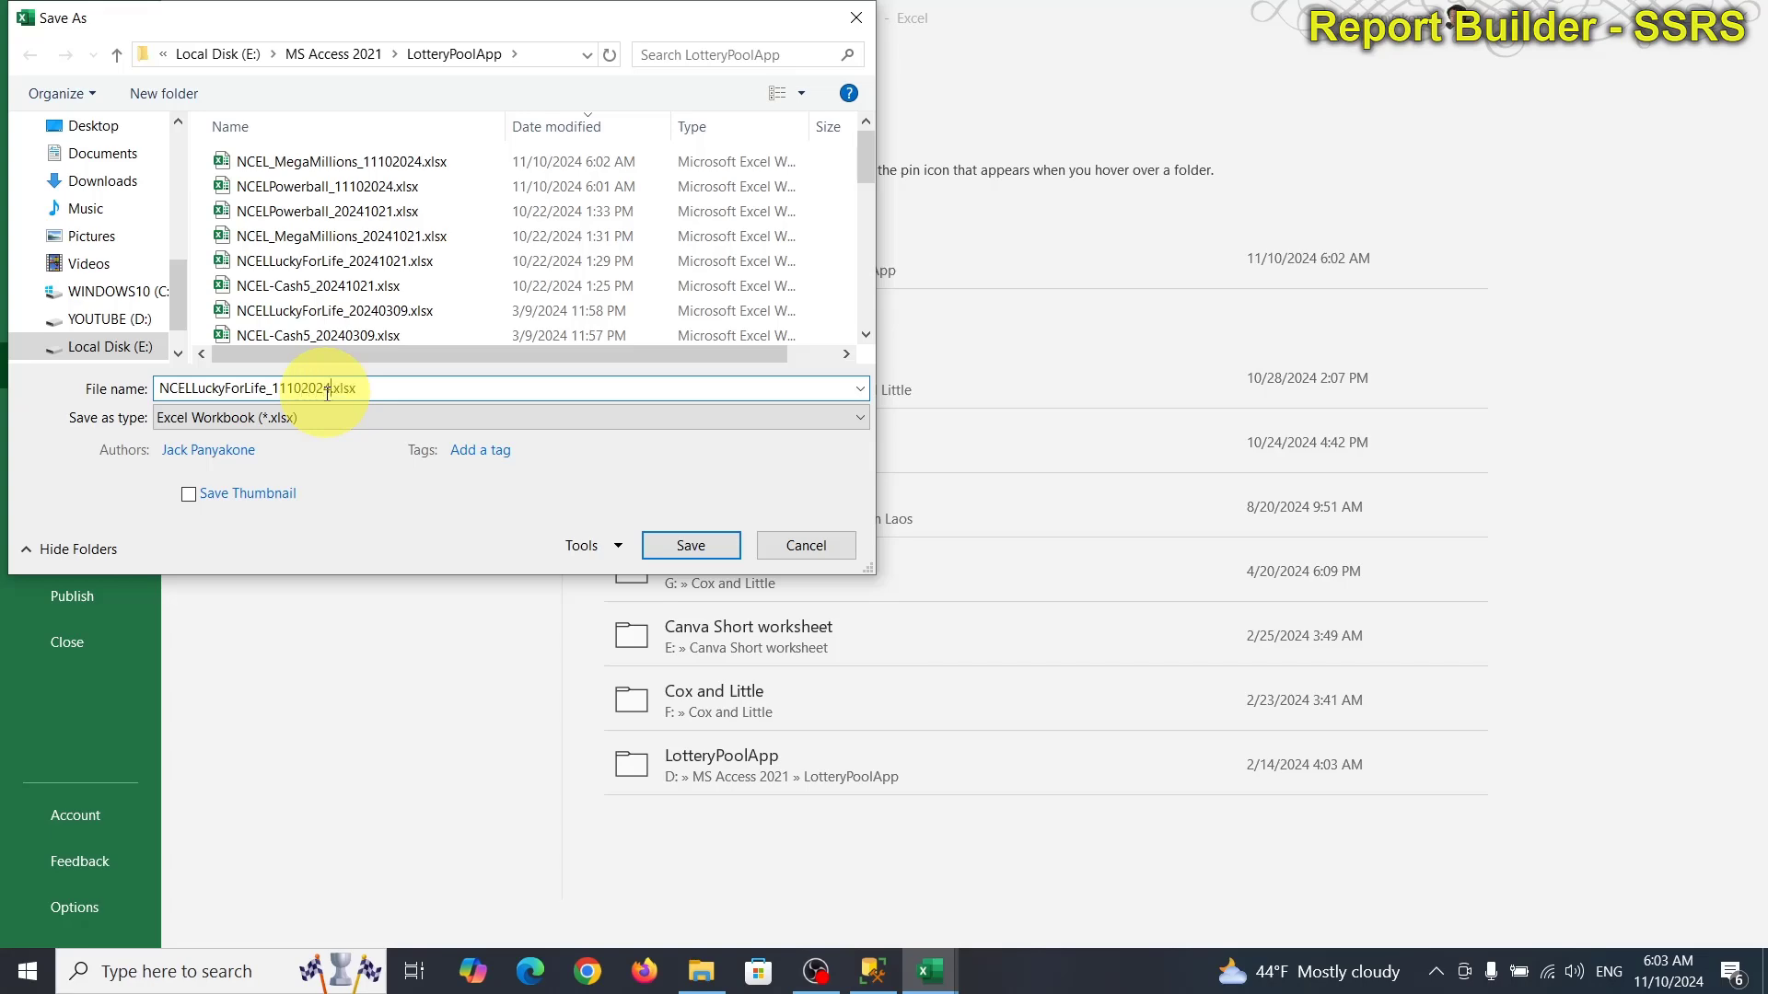
key(Return)
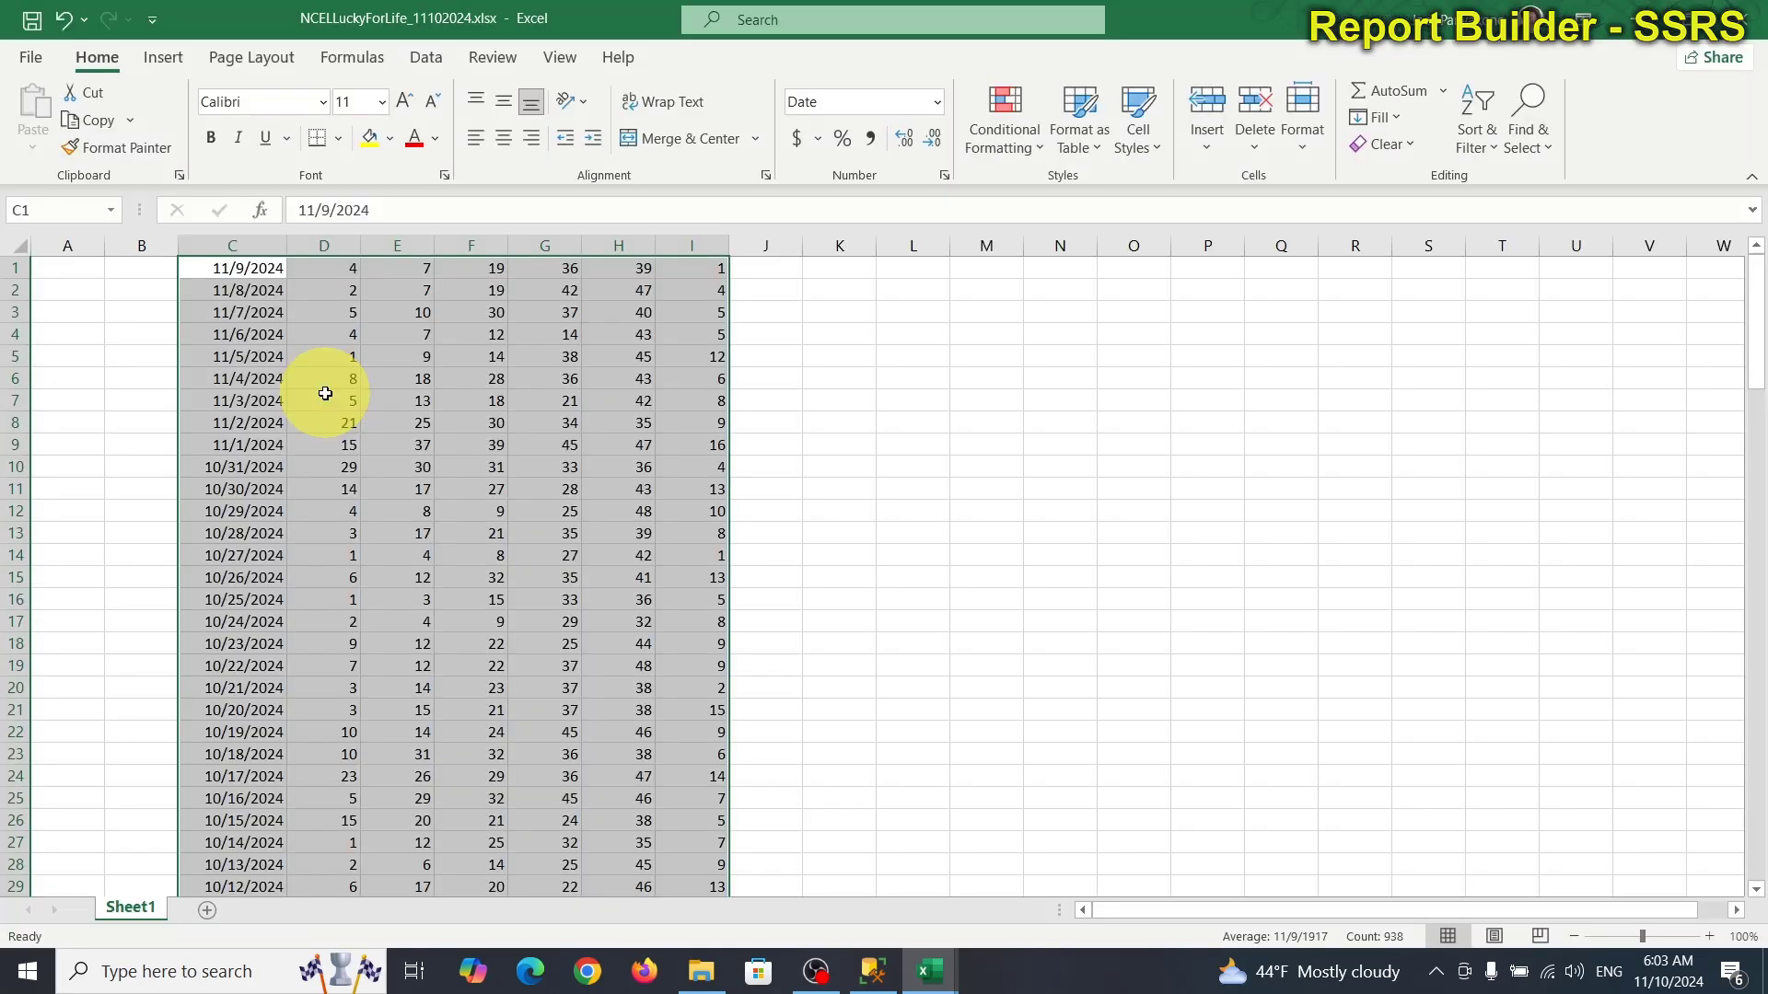
click(1757, 18)
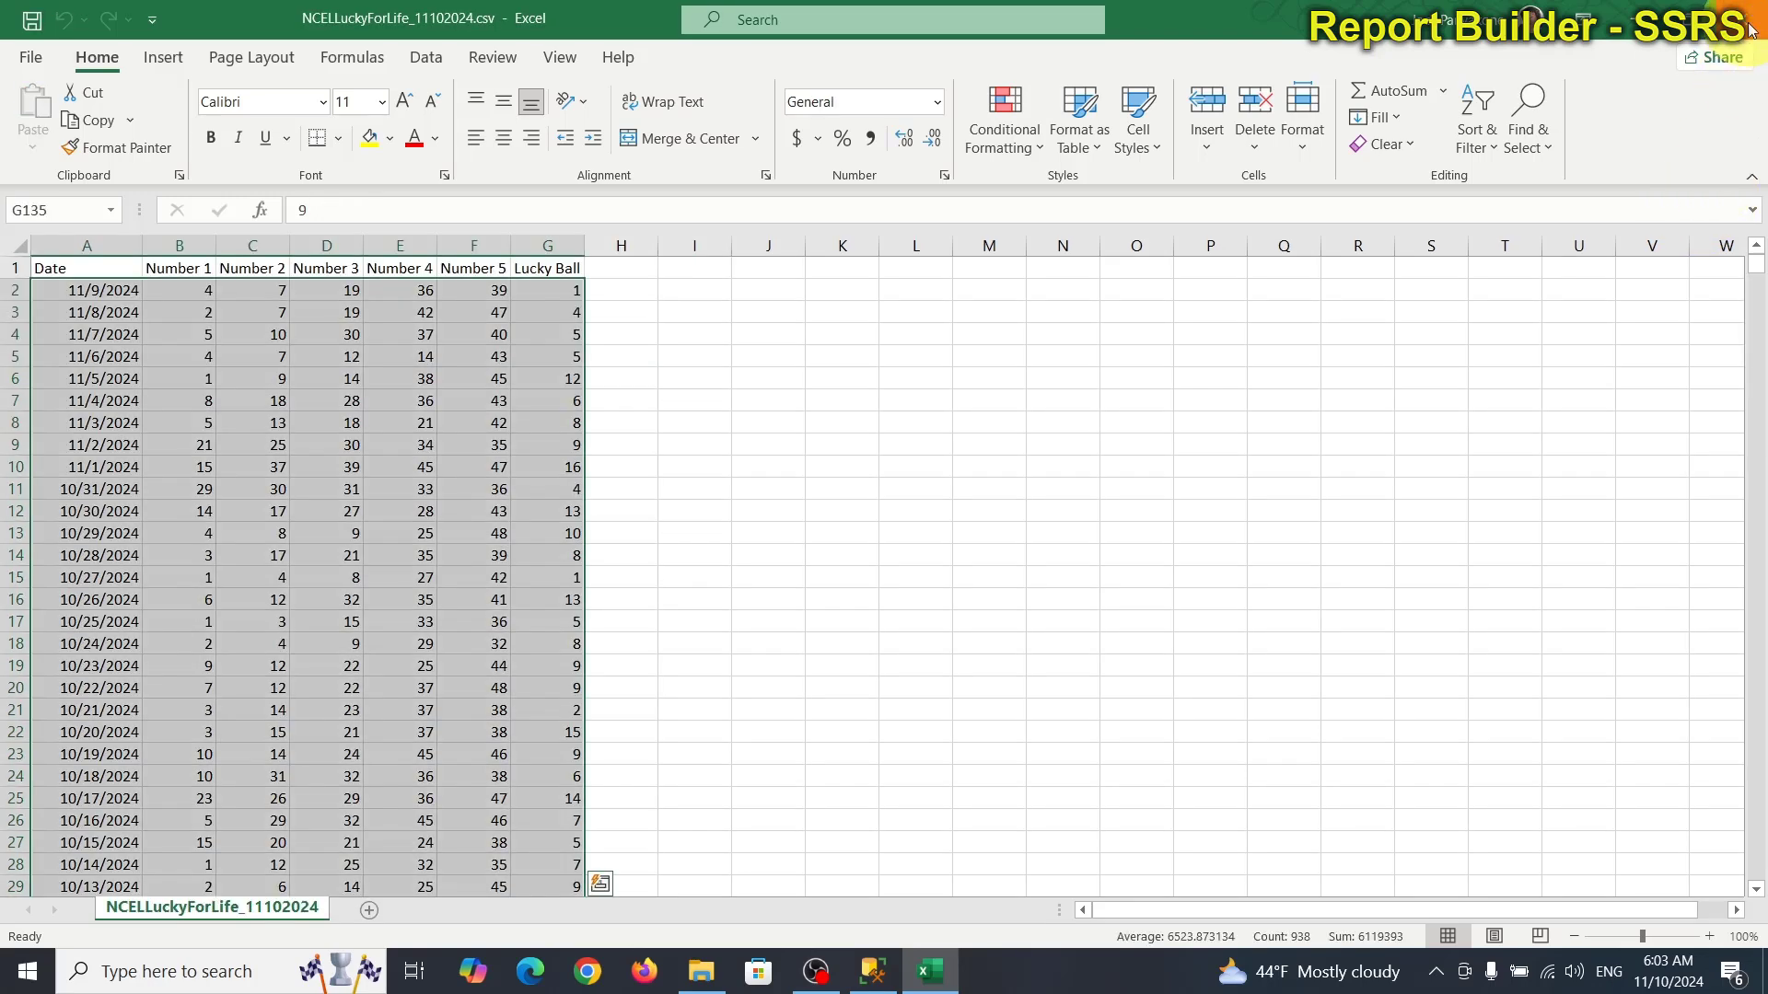
Close the LuckyForLife CSV without saving and open NCEL-Cash5_11102024.csv.
click(1752, 28)
click(884, 519)
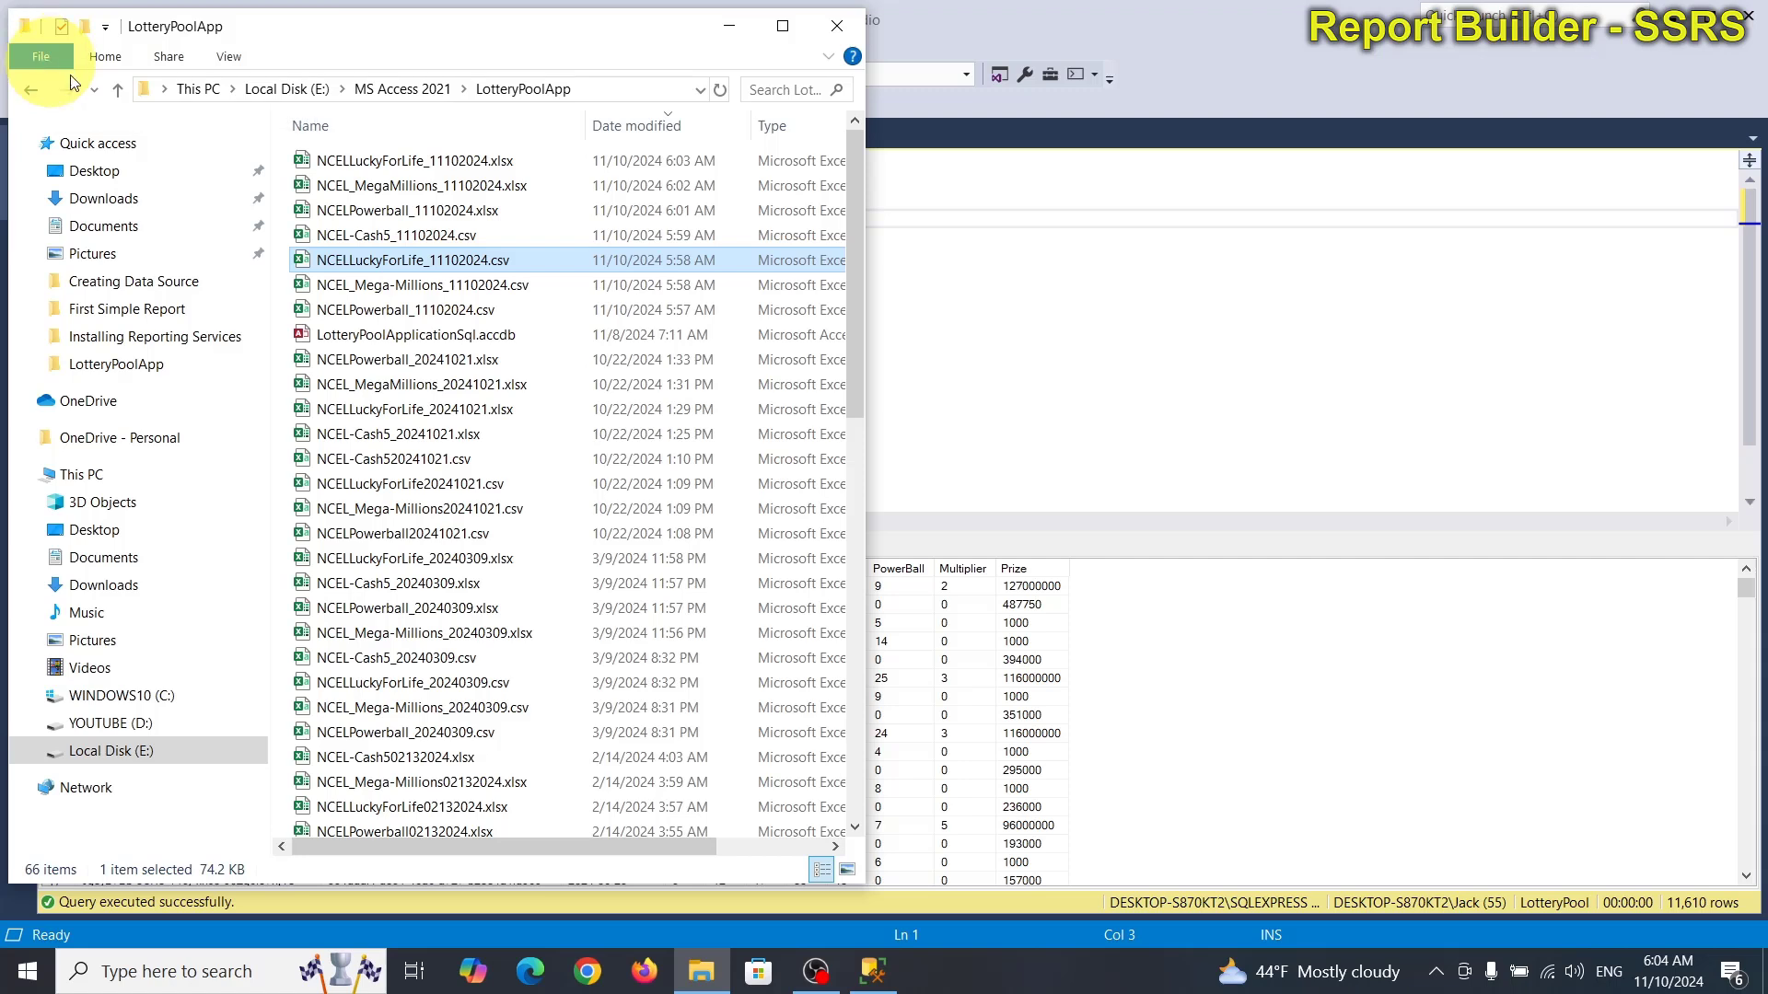
click(445, 238)
double_click(445, 237)
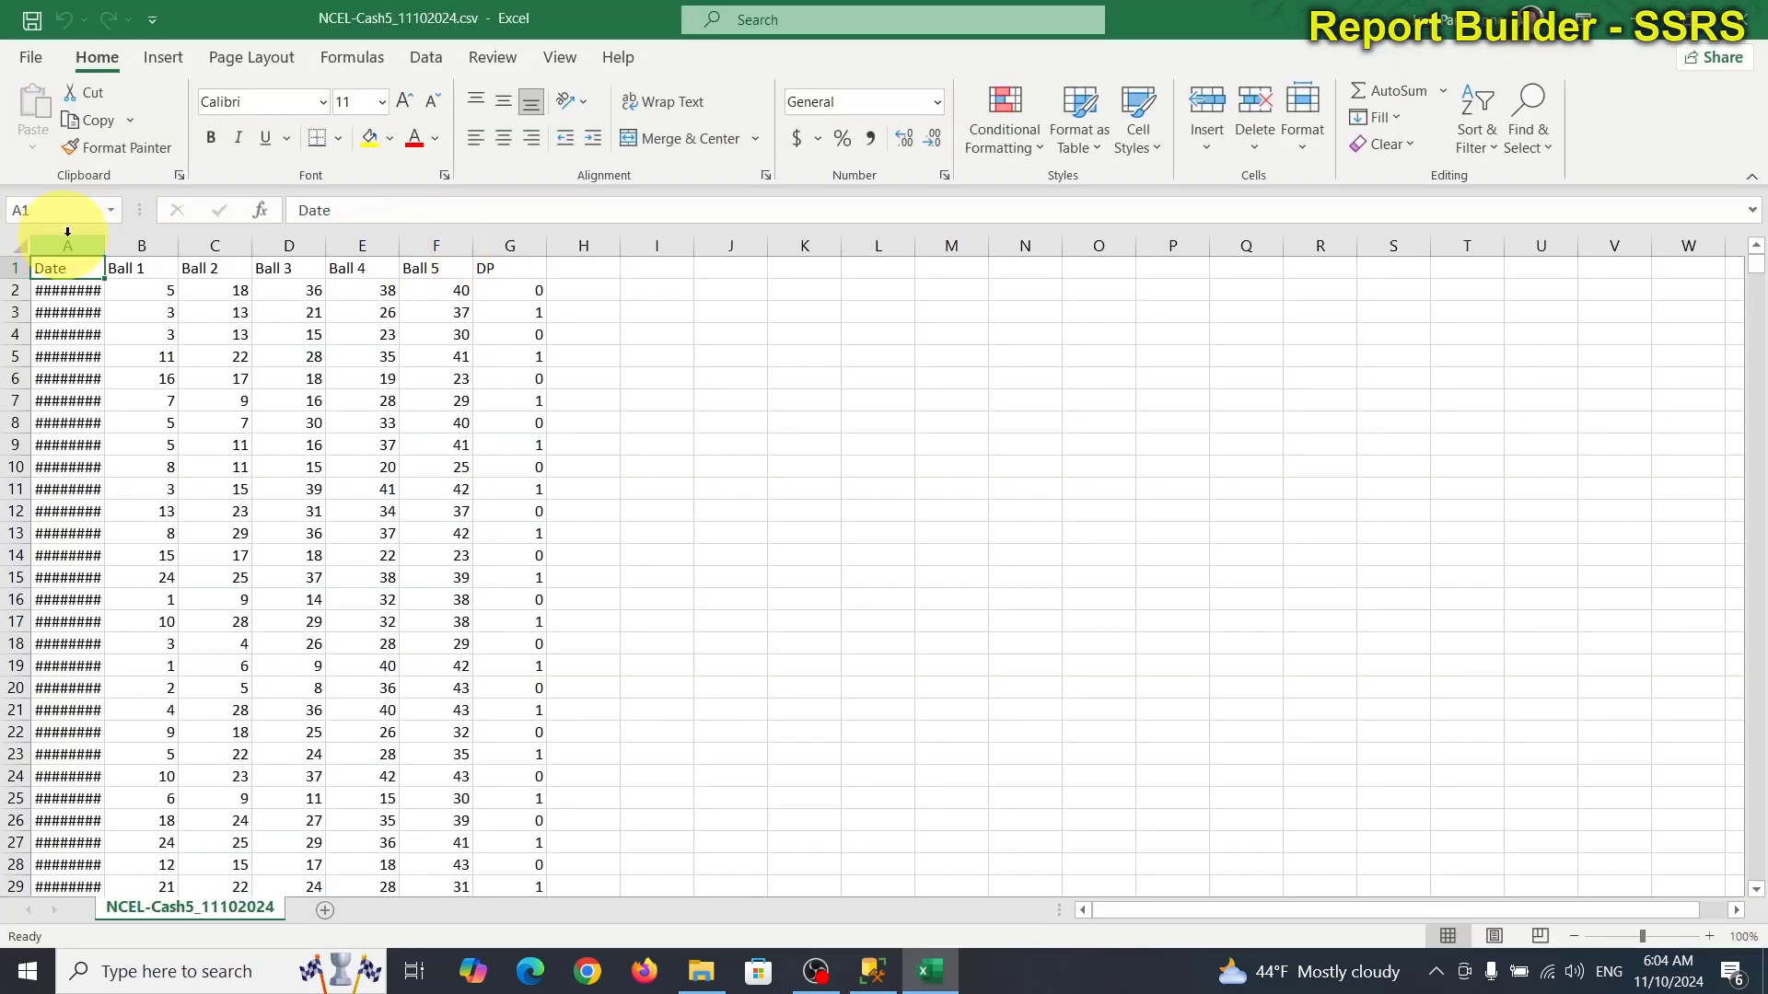
Widen the Cash5 Date column and select all the draw rows.
drag(107, 242, 139, 241)
scroll(644, 760, down, 18)
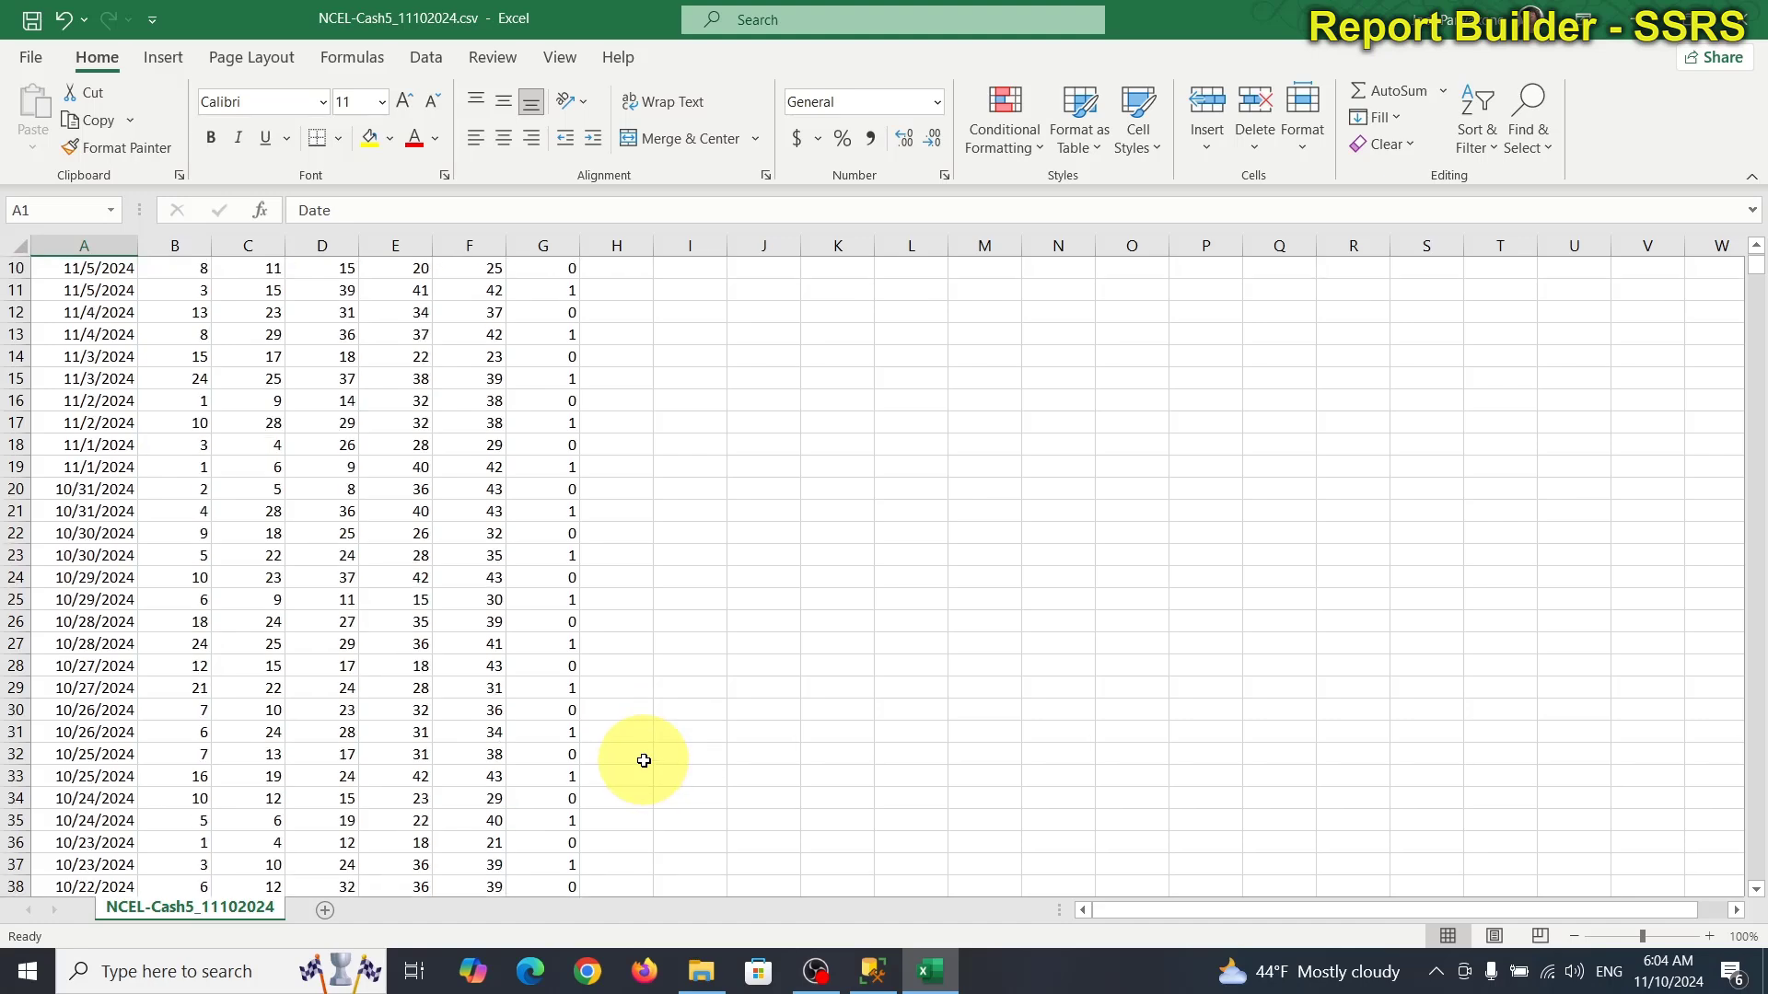
scroll(643, 755, down, 16)
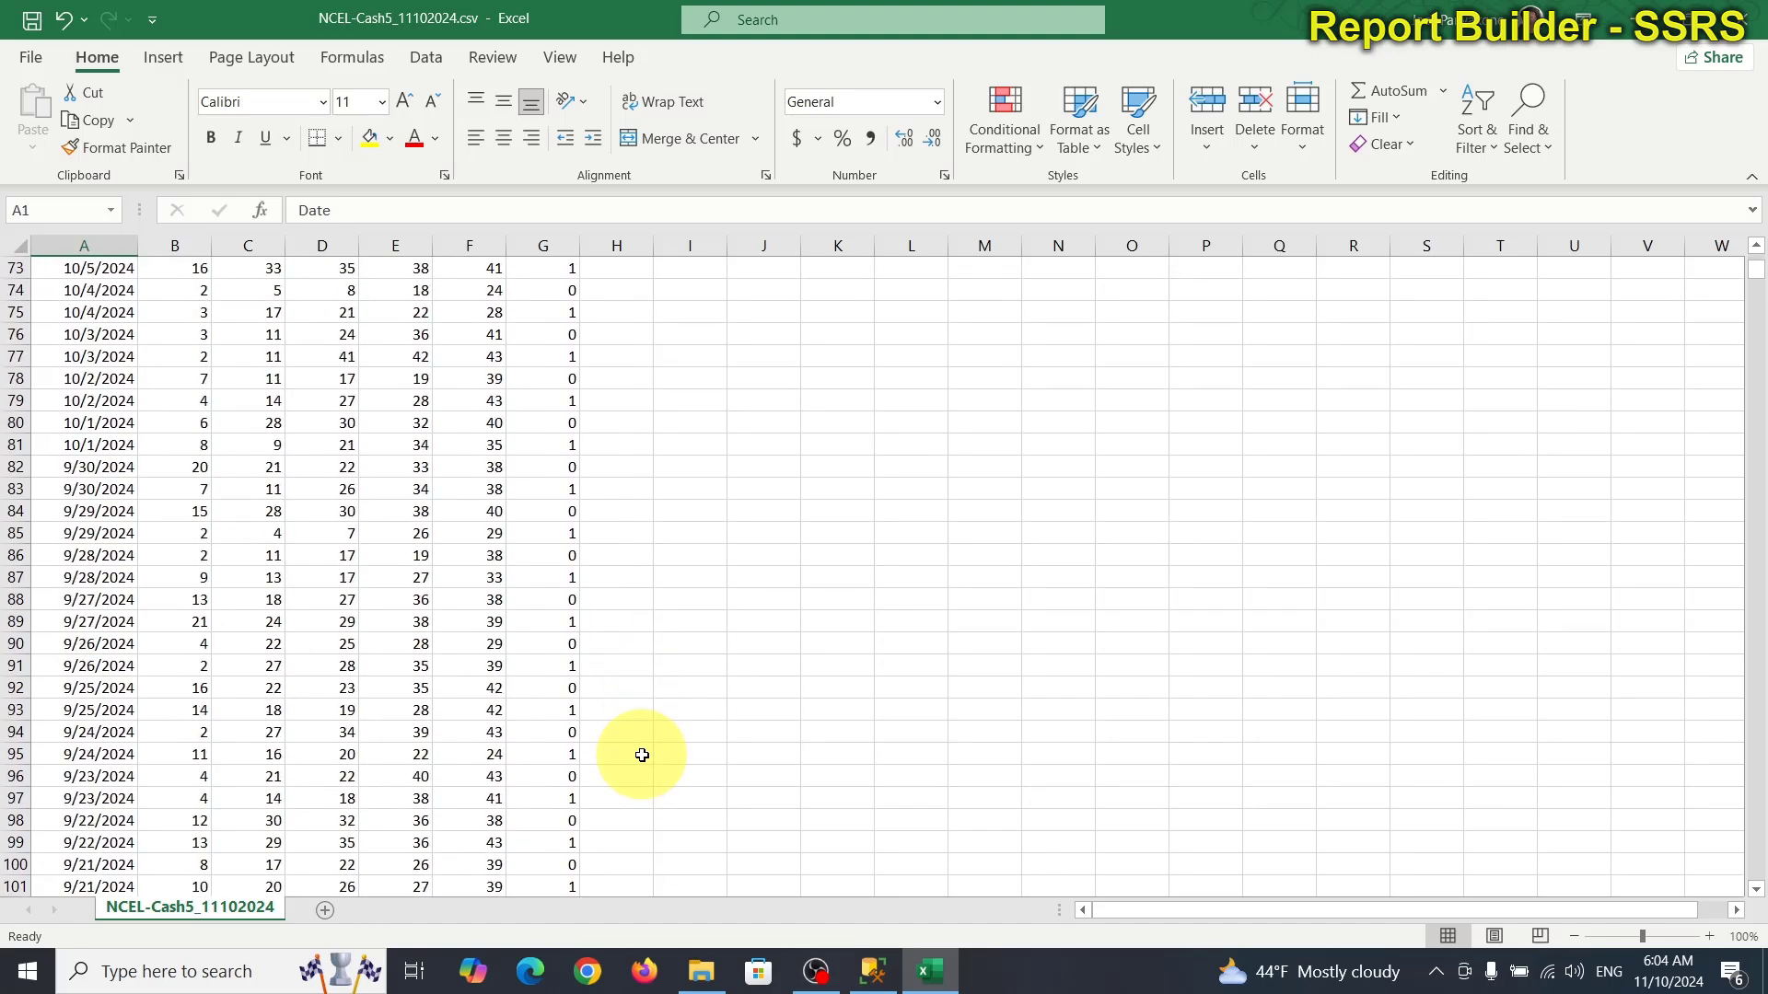
scroll(643, 755, down, 2)
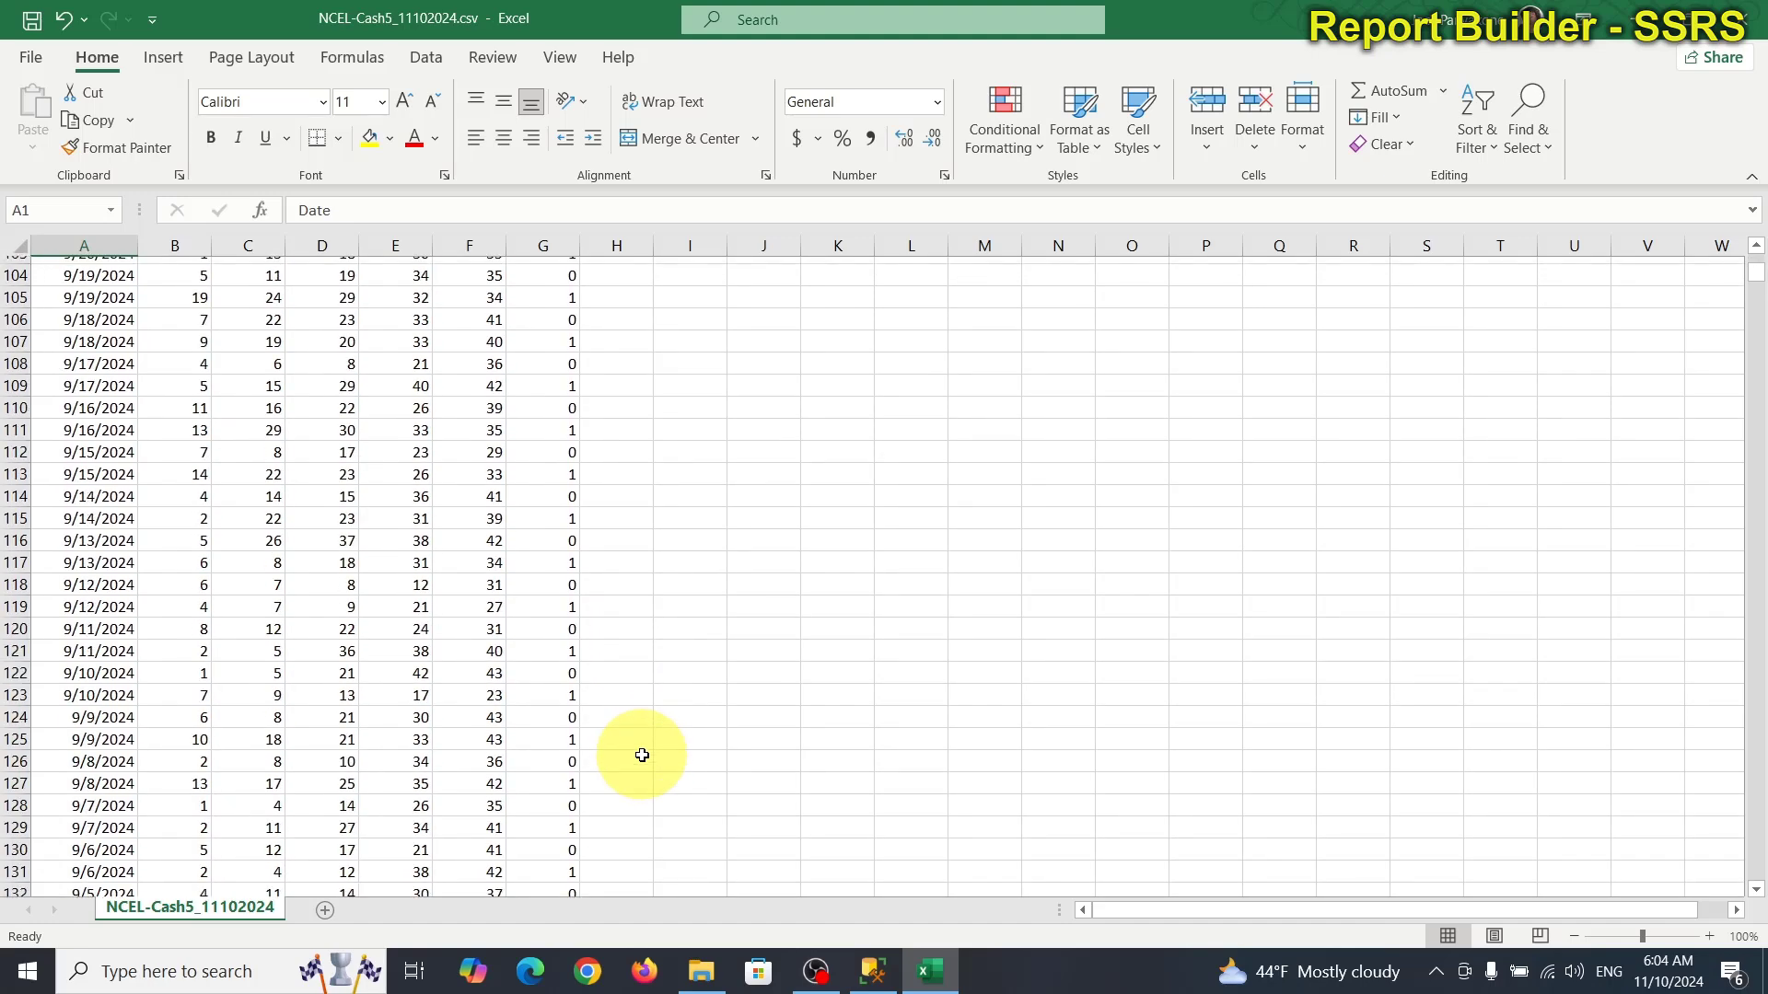
scroll(643, 755, down, 11)
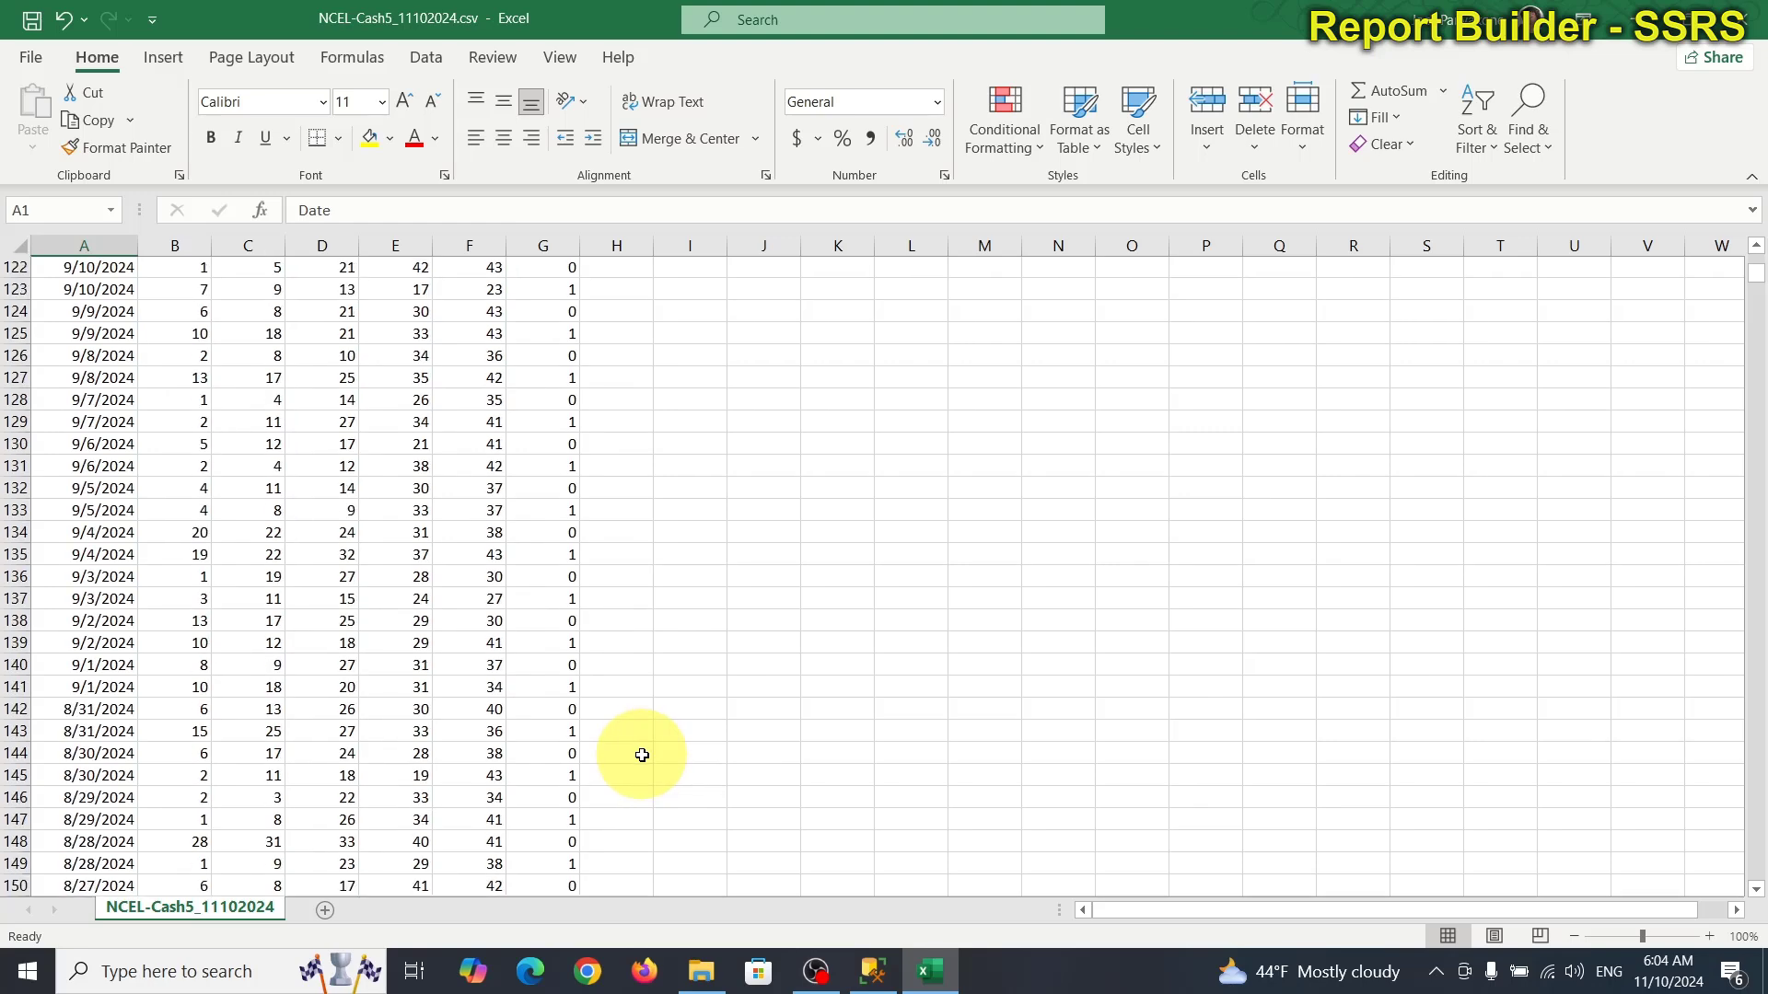
scroll(642, 755, down, 10)
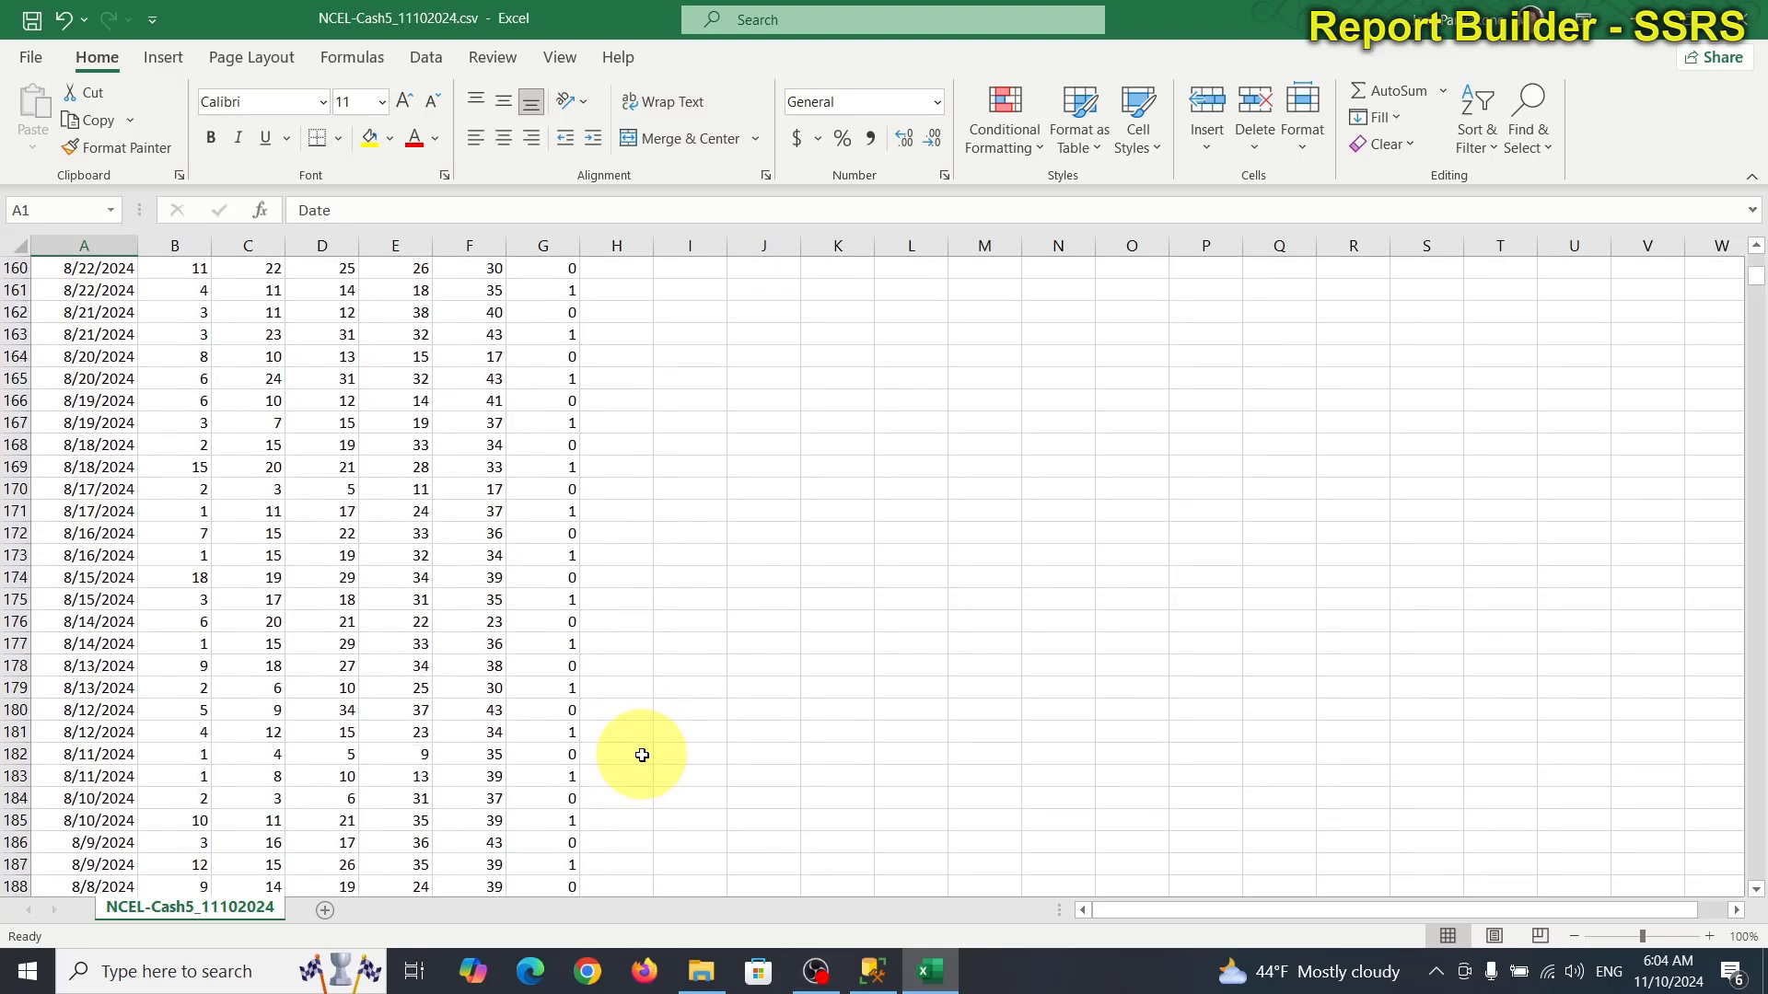
scroll(643, 755, down, 14)
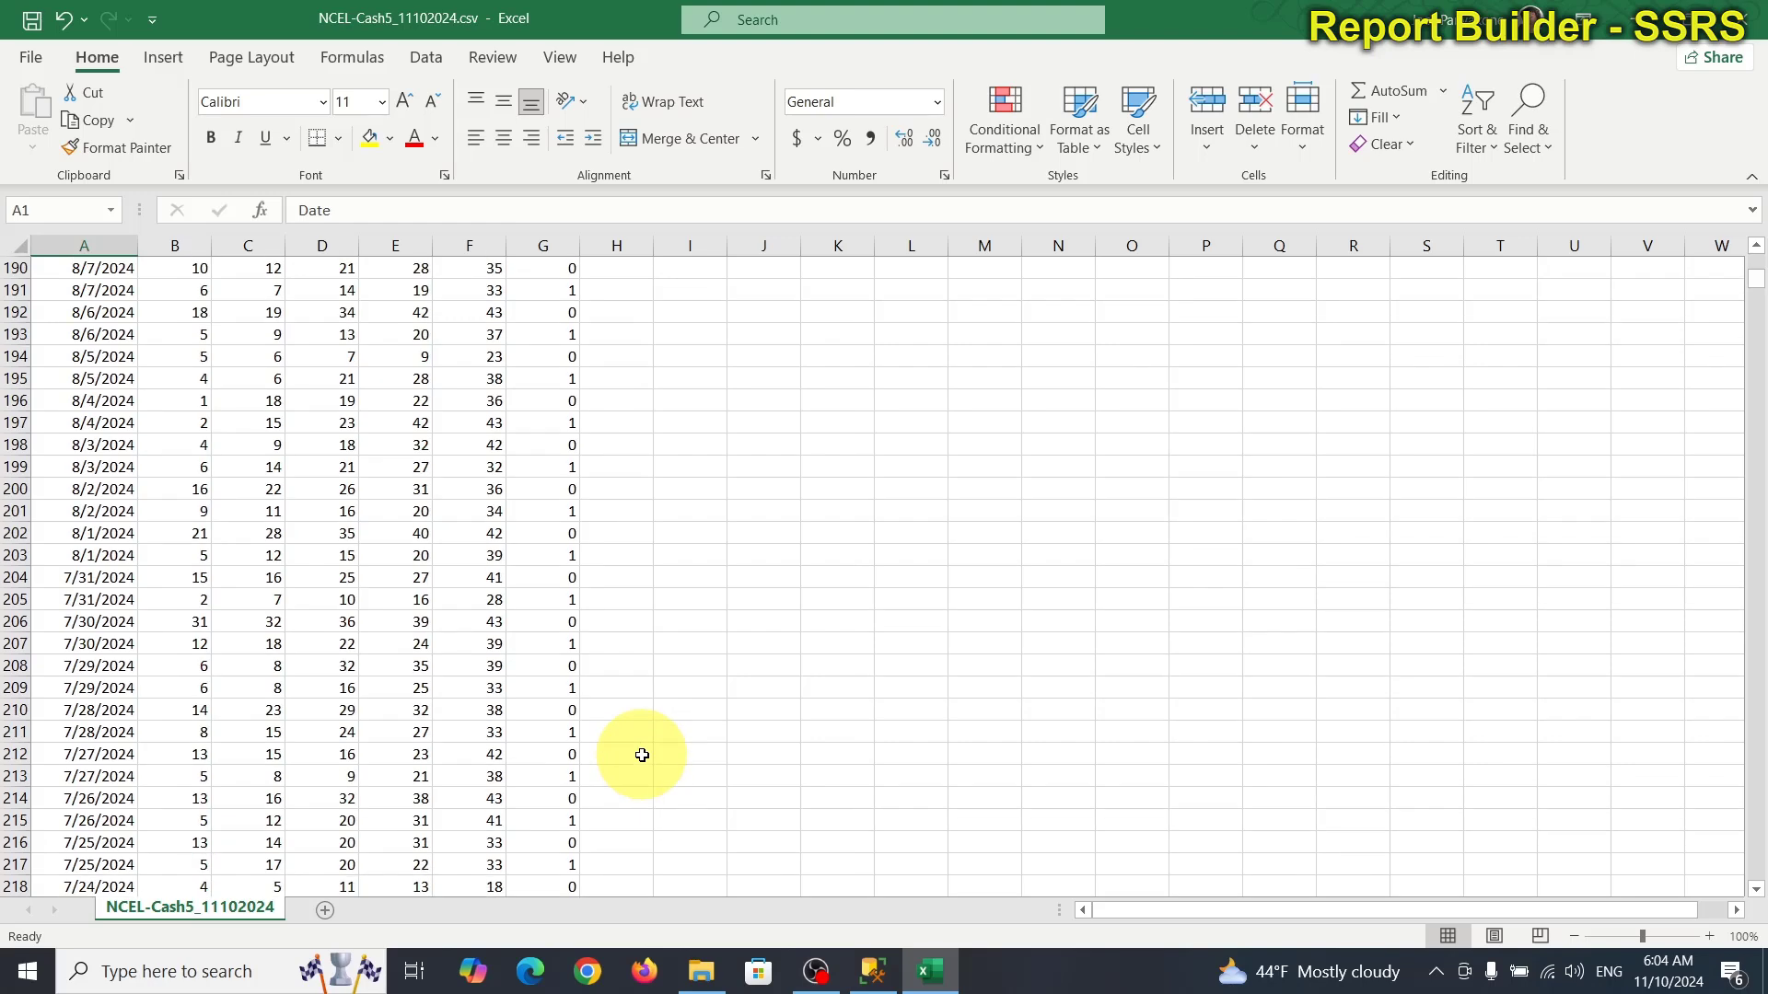
scroll(643, 755, down, 11)
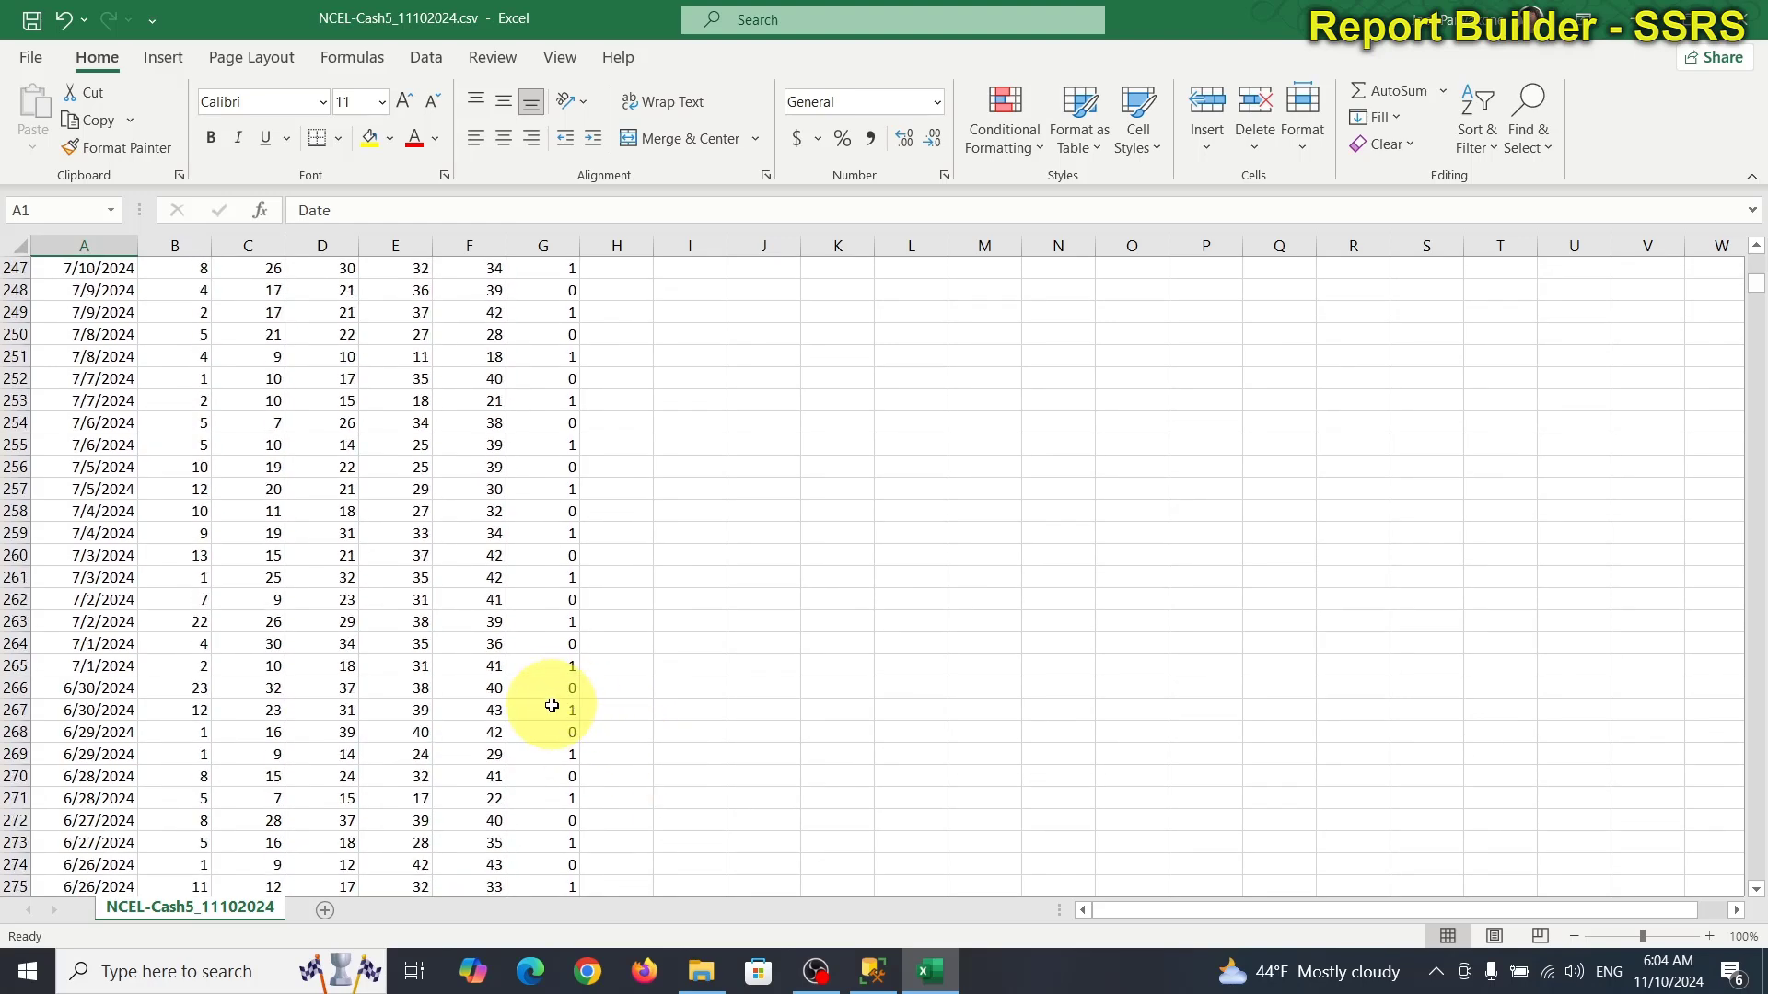
drag(567, 733, 84, 297)
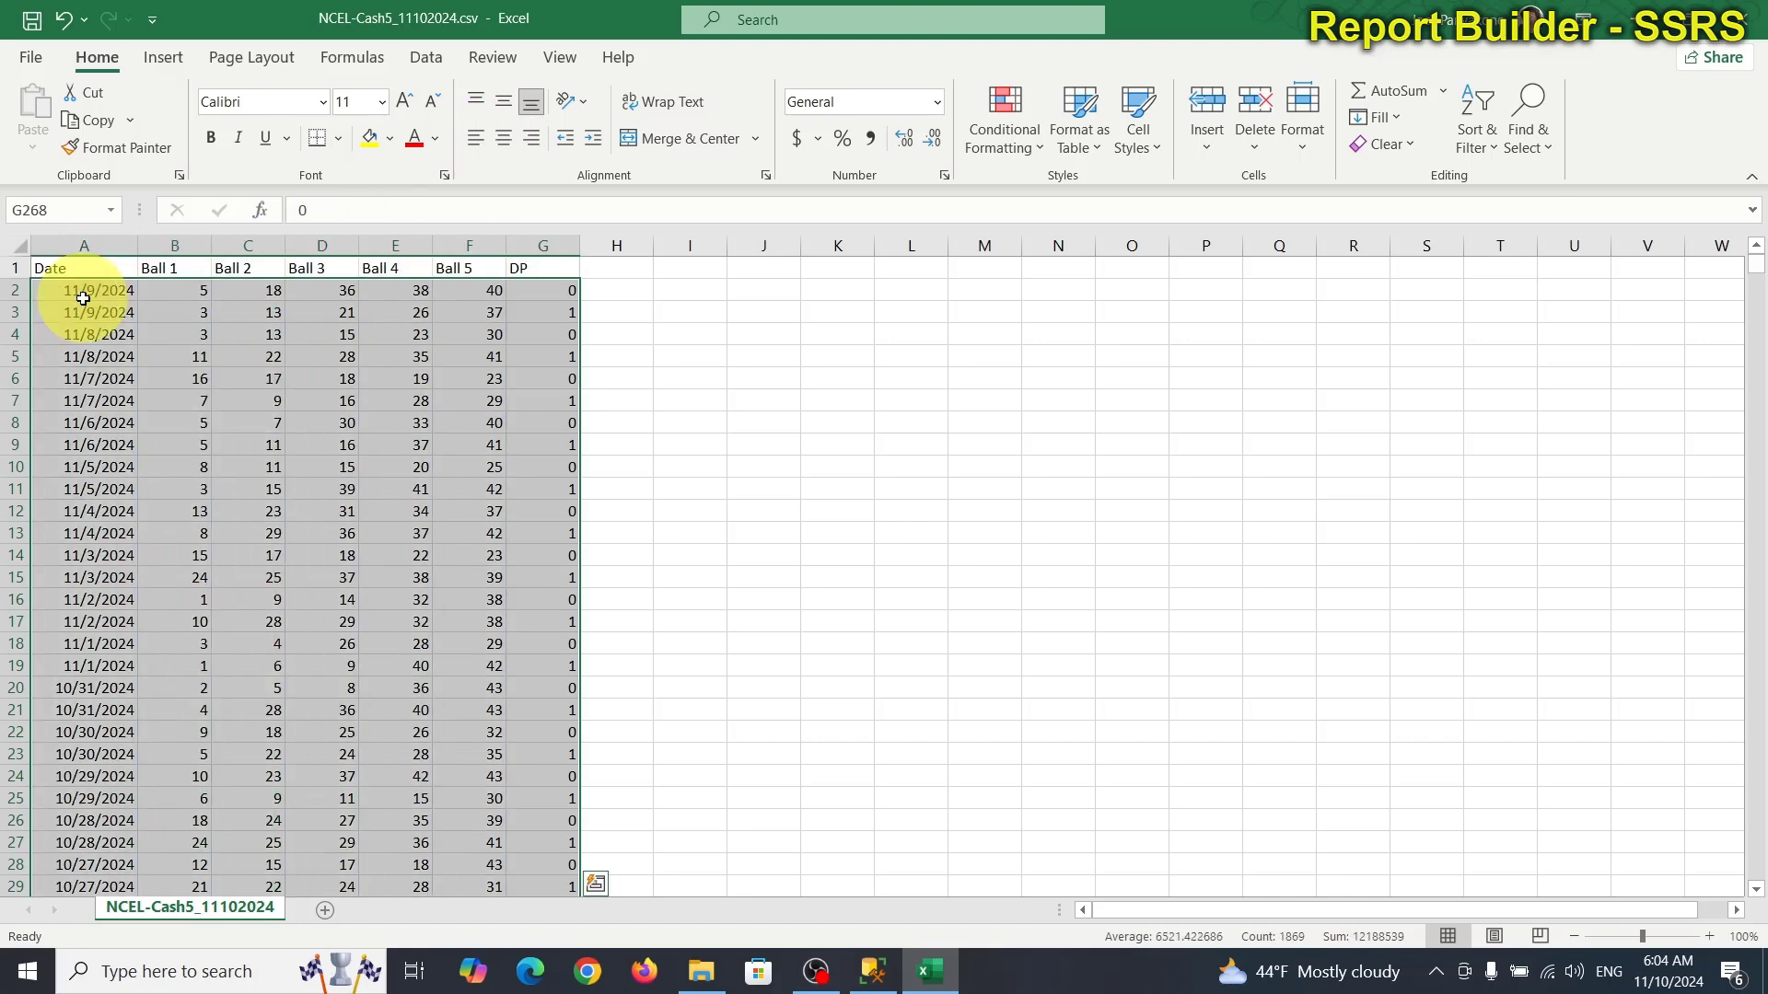
Paste the Cash5 rows into a new blank workbook at C1 and widen column C.
click(28, 59)
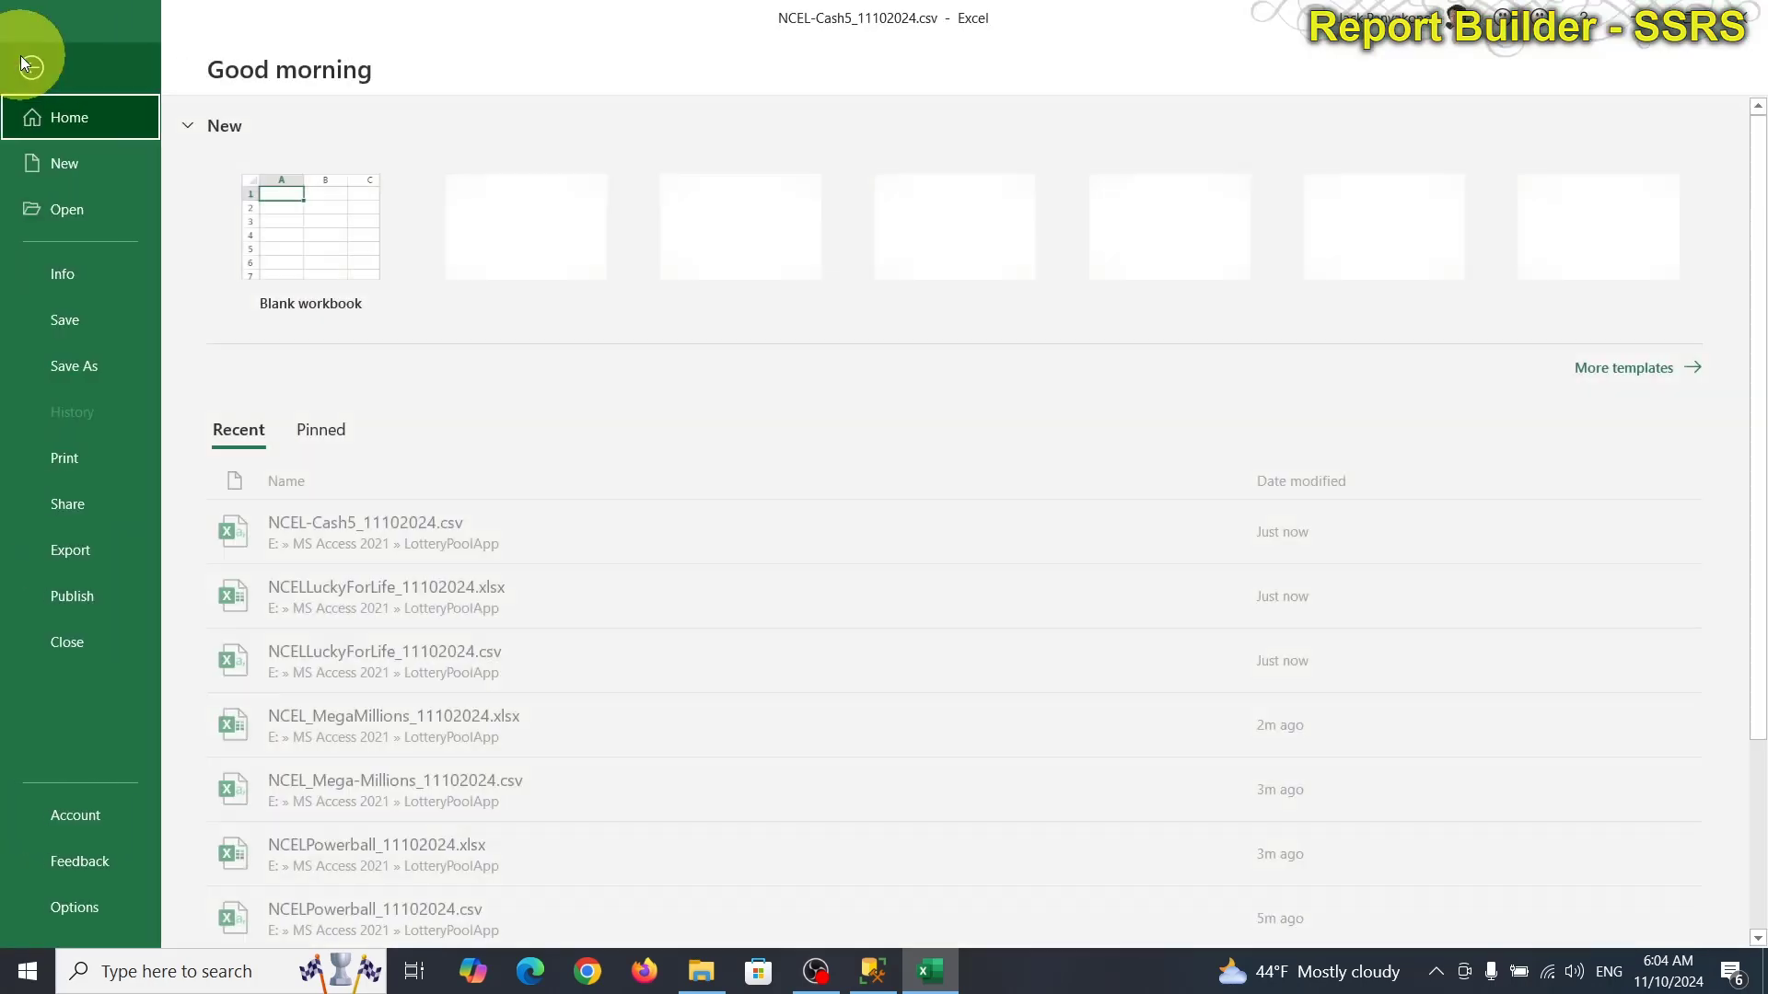
click(276, 197)
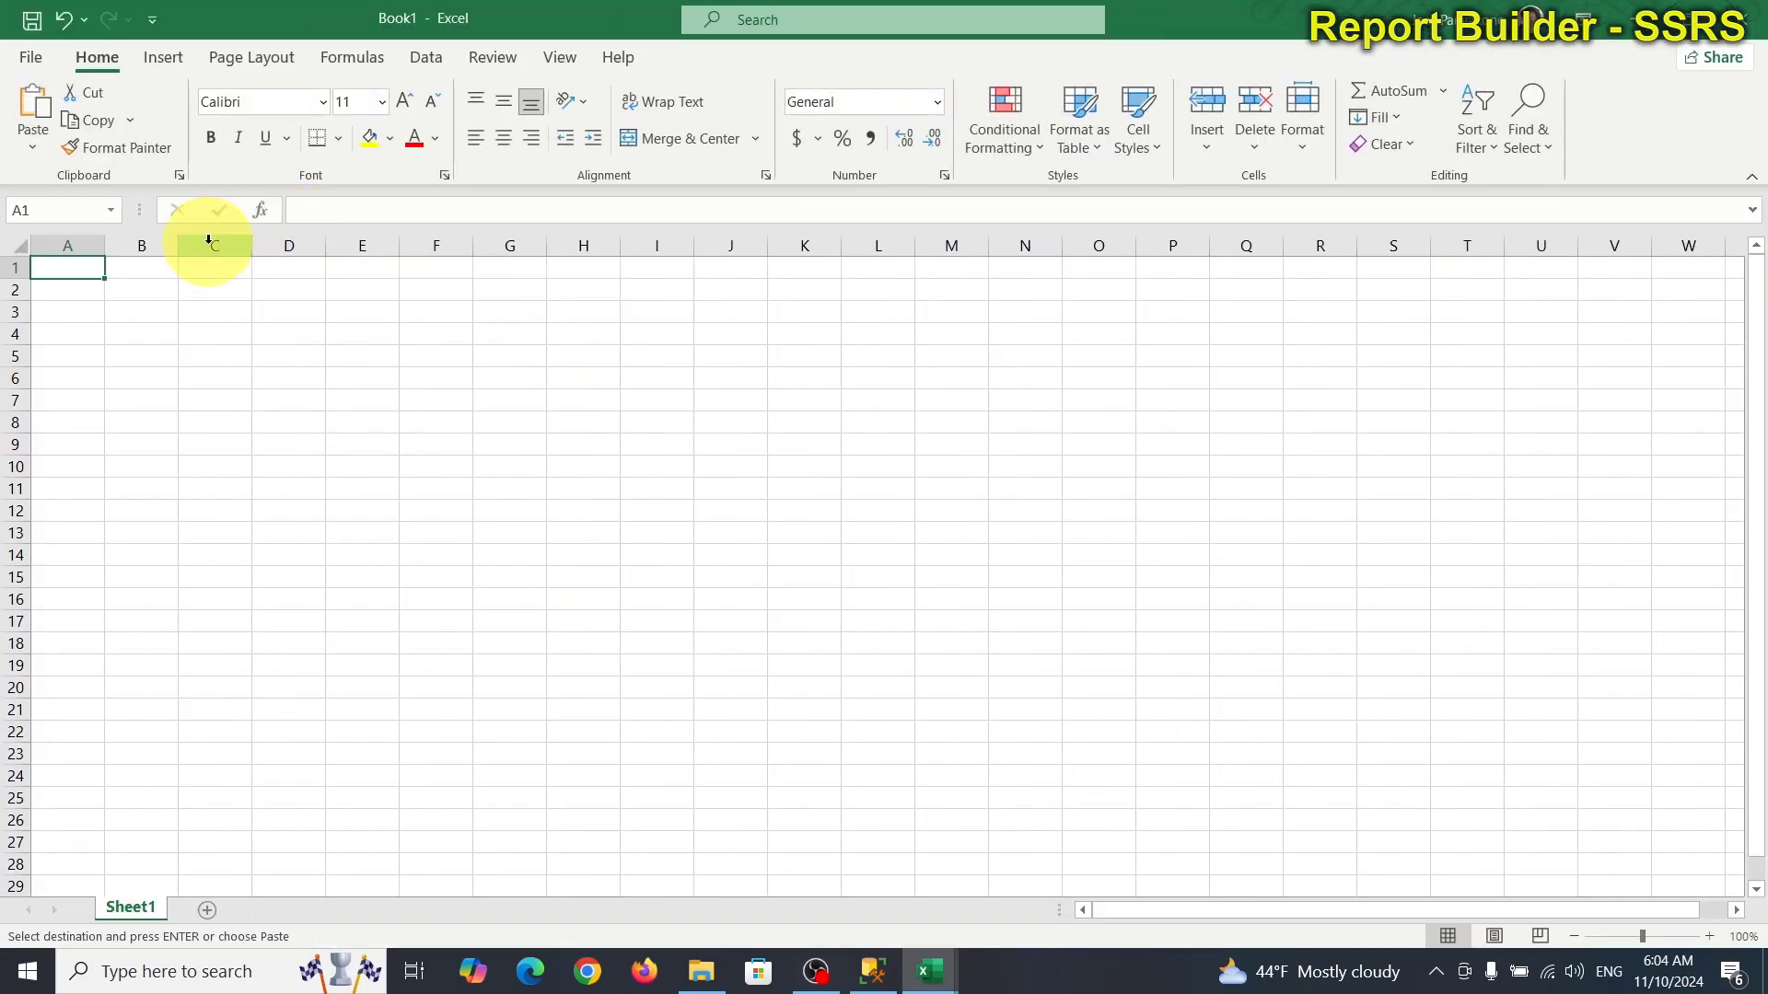
click(211, 270)
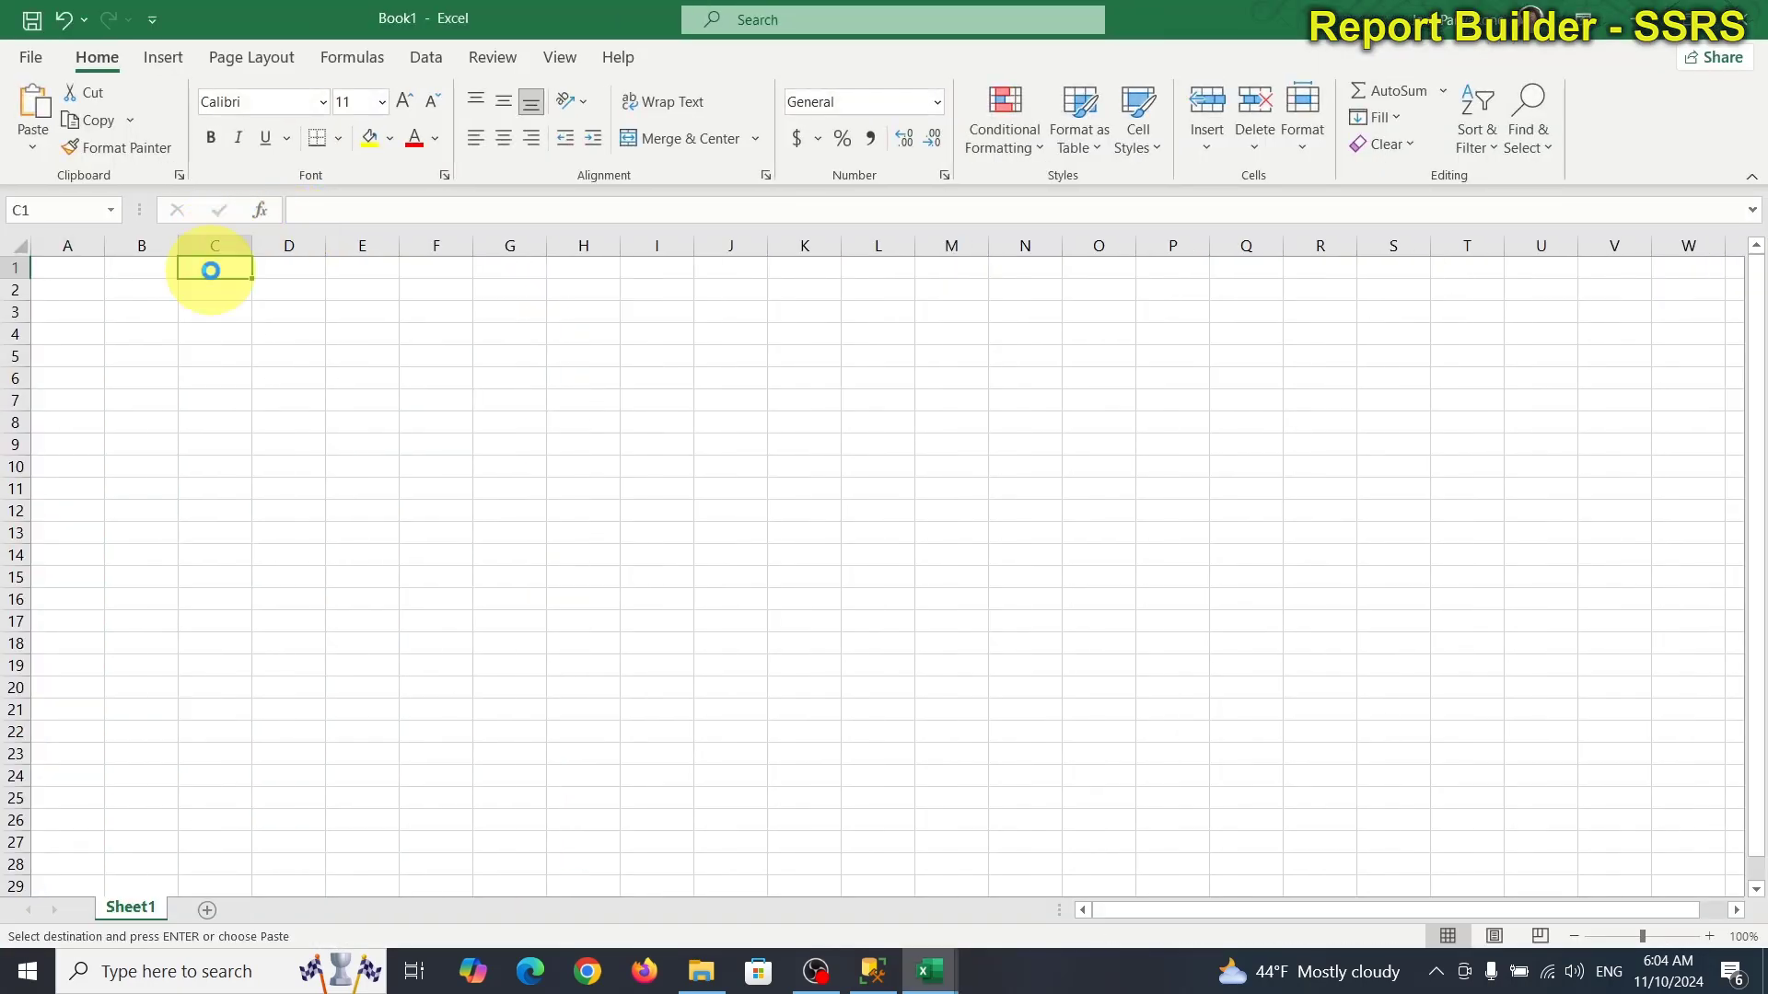
key(ctrl+v)
drag(265, 244, 285, 244)
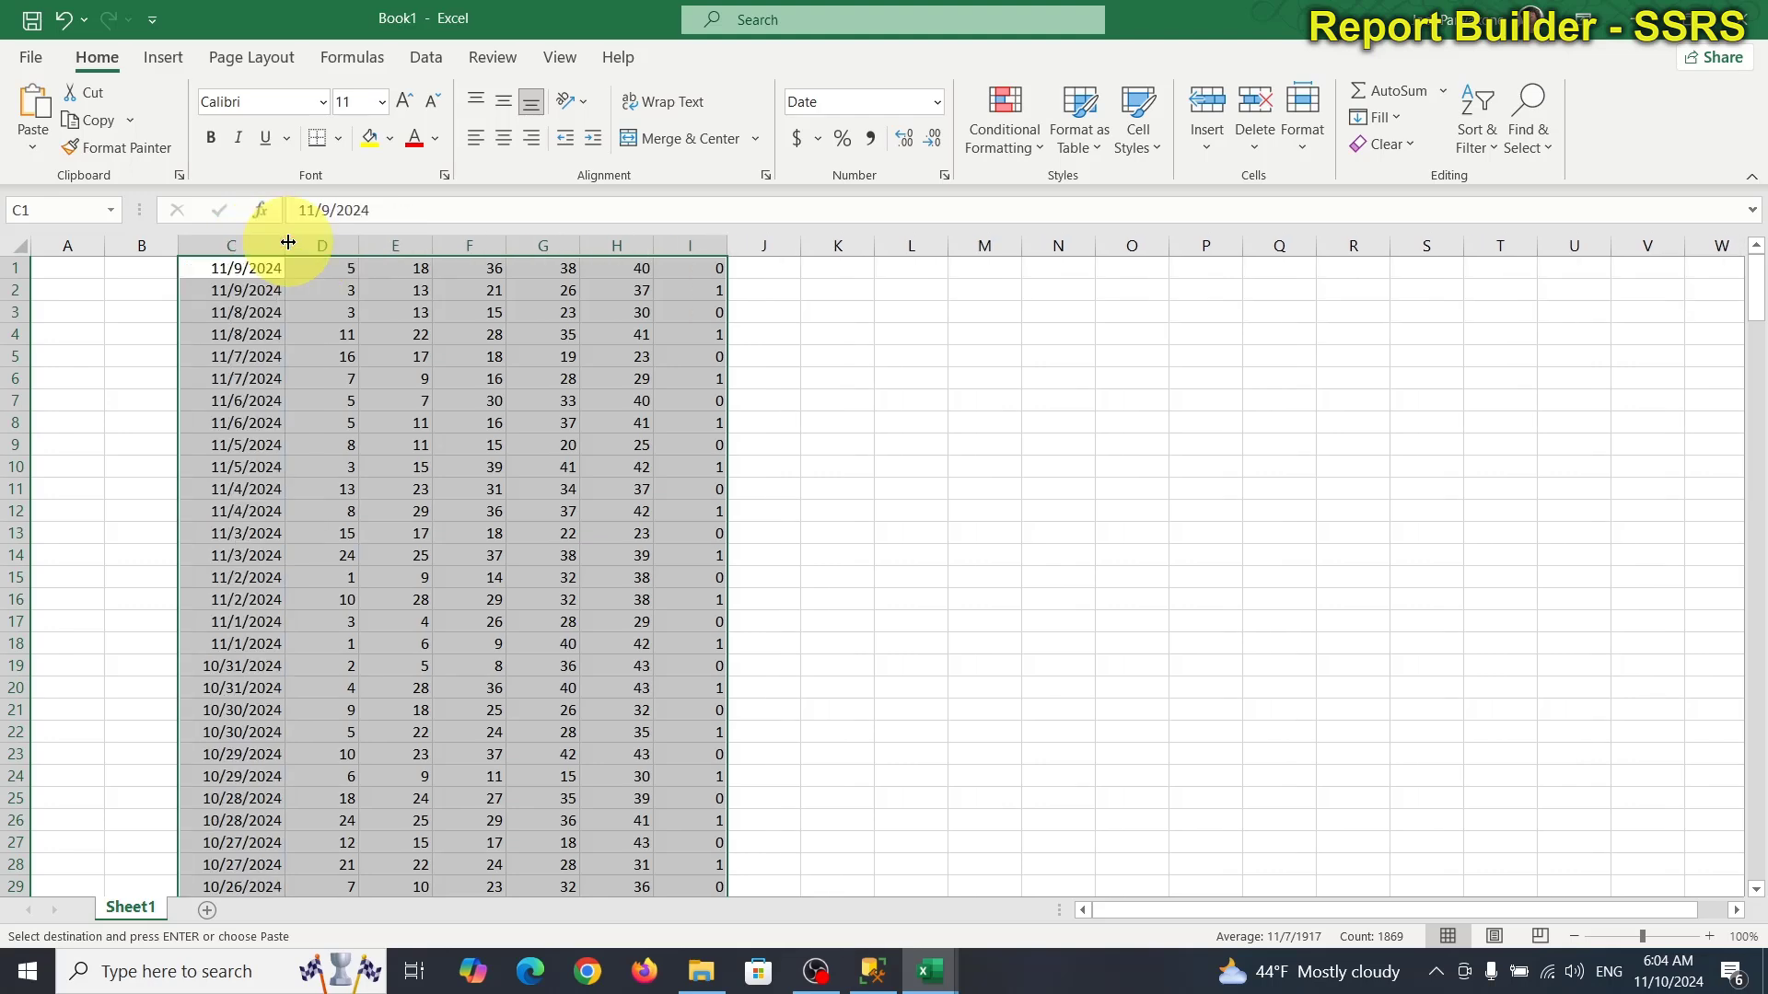
Save the workbook in LotteryPoolApp as NCEL-Cash5_11102024.xlsx.
click(32, 61)
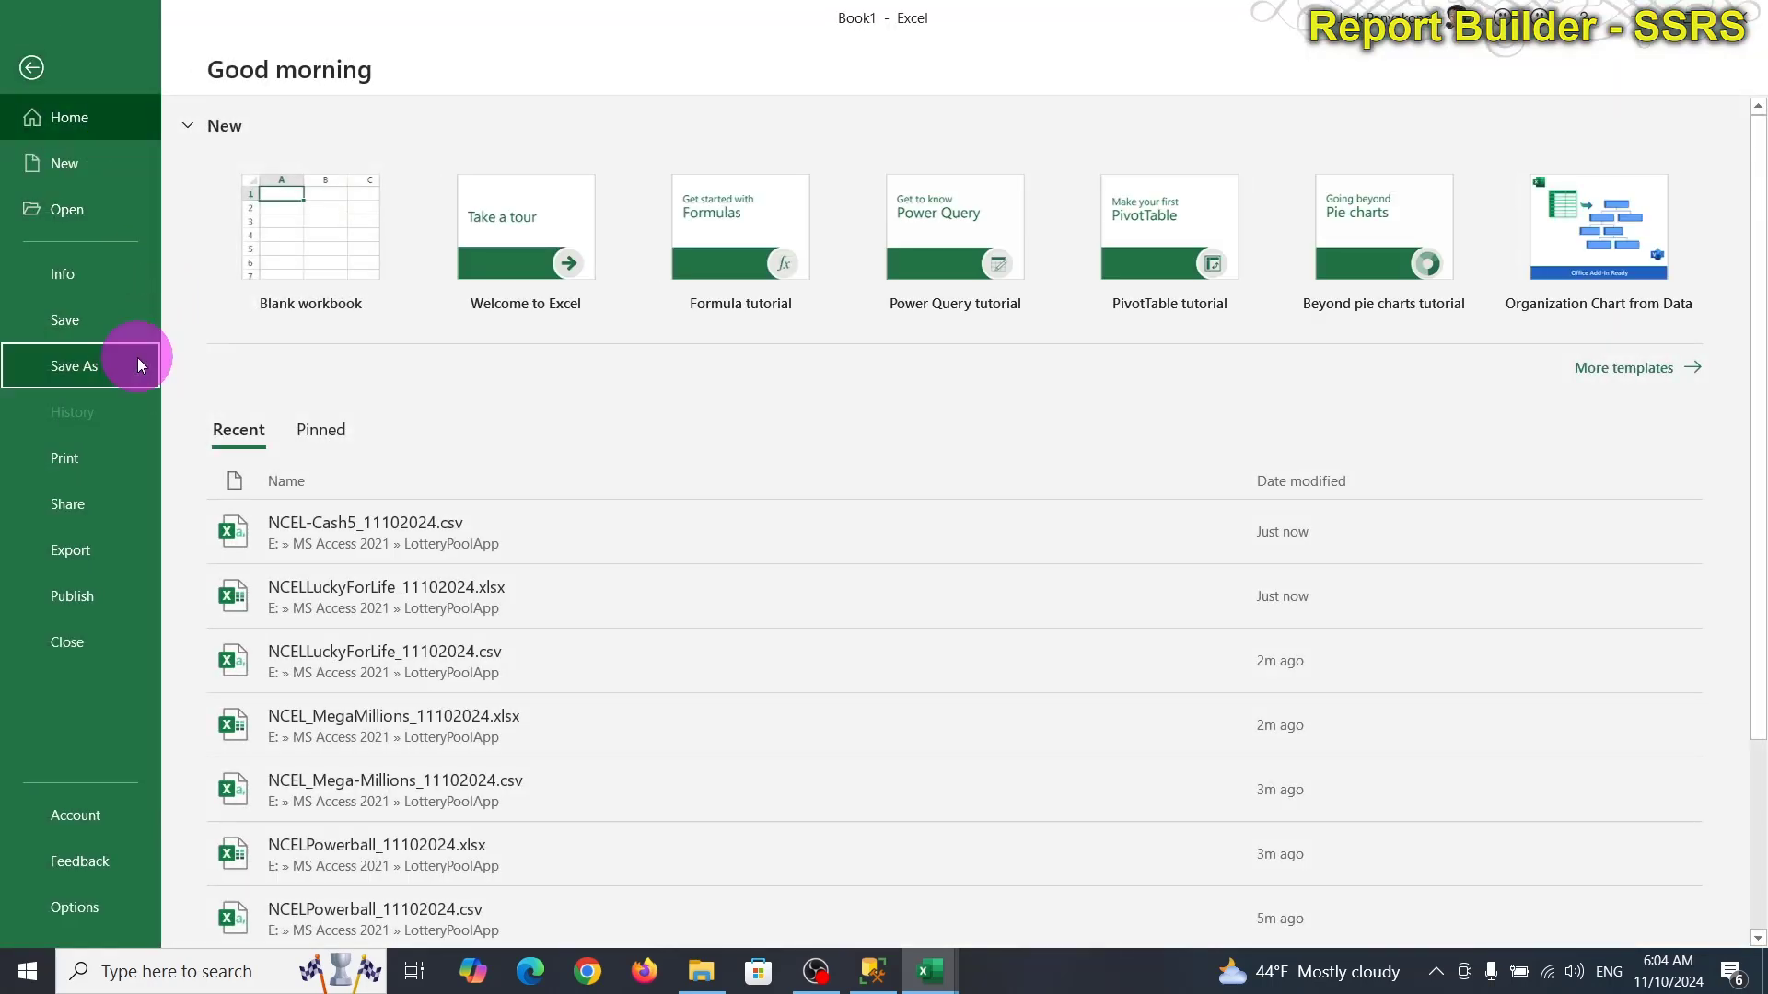
click(136, 365)
click(781, 238)
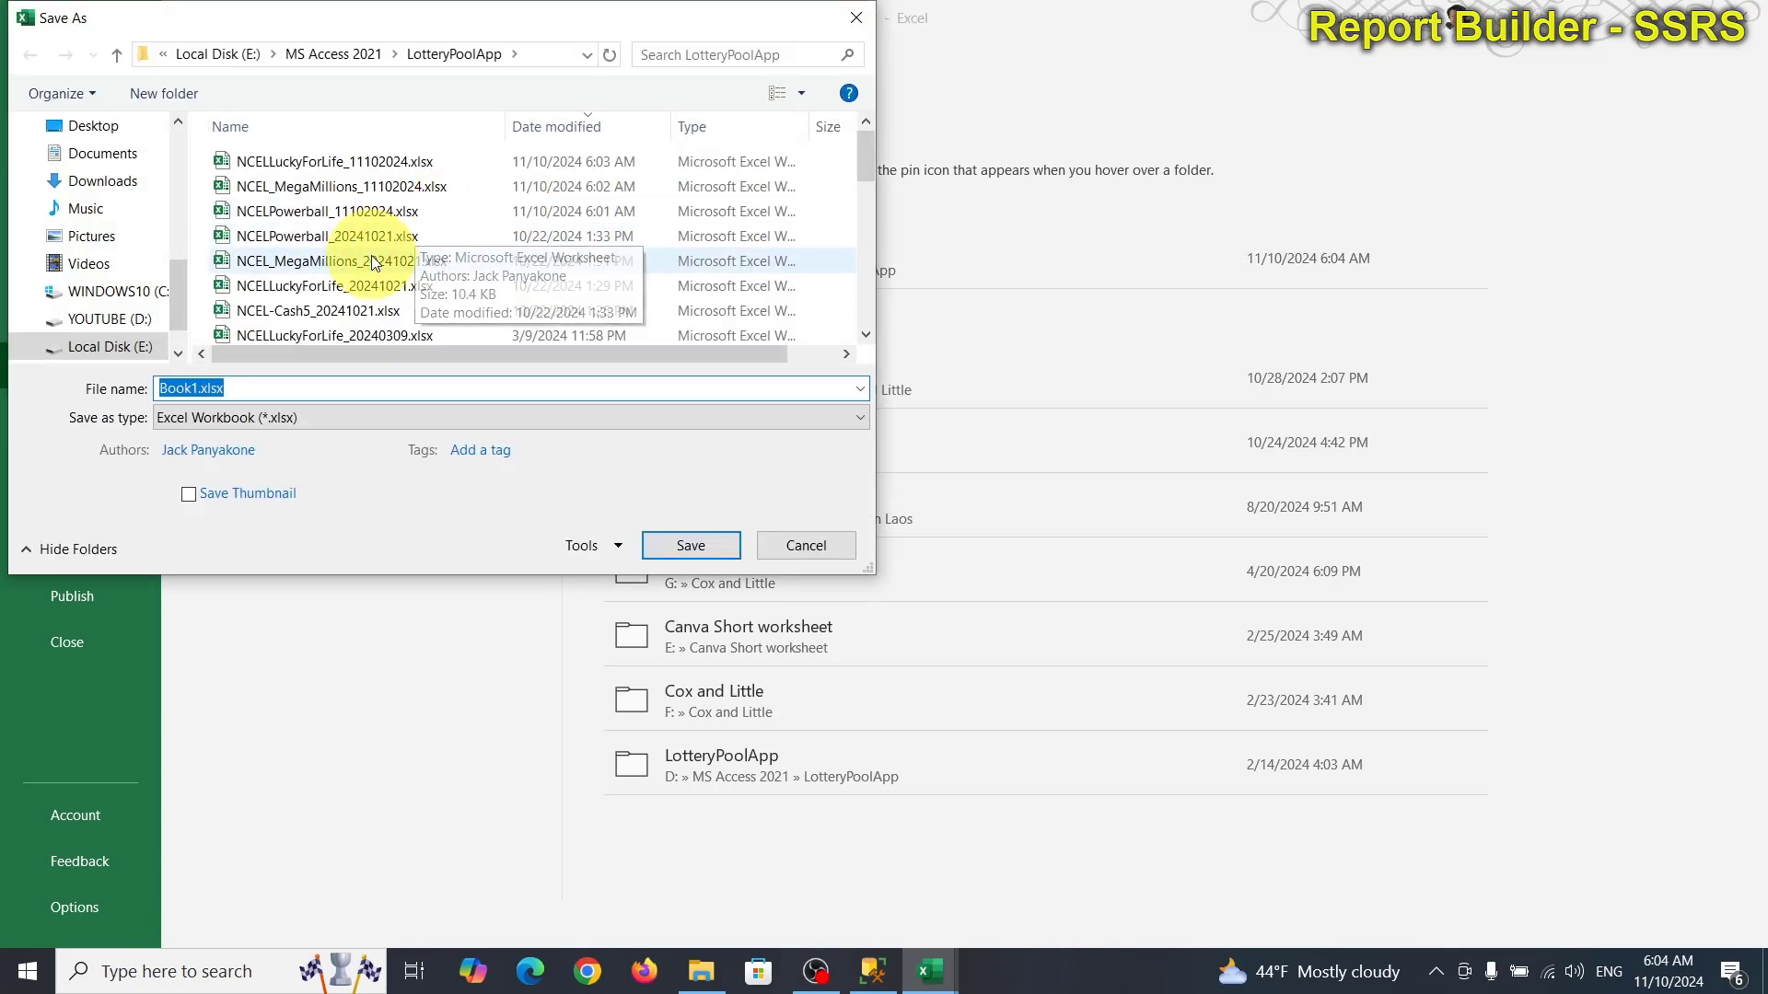
click(344, 310)
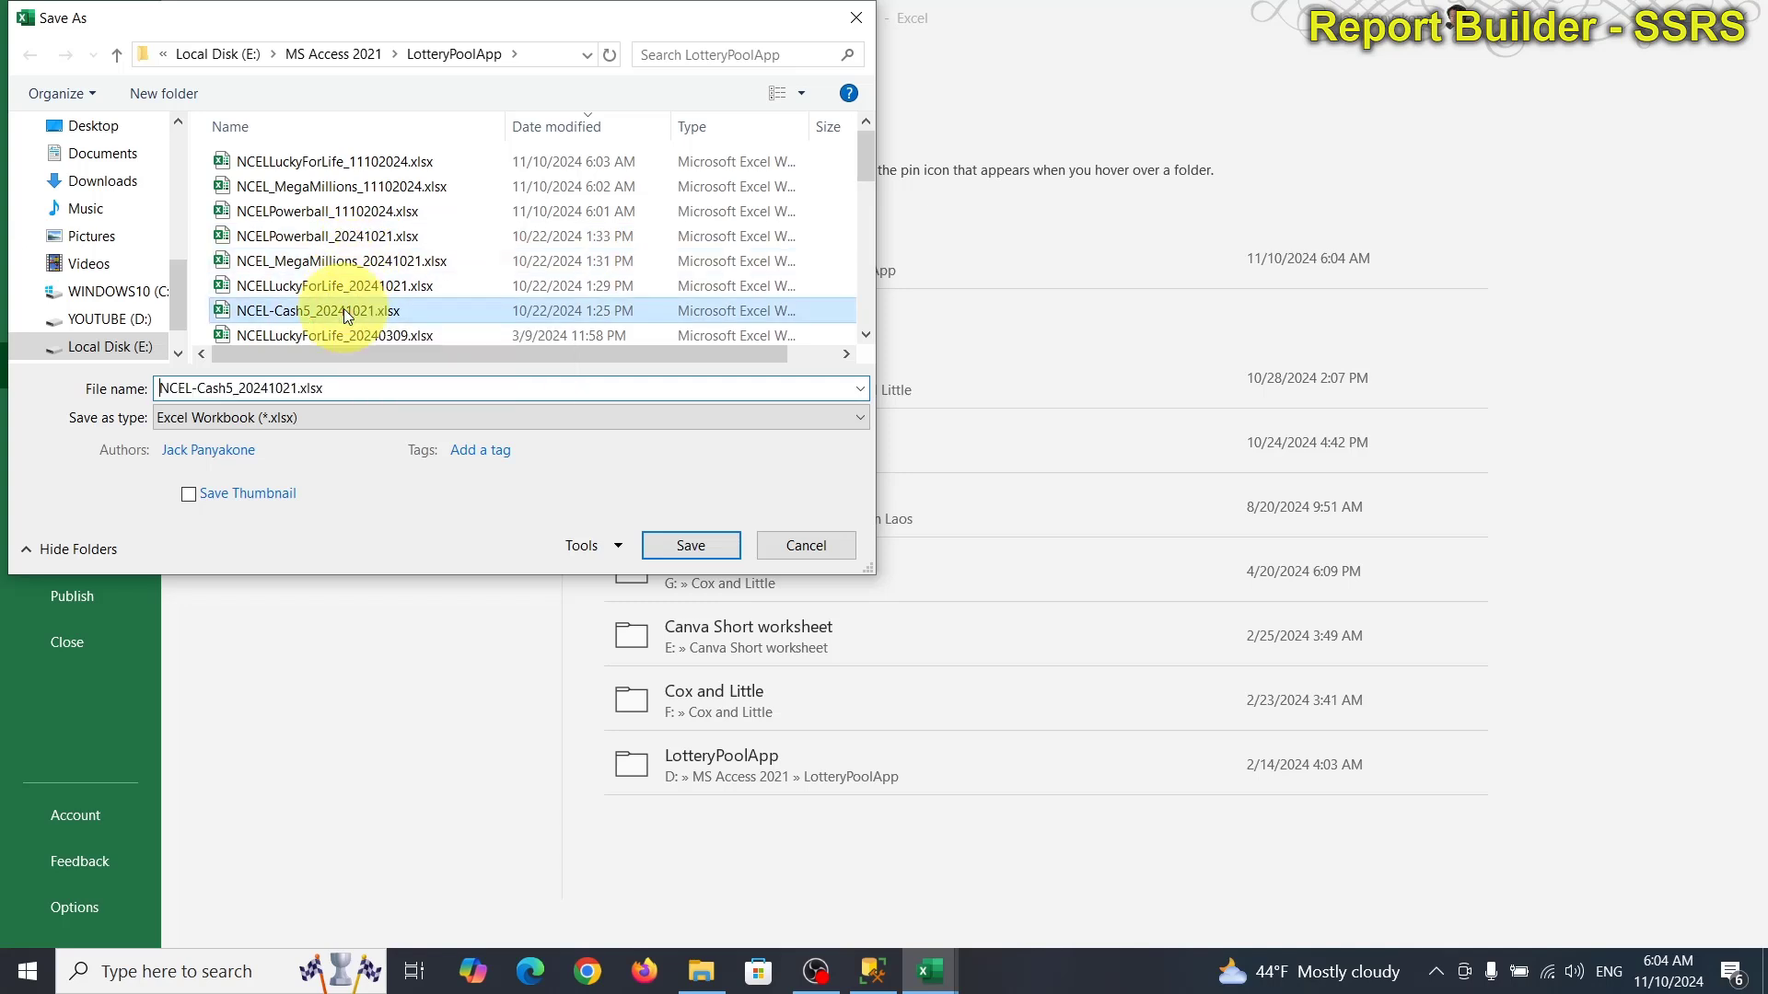
click(294, 387)
click(293, 387)
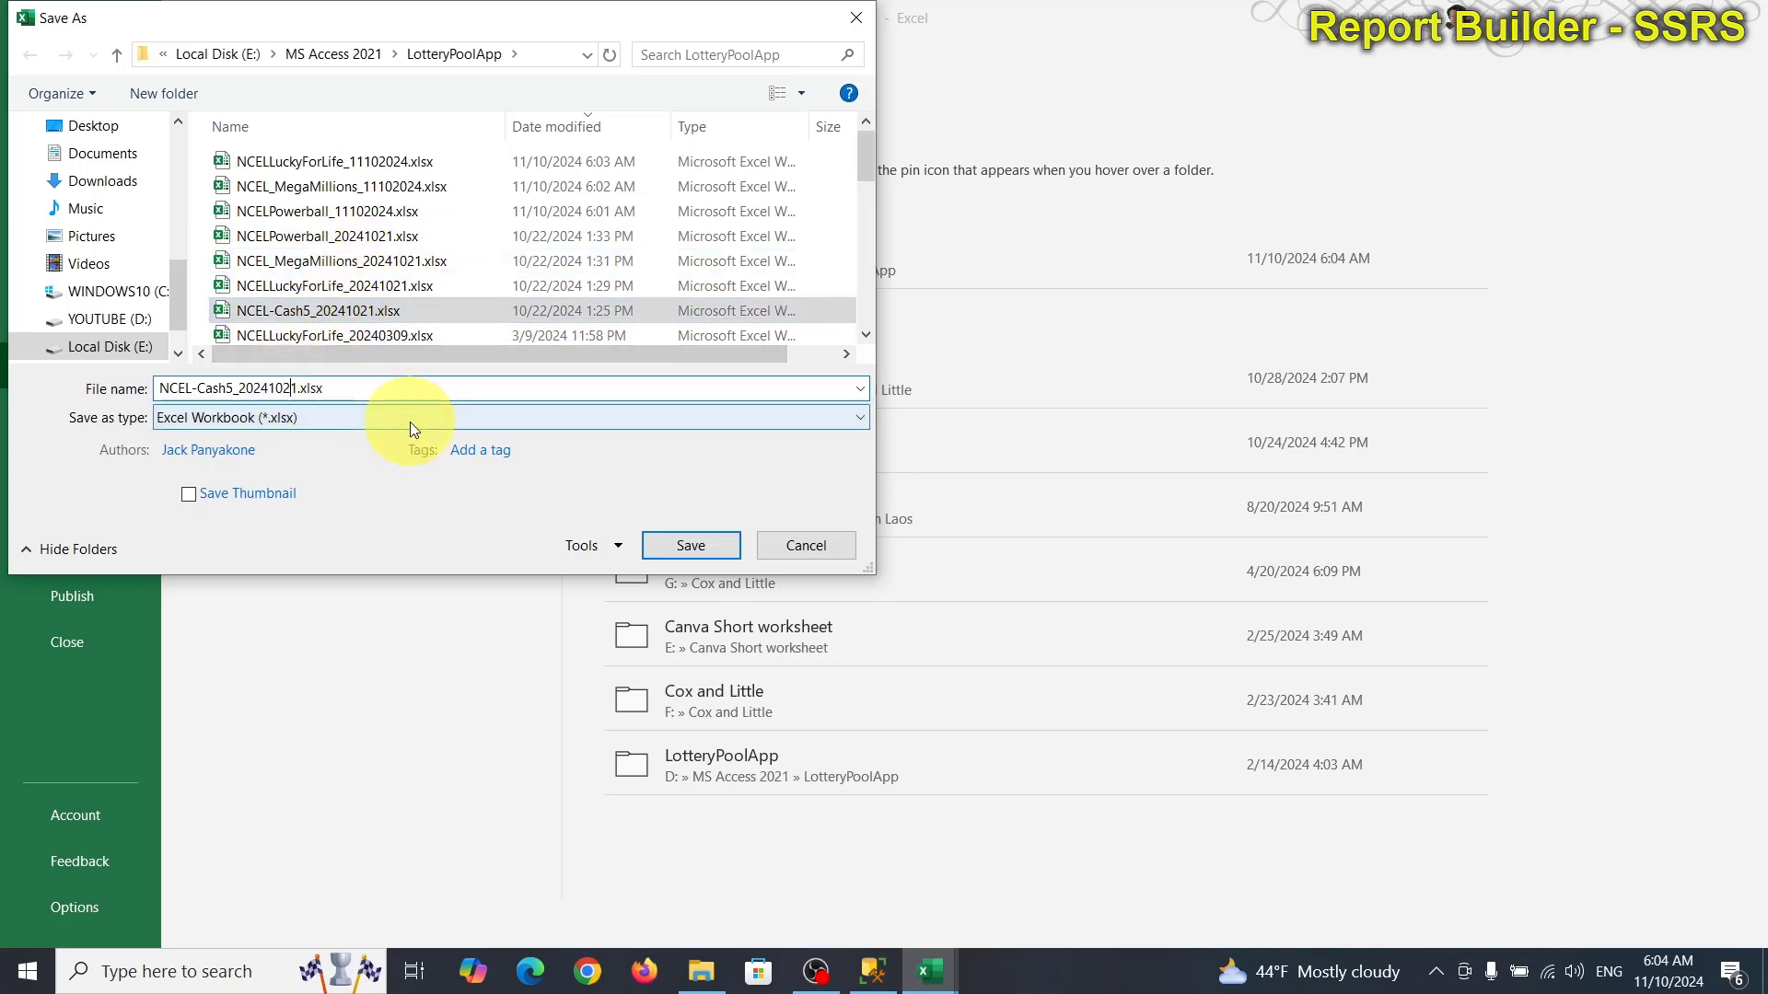
key(BackSpace)
key(BackSpace)
key(BackSpace)
key(BackSpace)
key(BackSpace)
key(BackSpace)
key(BackSpace)
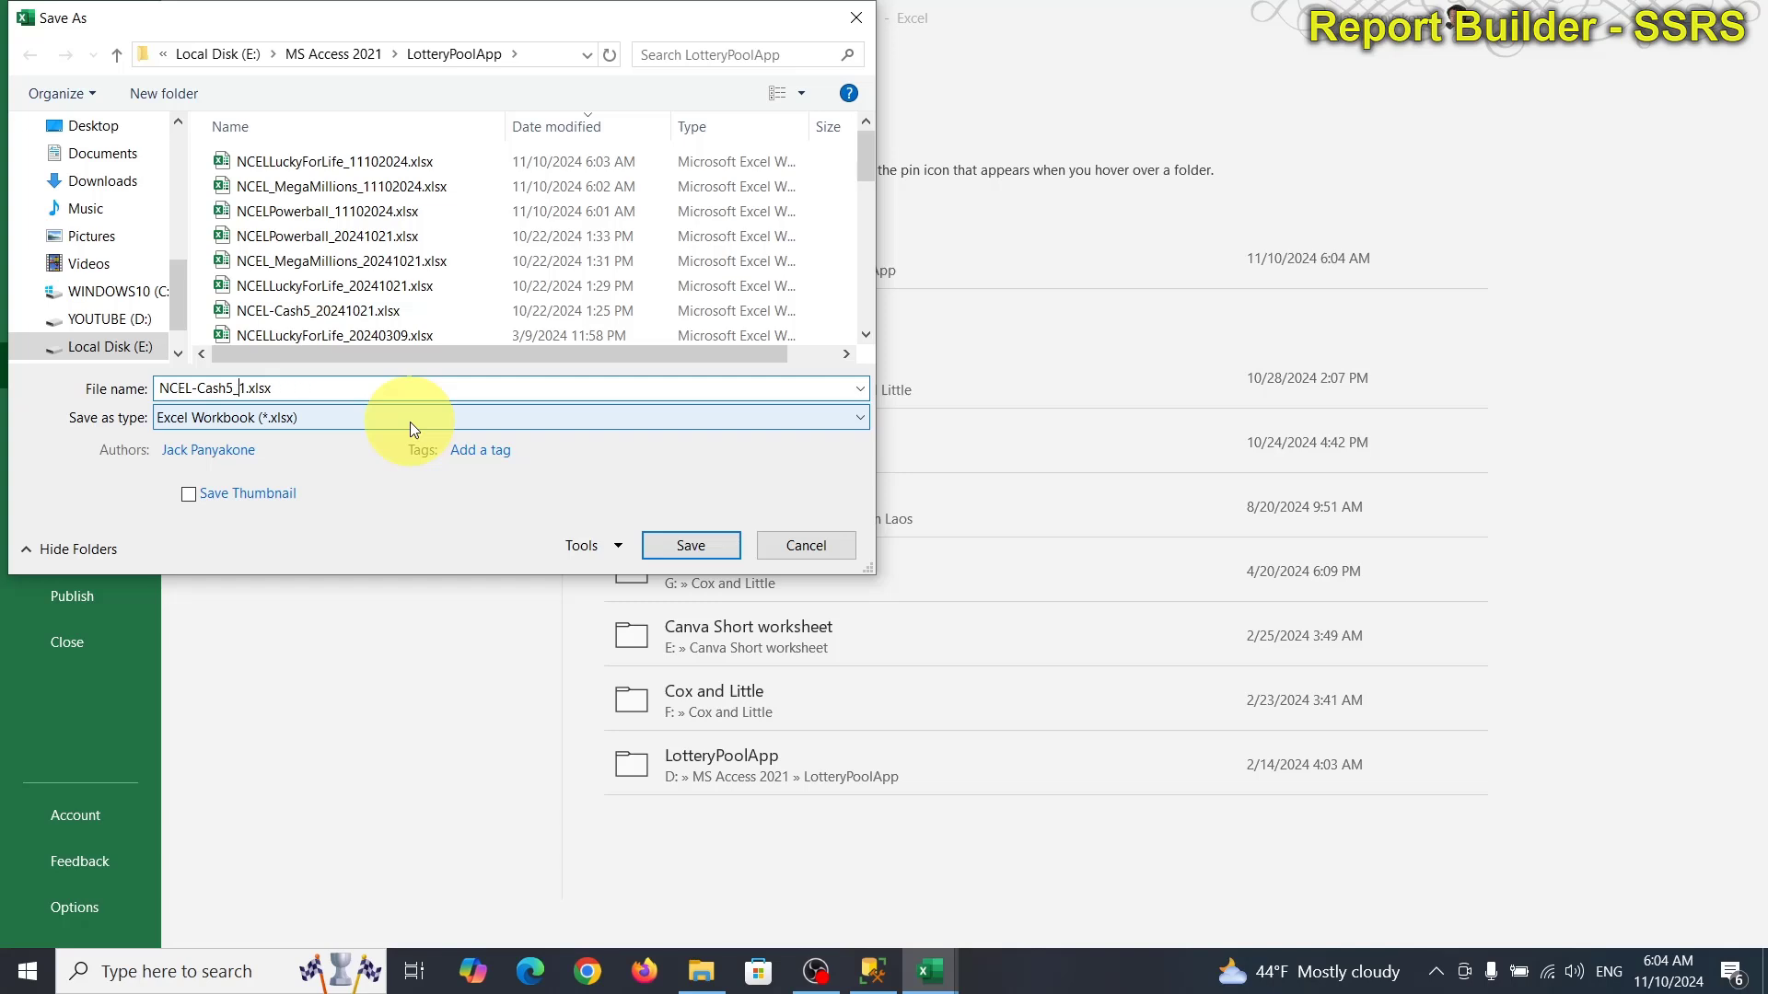
text(1102024)
key(Return)
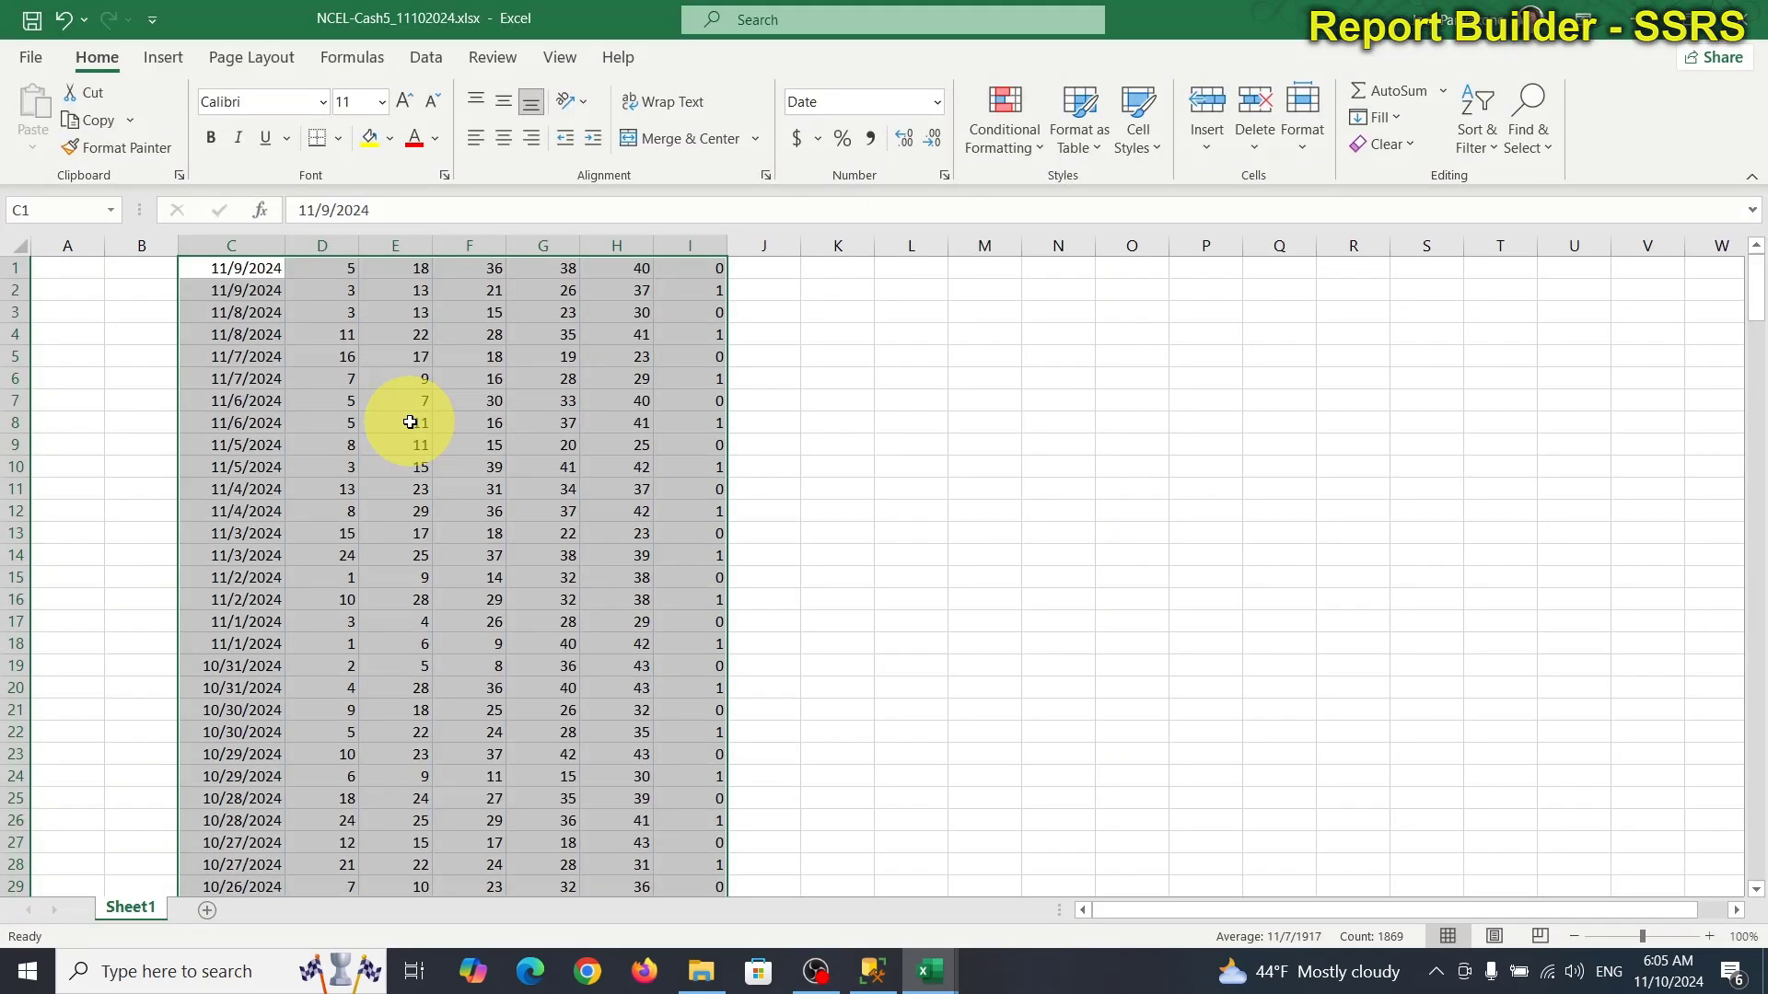
Close both Cash5 workbooks, discarding the csv changes.
click(1755, 18)
click(1754, 18)
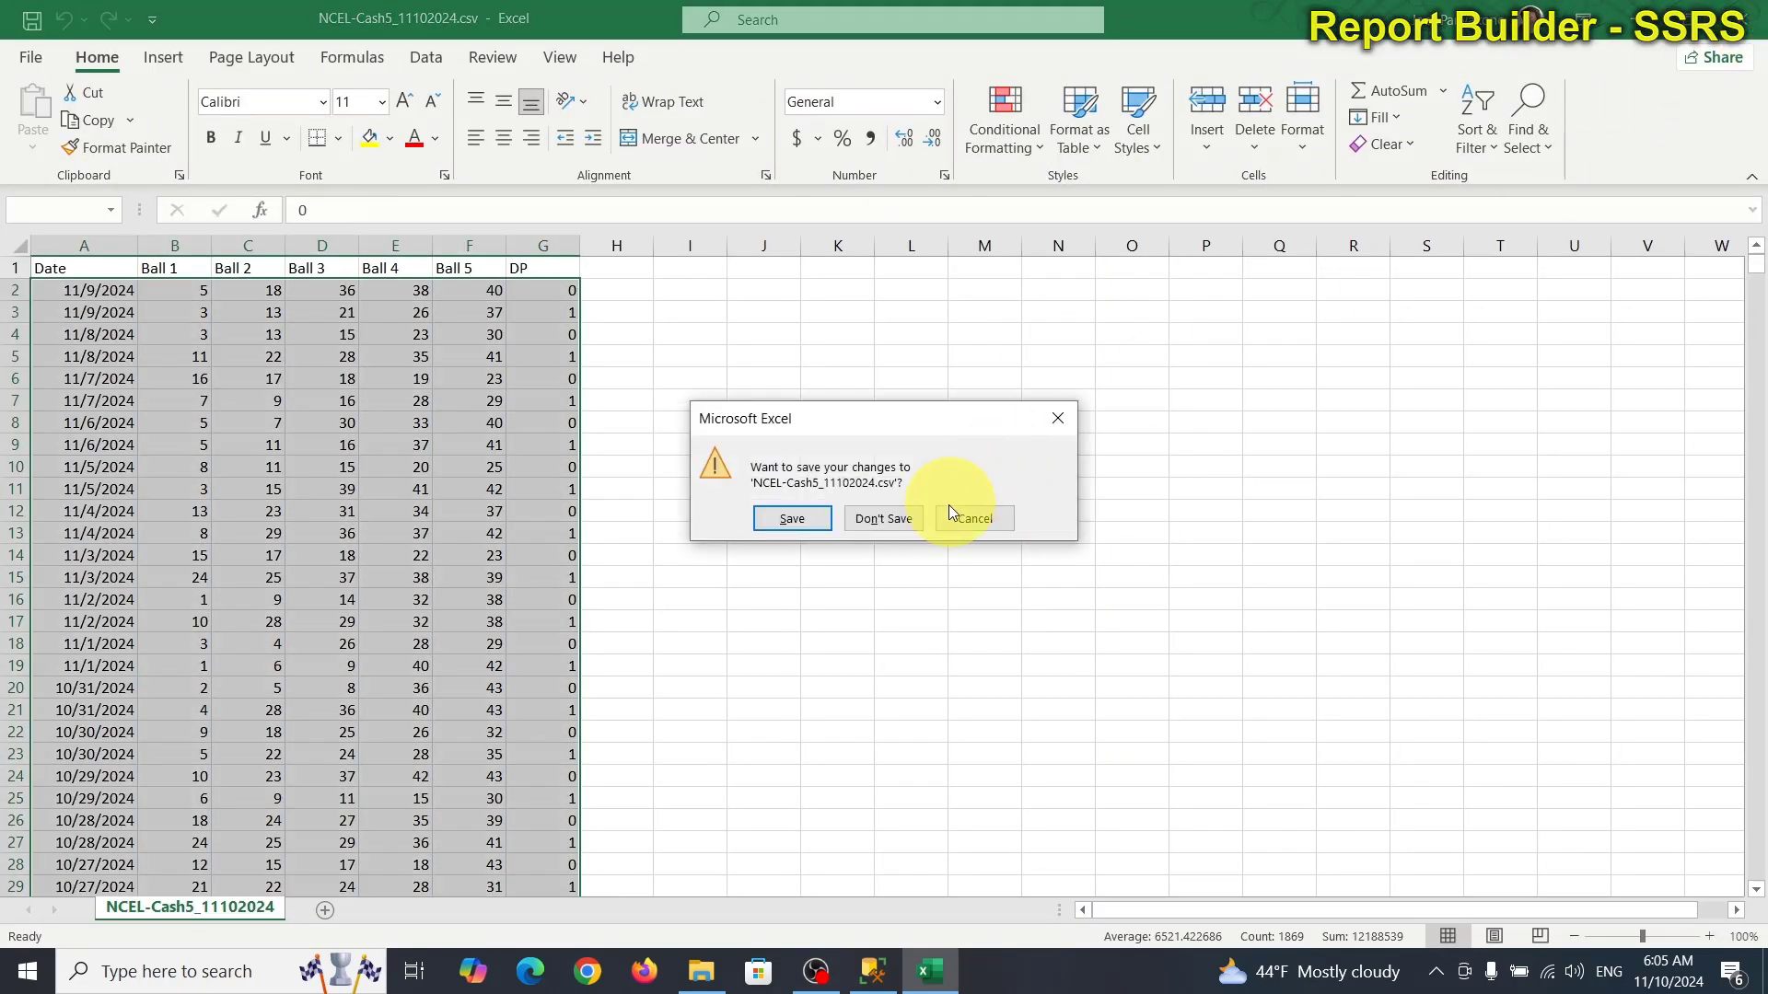
click(918, 519)
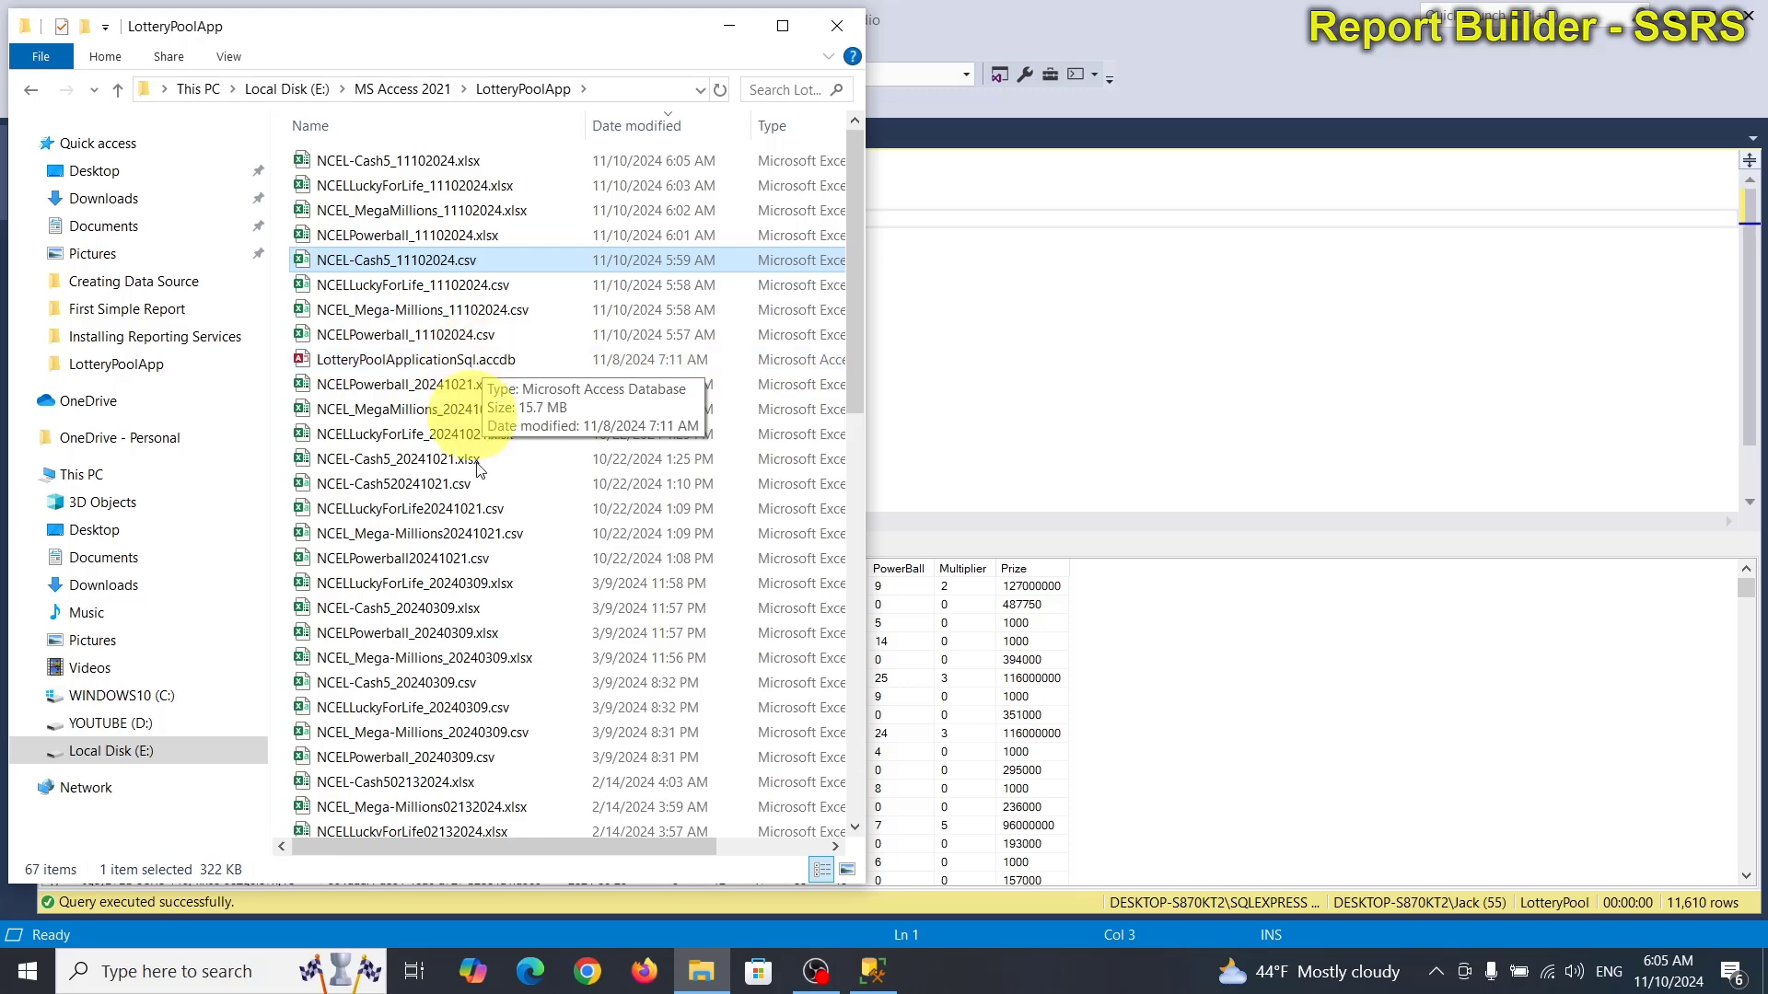
Open LotteryPoolApplicationSql.accdb from the LotteryPoolApp folder in Microsoft Access.
scroll(499, 648, down, 4)
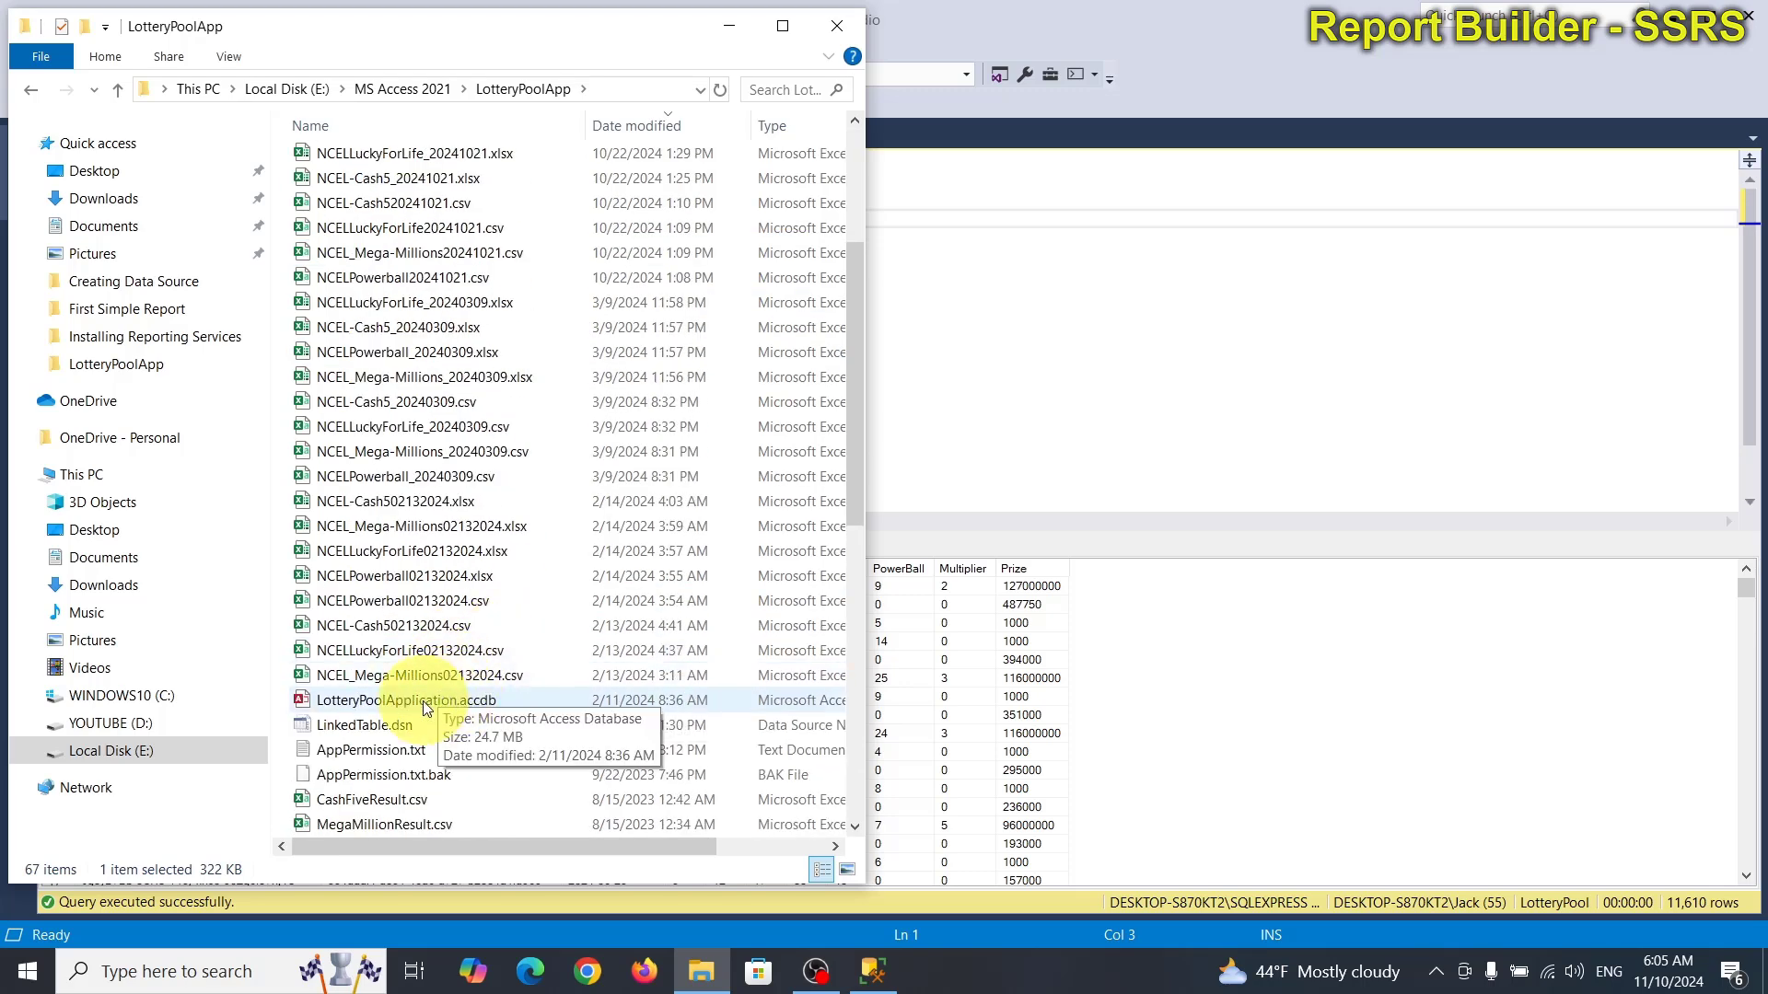
click(436, 700)
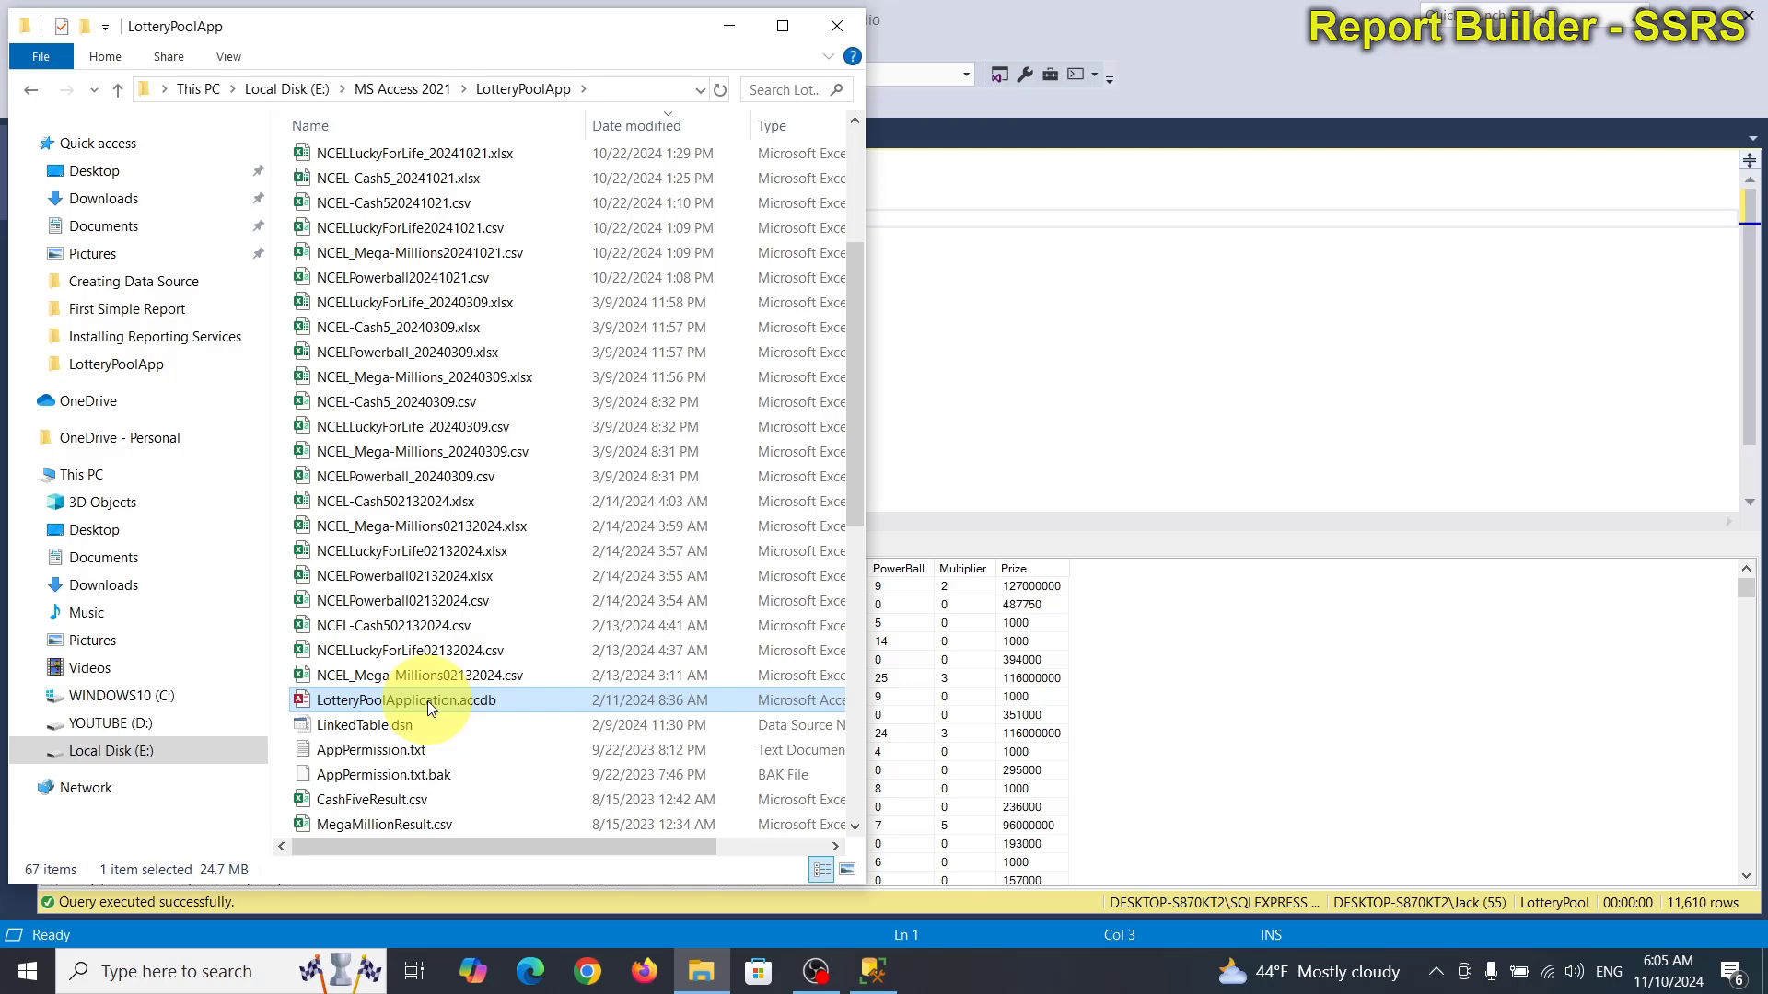
scroll(427, 700, up, 3)
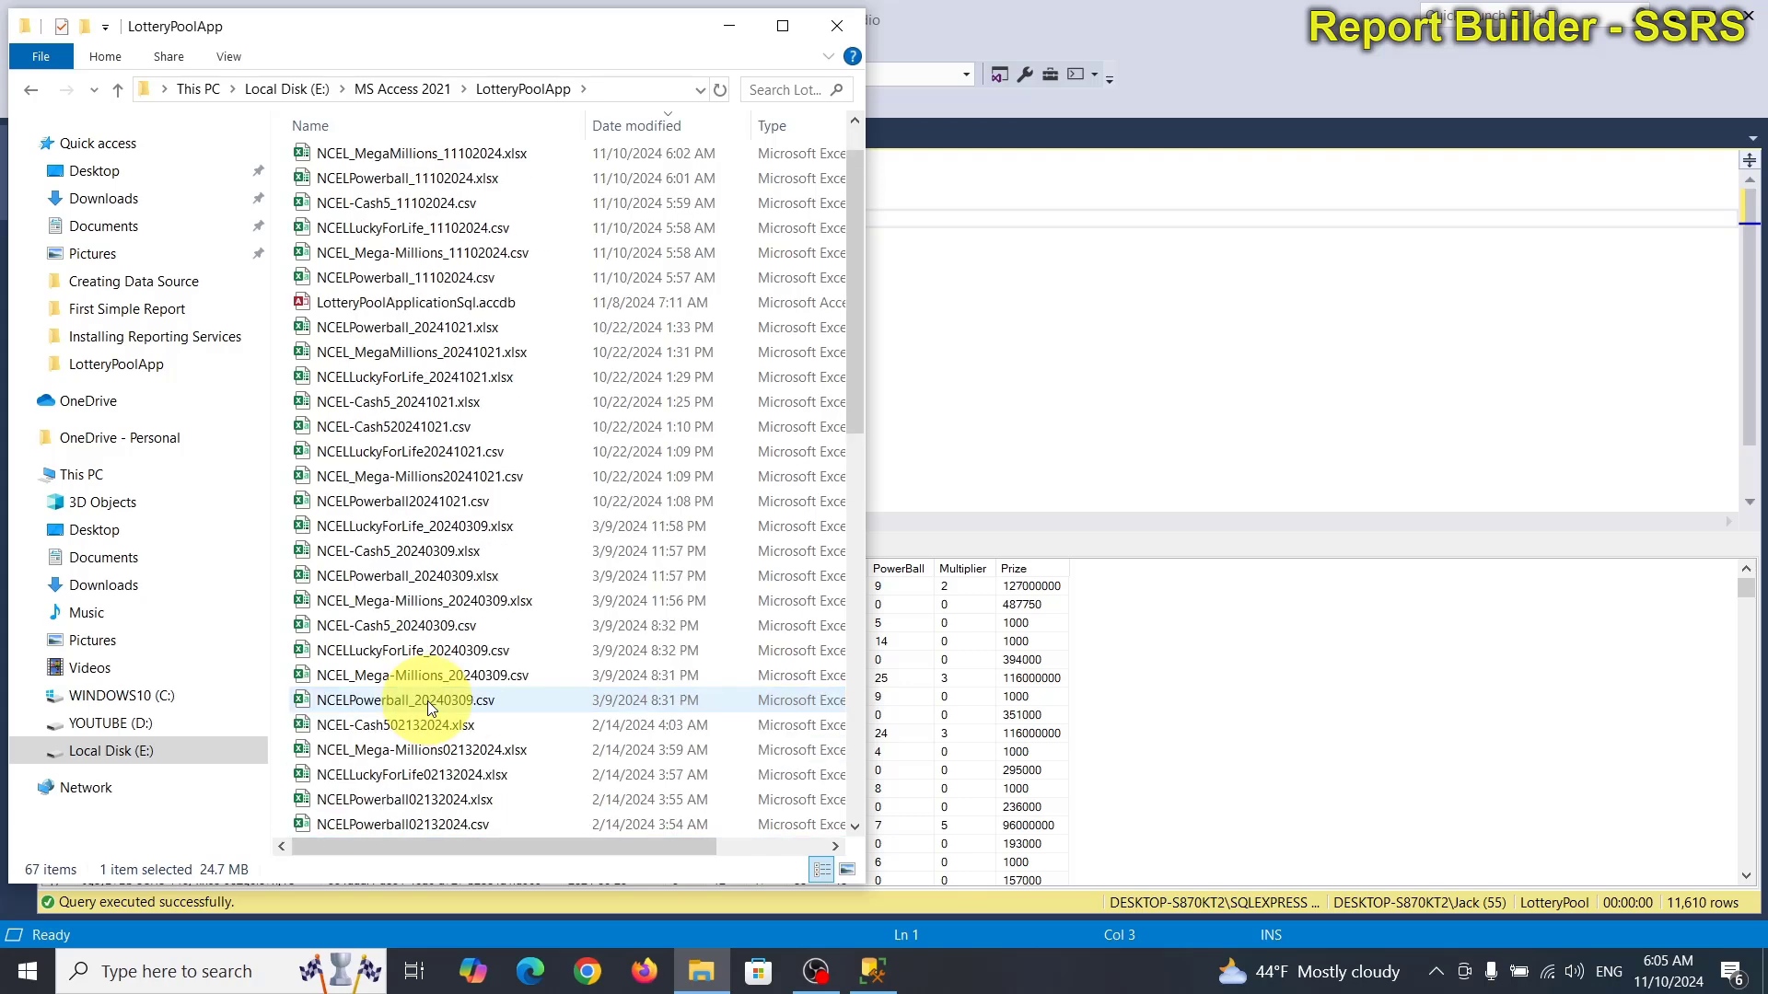
click(451, 306)
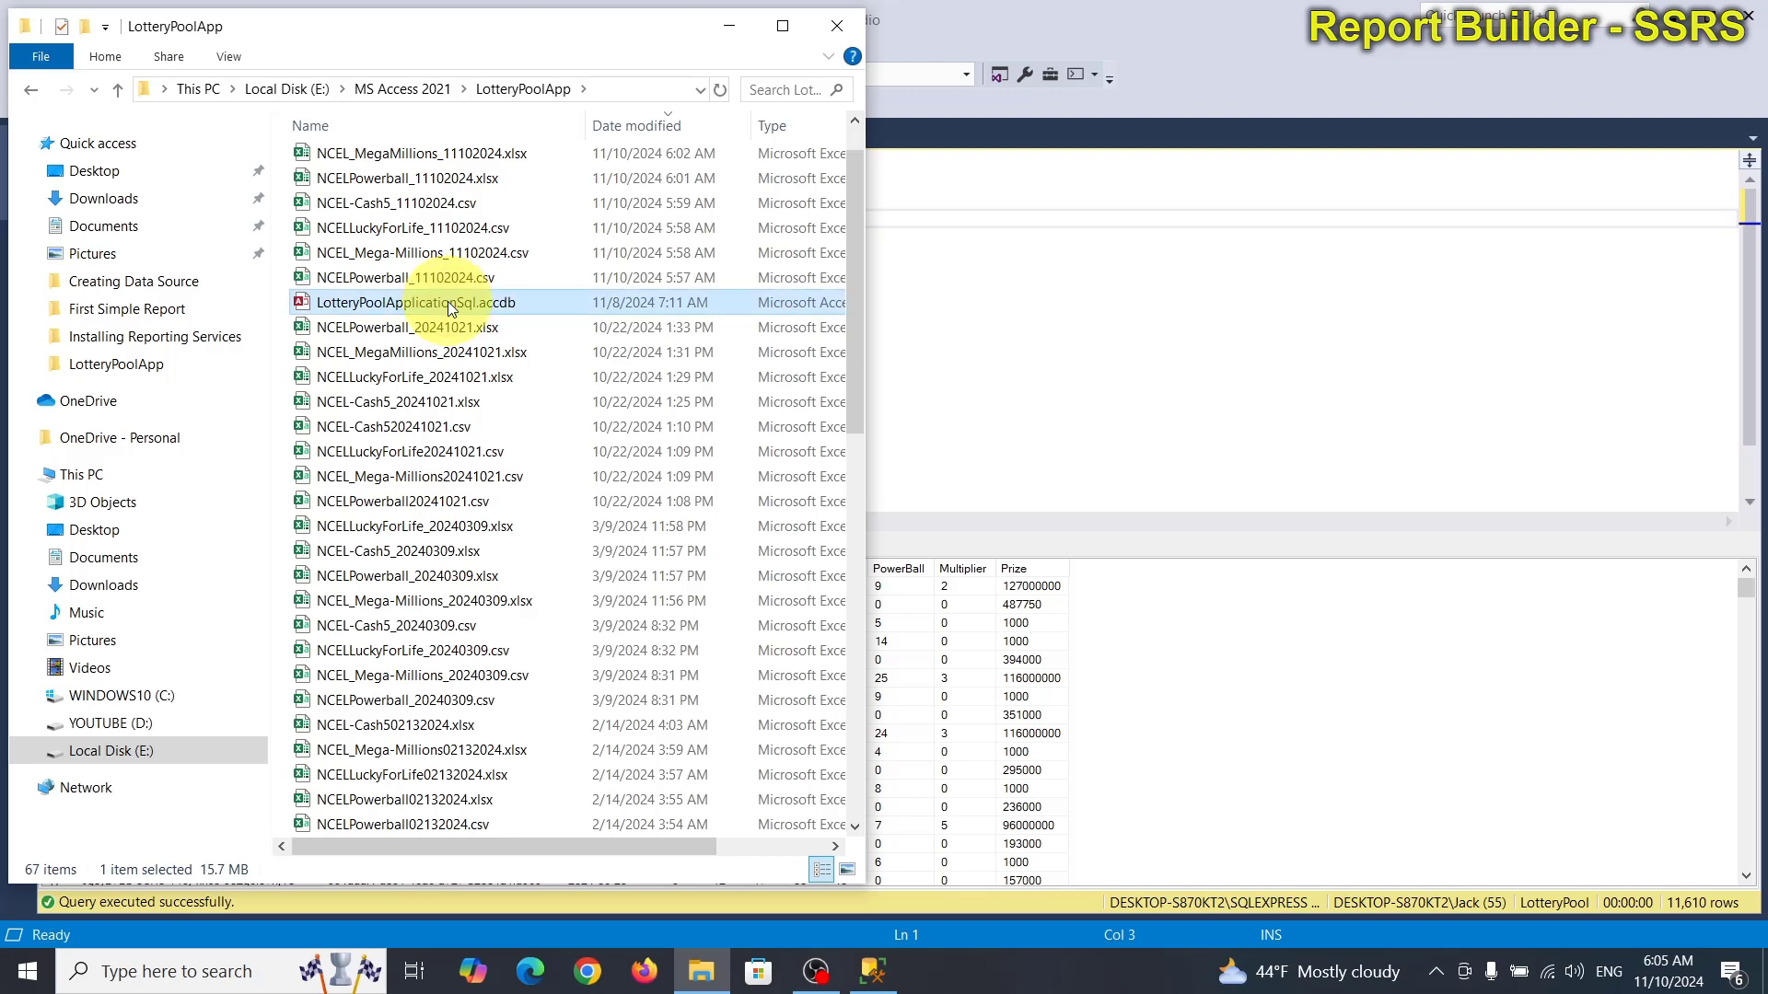
double_click(448, 301)
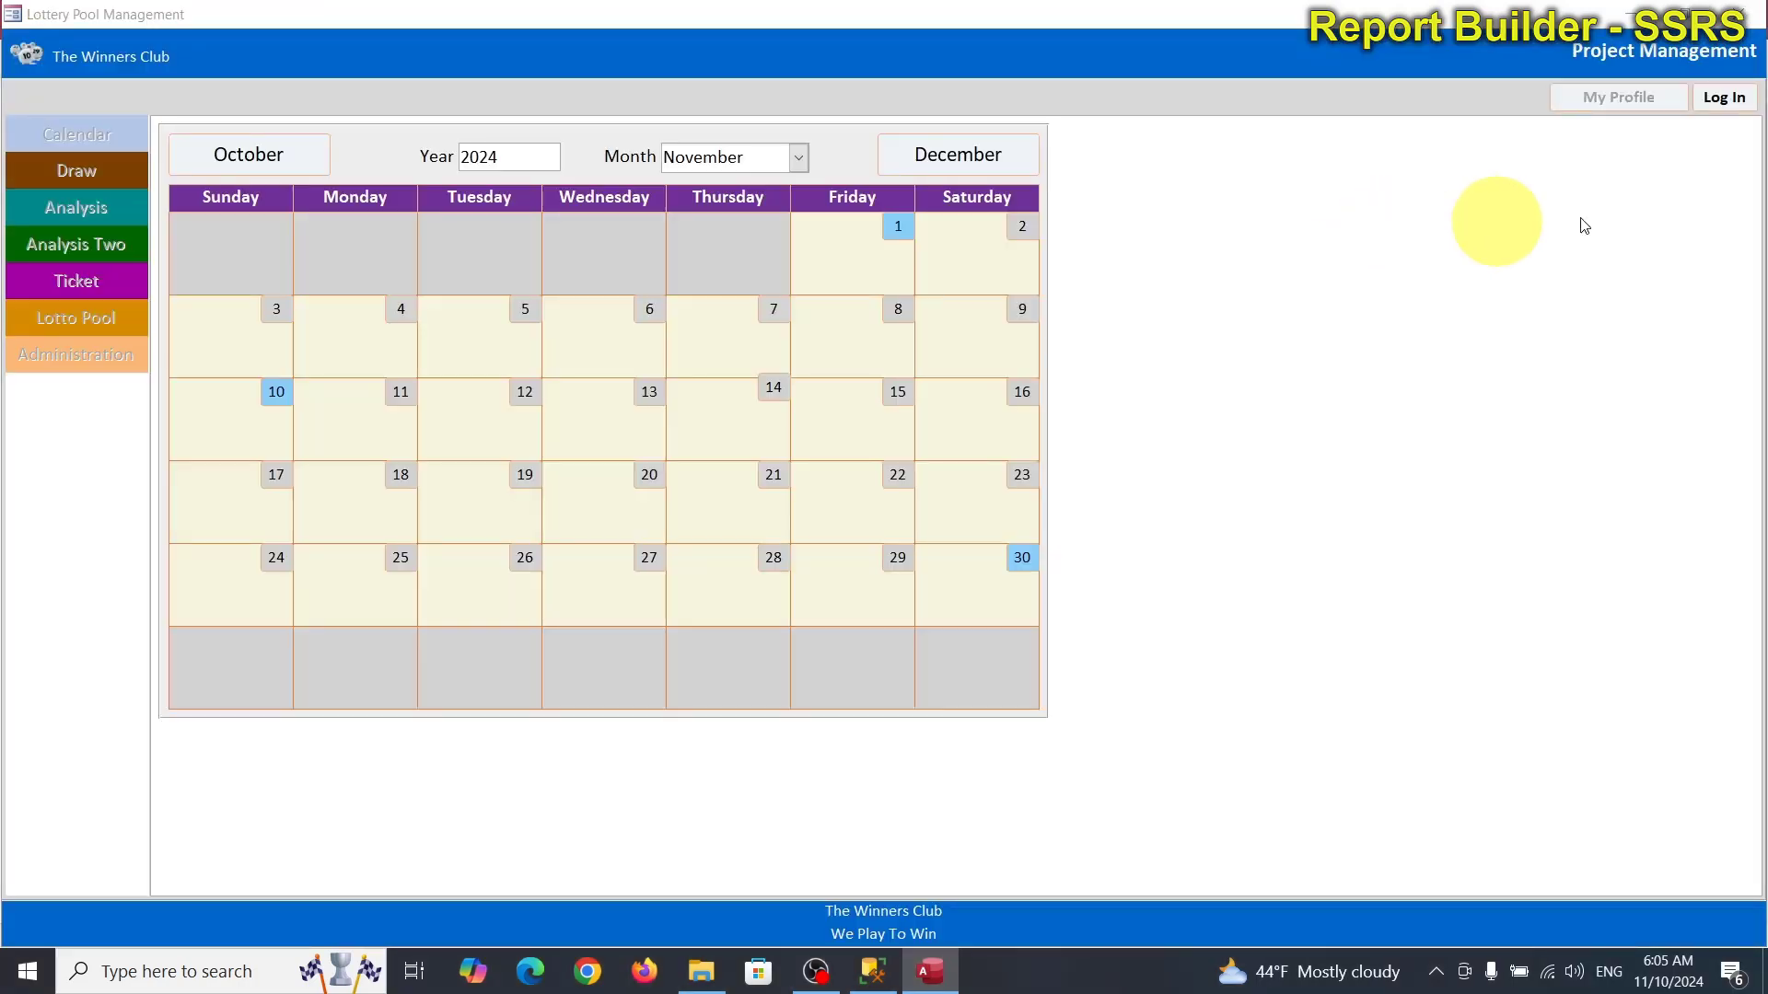
Log in to the Lottery Pool app with the member's e-mail and password, then go to Administration.
click(1744, 105)
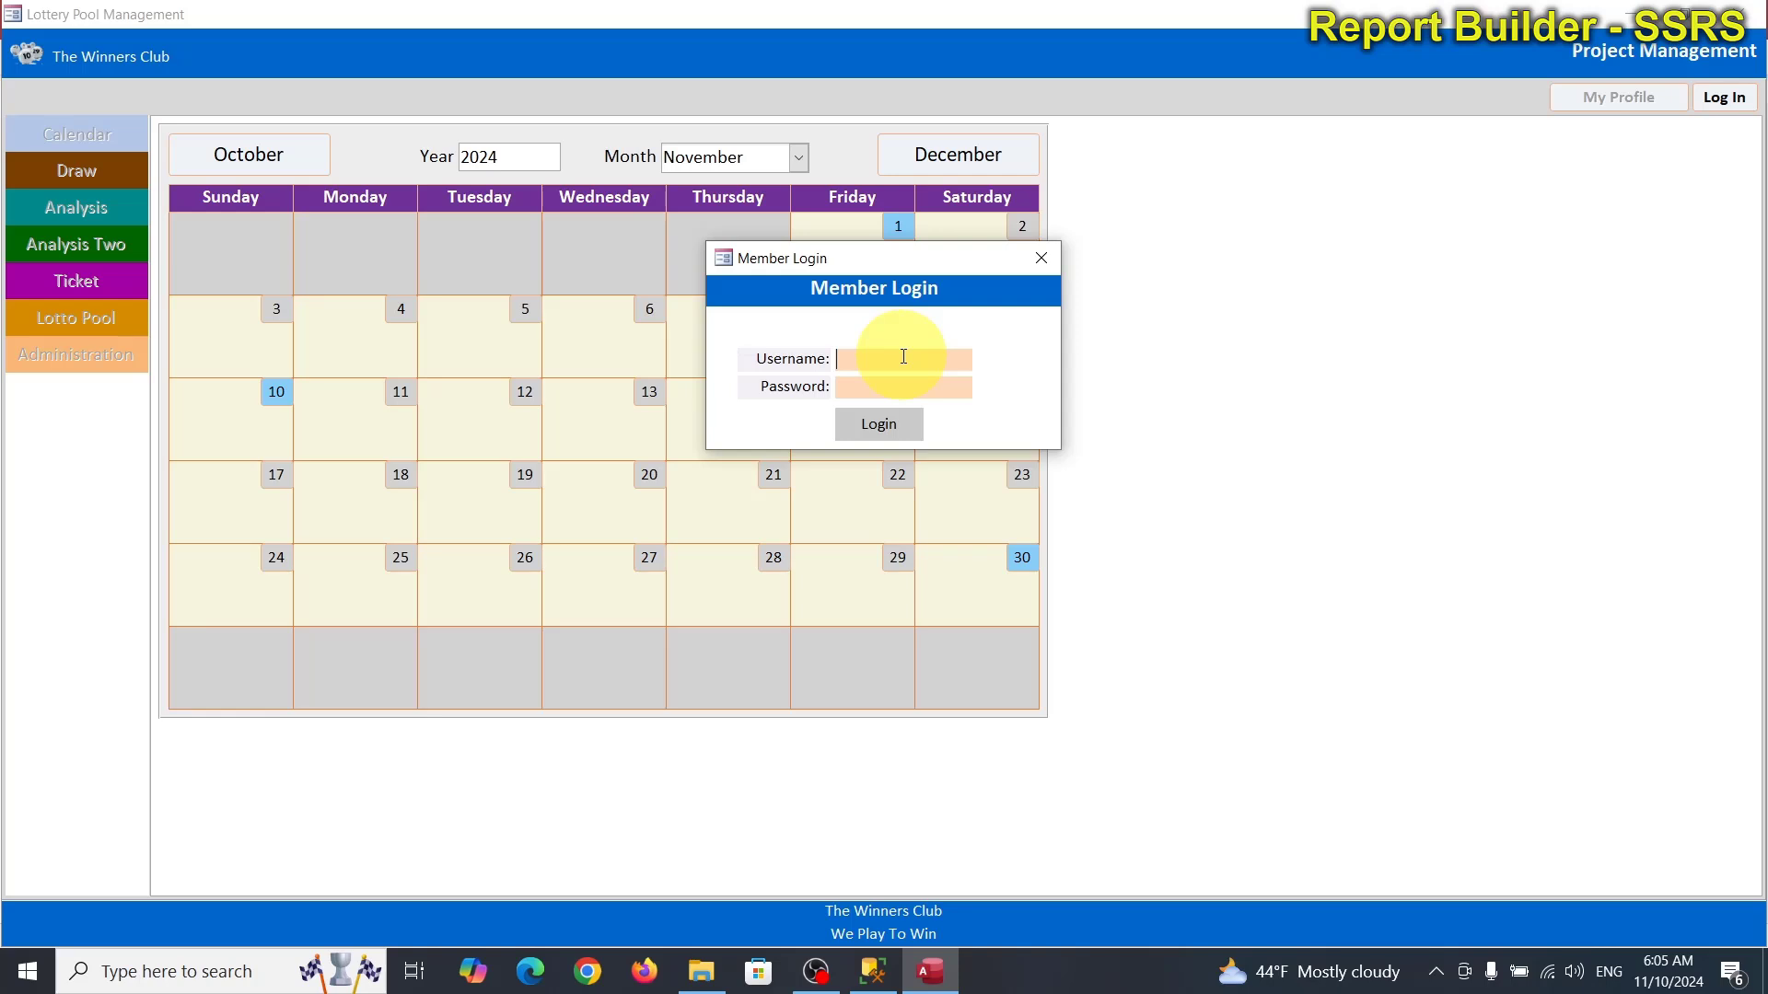
text(Jac)
key(BackSpace)
key(BackSpace)
key(BackSpace)
key(Tab)
text(***********)
key(Return)
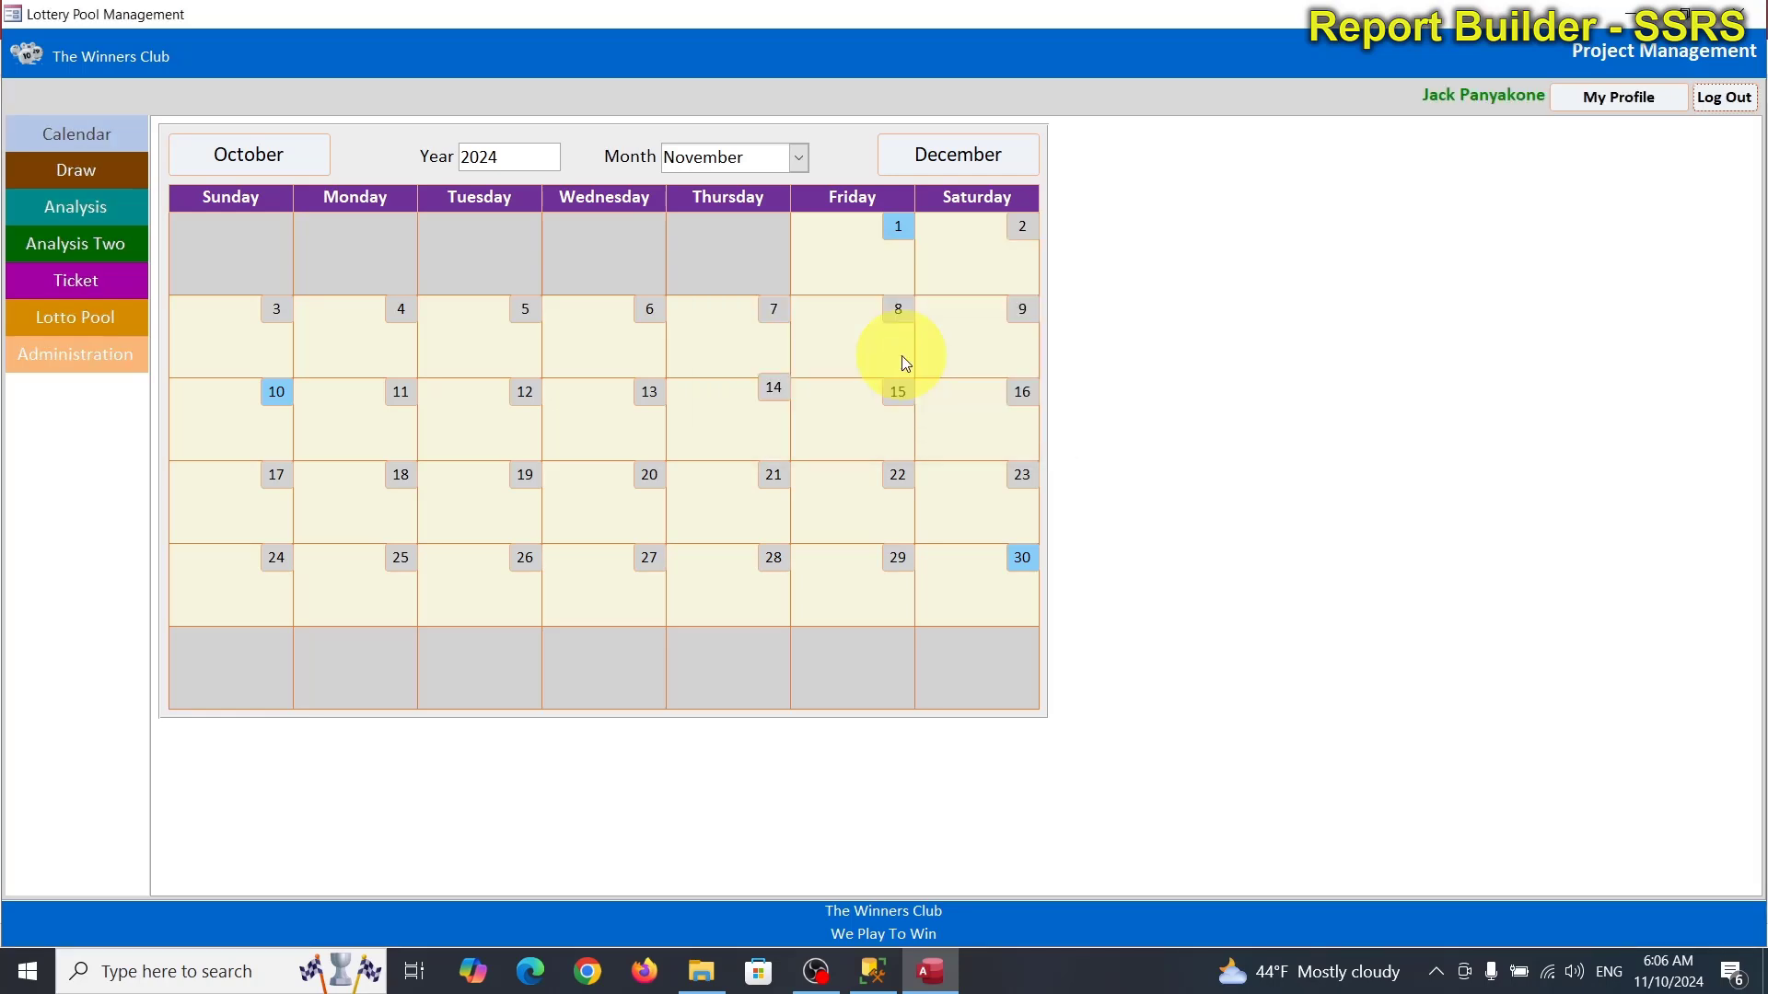
click(81, 362)
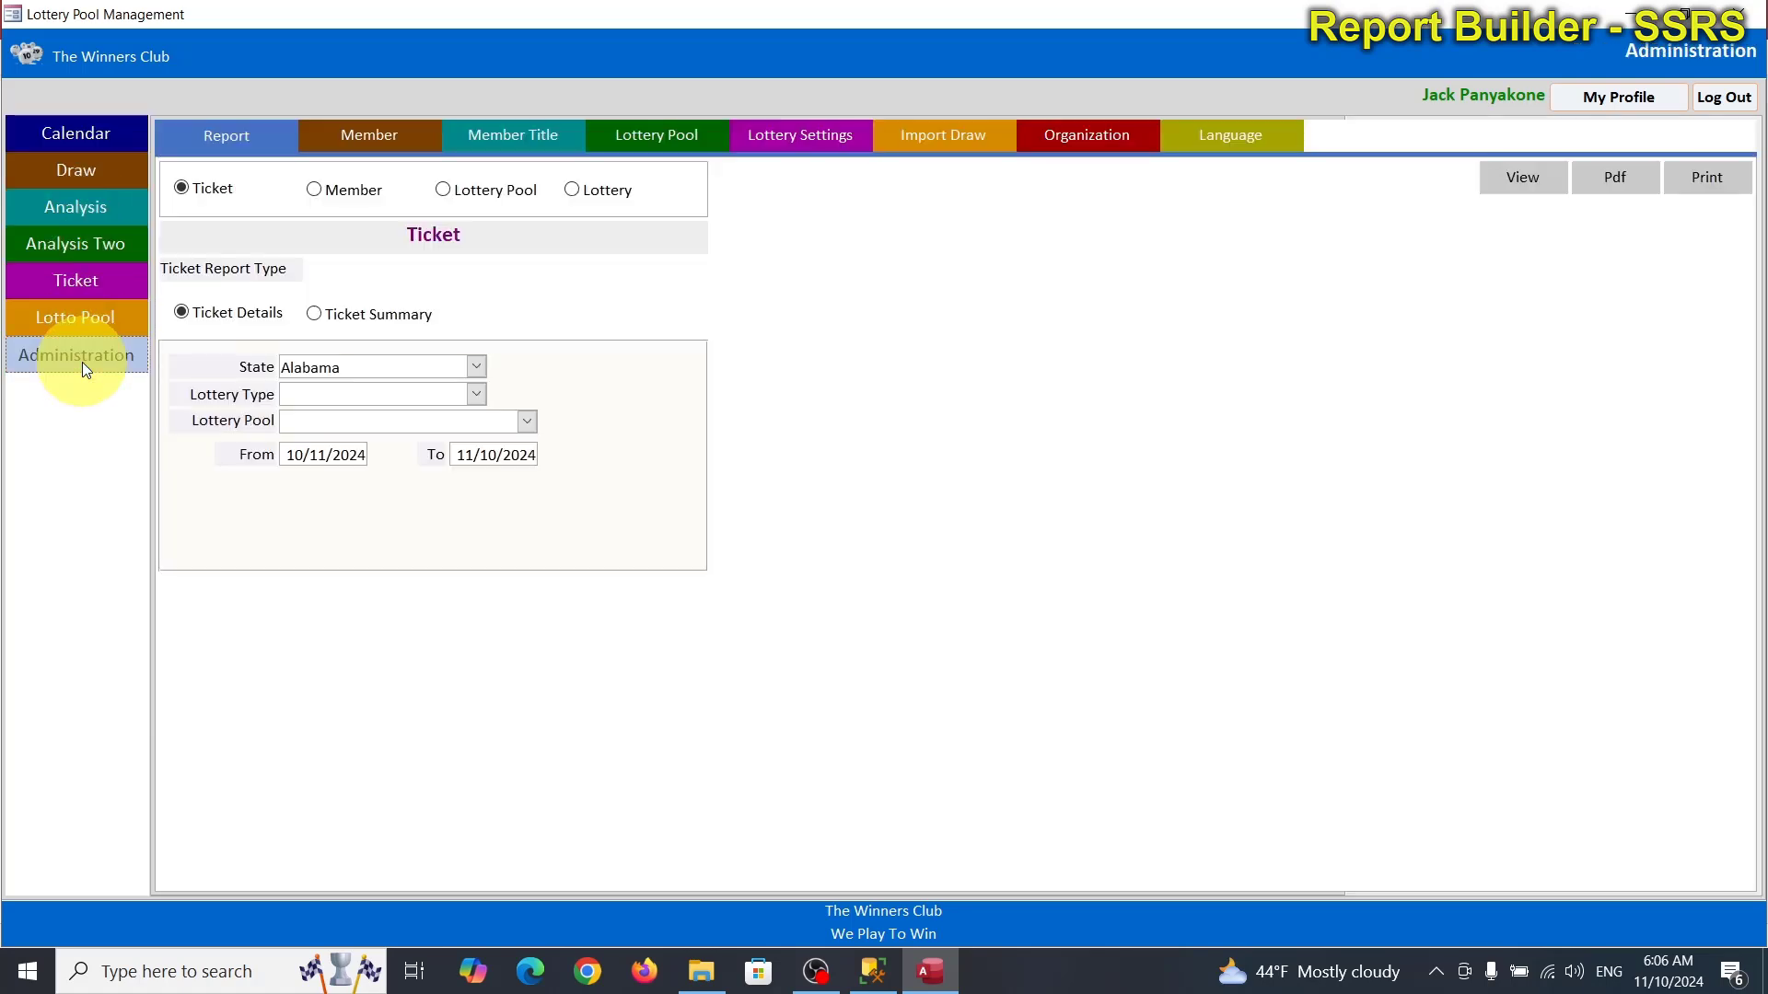
Make Thailand the default language and update the controls to Thai captions.
click(1206, 143)
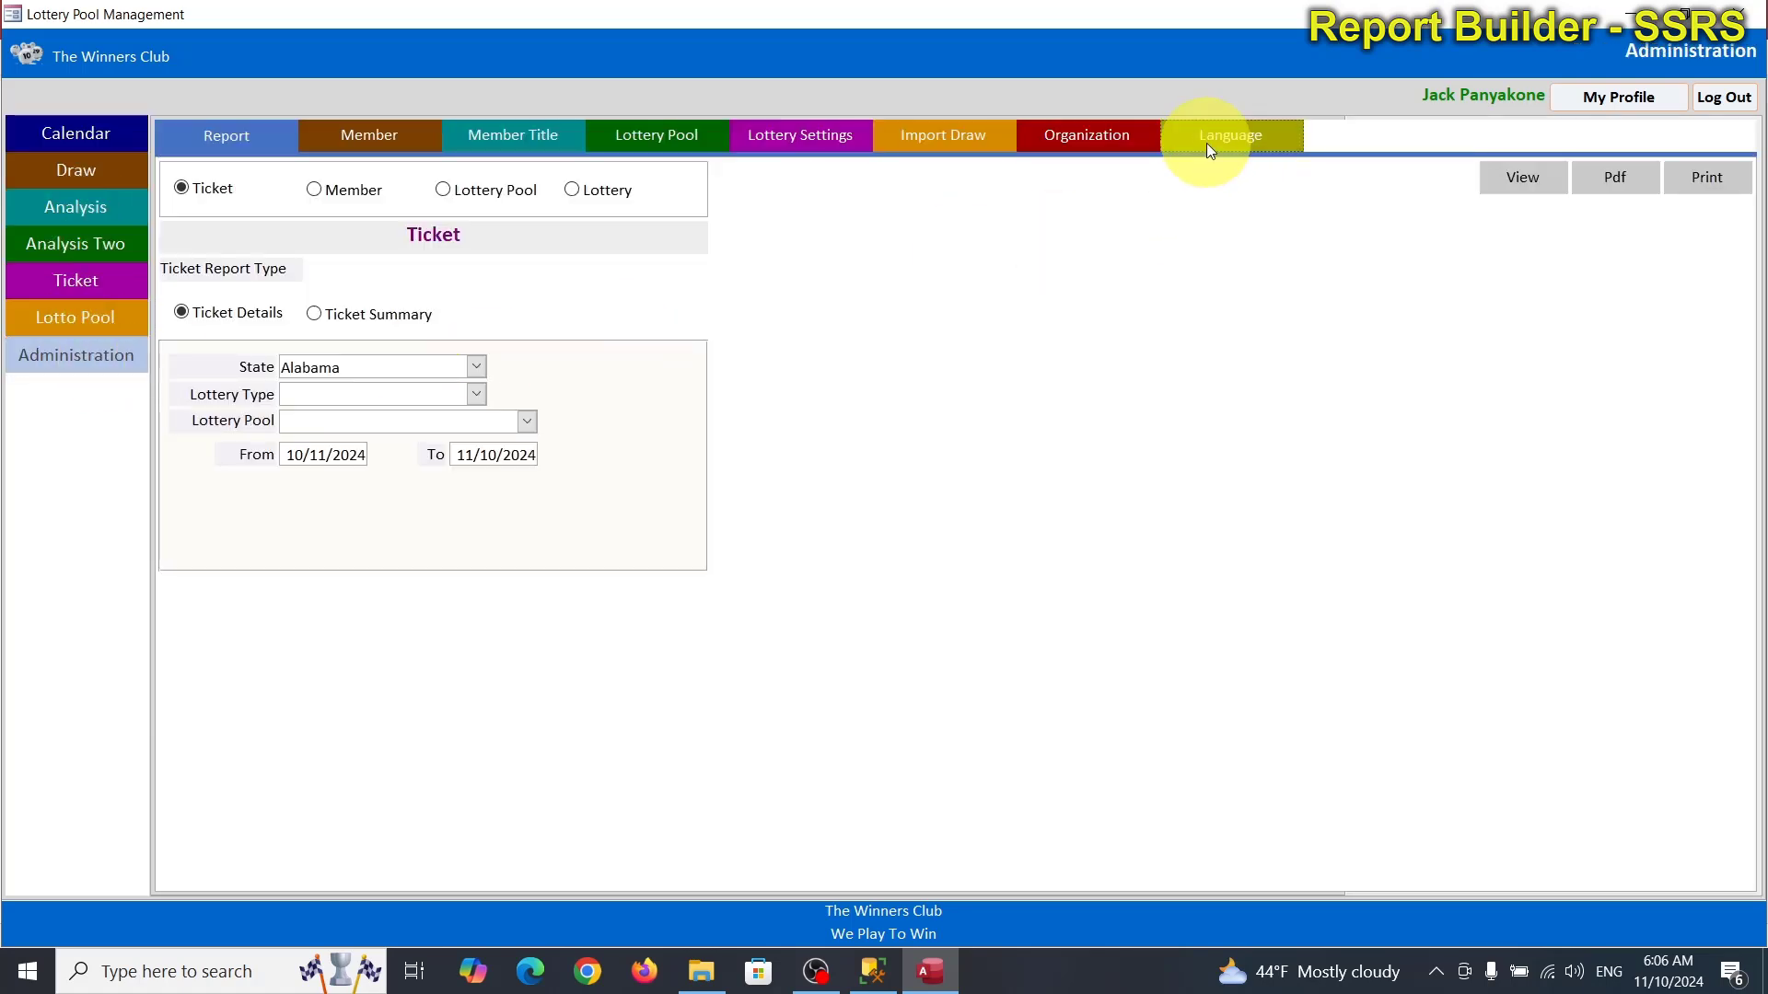
click(466, 174)
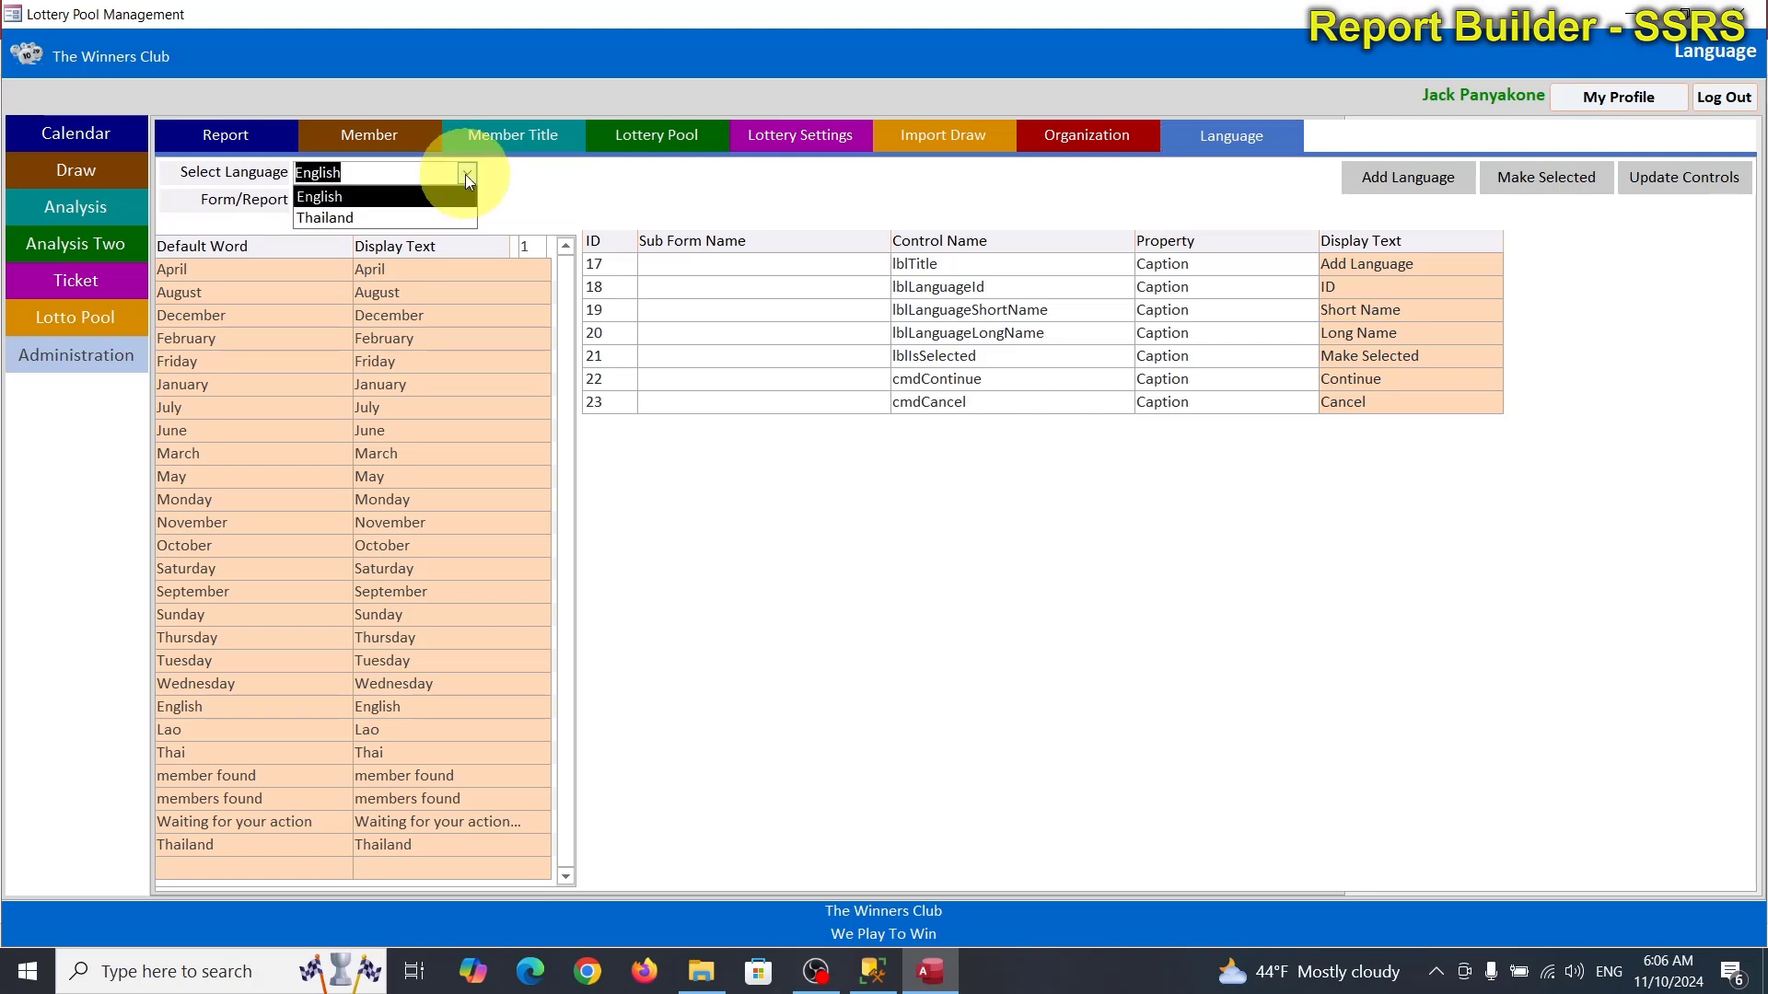
click(332, 219)
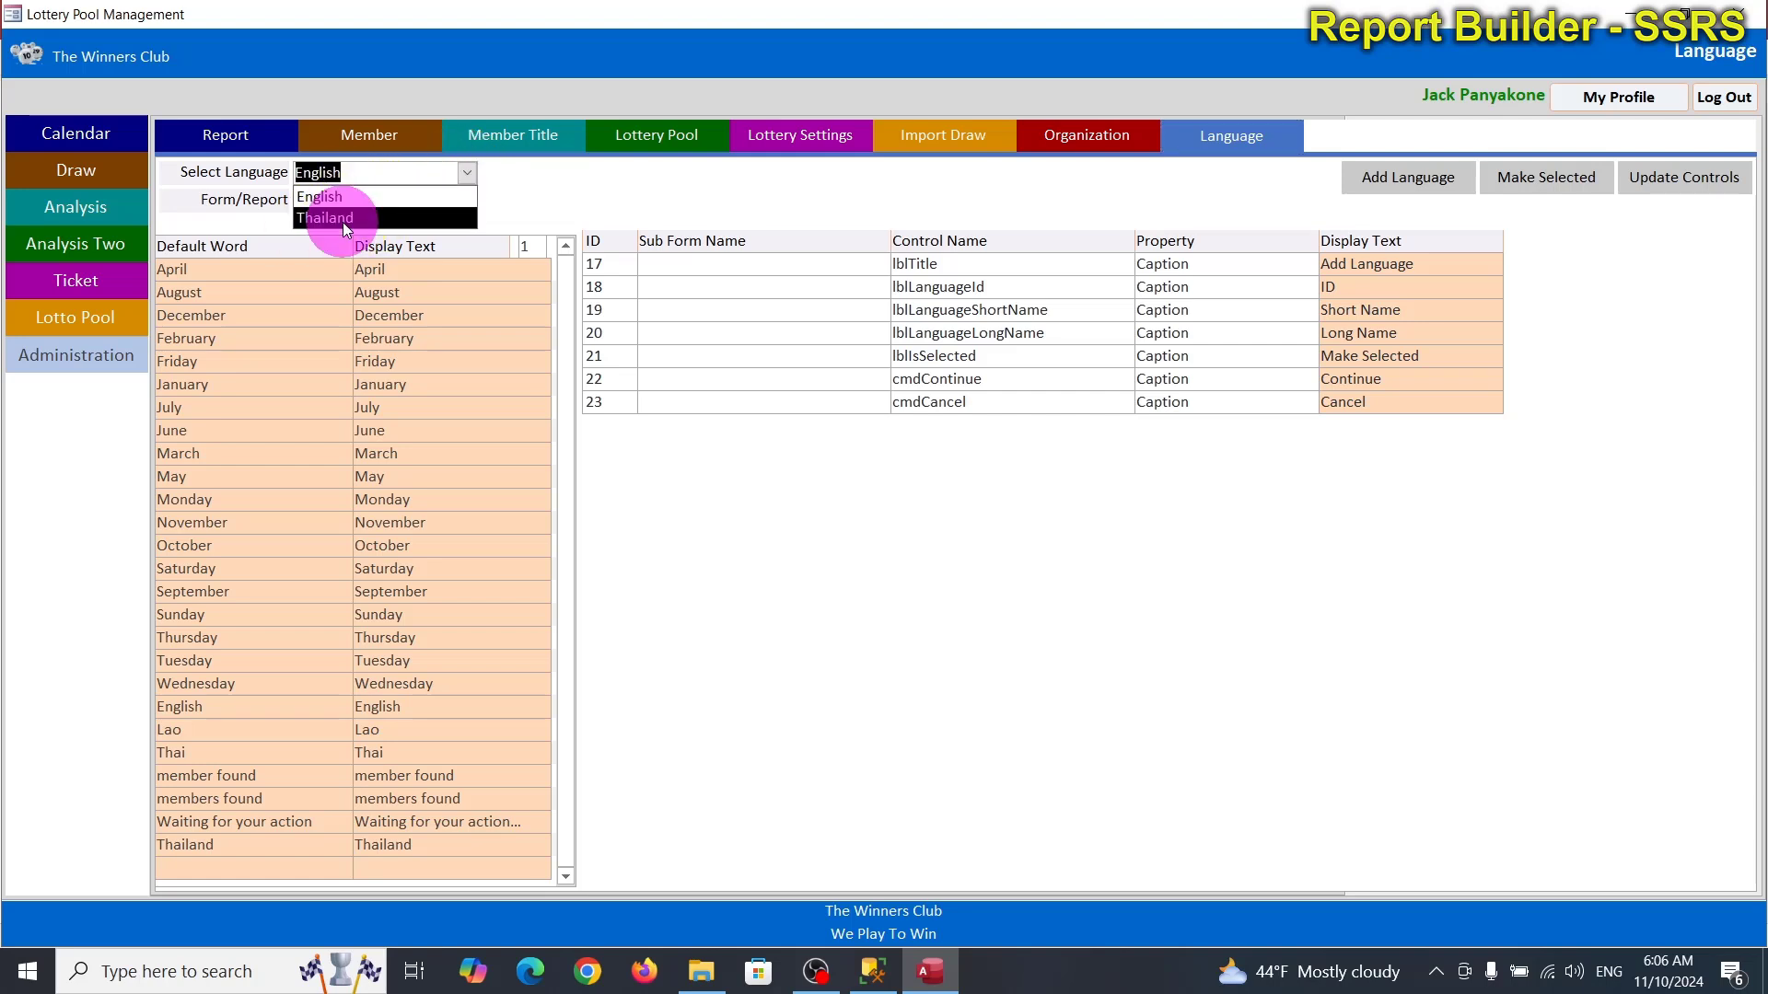
click(1539, 188)
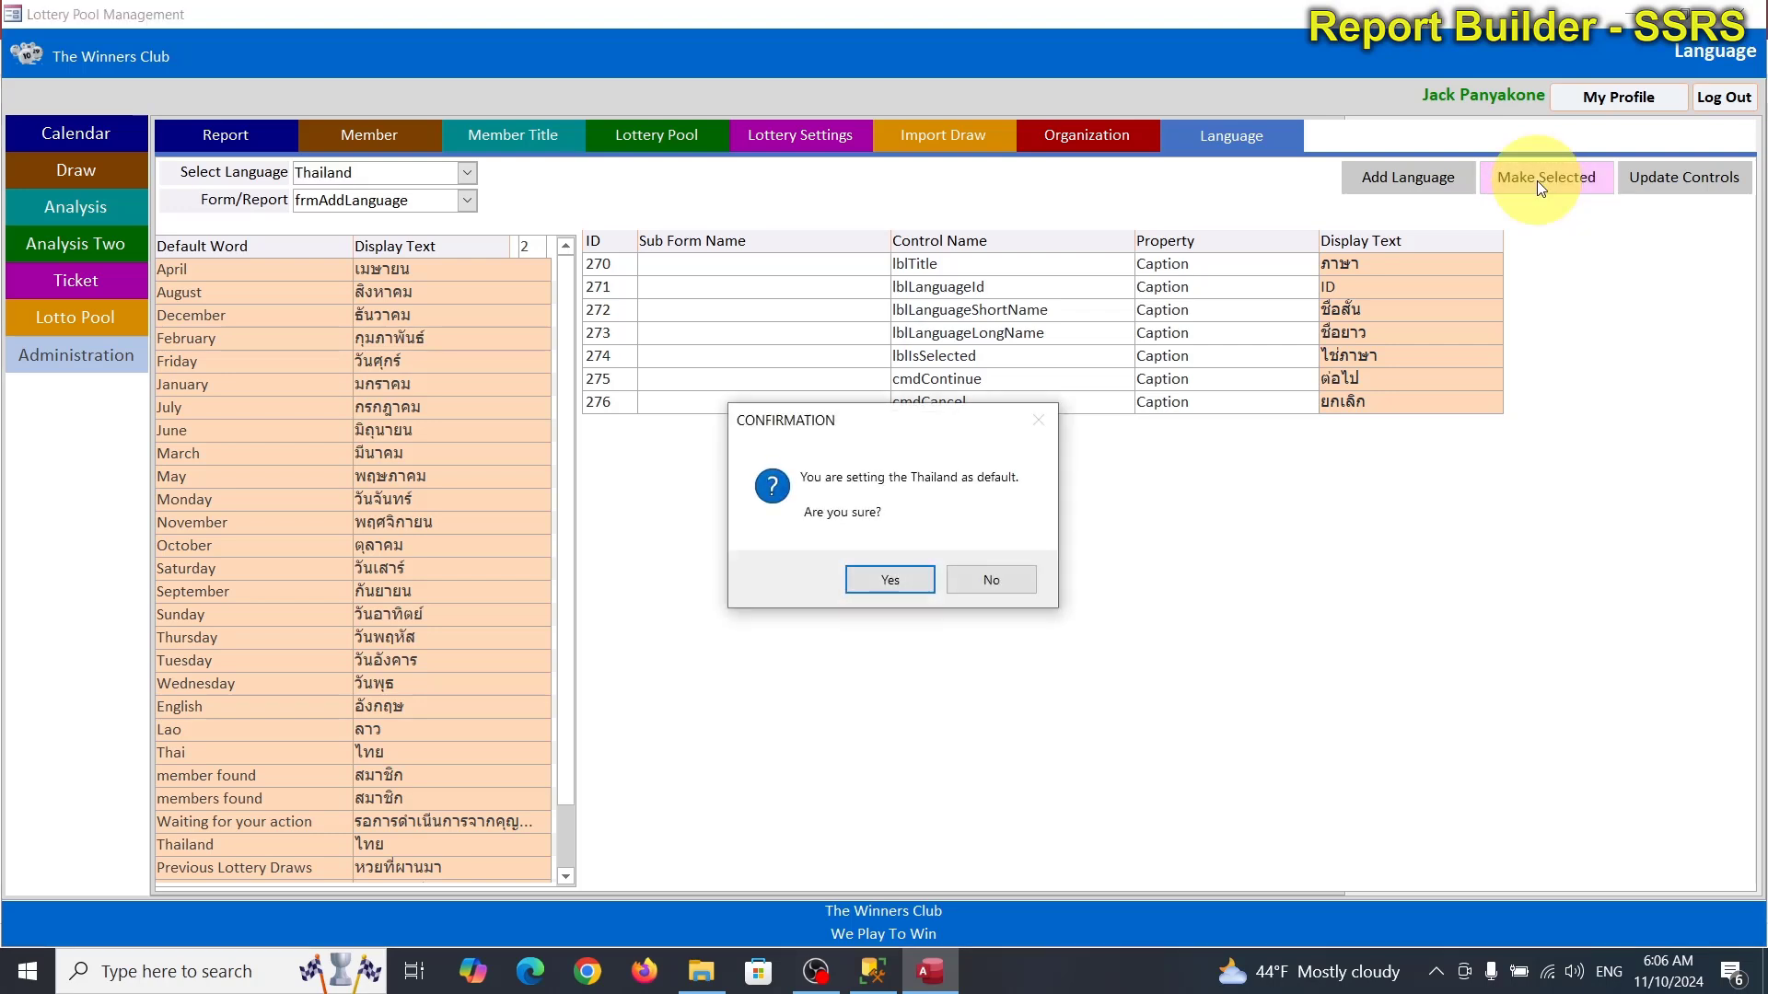
click(865, 583)
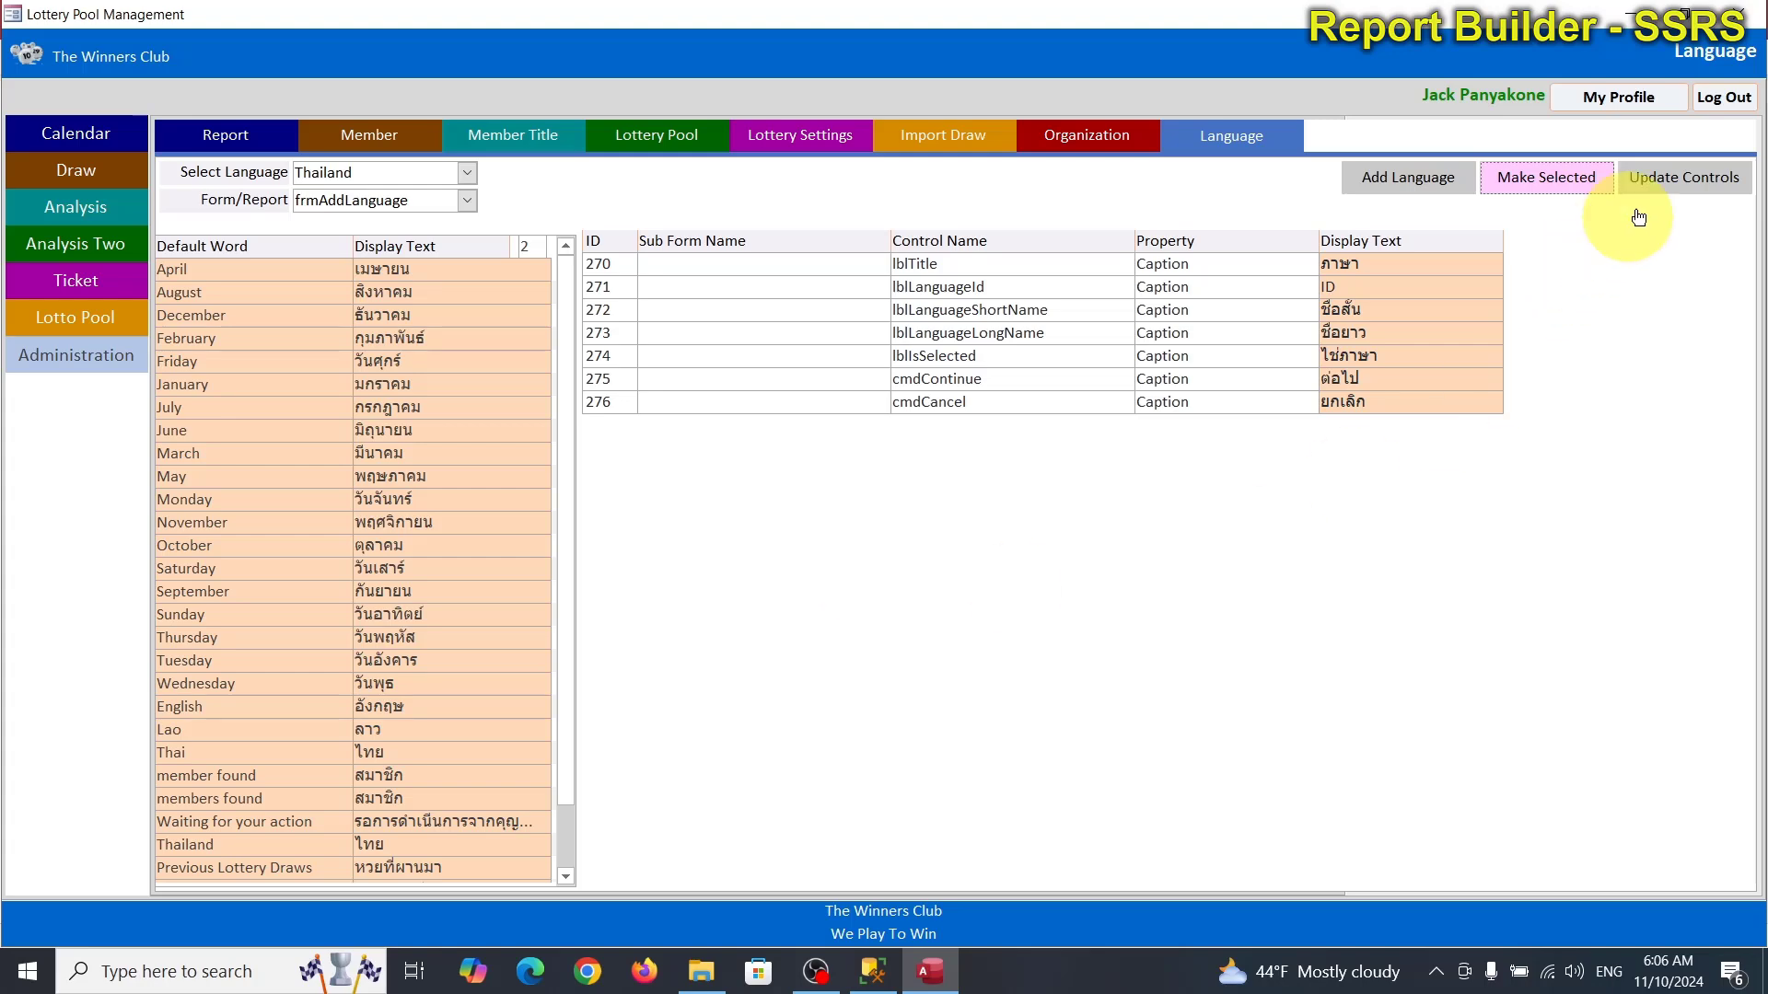
click(1663, 178)
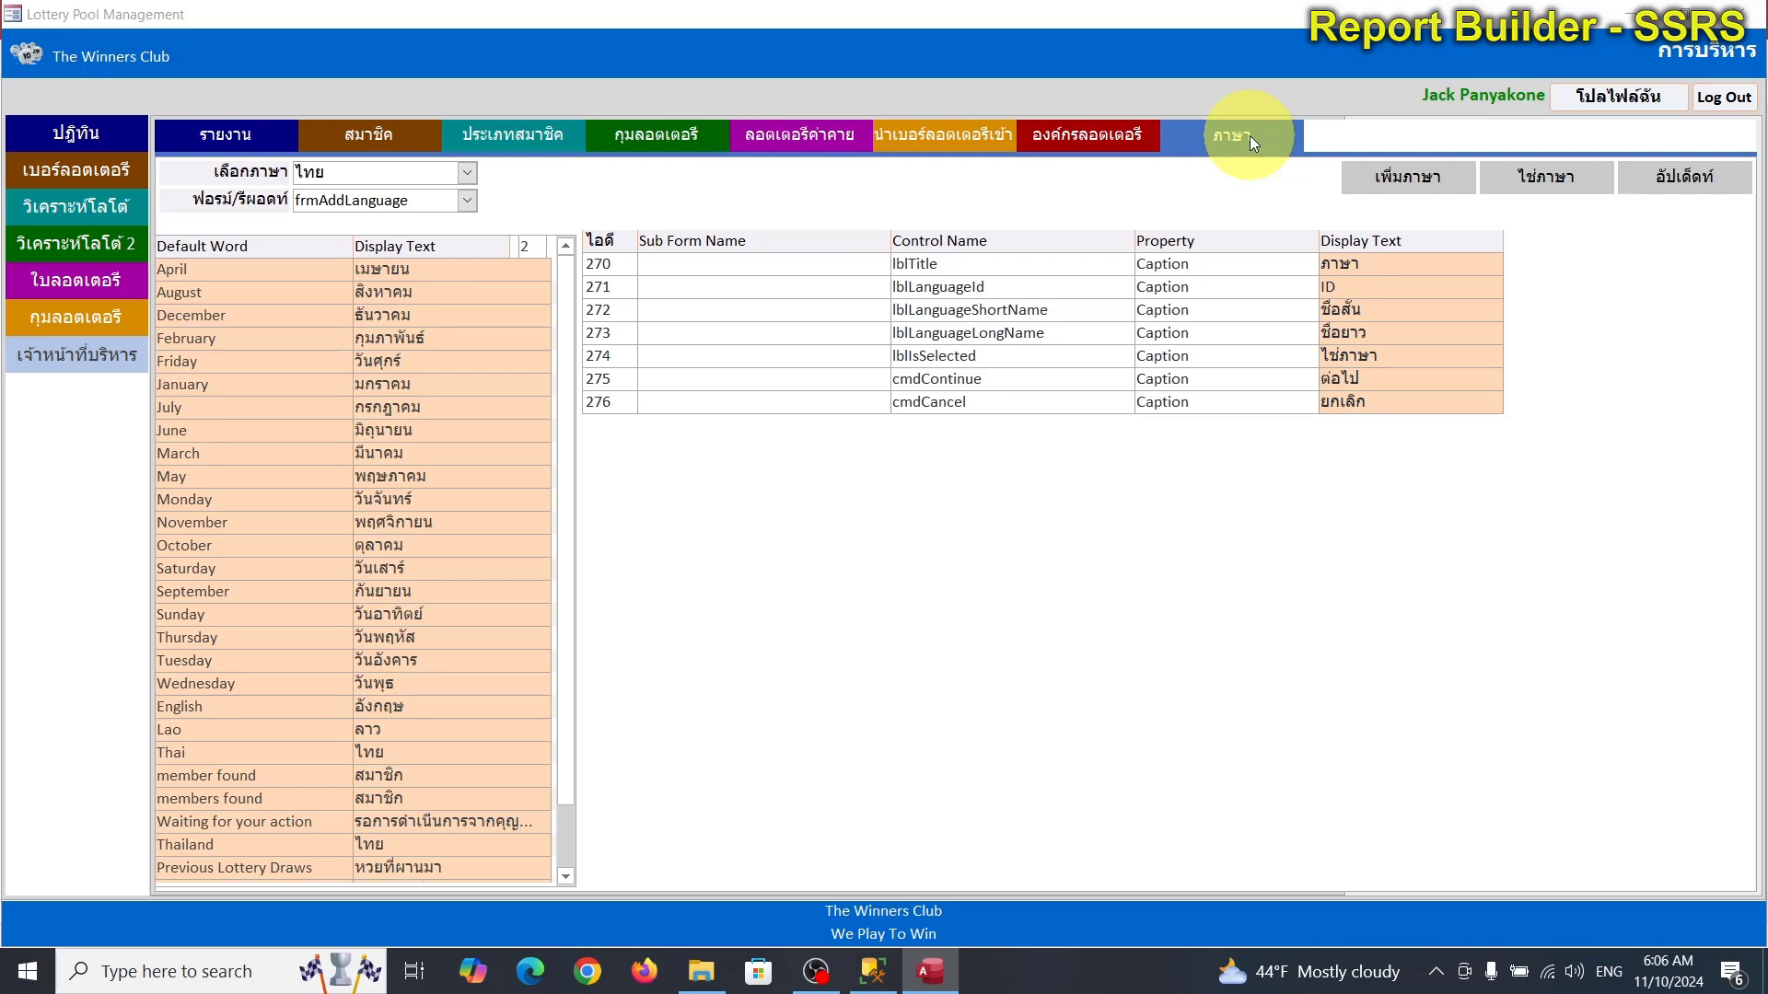
Restore English as the default language and open the Draw form.
click(468, 173)
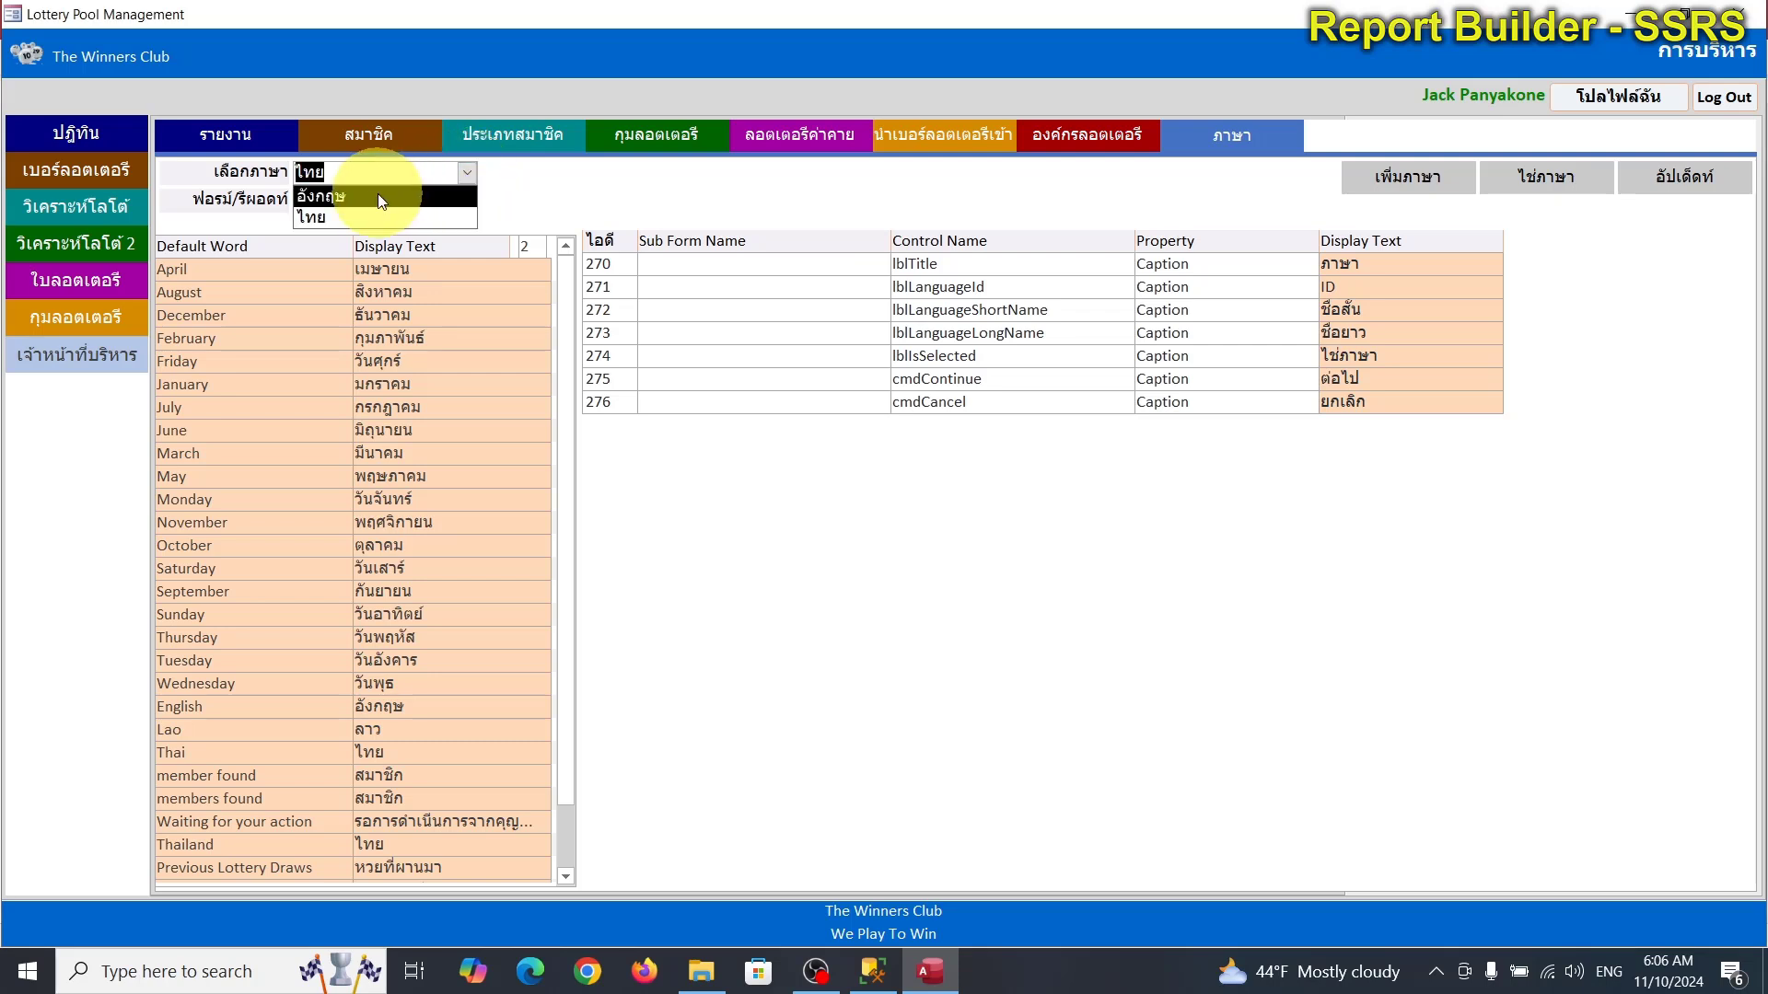
click(380, 196)
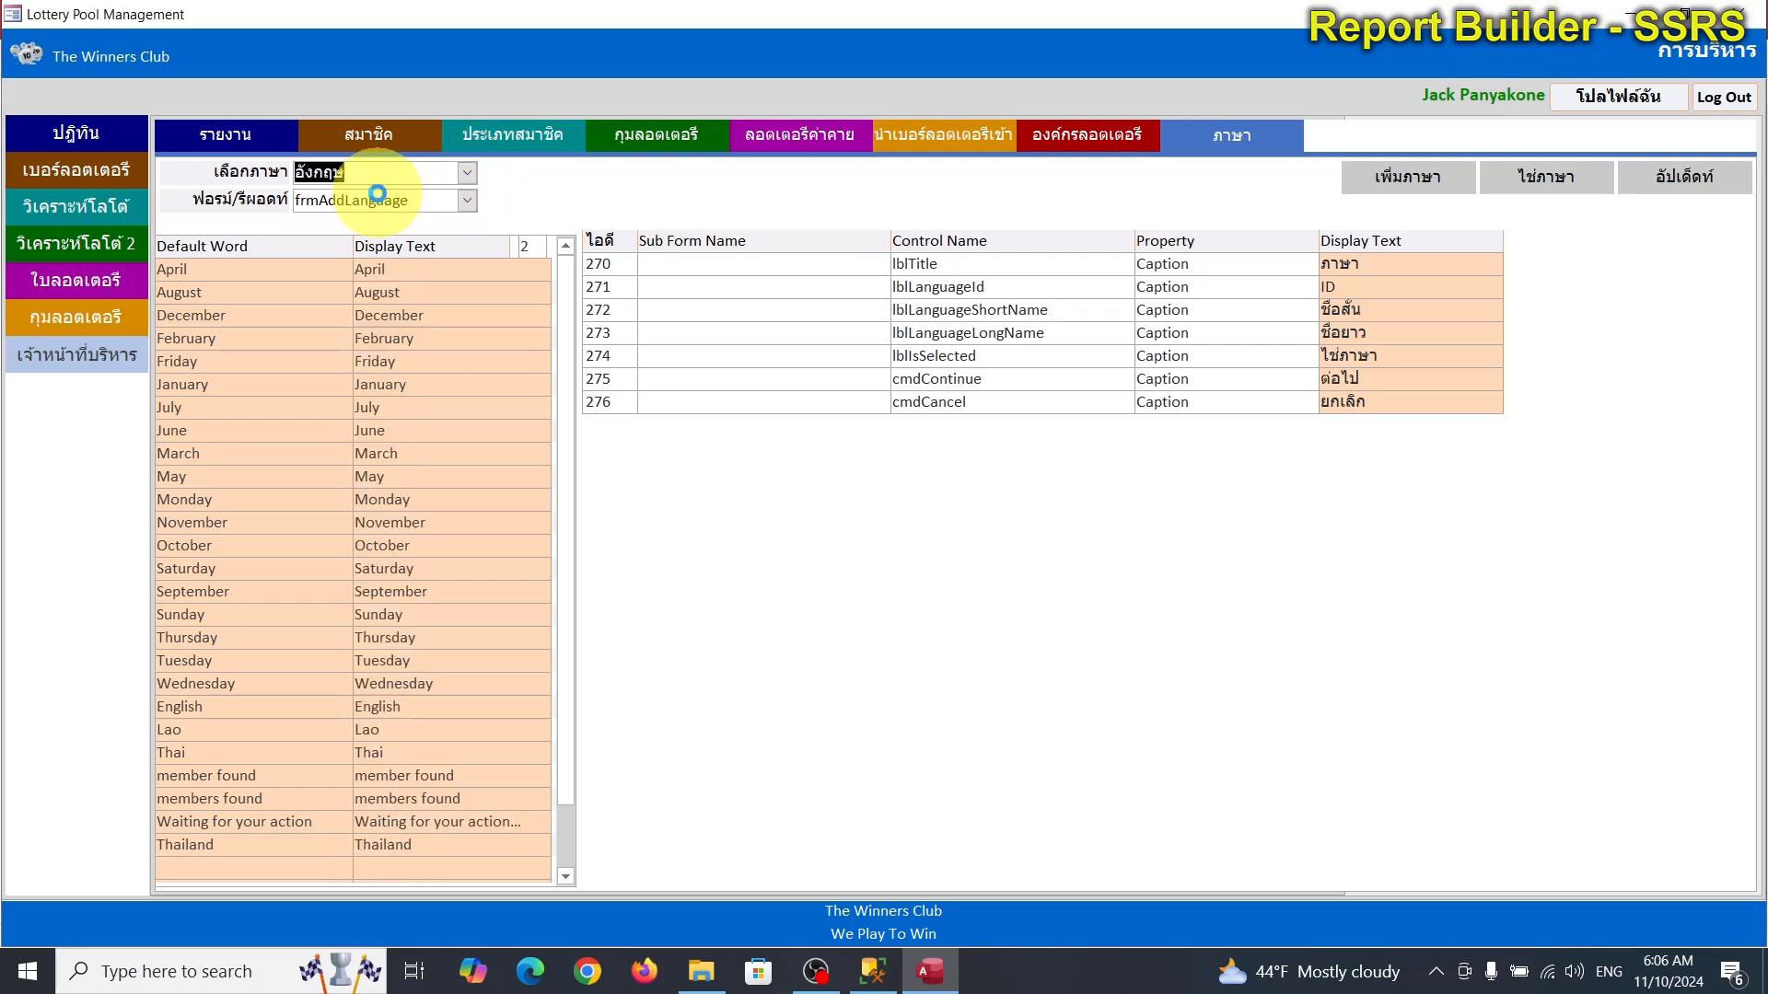
click(1553, 183)
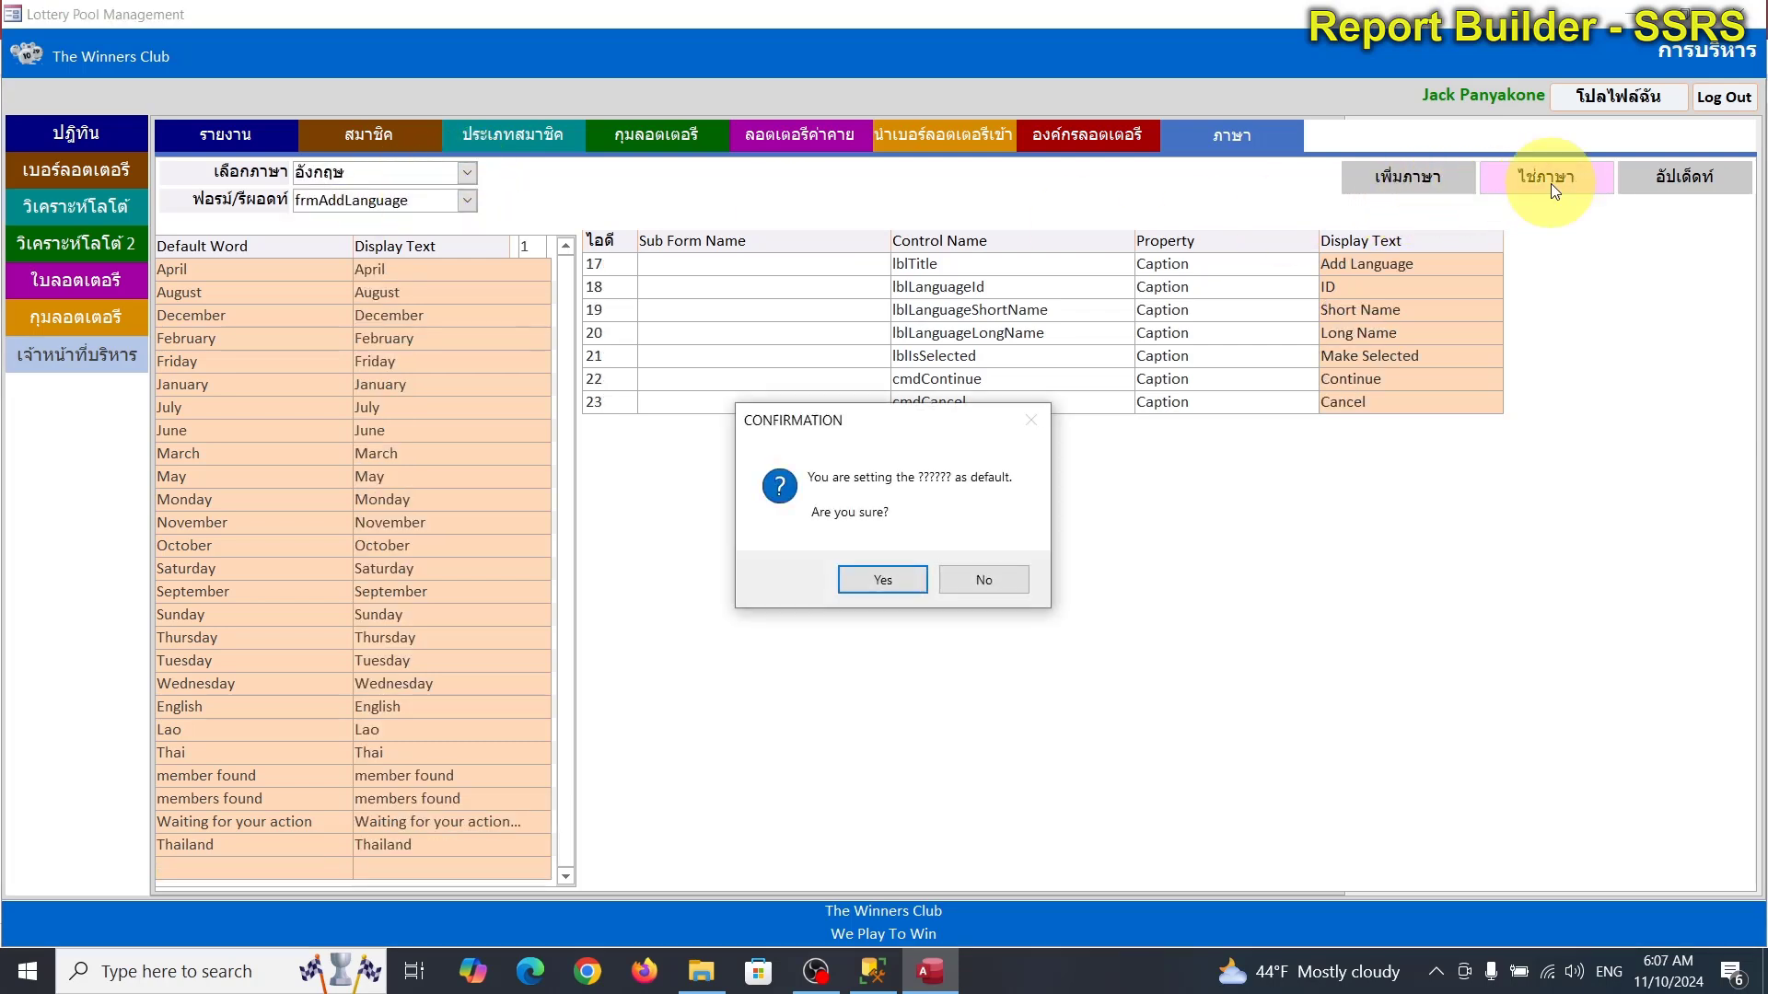
click(882, 582)
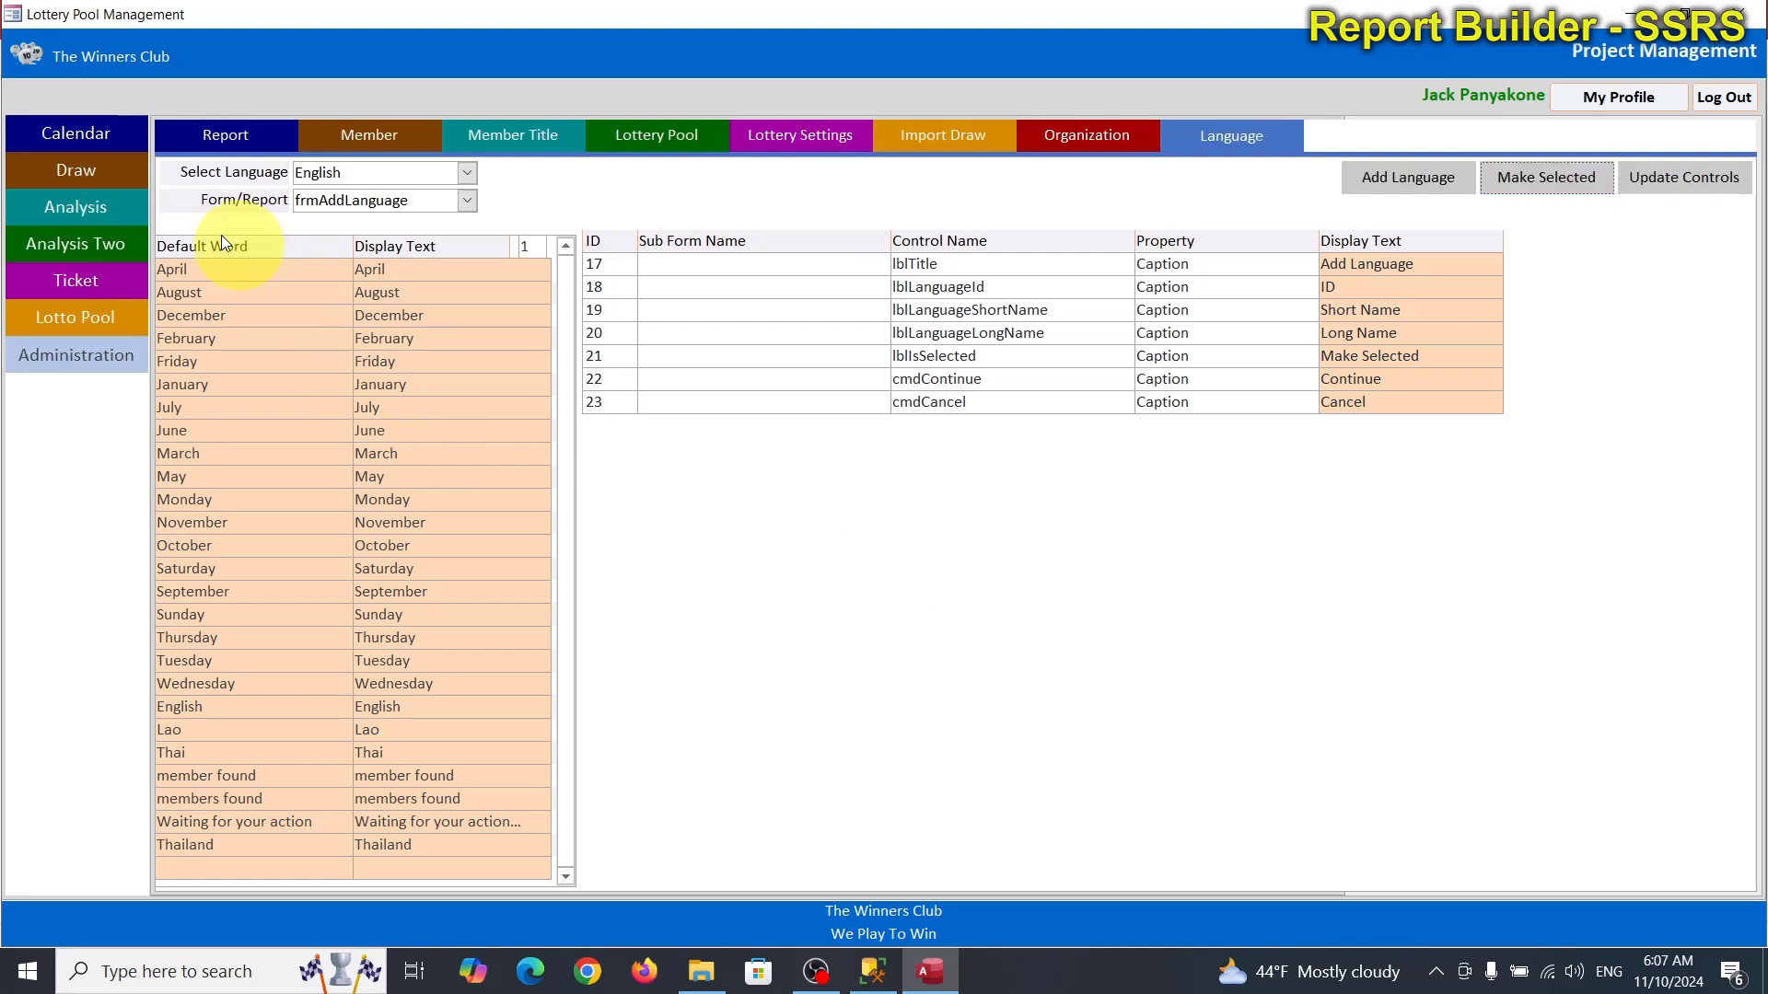
click(74, 168)
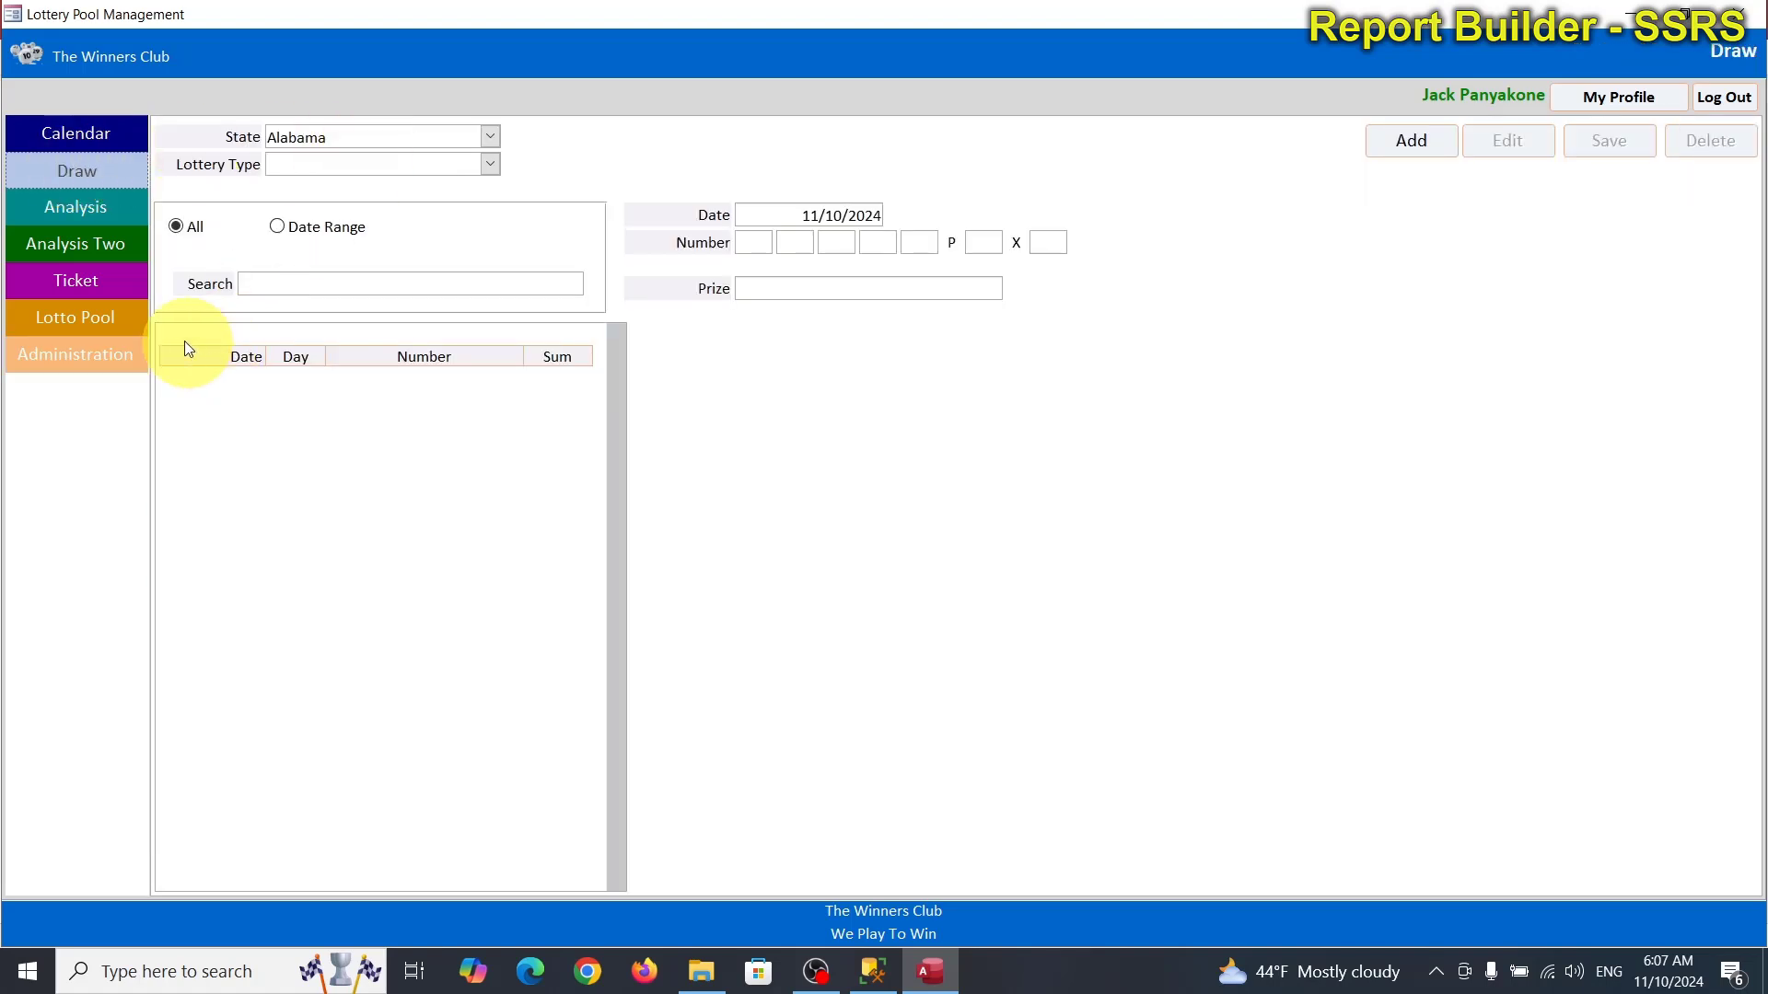
On the Import Draw page, set the state to North Carolina.
click(109, 353)
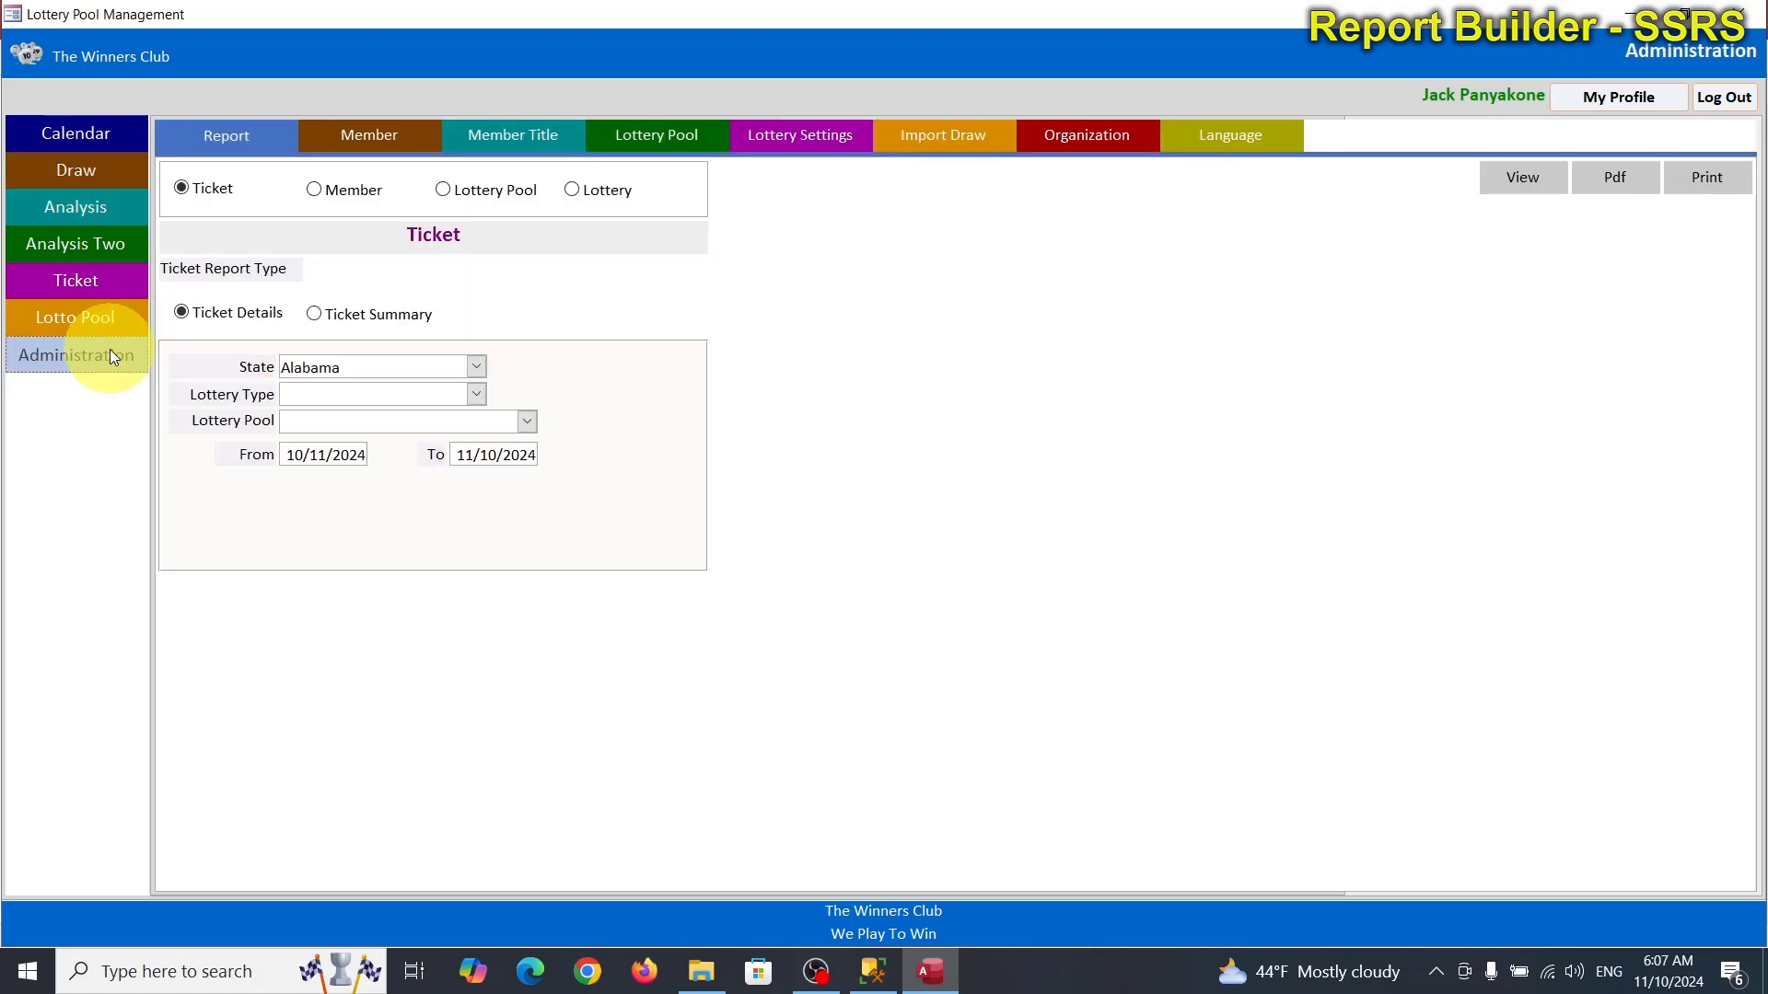
click(976, 142)
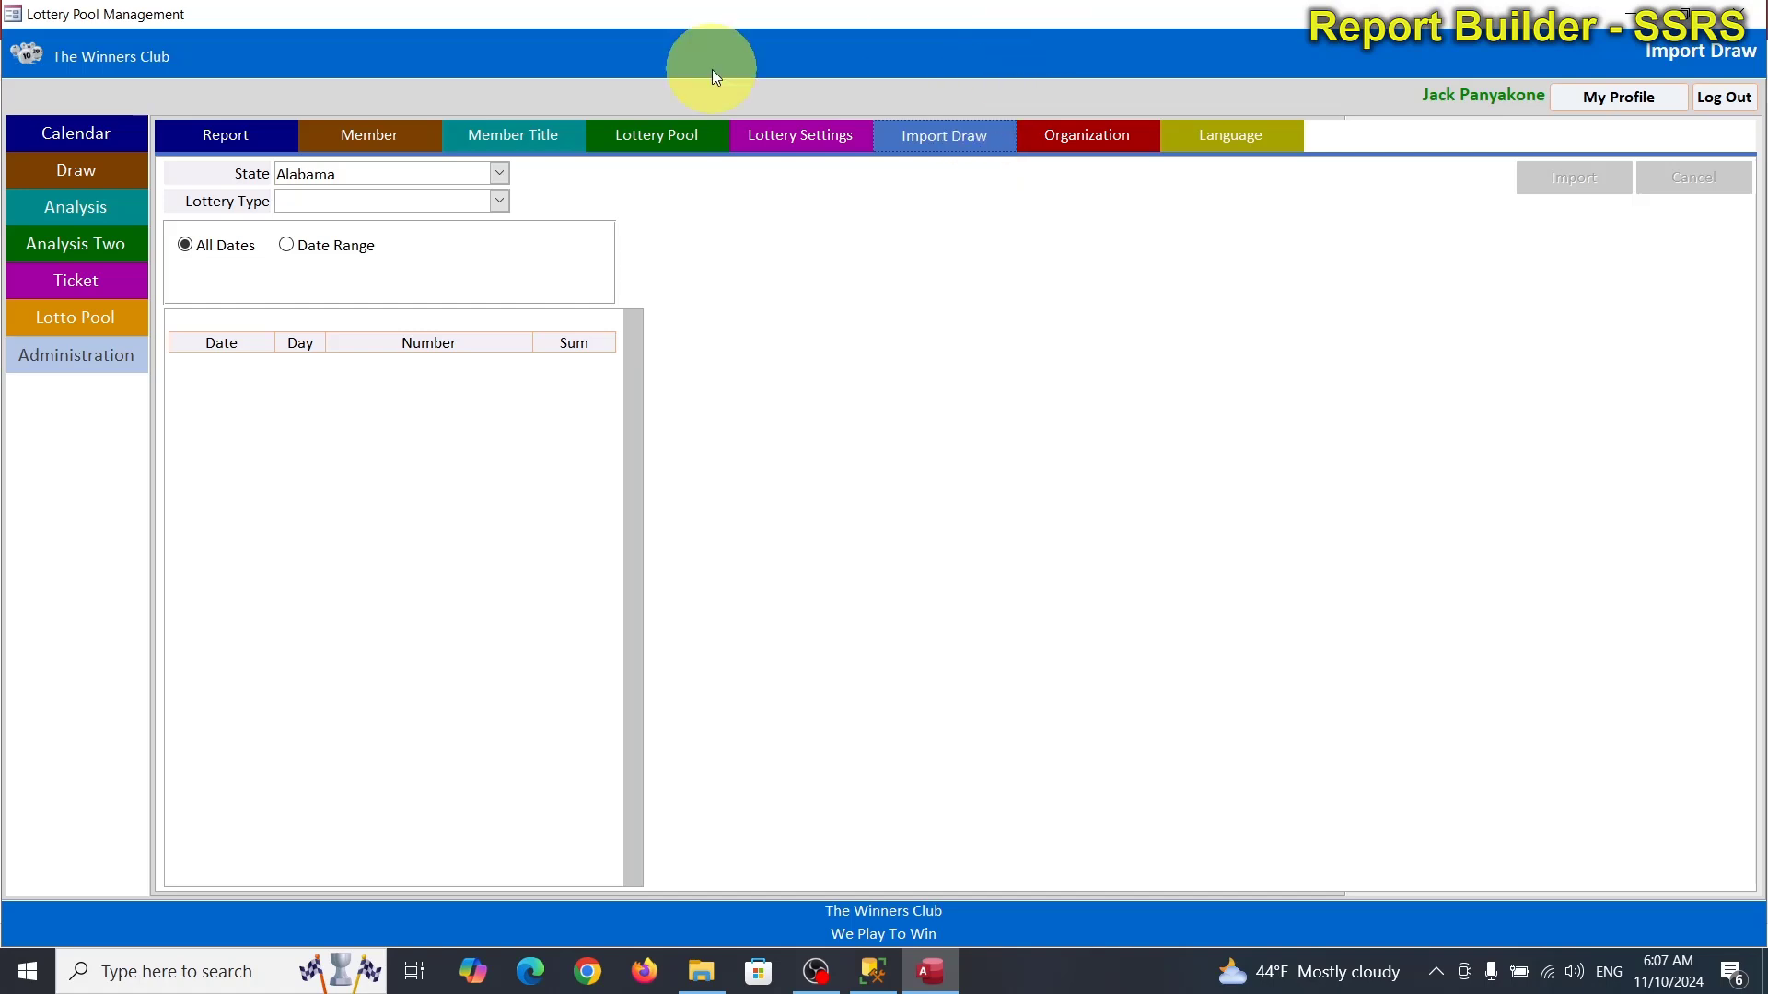
click(499, 174)
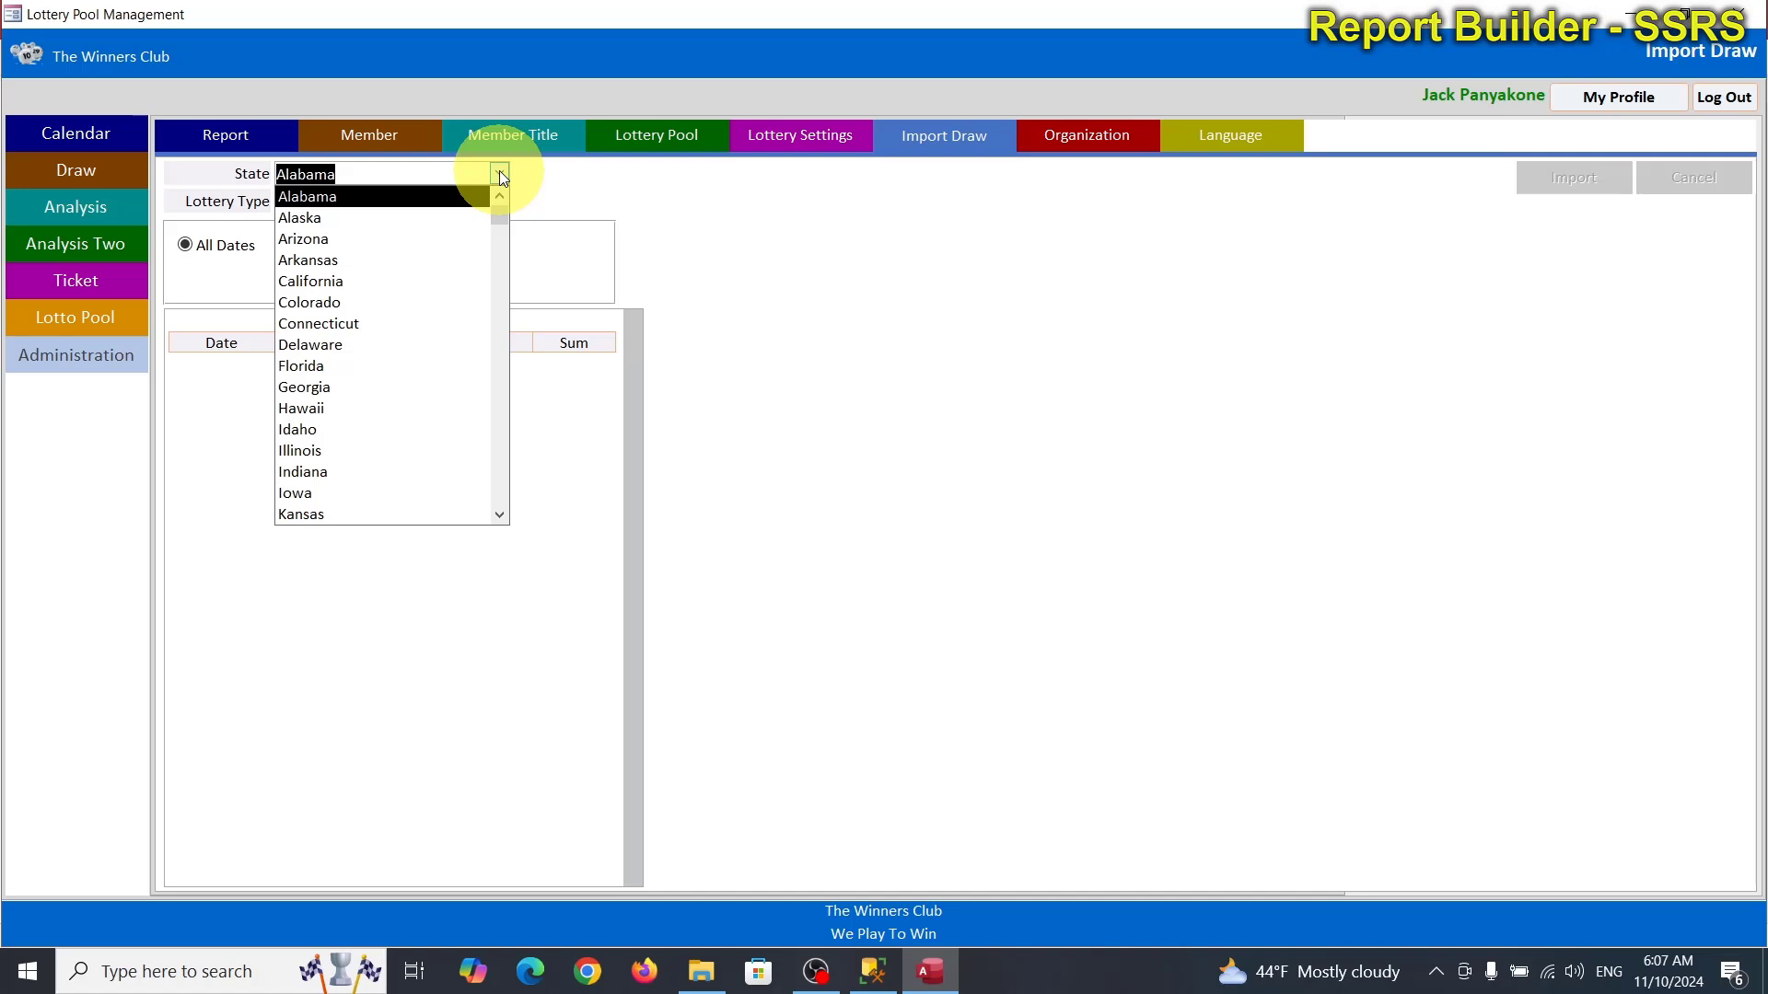
text(north Carolina)
key(Return)
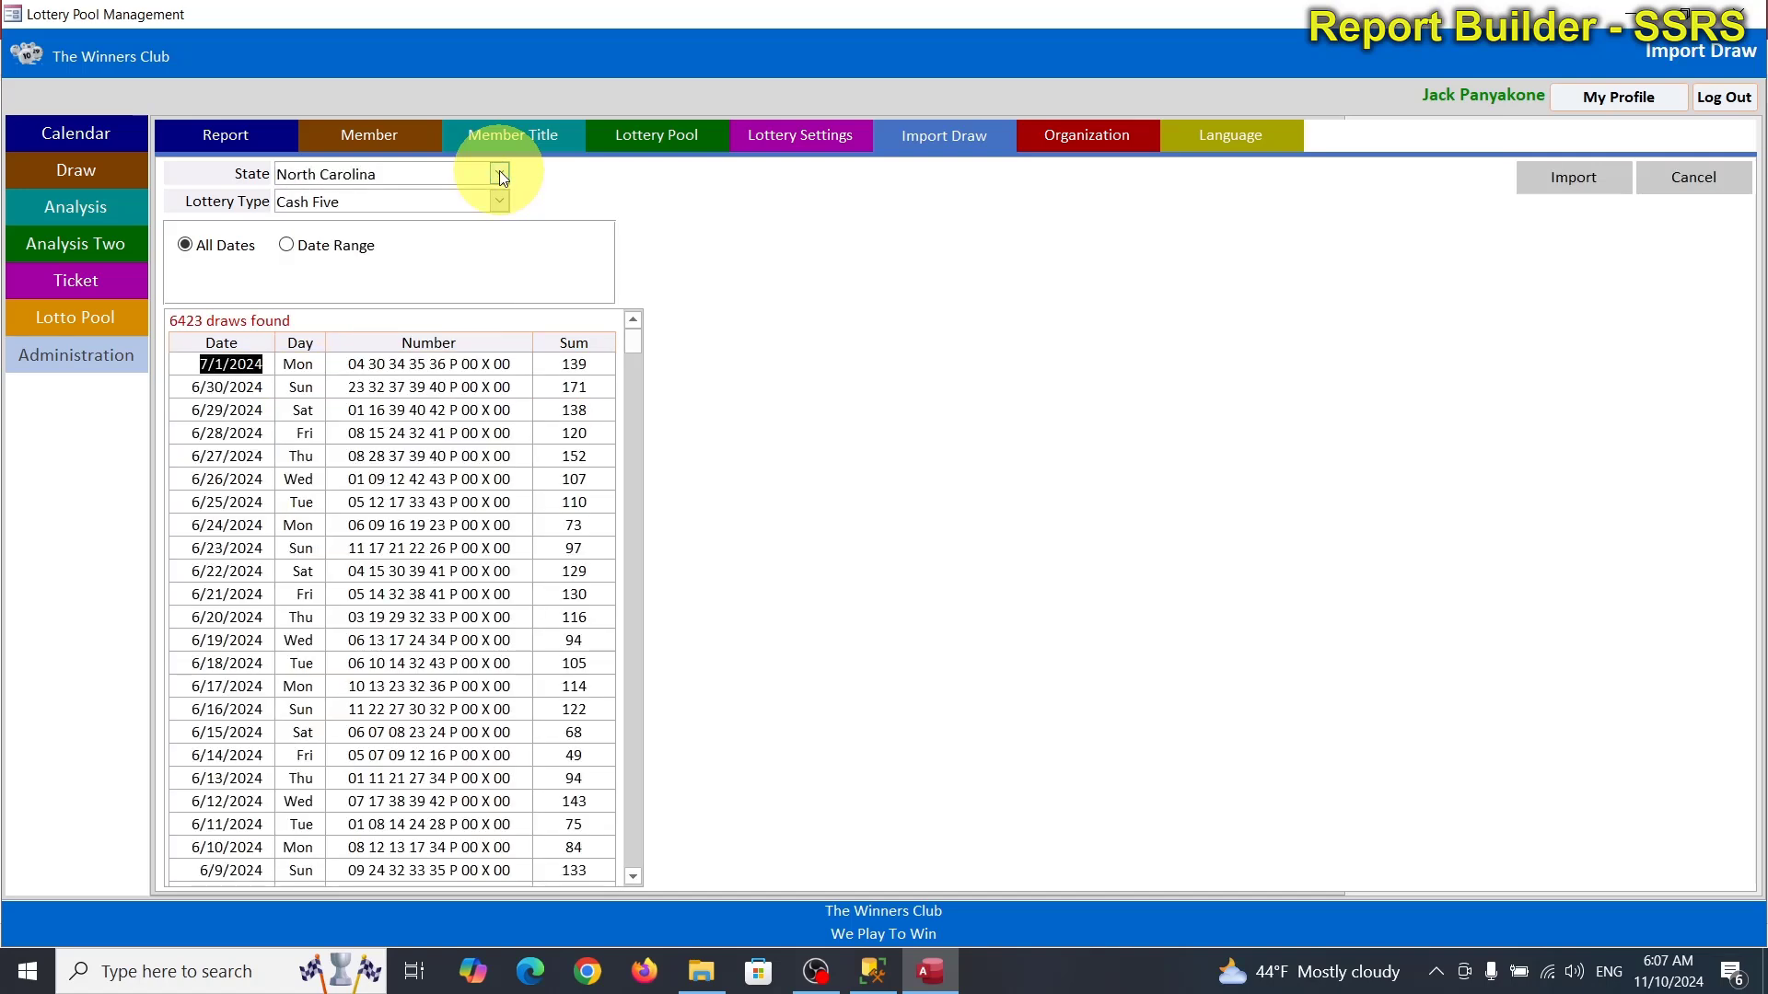
click(214, 365)
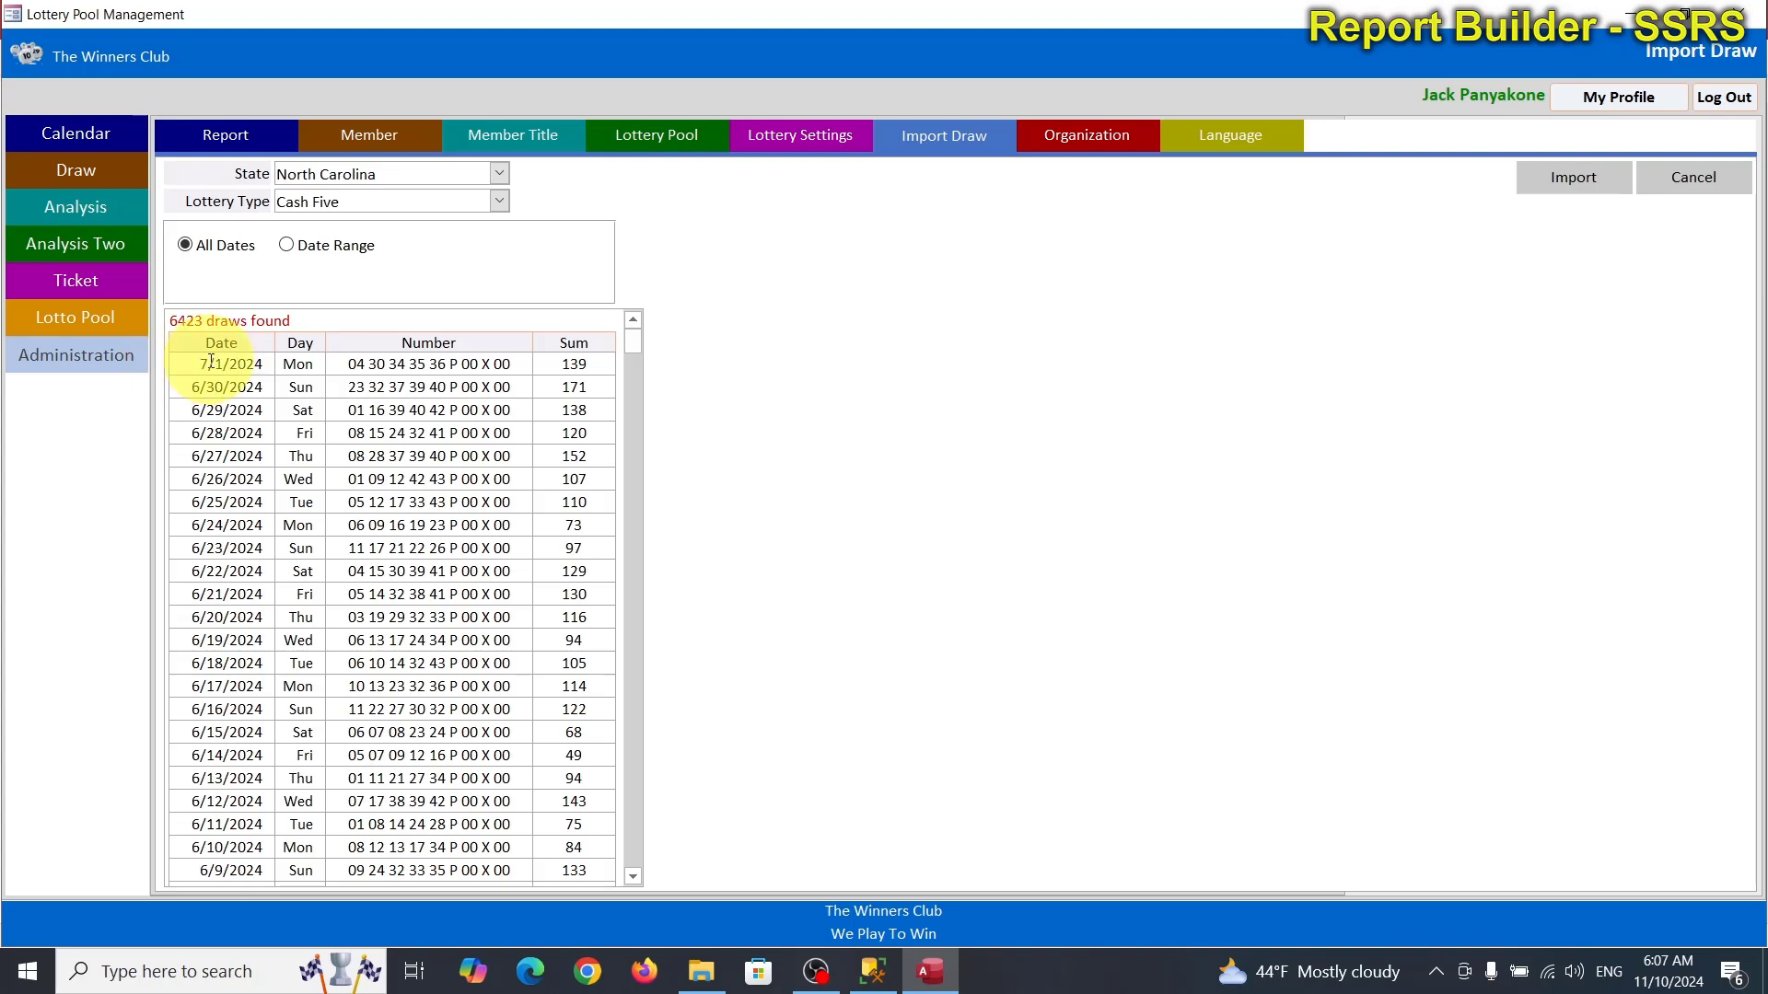
Import NCEL-Cash5_11102024.xlsx from E:\MS Access 2021\LotteryPoolApp as Cash Five draws.
click(1591, 180)
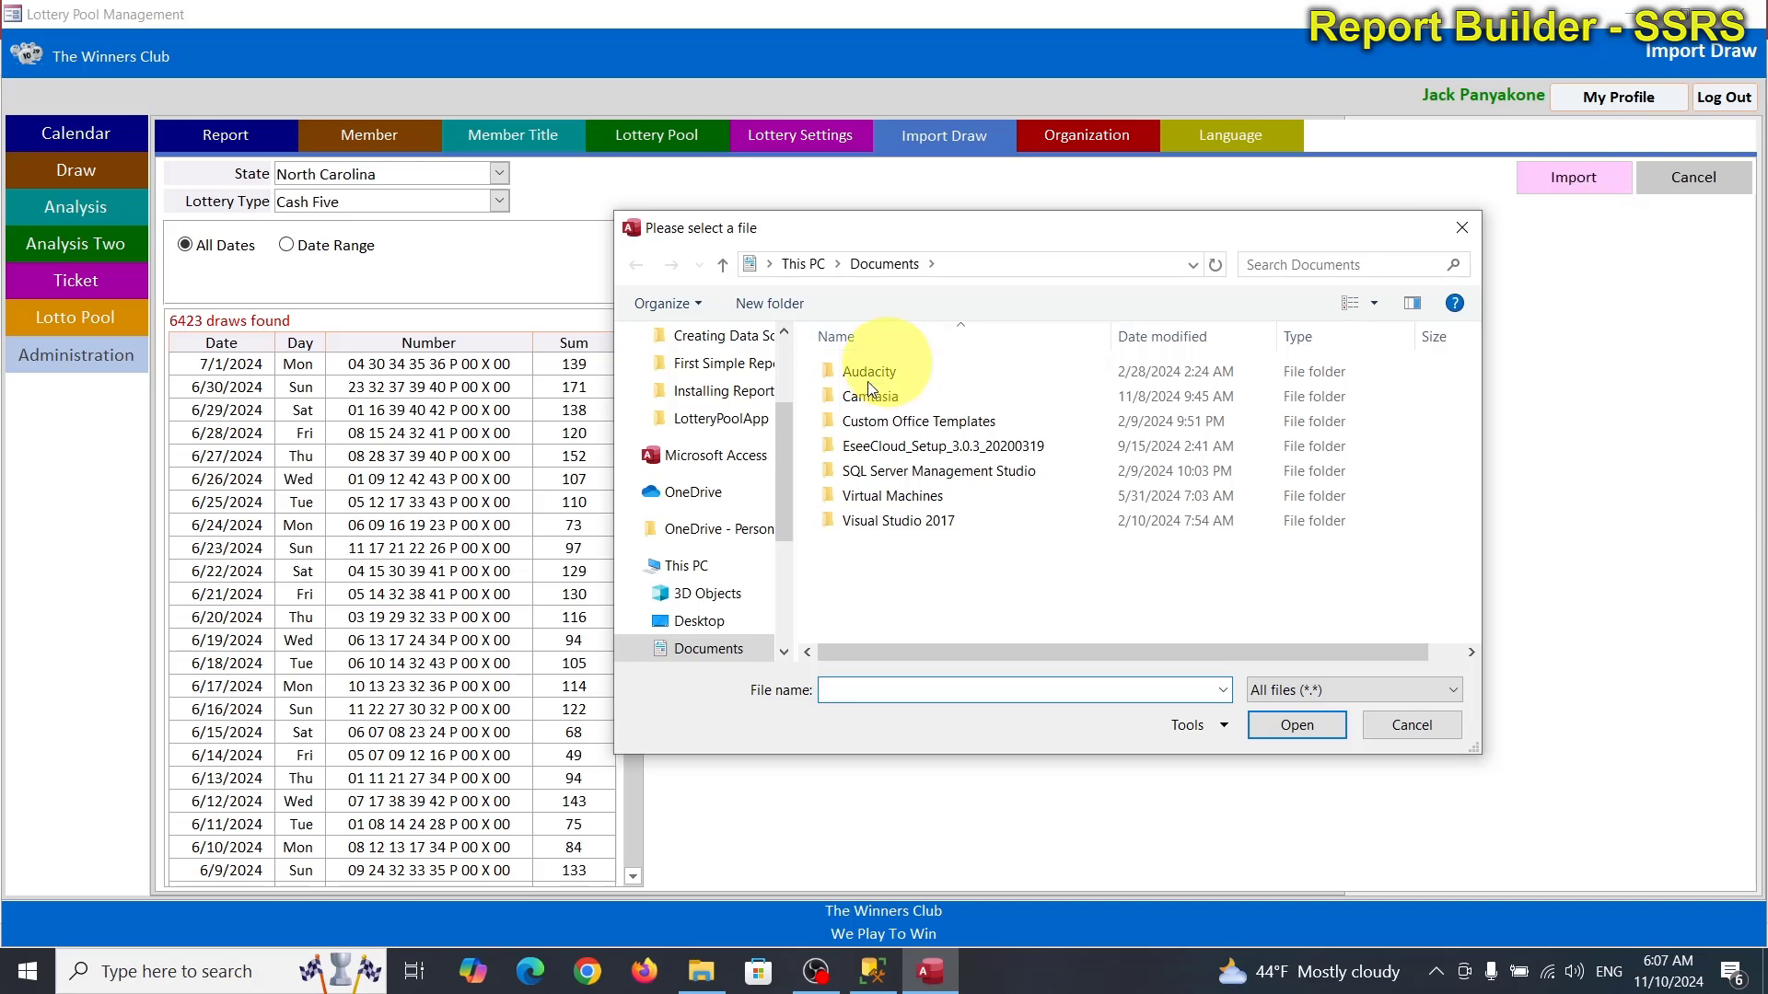
scroll(734, 634, down, 1)
scroll(732, 634, down, 2)
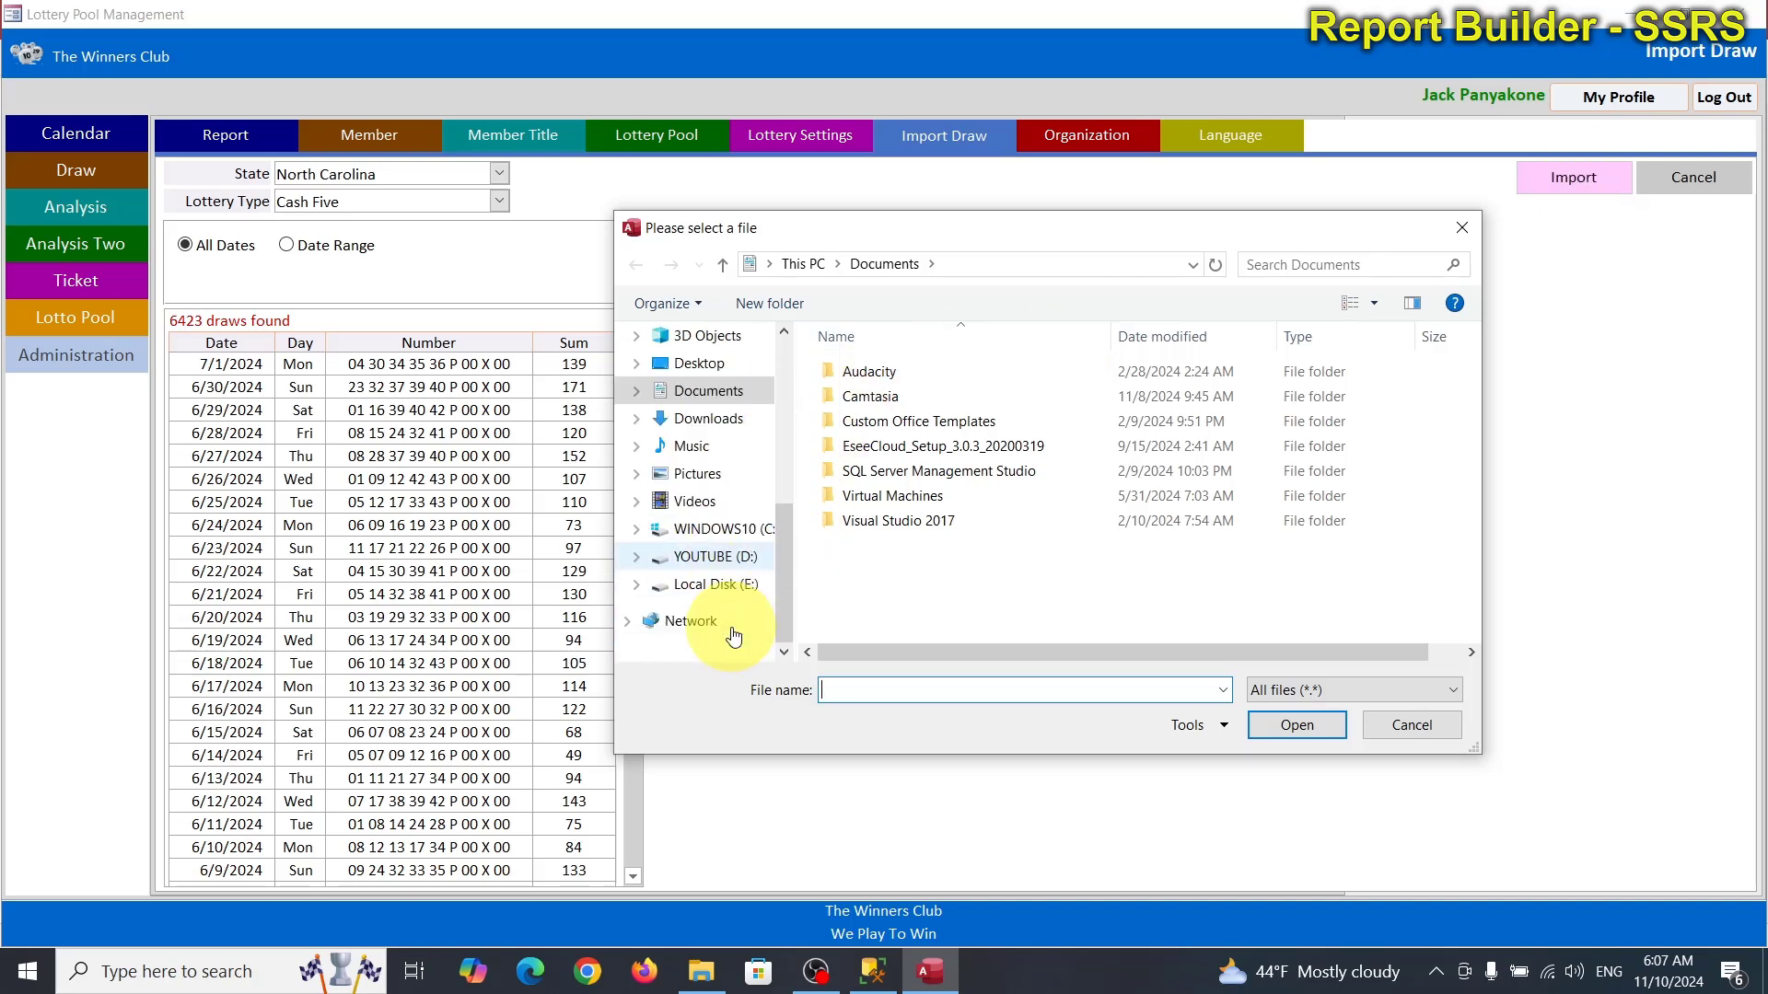
click(717, 586)
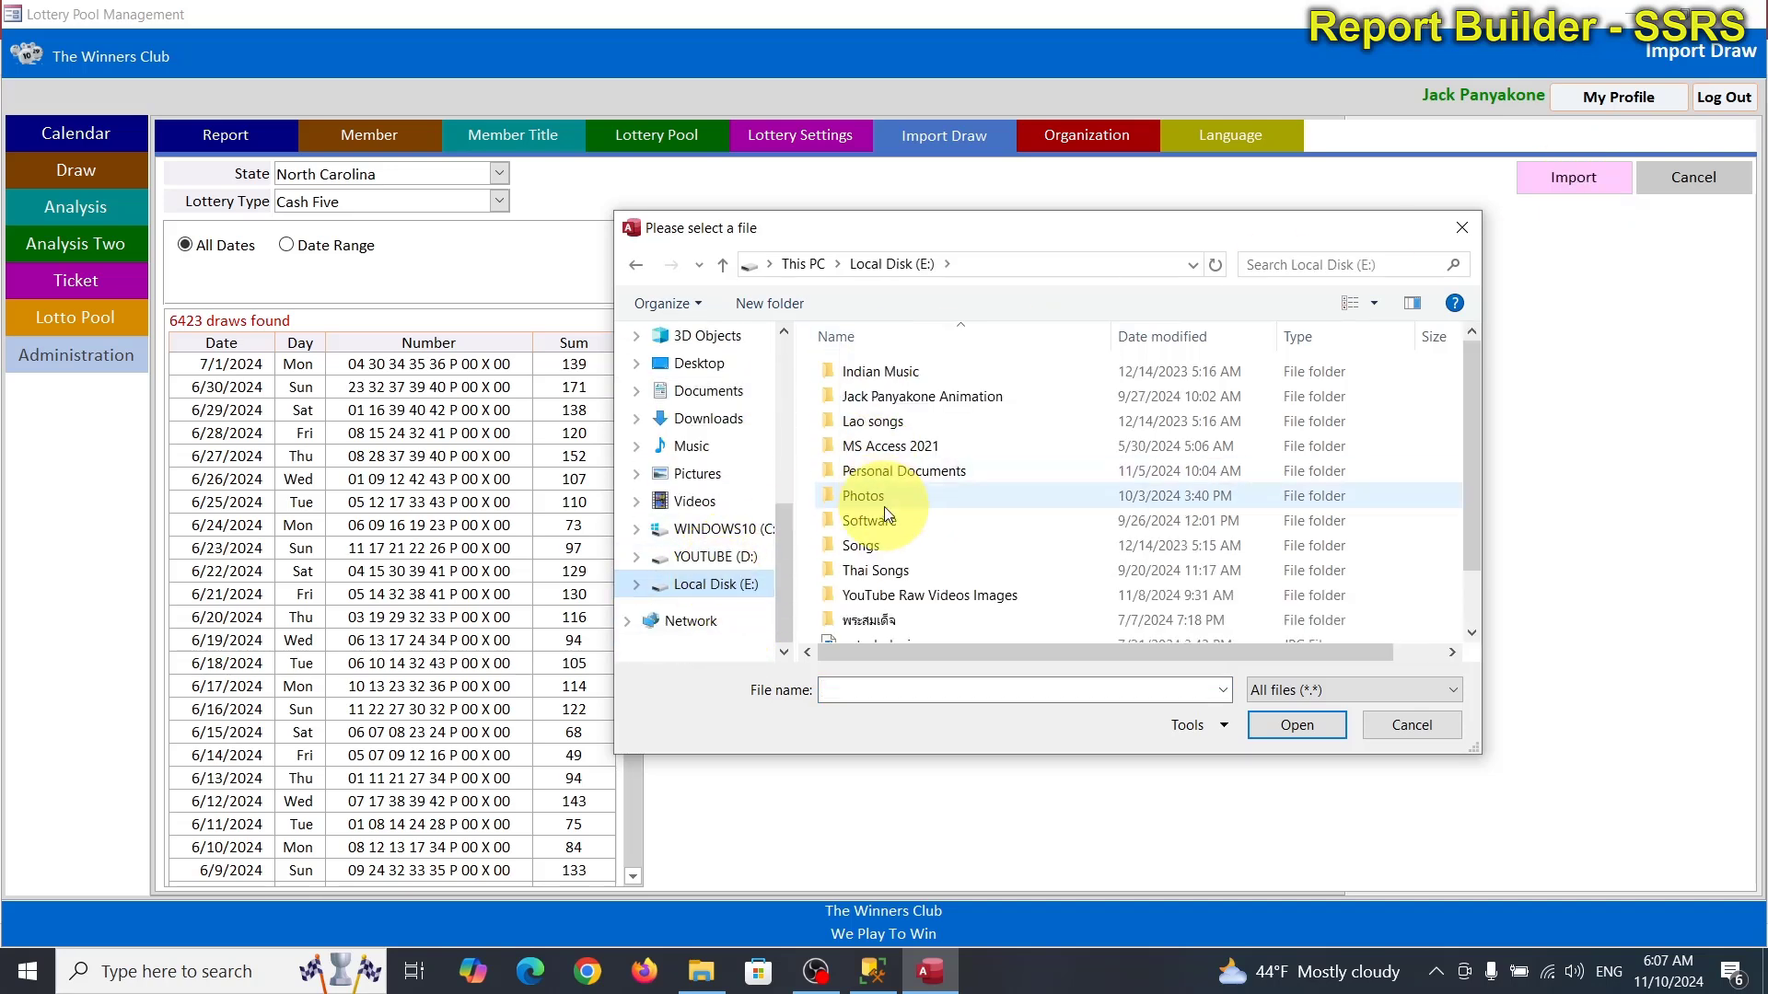
double_click(900, 447)
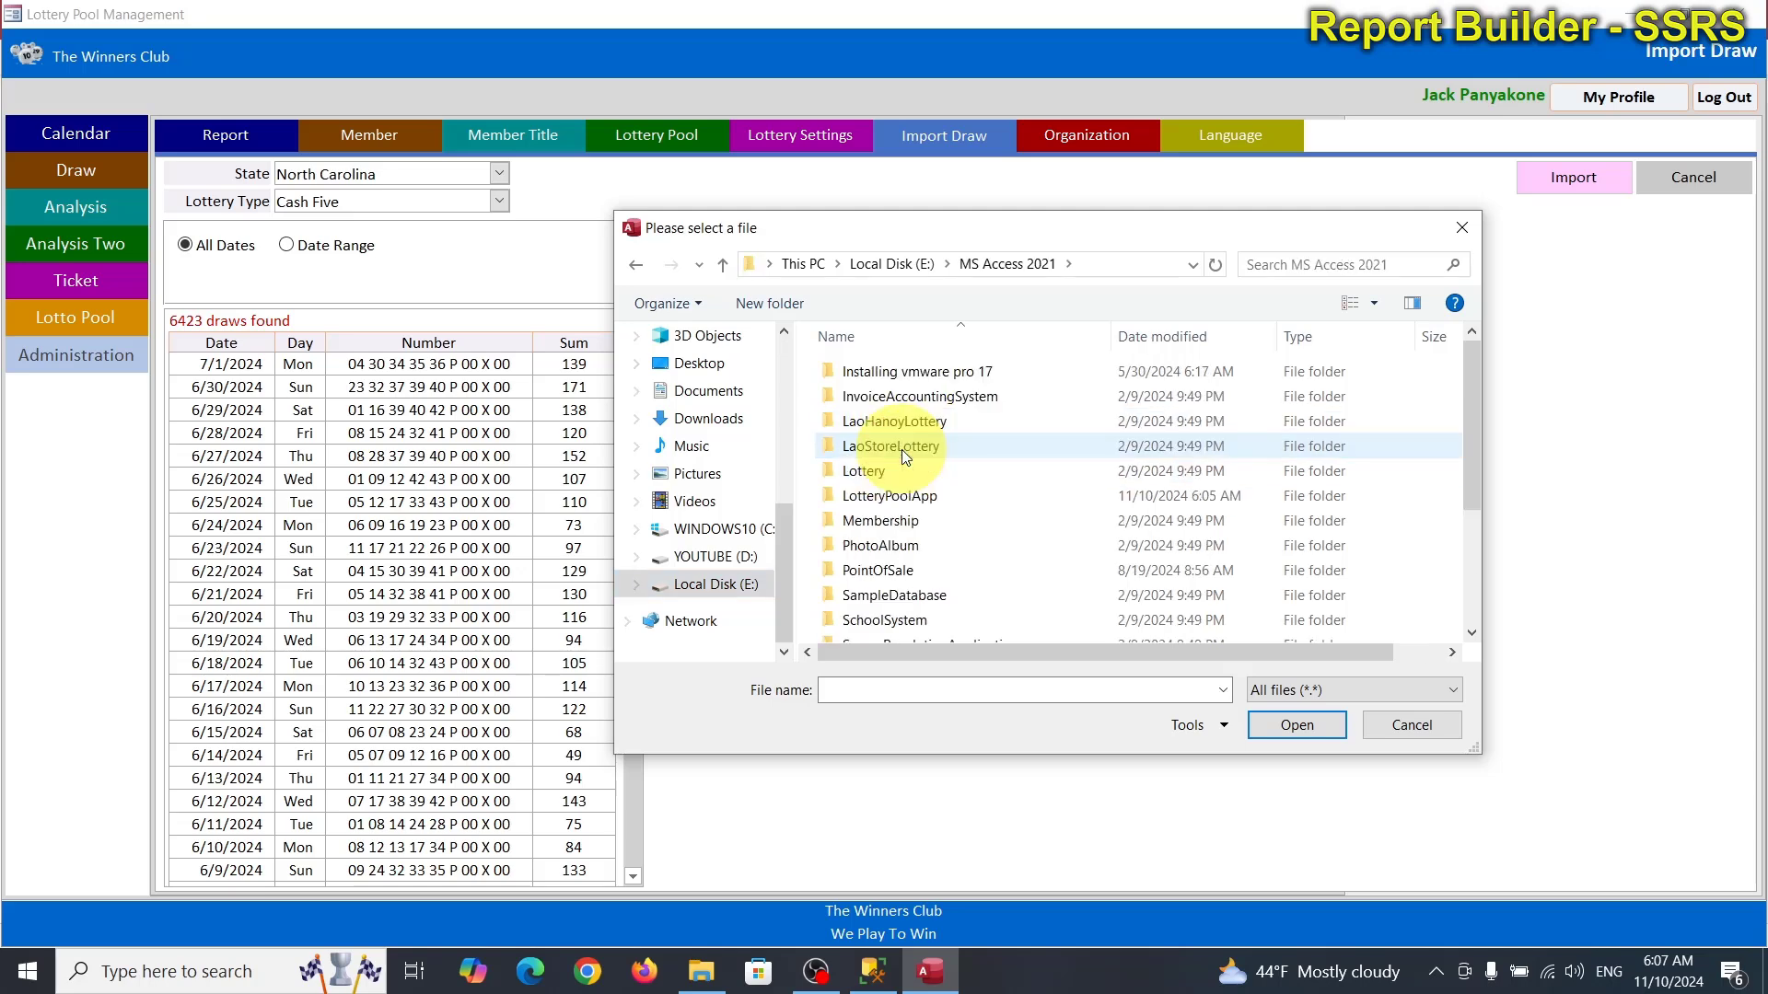
double_click(915, 498)
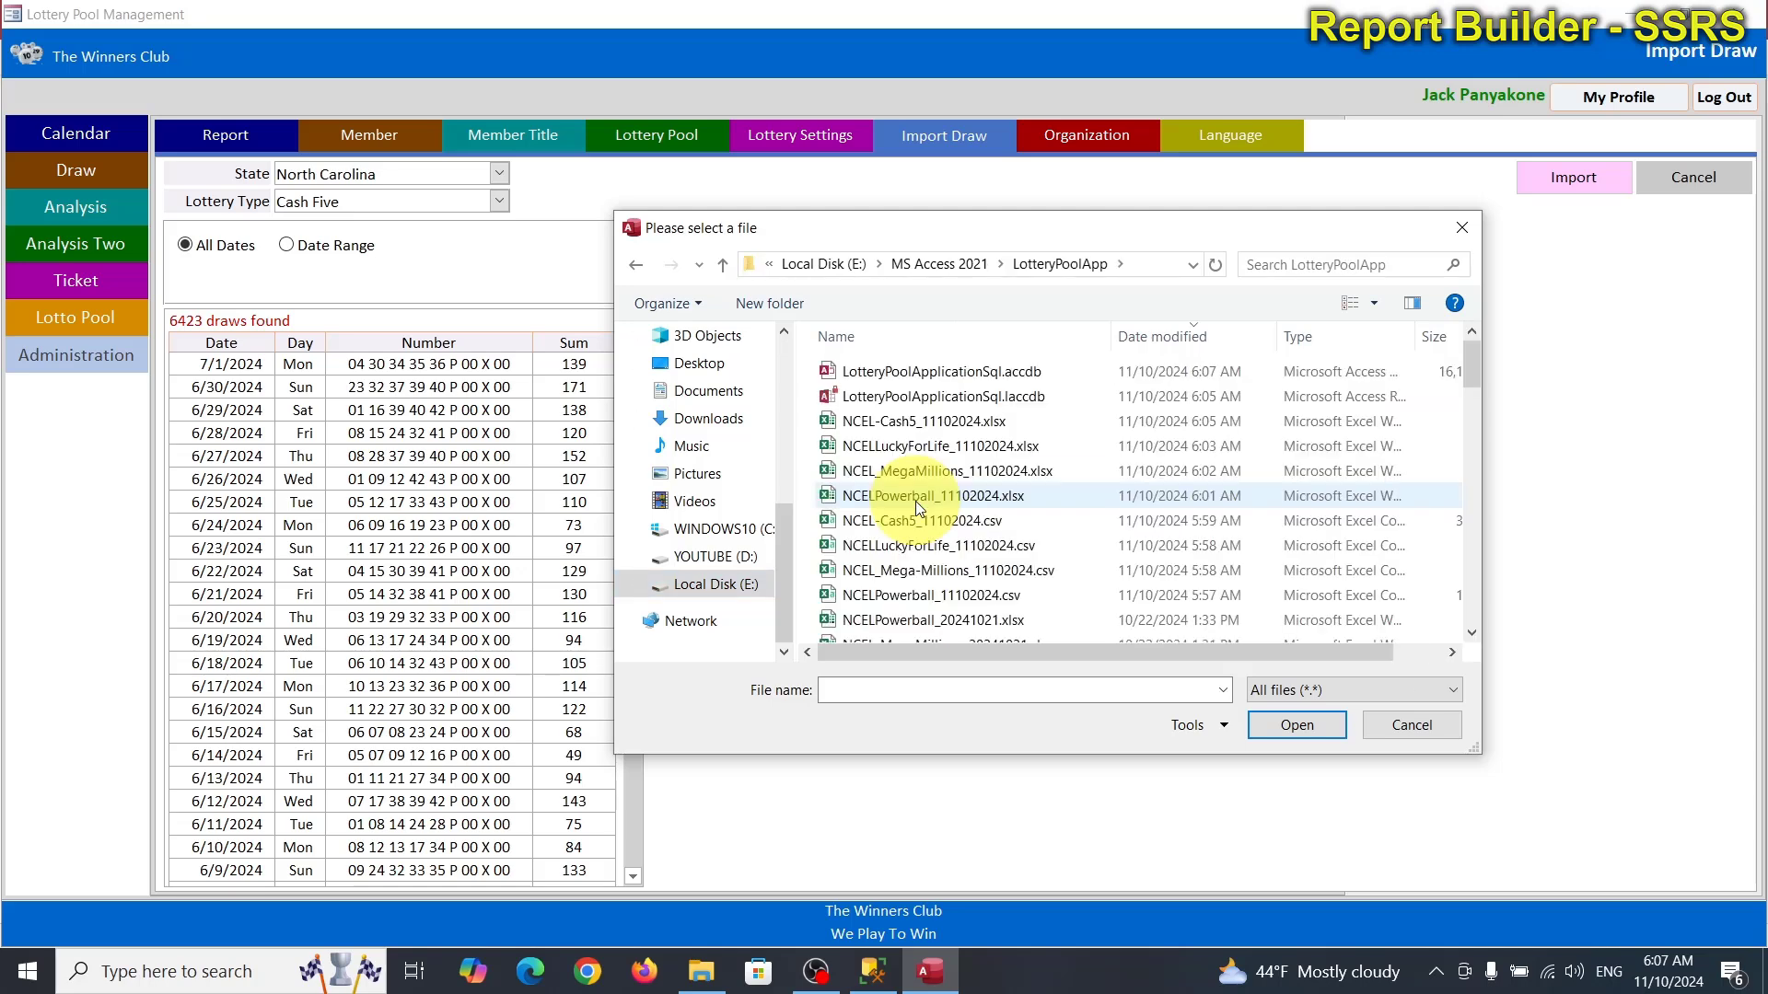
double_click(996, 424)
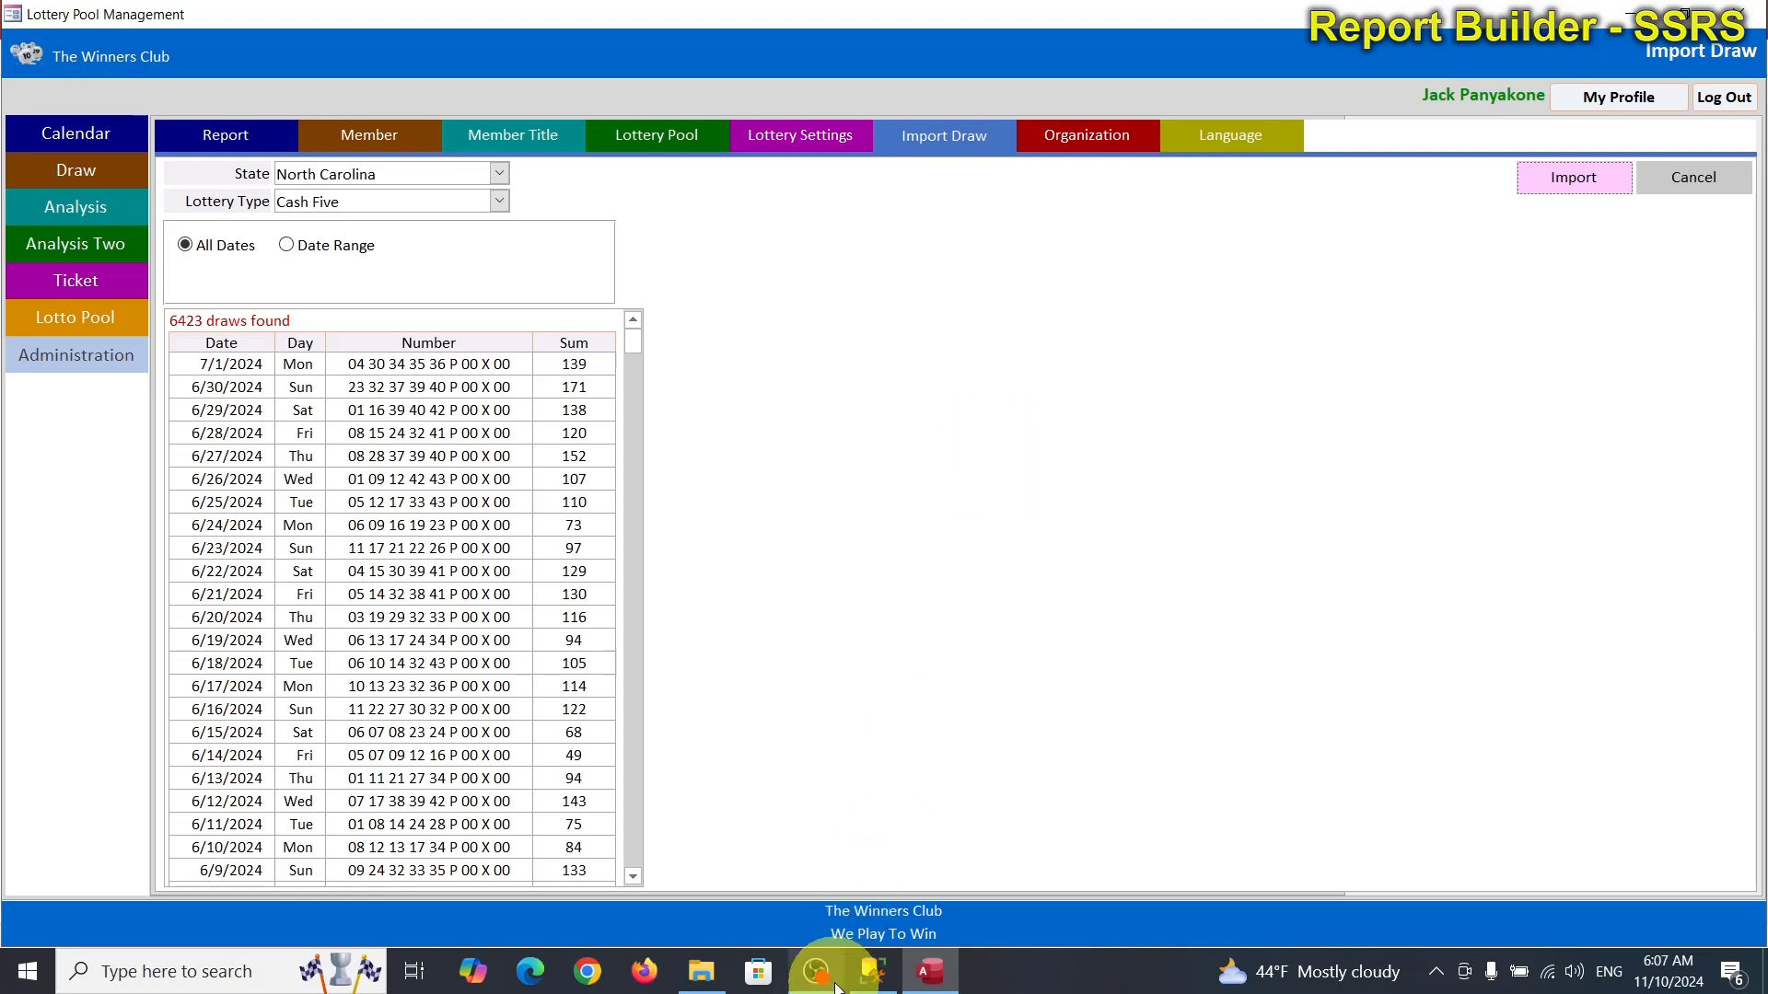
mouse_move(882, 983)
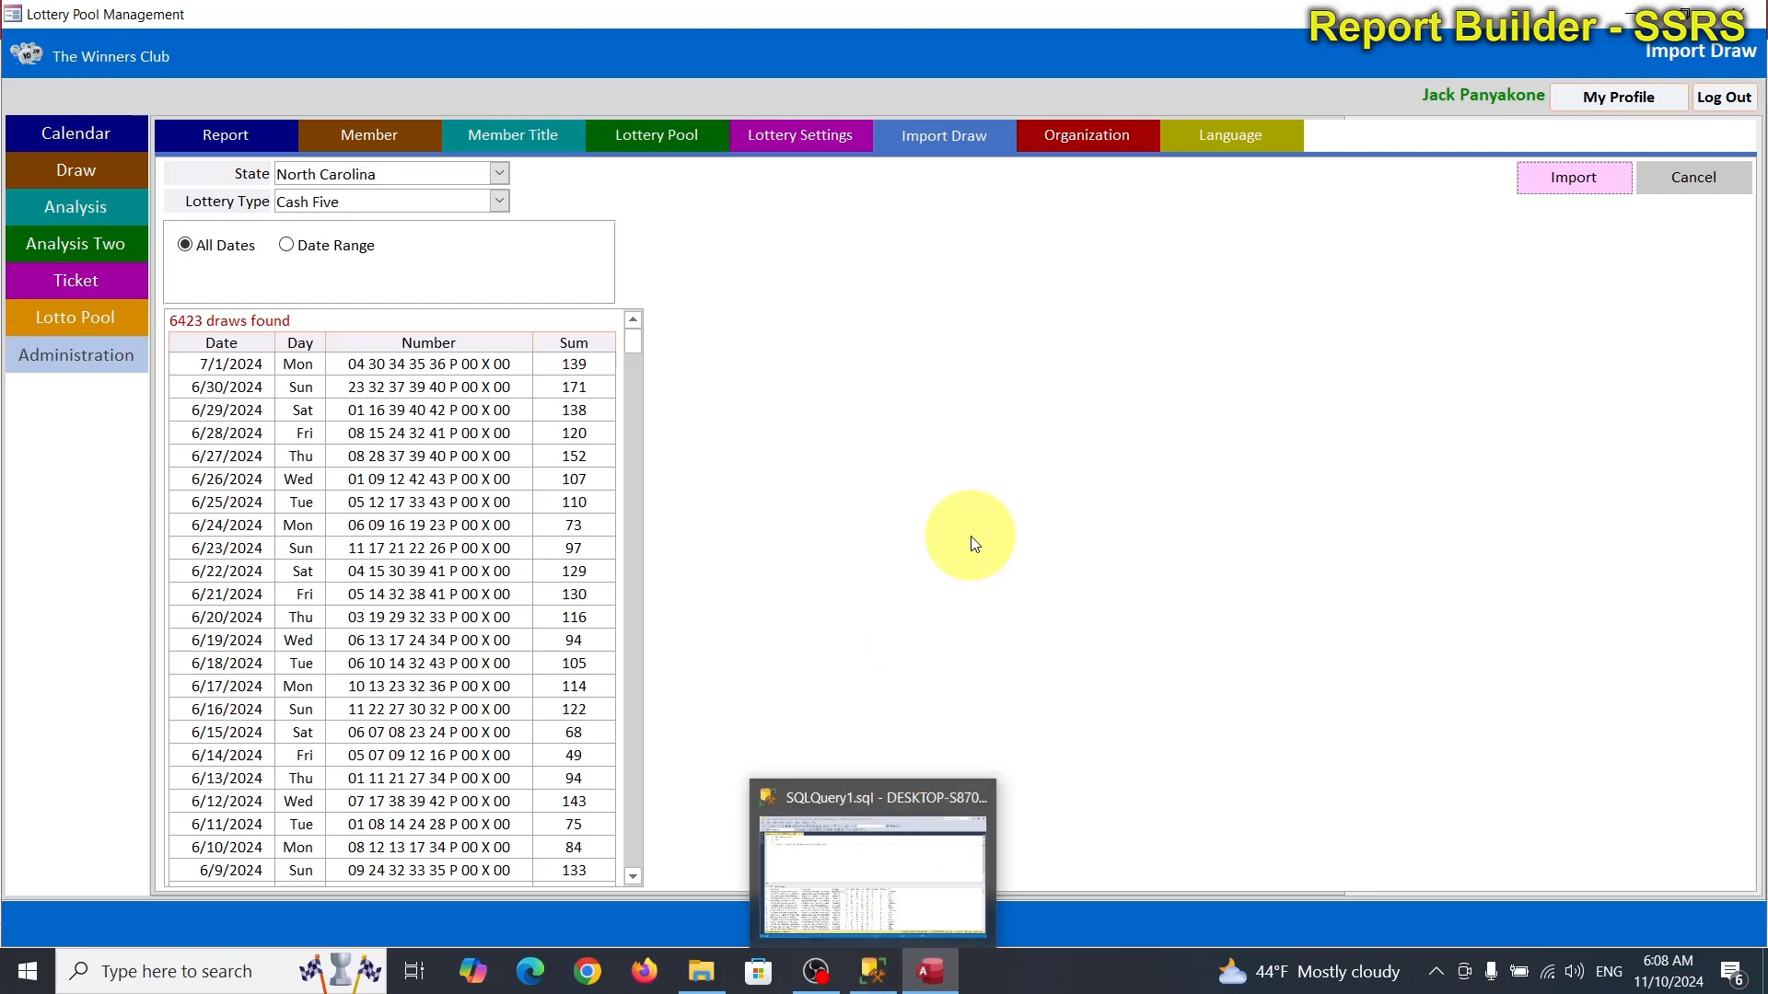
Re-run the LotteryDraw query in SSMS to confirm 11,703 rows, then return to Access.
click(884, 981)
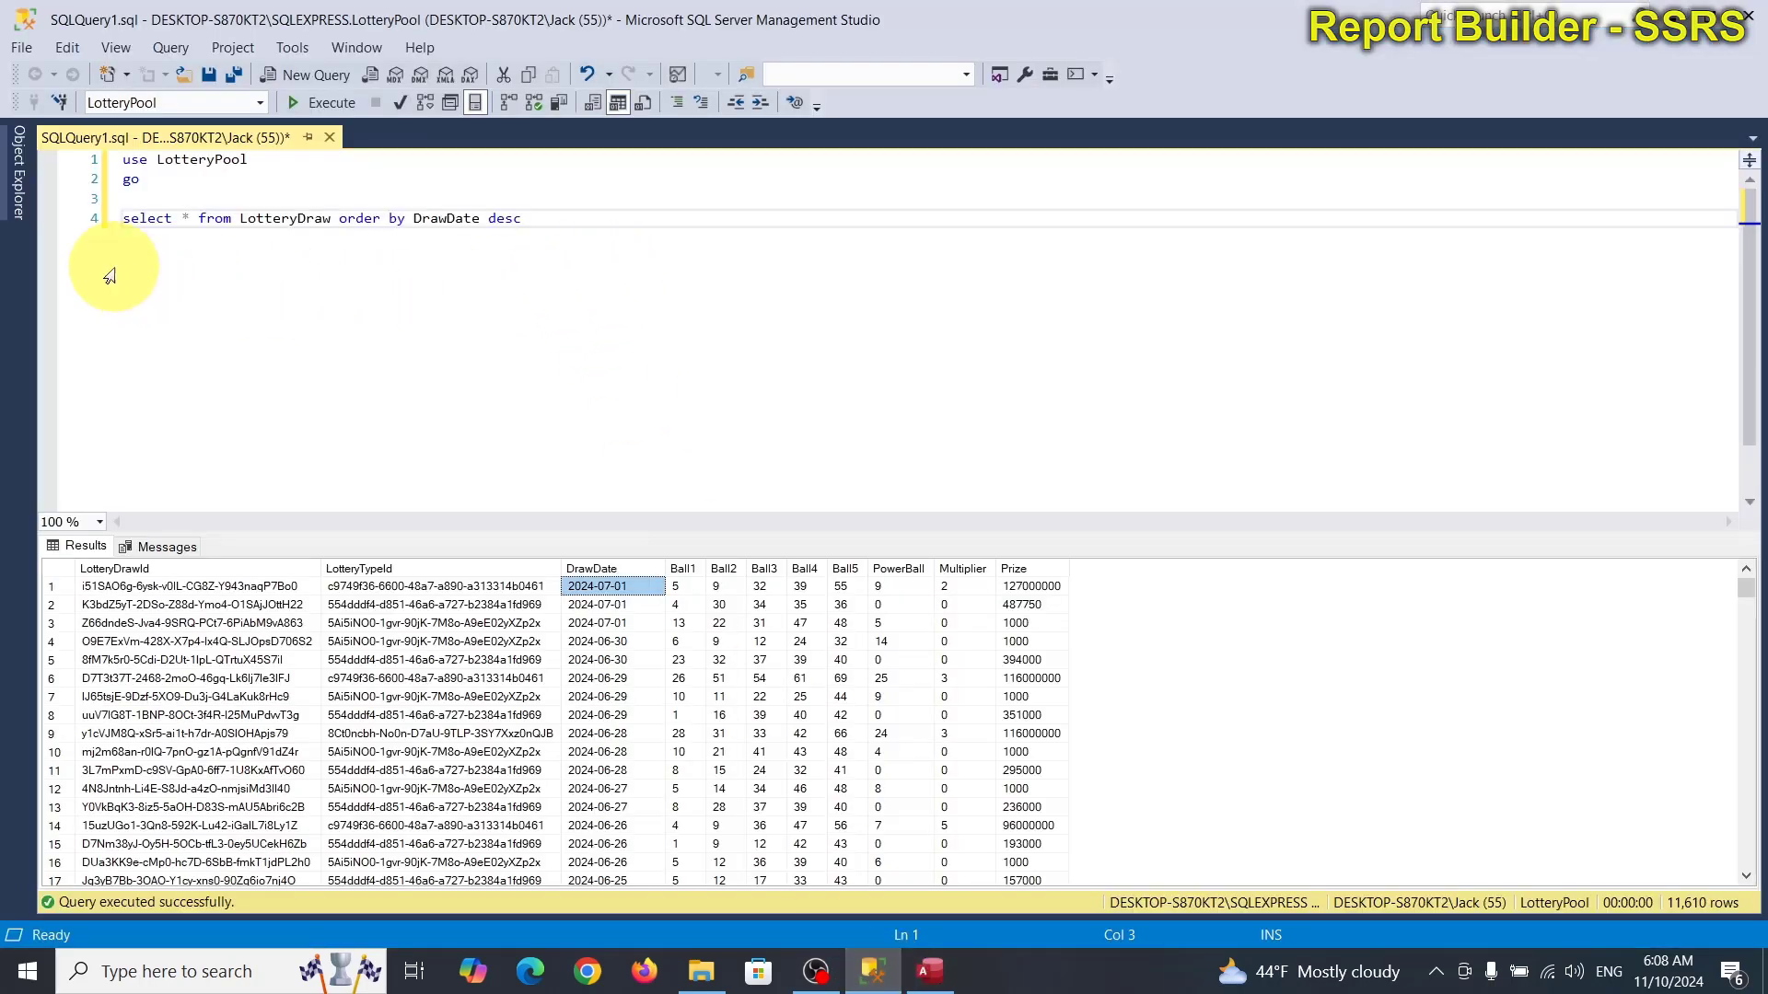
click(88, 230)
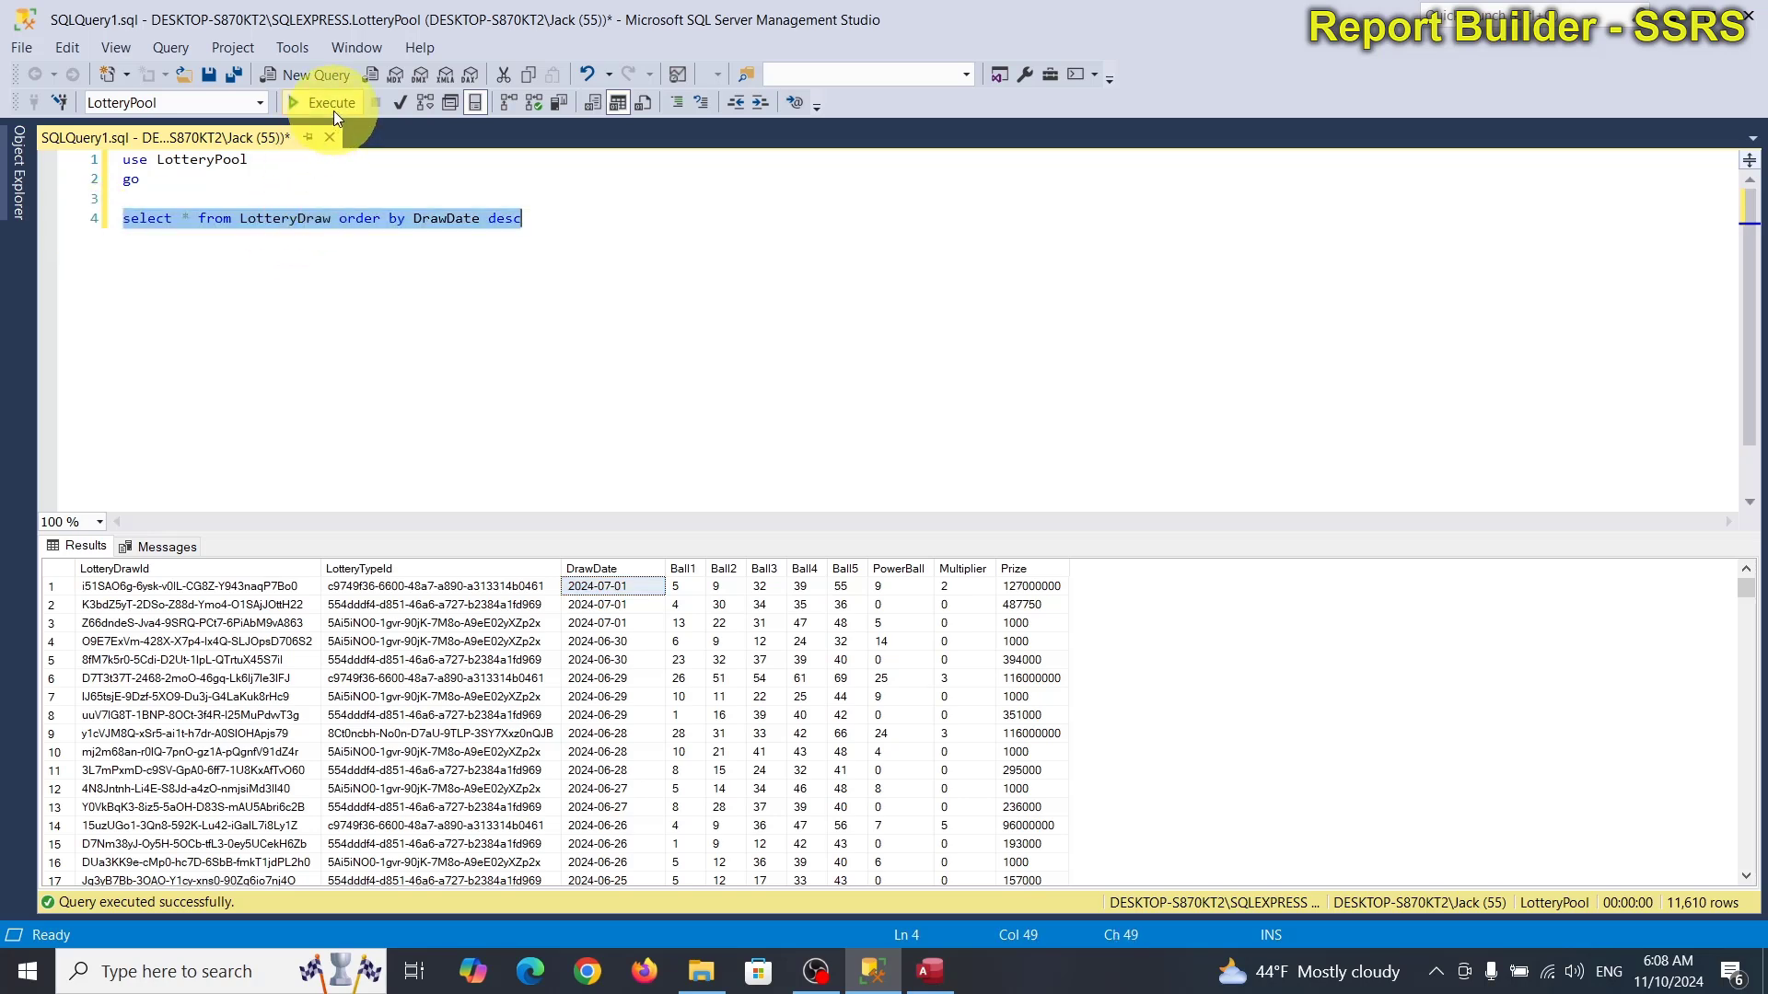
click(417, 179)
click(324, 101)
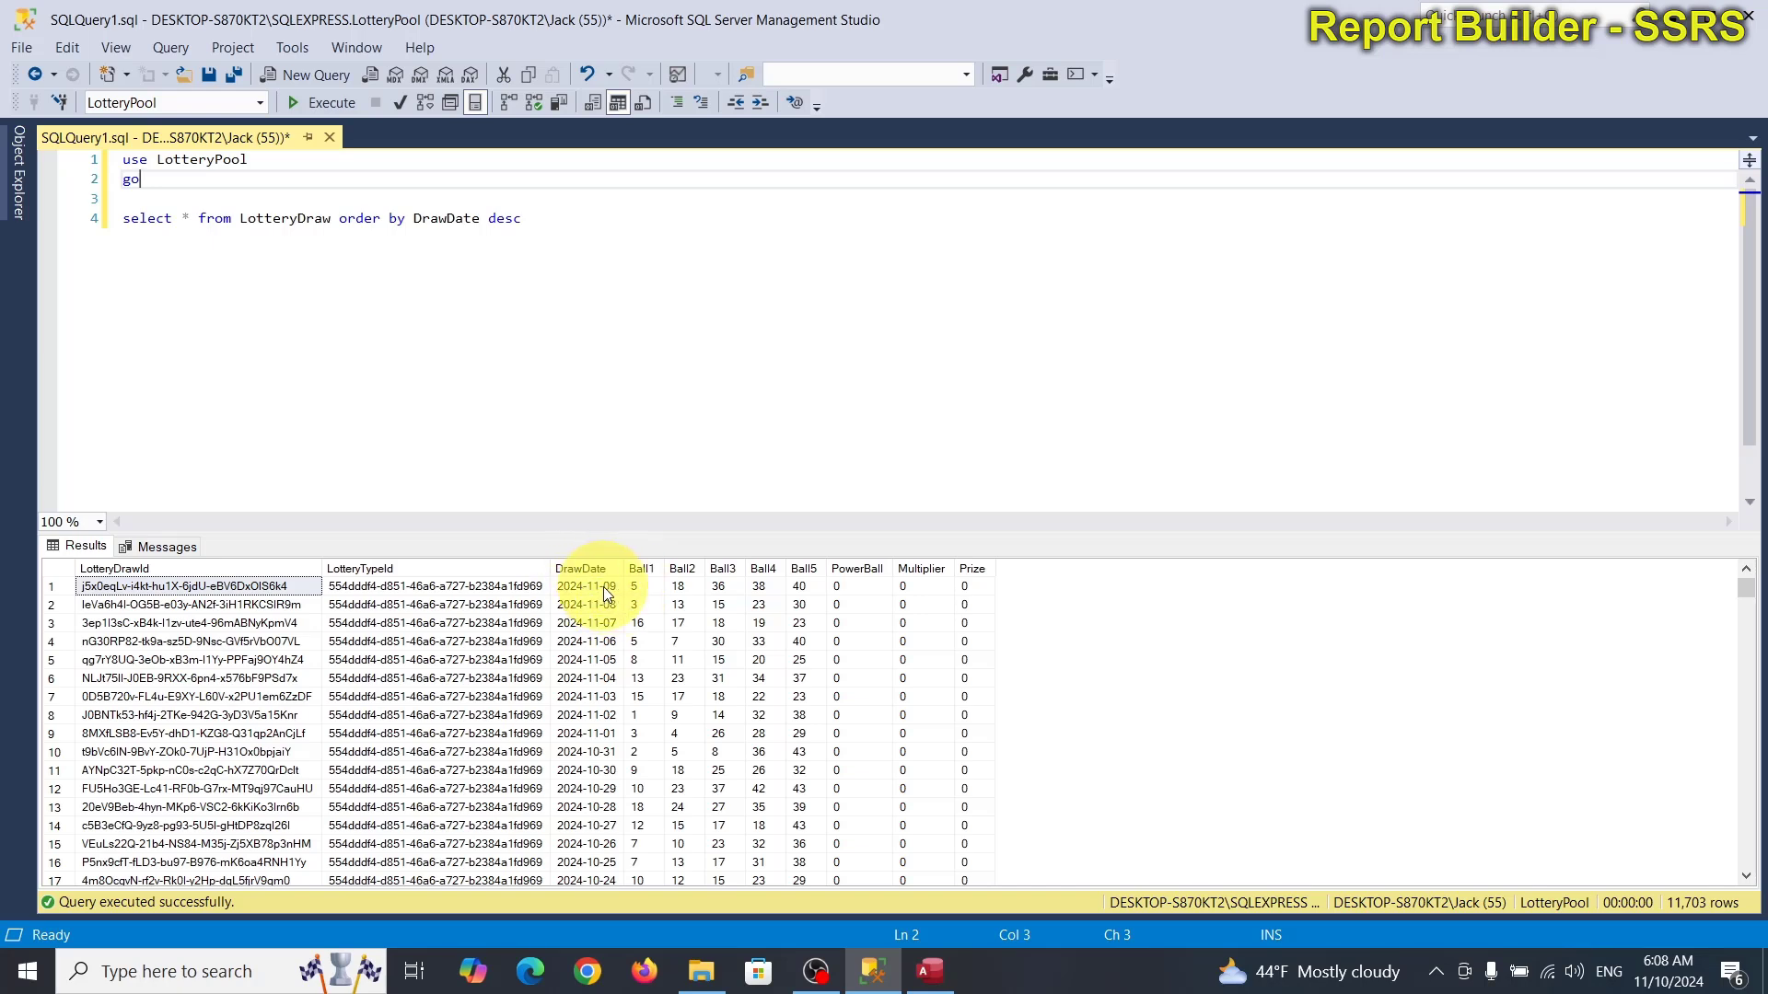
click(928, 971)
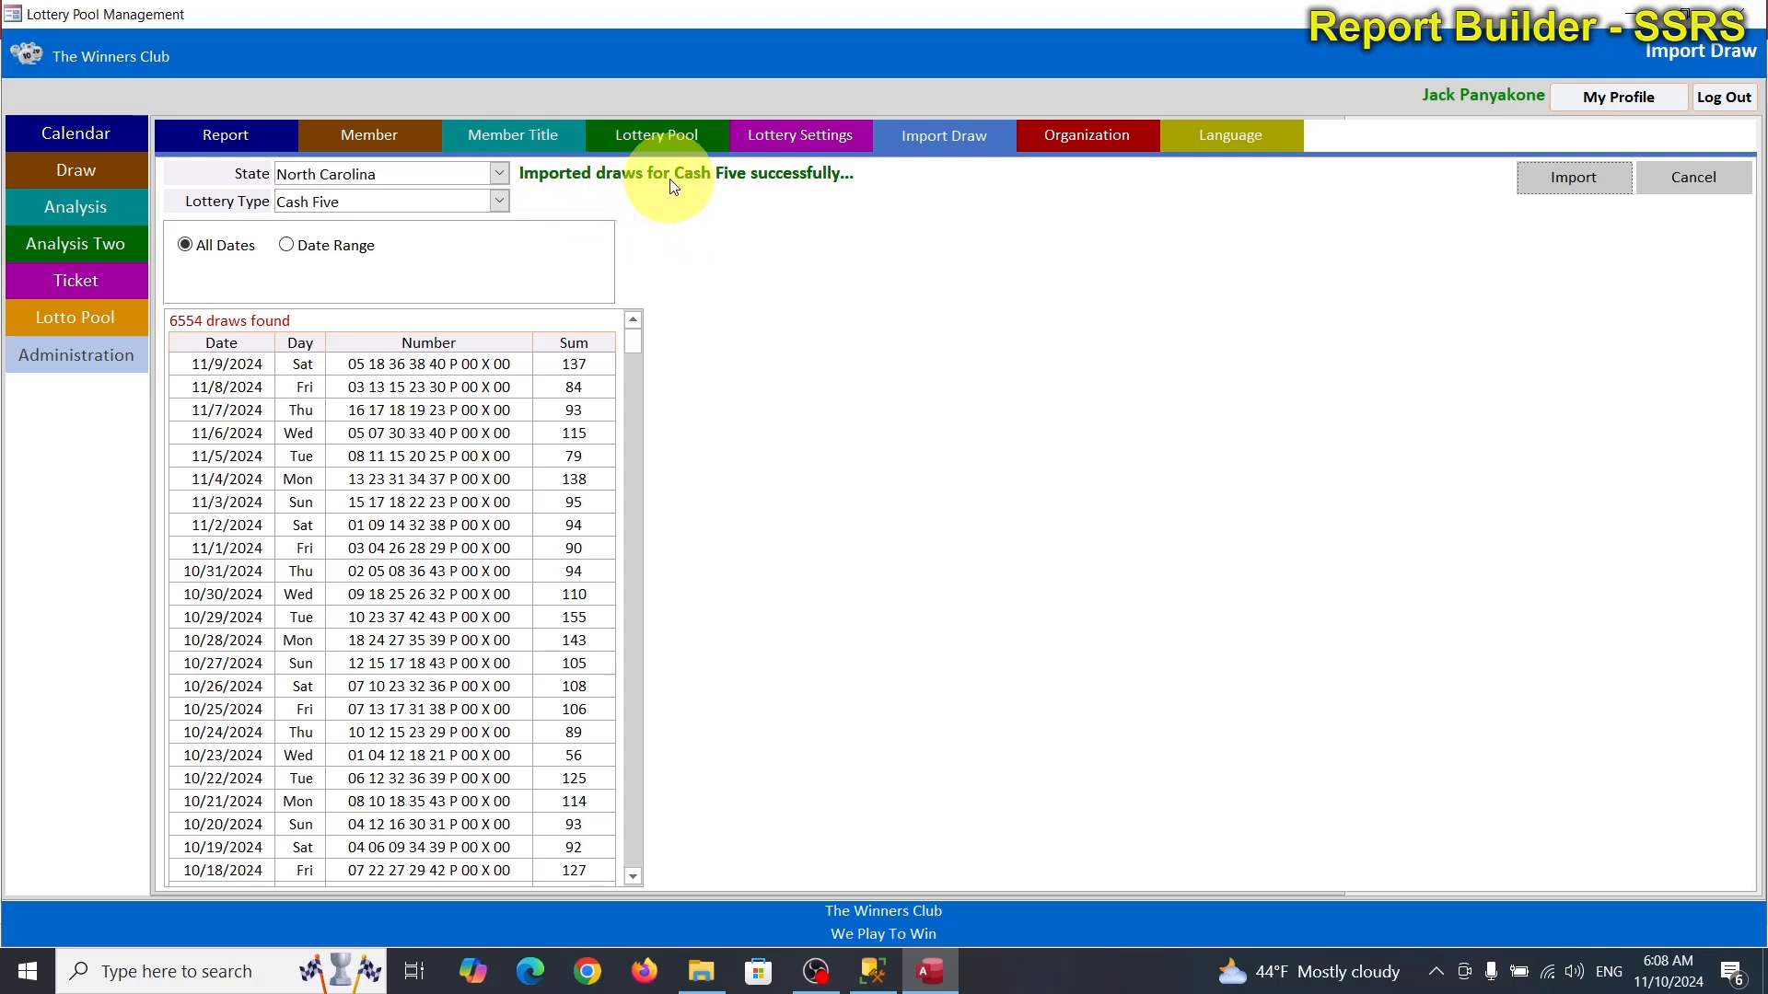
Import NCELLuckyForLife_11102024.xlsx as Lucky for Life draws, then switch to SSMS.
click(498, 201)
click(441, 244)
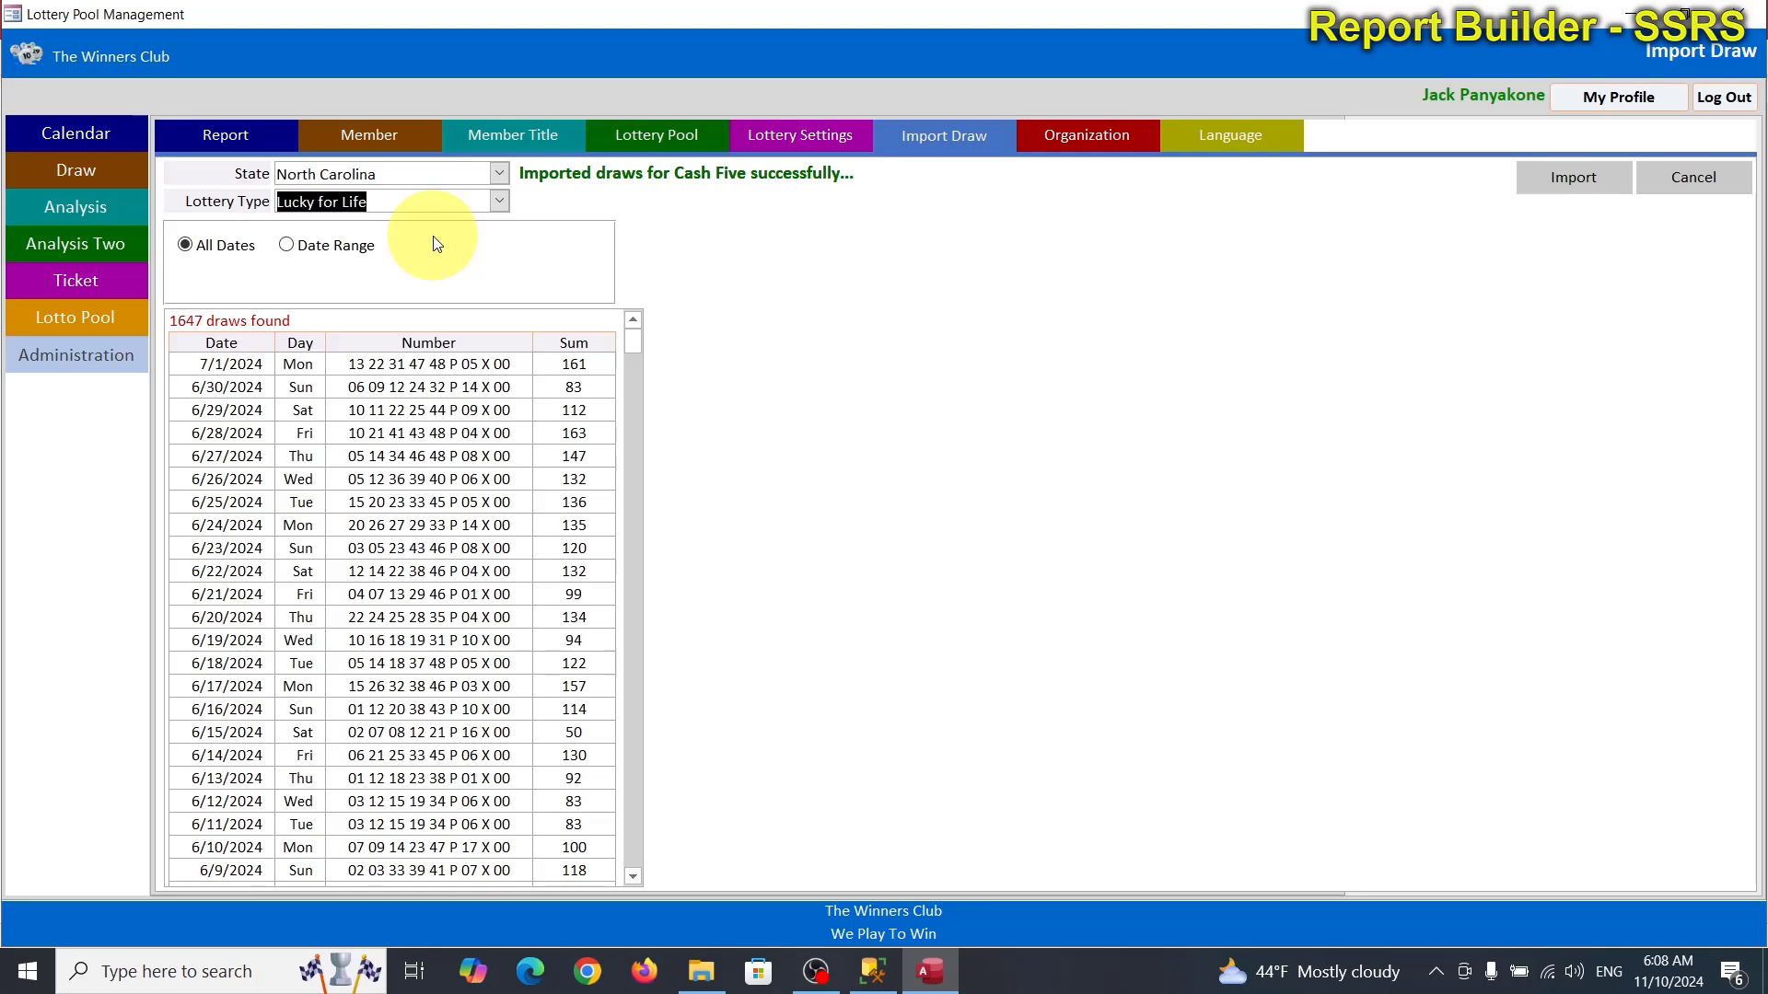
click(1592, 195)
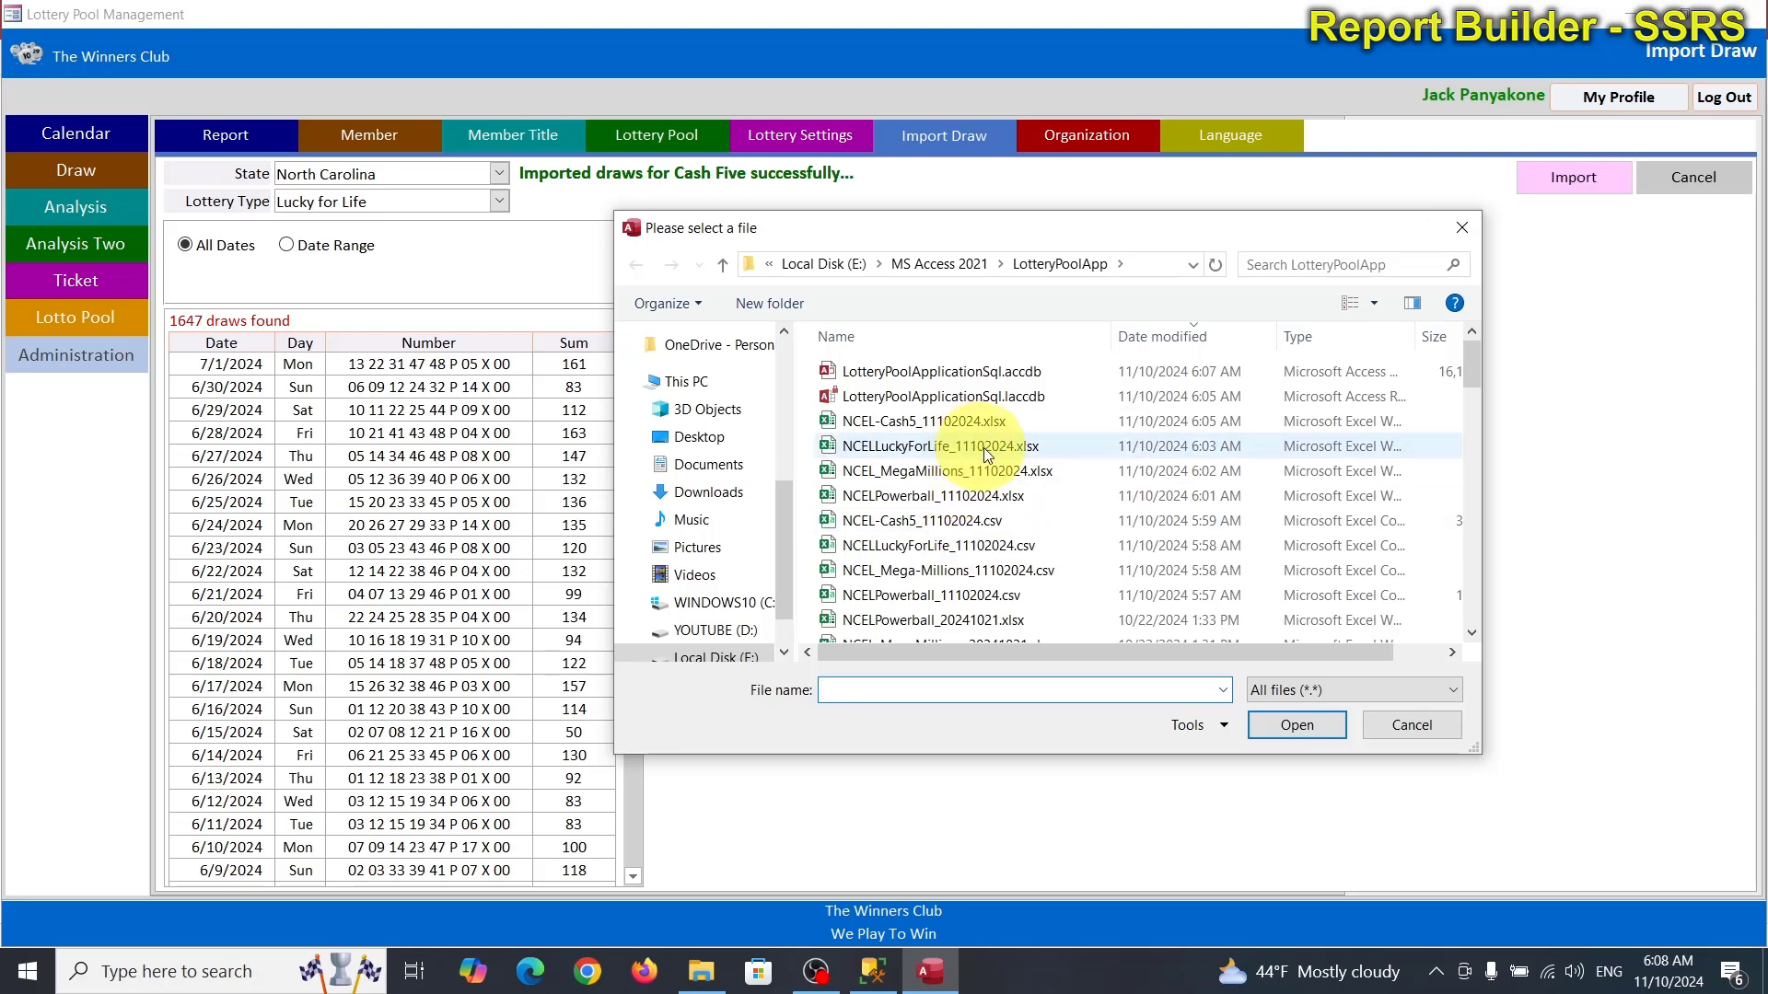
double_click(1011, 450)
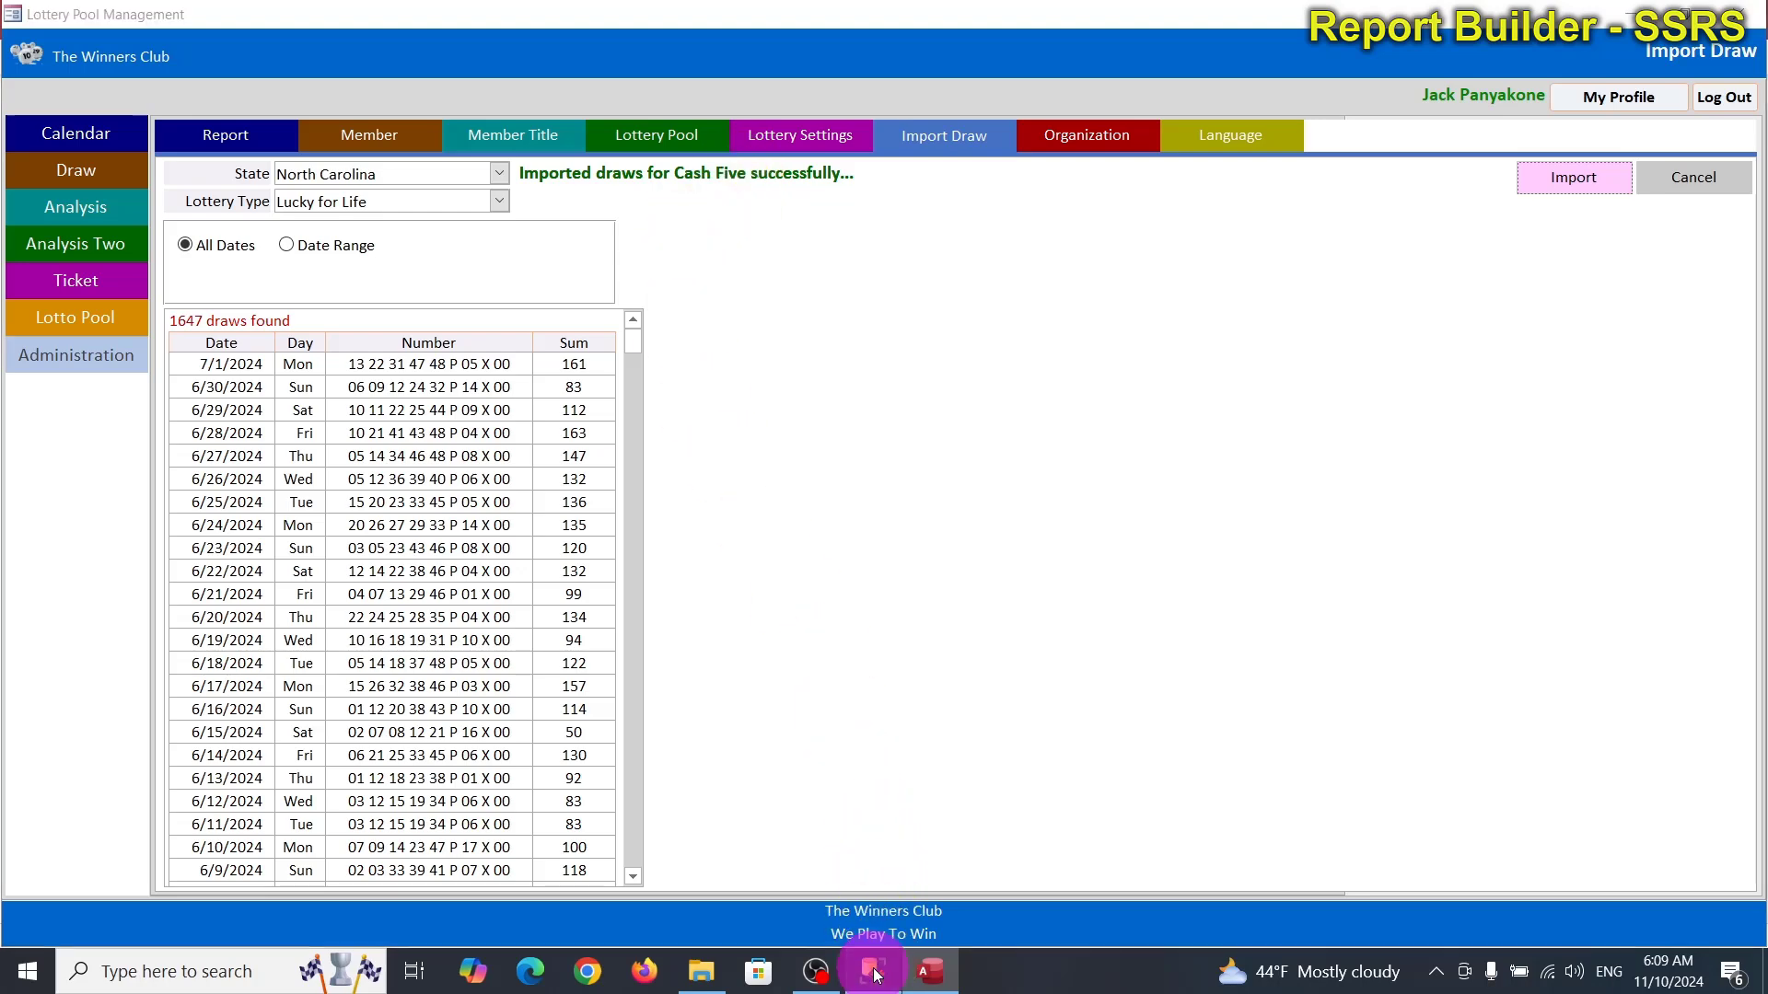
click(873, 970)
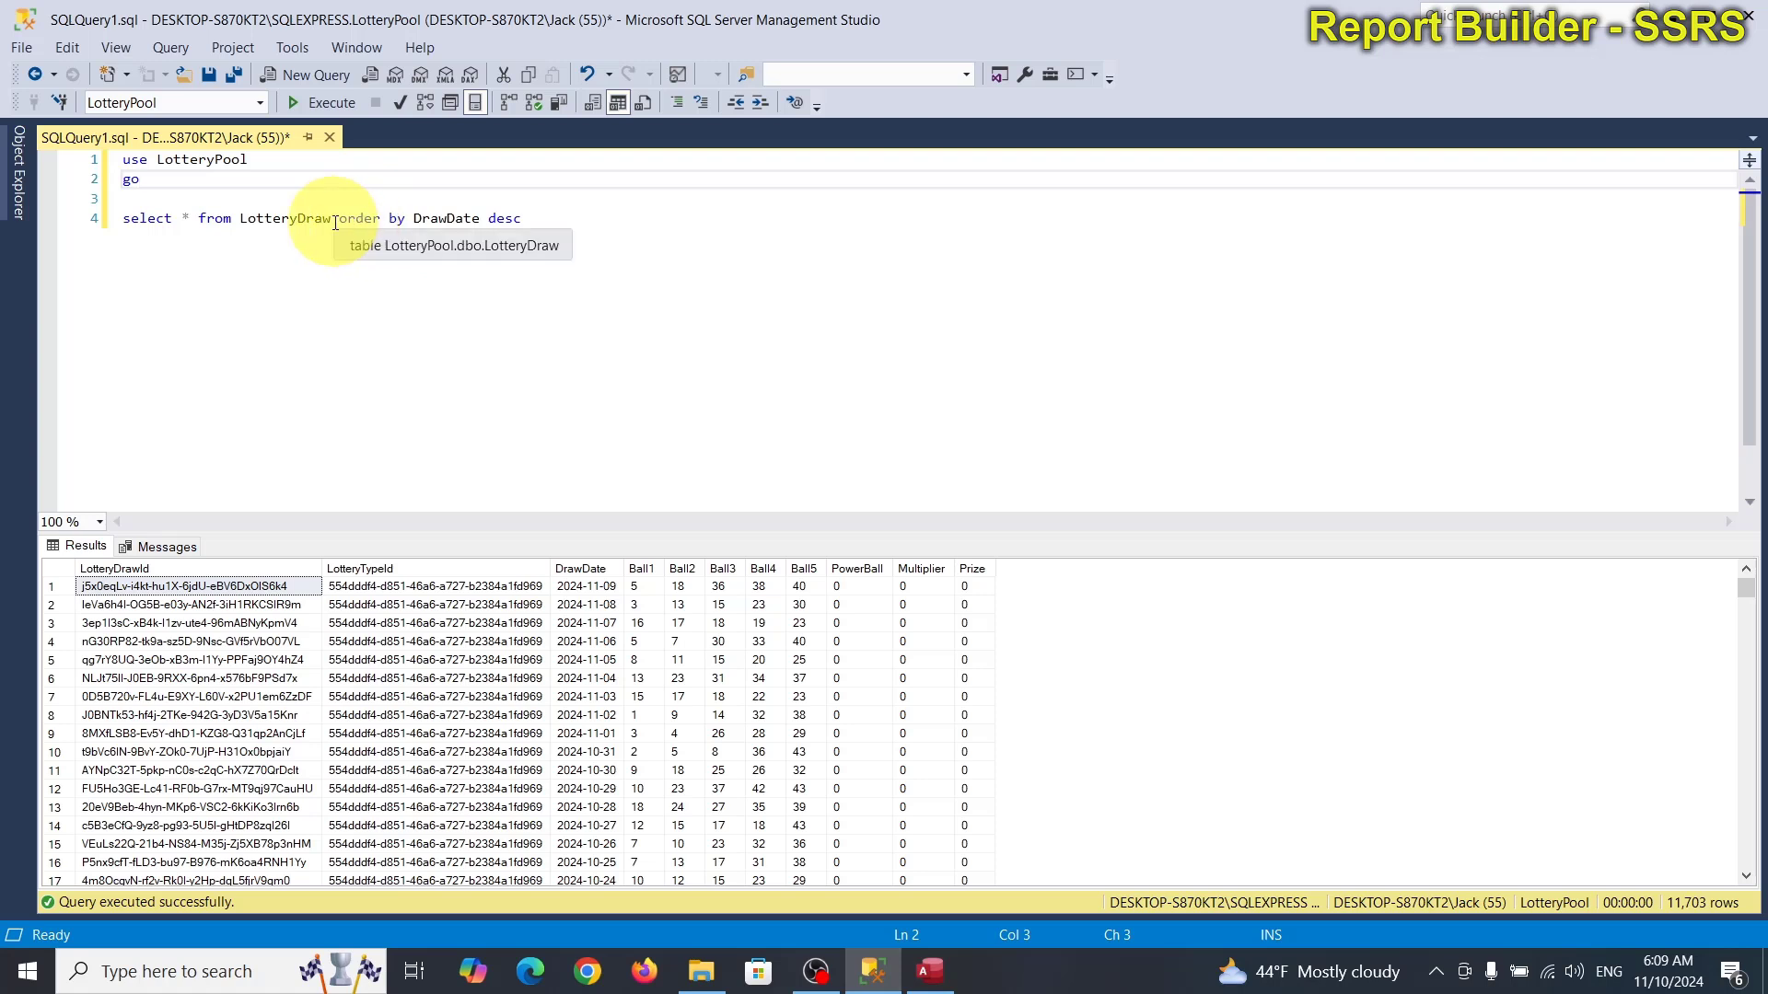
Split the query over lines and add 'inner join LotteryType t on t.LotteryTypeId=d.LotteryTypeId'.
click(334, 218)
click(200, 218)
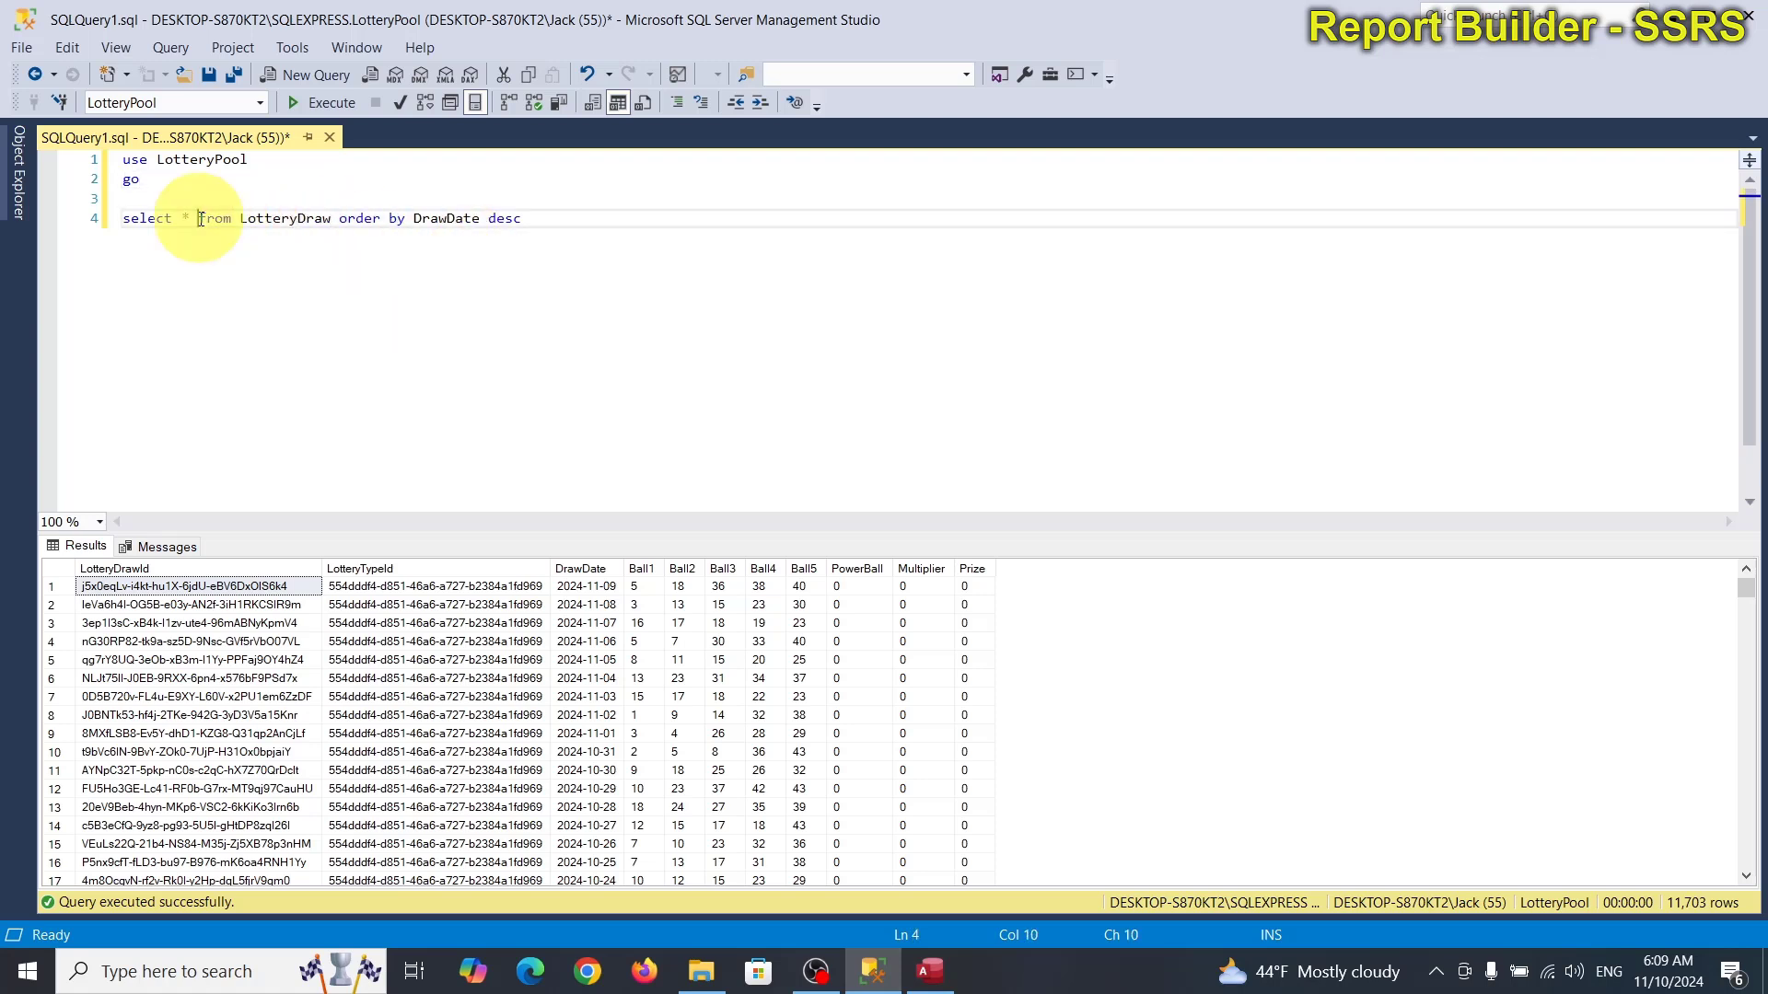
key(Return)
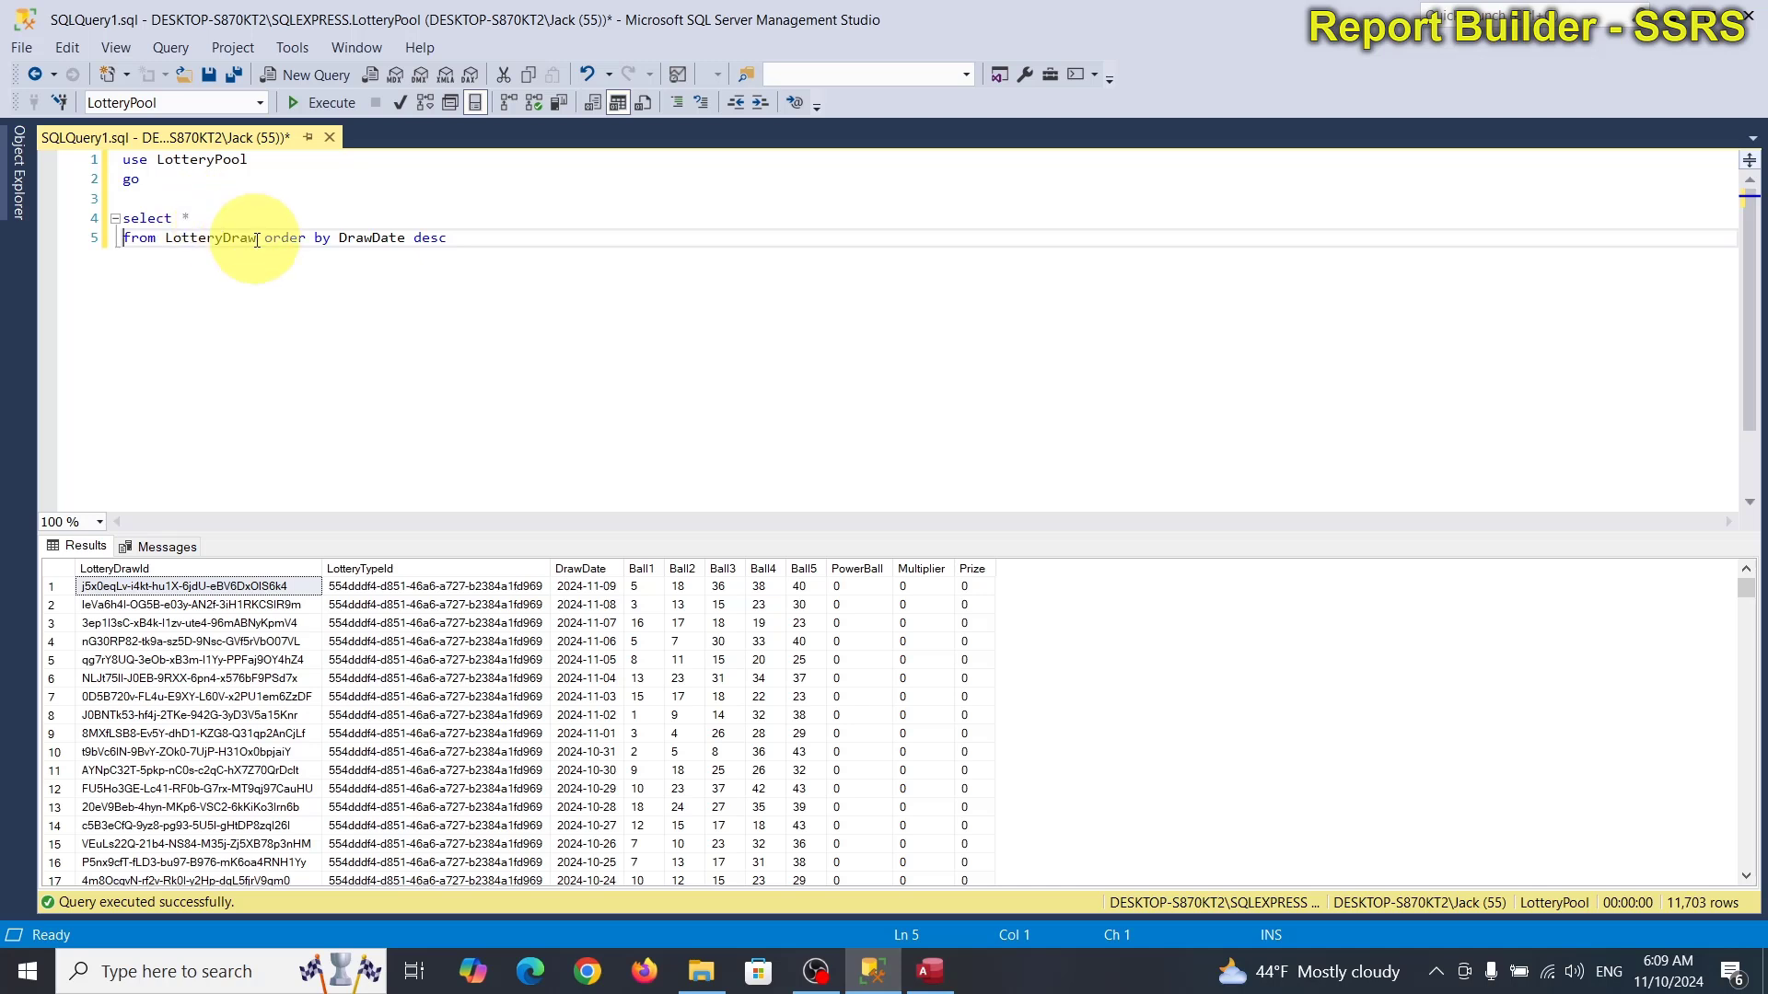
click(265, 240)
key(Return)
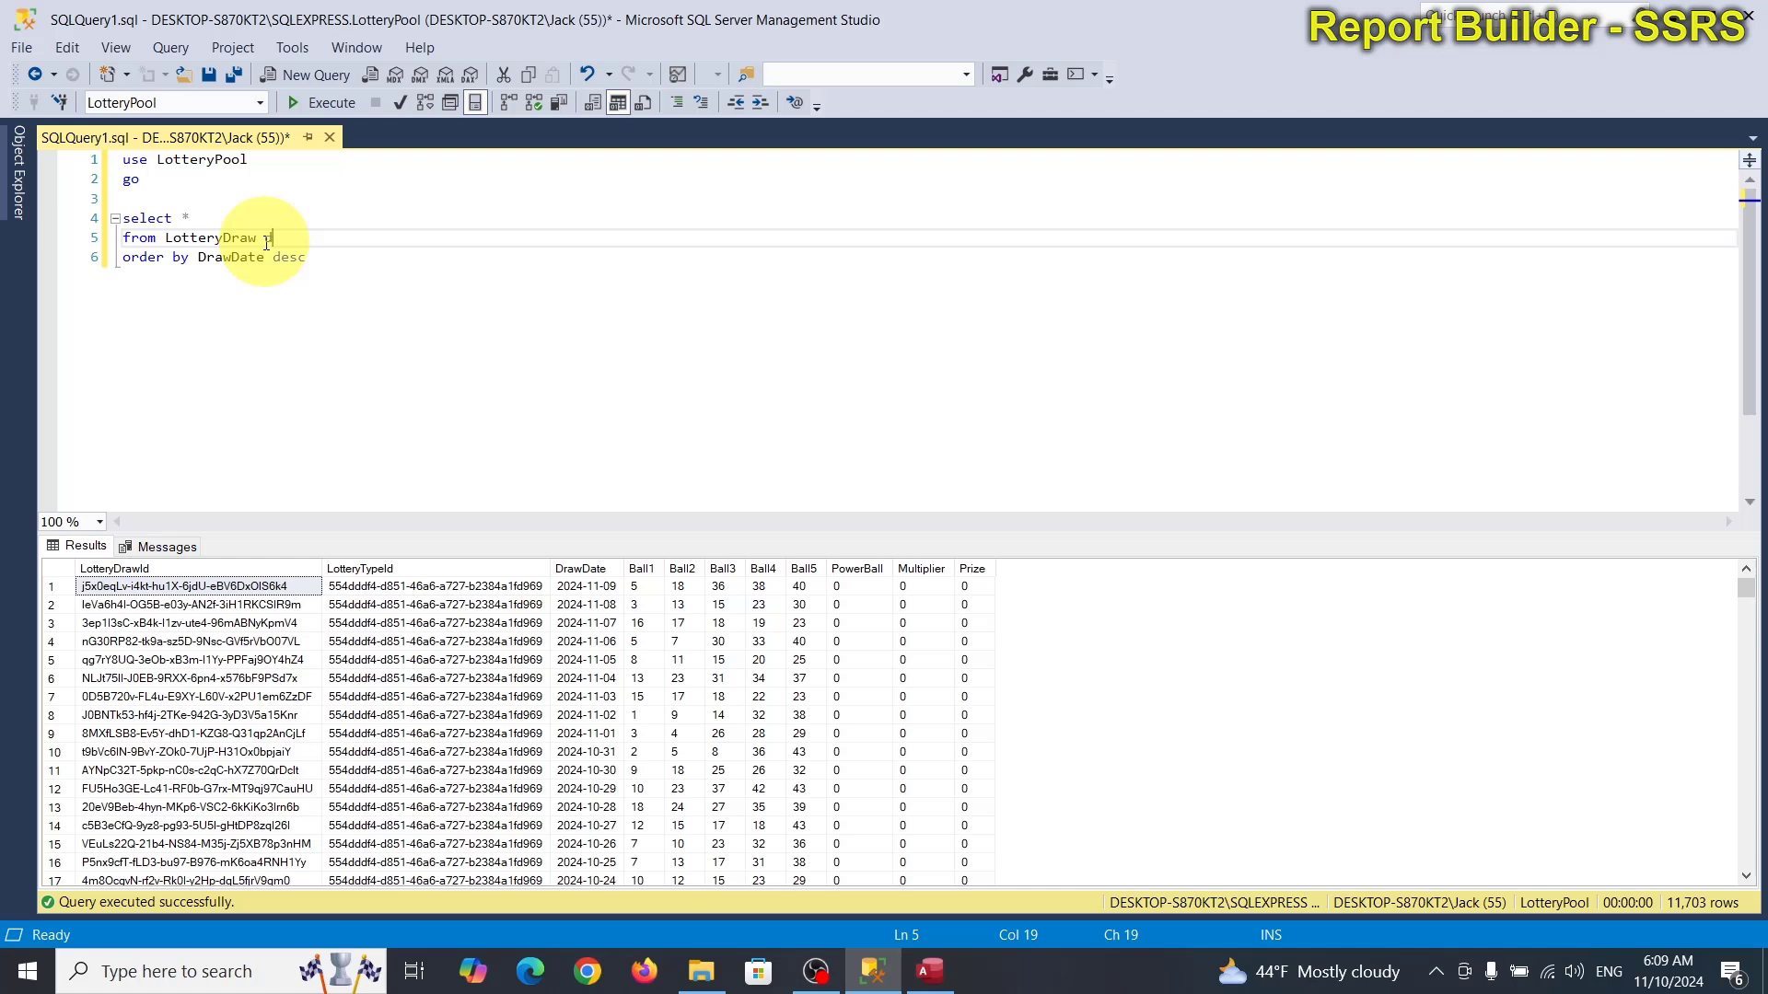
text(inner join)
key(Return)
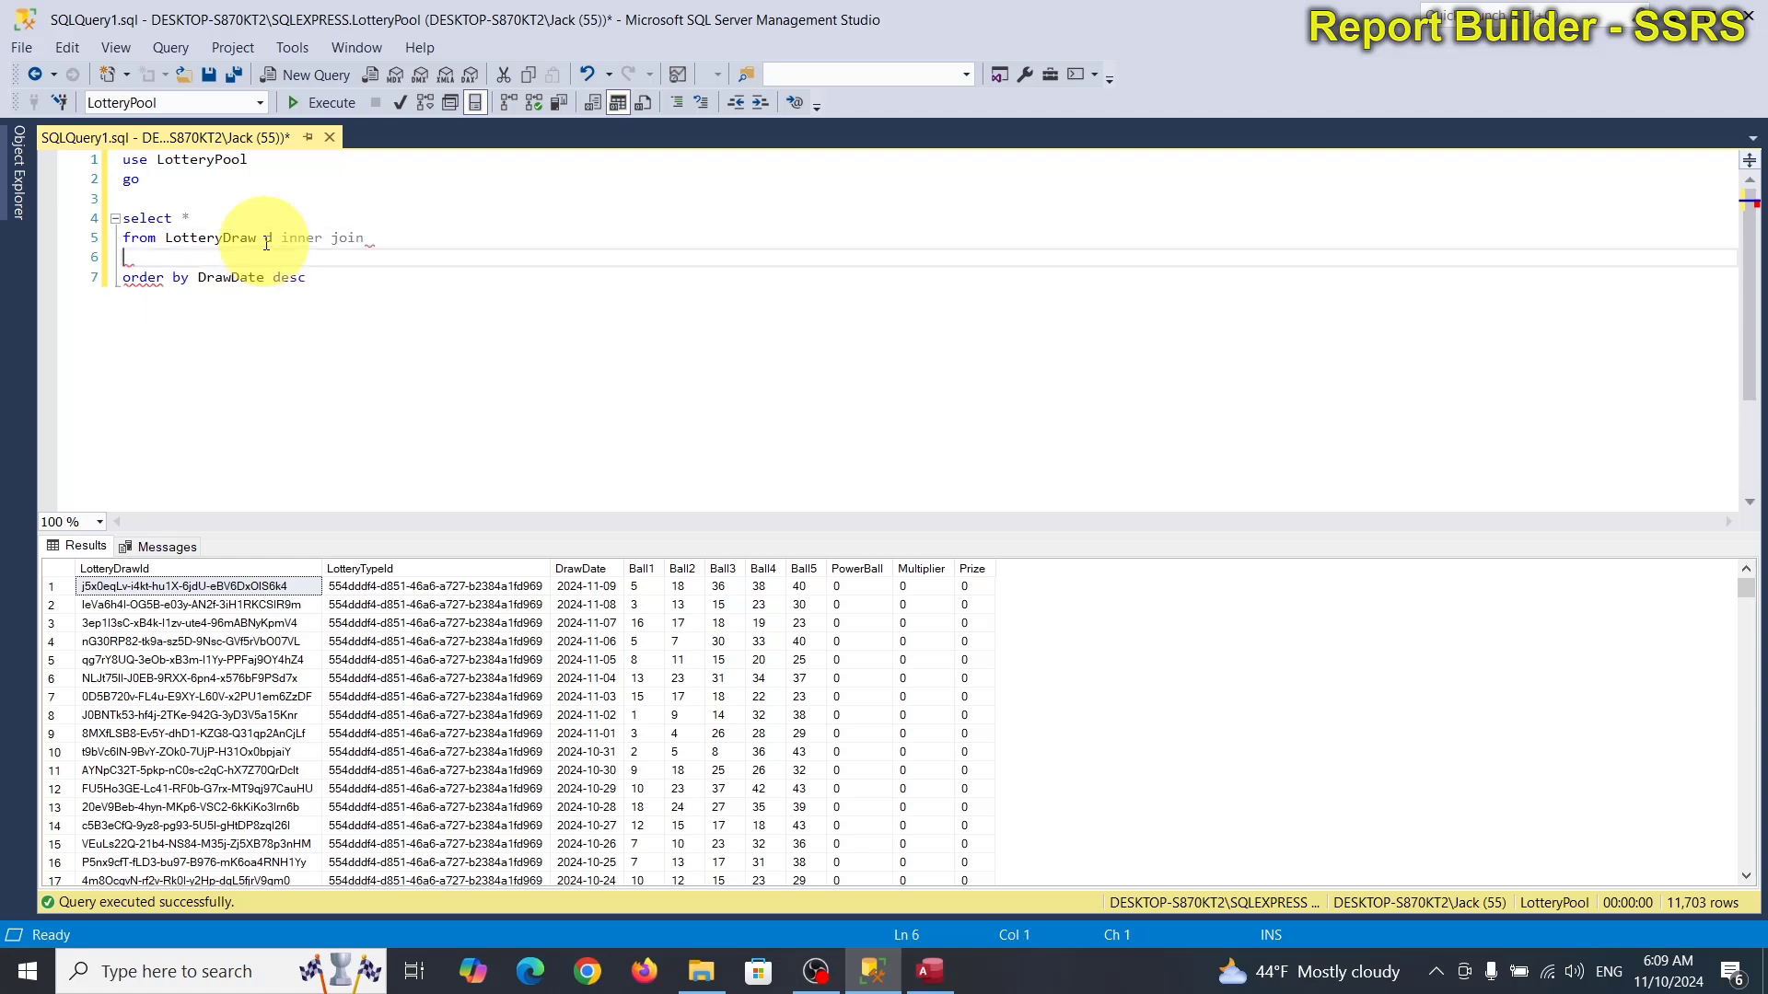
text(lotte)
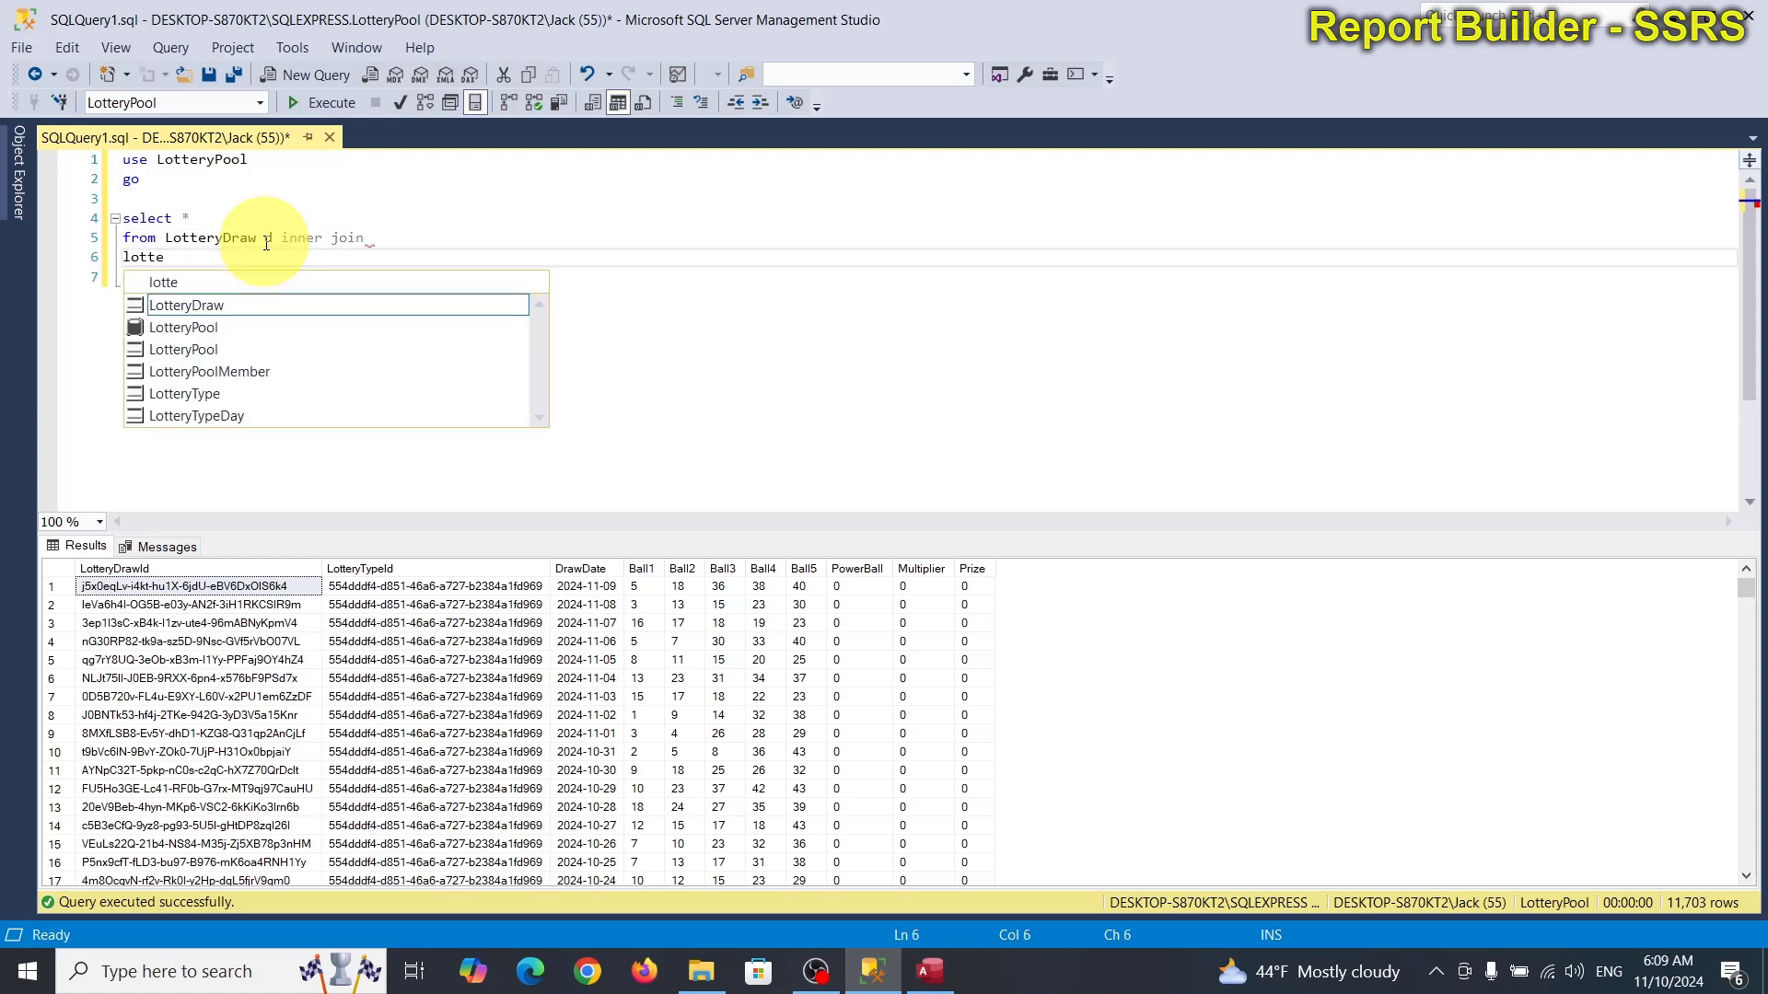
key(Down)
key(Down)
key(Down)
key(Down)
key(Tab)
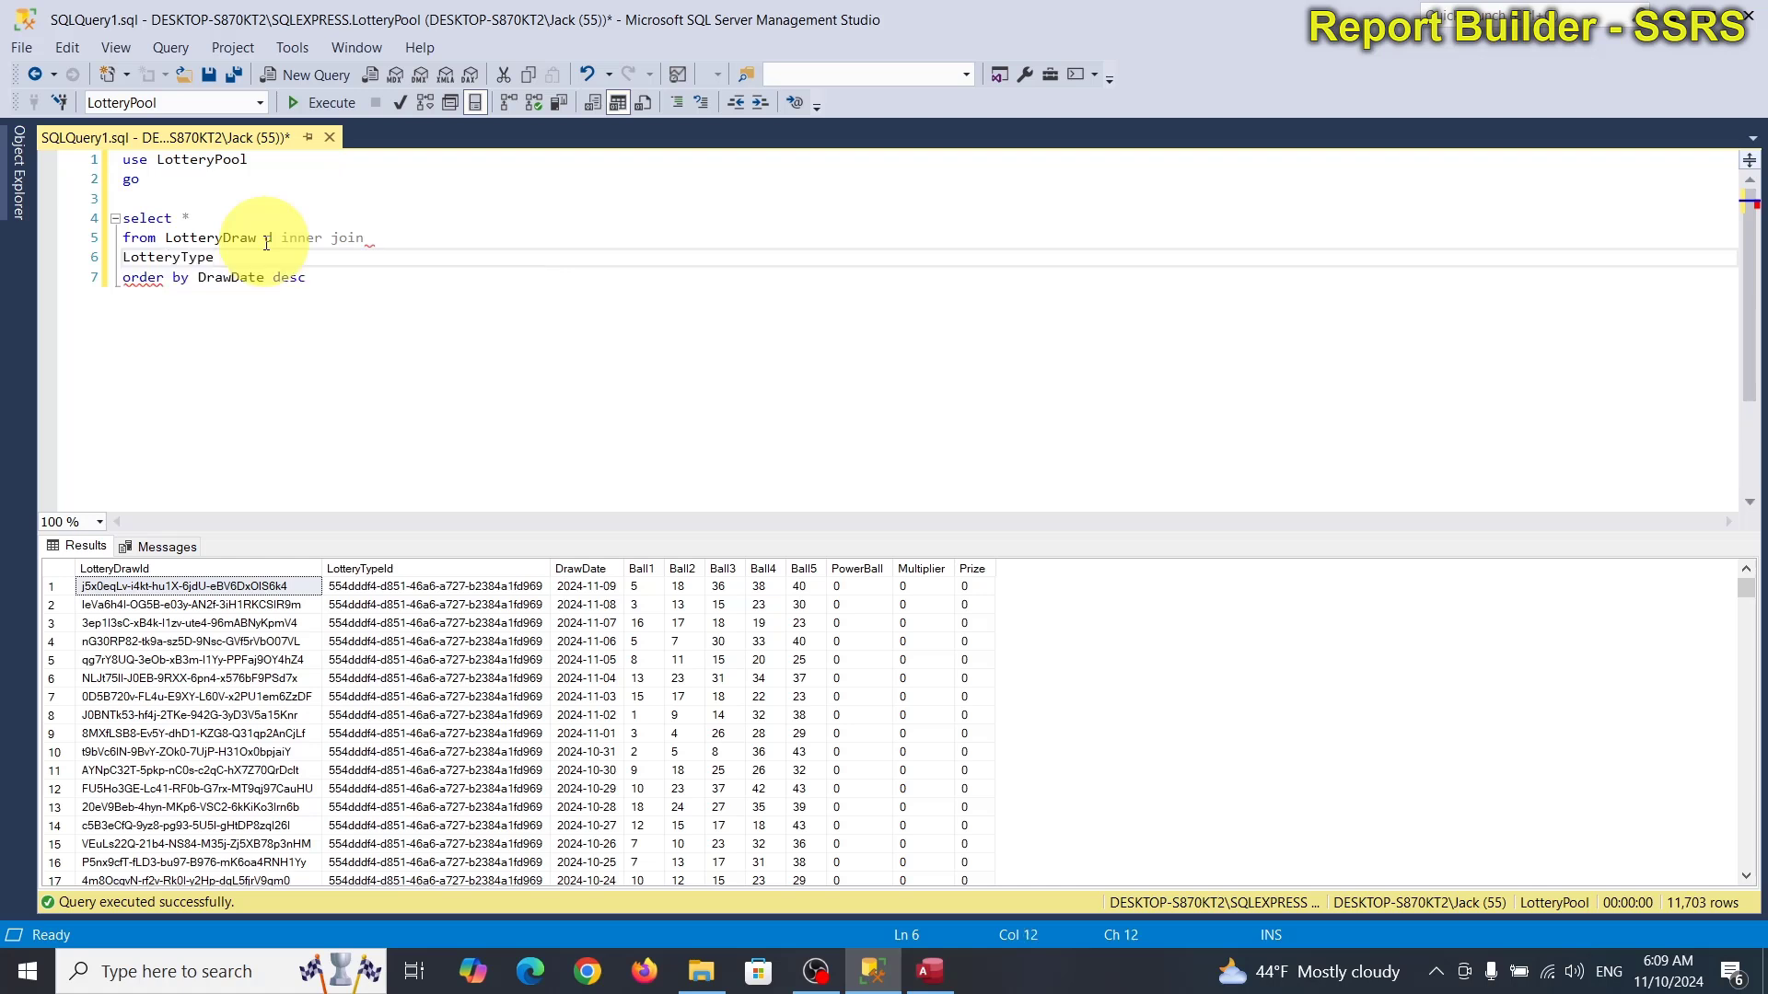
text(t on t.)
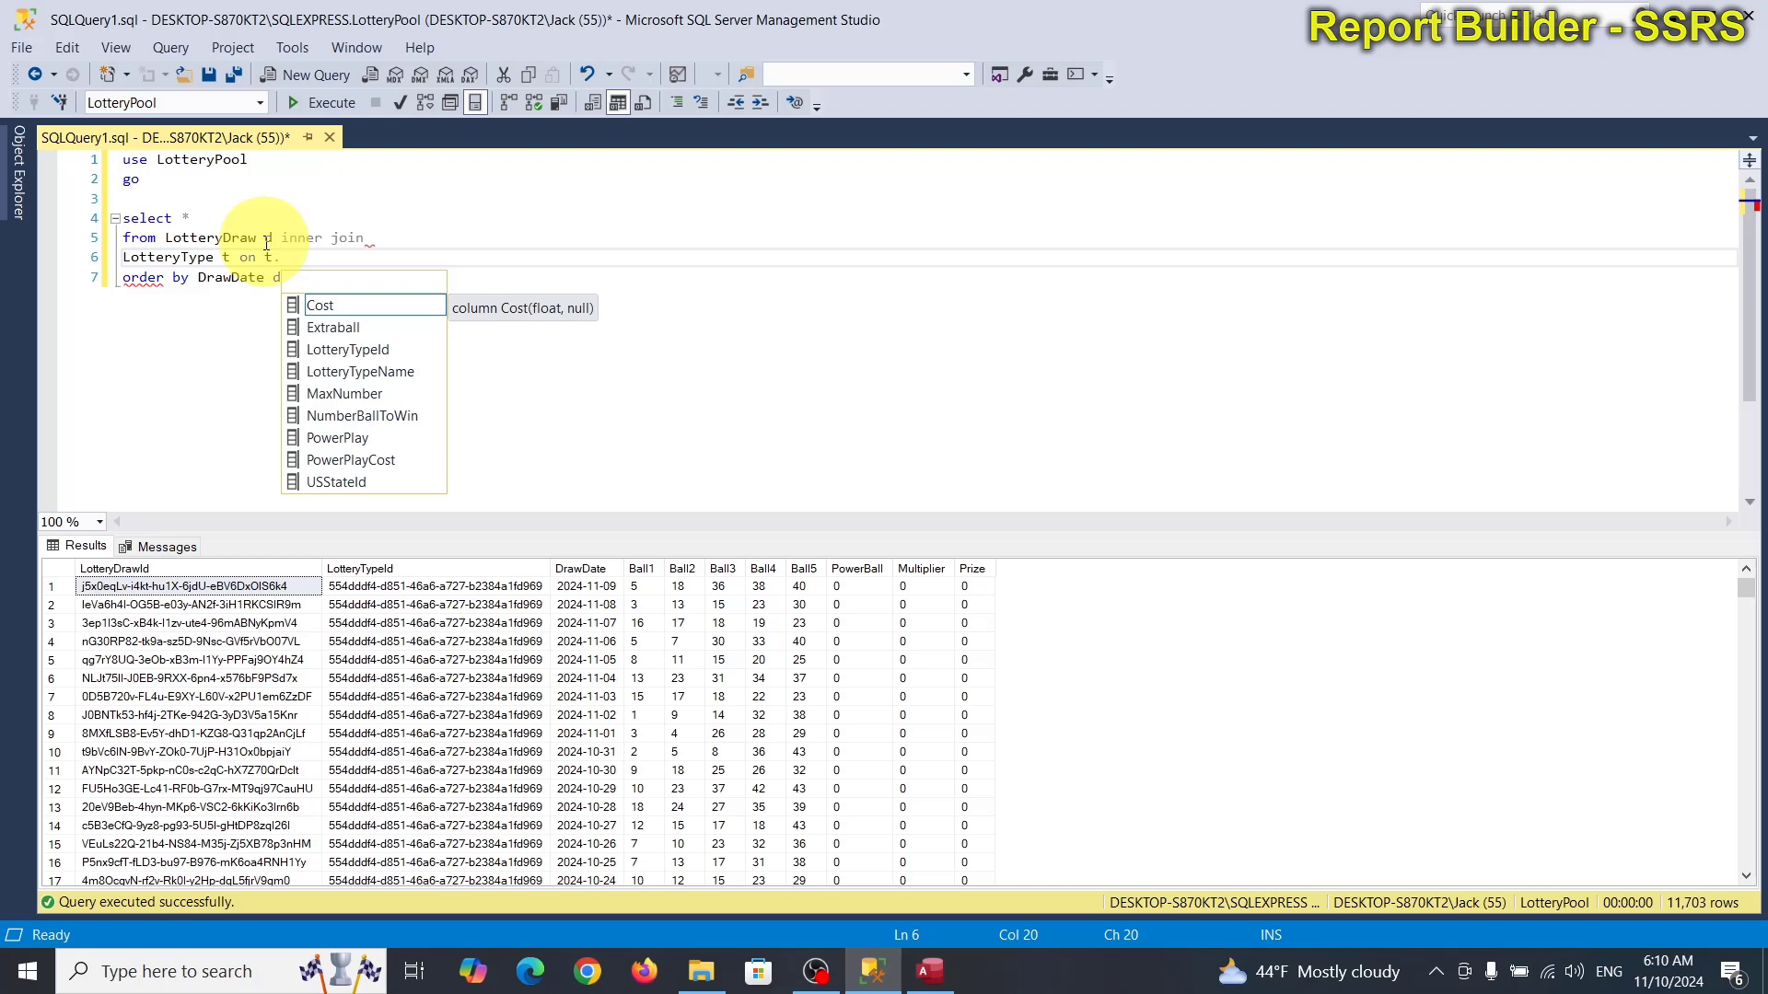
text(lo)
key(Tab)
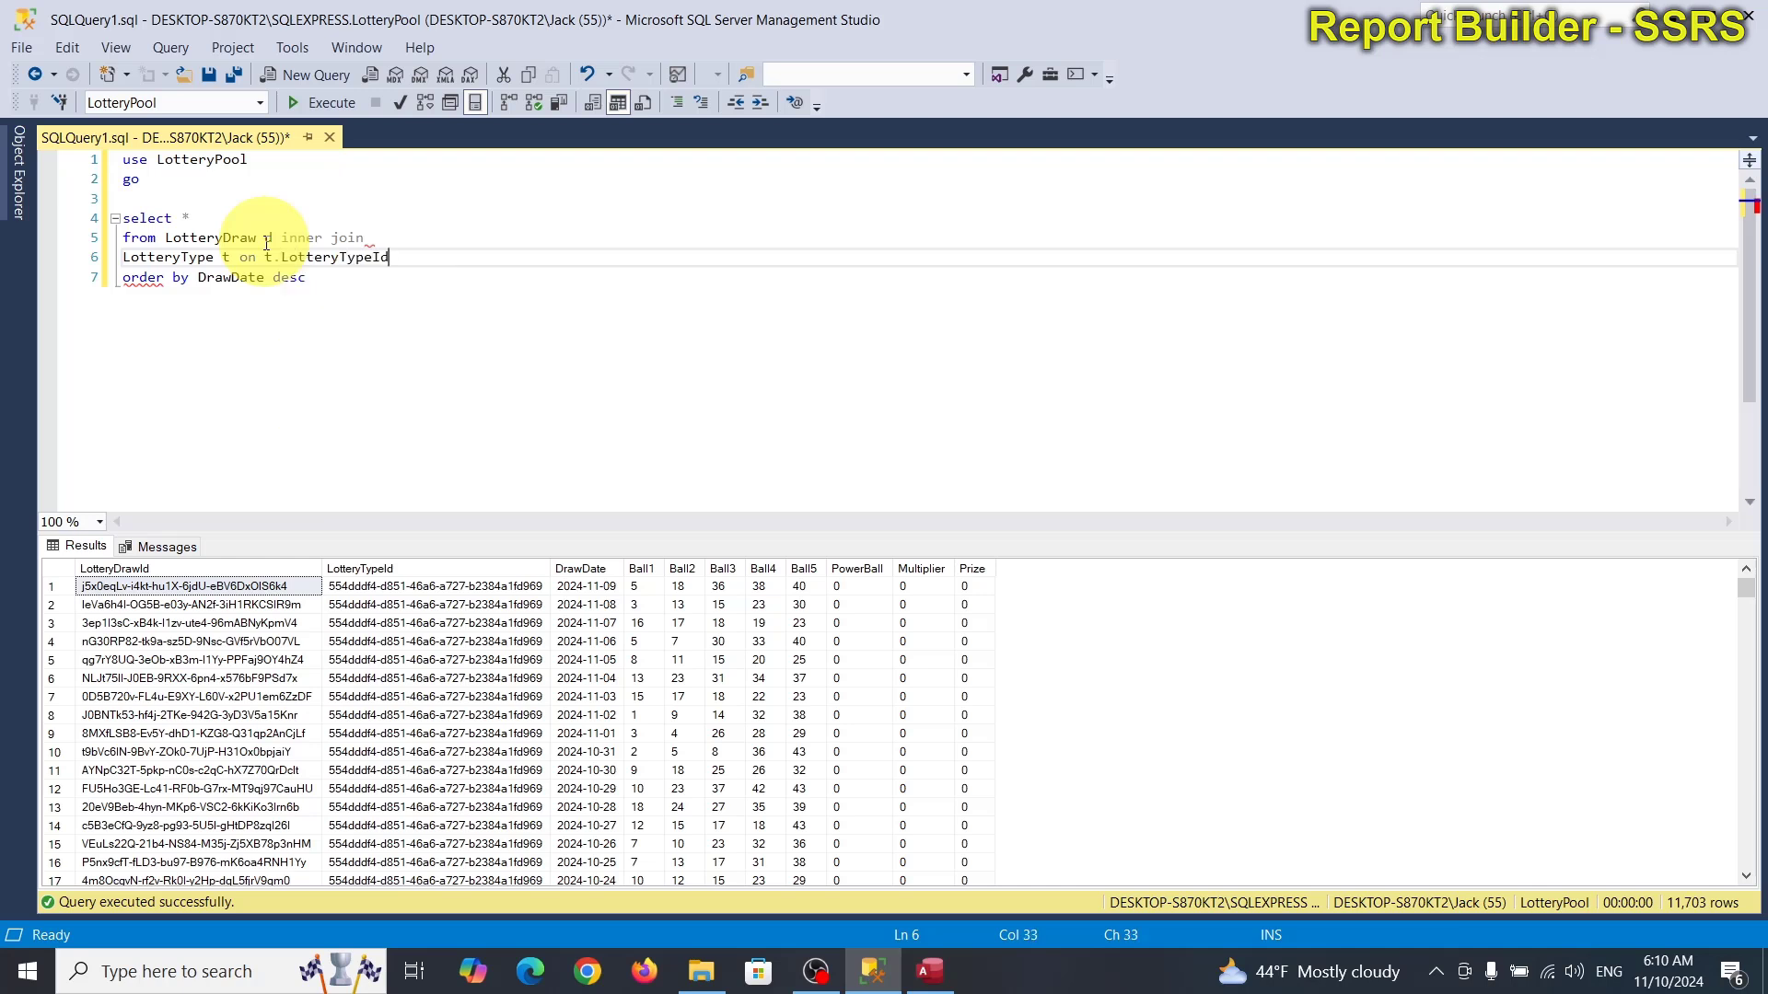
text(d.lot)
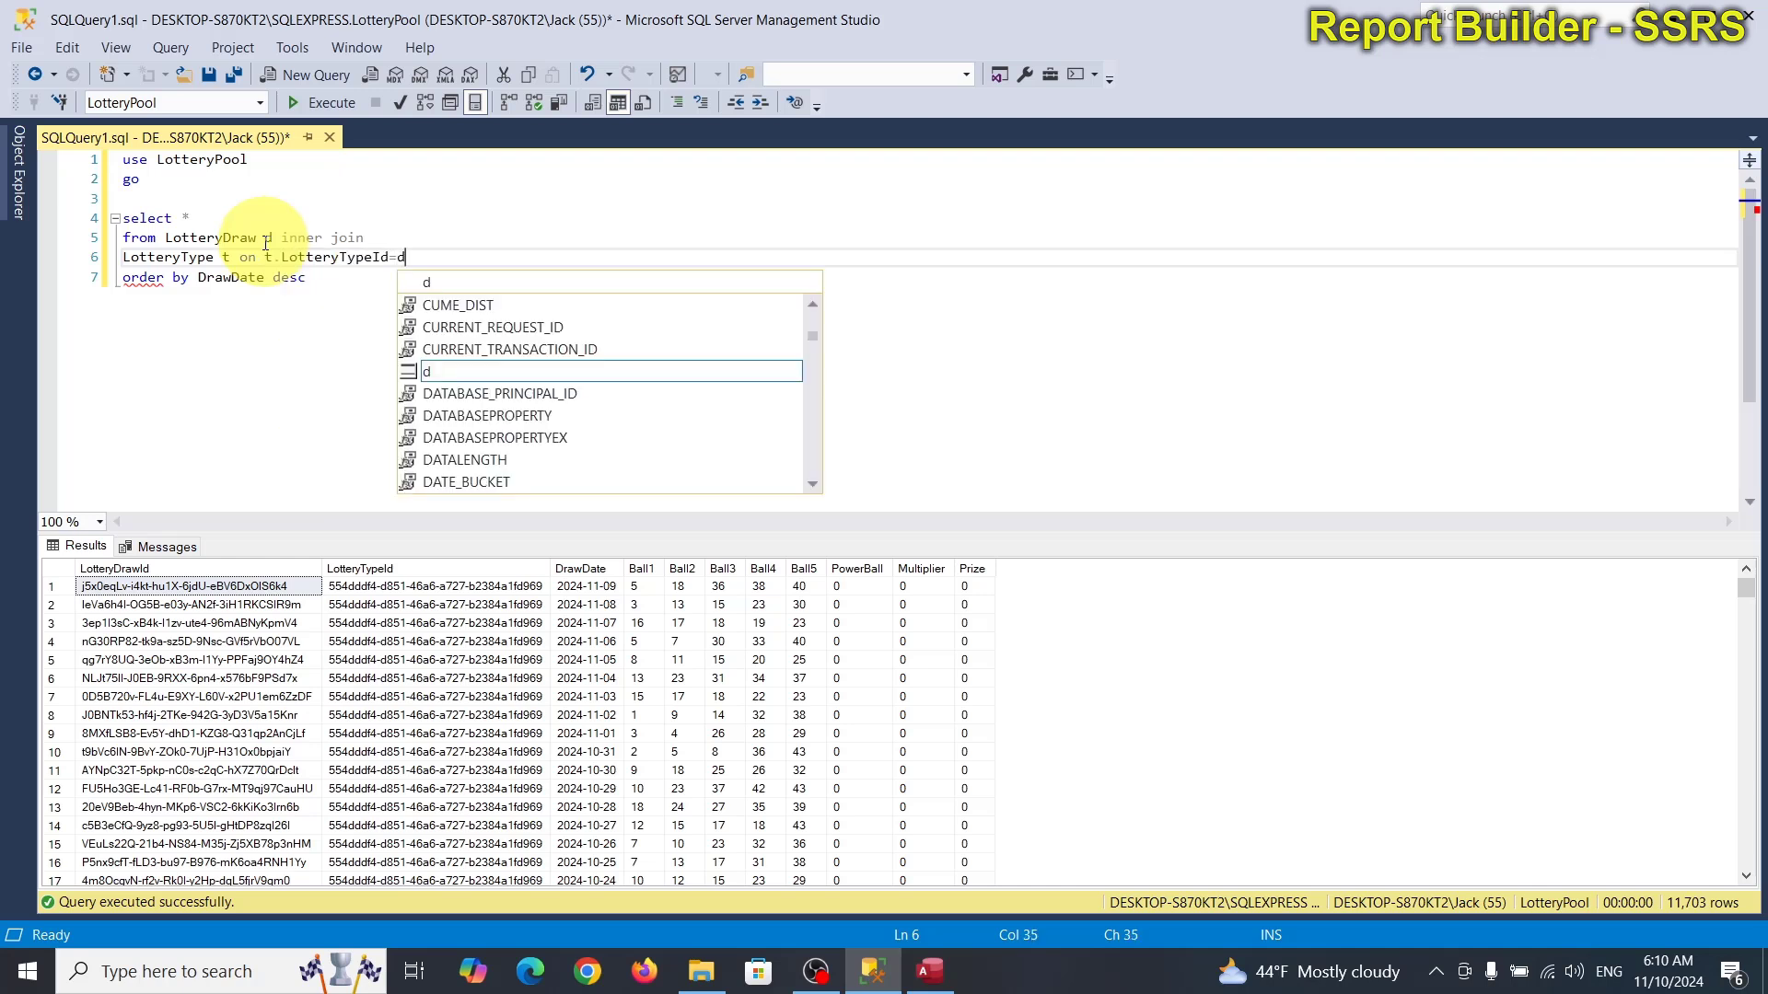
key(Down)
key(Tab)
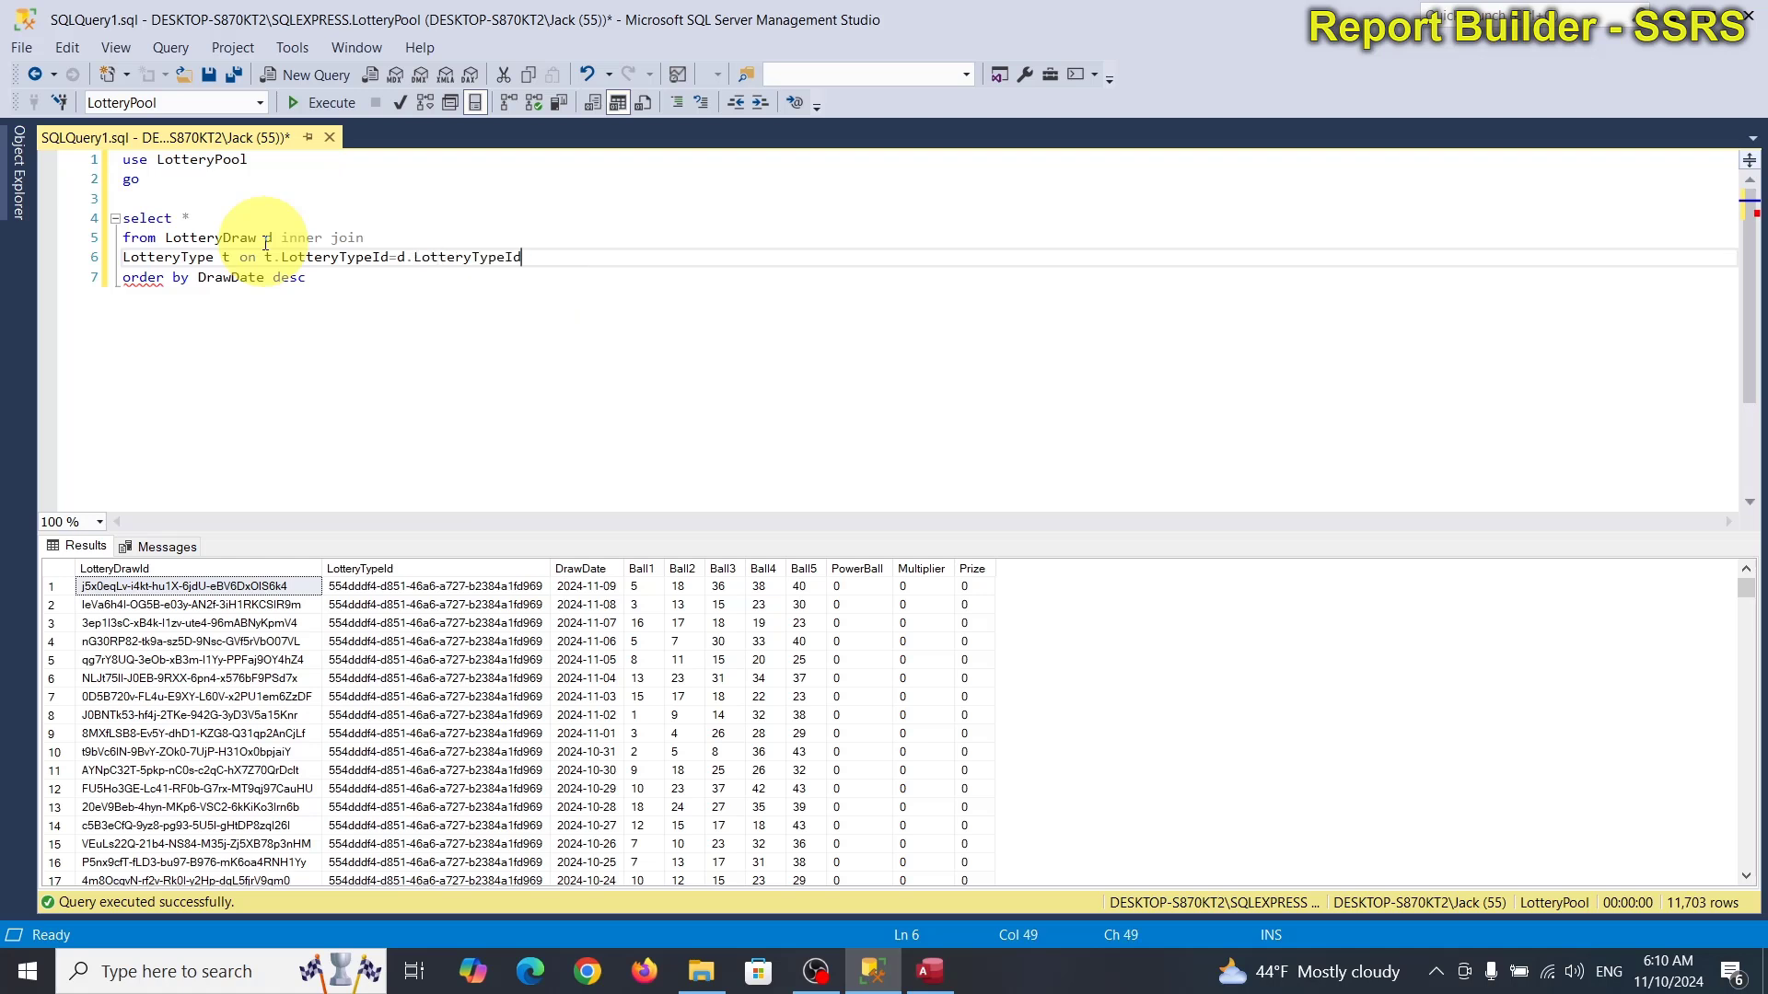
Replace the select * with t.LotteryTypeName followed by a d. draw column.
double_click(188, 218)
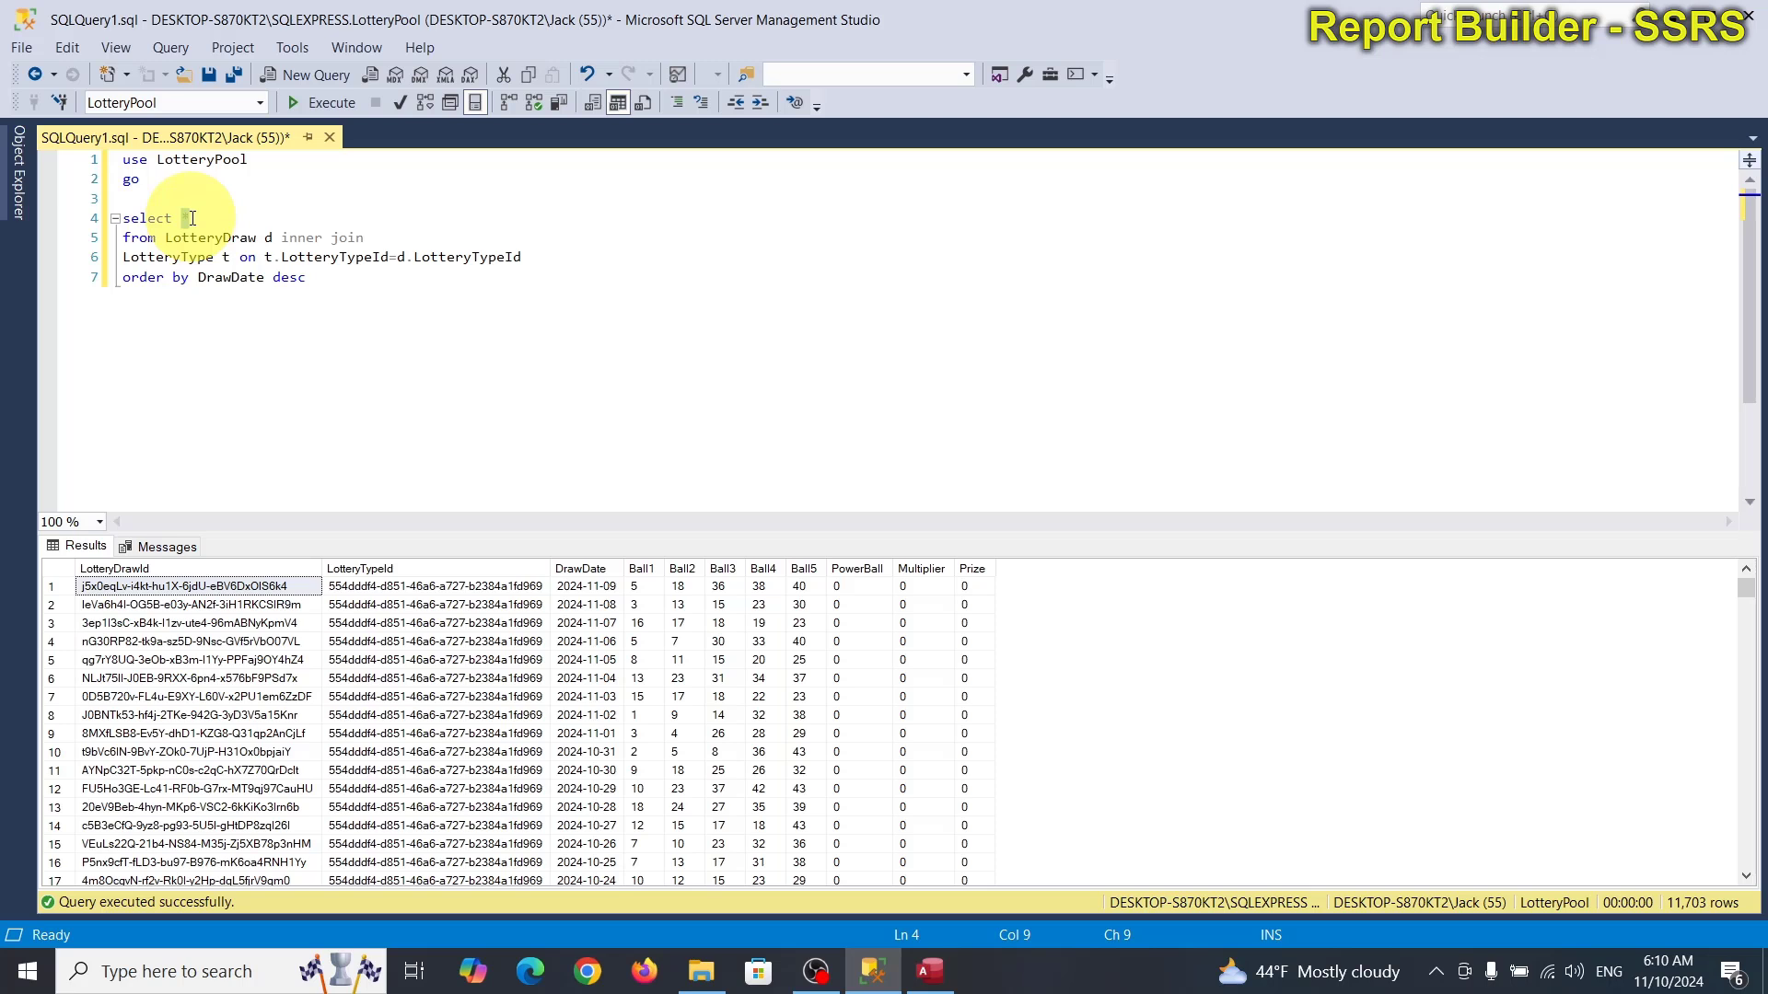
text(d)
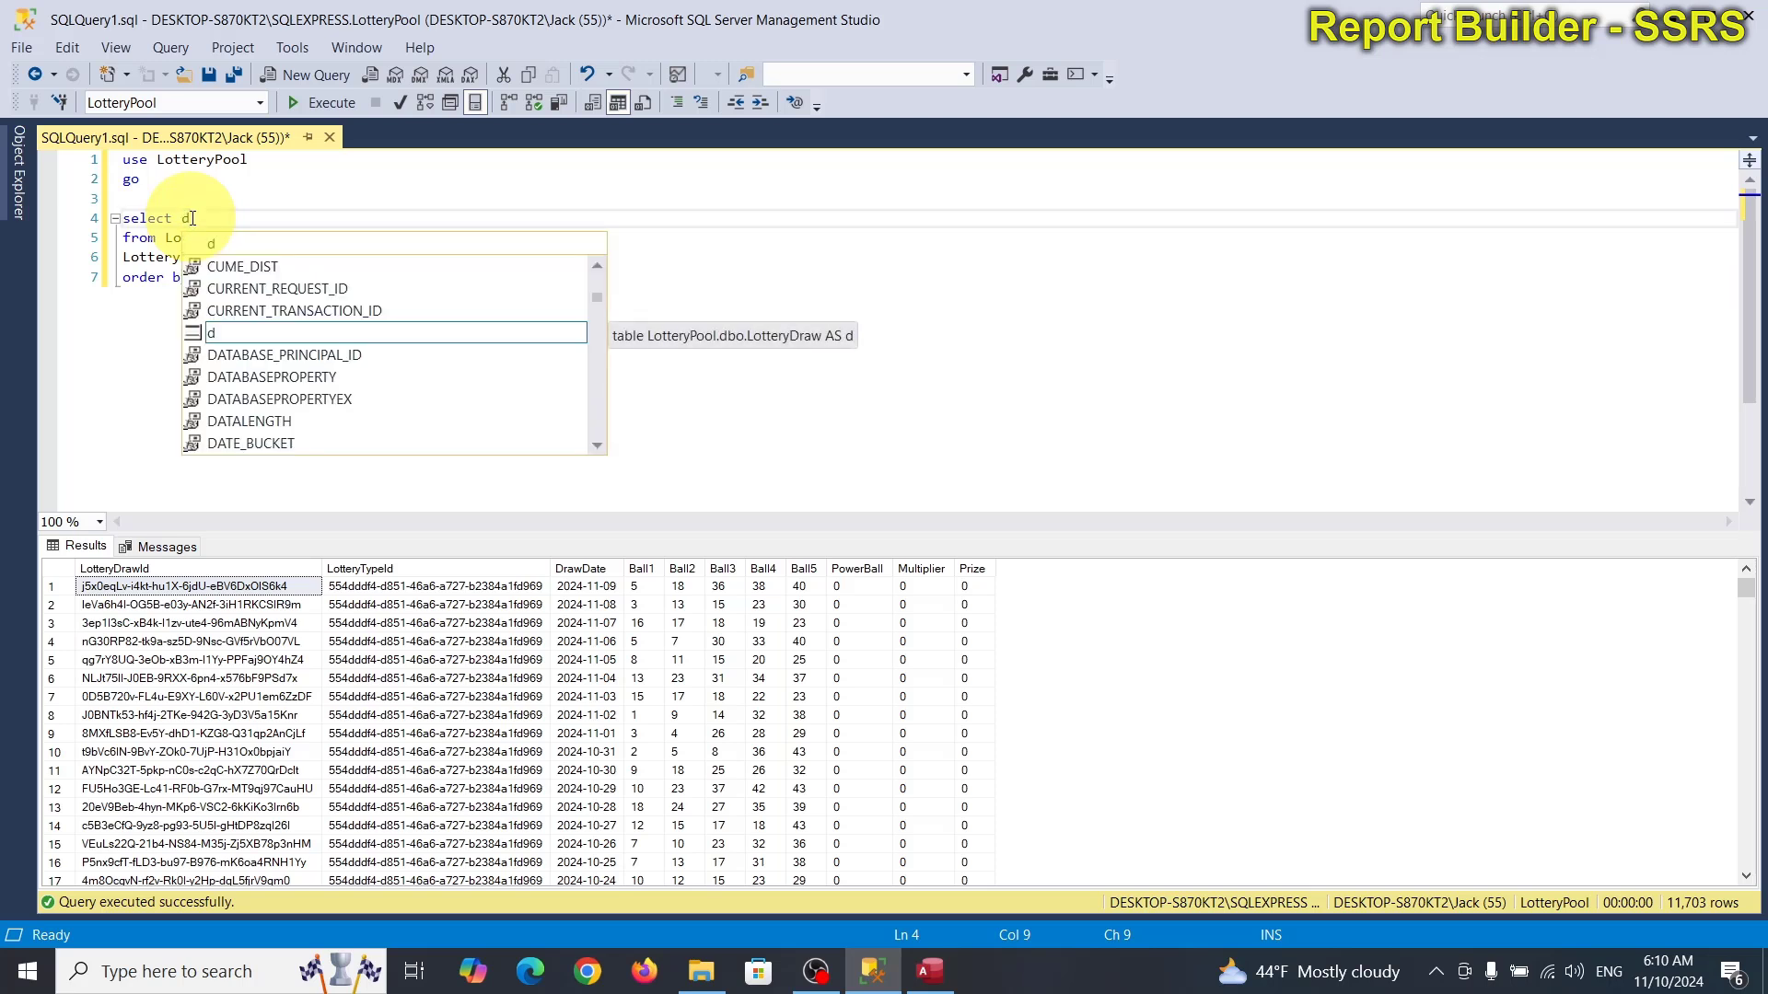
key(BackSpace)
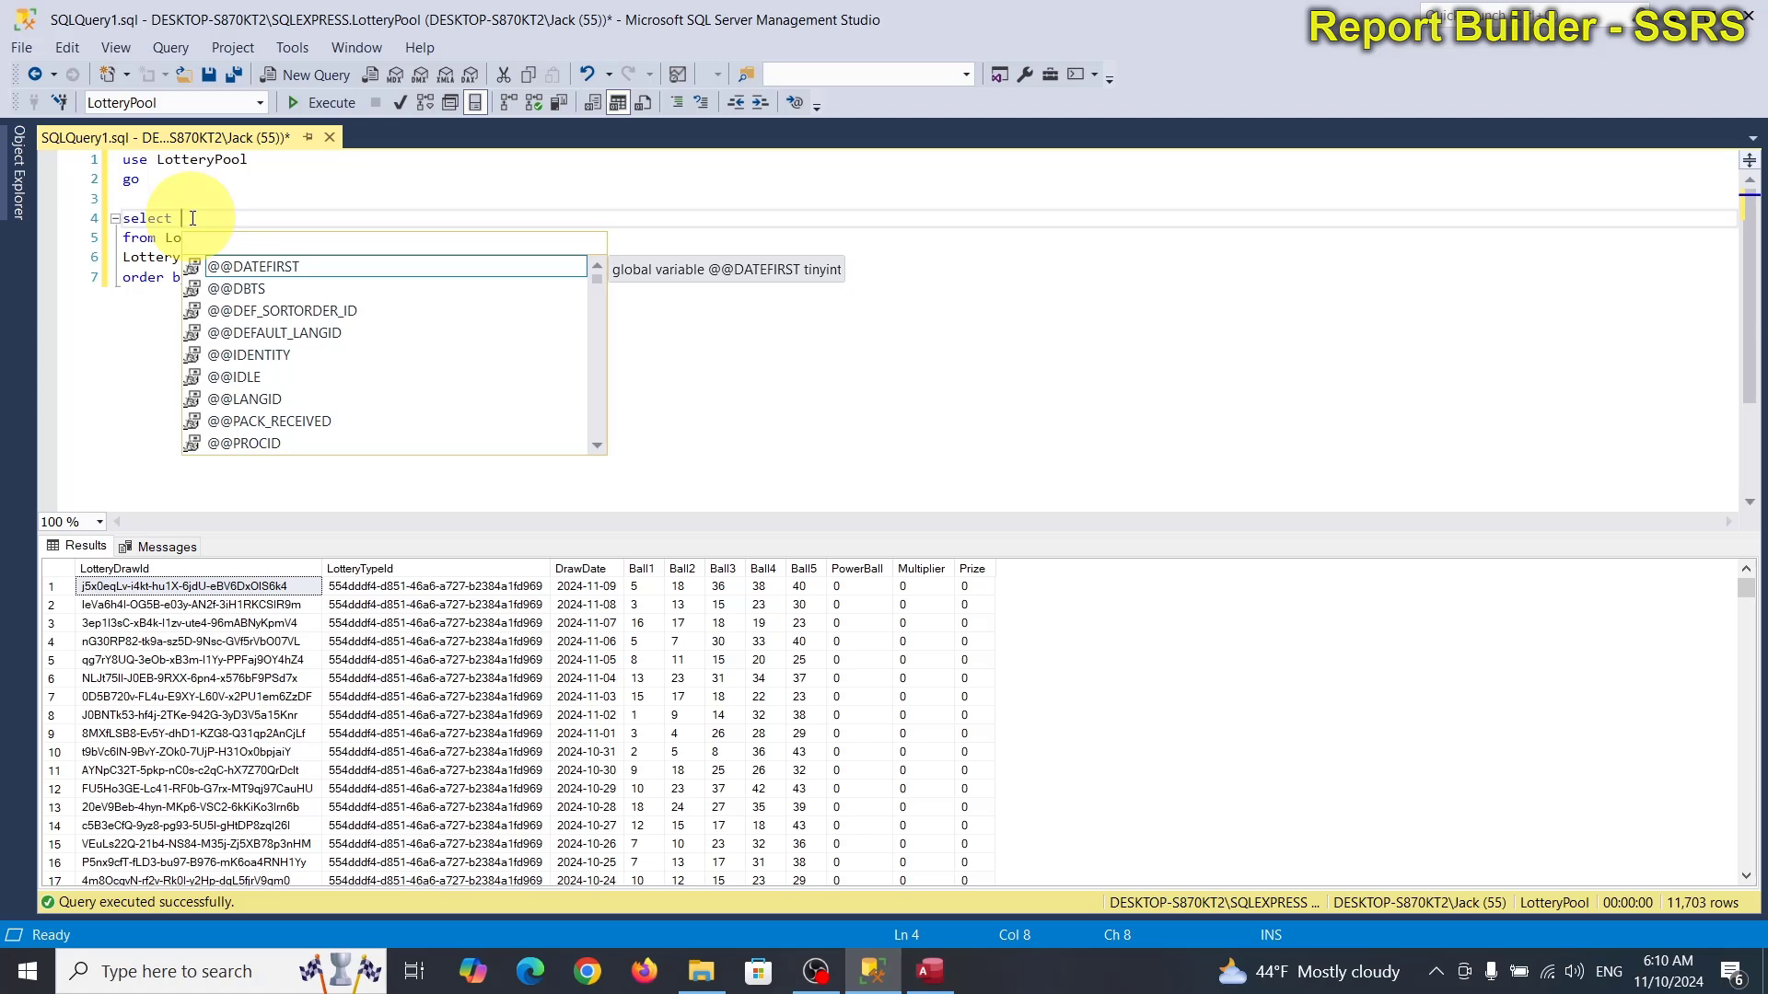
text(d.)
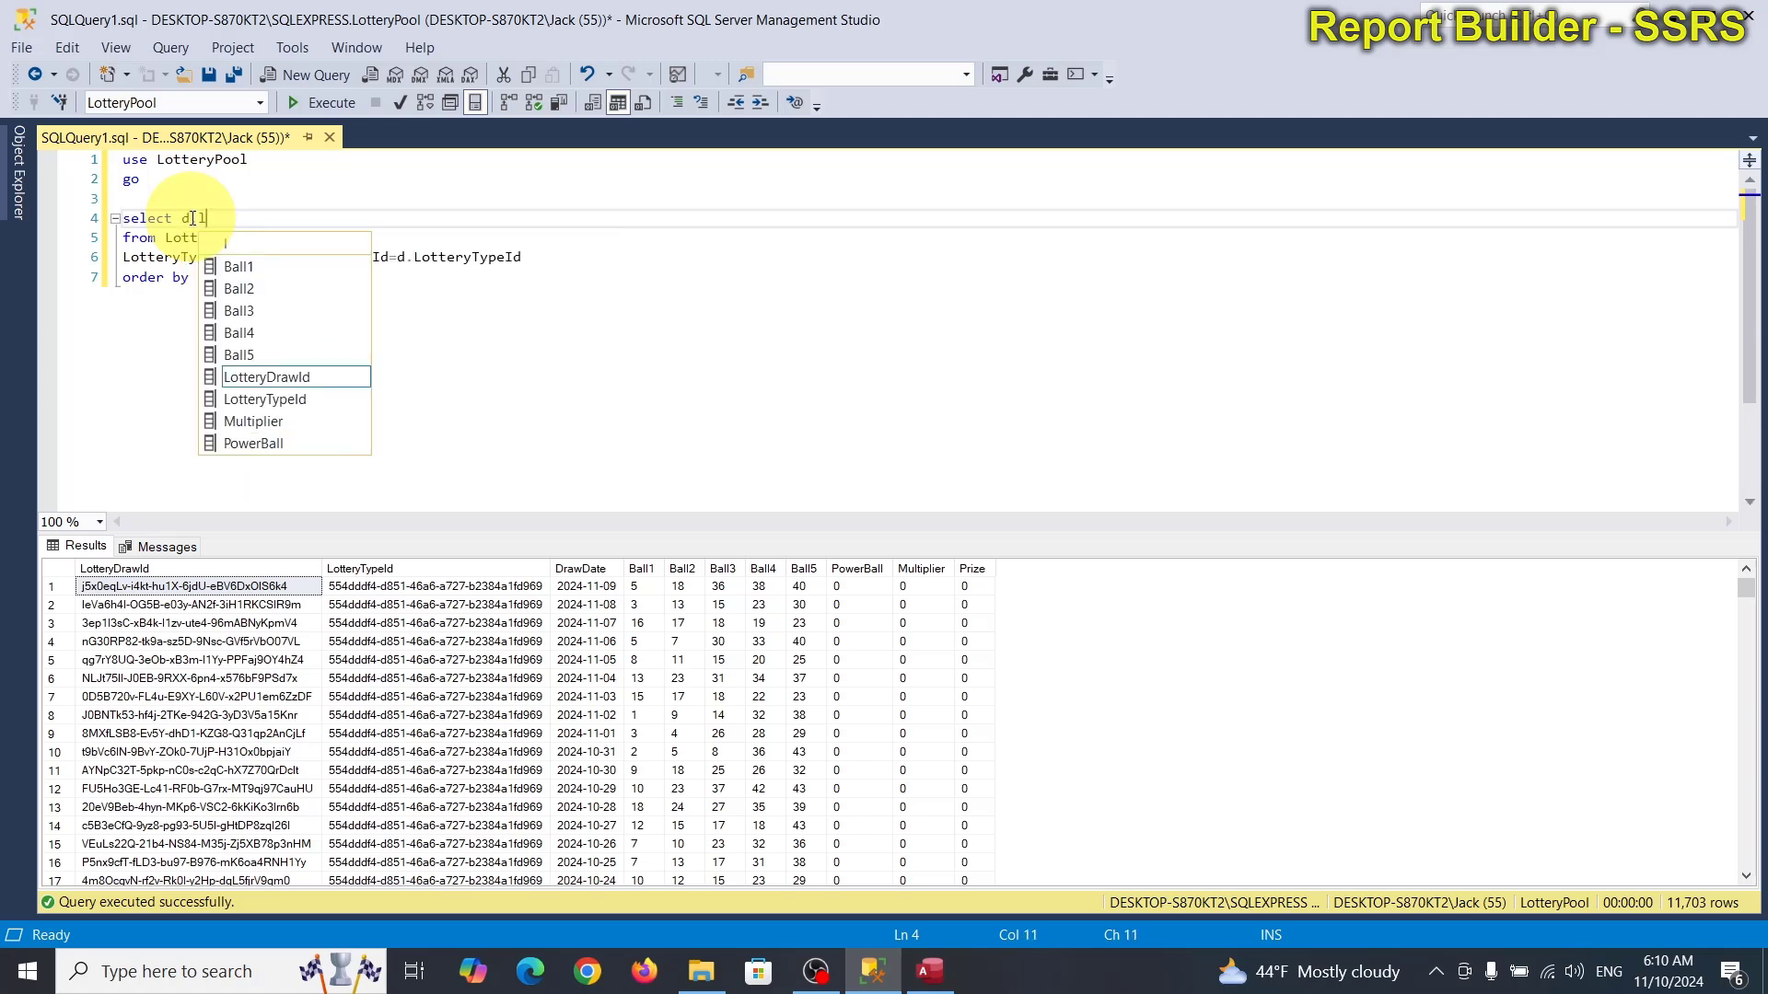
text(DrawDate)
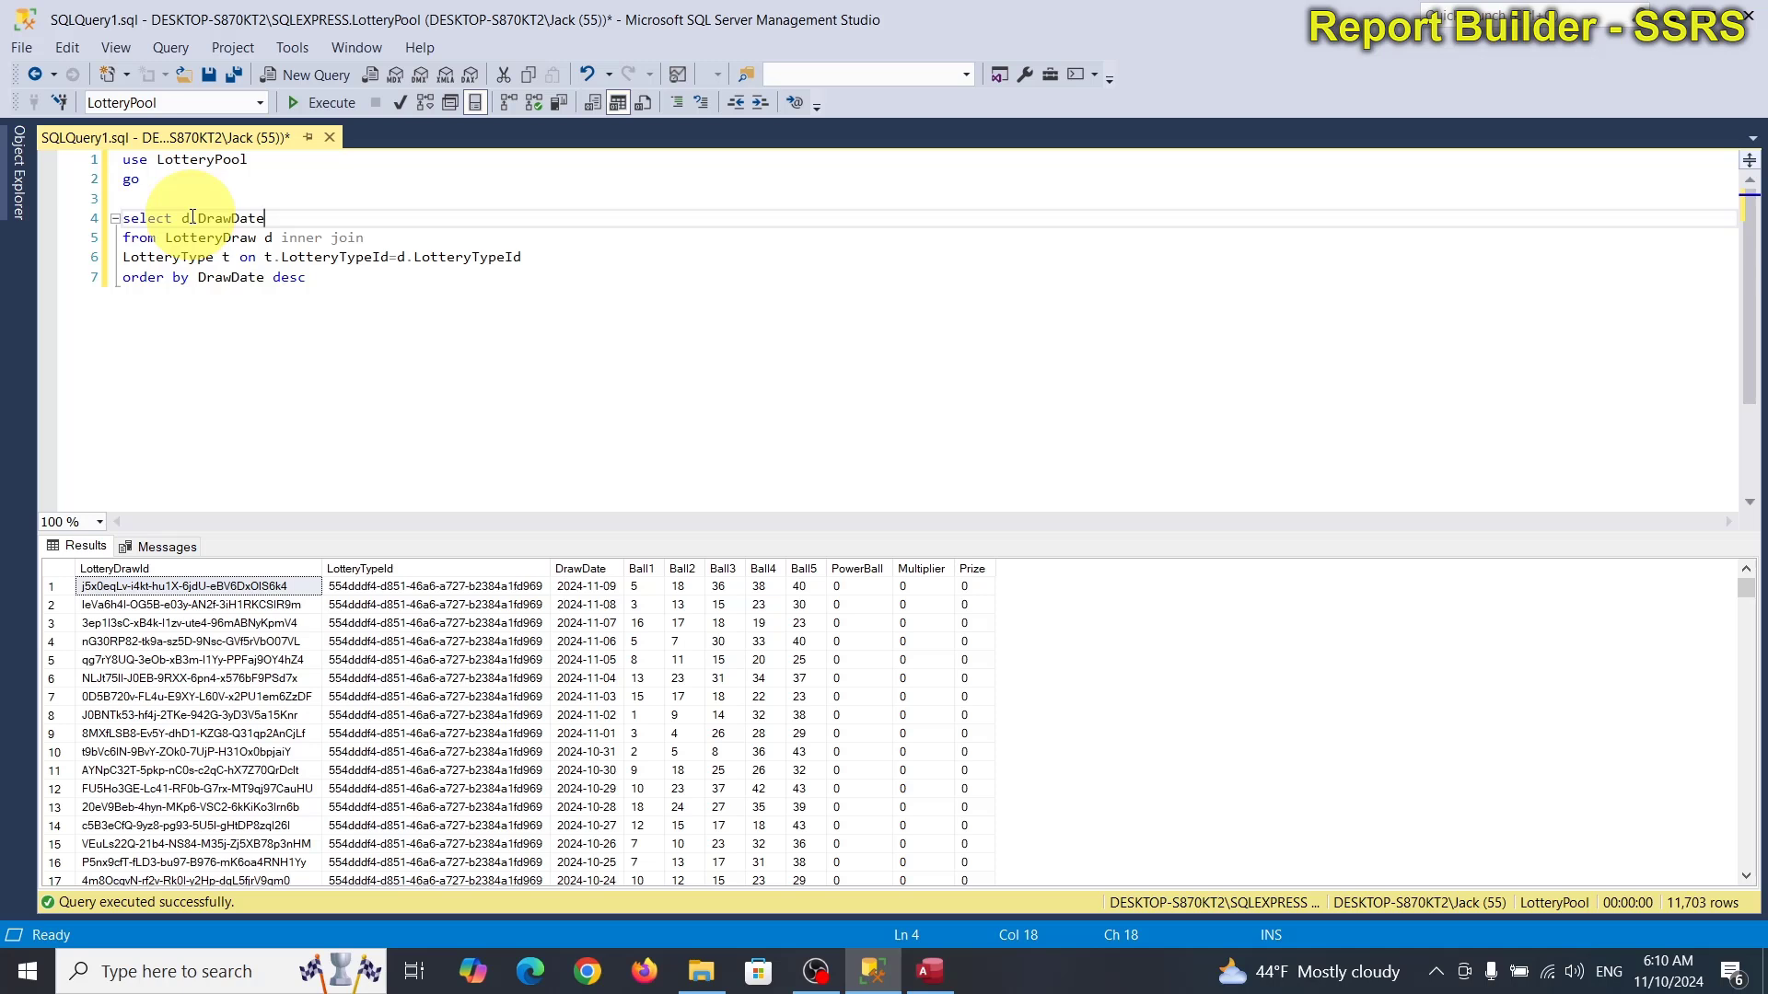
text(,)
key(BackSpace)
click(192, 217)
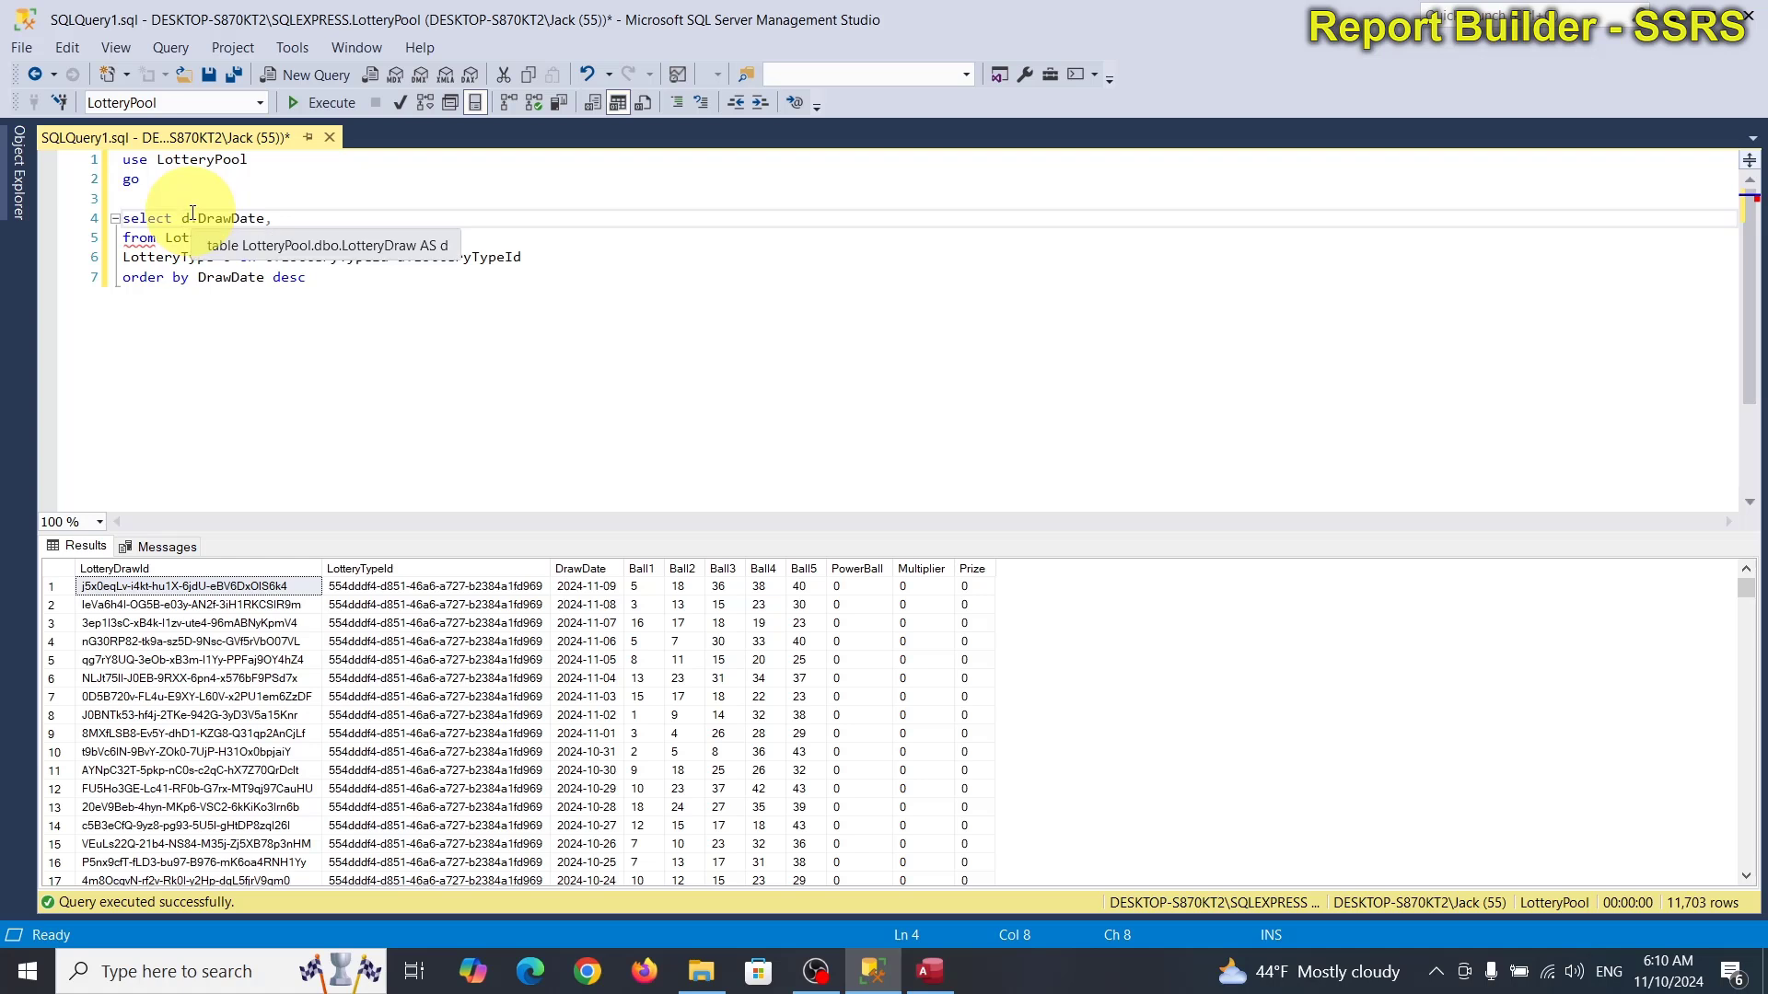
text(t.*)
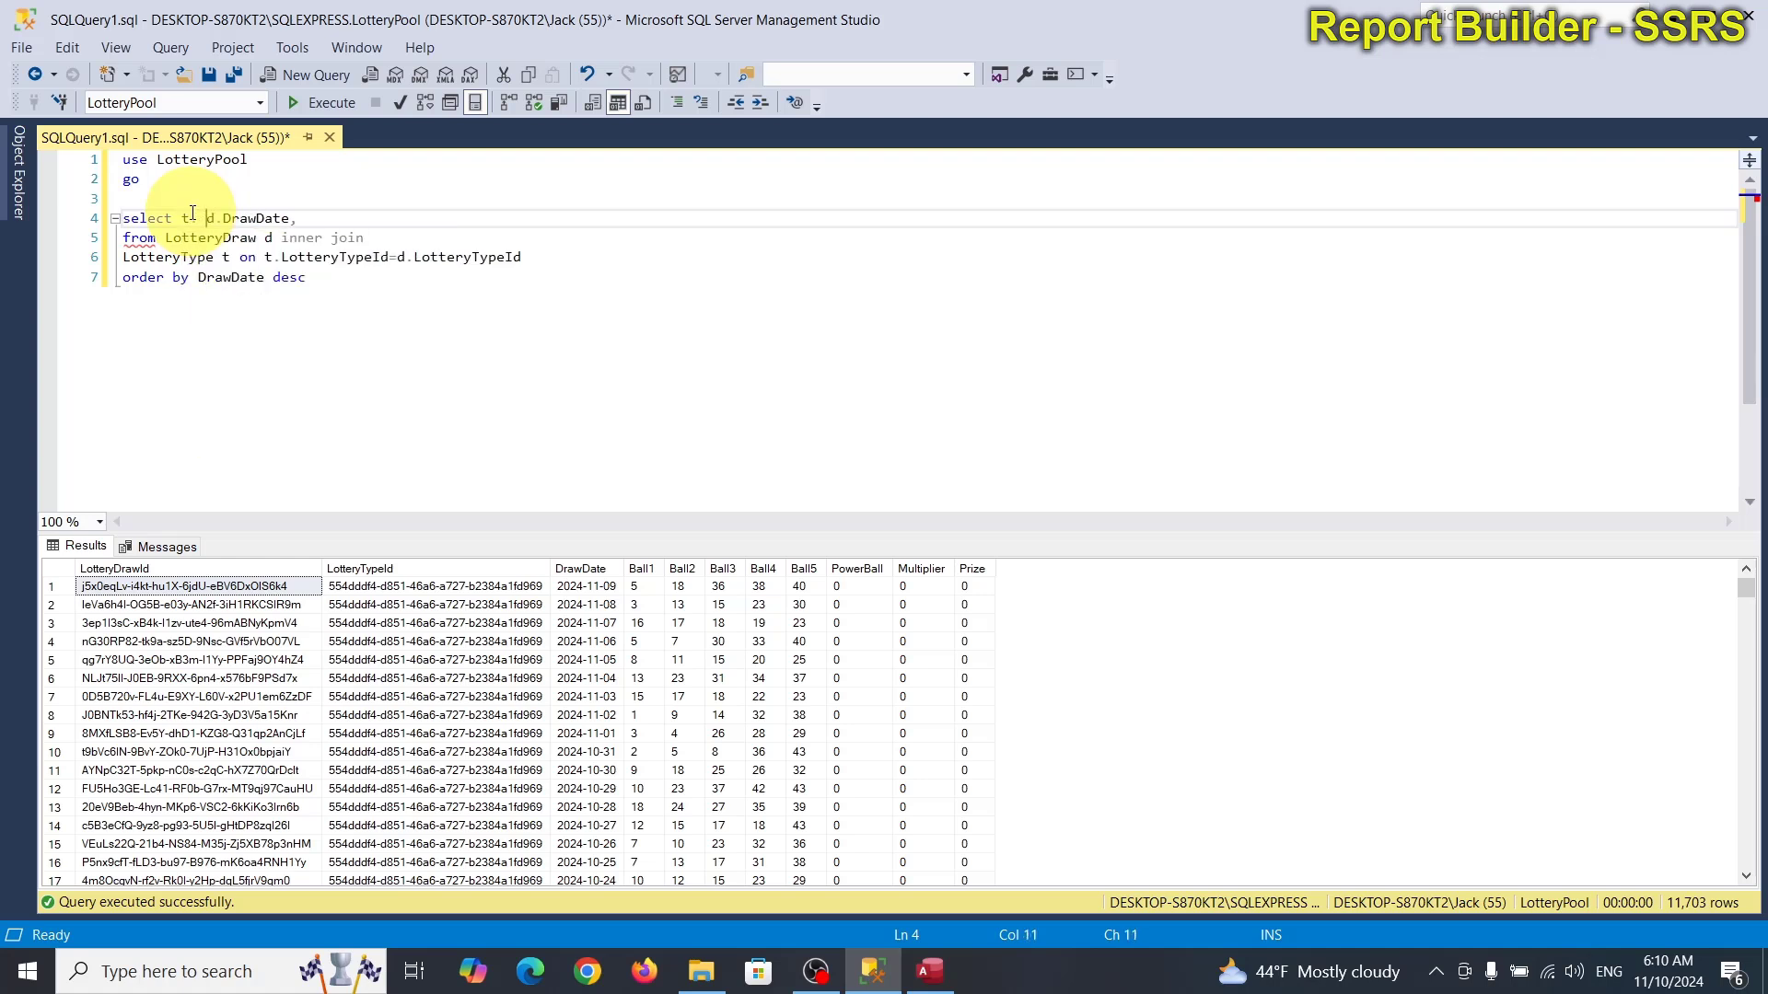
key(Left)
key(ctrl+space)
text(L)
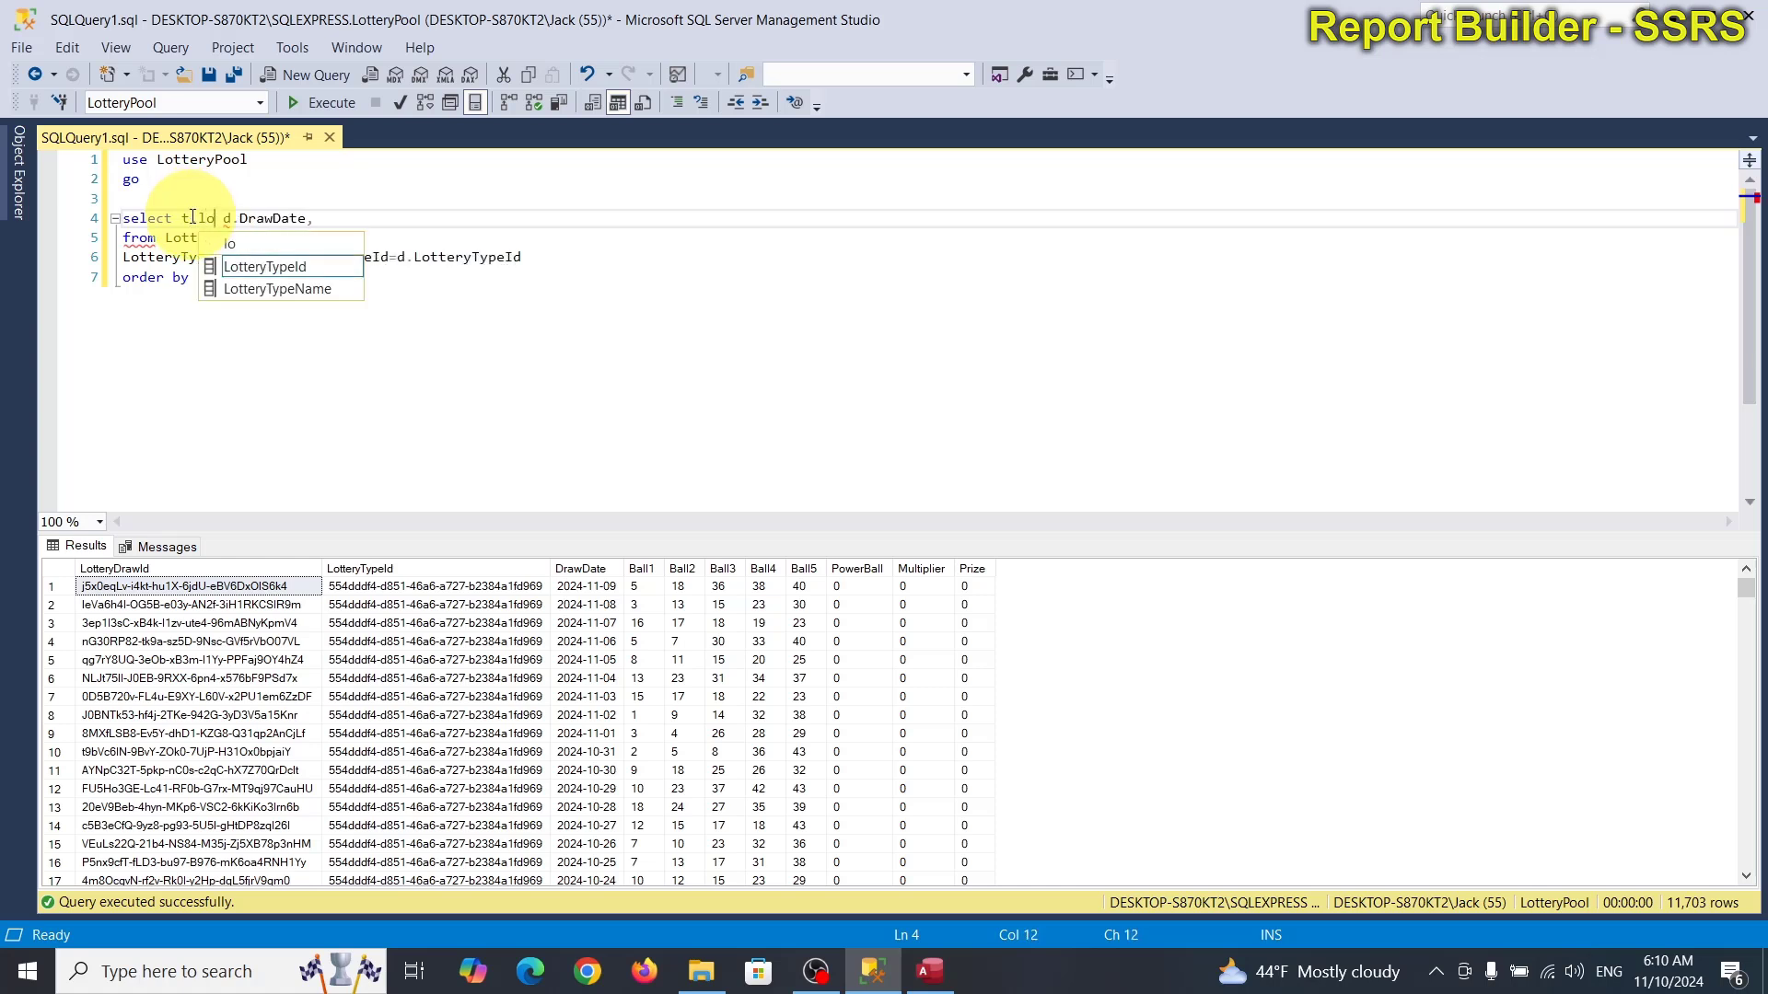
key(Down)
text(,)
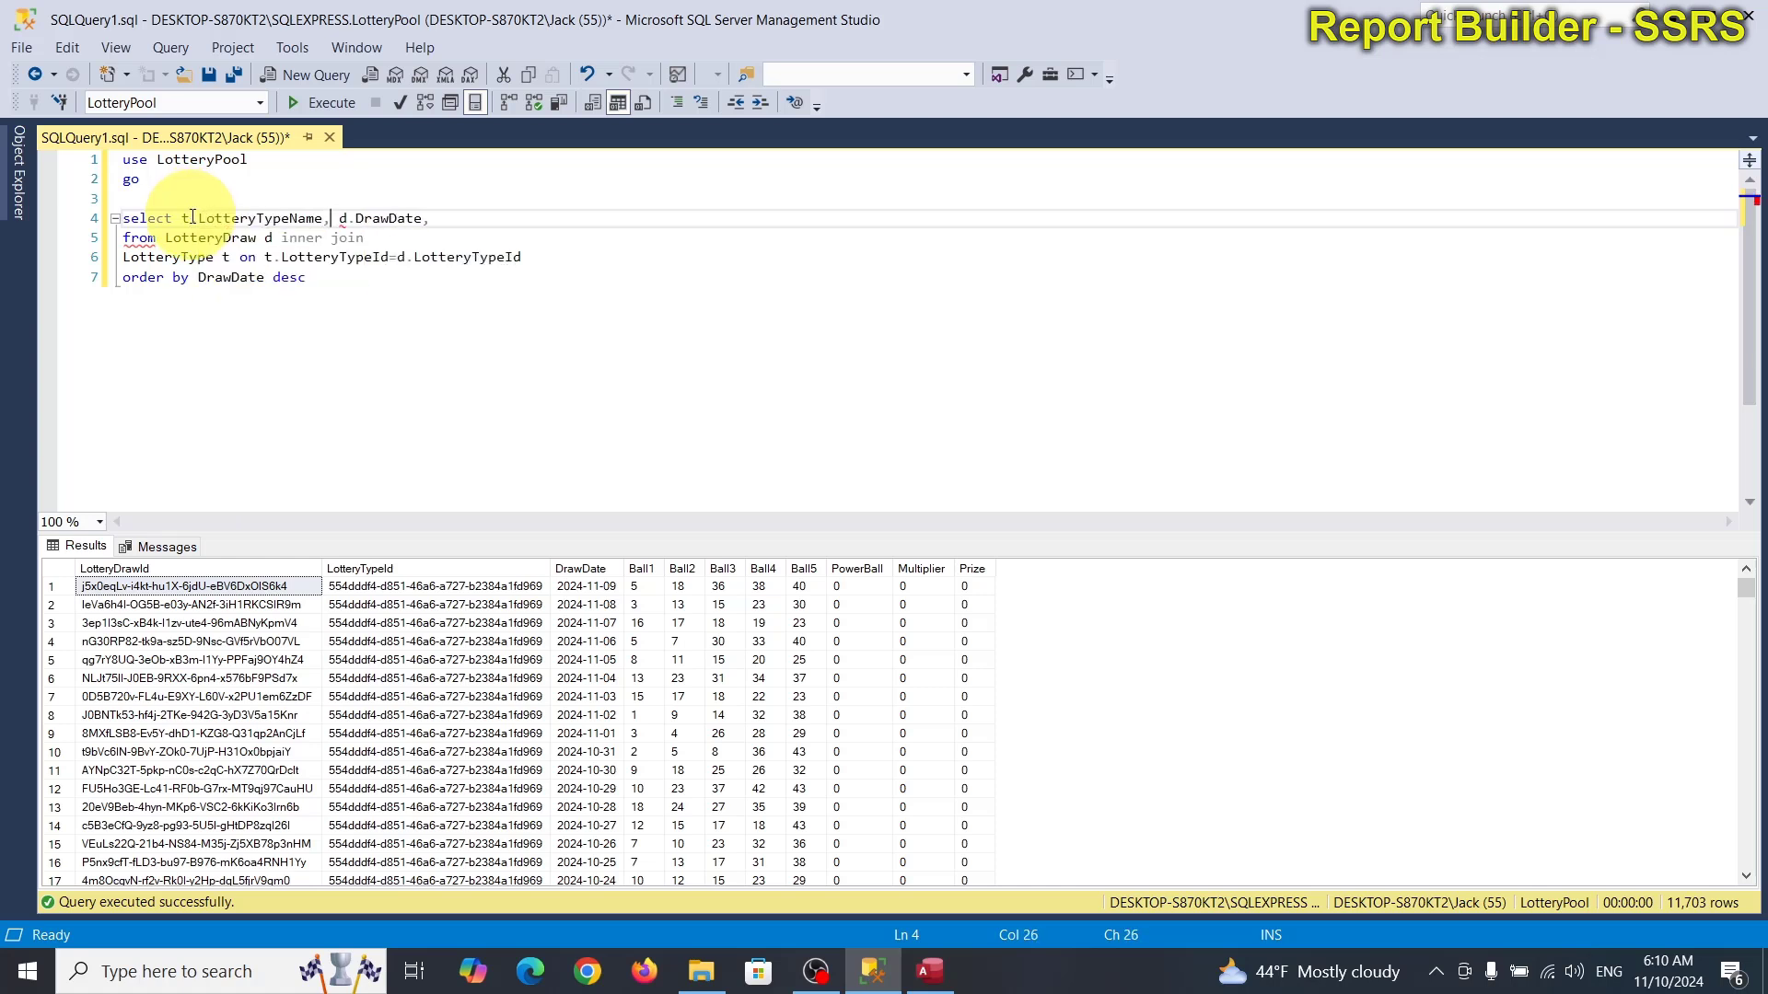
click(448, 221)
key(BackSpace)
key(BackSpace)
key(BackSpace)
key(BackSpace)
key(BackSpace)
key(BackSpace)
key(BackSpace)
key(BackSpace)
key(BackSpace)
key(BackSpace)
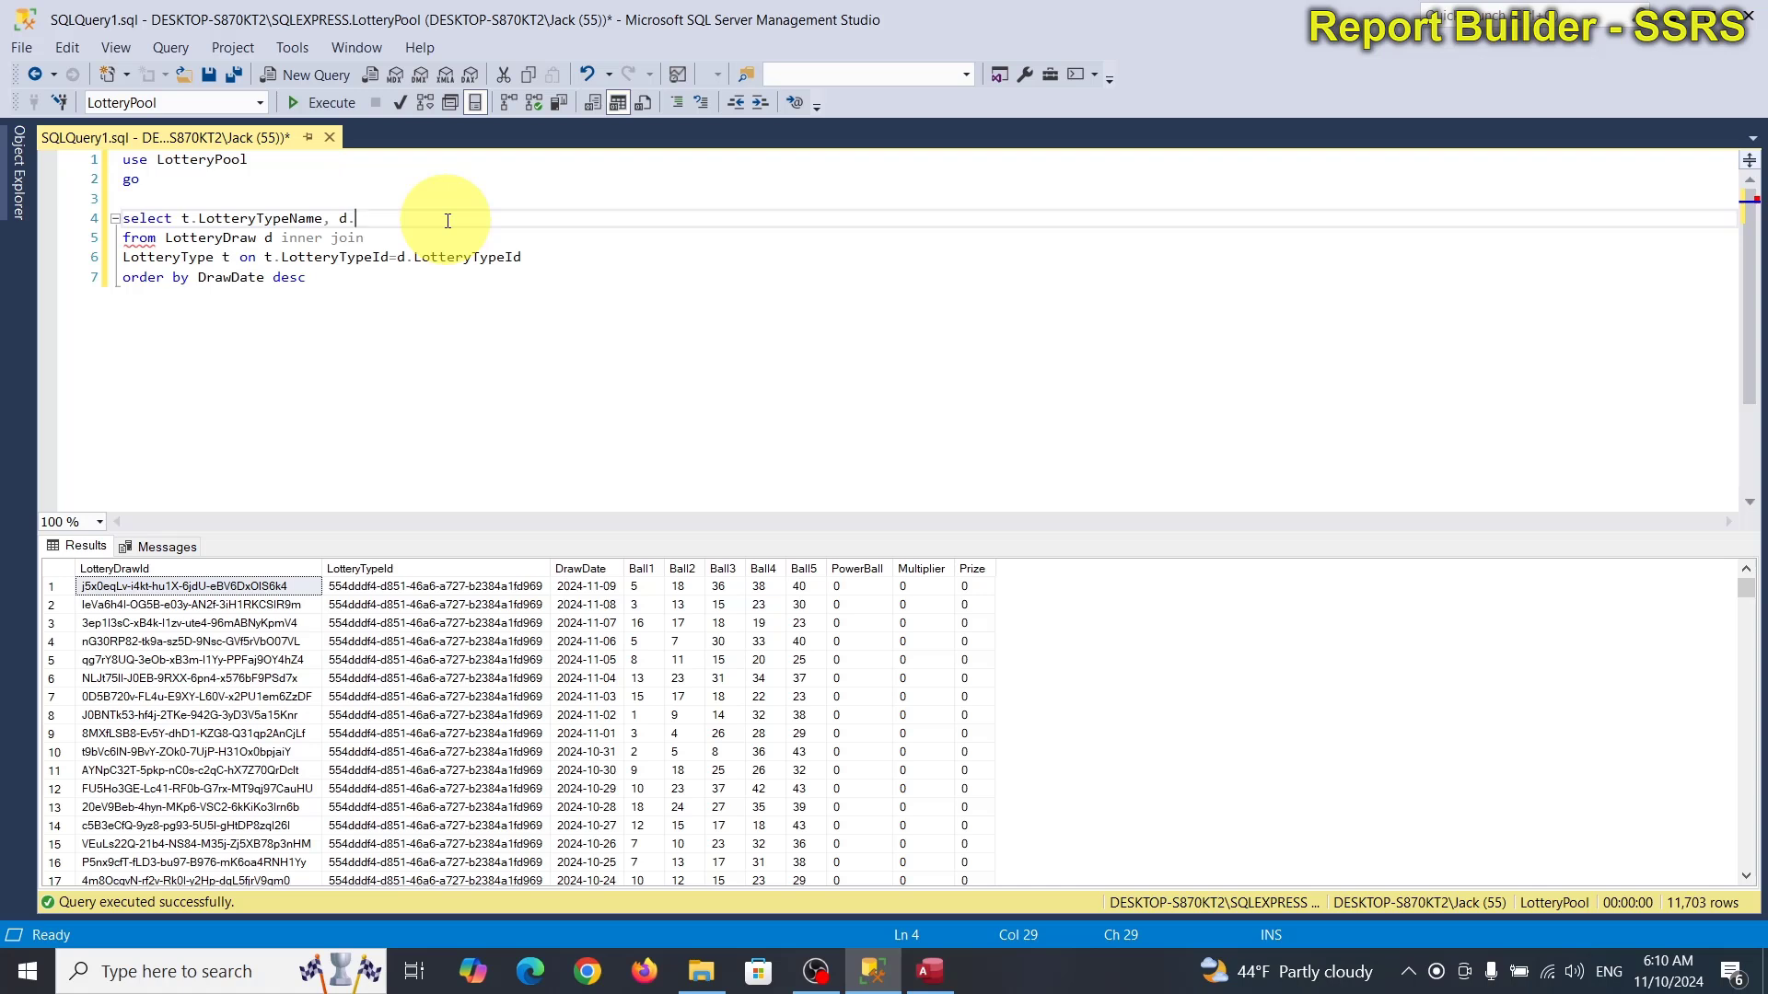
Add d.DrawDate, d.Ball1–d.Ball5, d.PowerBall, d.Multiplier and d.Prize to the select list.
text(.DrawDate,)
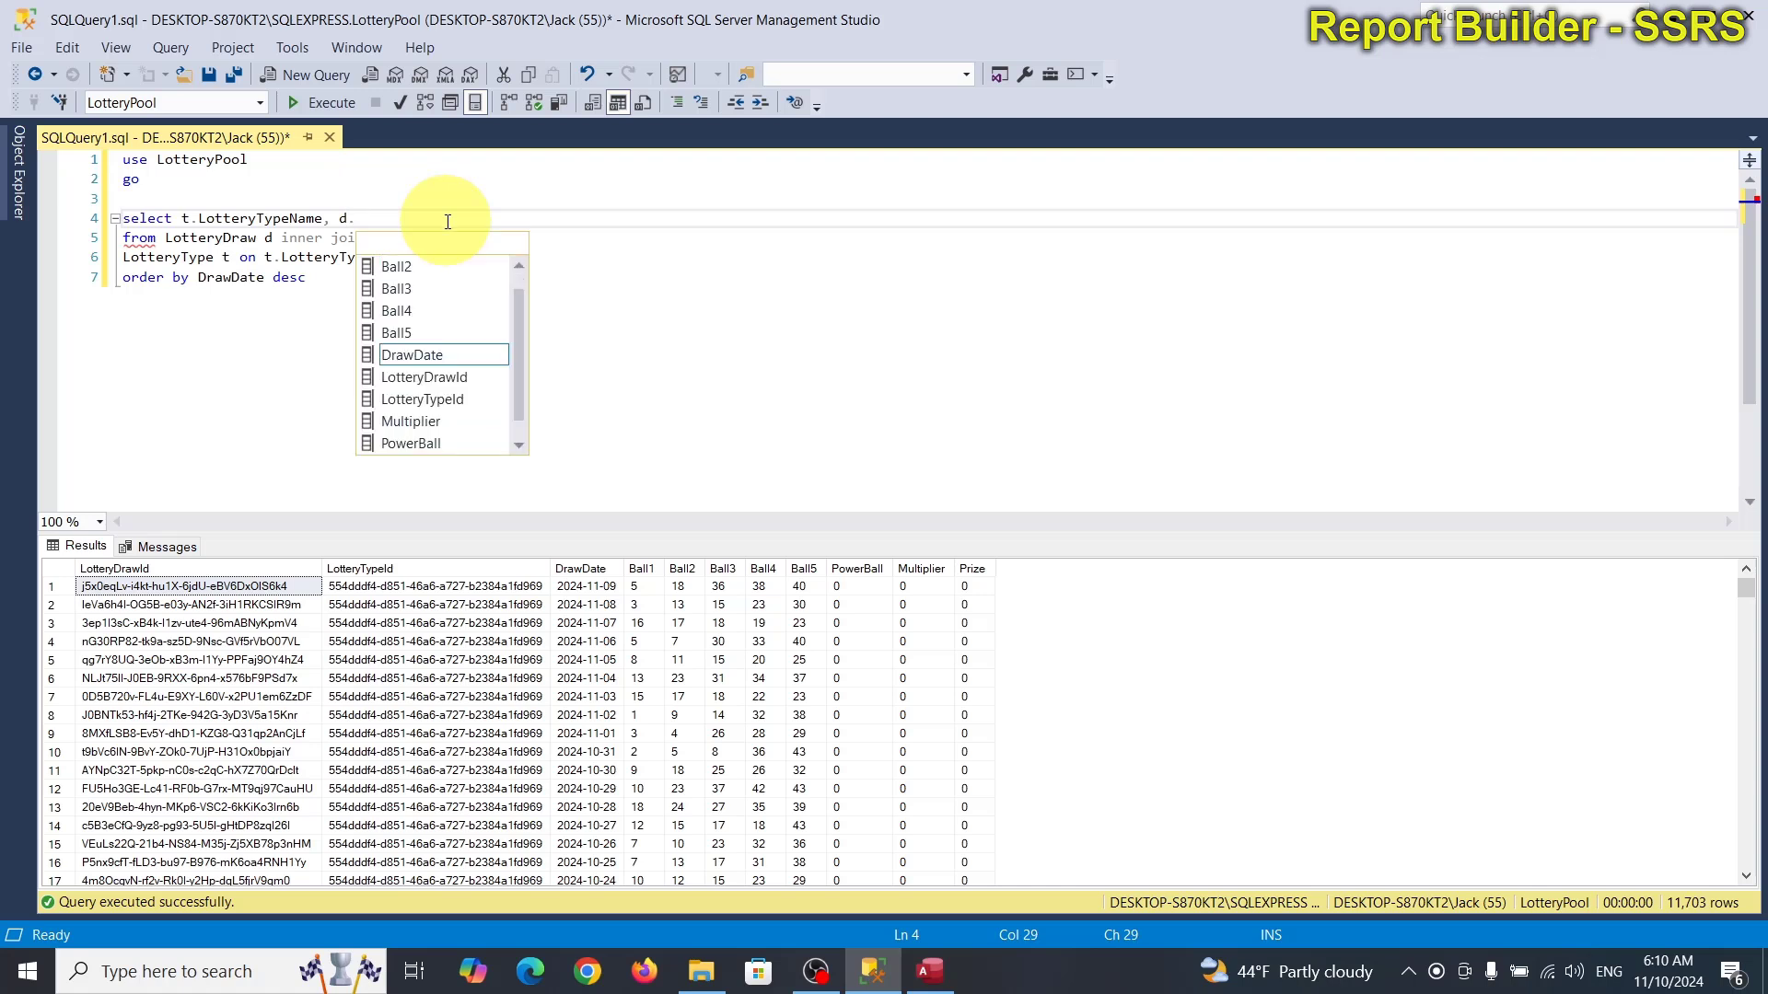
text( d.)
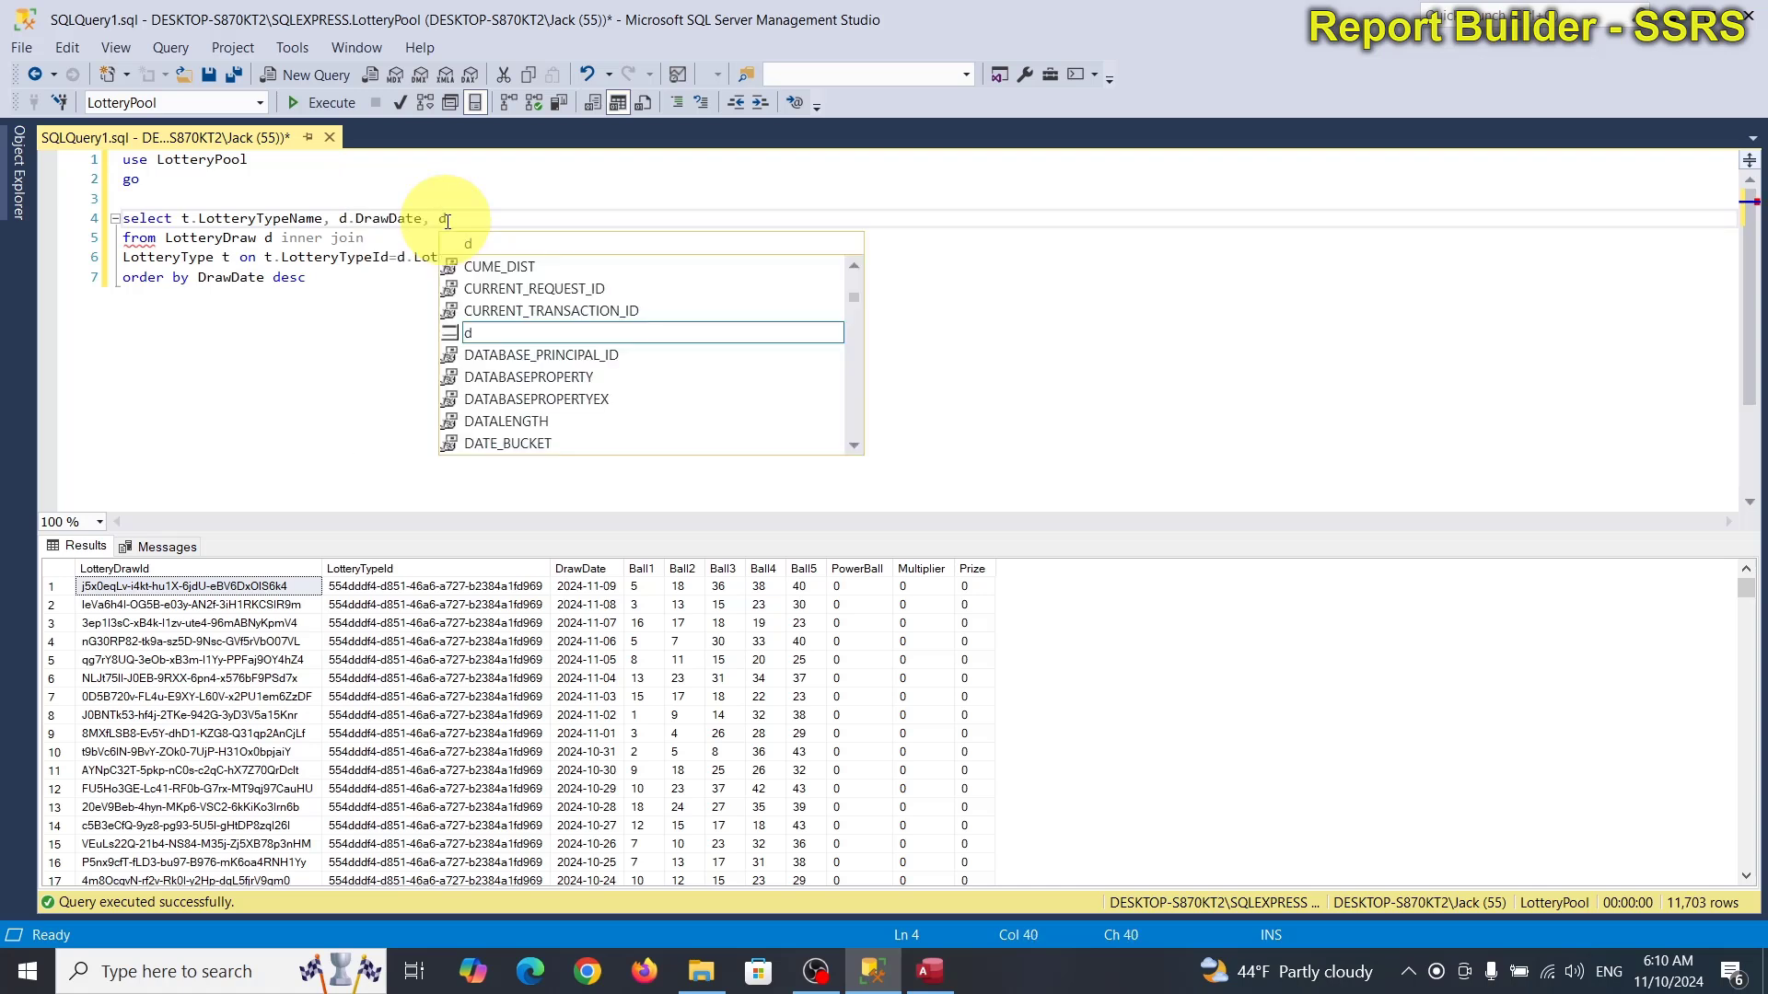
key(Escape)
text(Ball1,)
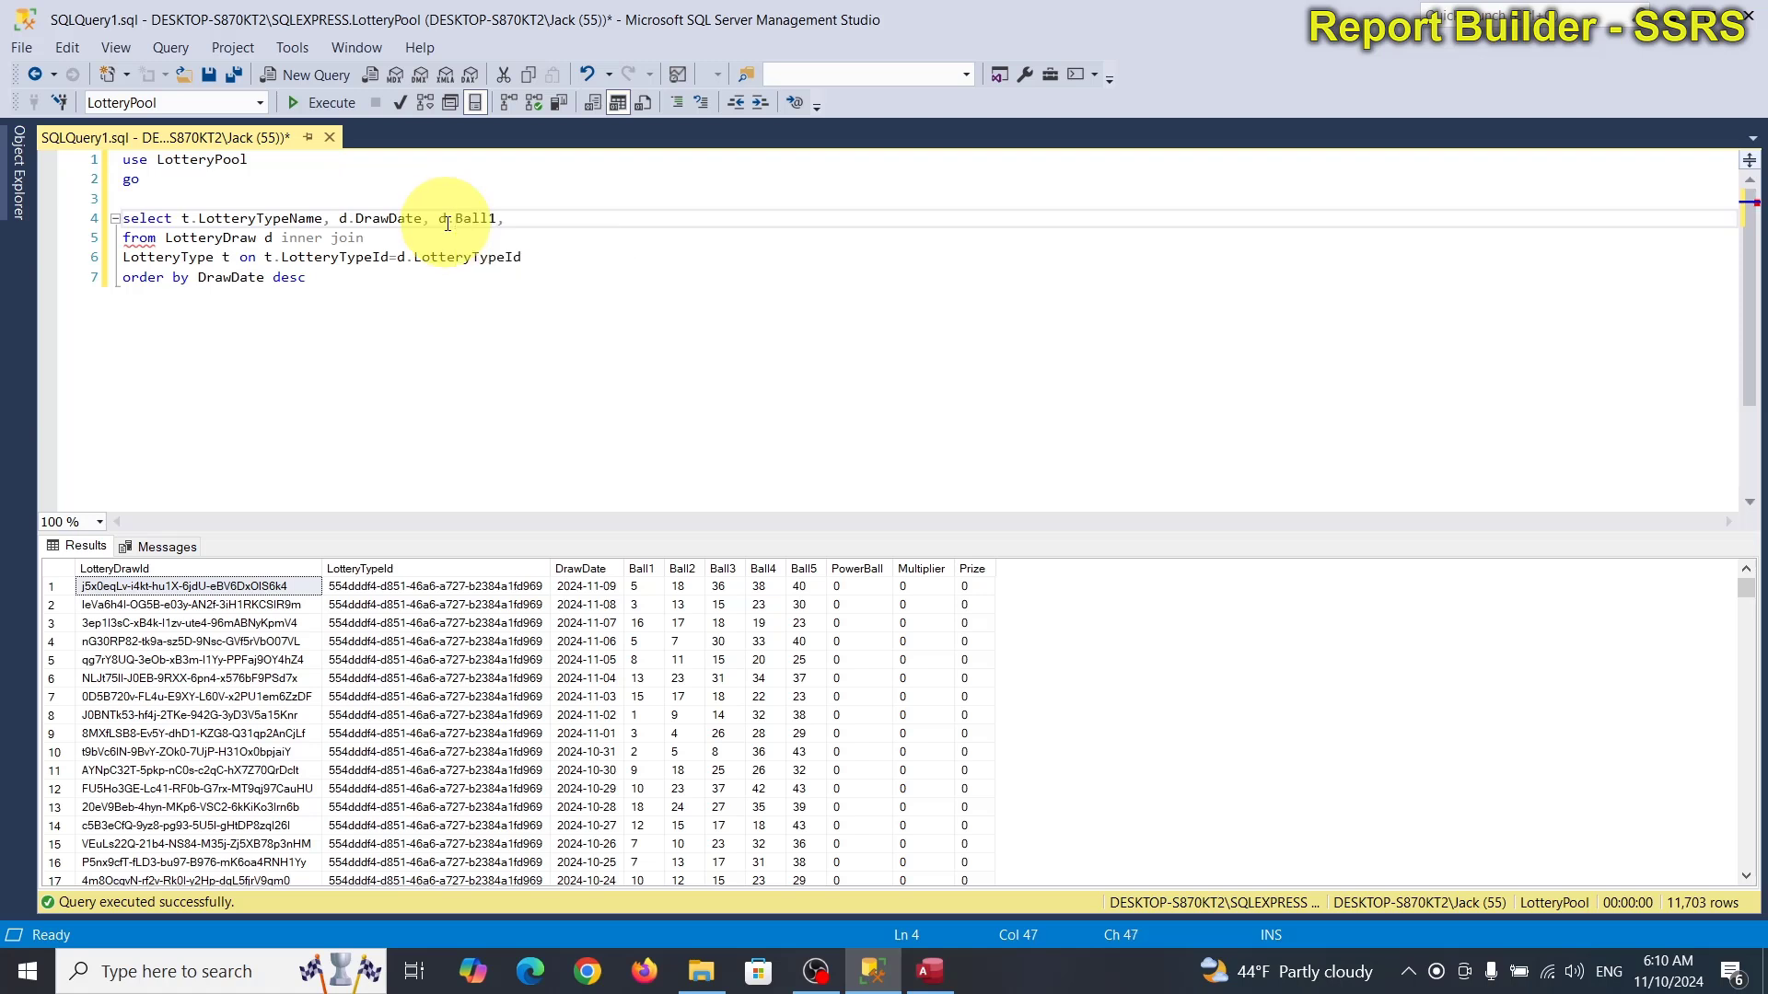
text( d.Ball2)
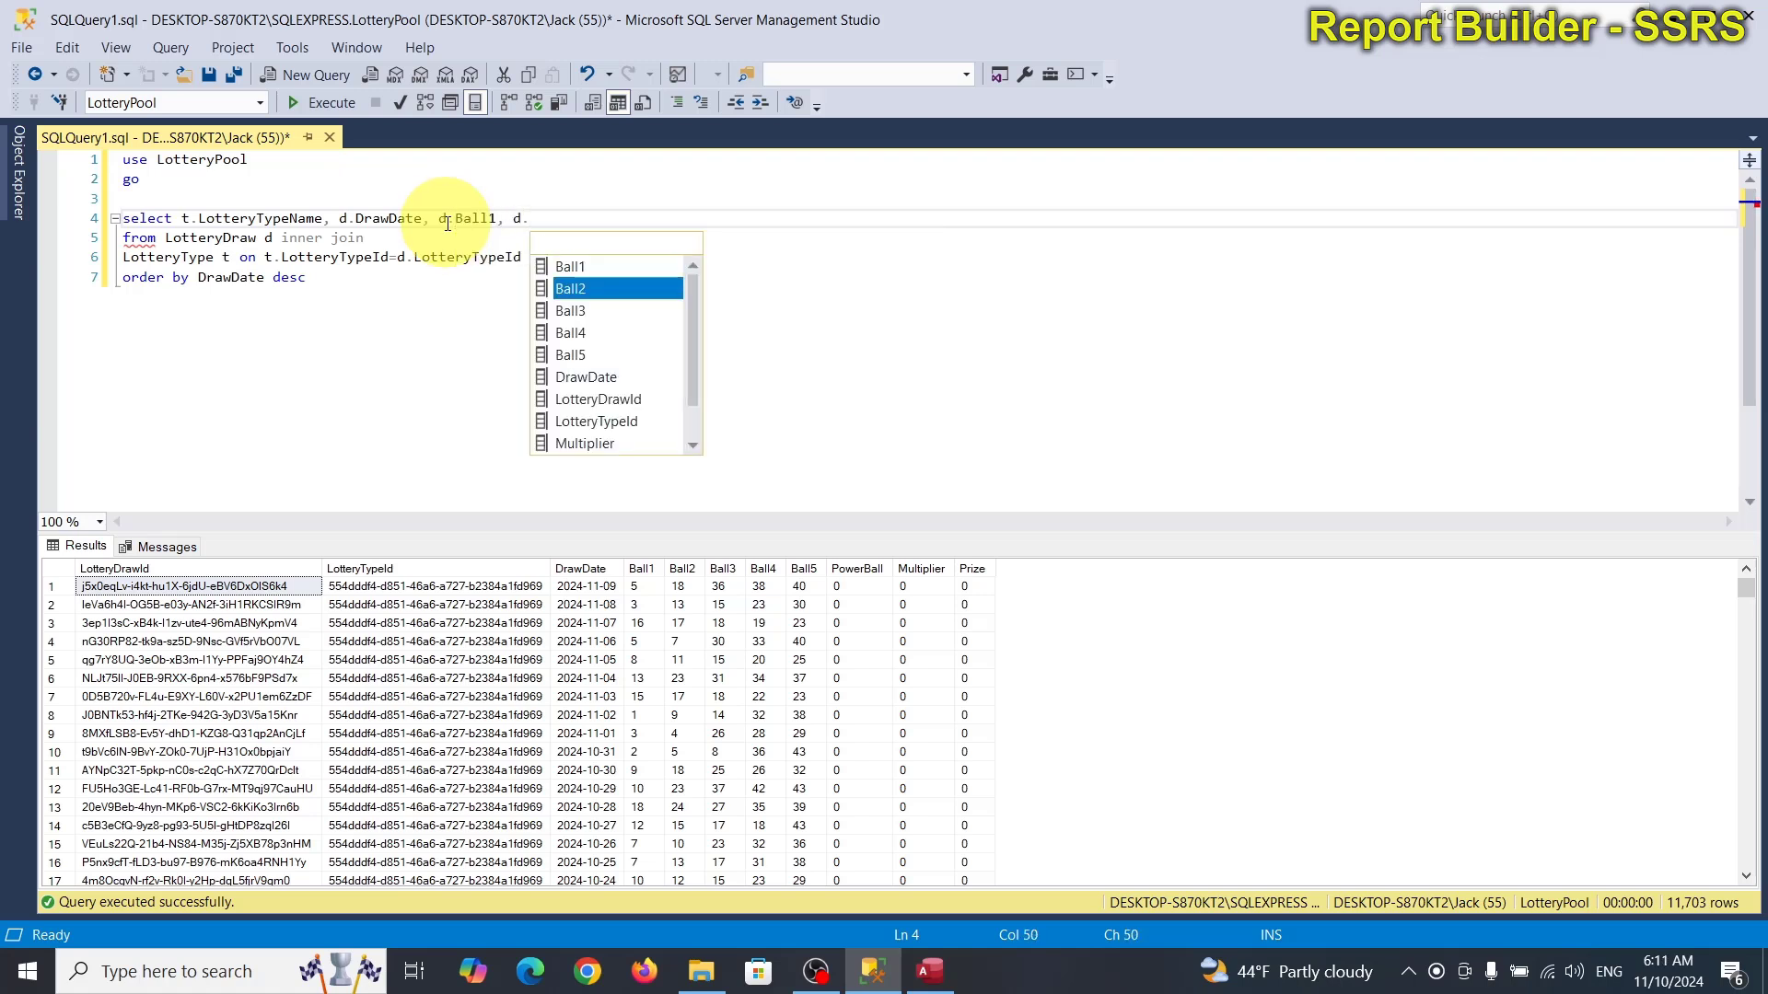
text(.)
key(BackSpace)
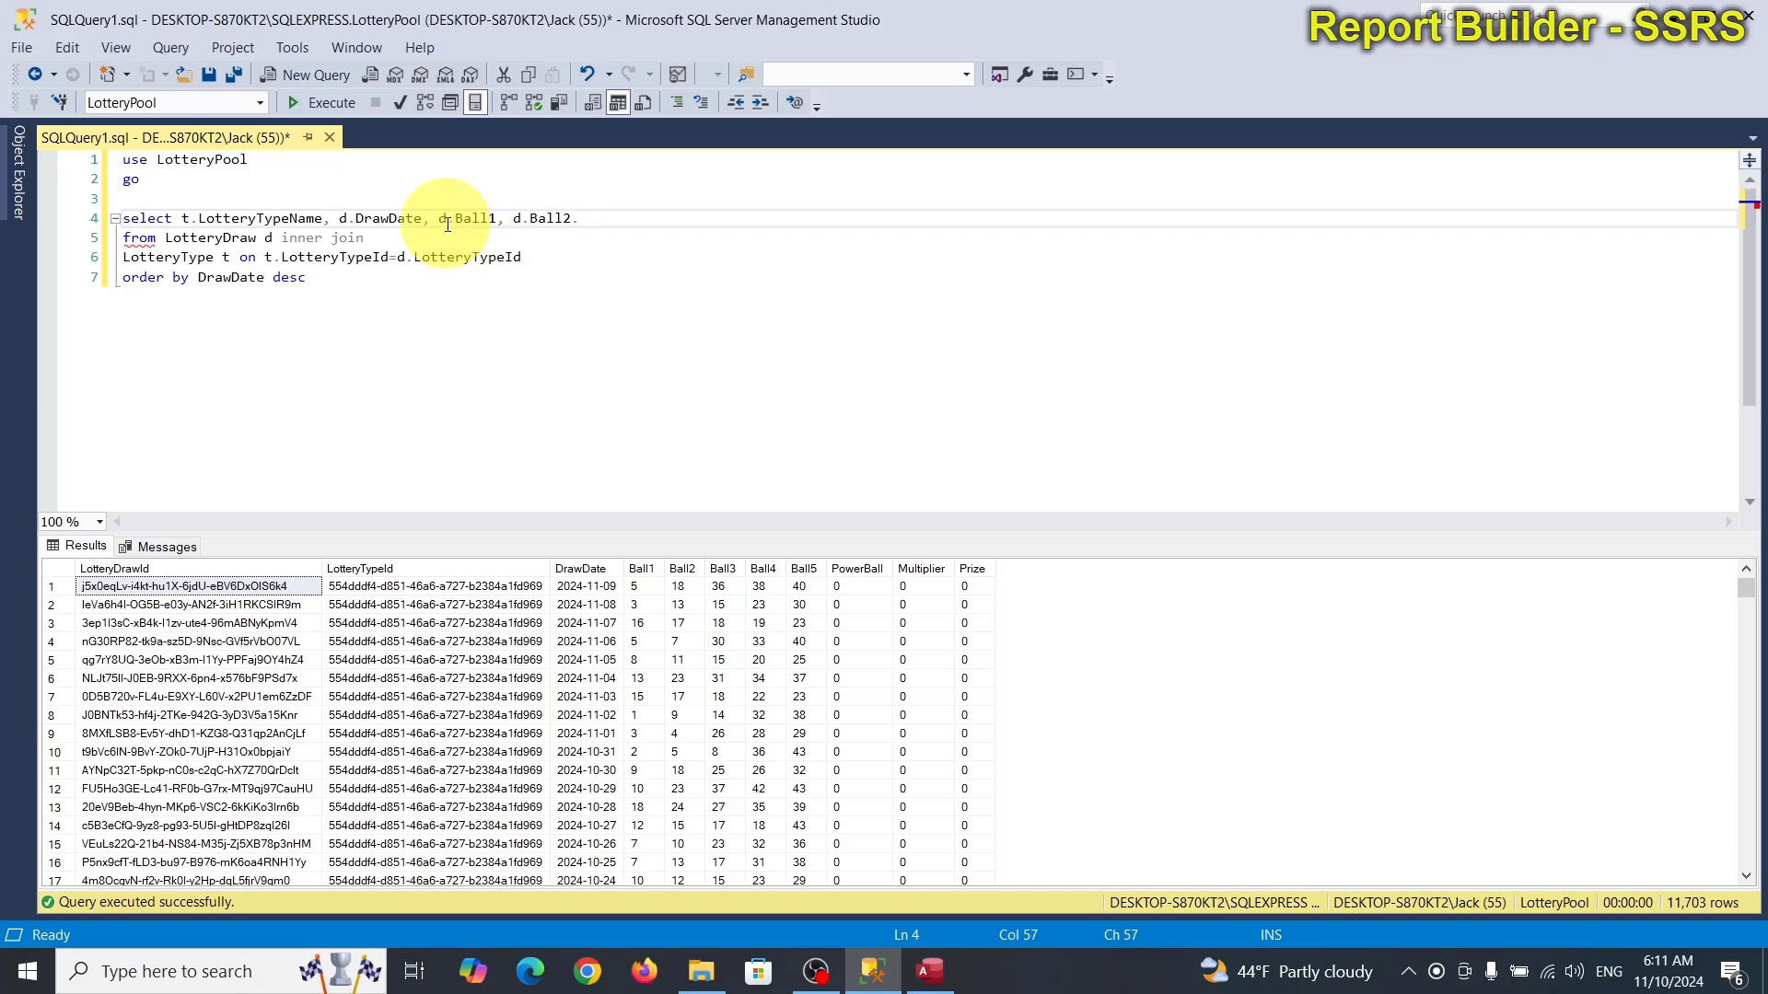
text(, d.Ball3)
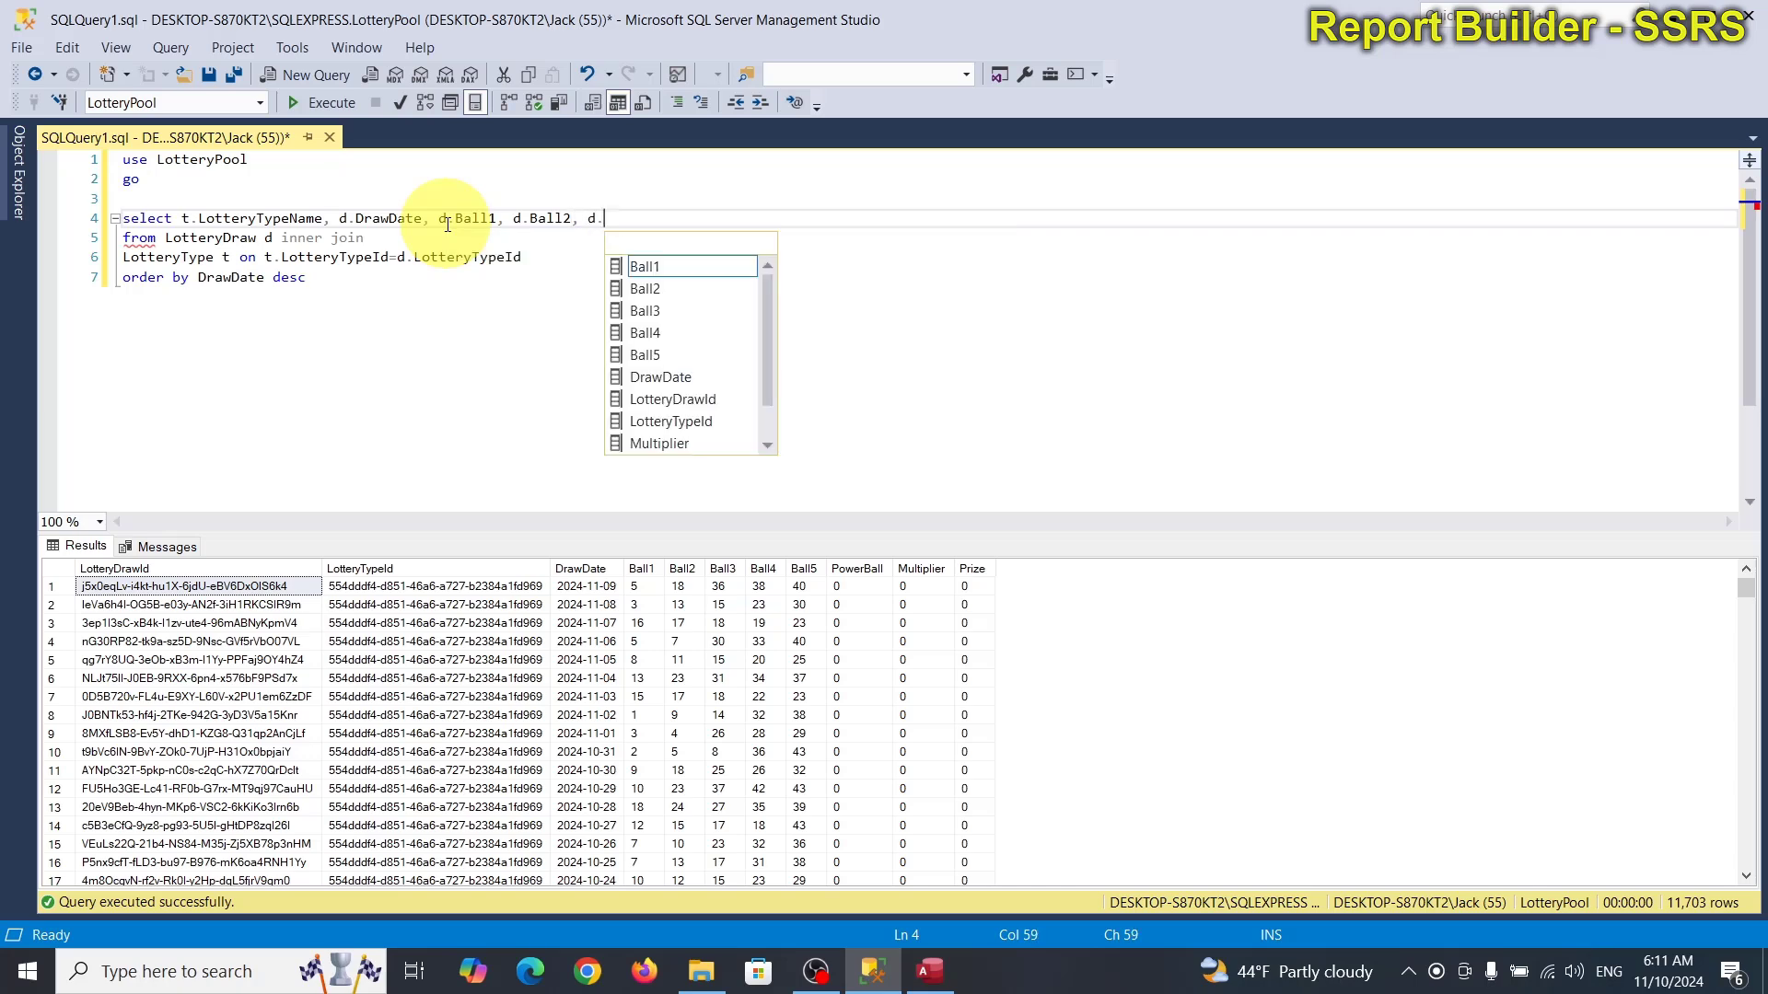
text(, d.)
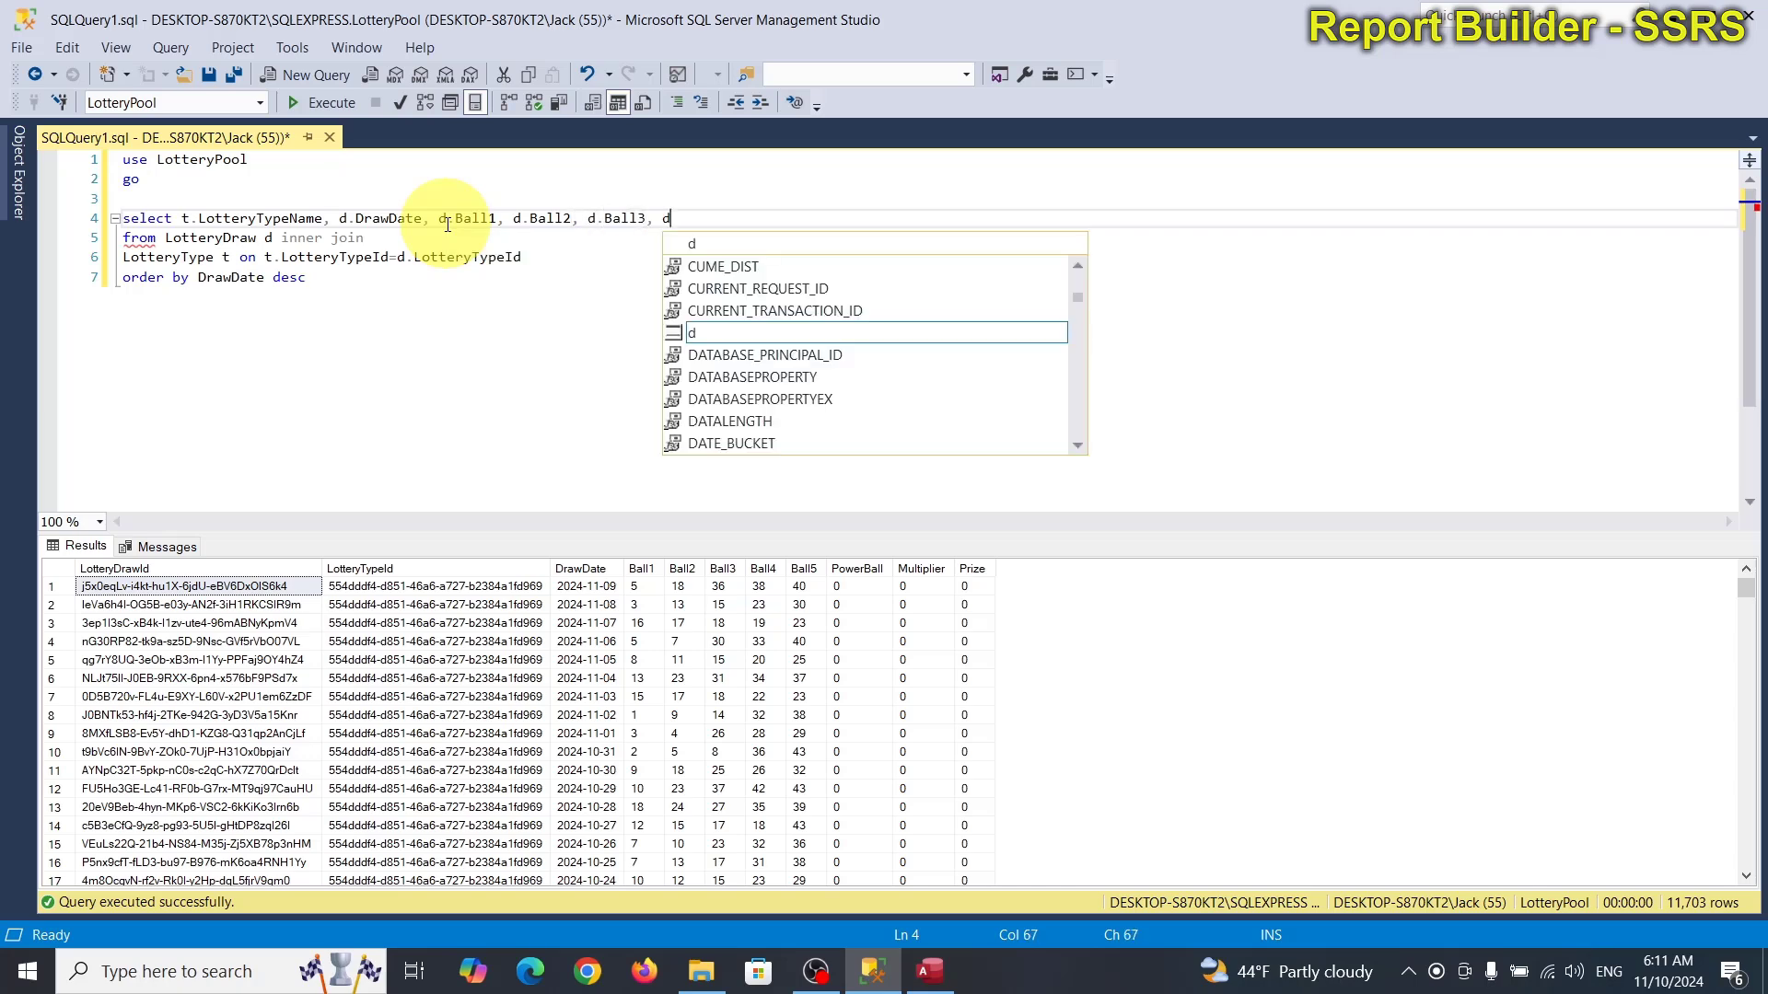
key(Down)
key(Down)
key(Down)
key(Tab)
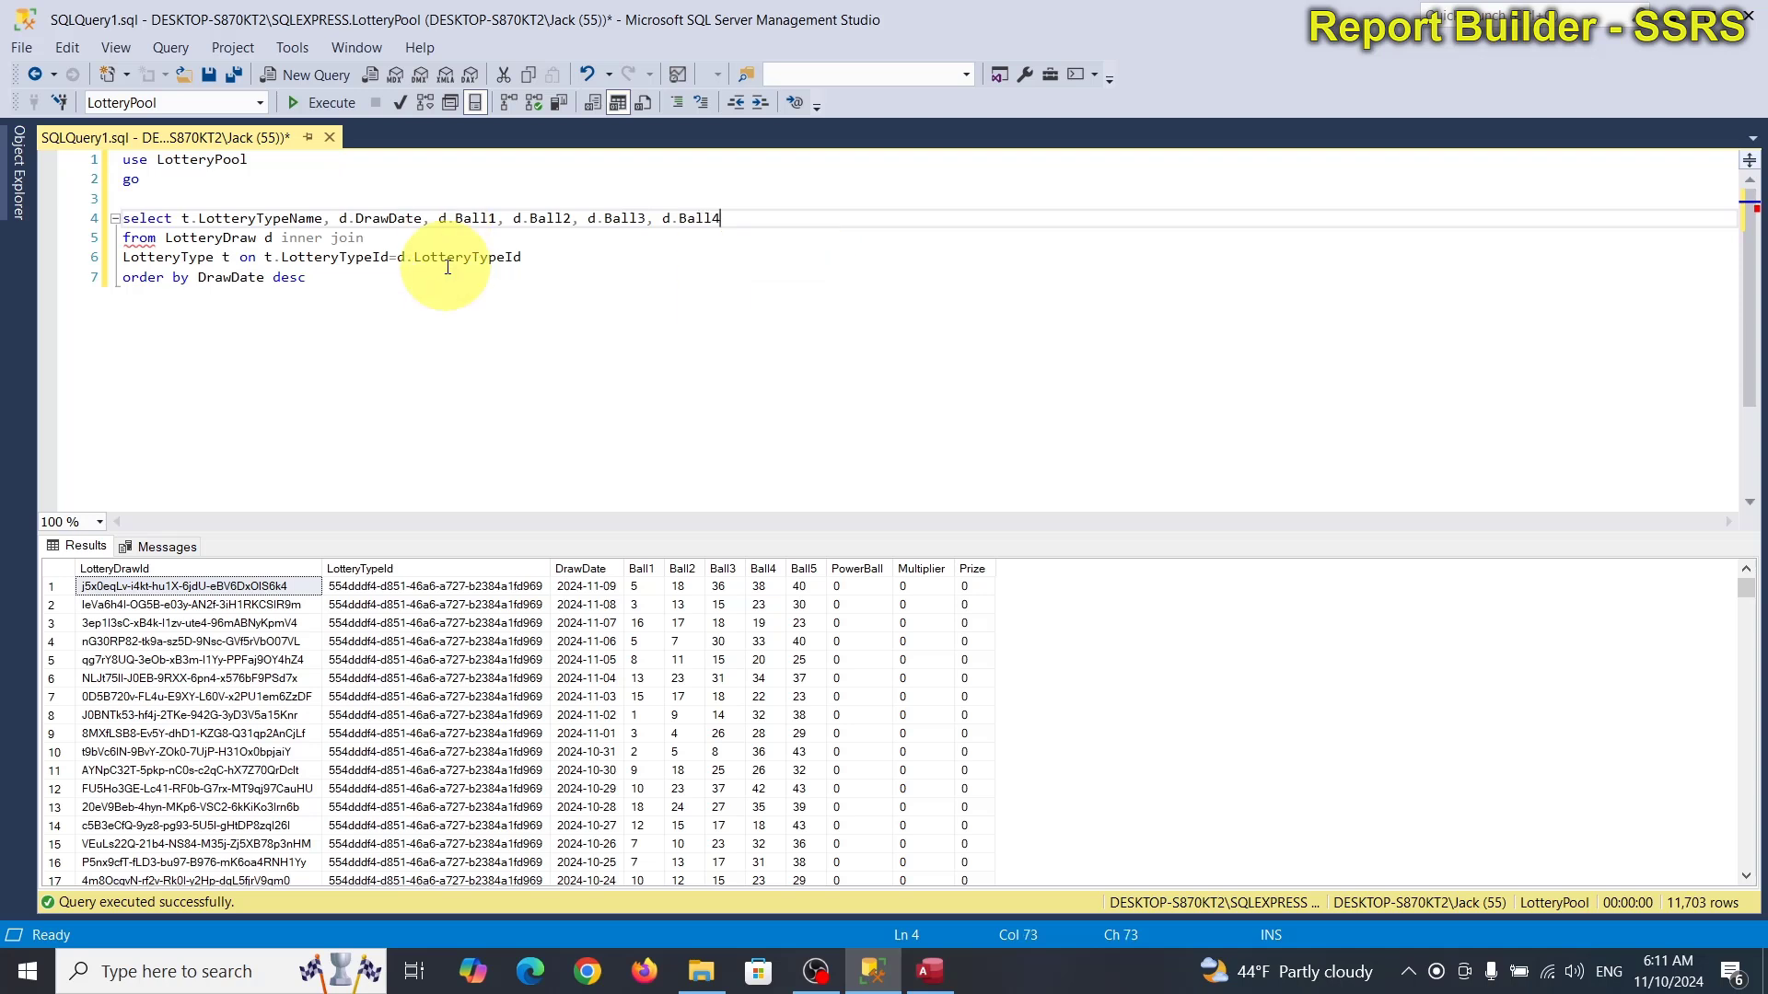
text(, d.)
key(Down)
key(Down)
key(Down)
key(Down)
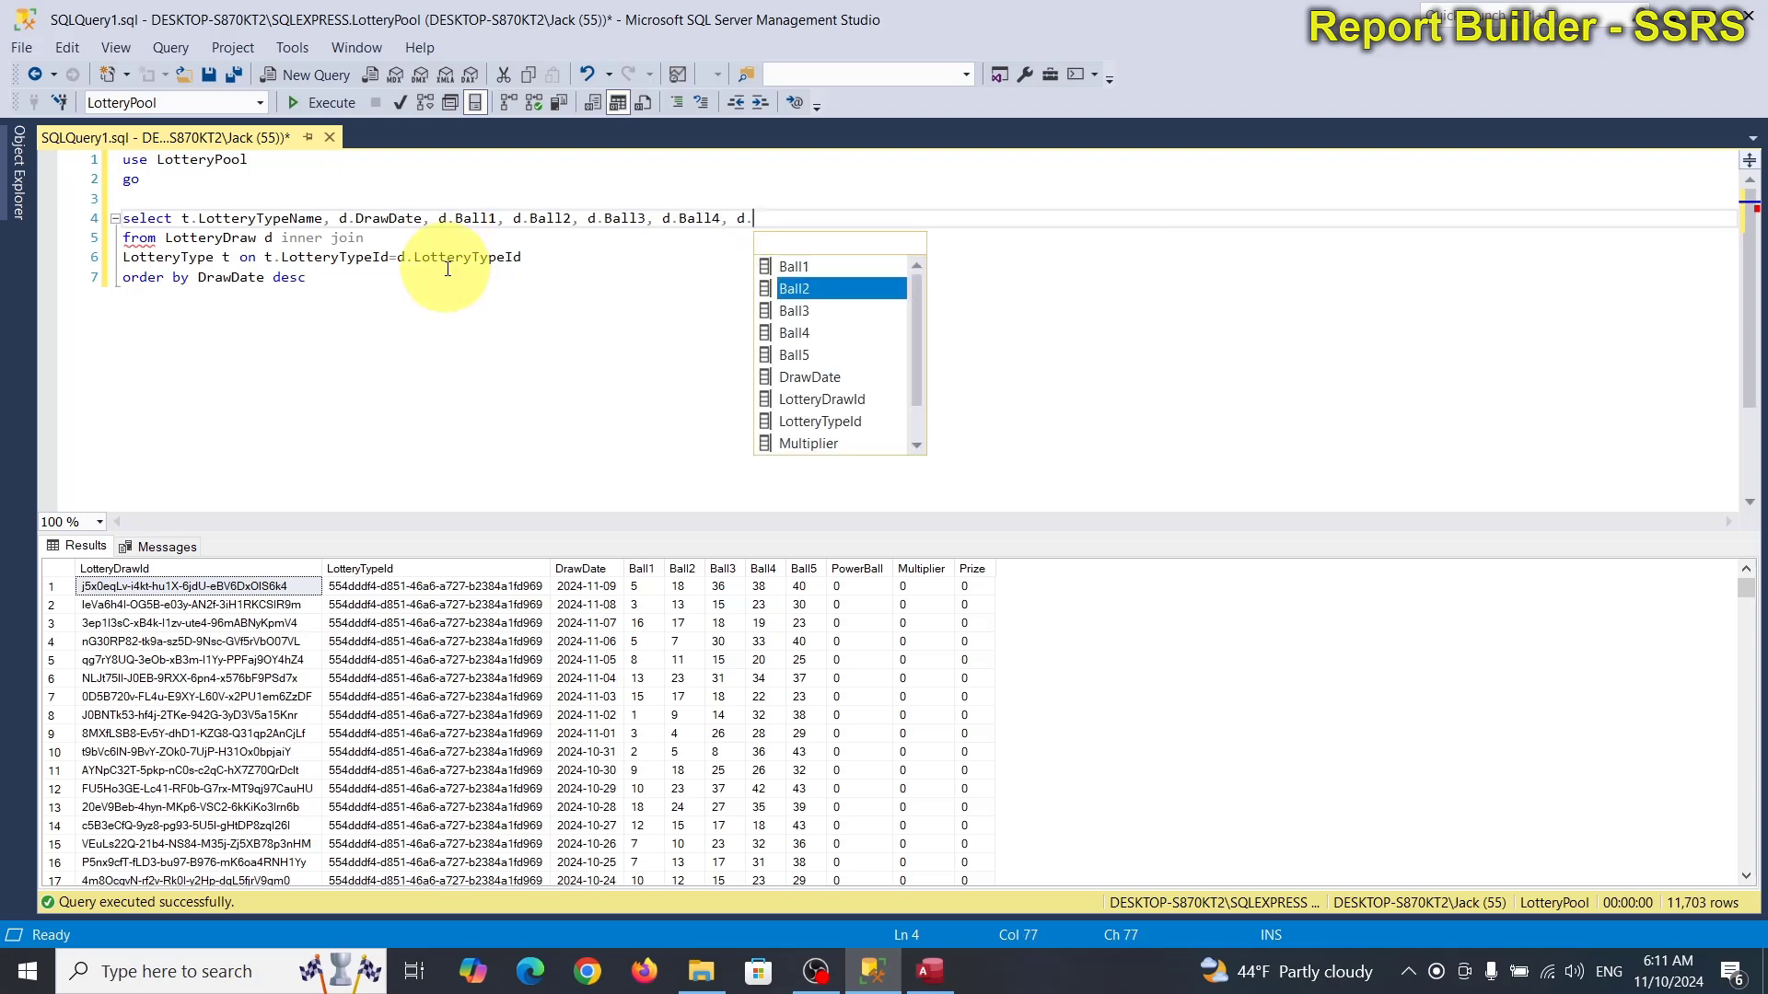
key(Tab)
text(, d.)
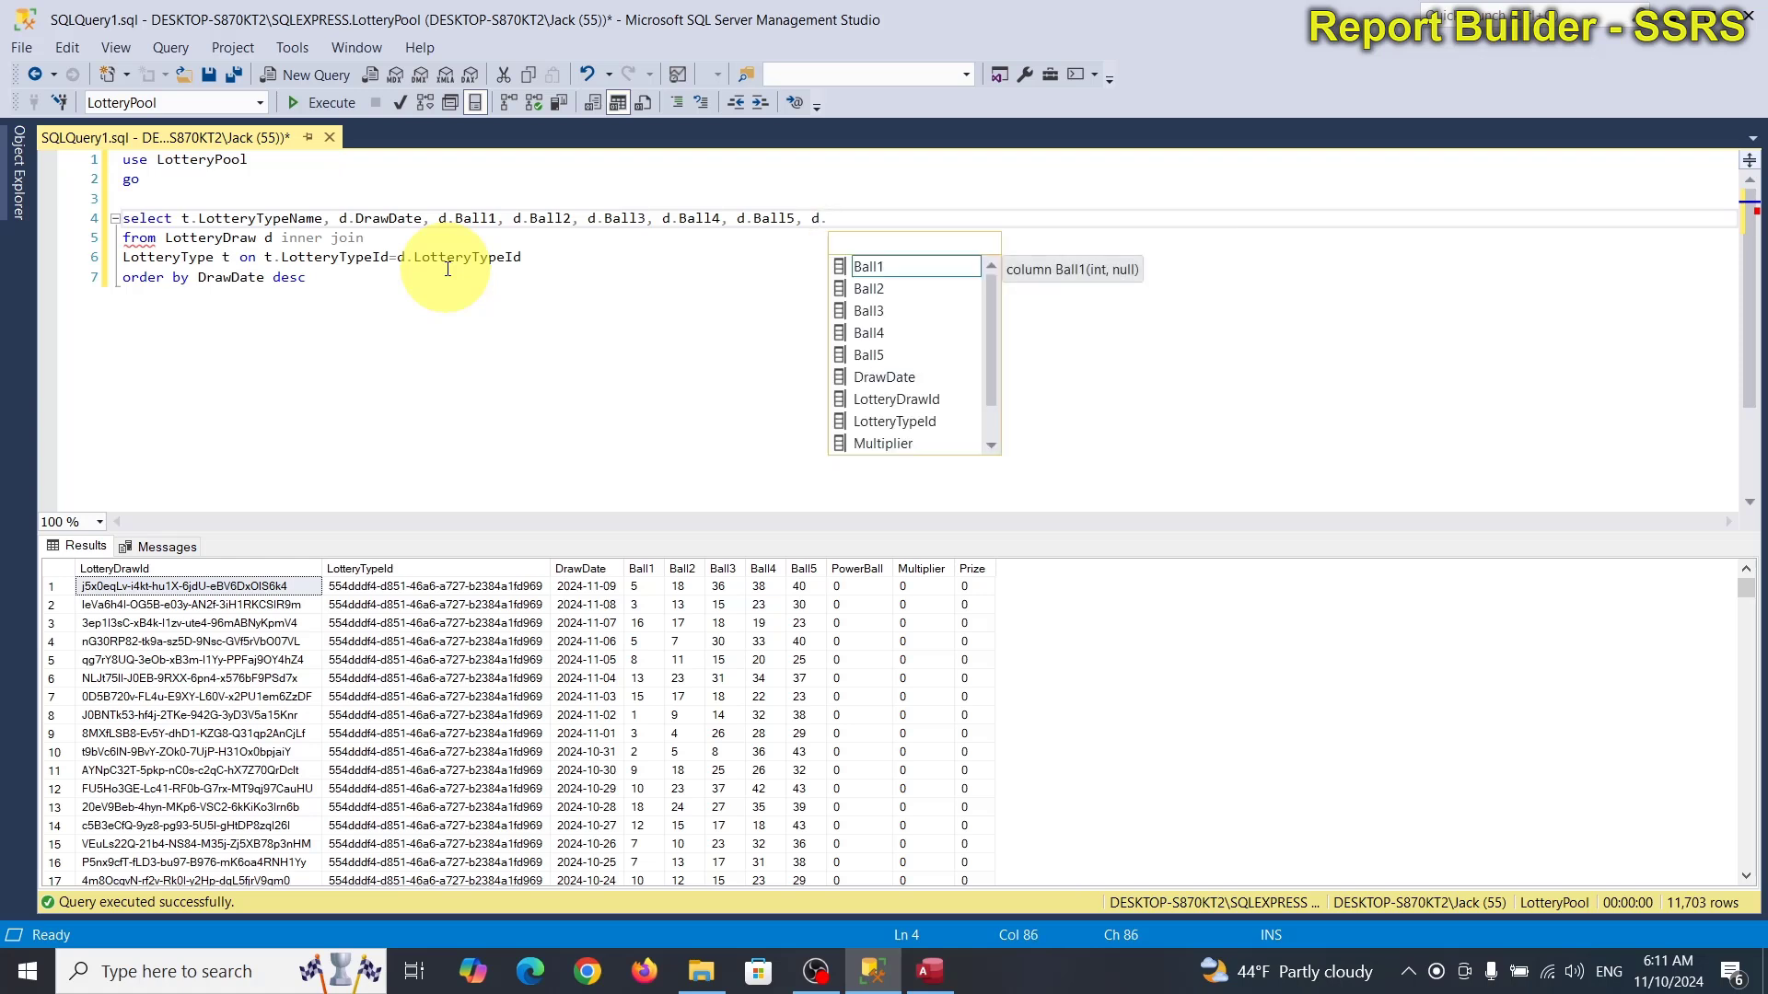
key(Right)
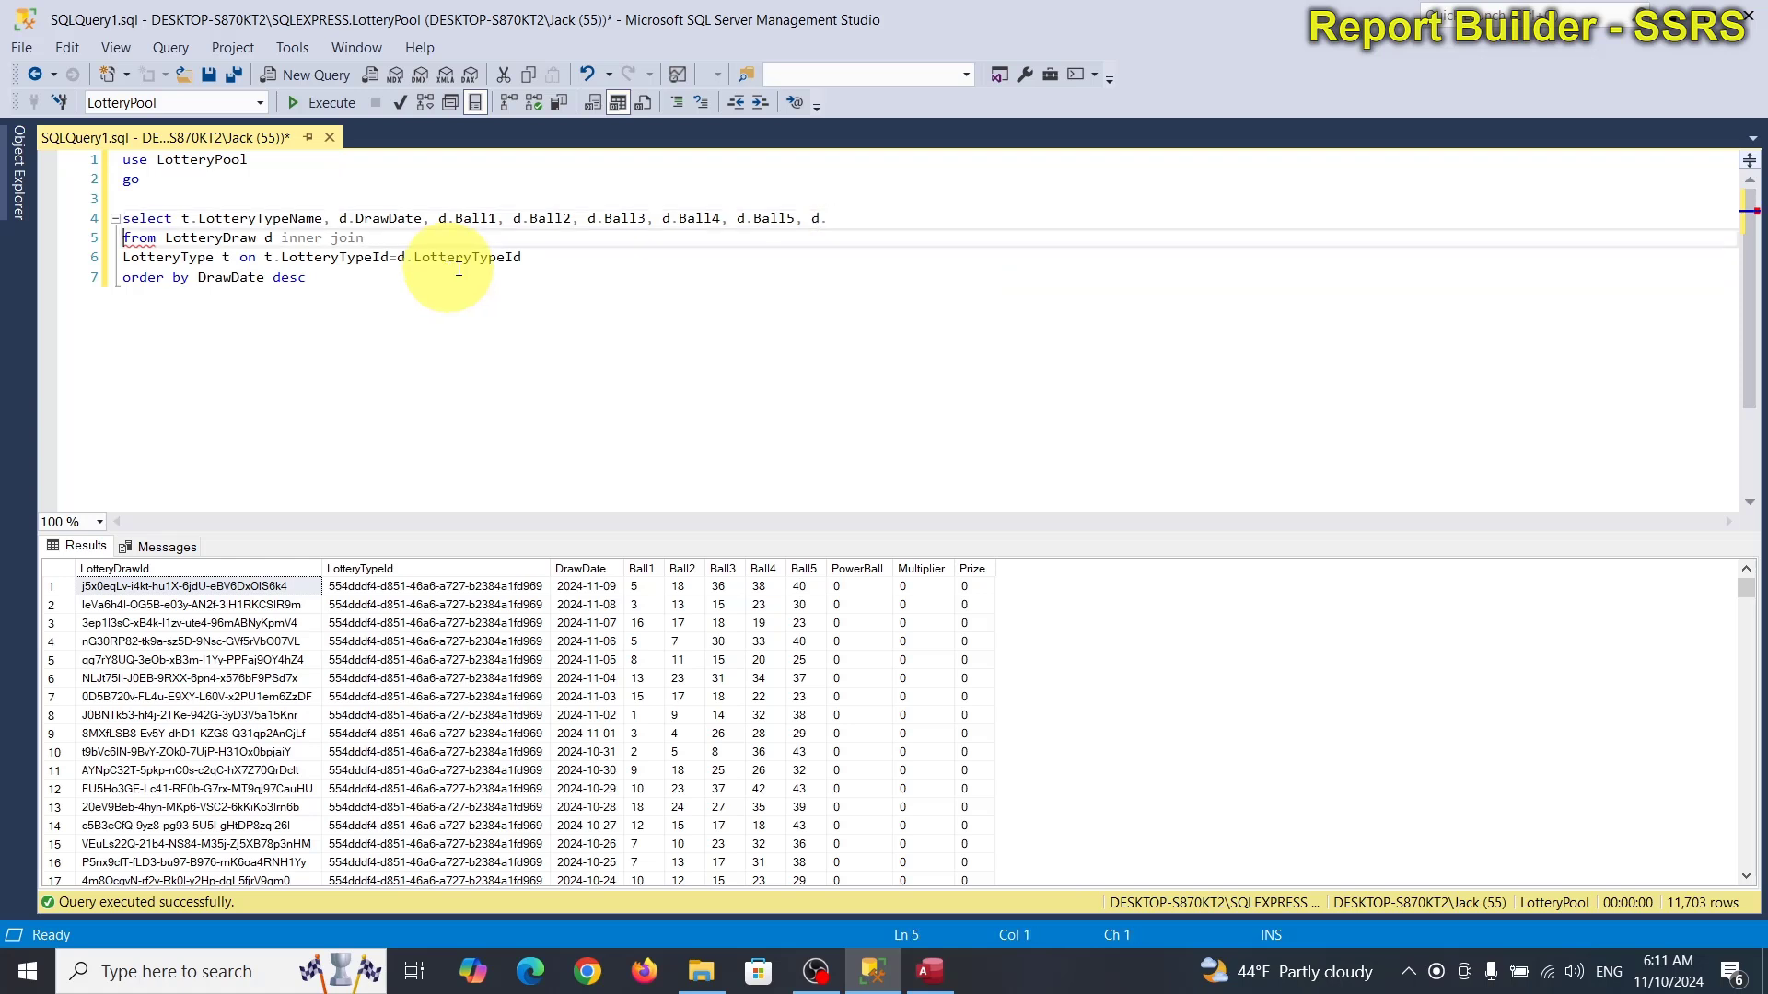
click(845, 215)
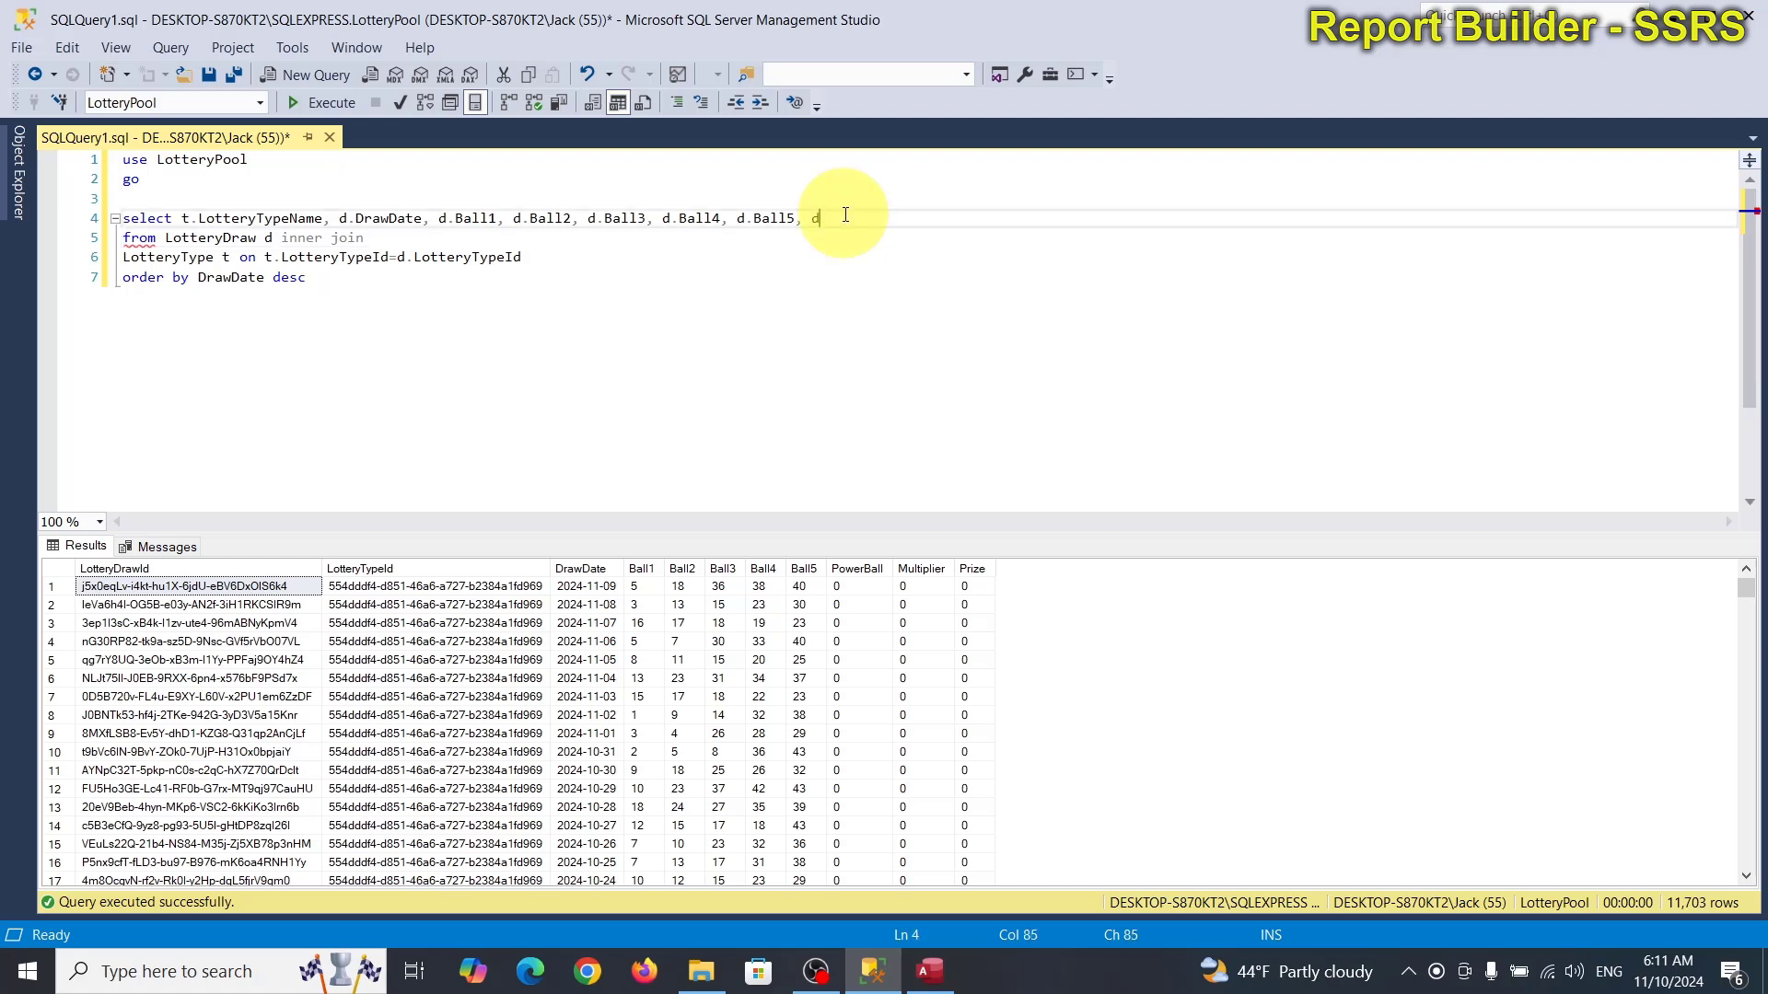
text(.pow)
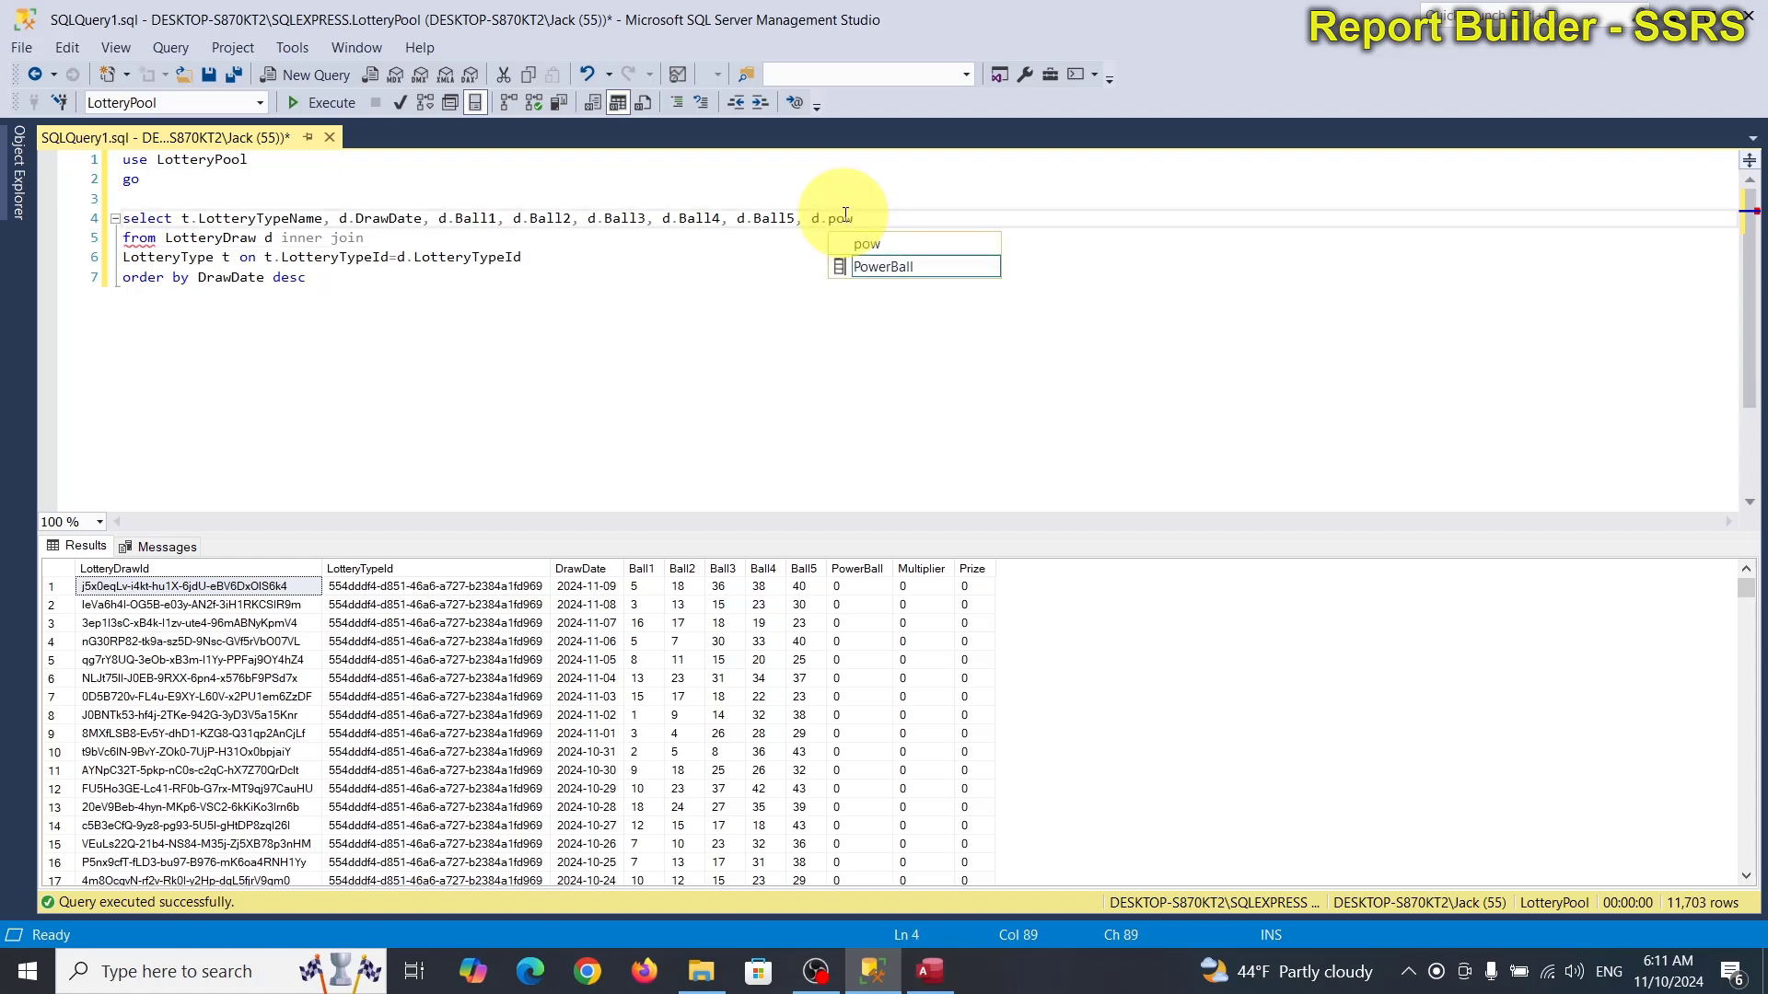
key(Tab)
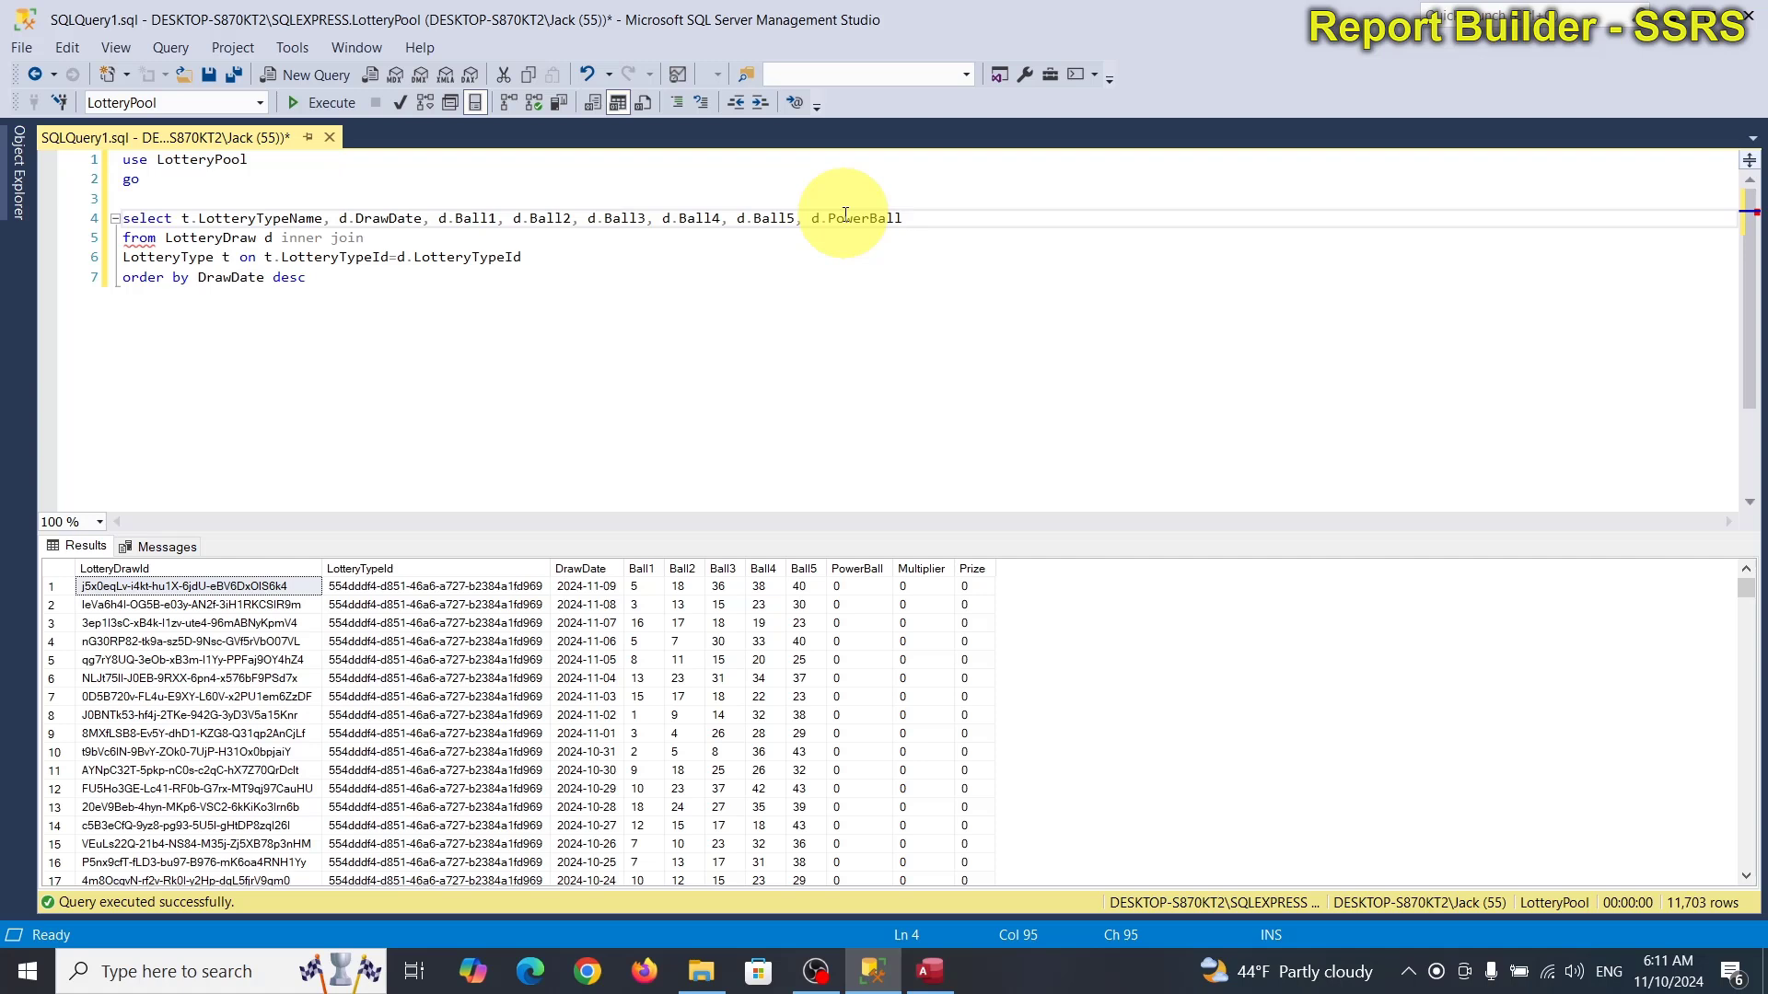
text(, d.)
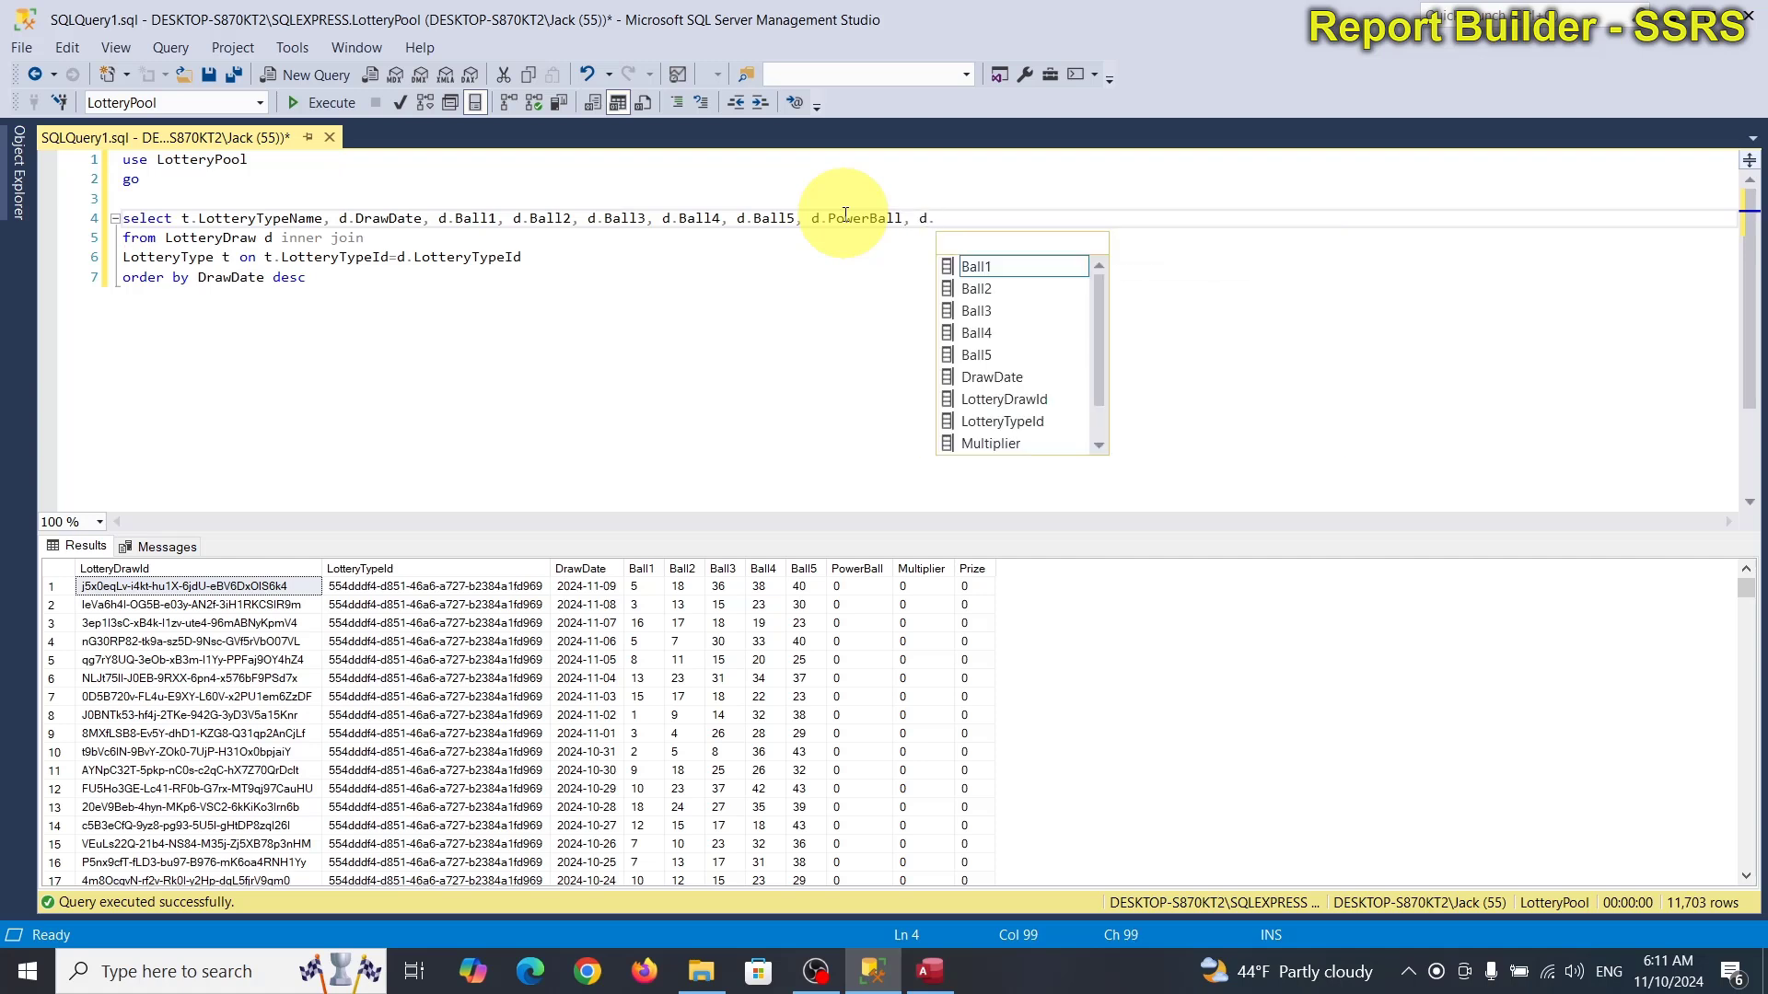
text(mu)
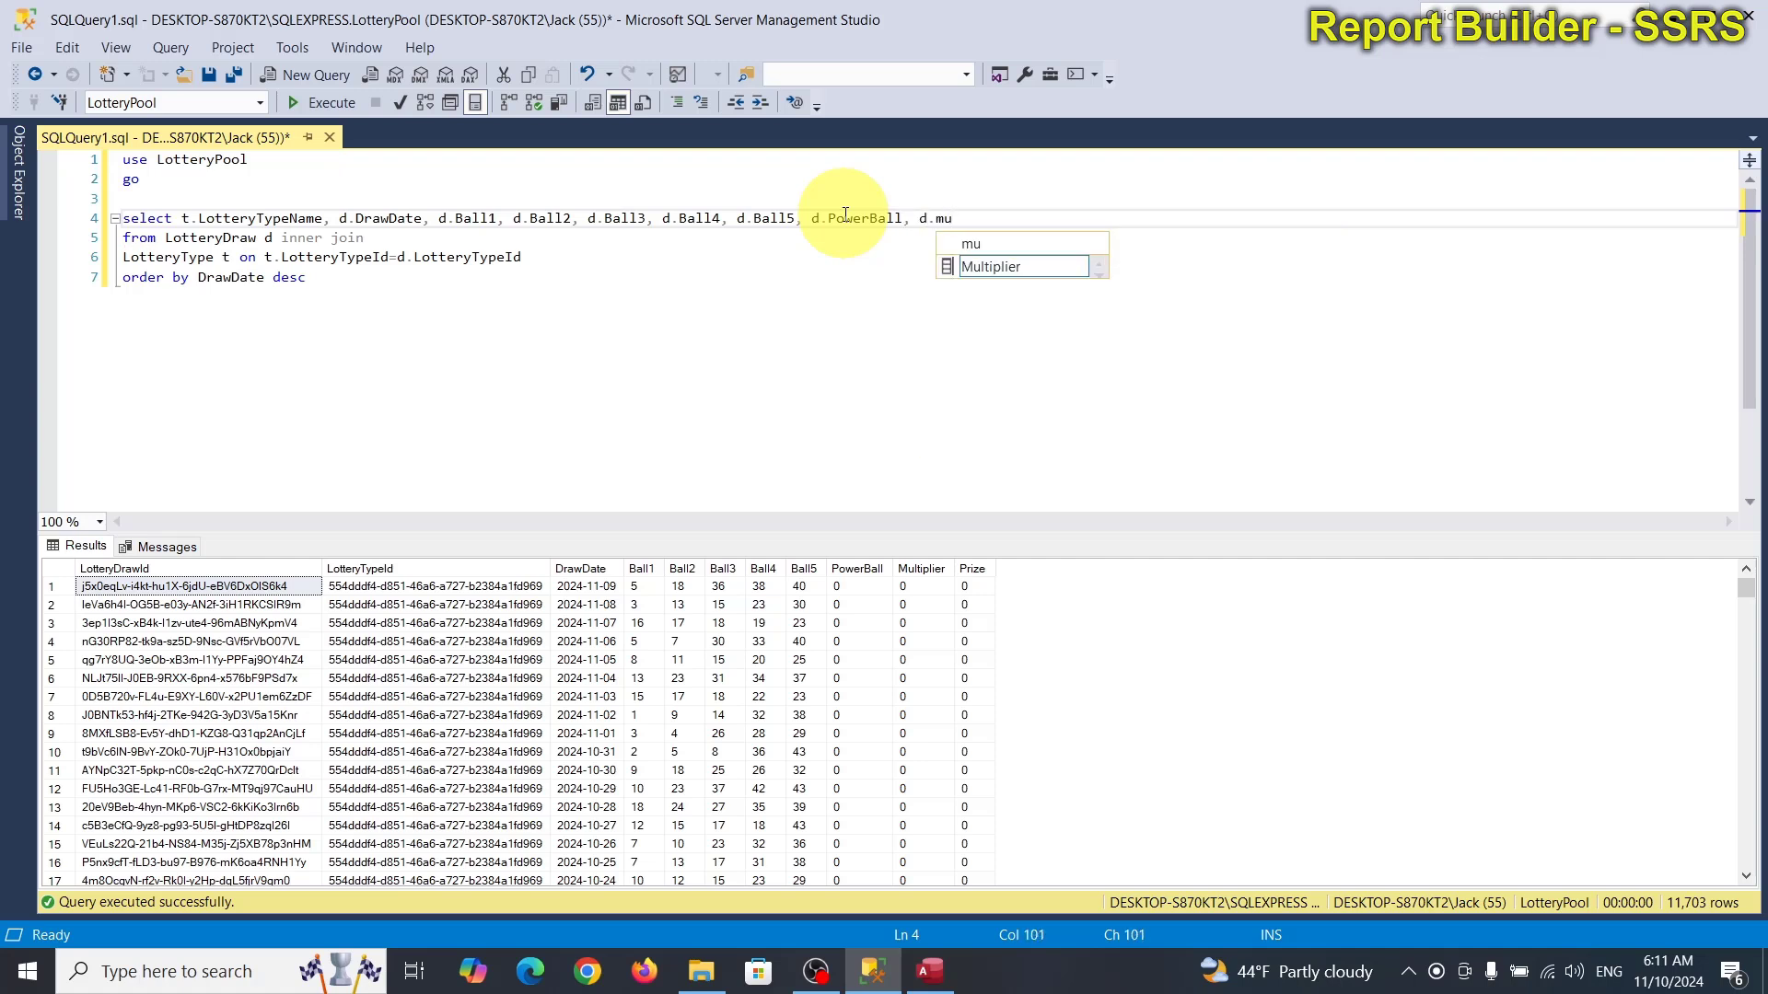
key(Tab)
text(, d)
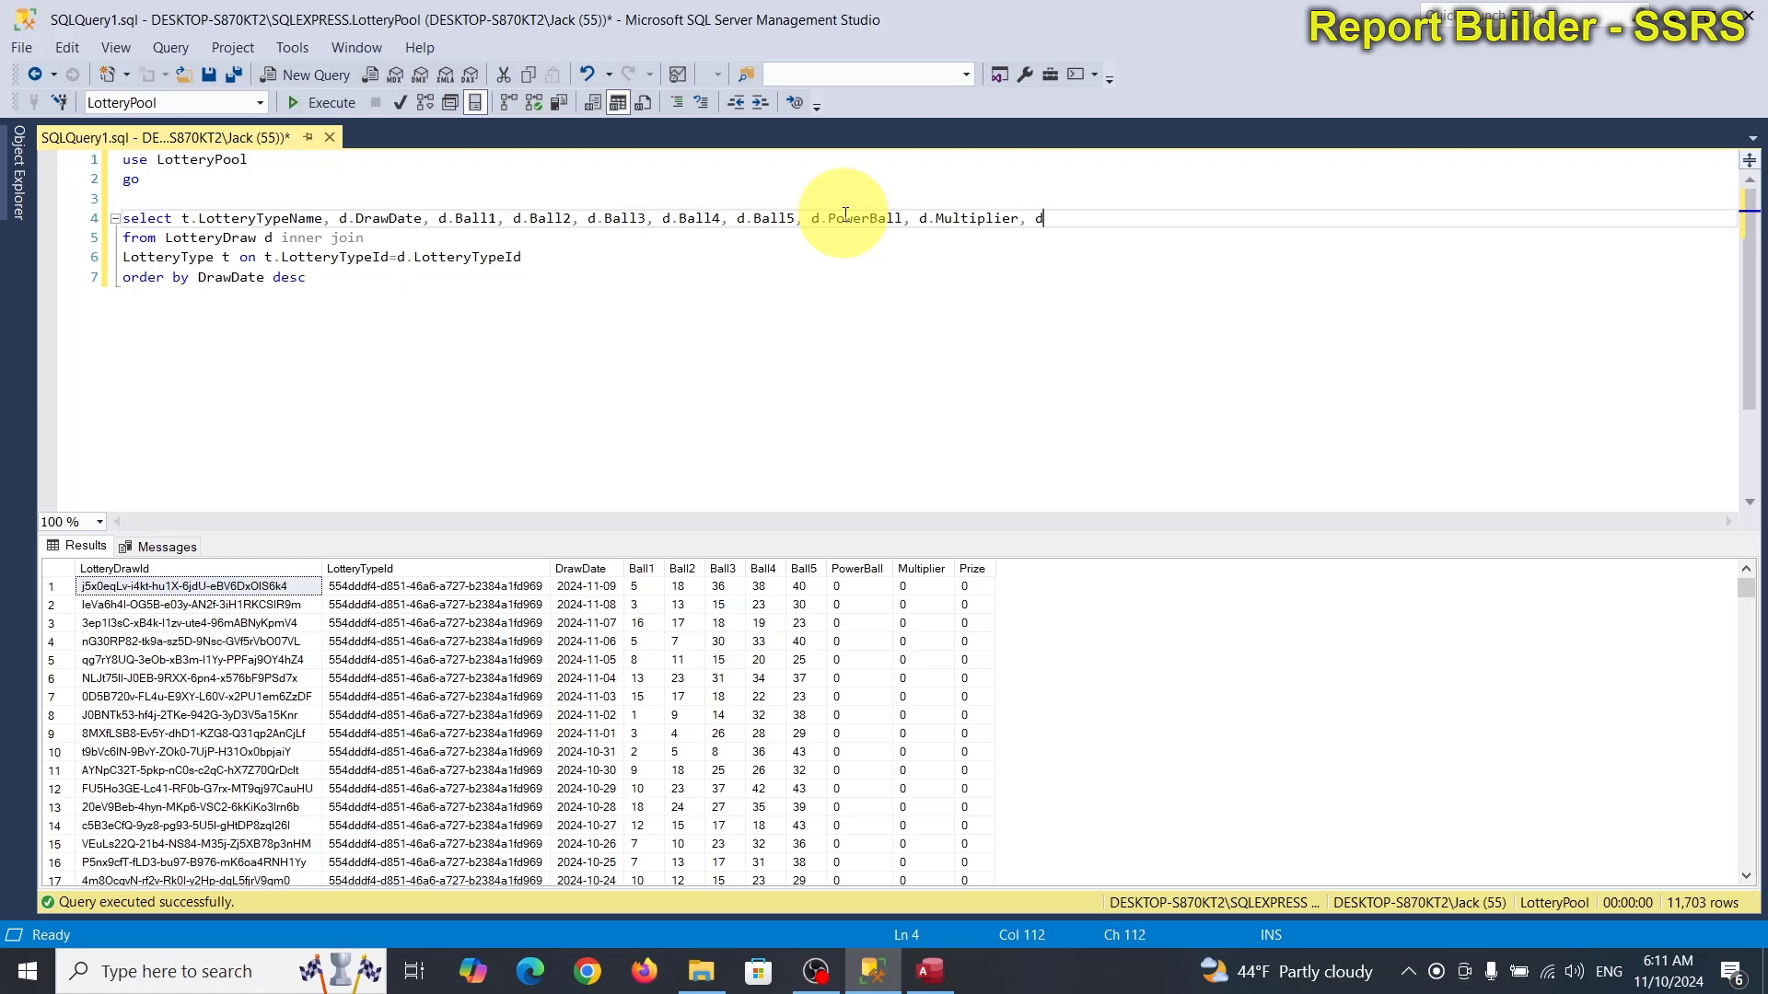
text(.pr)
key(Tab)
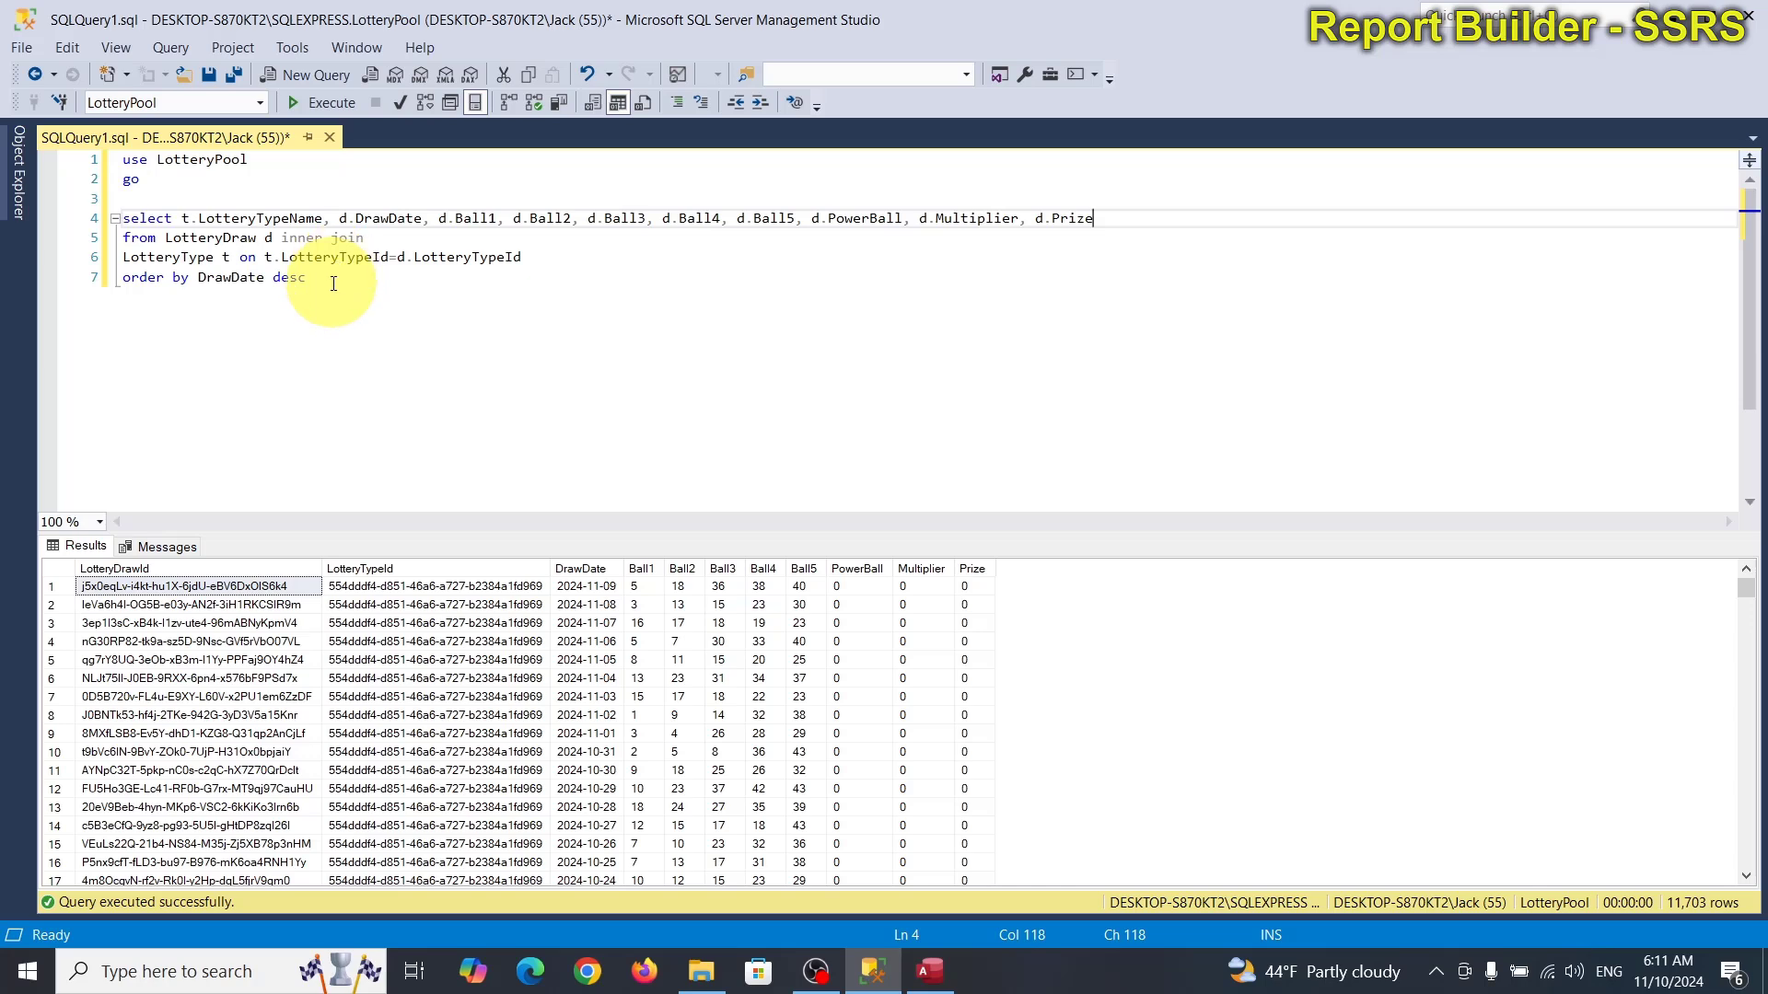
Run the join query (11,871 rows), widen the LotteryTypeName column, and return to Access.
drag(331, 284, 122, 218)
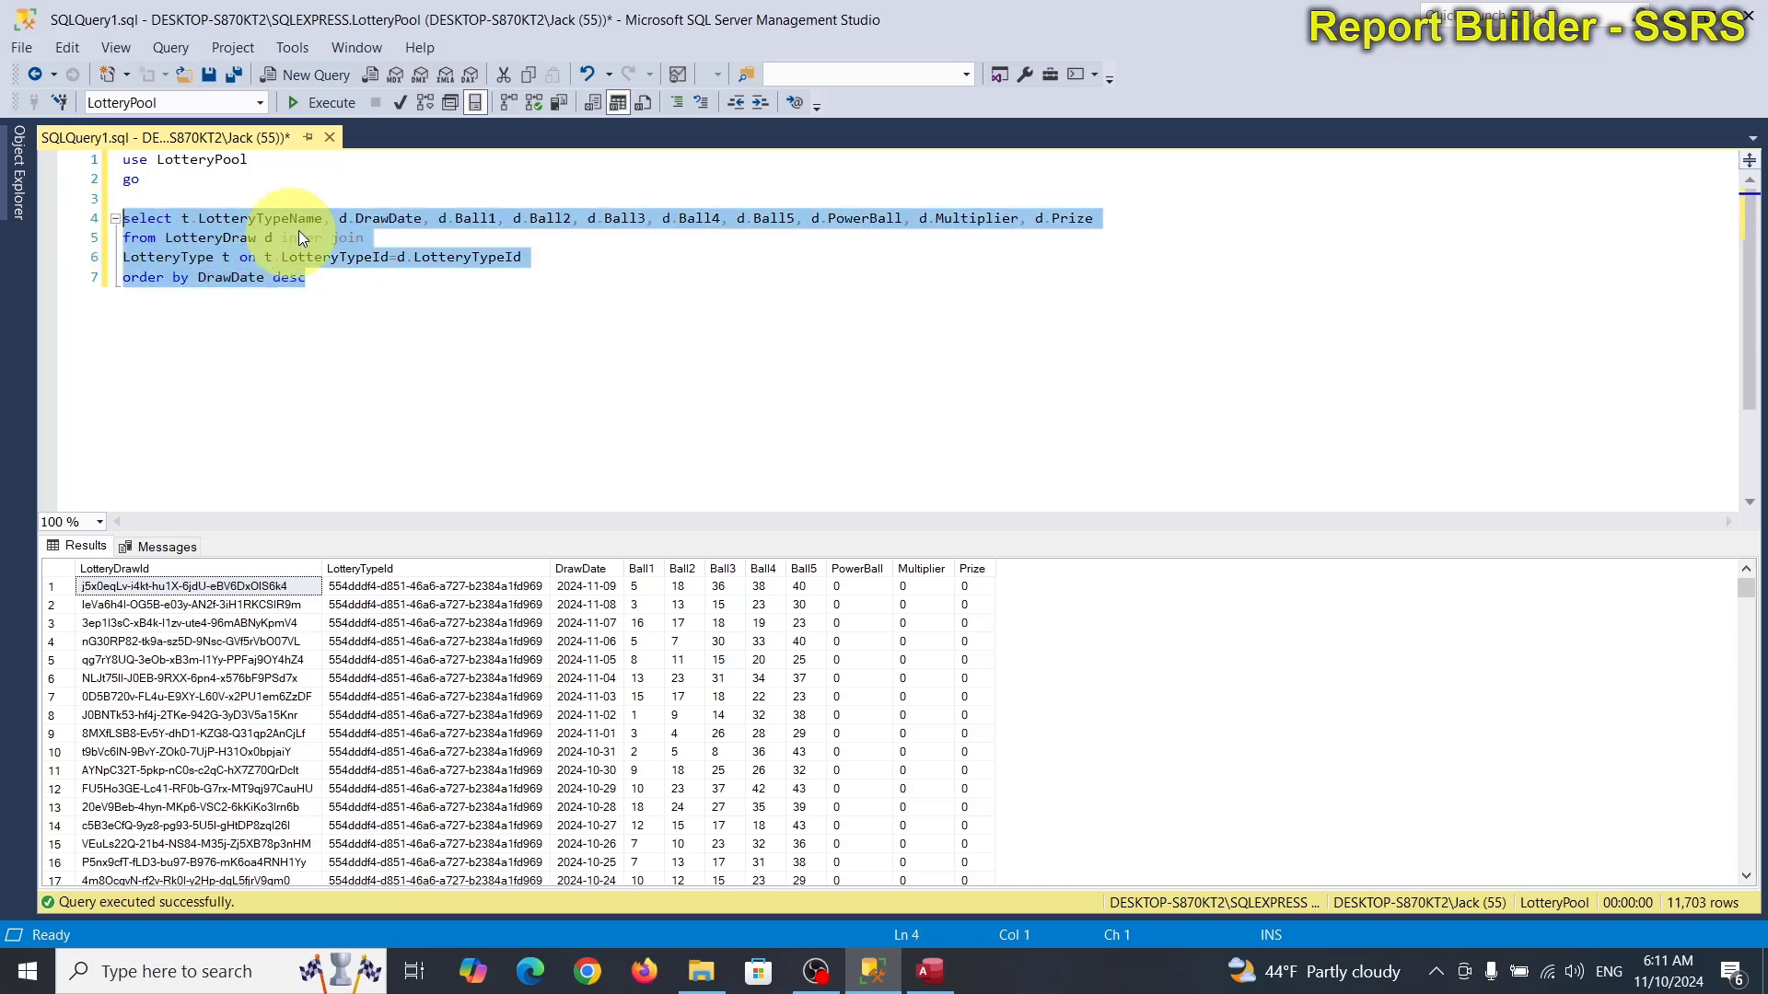
click(336, 179)
click(322, 103)
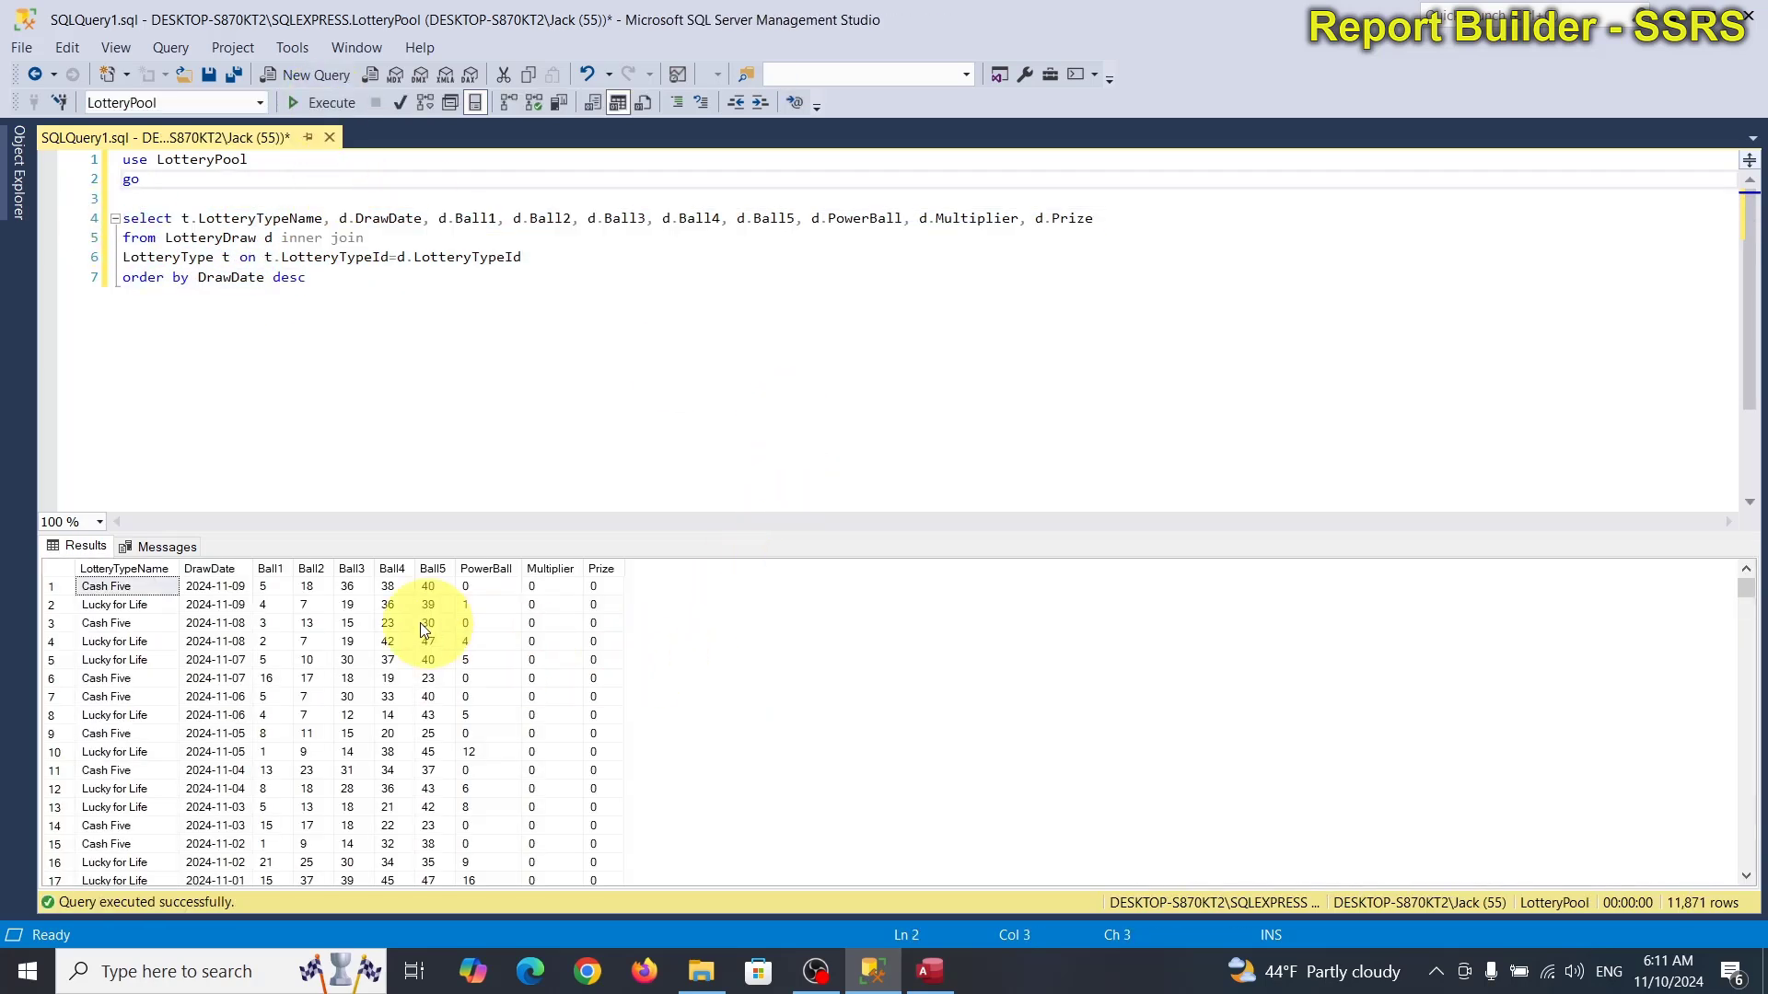
drag(179, 568, 226, 569)
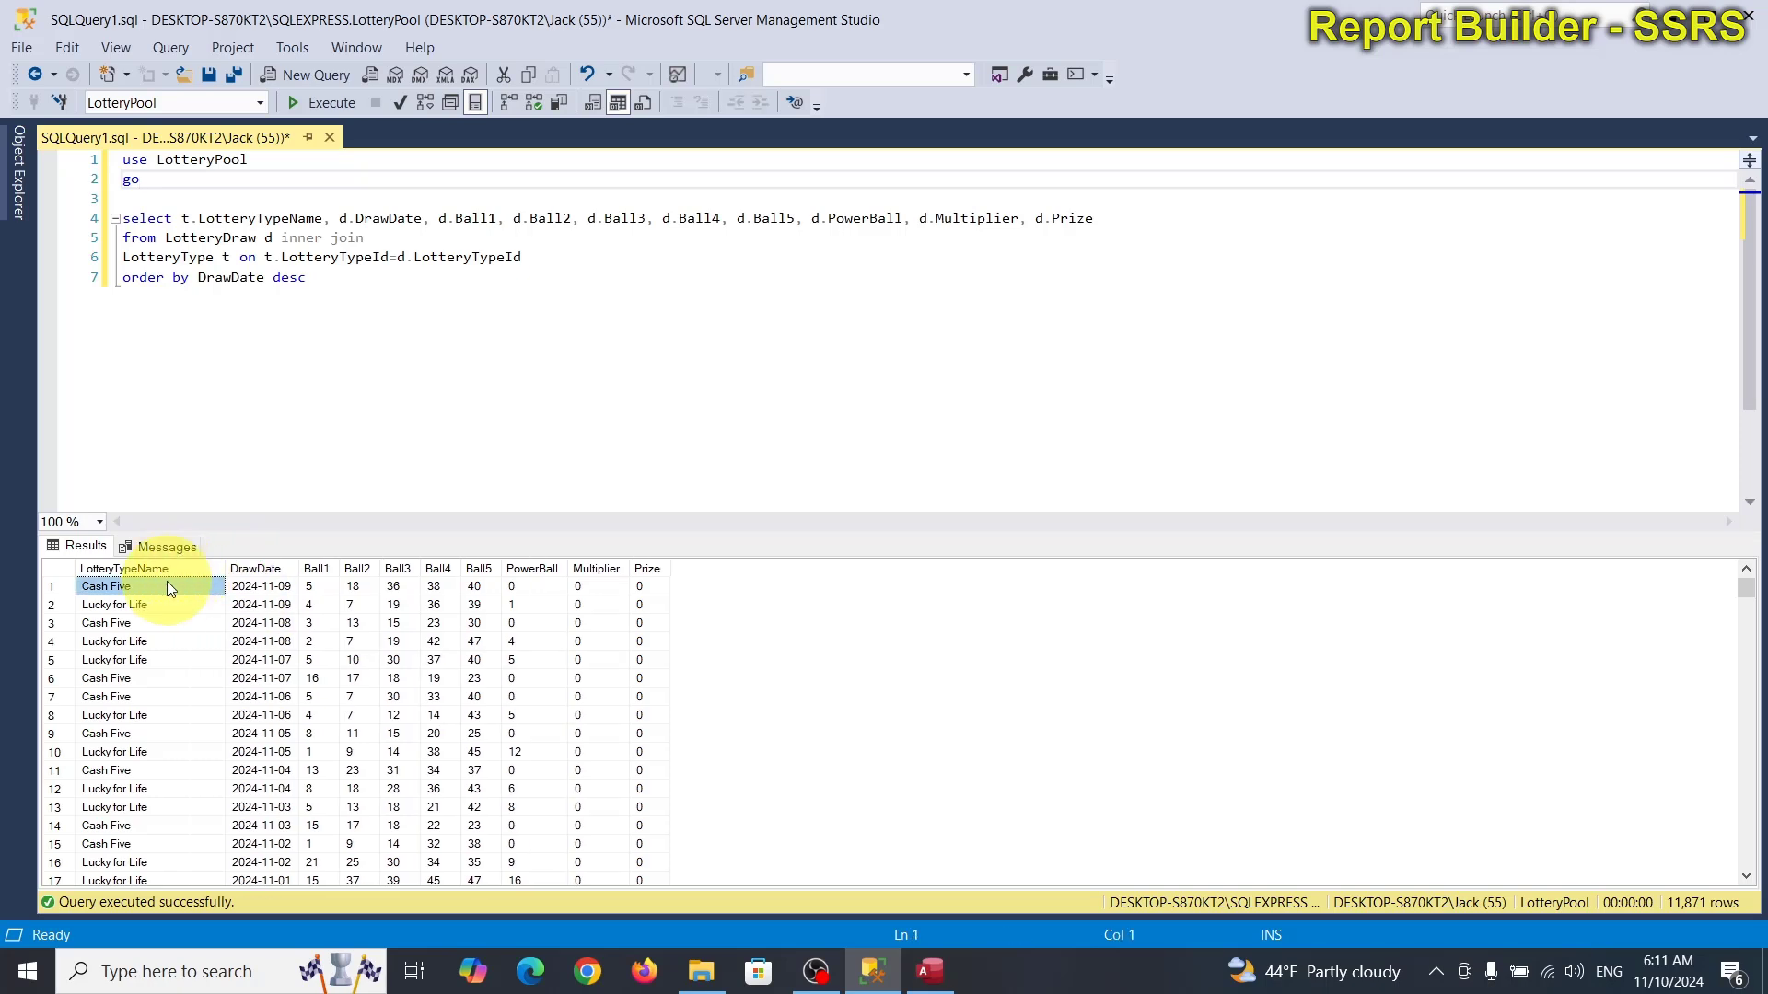
click(112, 605)
click(917, 962)
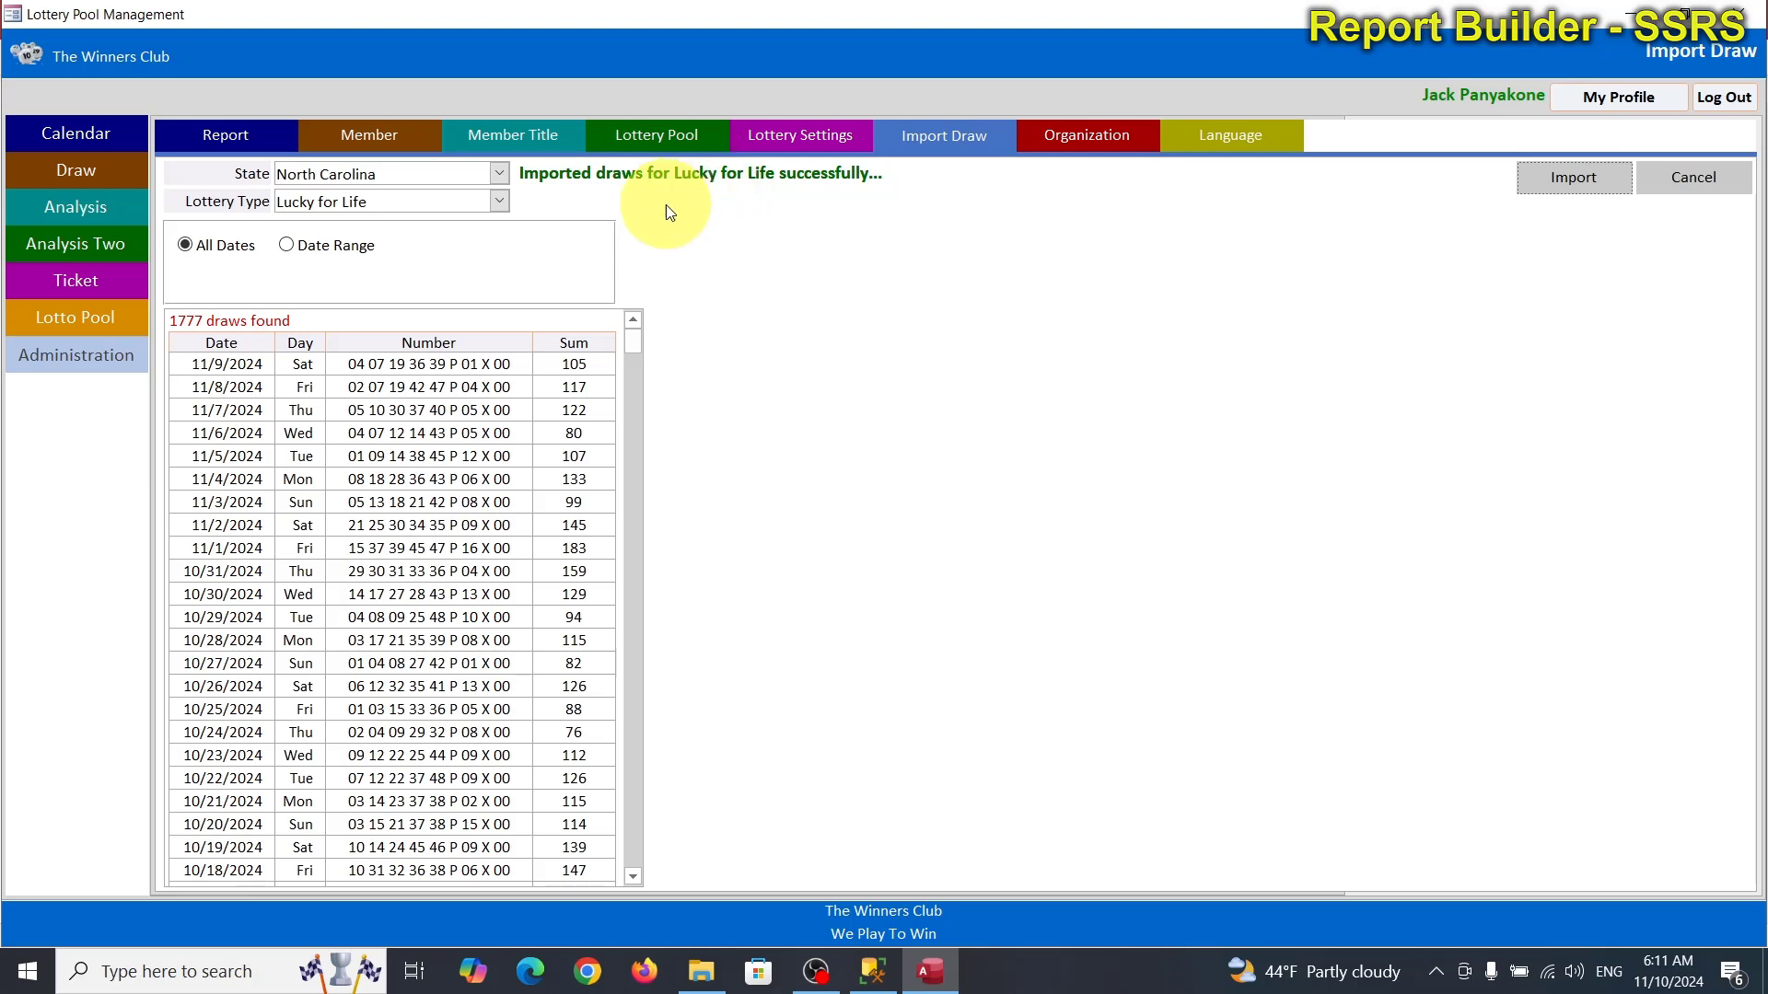
Import NCEL_MegaMillions_11102024.xlsx as Mega Million draws.
click(498, 201)
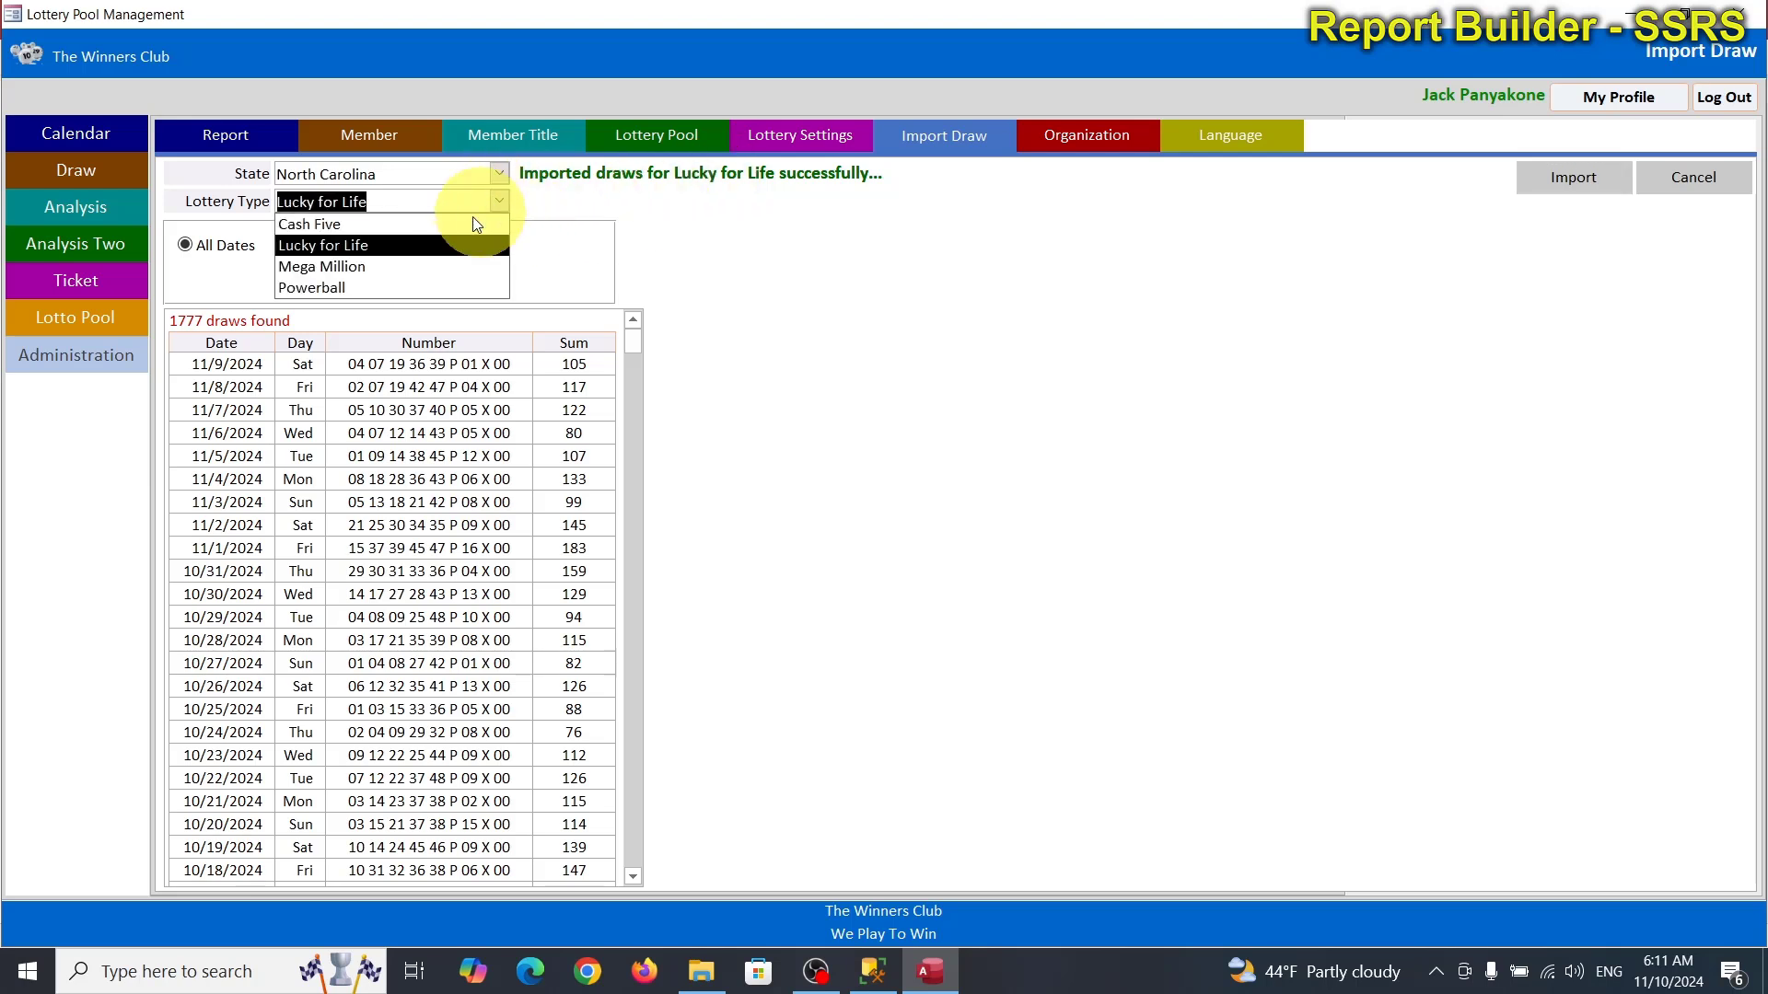
click(371, 268)
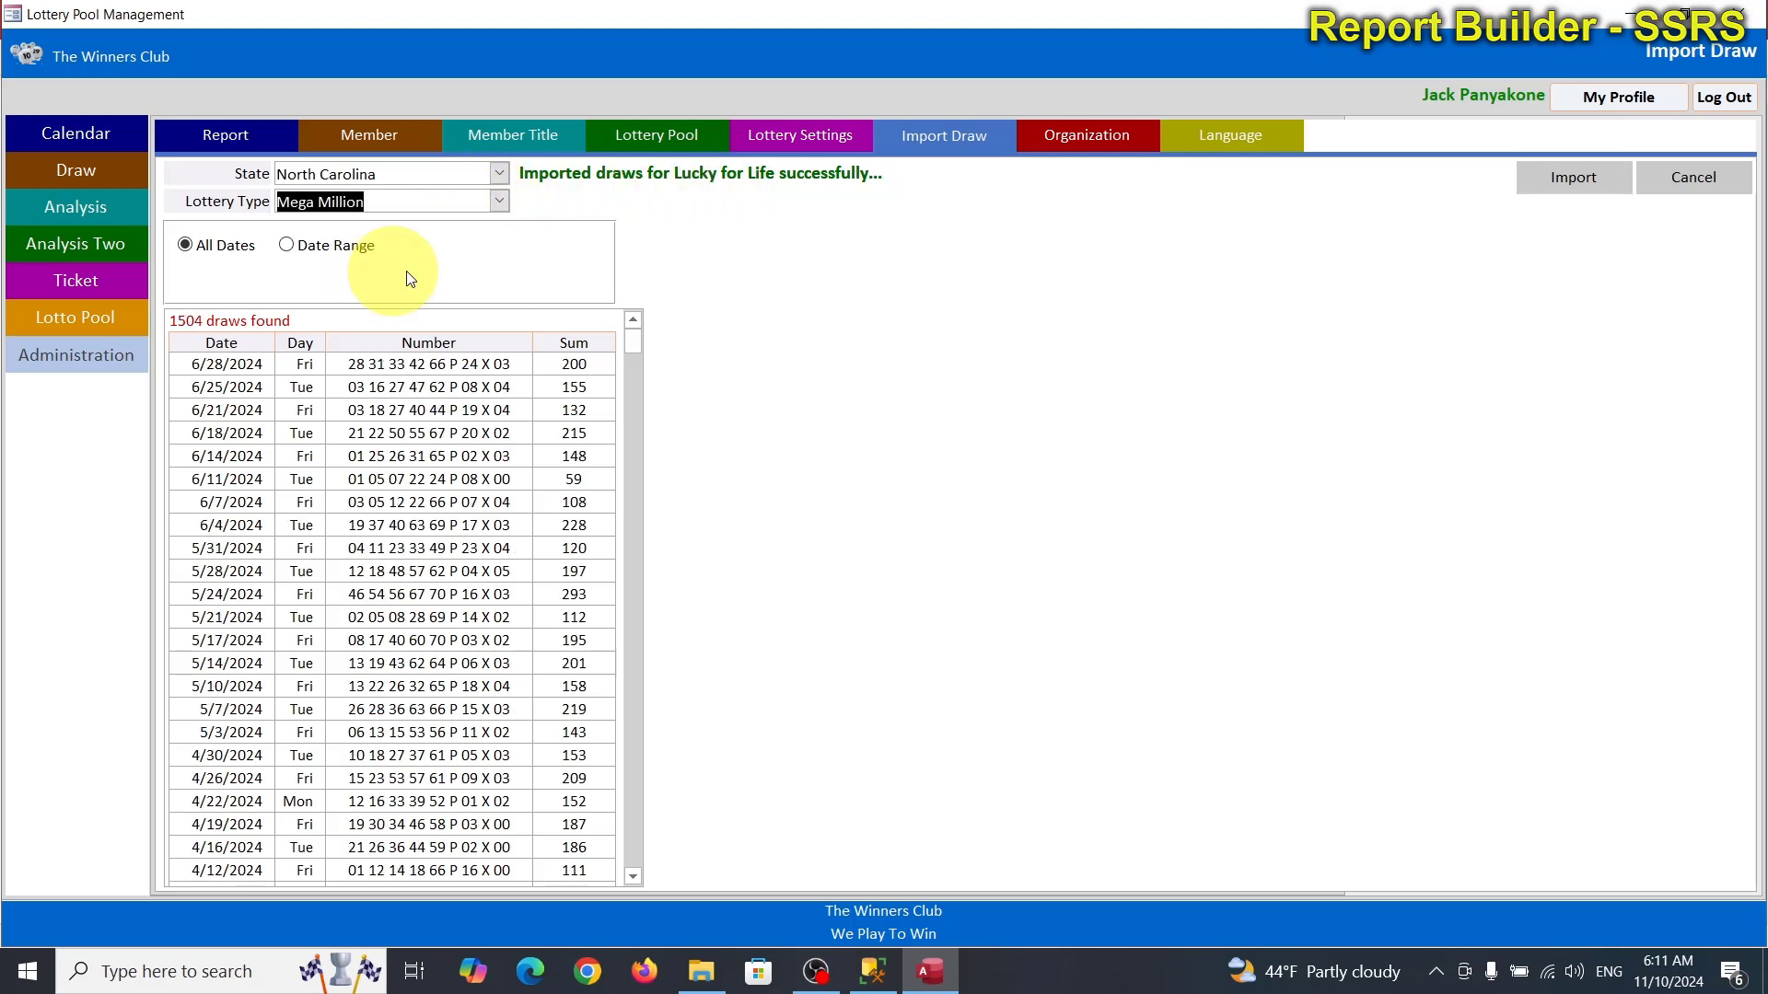
click(1576, 175)
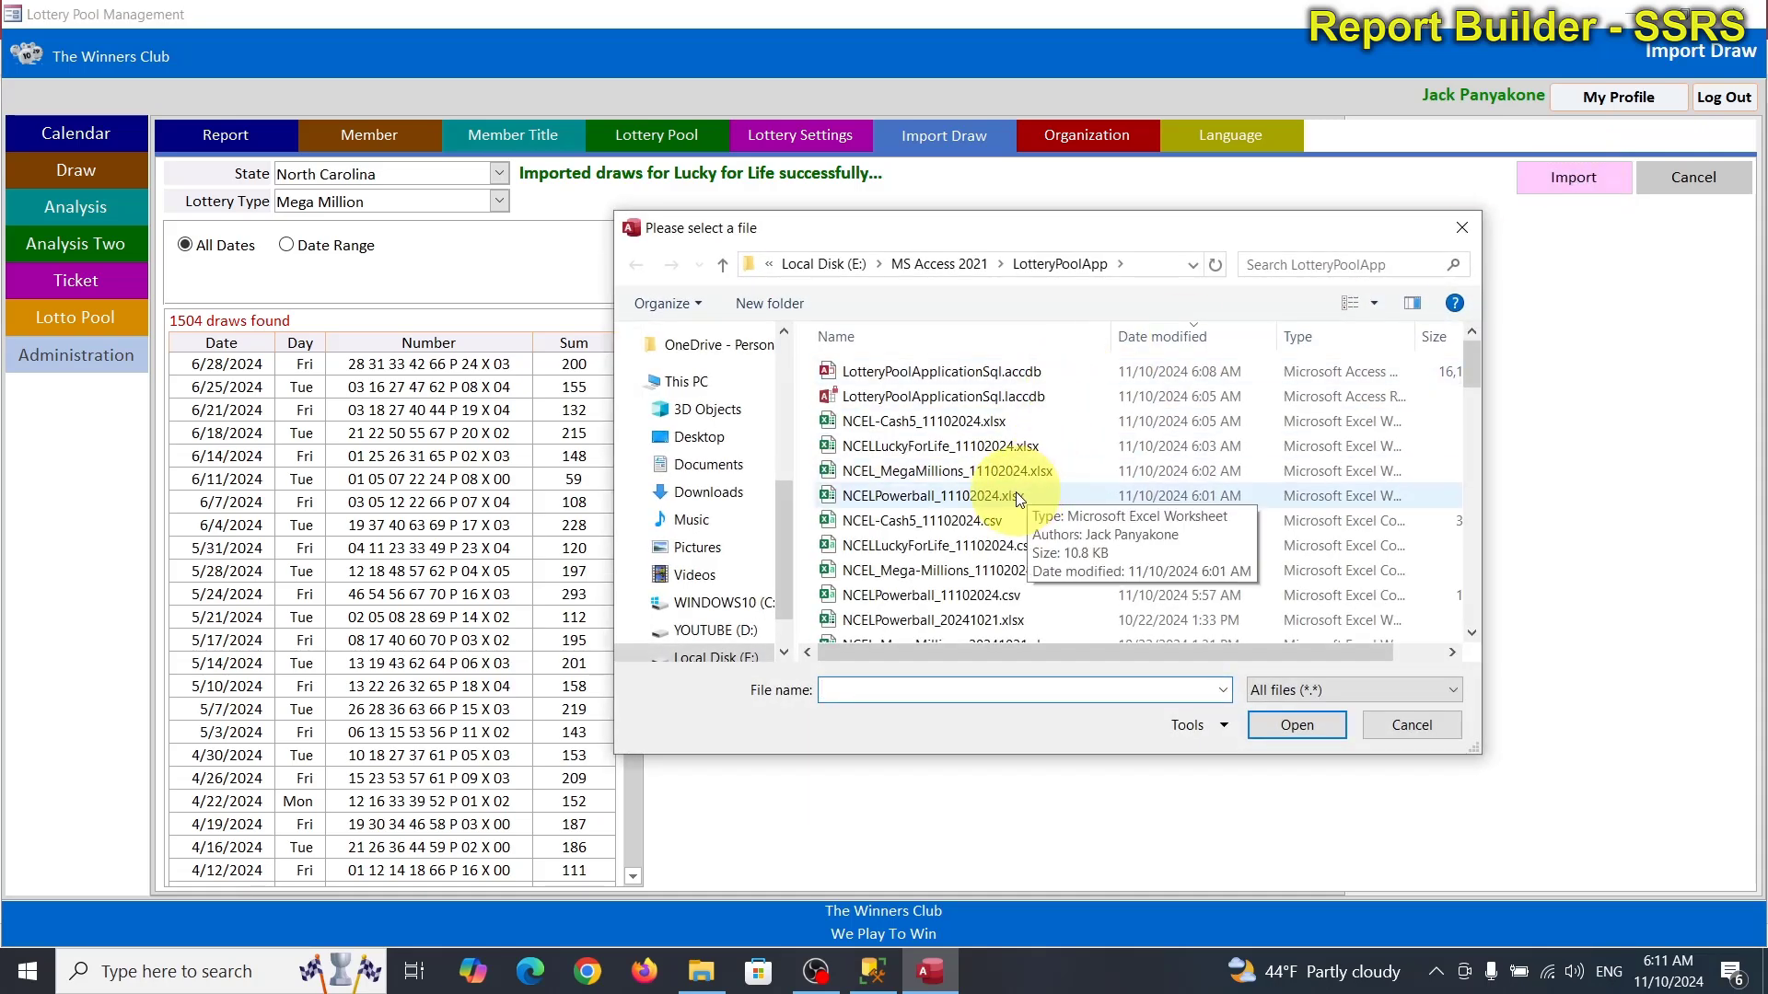
double_click(953, 471)
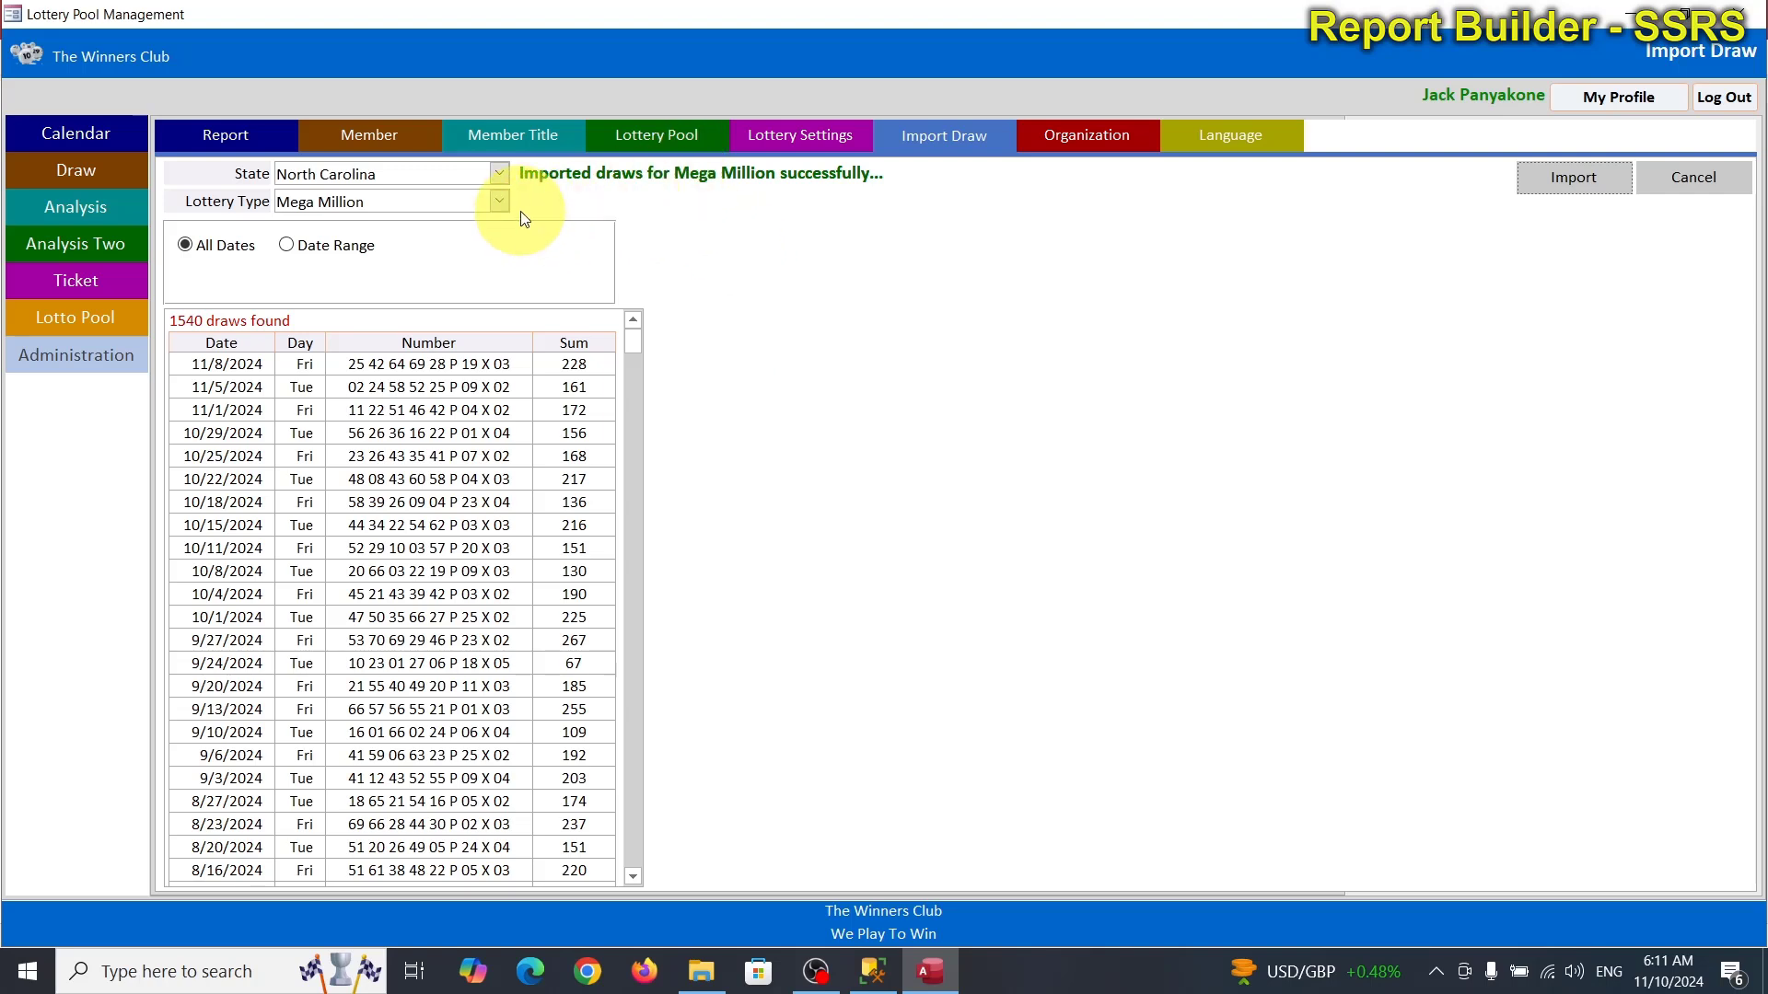
Import NCELPowerball_11102024.xlsx as Powerball draws.
click(498, 201)
click(427, 287)
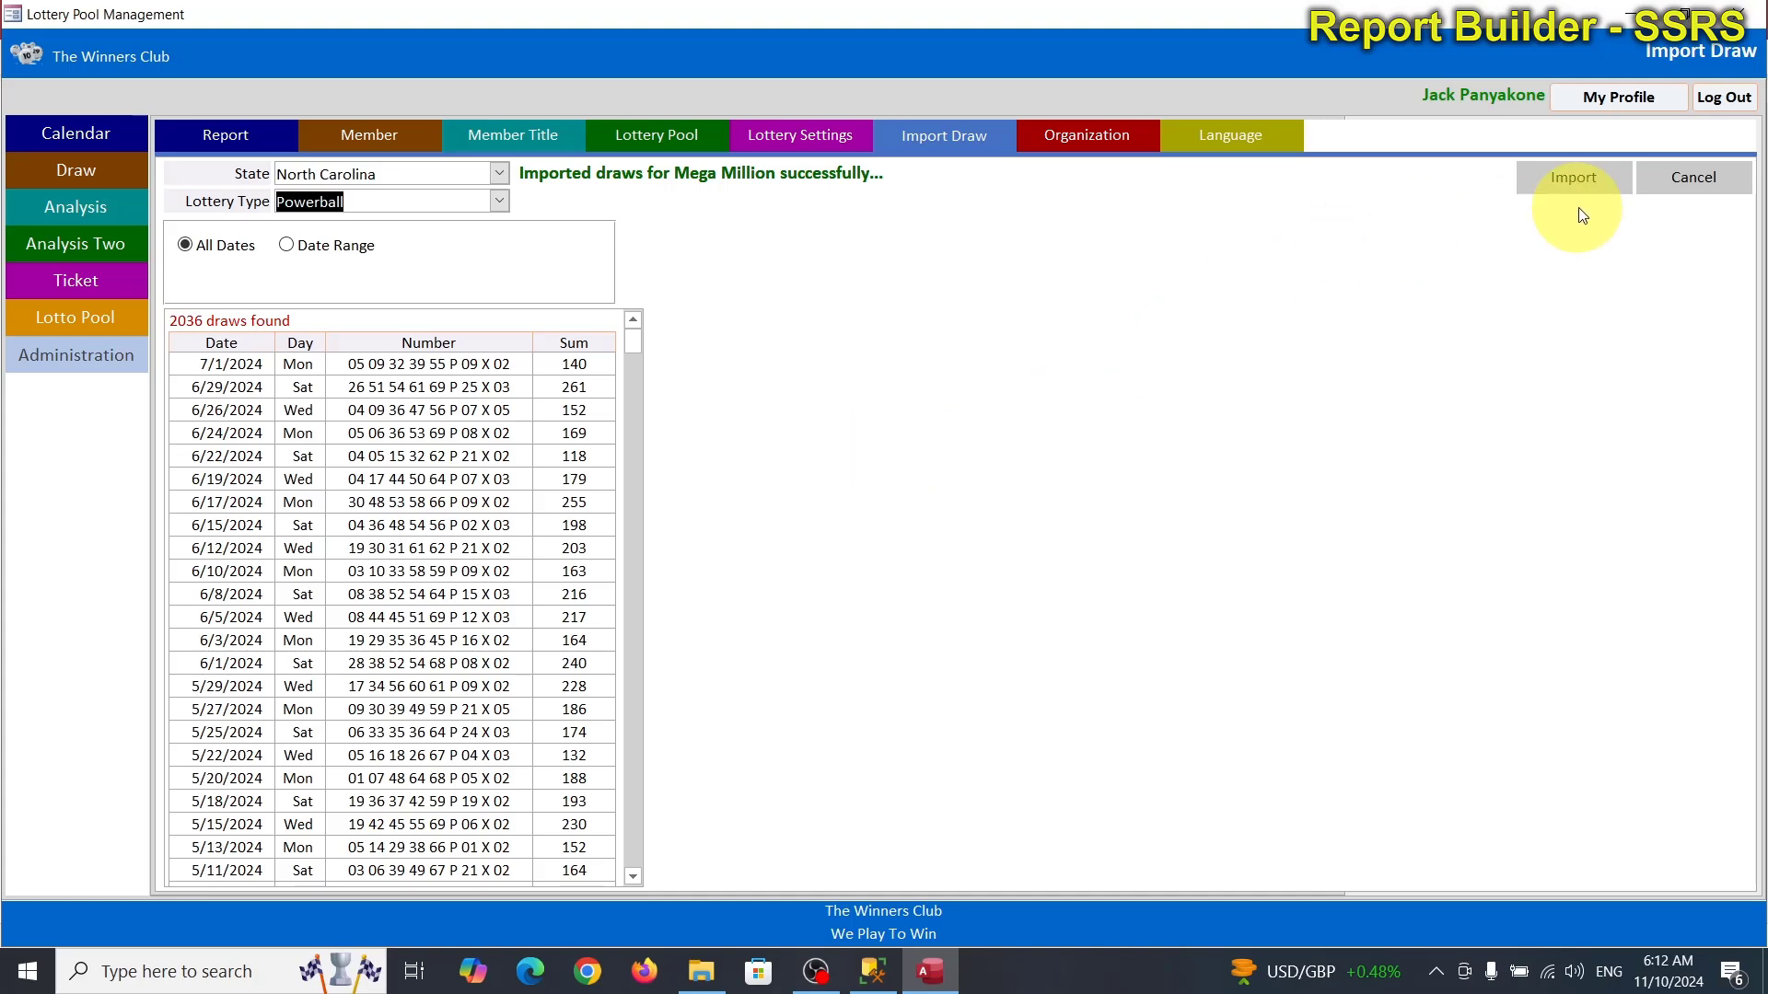
click(1575, 181)
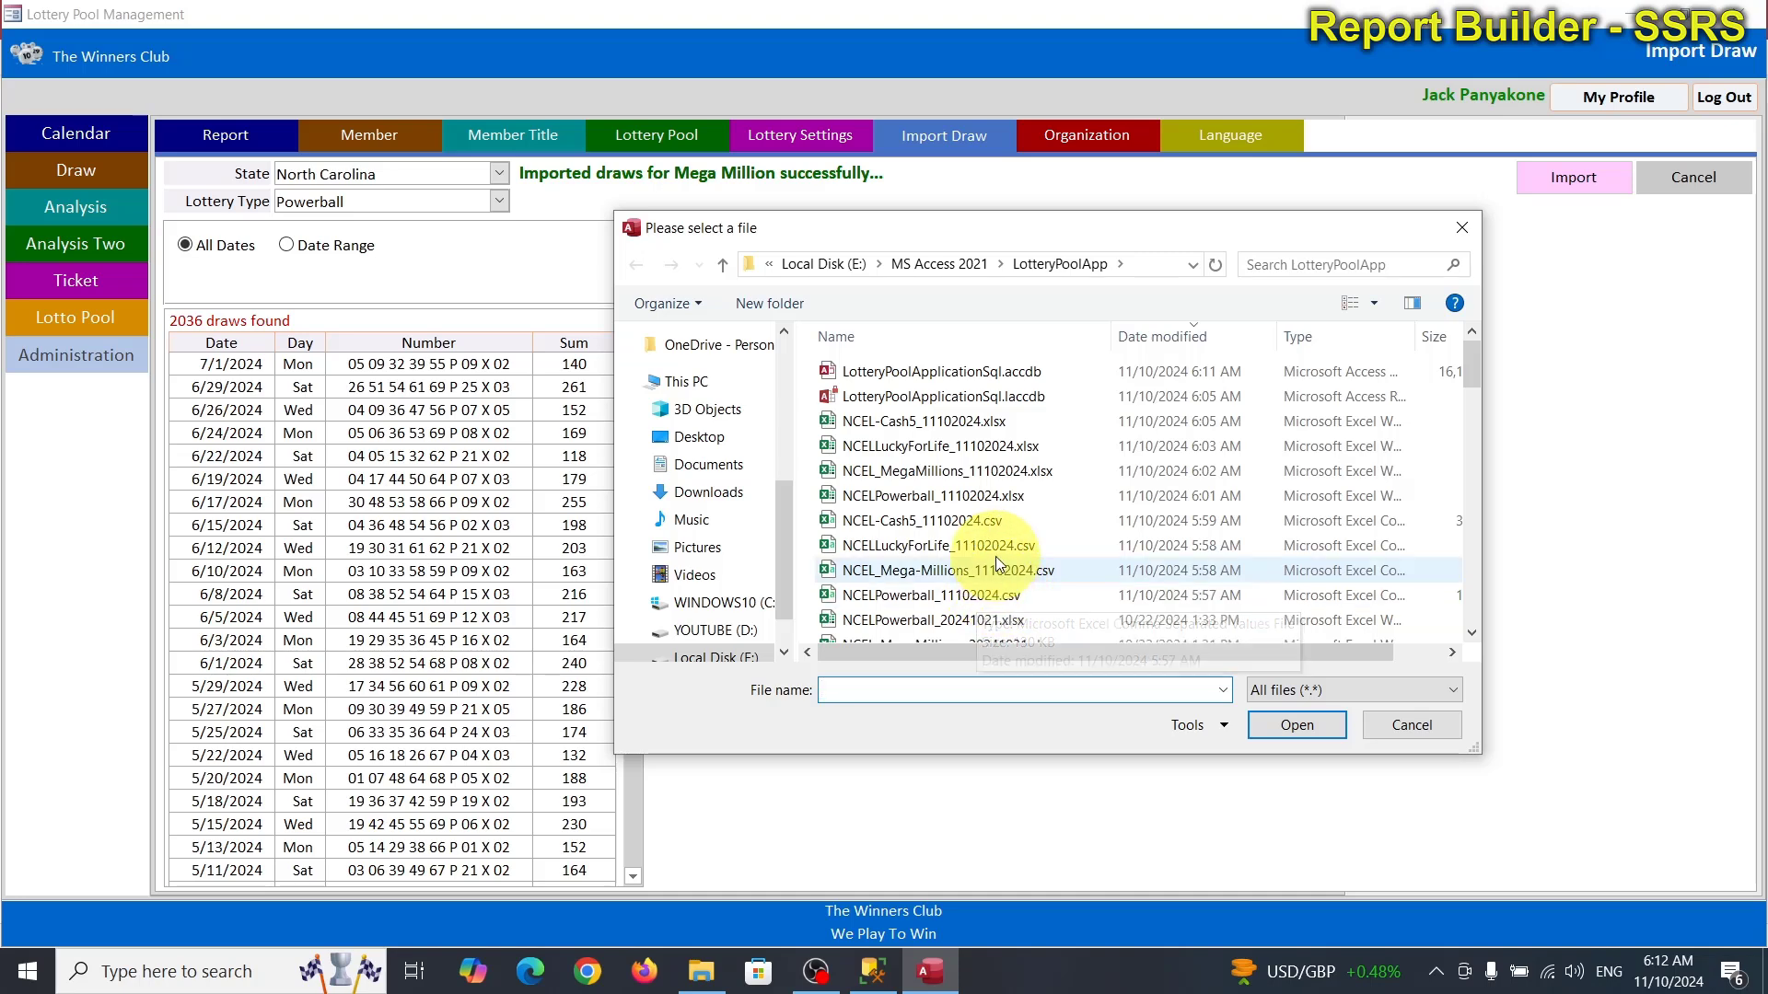
double_click(966, 495)
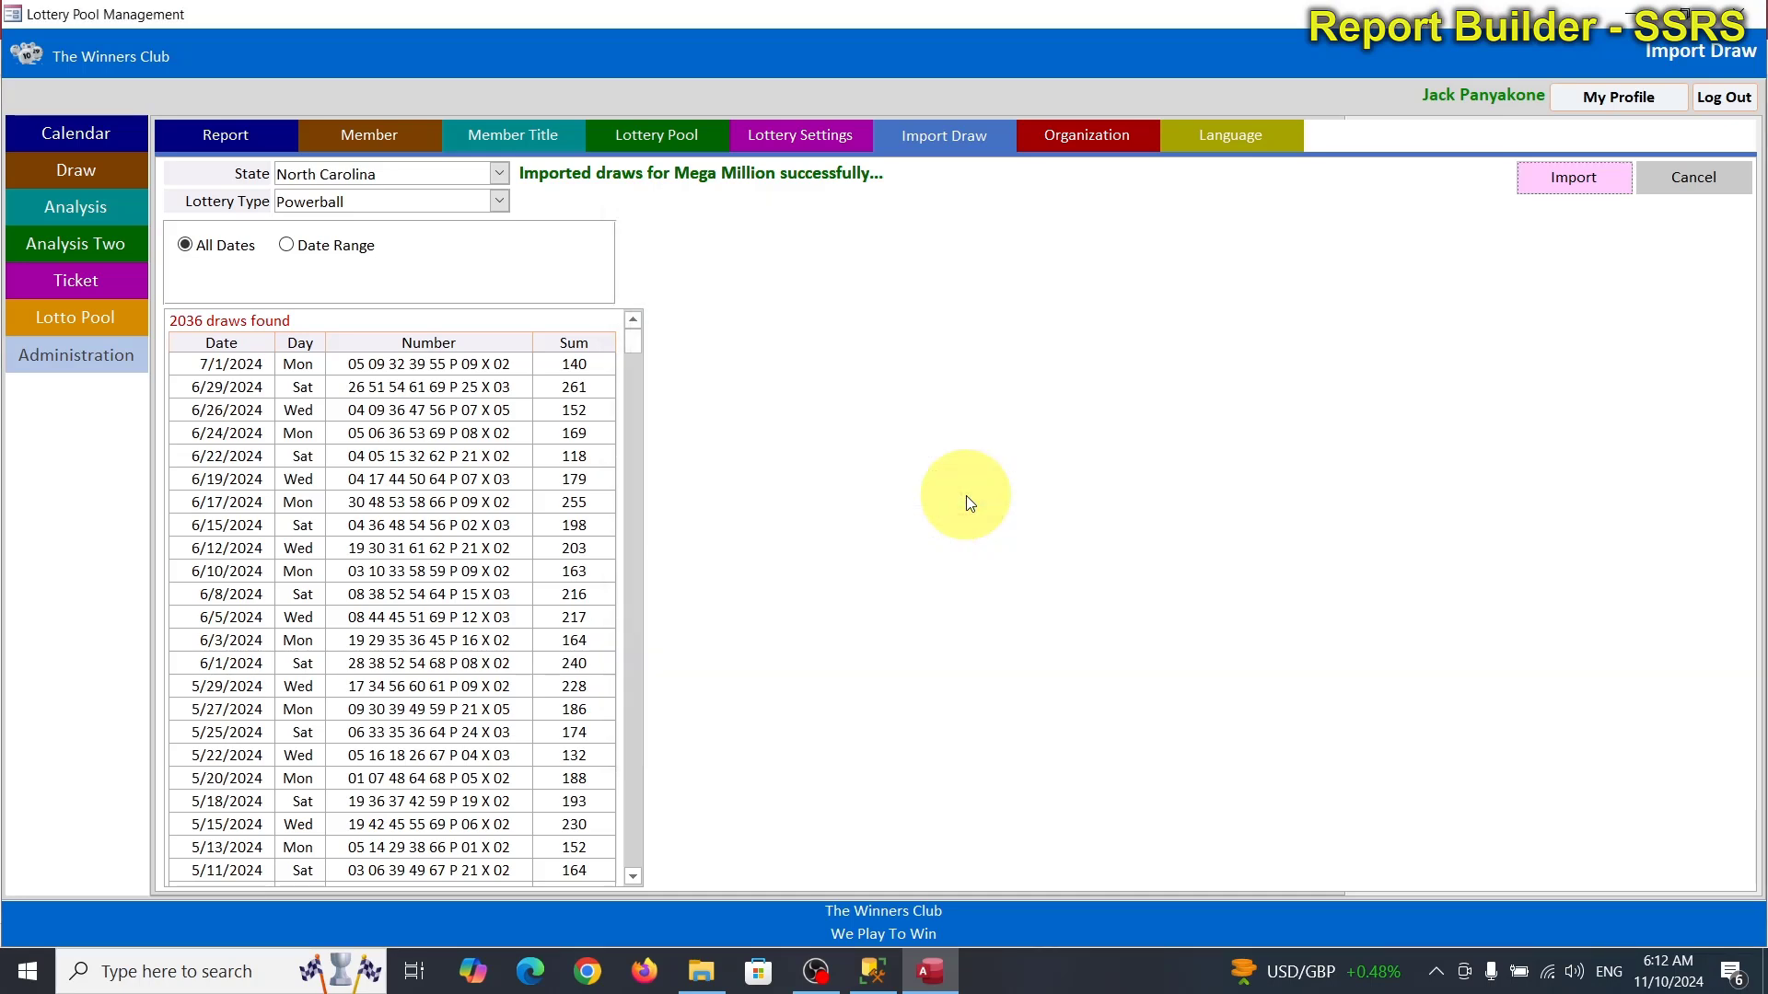
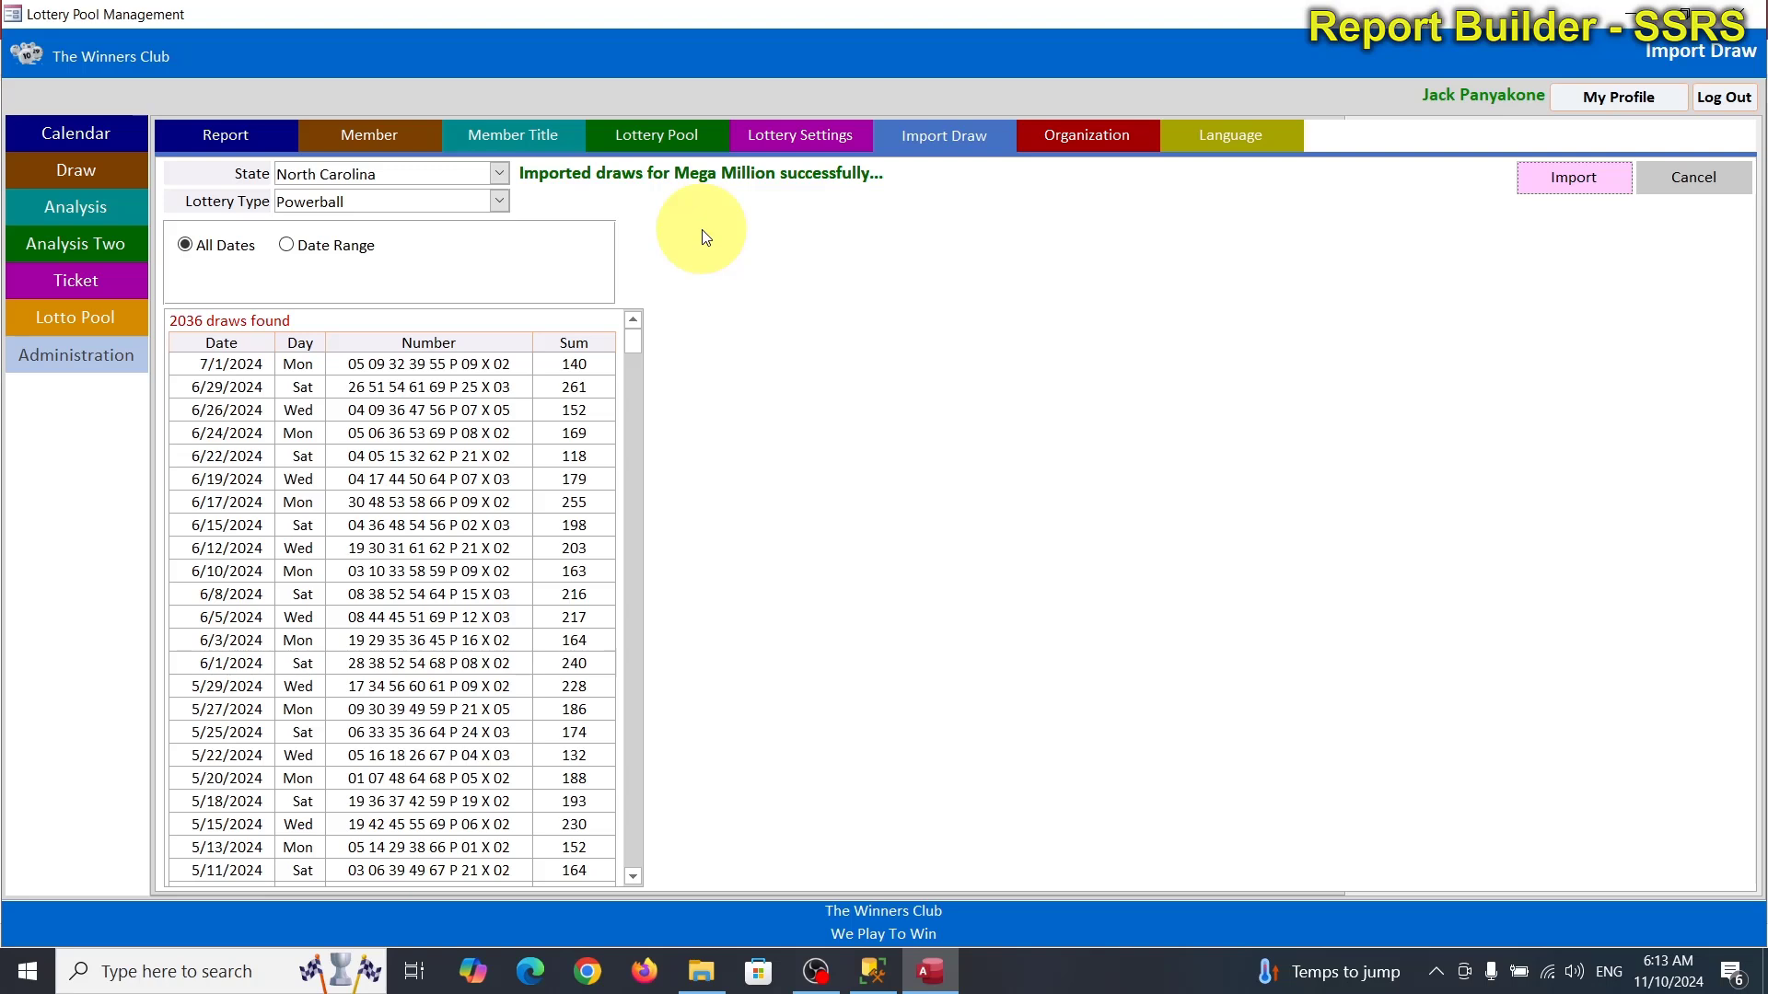
Rerun the draw query in SSMS to confirm 11,963 rows including Powerball draws, then return to Access.
click(873, 971)
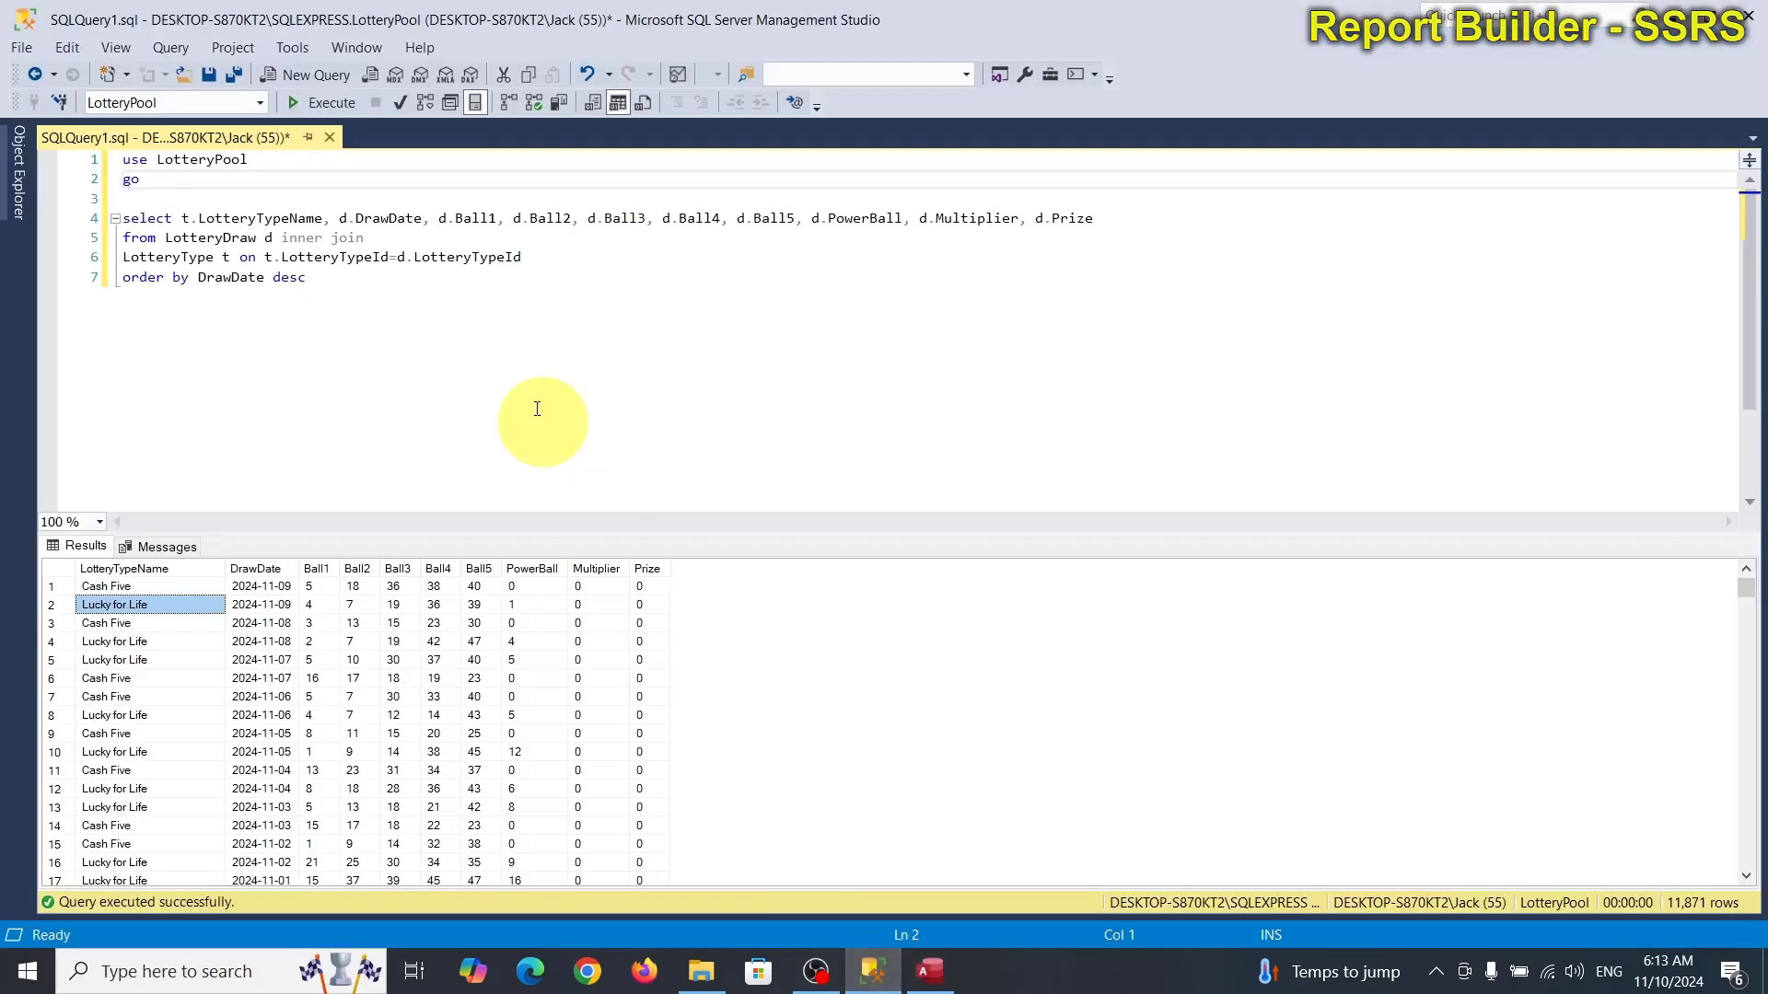
click(304, 179)
click(324, 102)
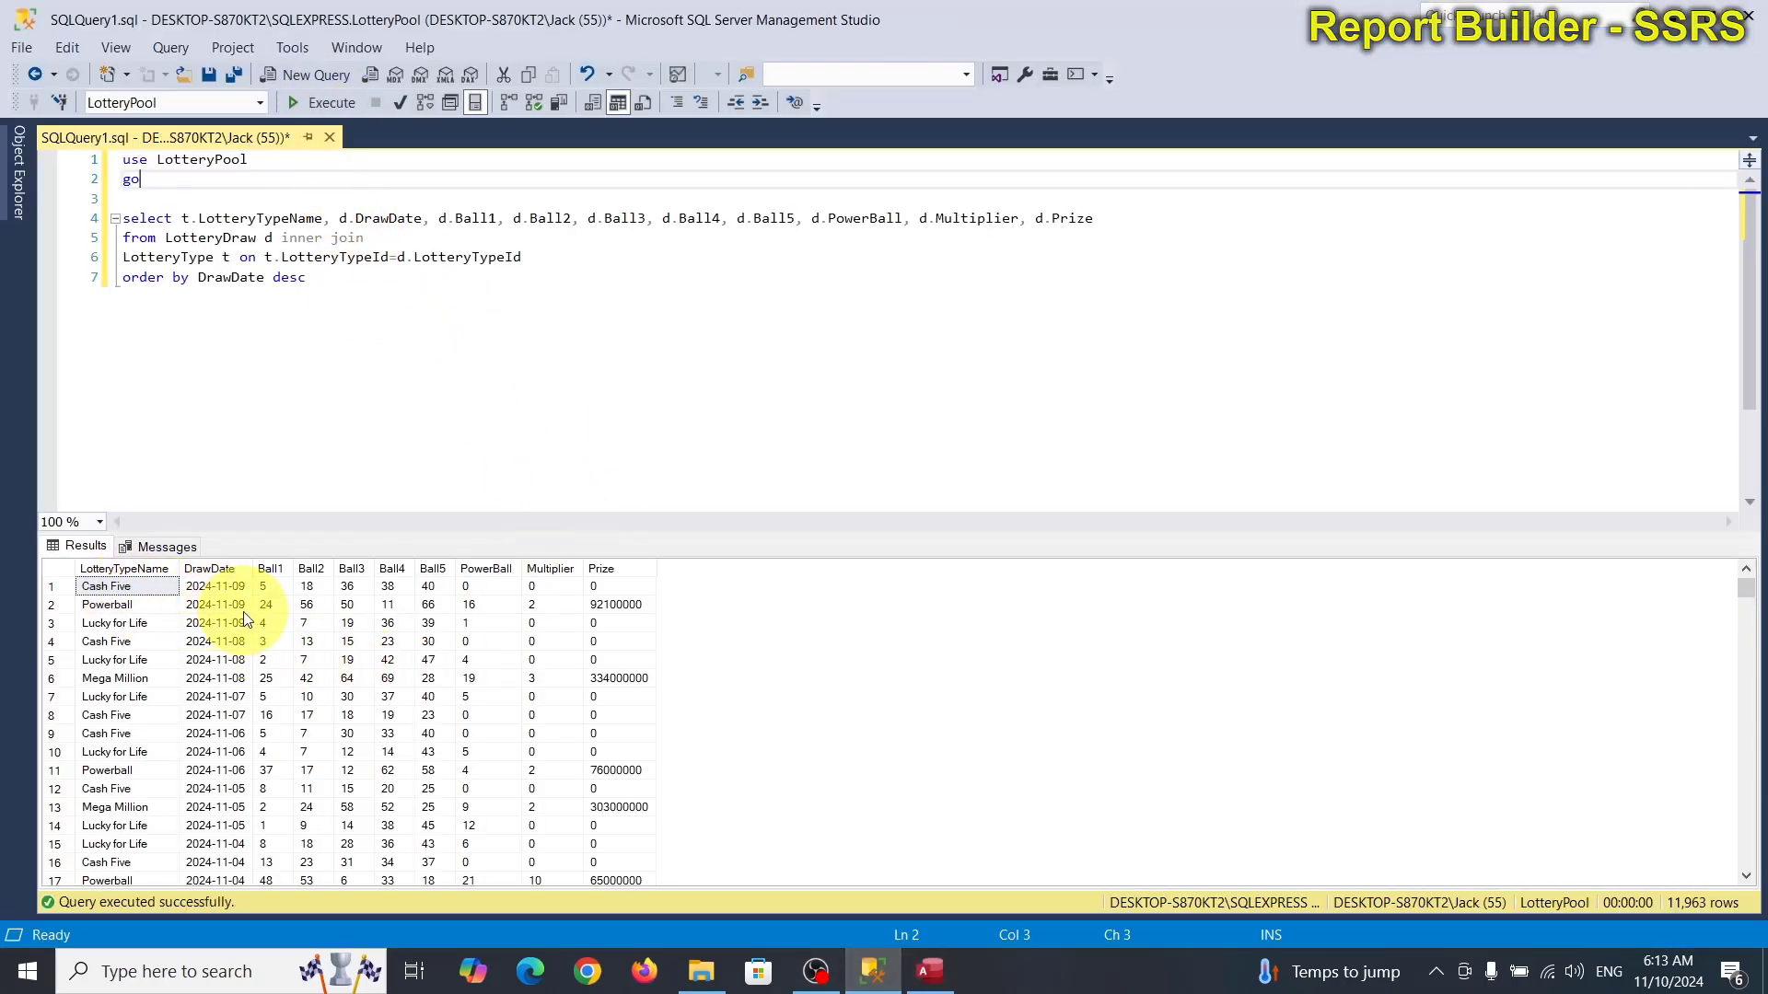
click(118, 608)
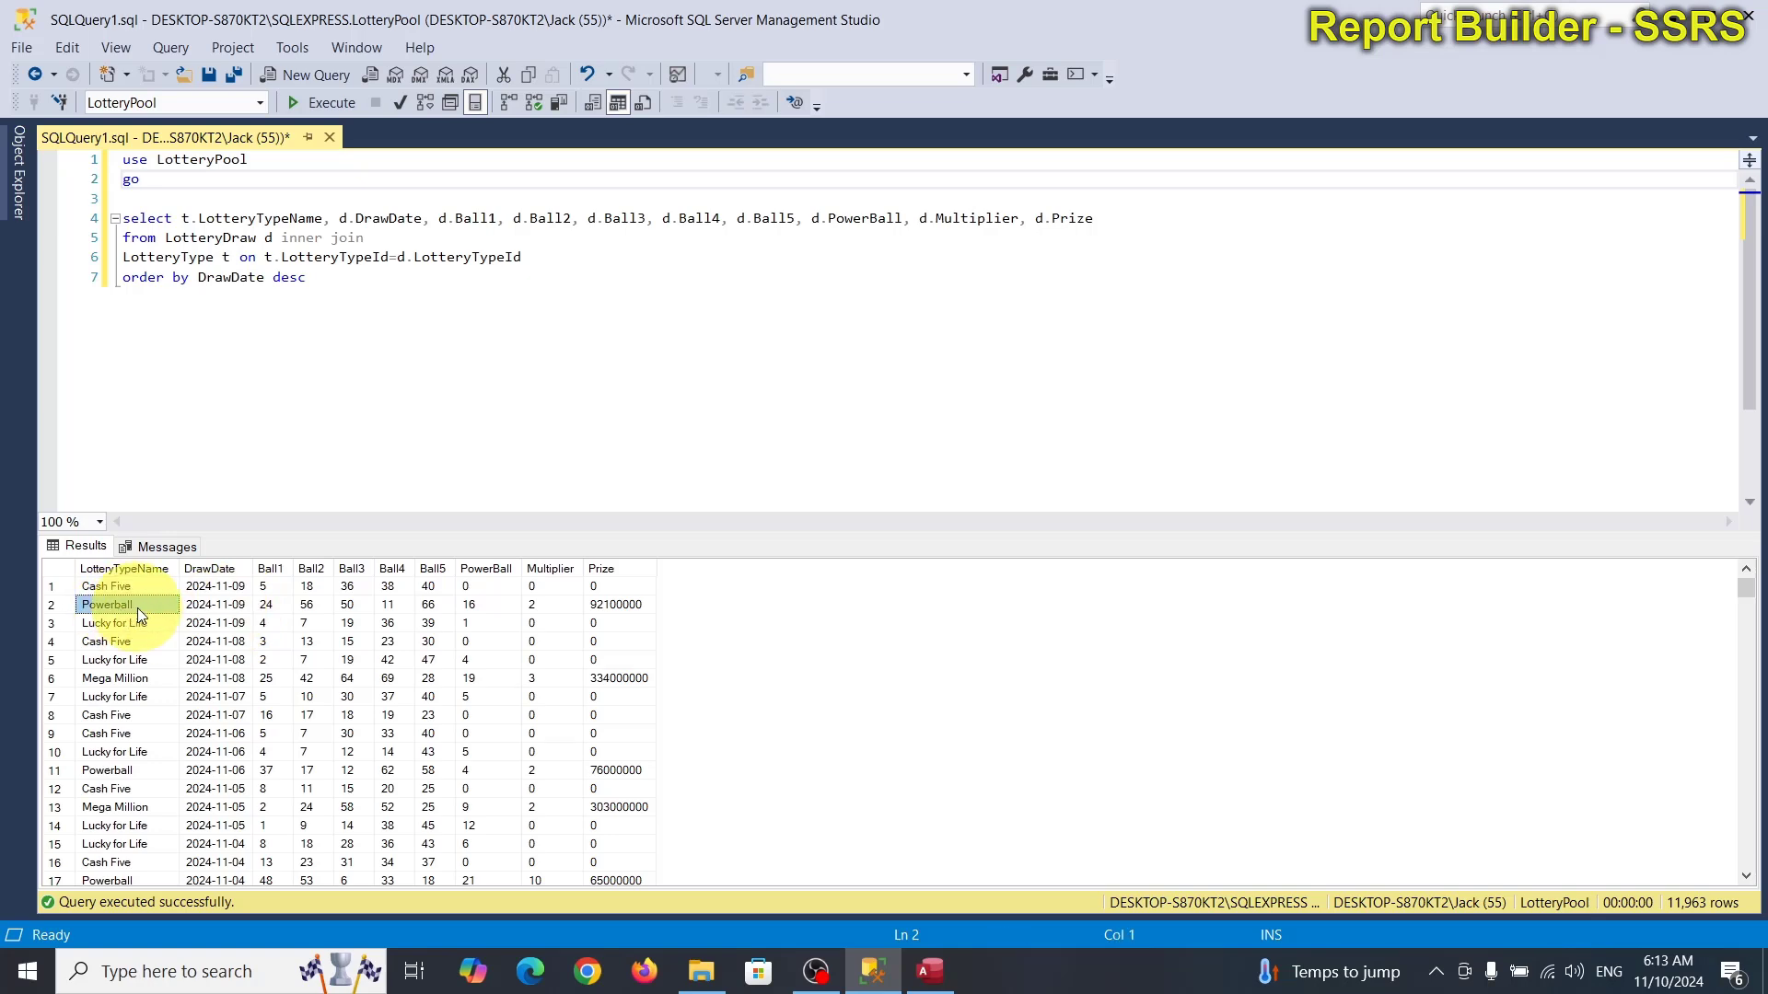
click(930, 972)
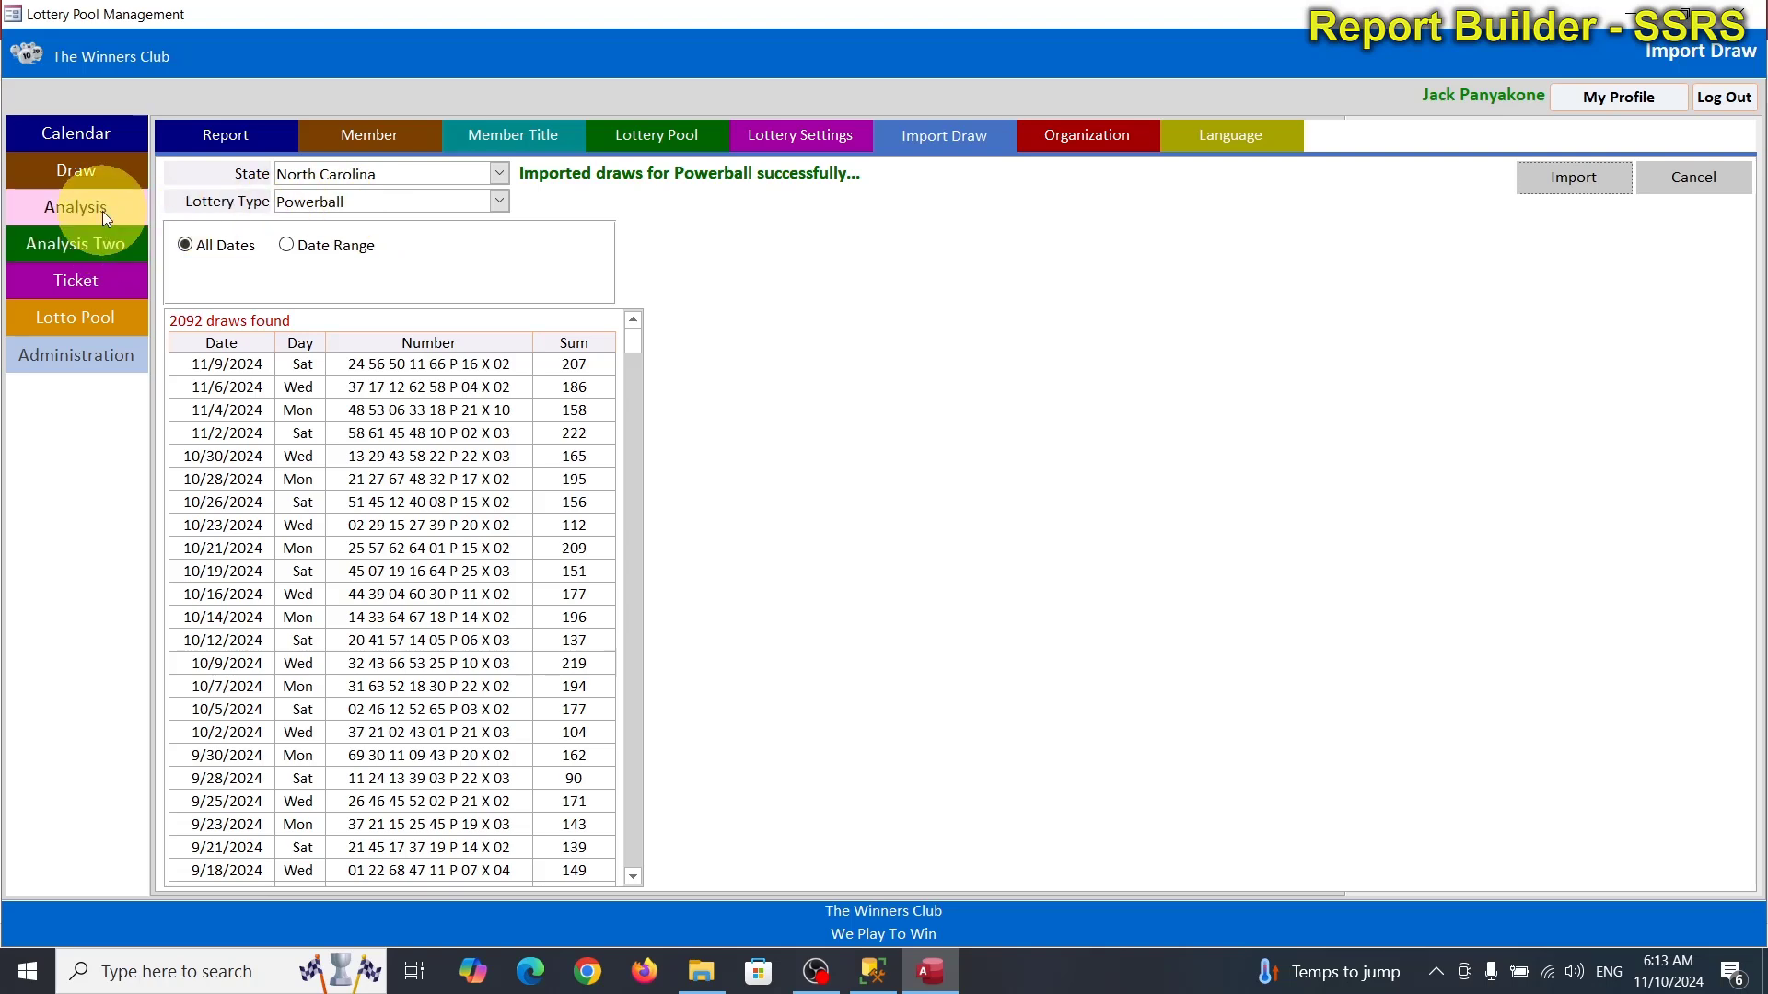
Open the Draw screen of the Lottery Pool app and set State to North Carolina.
click(100, 139)
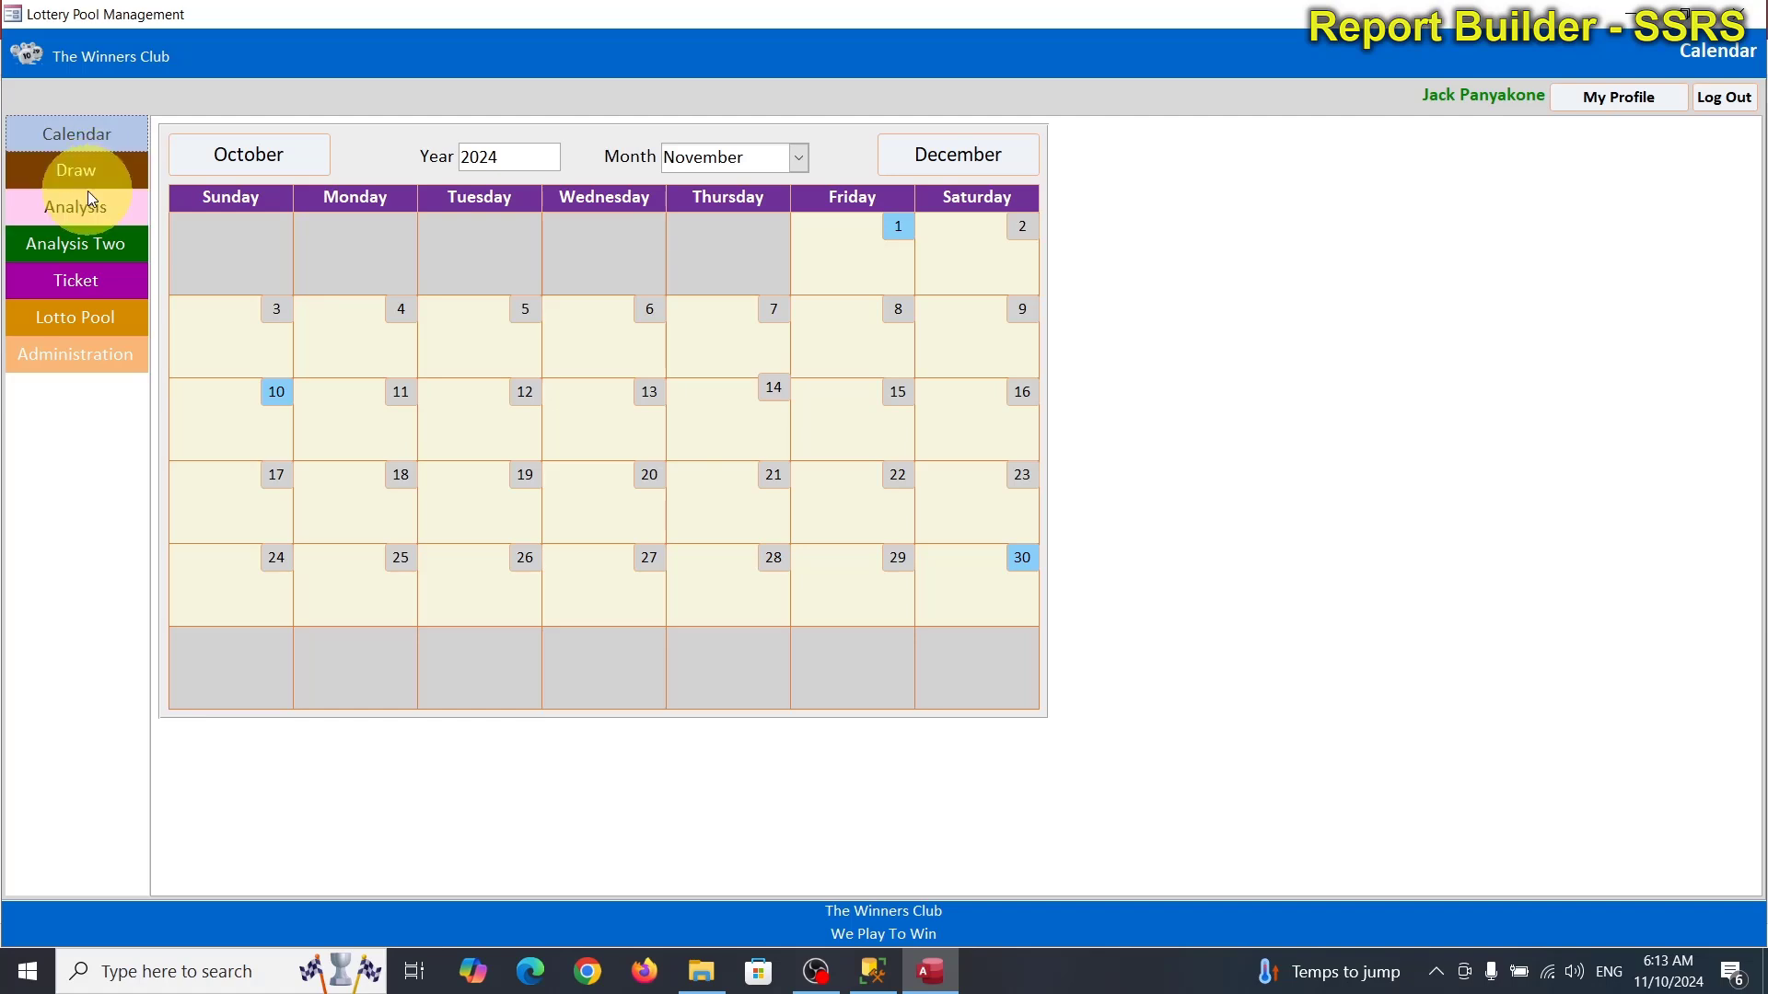
click(88, 174)
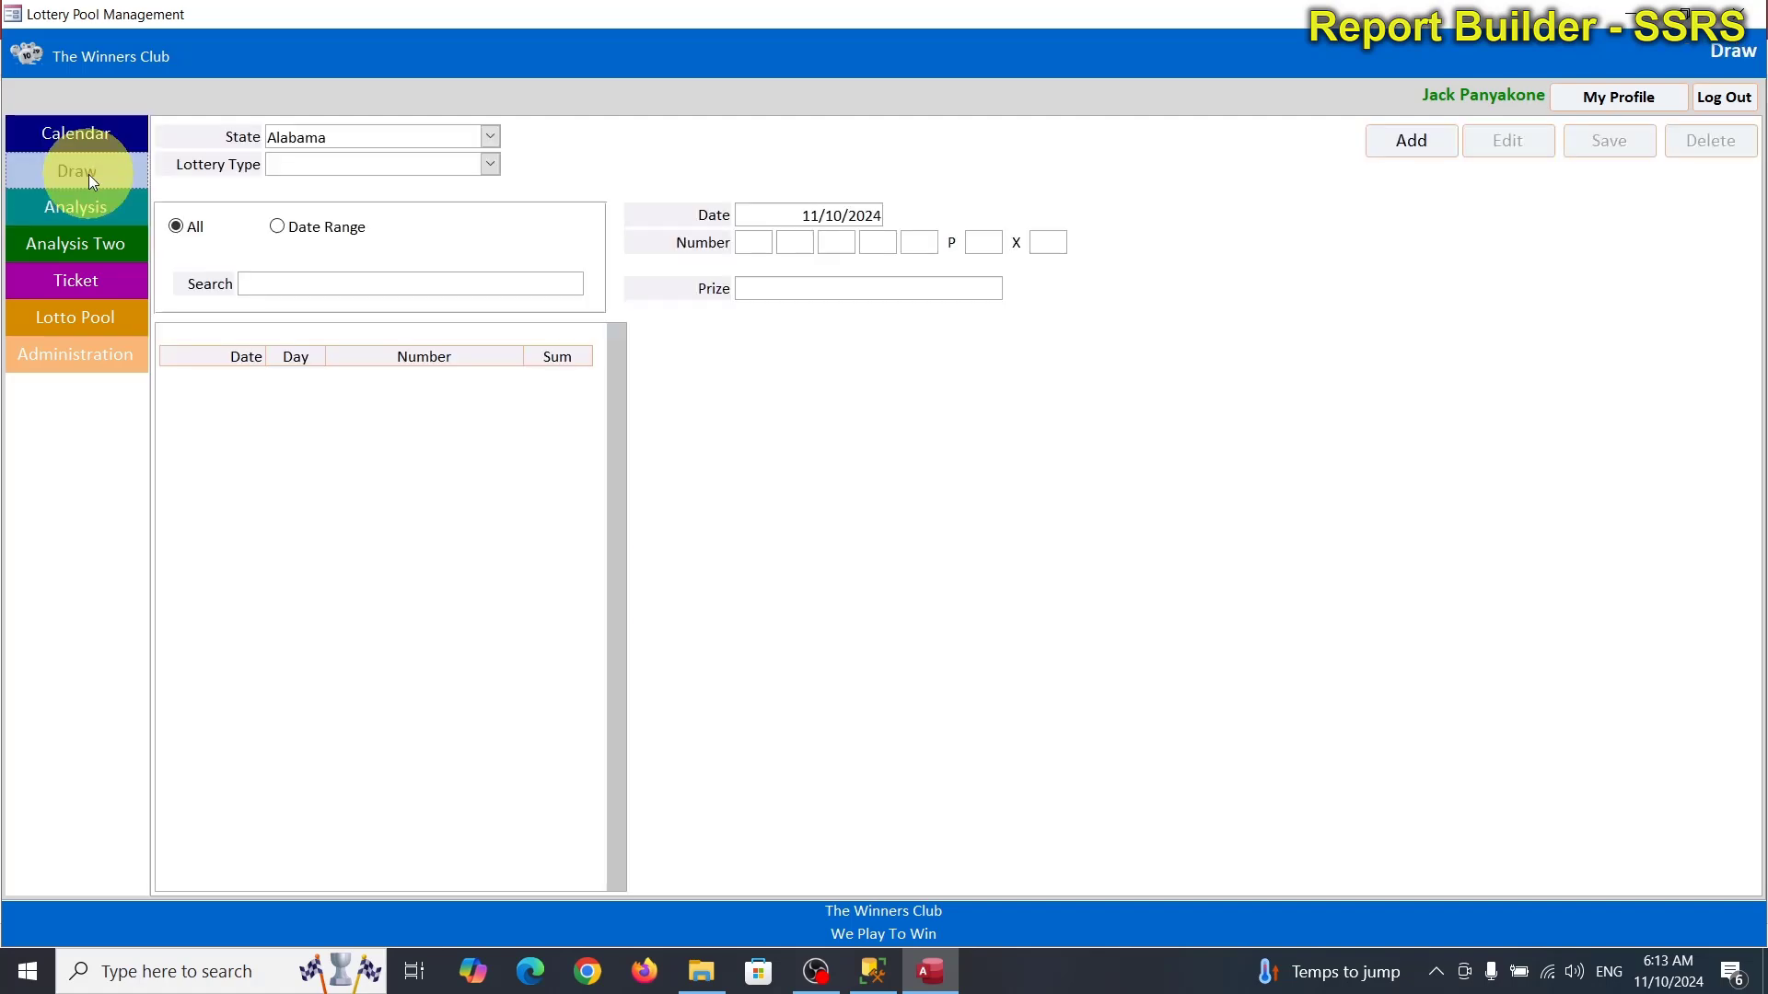
click(499, 140)
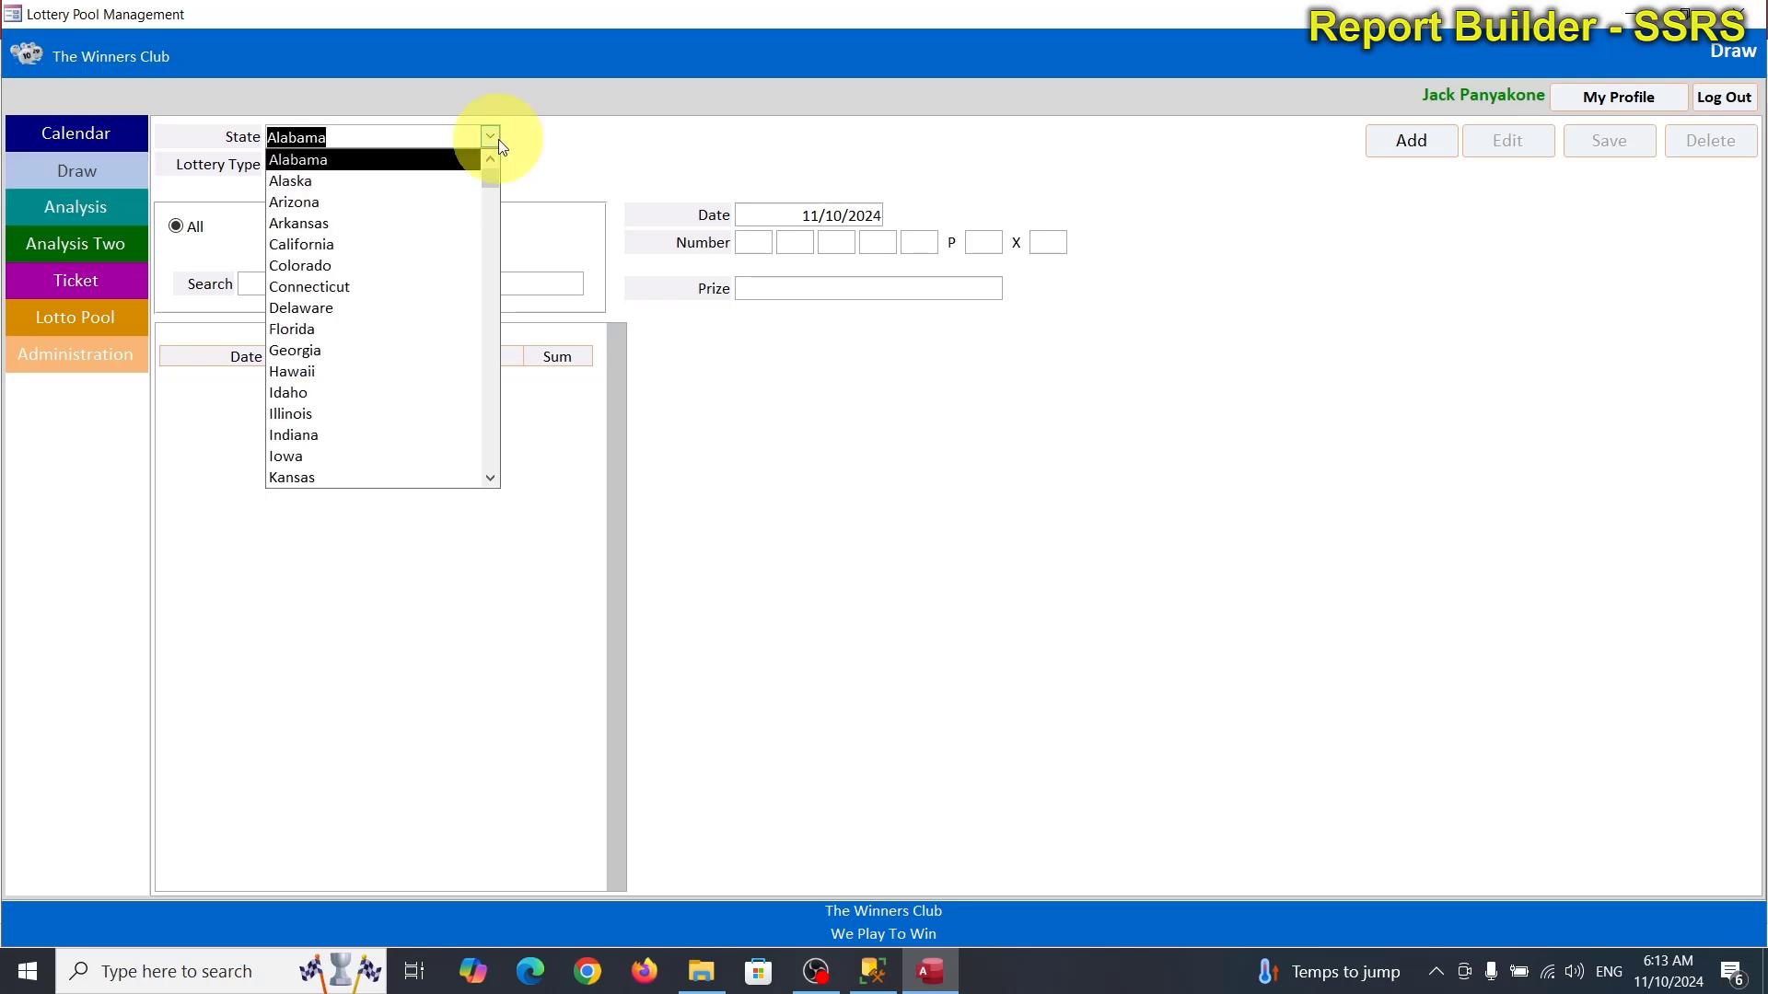
text(north Carolina)
key(Return)
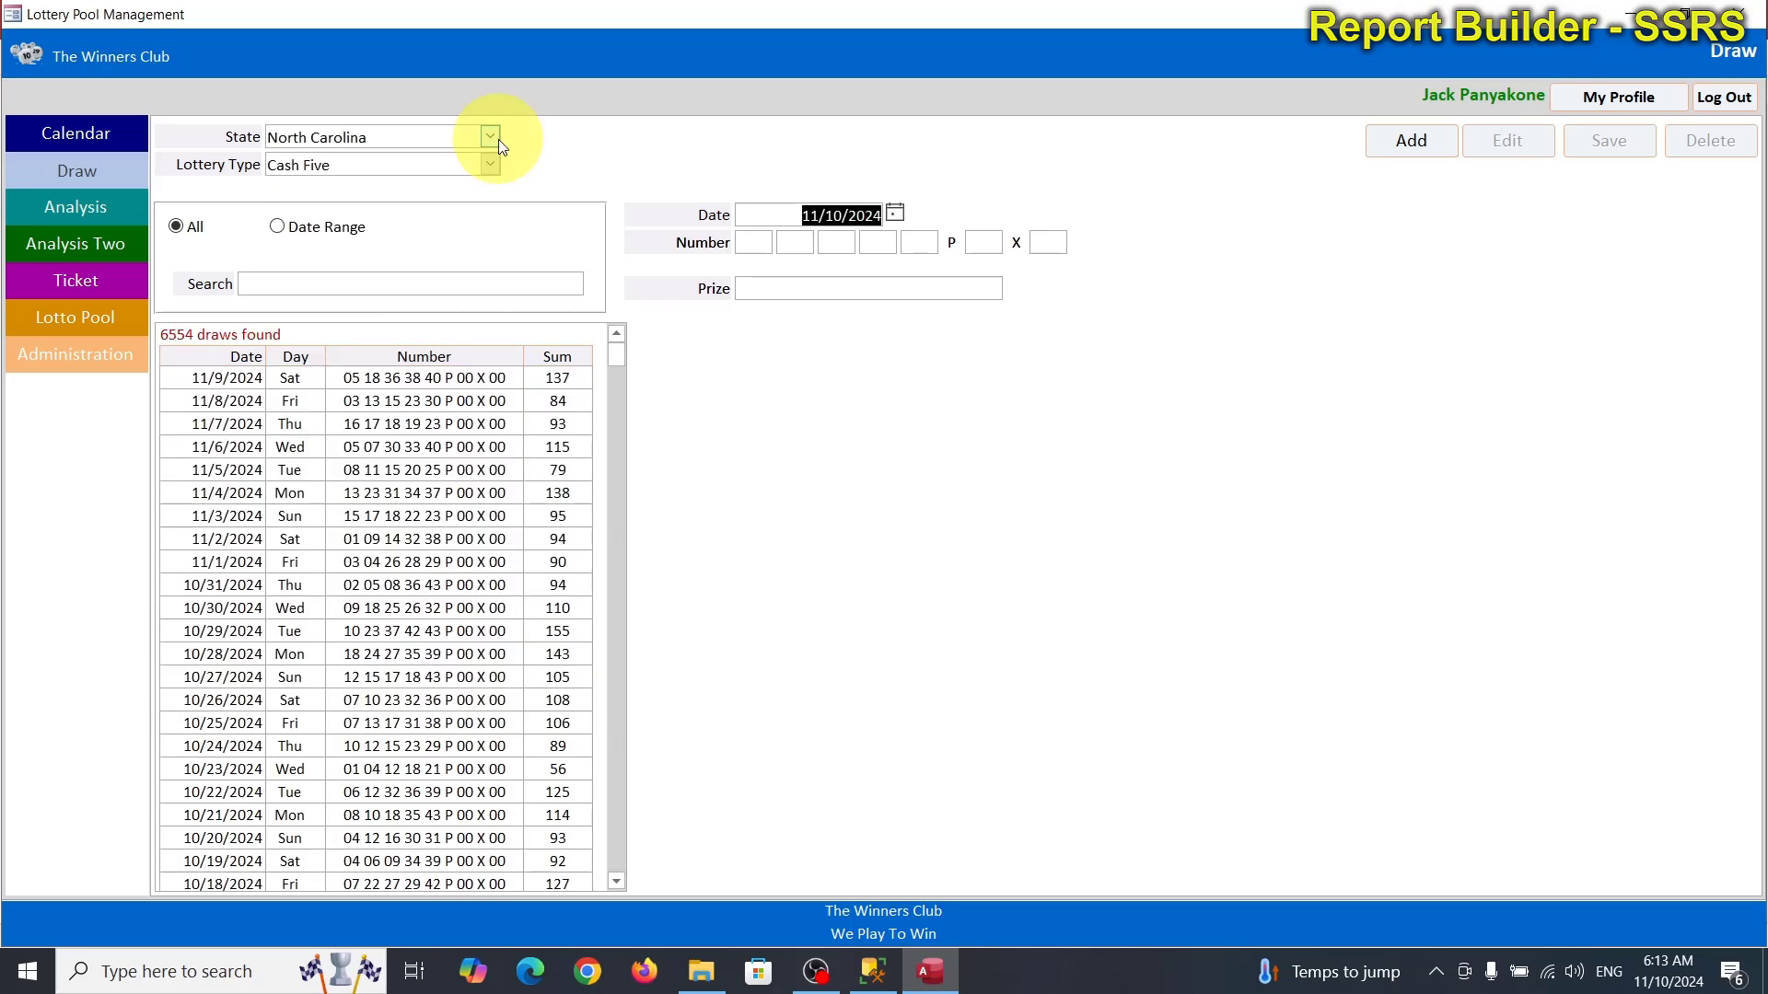
Move from Draw through Analysis to the empty Analysis Two screen.
click(83, 170)
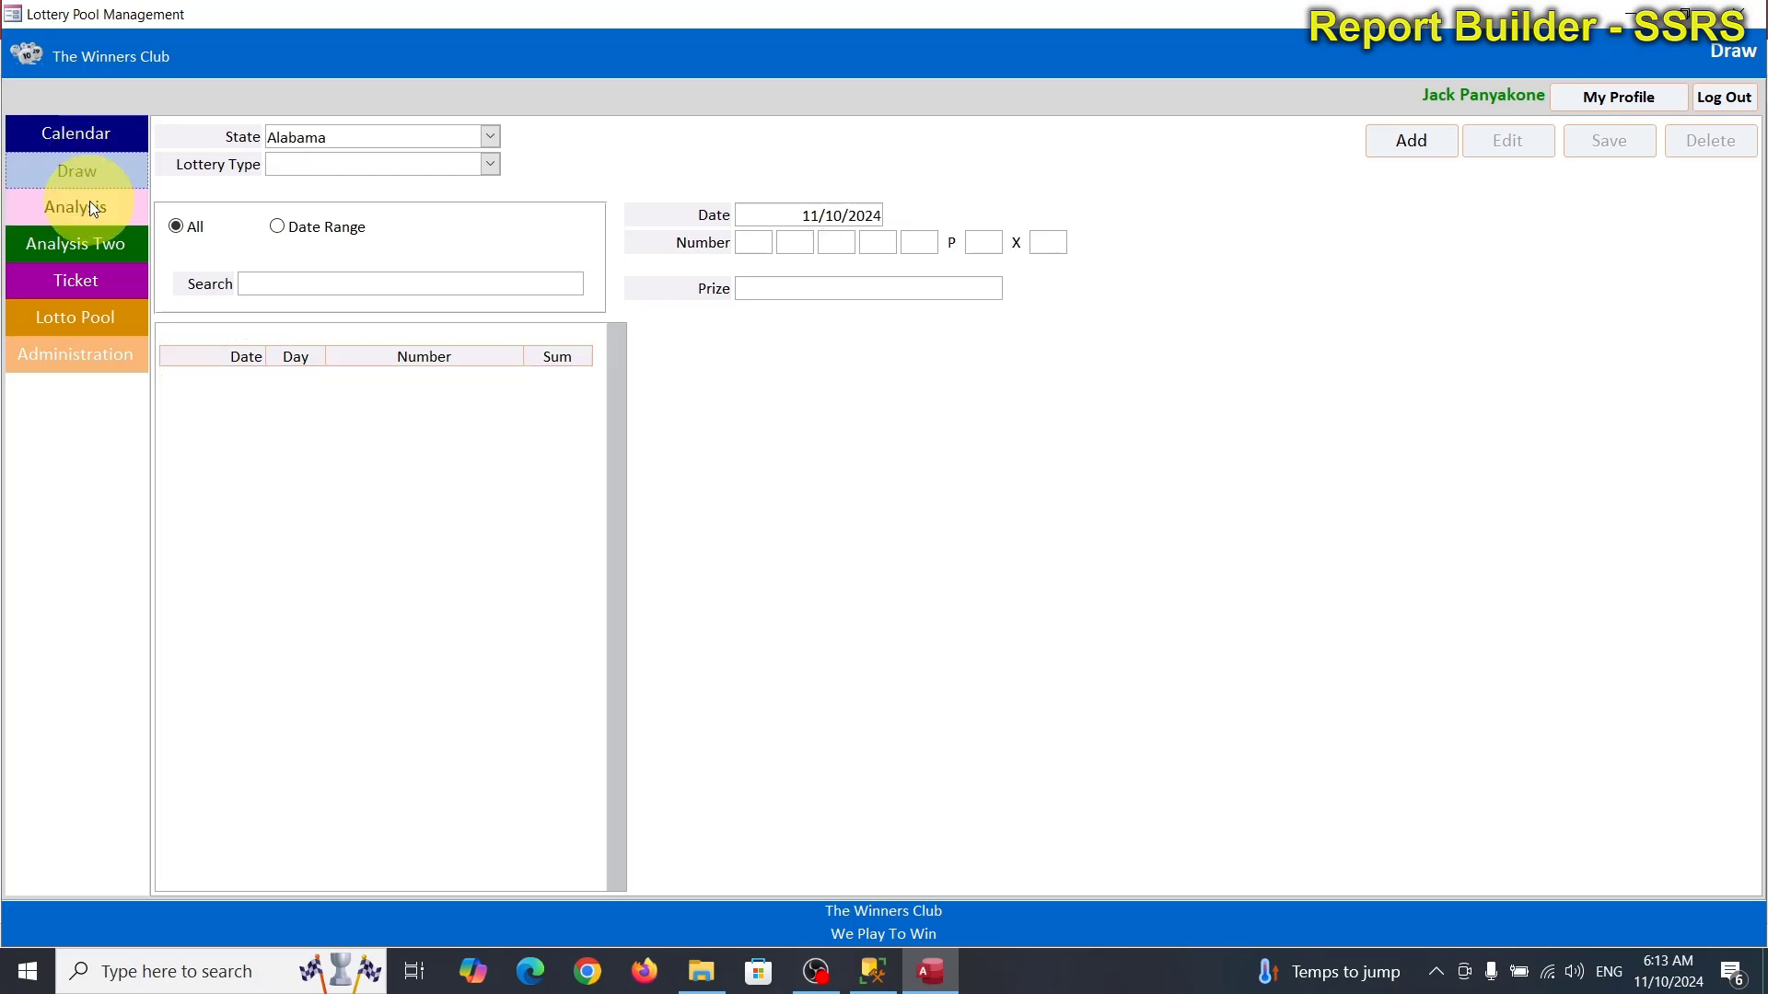
click(91, 202)
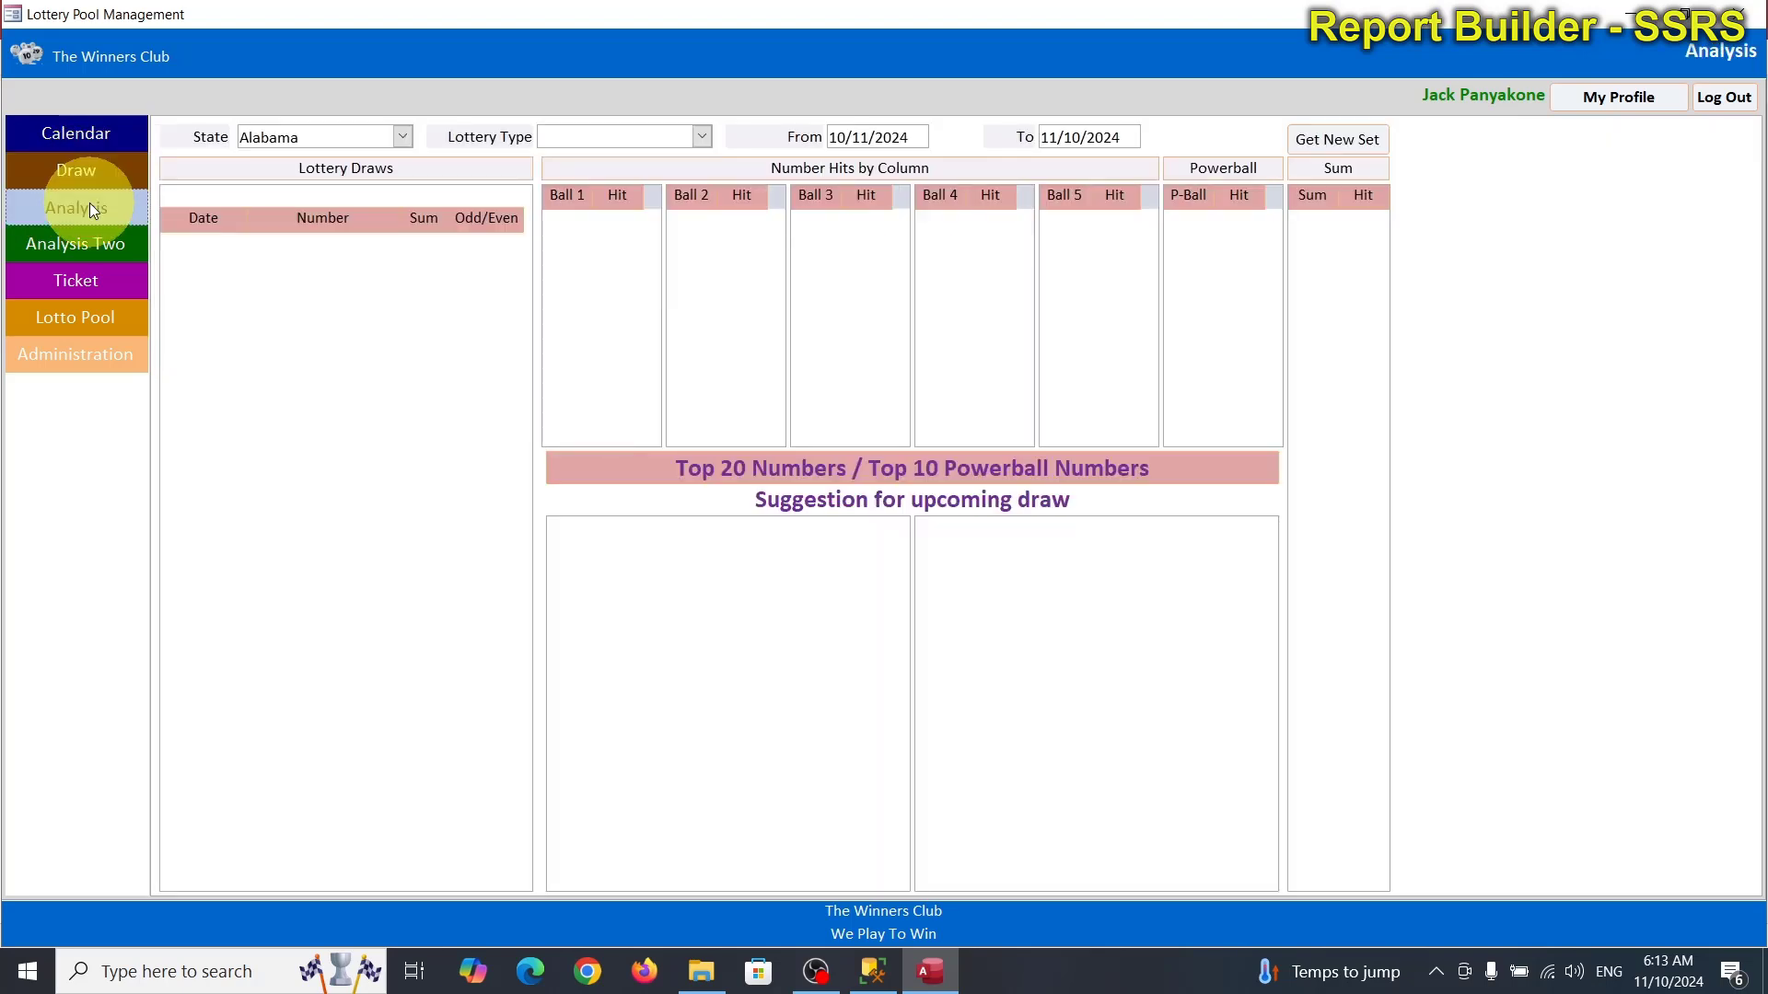
click(92, 237)
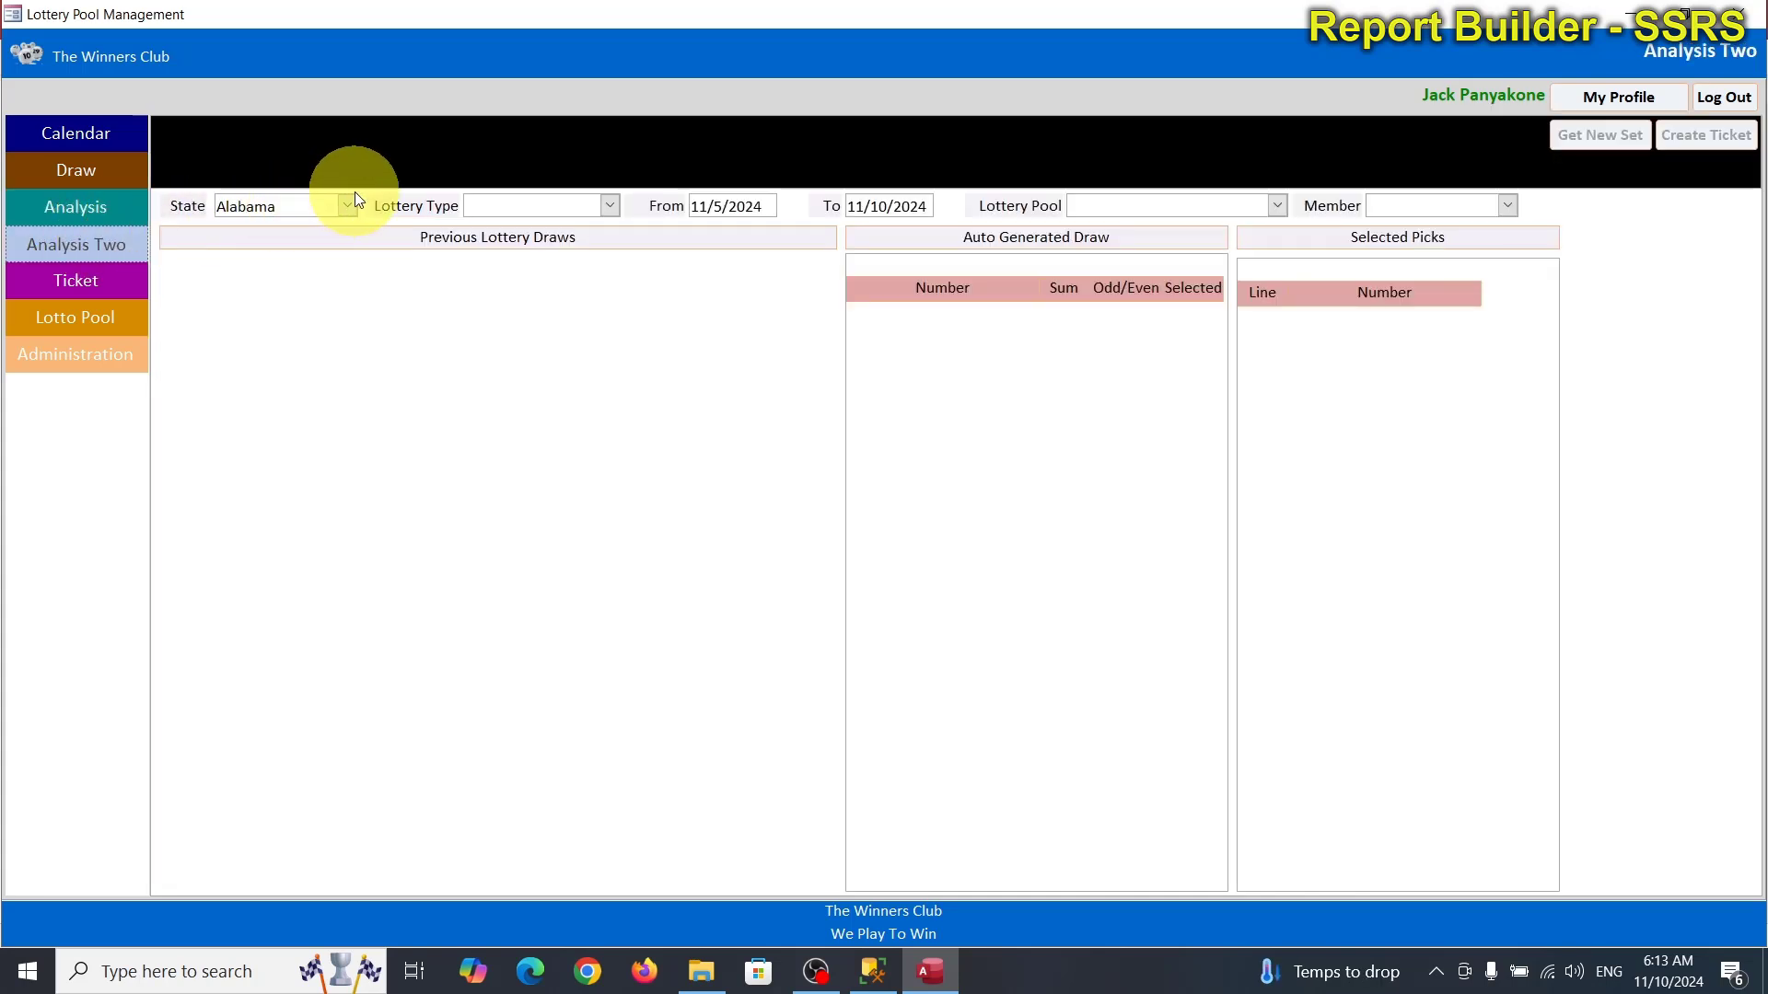
Load North Carolina picks on Analysis Two, tick the first pick, and dismiss the missing-ticket warning.
click(343, 204)
text(north Carolina)
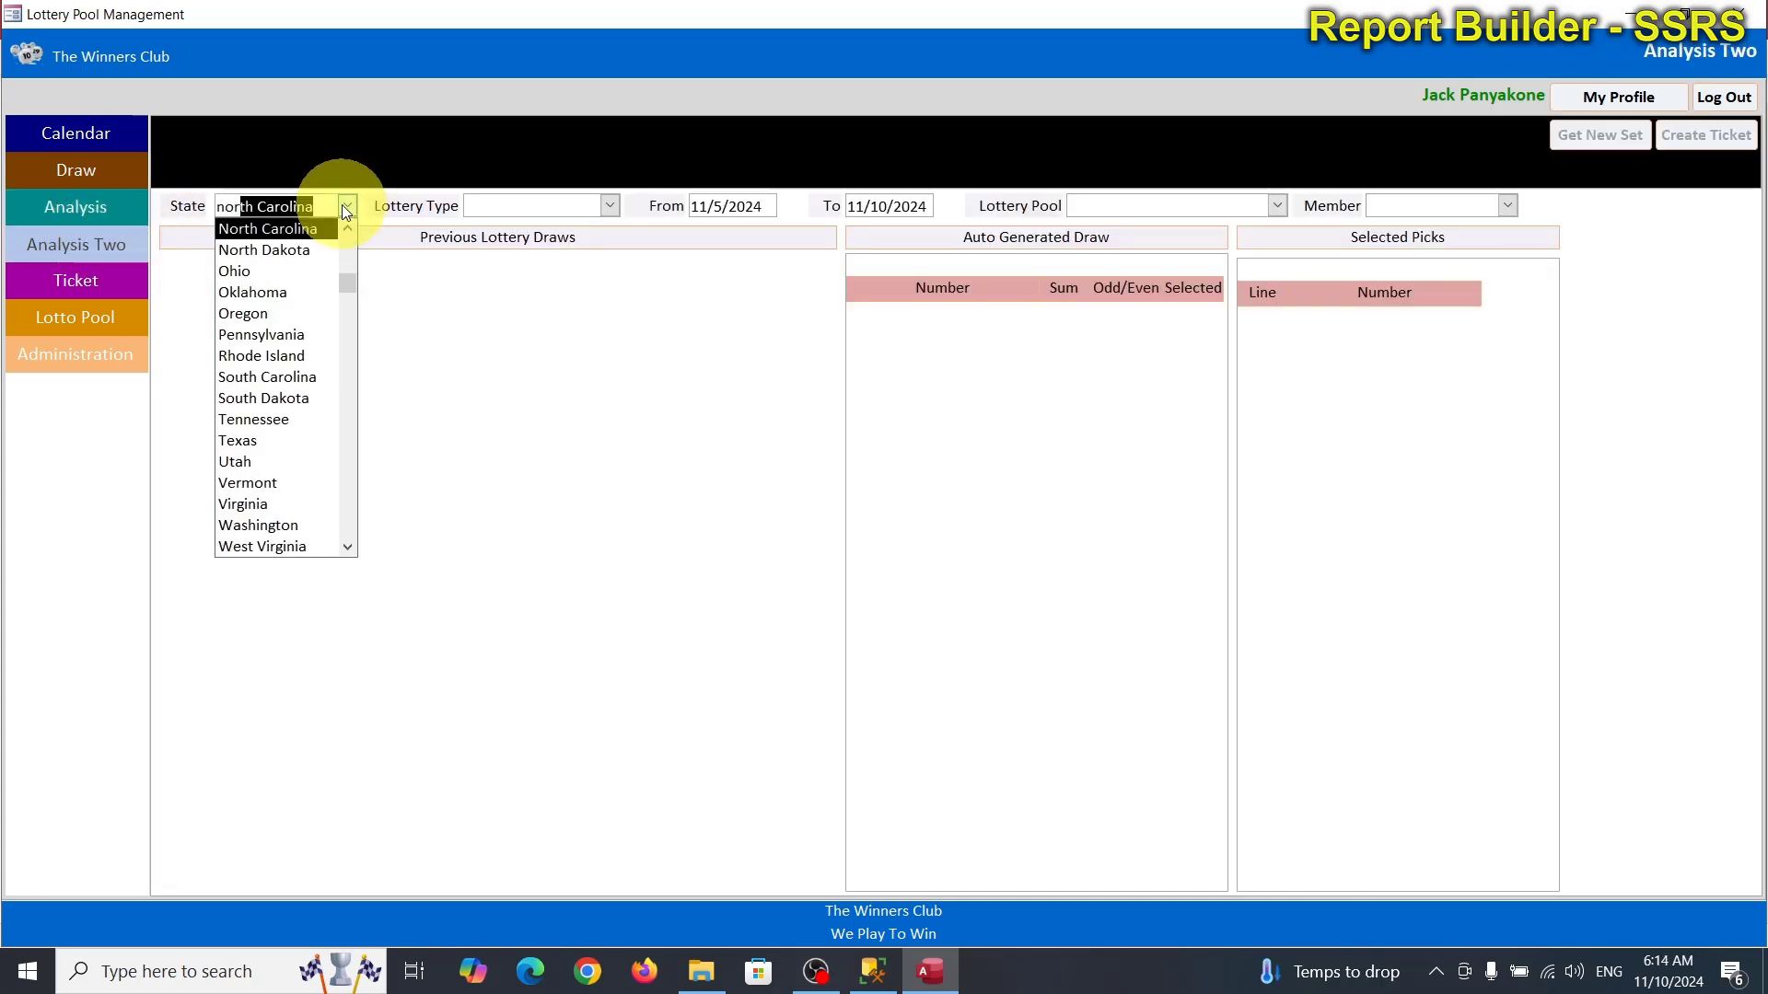
key(Tab)
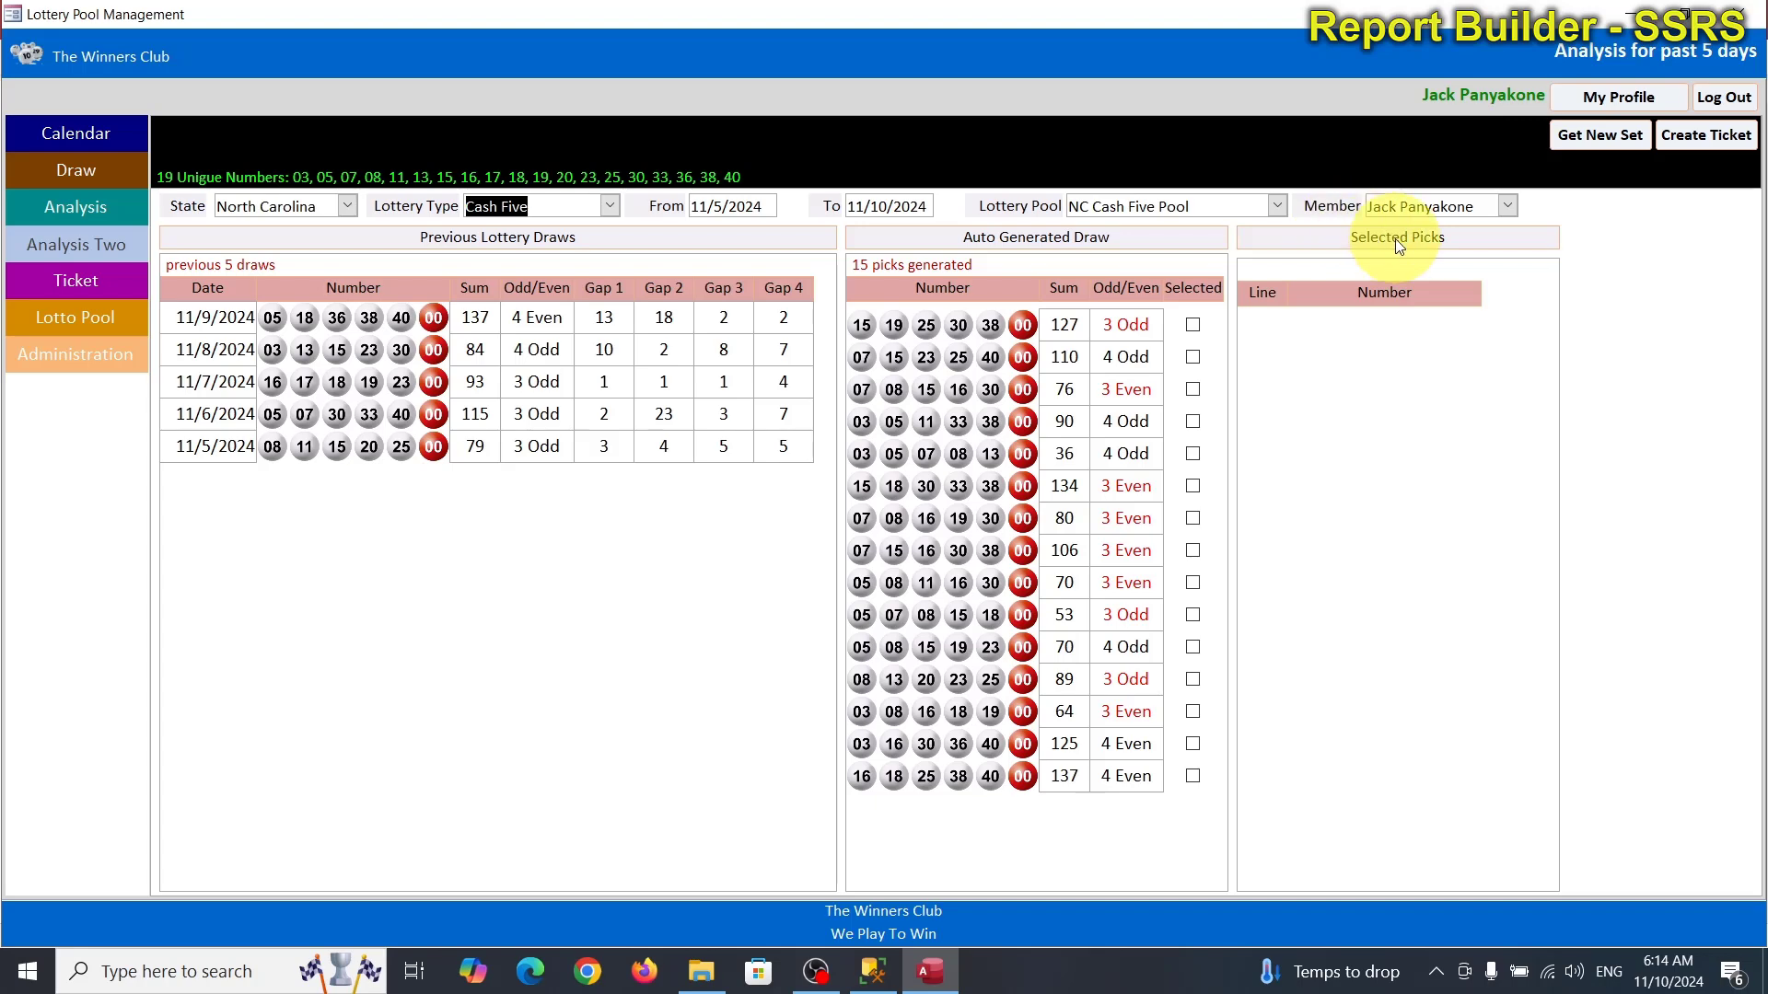
click(1194, 326)
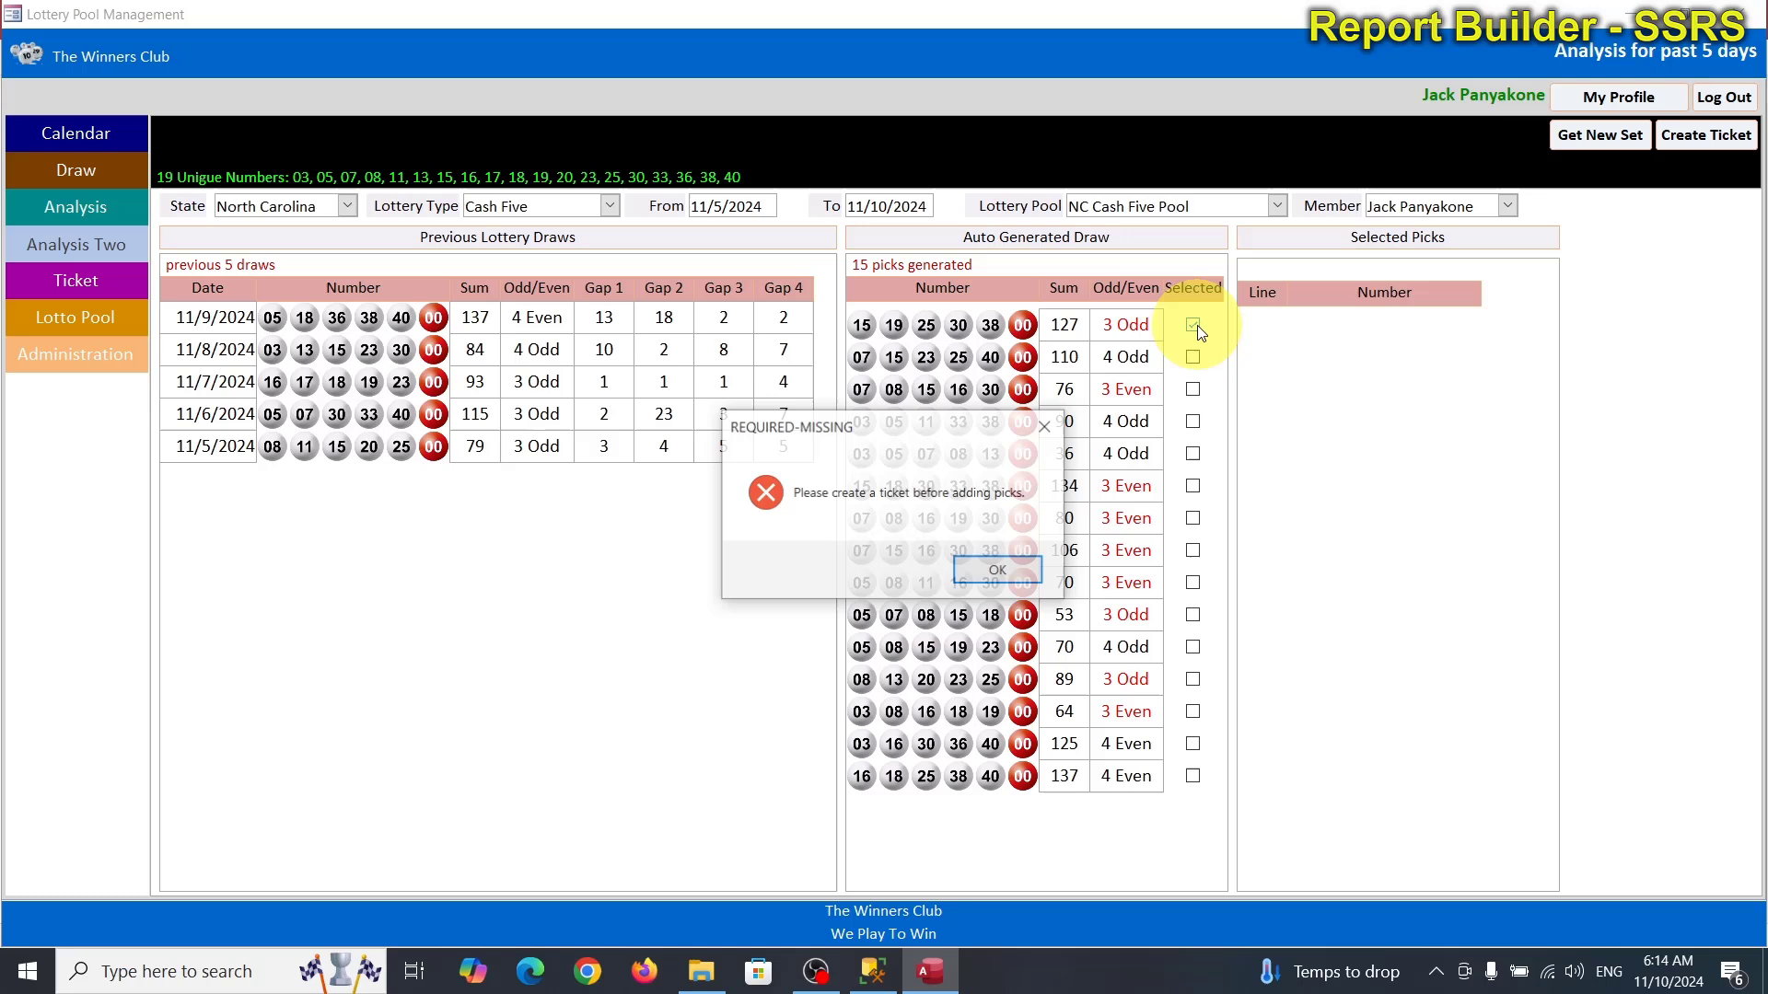
click(998, 572)
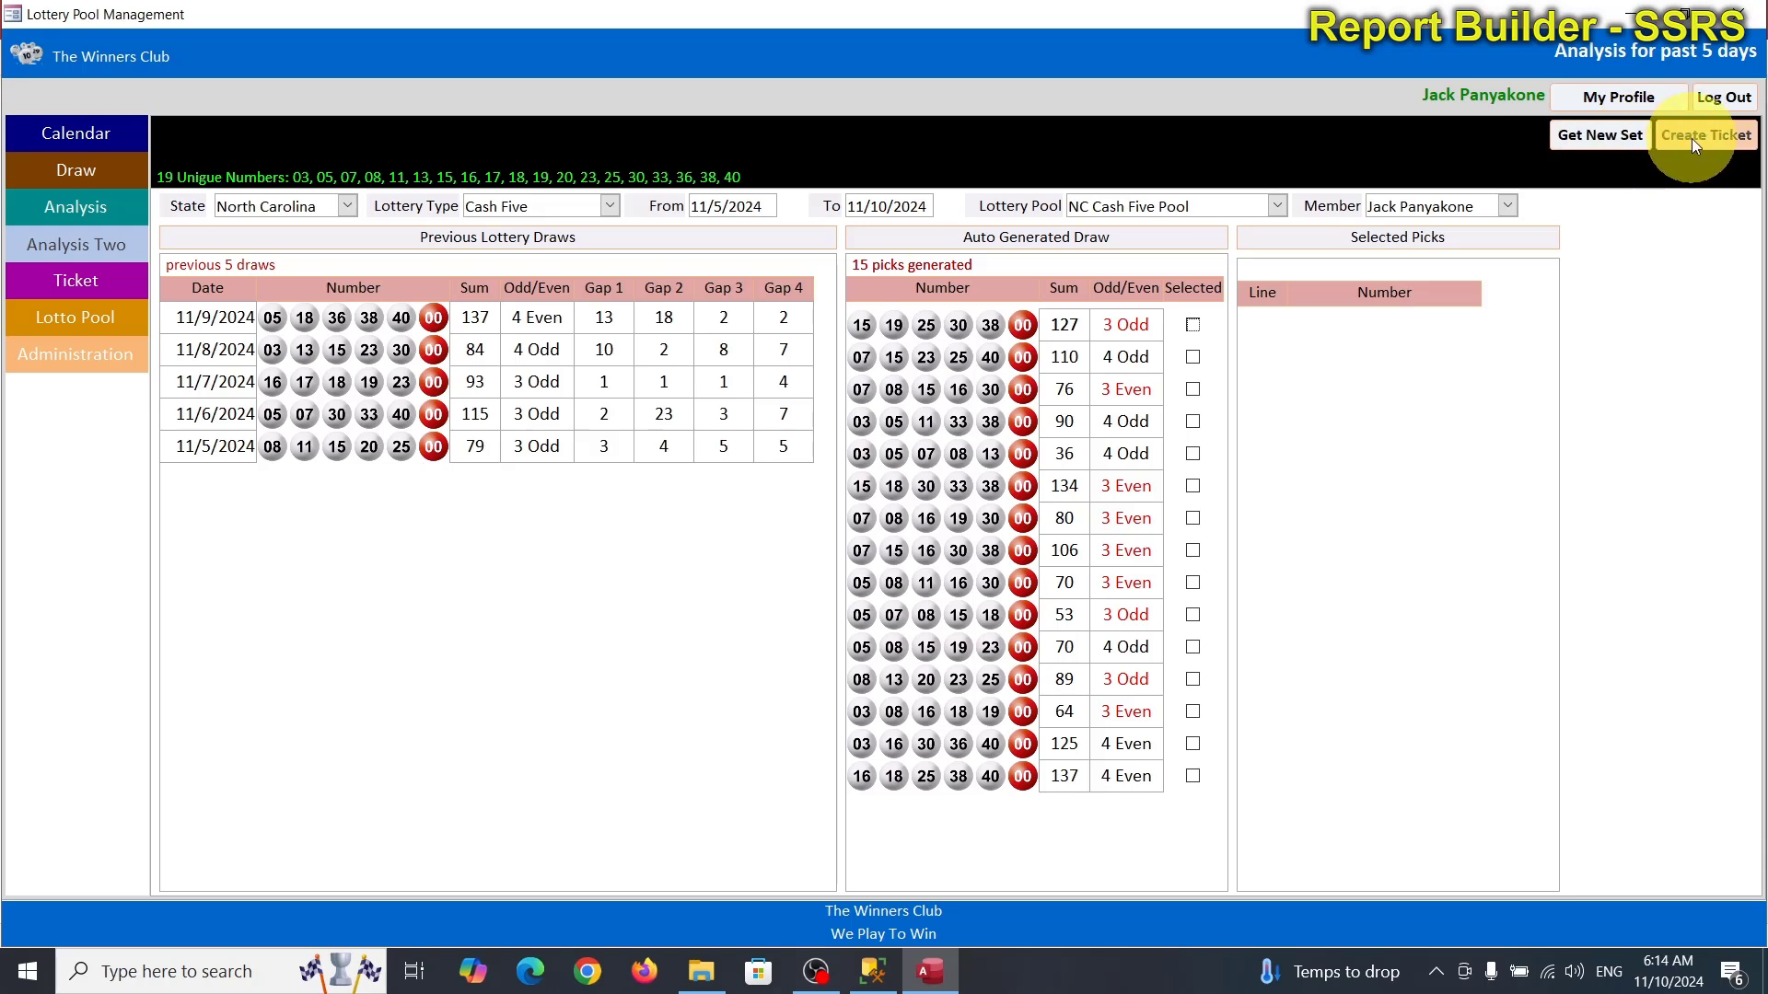
Show North Carolina tickets on the Ticket screen and open the 7/14/2024 ticket.
click(76, 295)
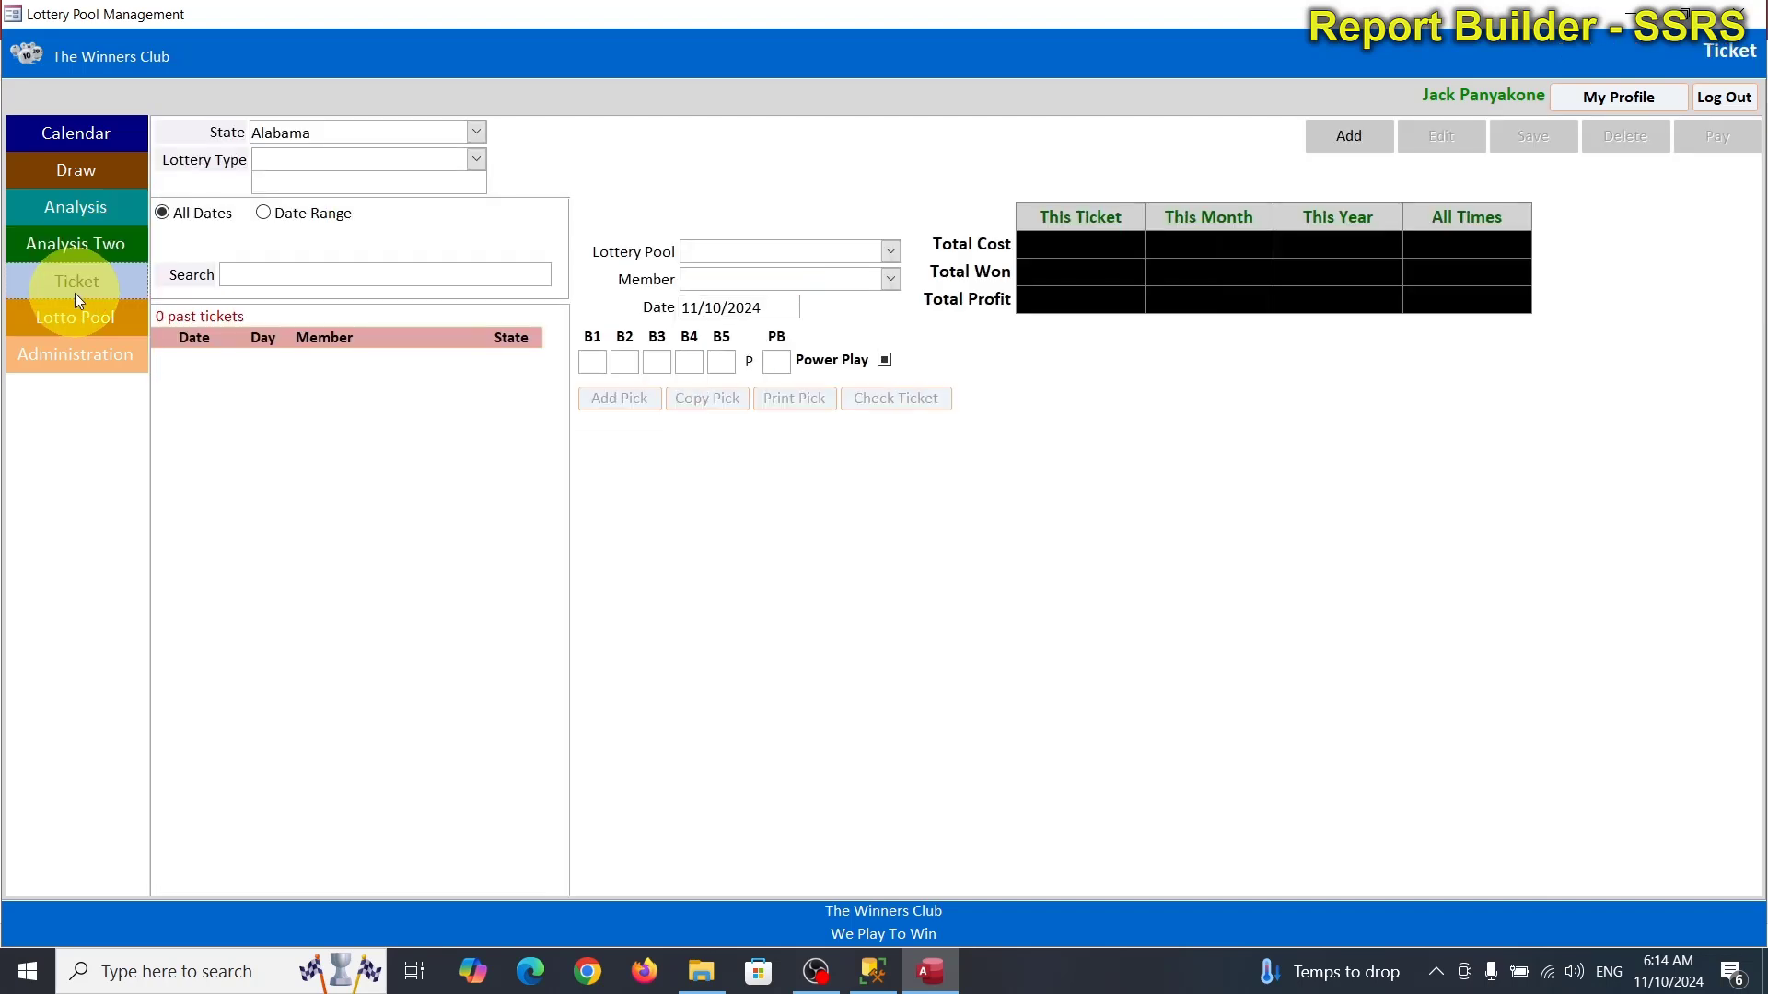
click(475, 133)
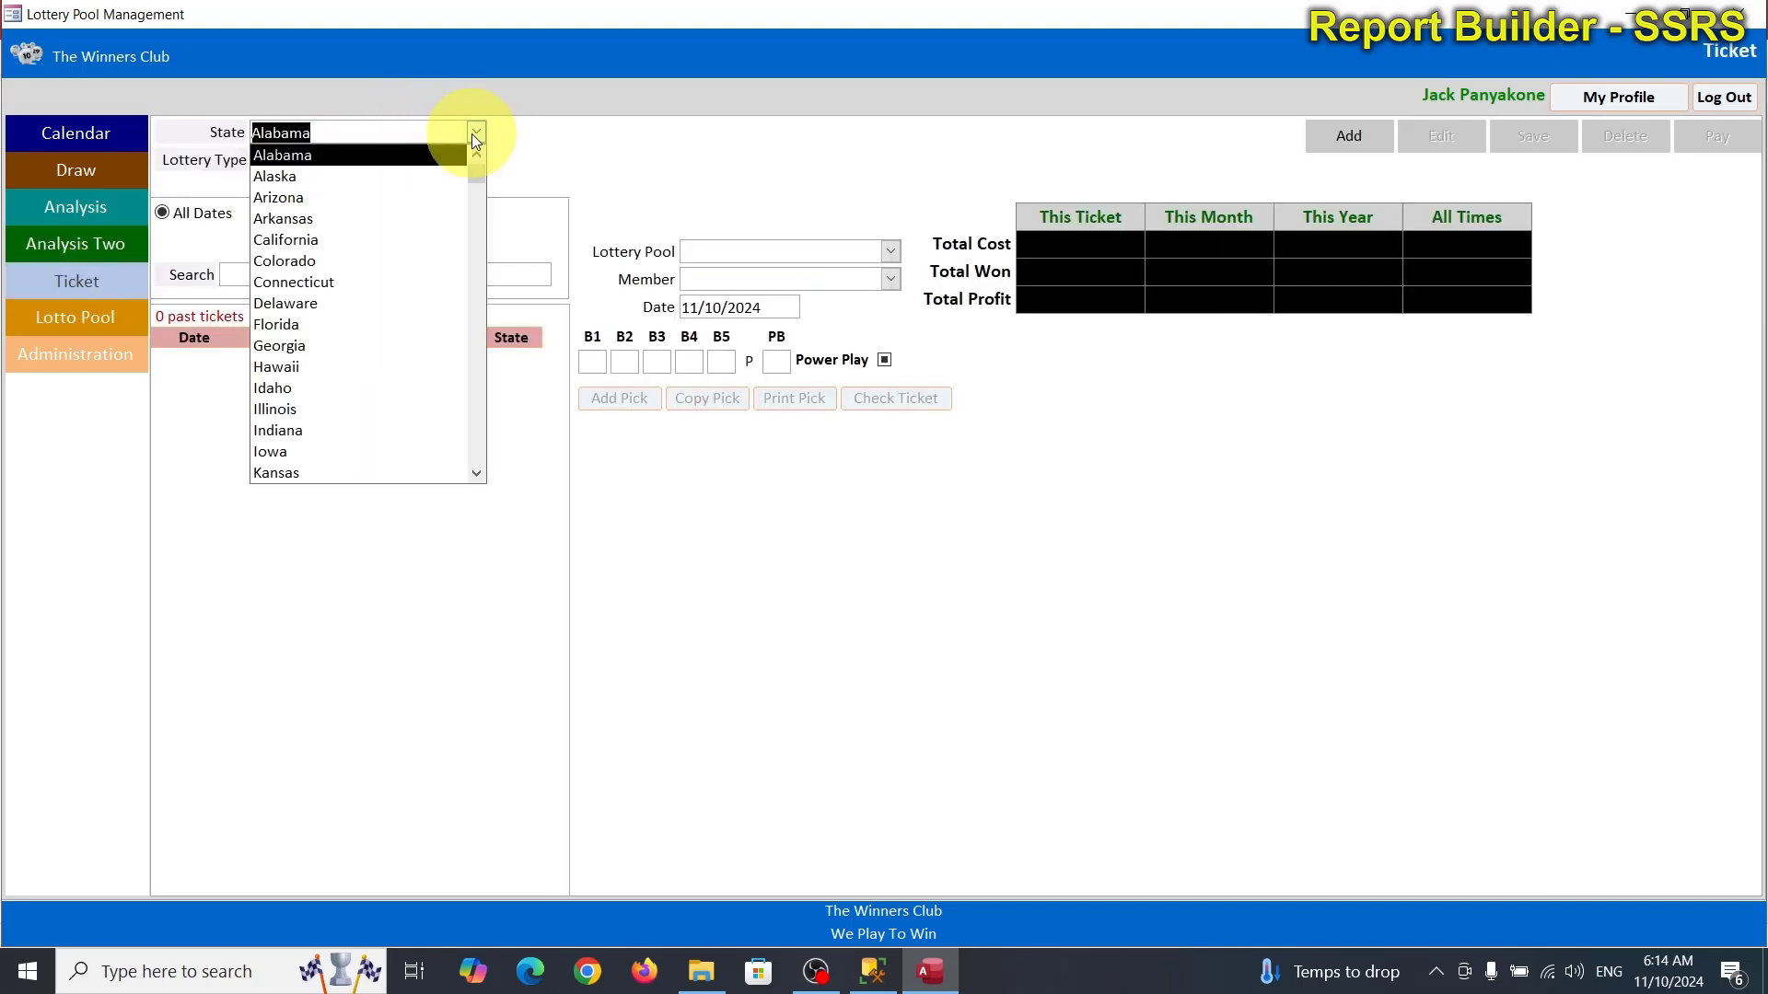
text(north Carolina)
key(Return)
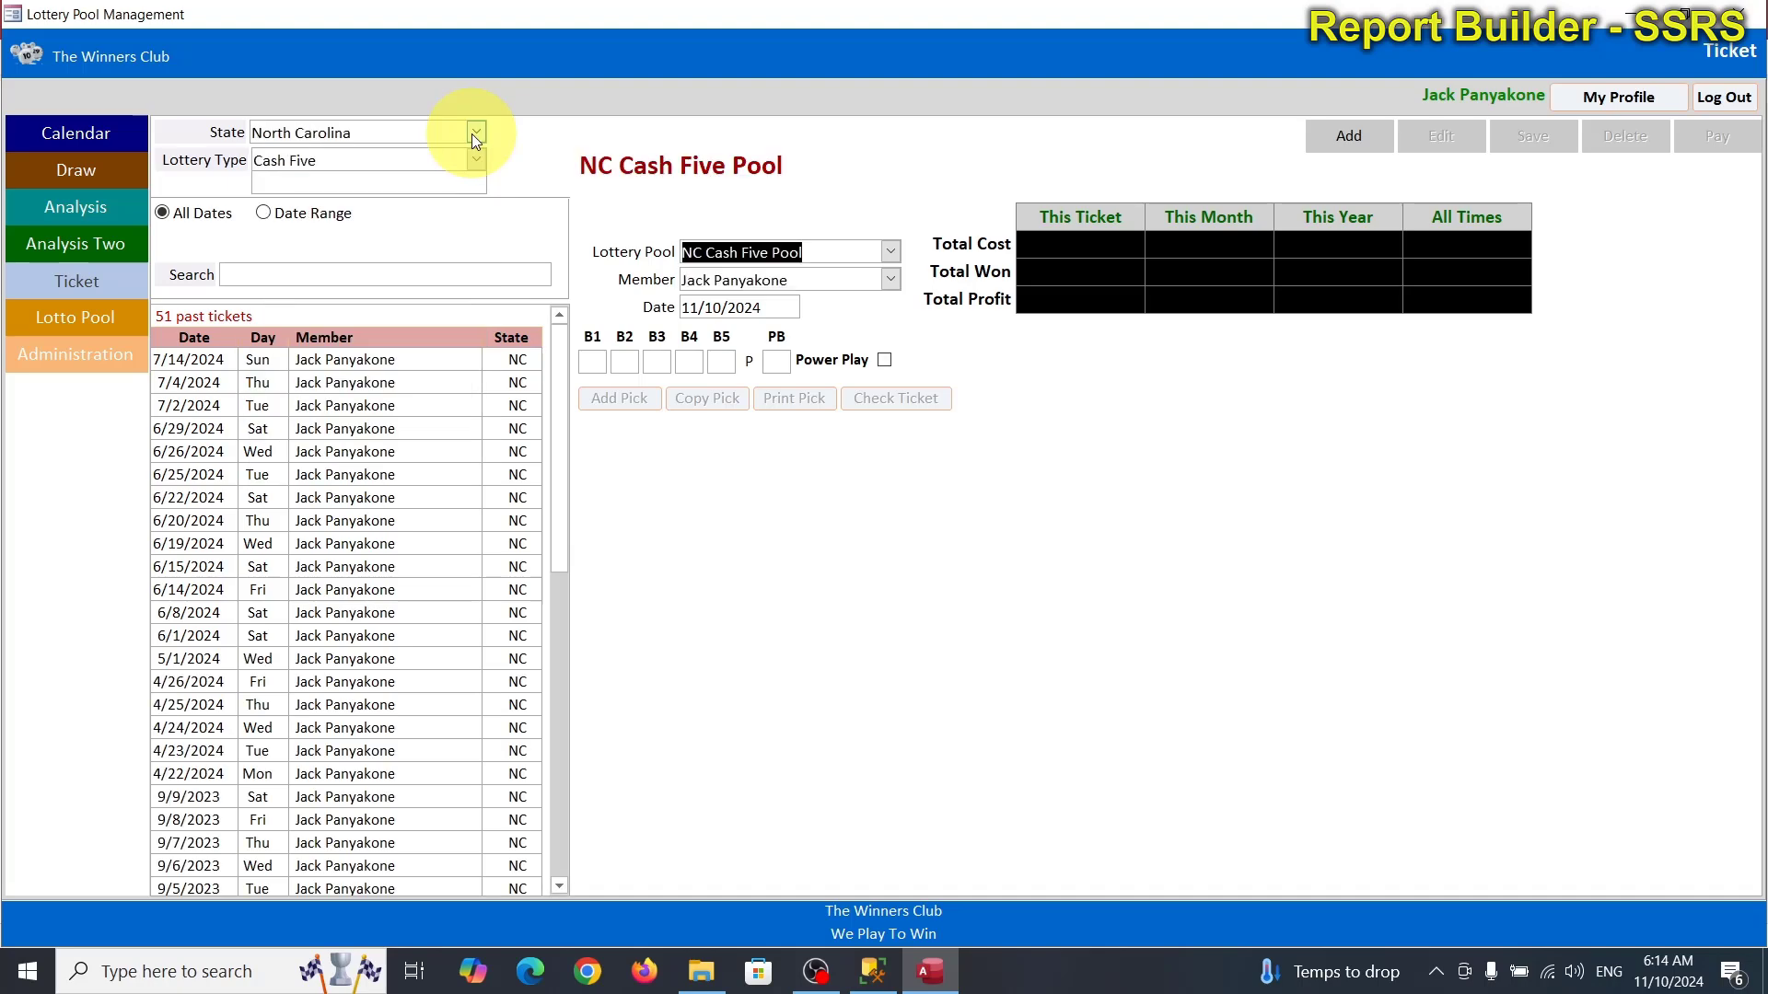
click(272, 359)
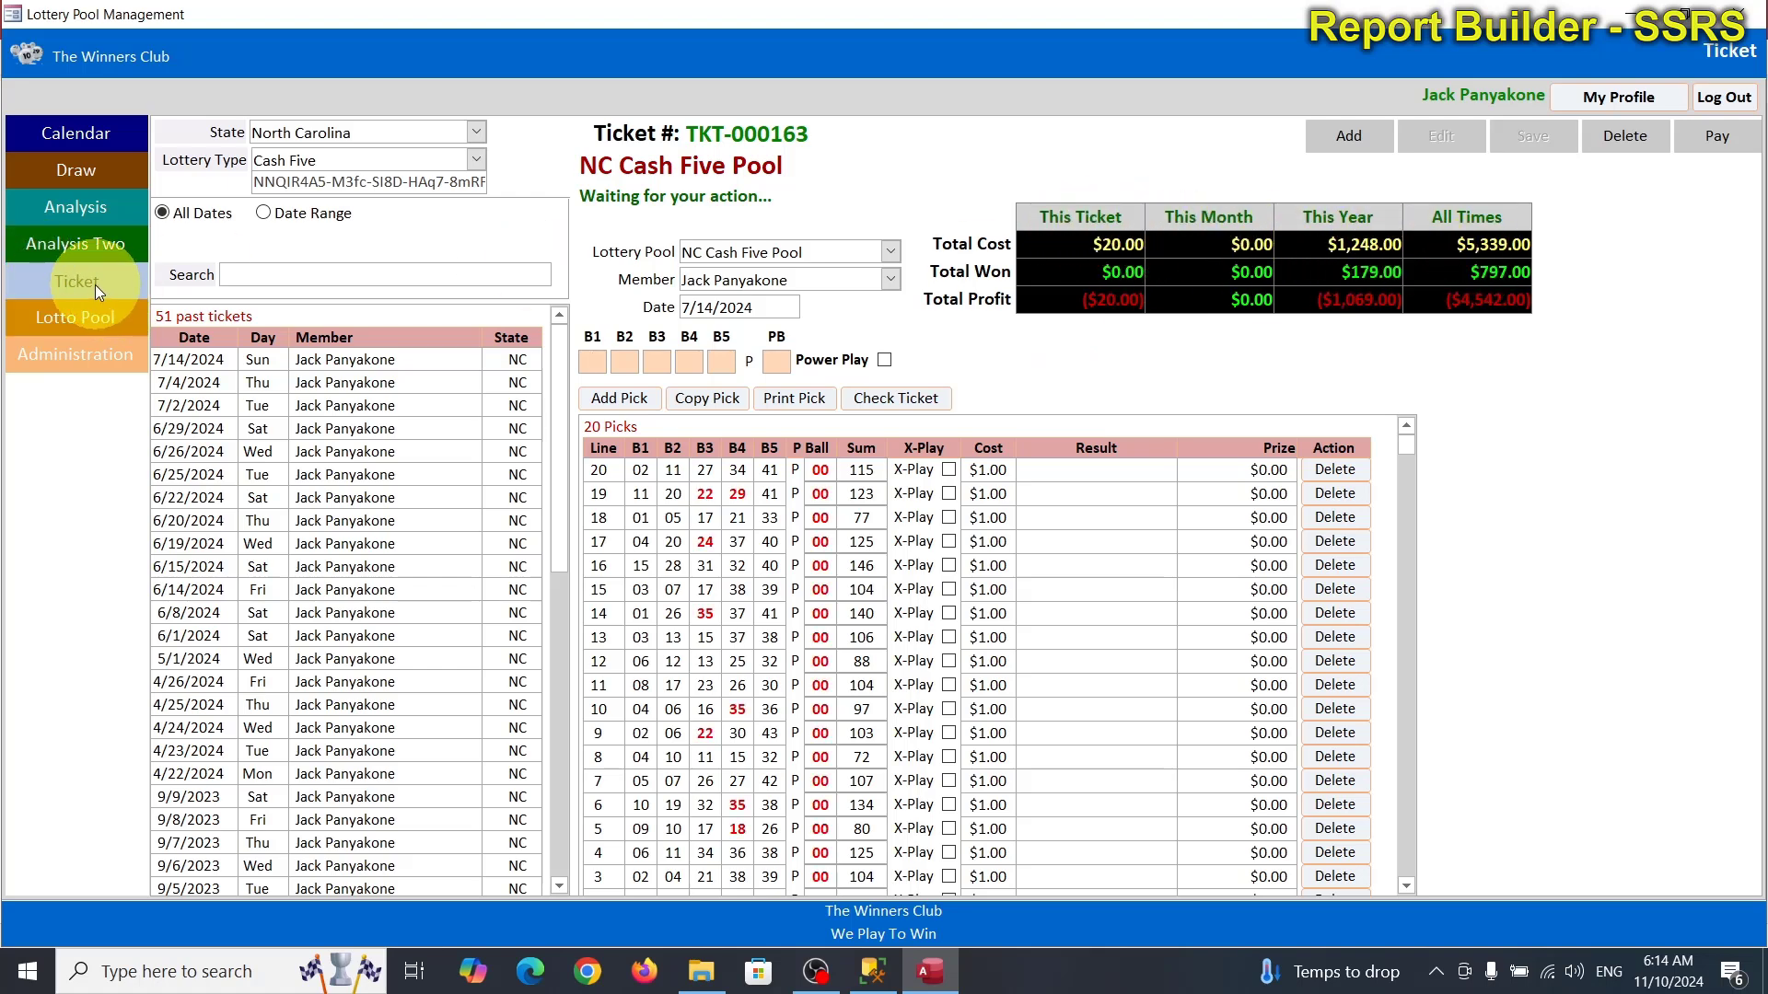
Review the Lotto Pool screen, then log out of the lottery app.
click(90, 322)
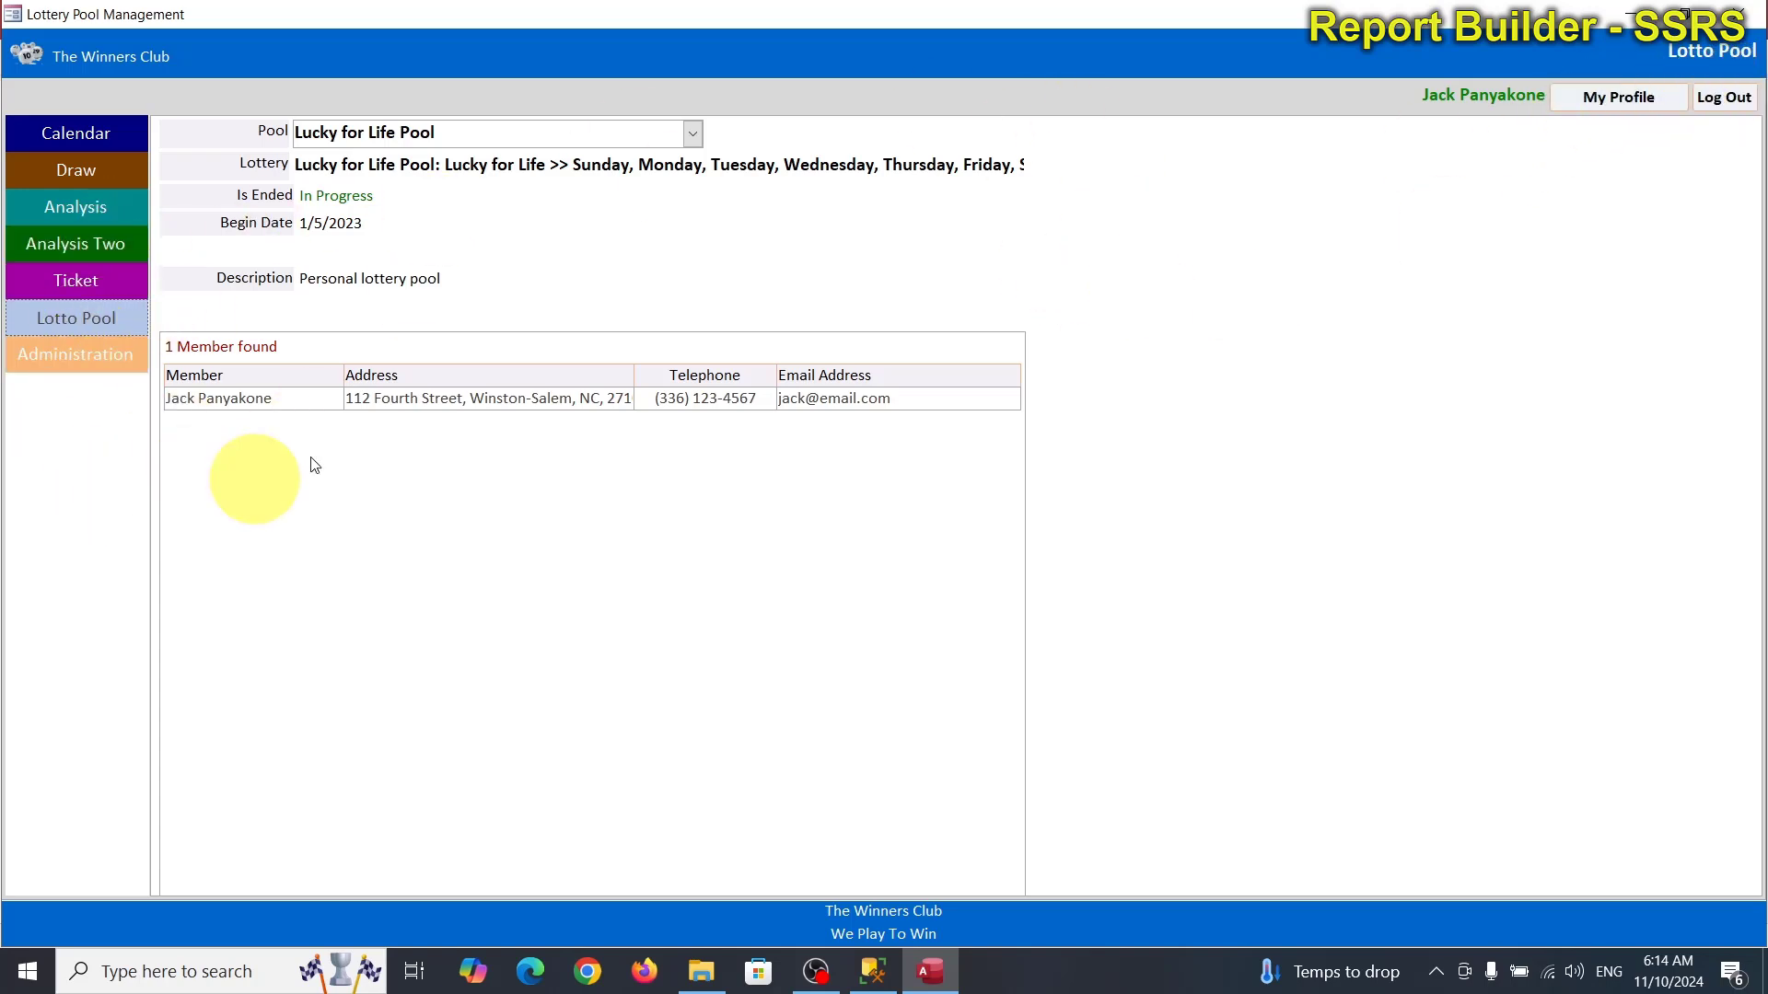
click(1747, 109)
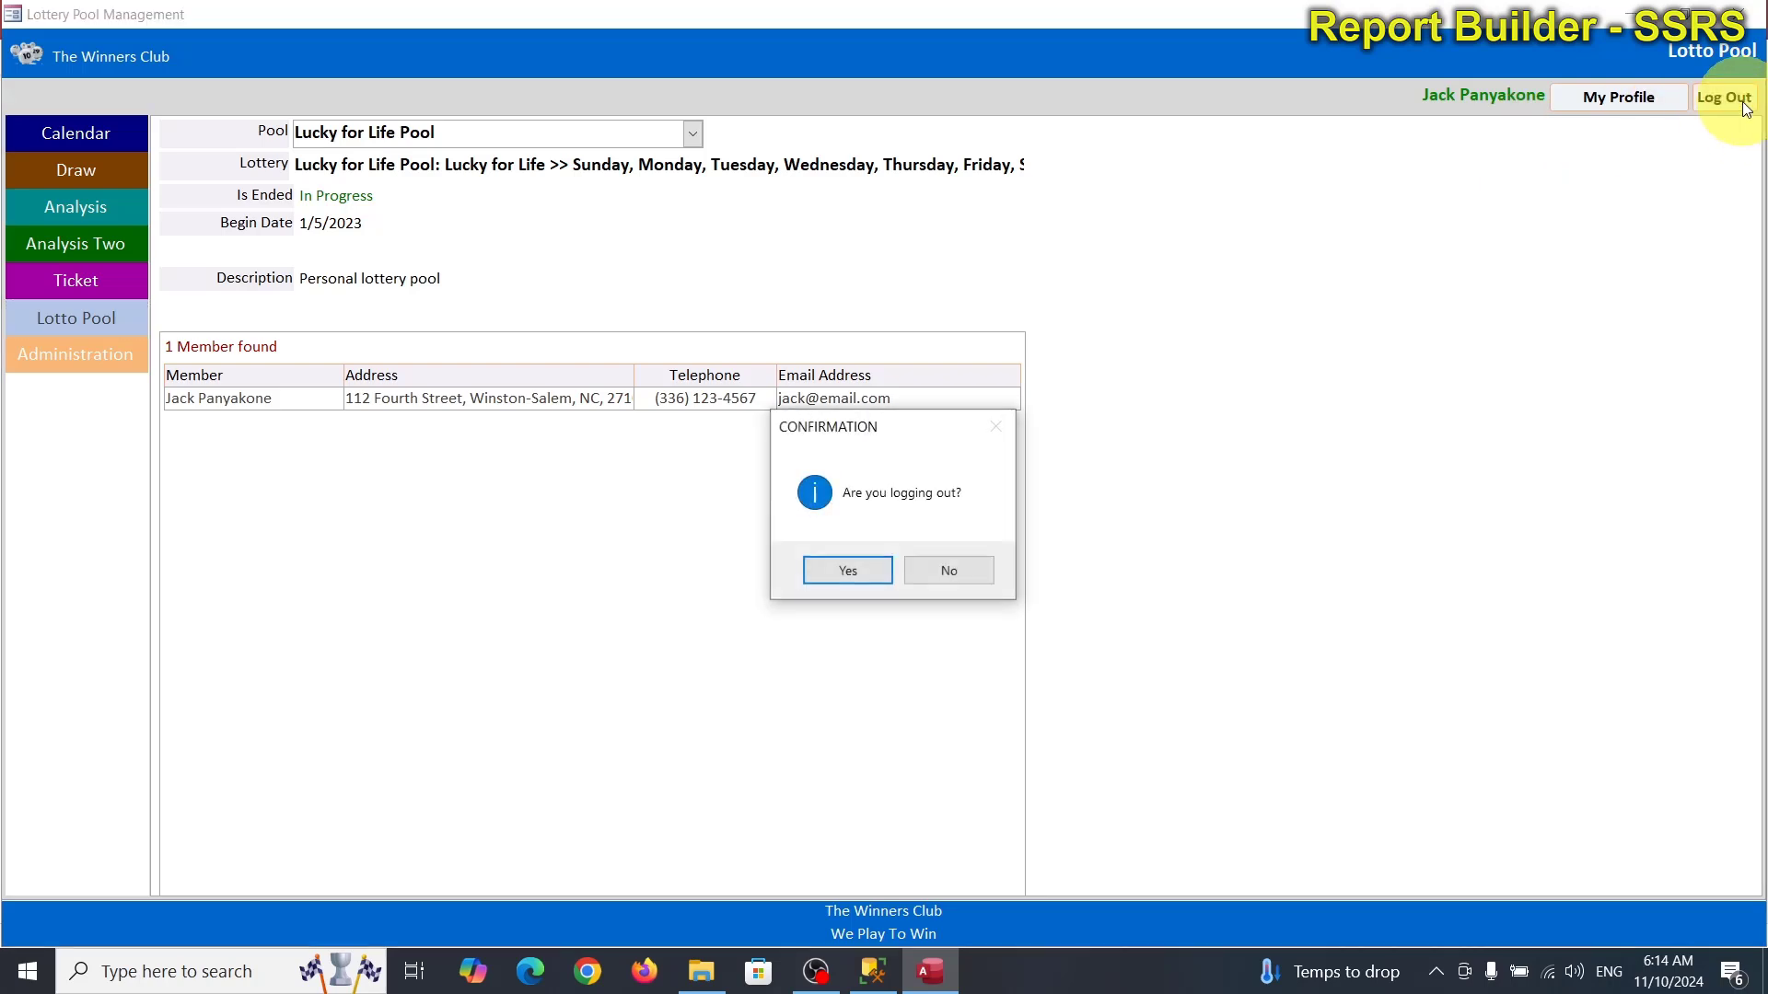
click(831, 564)
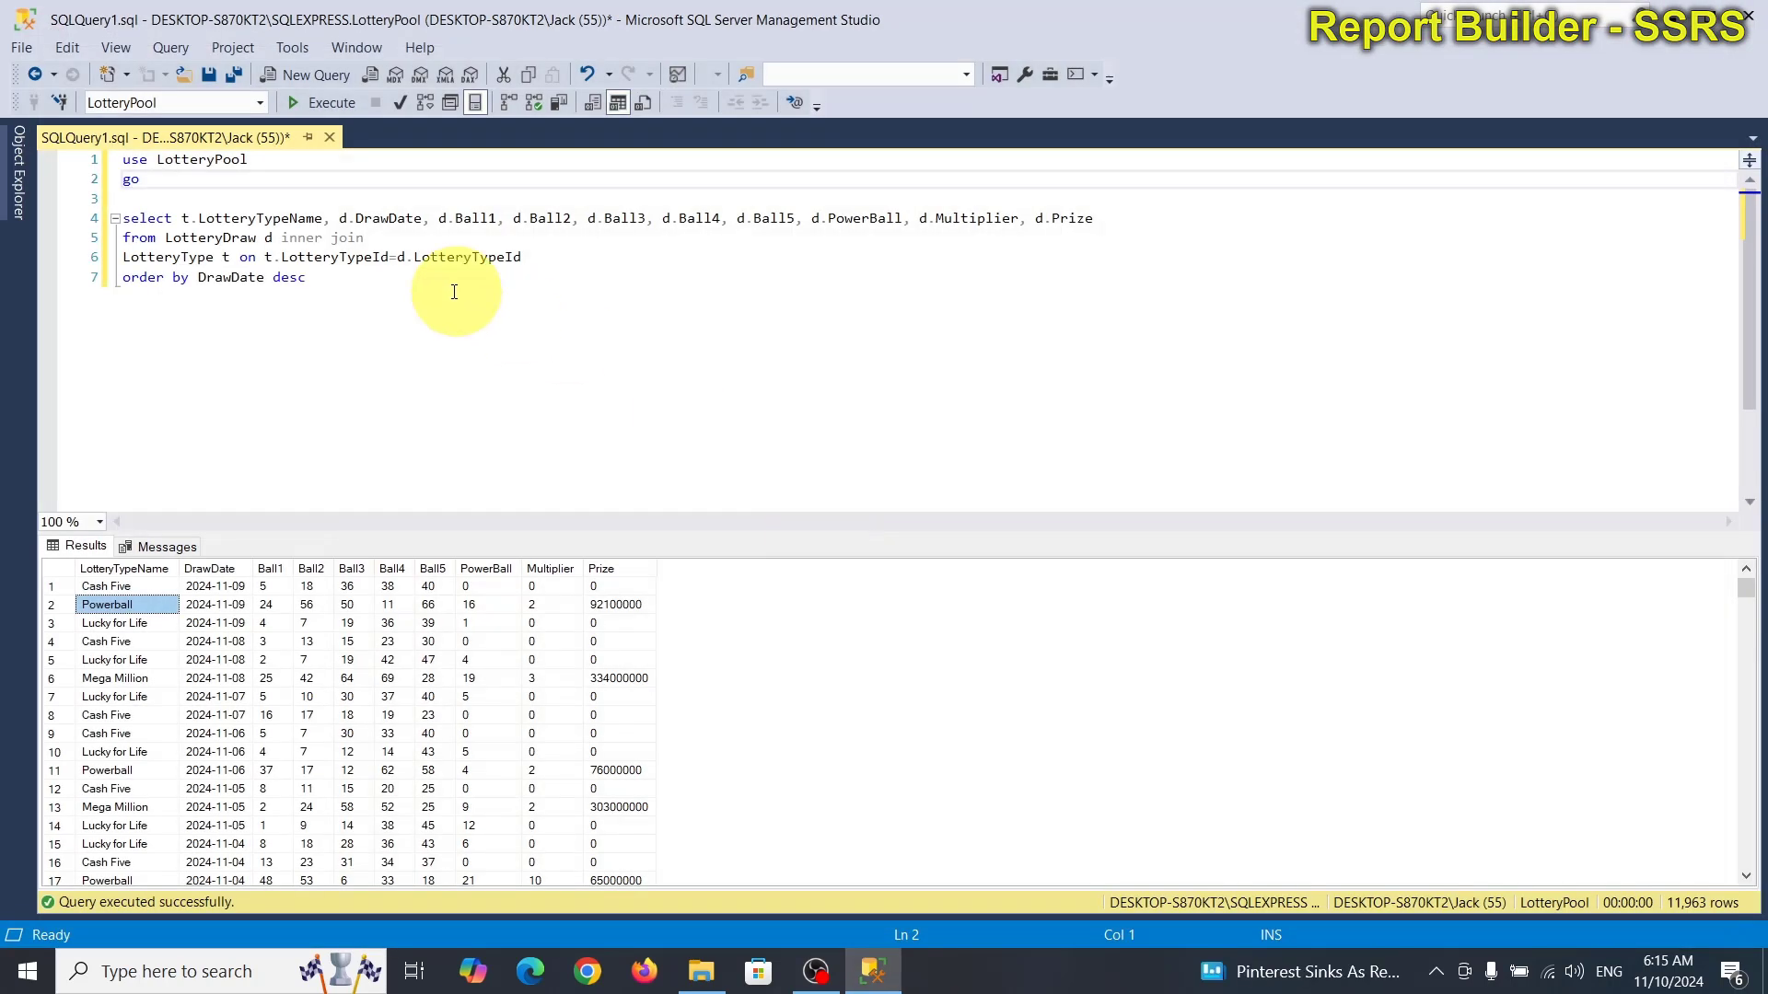
Rerun the SSMS draw query, then launch Report Builder by searching 're' in Windows.
click(383, 295)
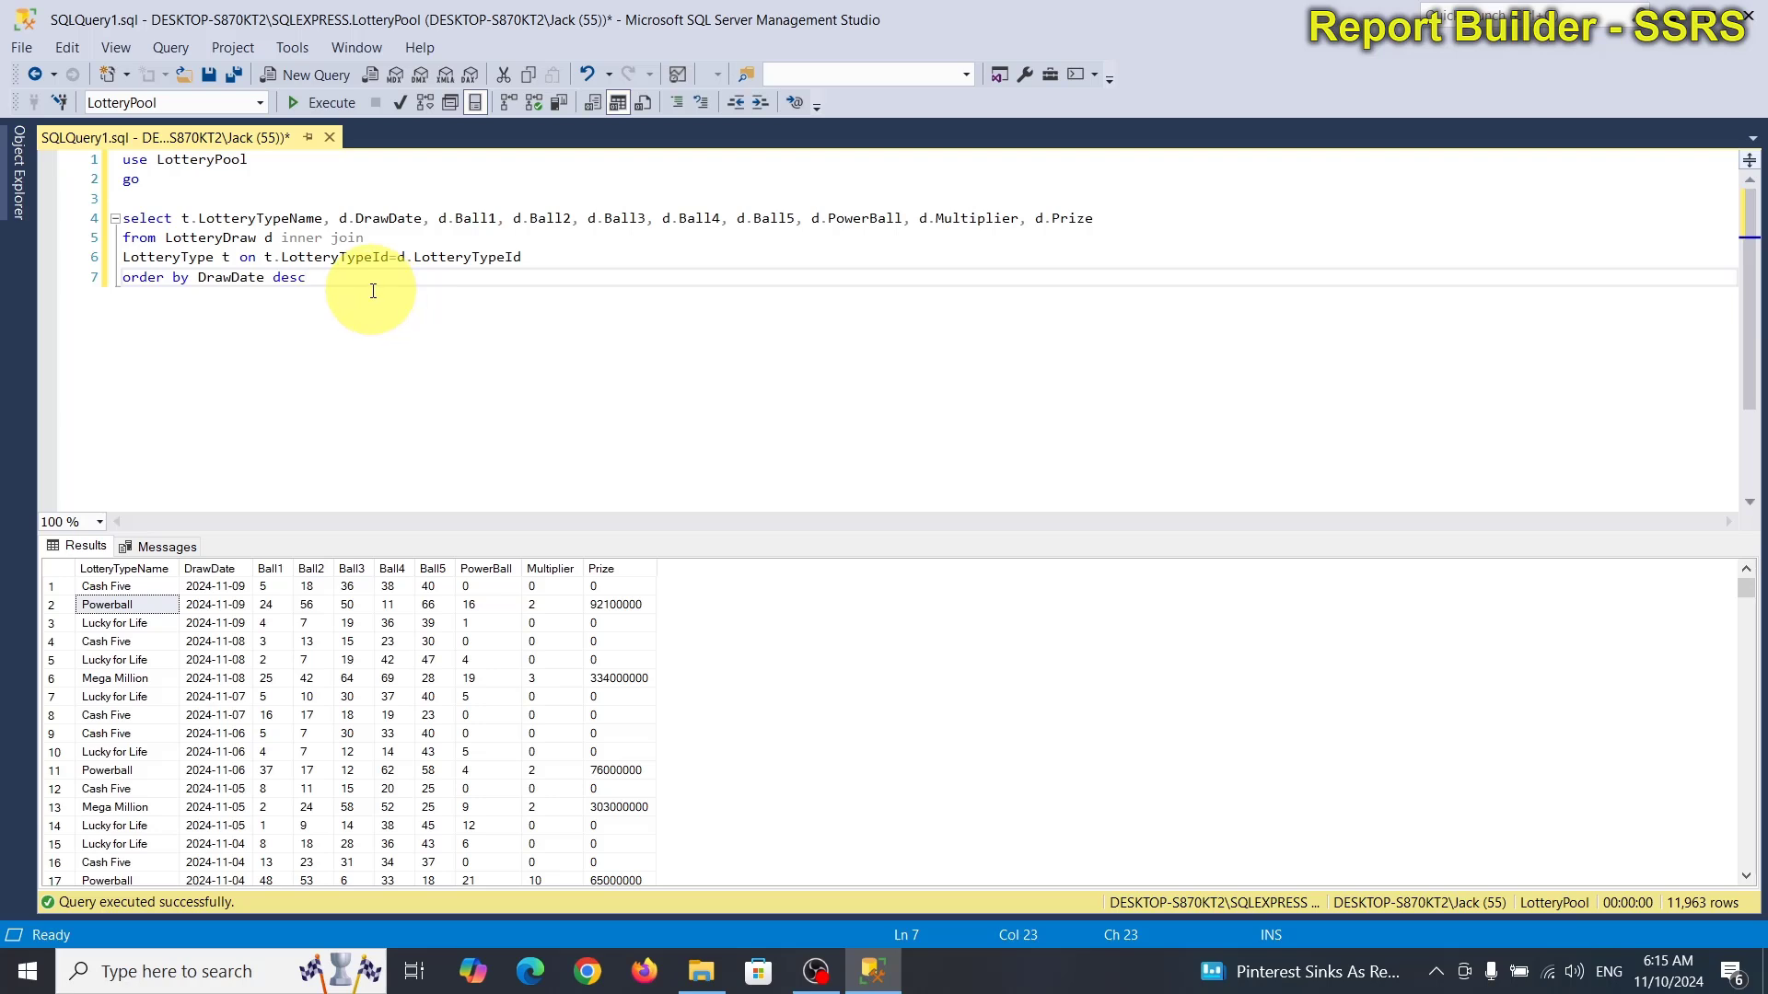
click(322, 103)
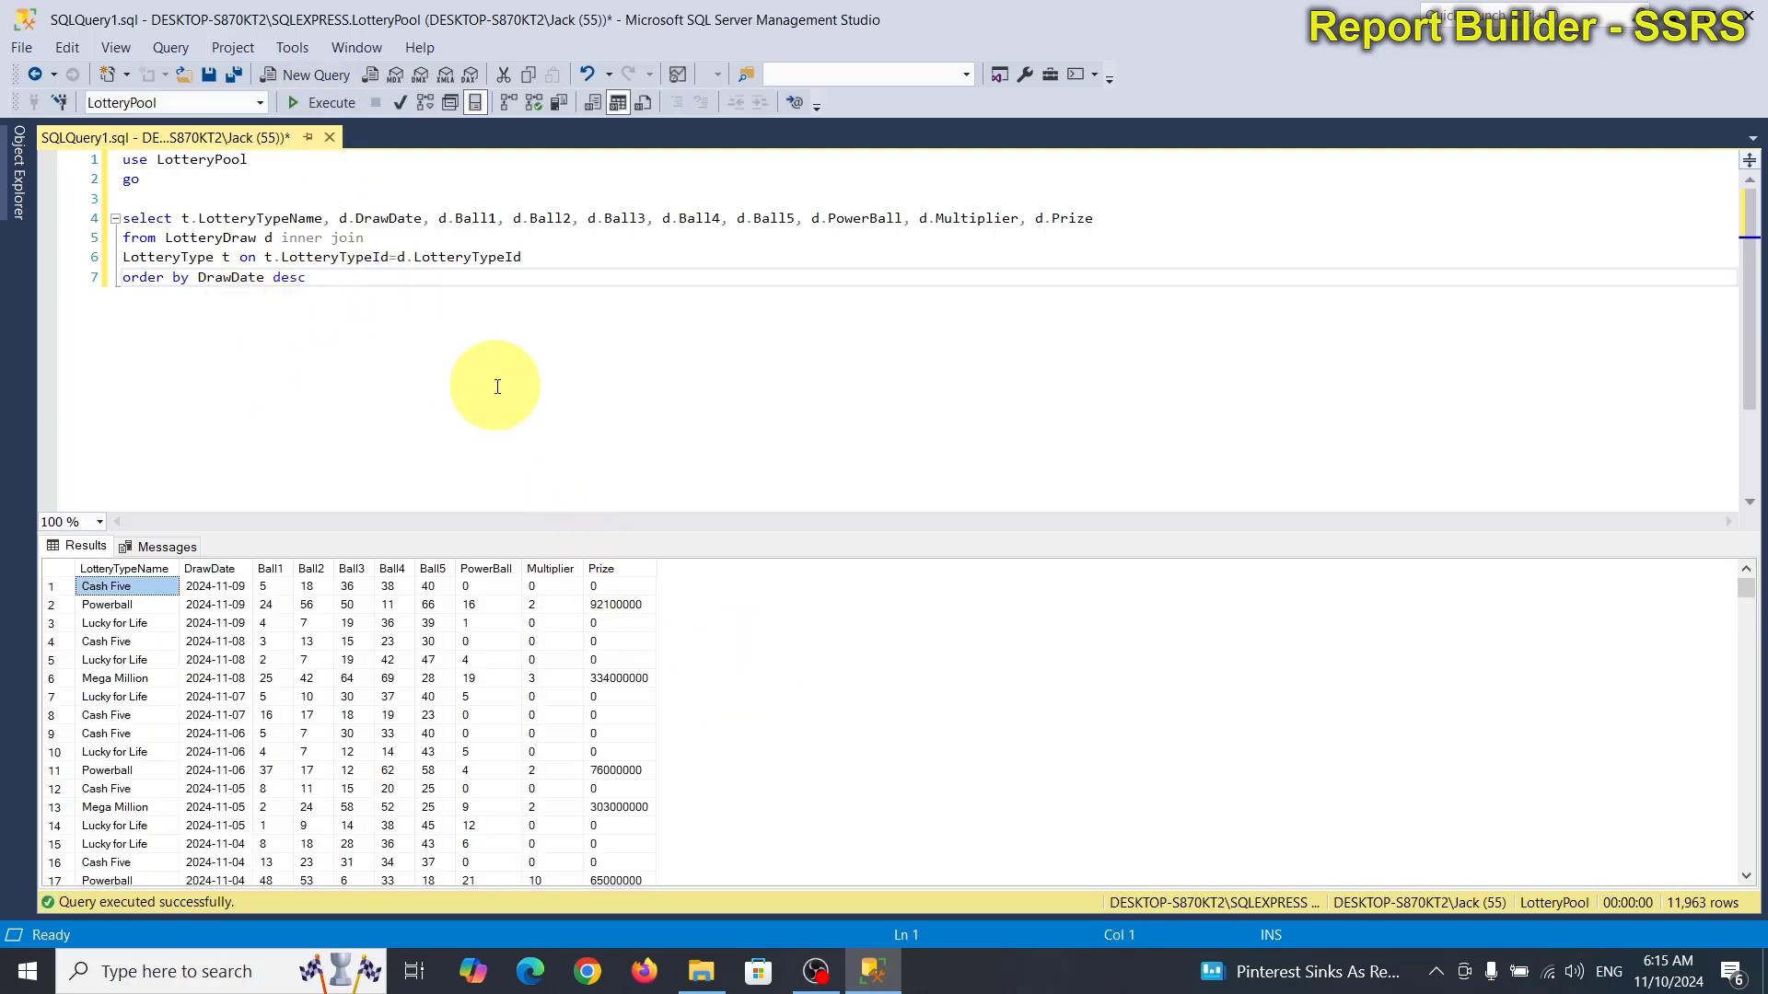
click(229, 972)
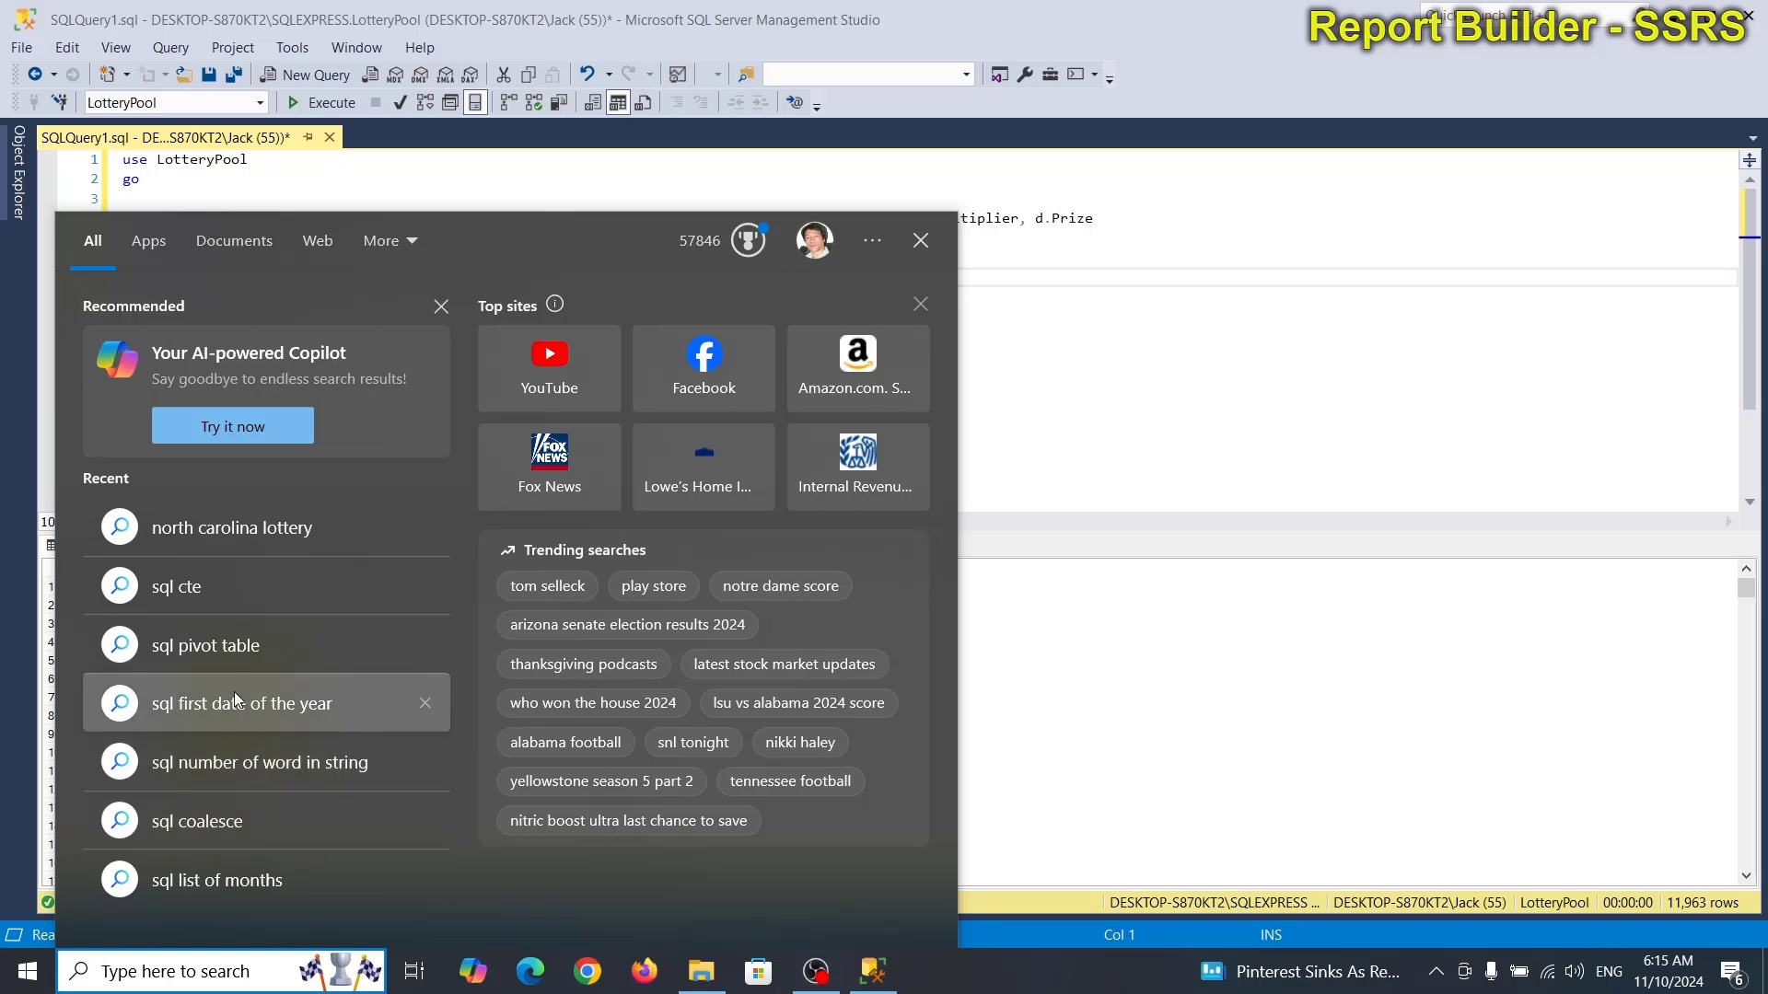
text(re)
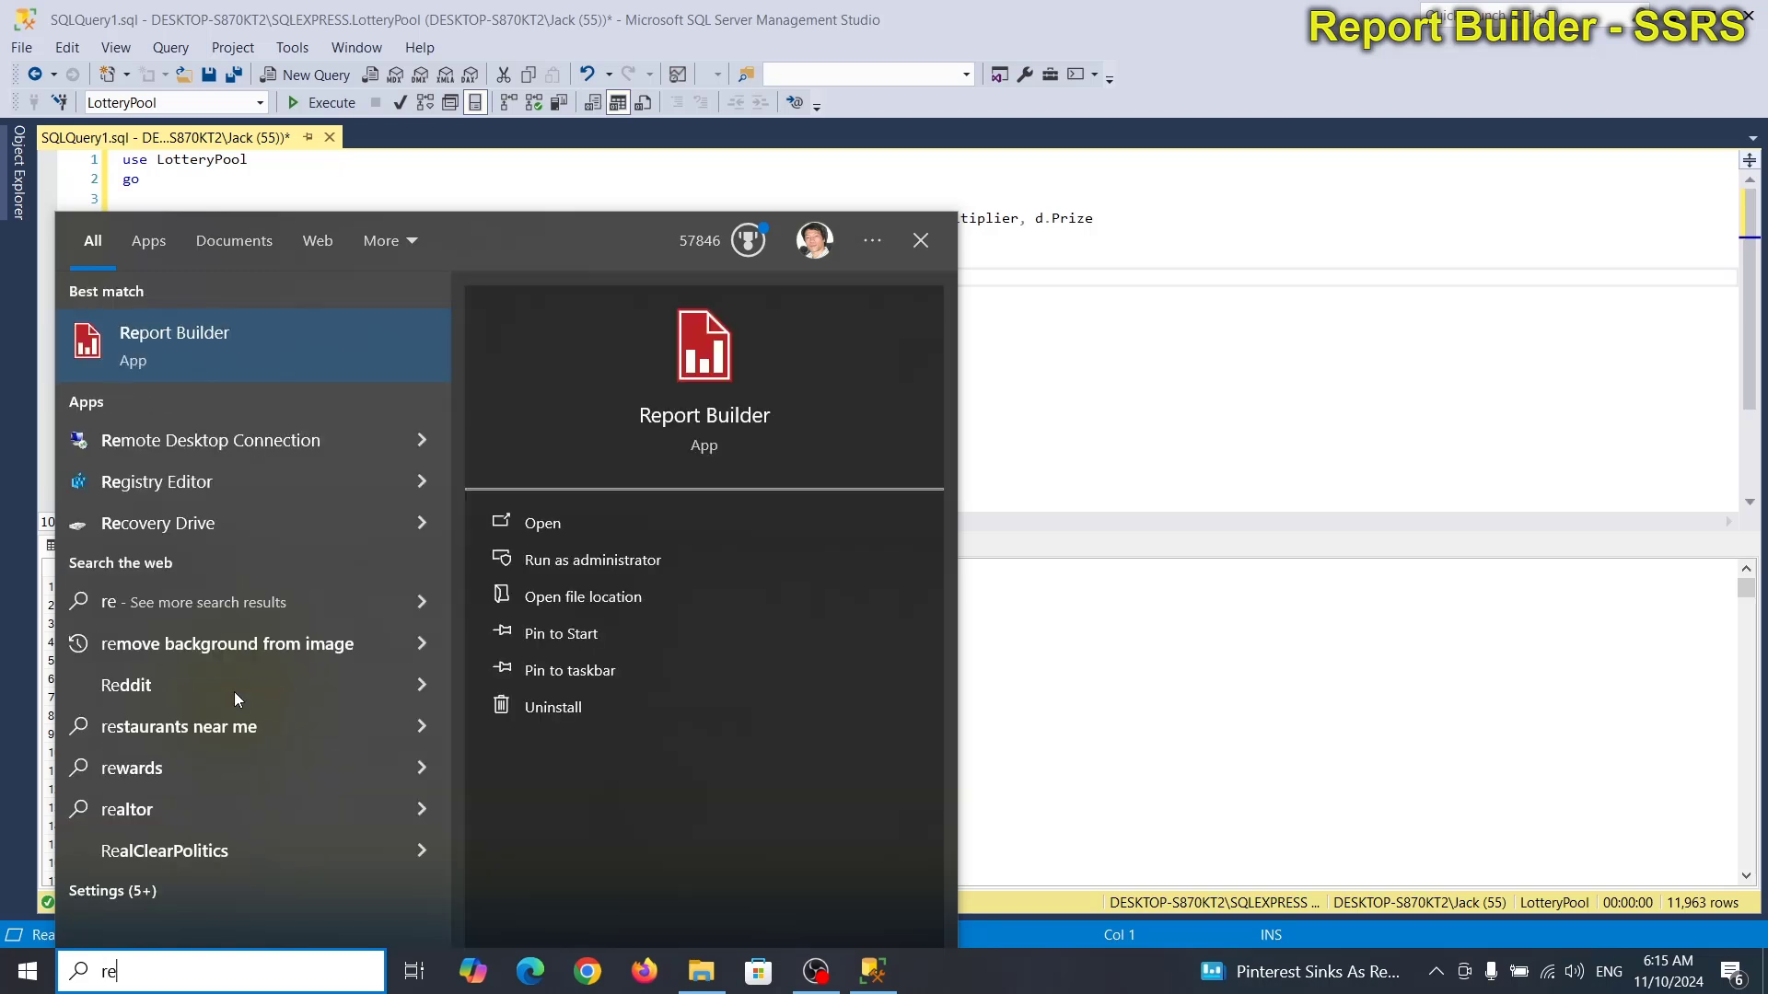
click(197, 341)
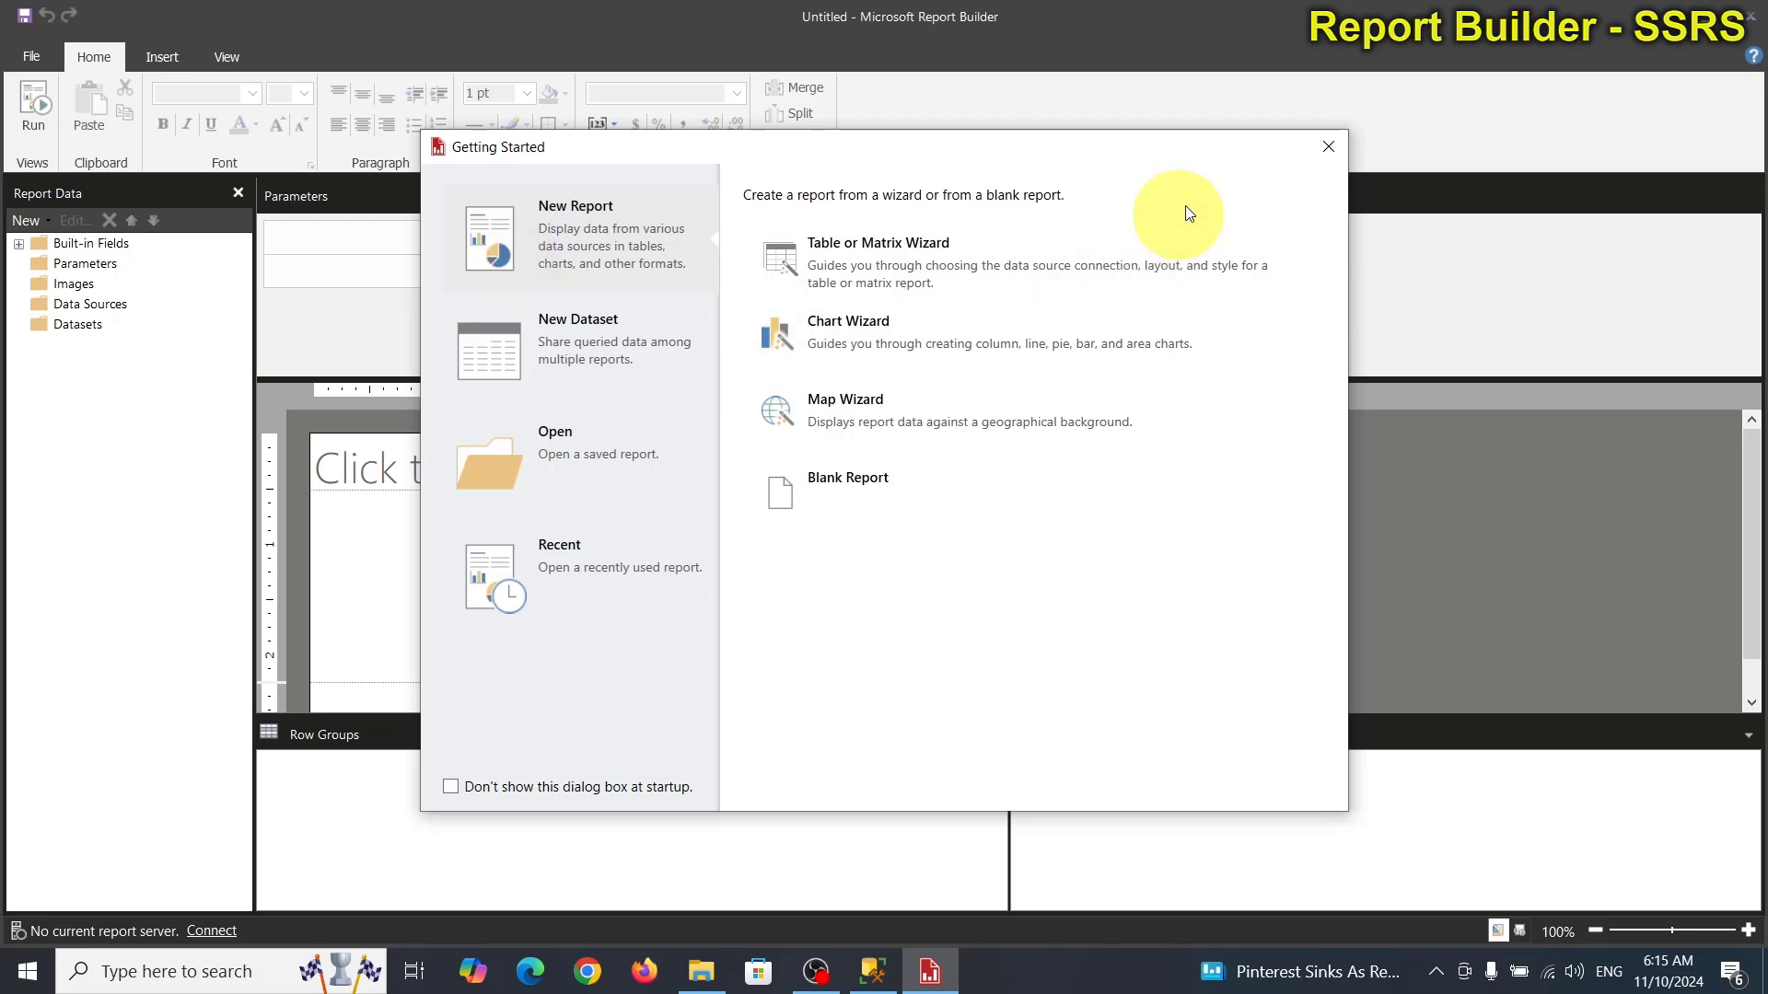
Add data source LotteryPoolDS on shared LotteryDataSource and verify the connection test succeeds.
click(1329, 146)
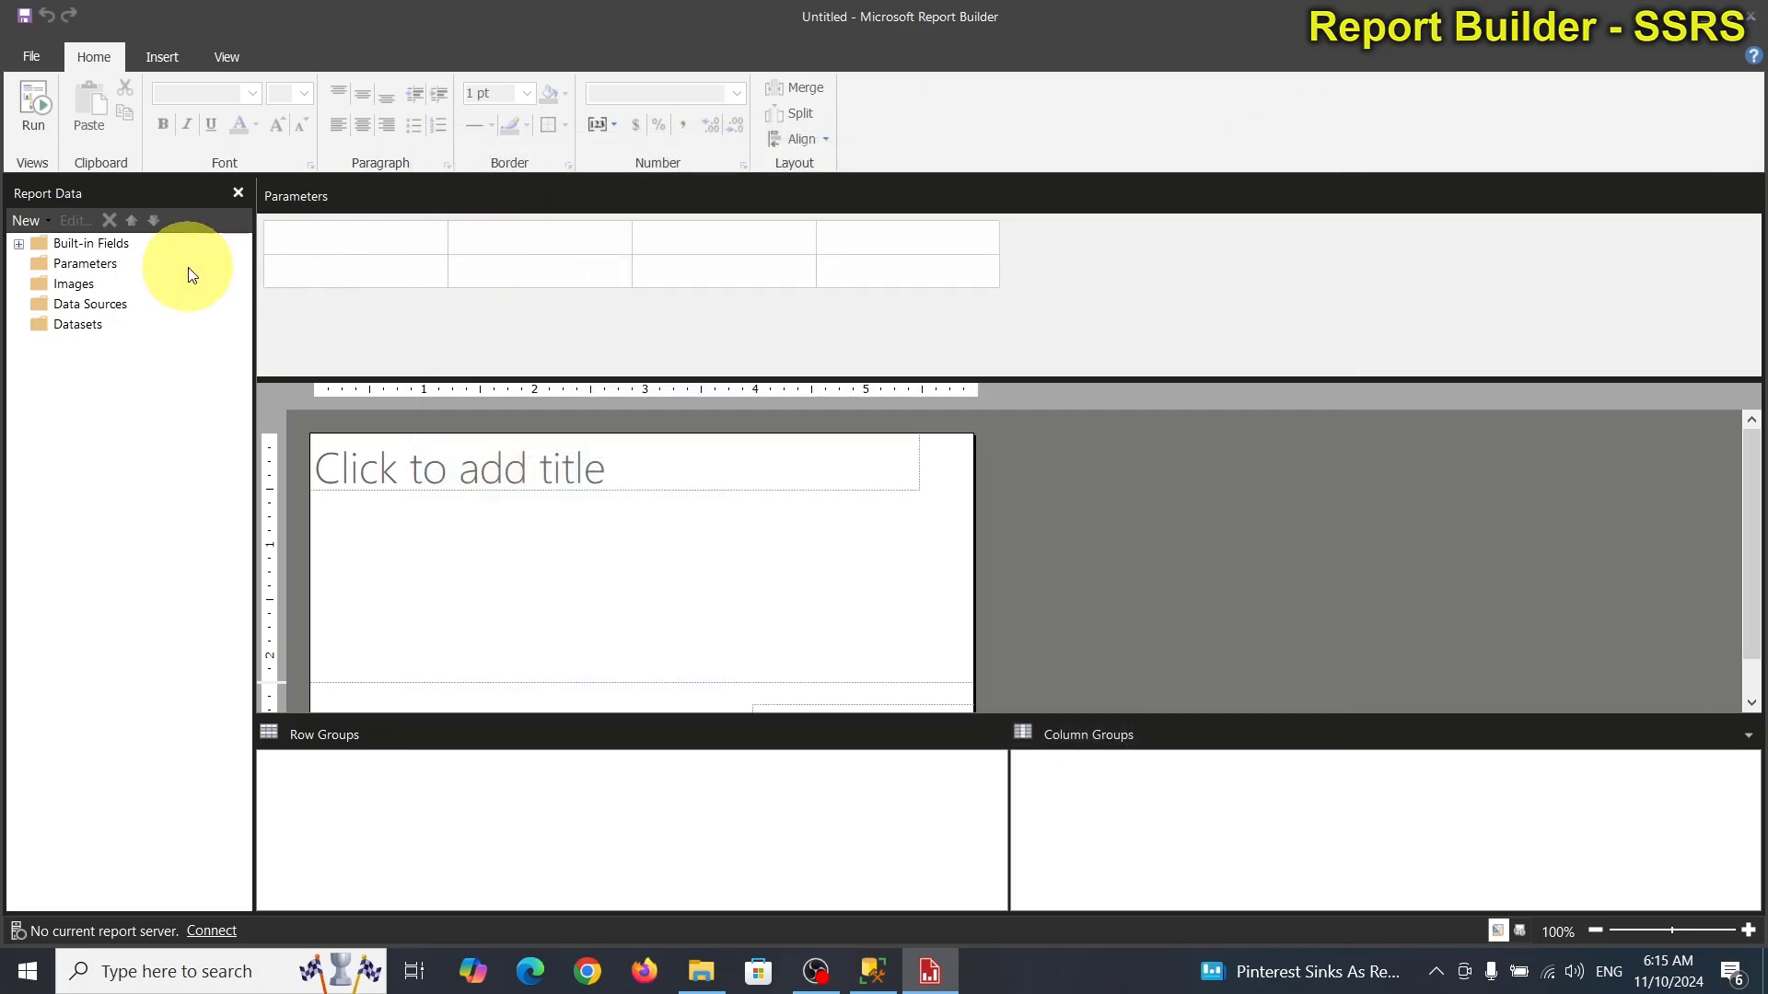
right_click(79, 304)
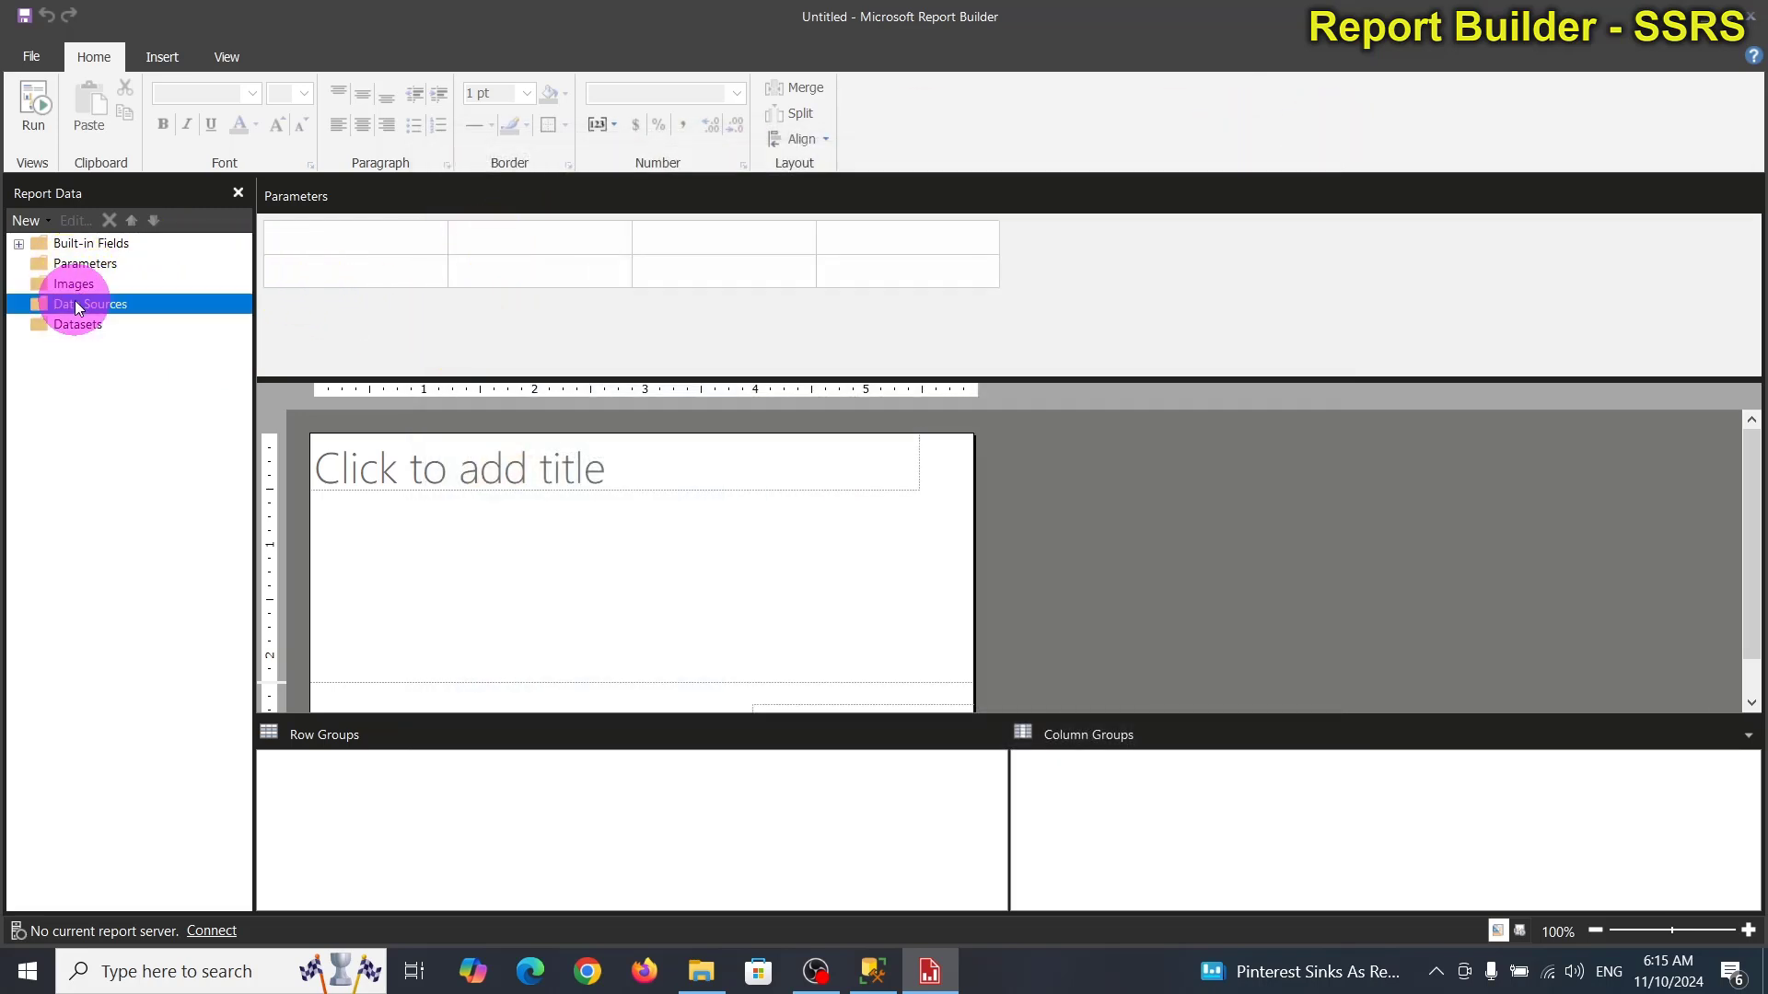
click(182, 322)
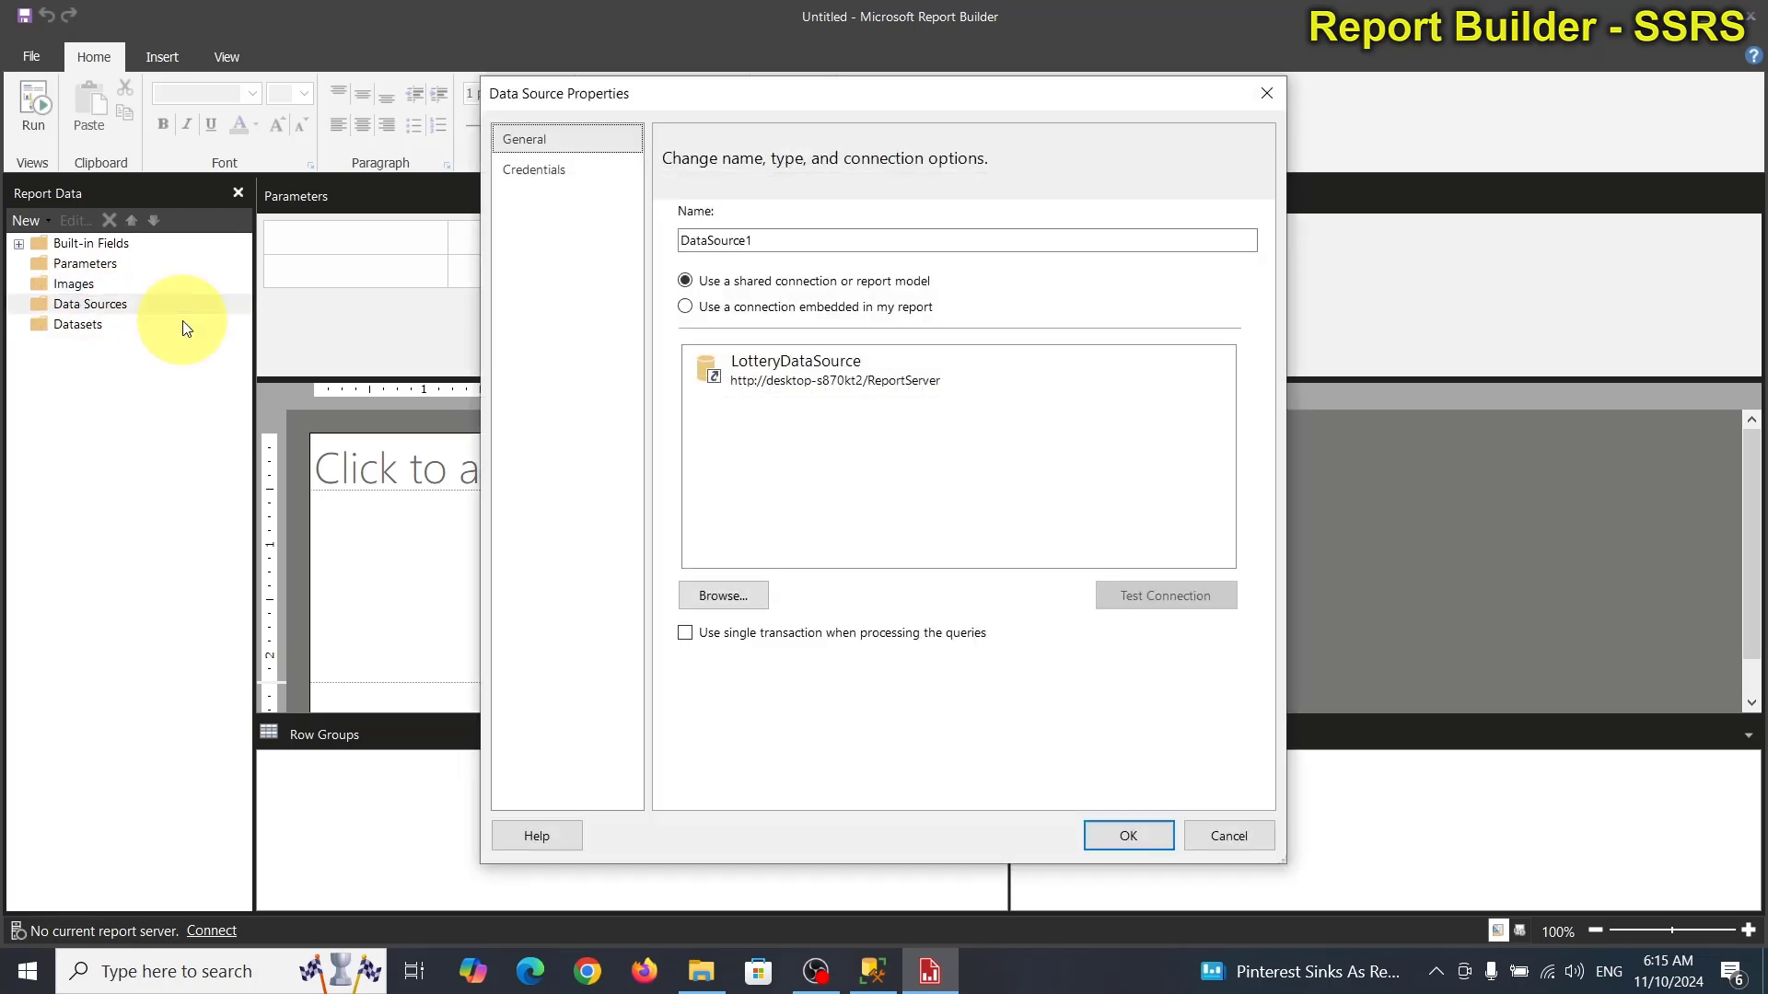
click(836, 378)
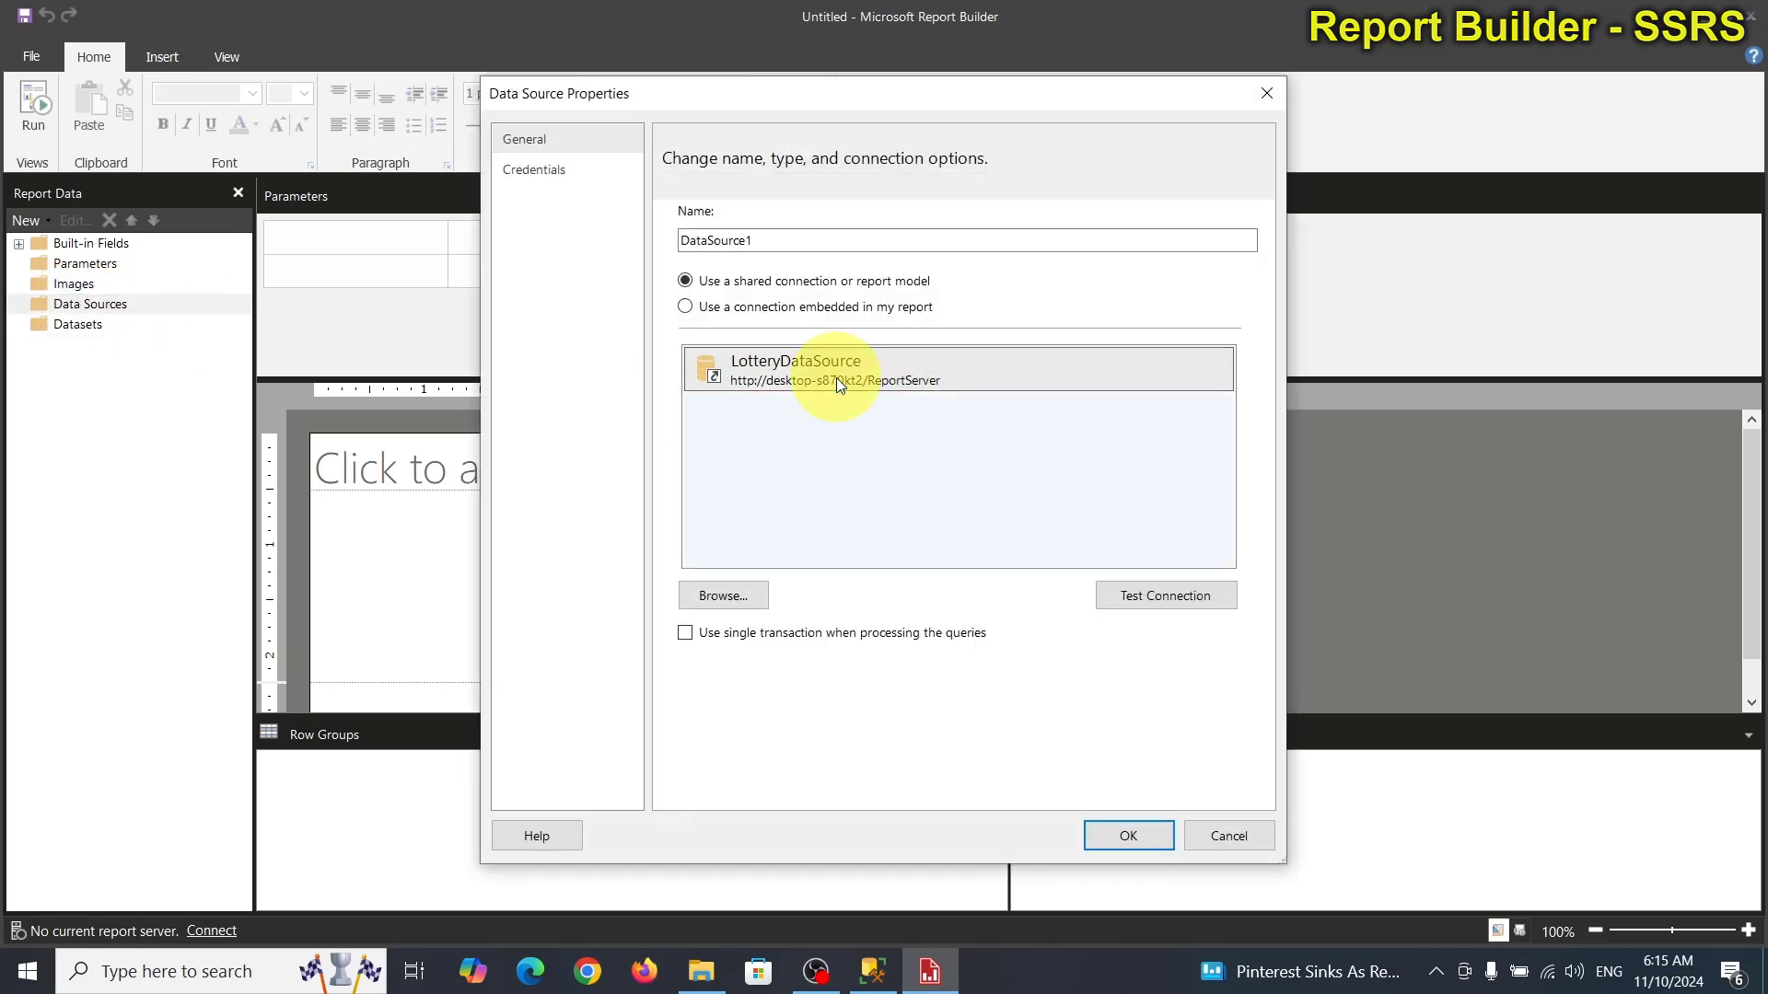
double_click(785, 241)
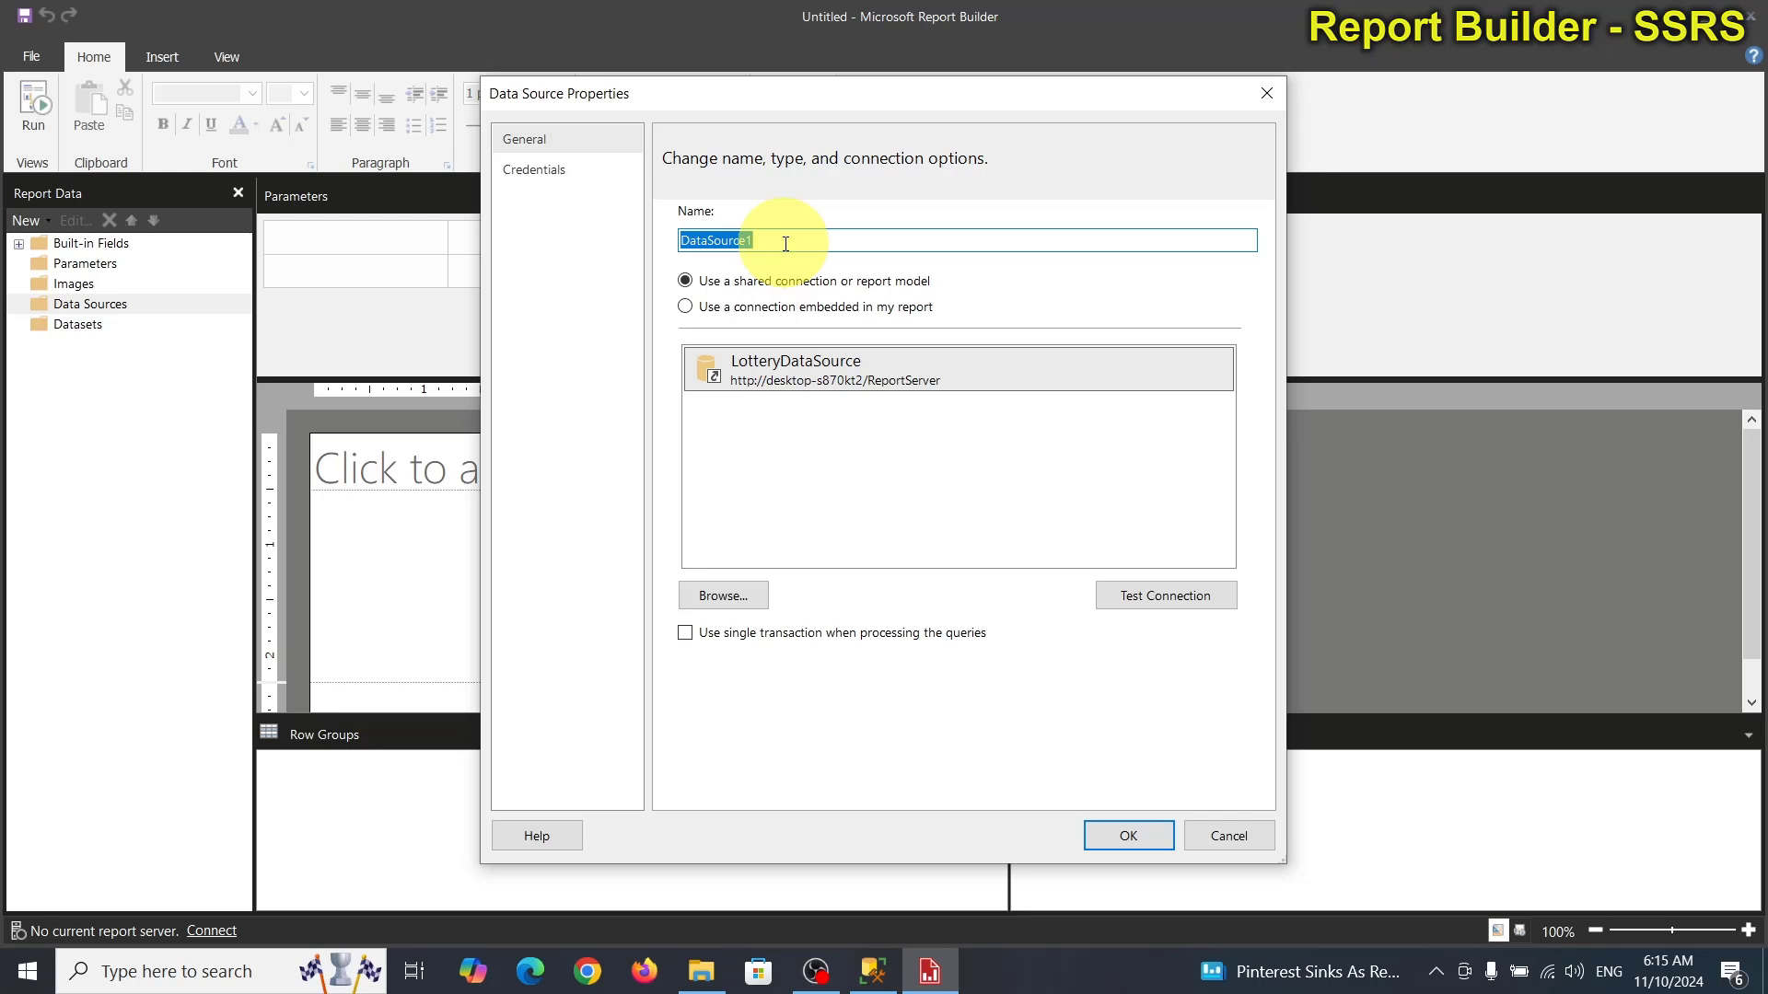
text(Lo)
text(tteryAp)
click(1171, 597)
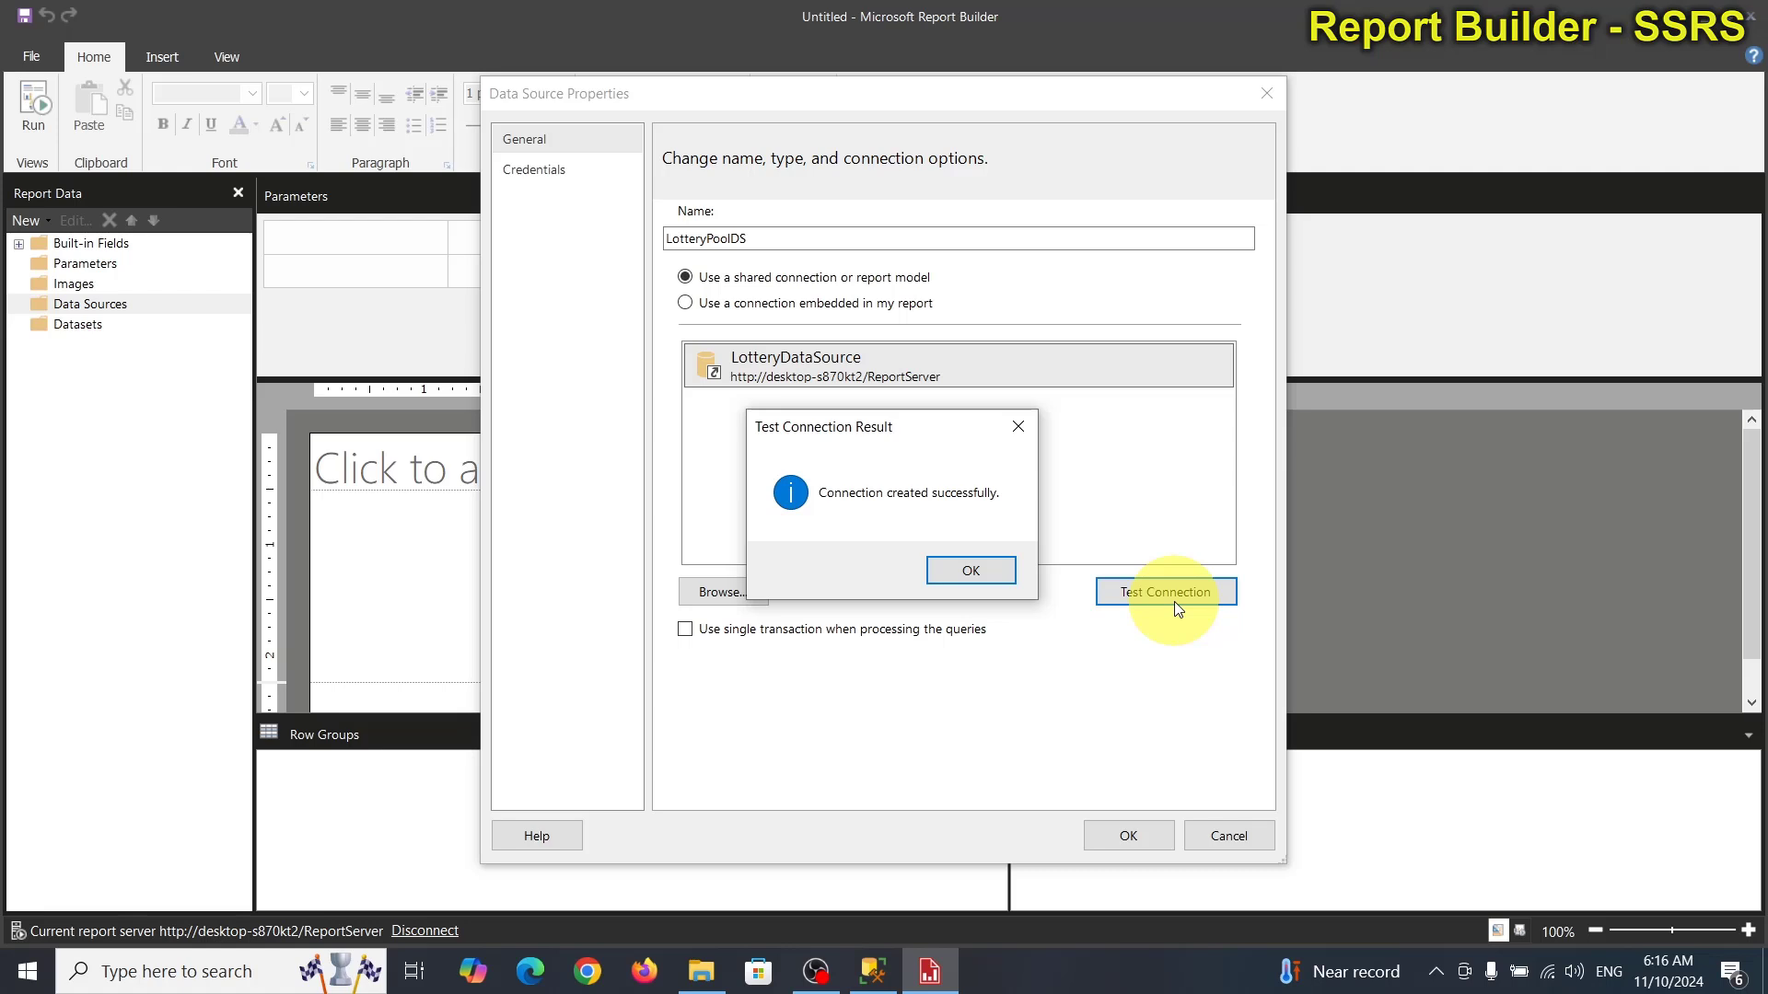
click(1009, 577)
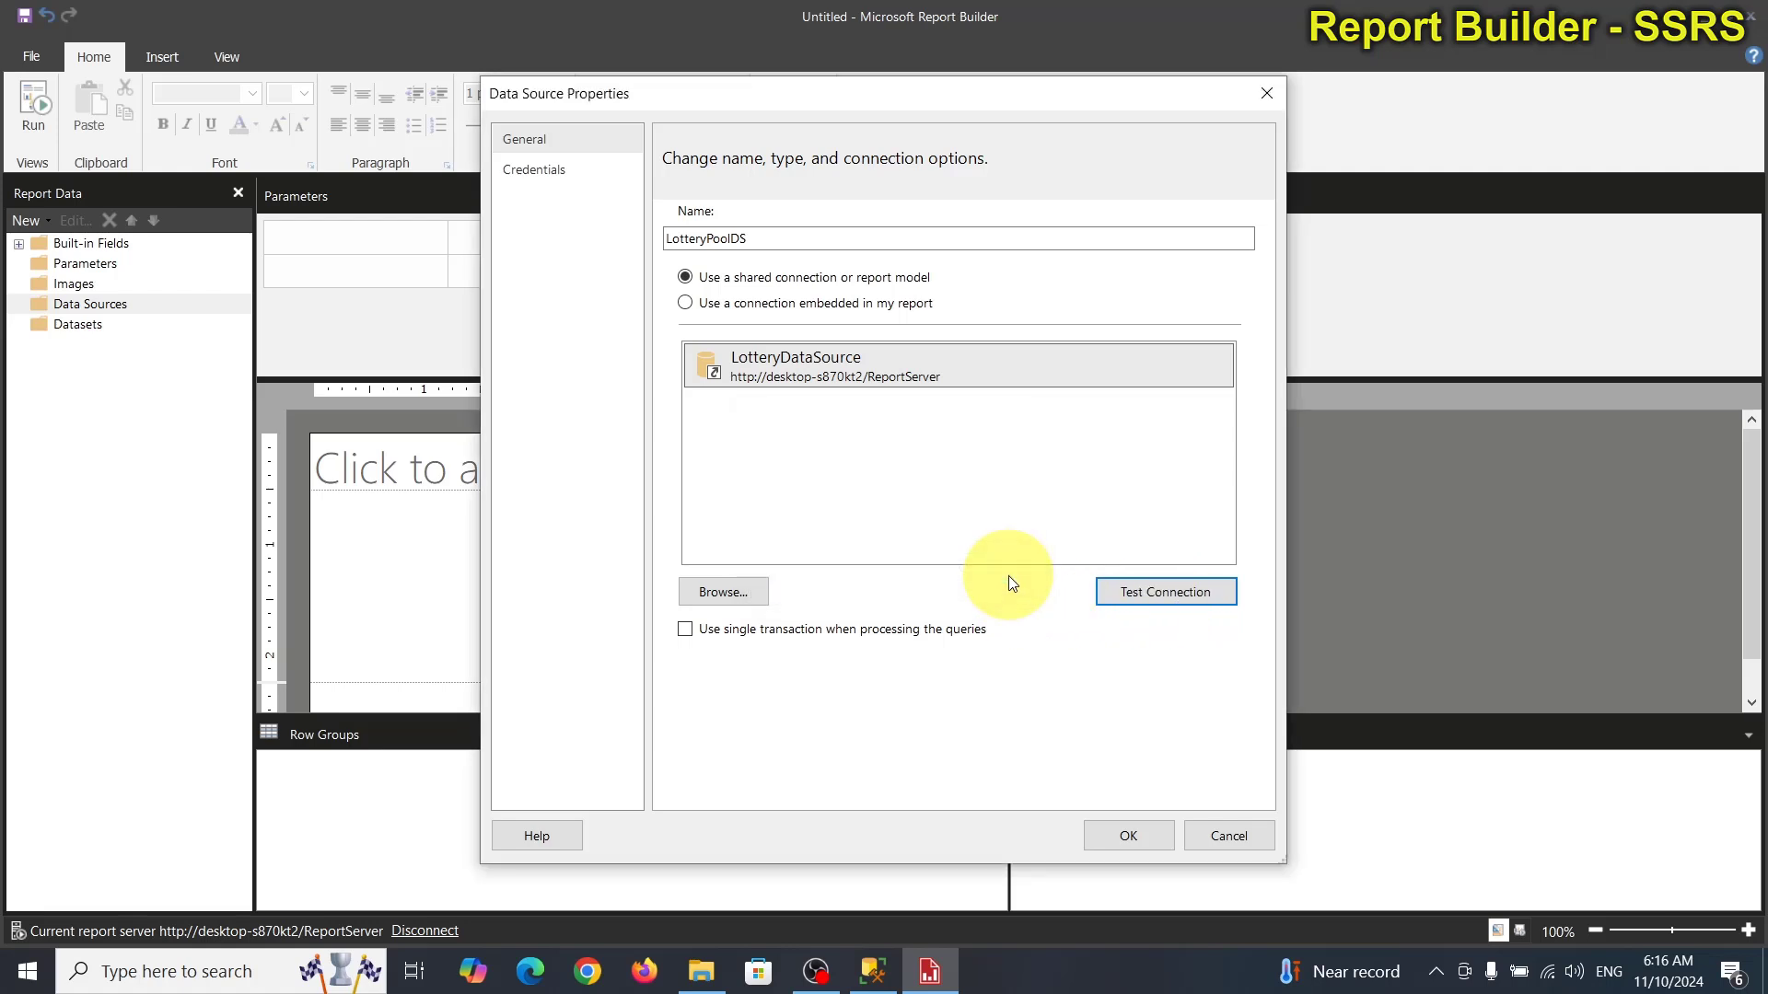
click(1124, 831)
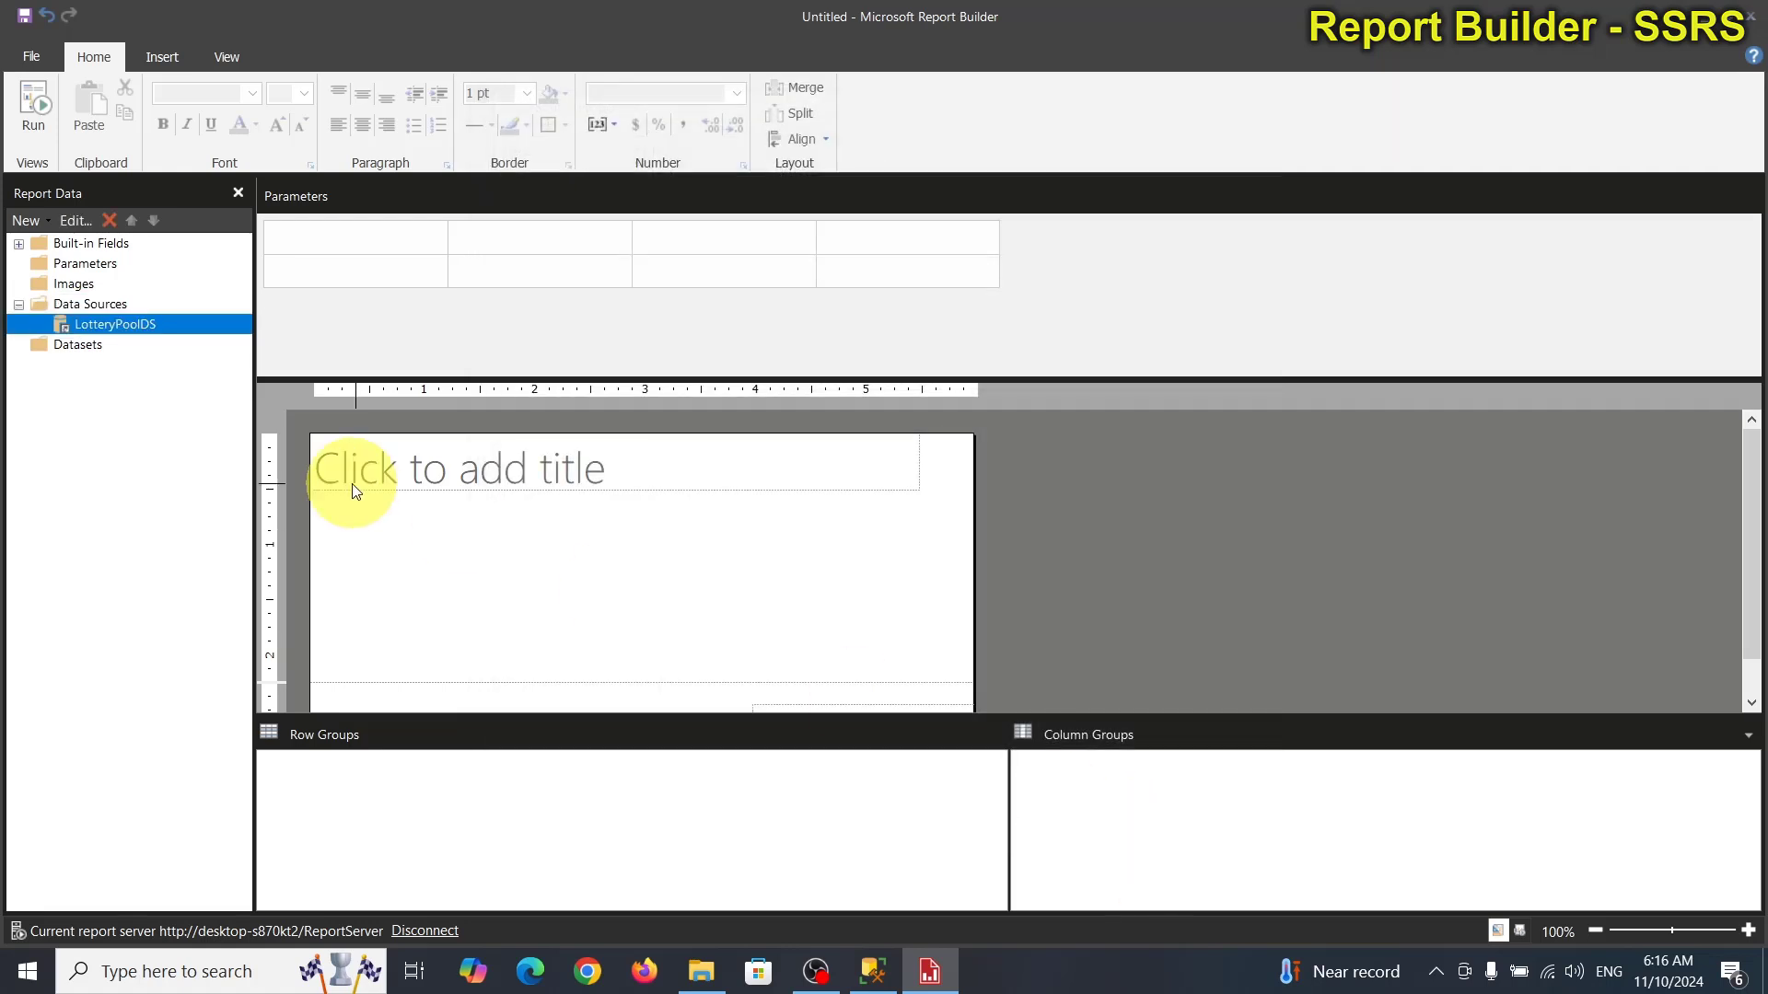
Add a new dataset named LotteryNumberRS, then switch to SSMS for the query.
right_click(83, 346)
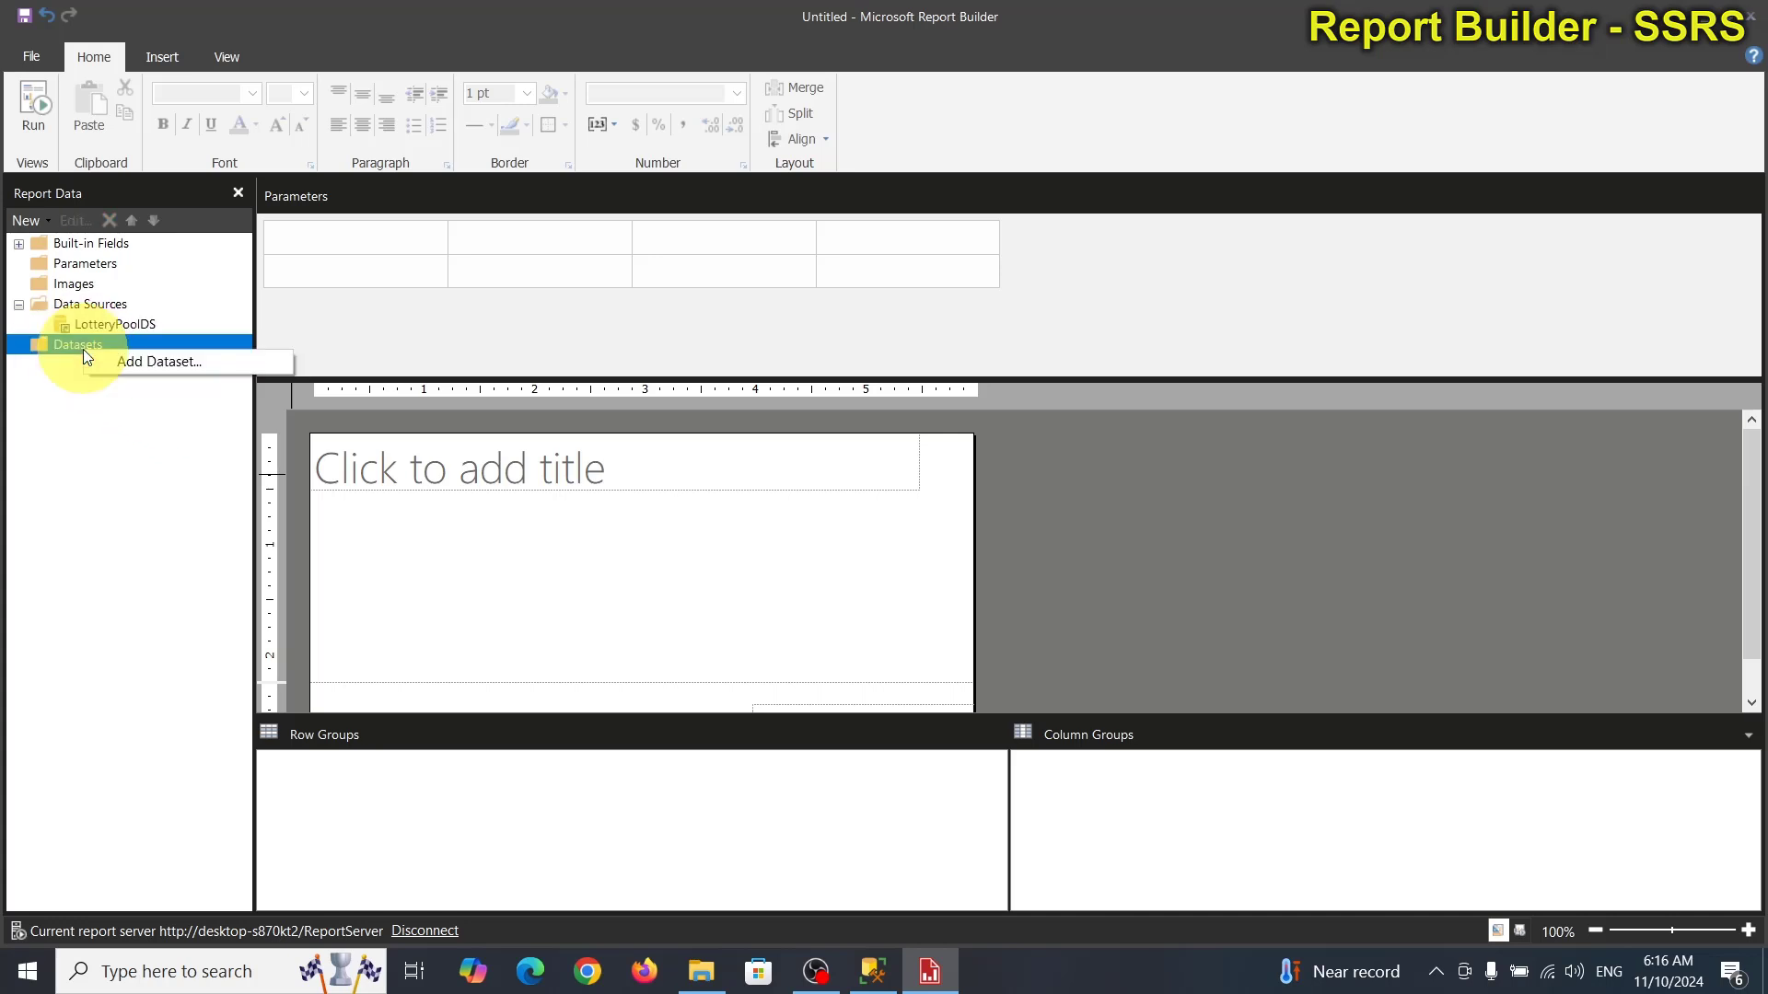
click(135, 361)
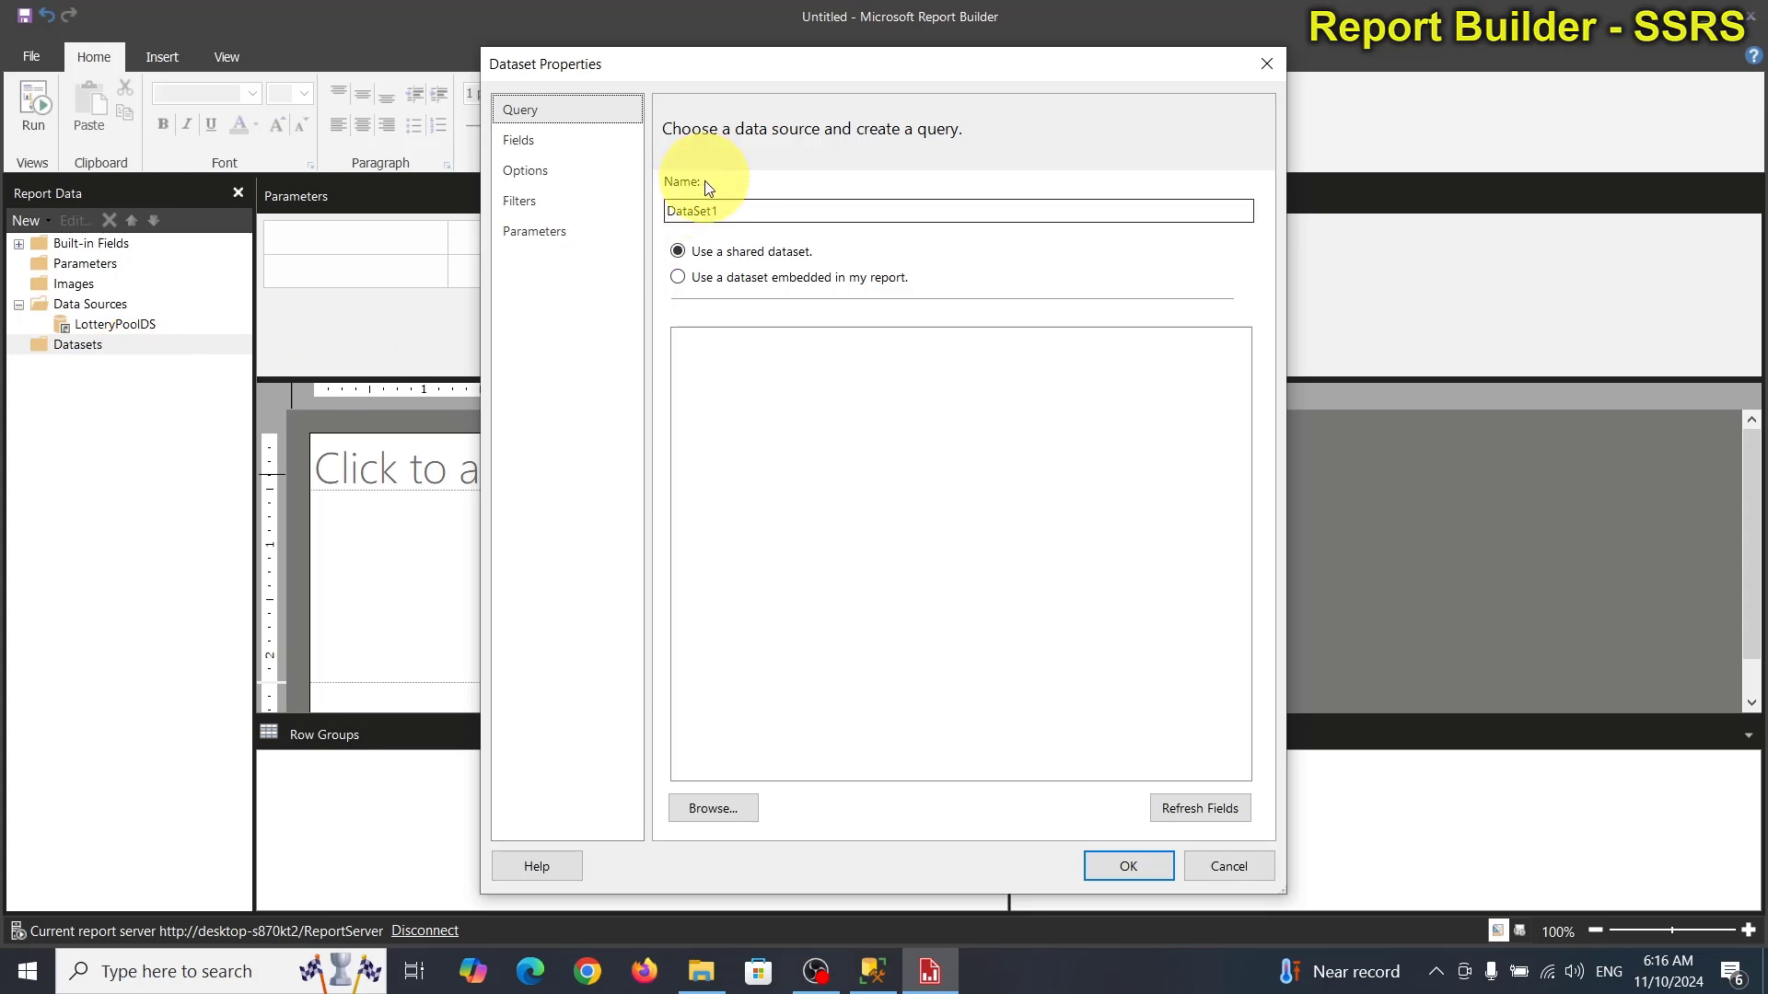
double_click(731, 213)
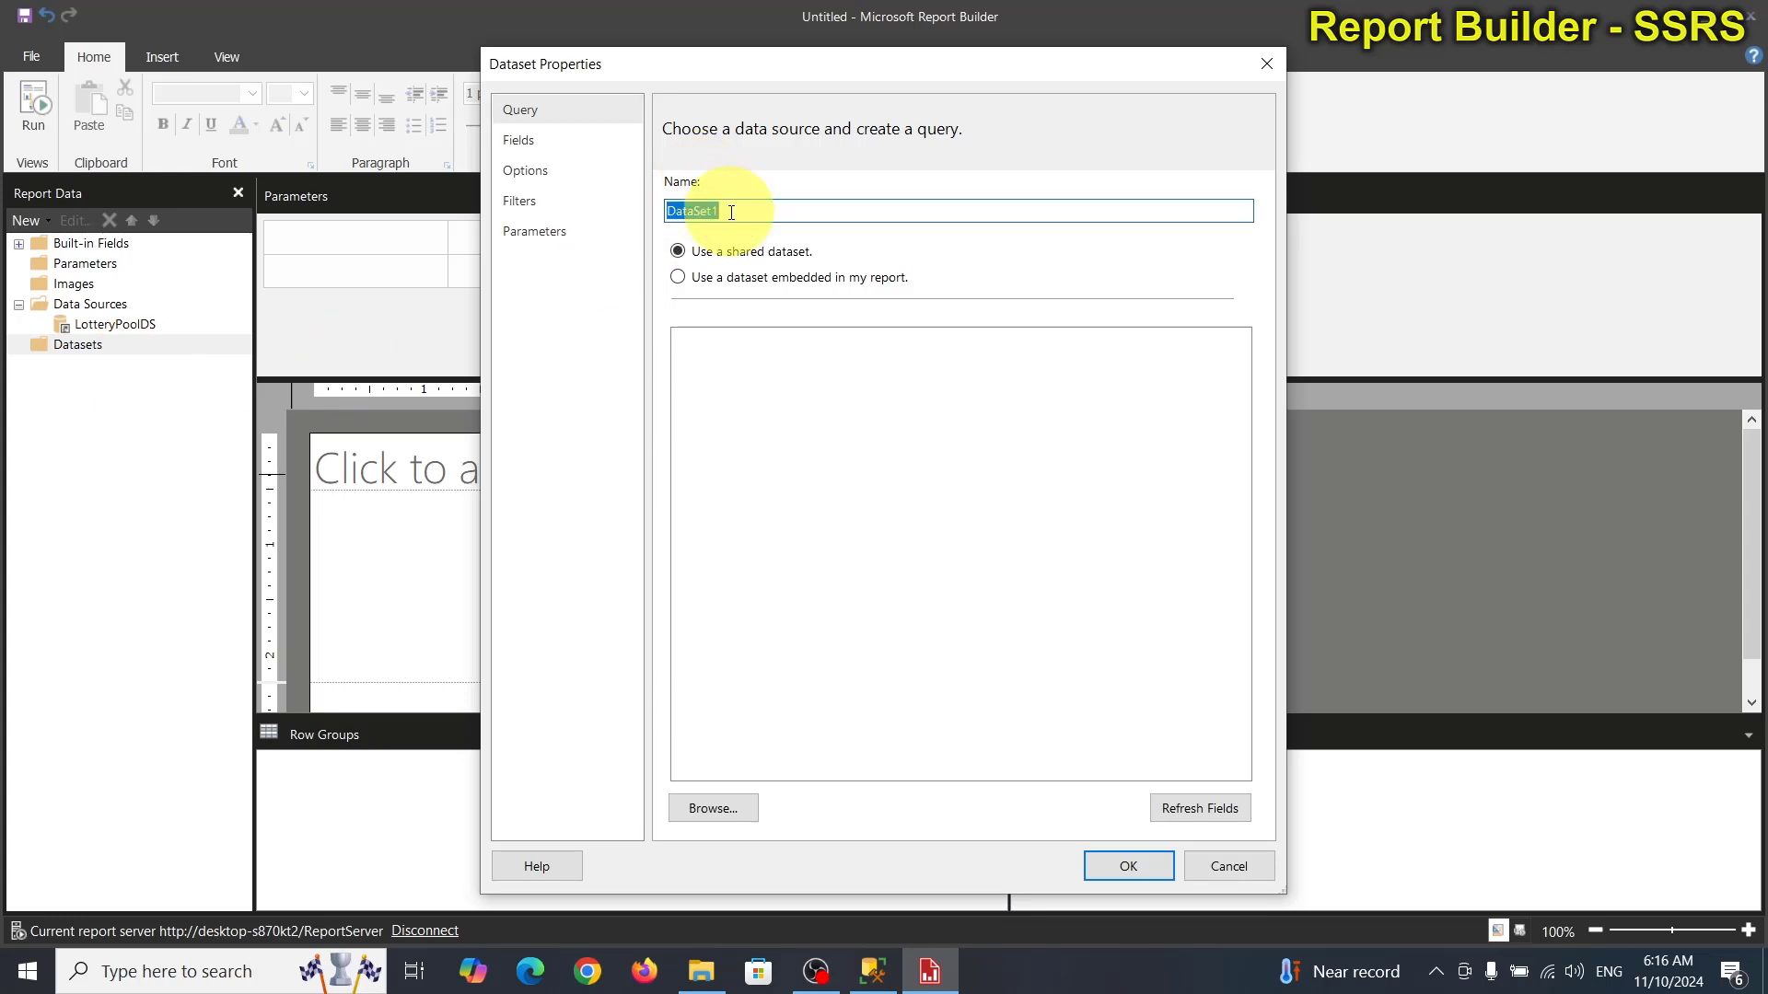
text(LotteryNumberRS)
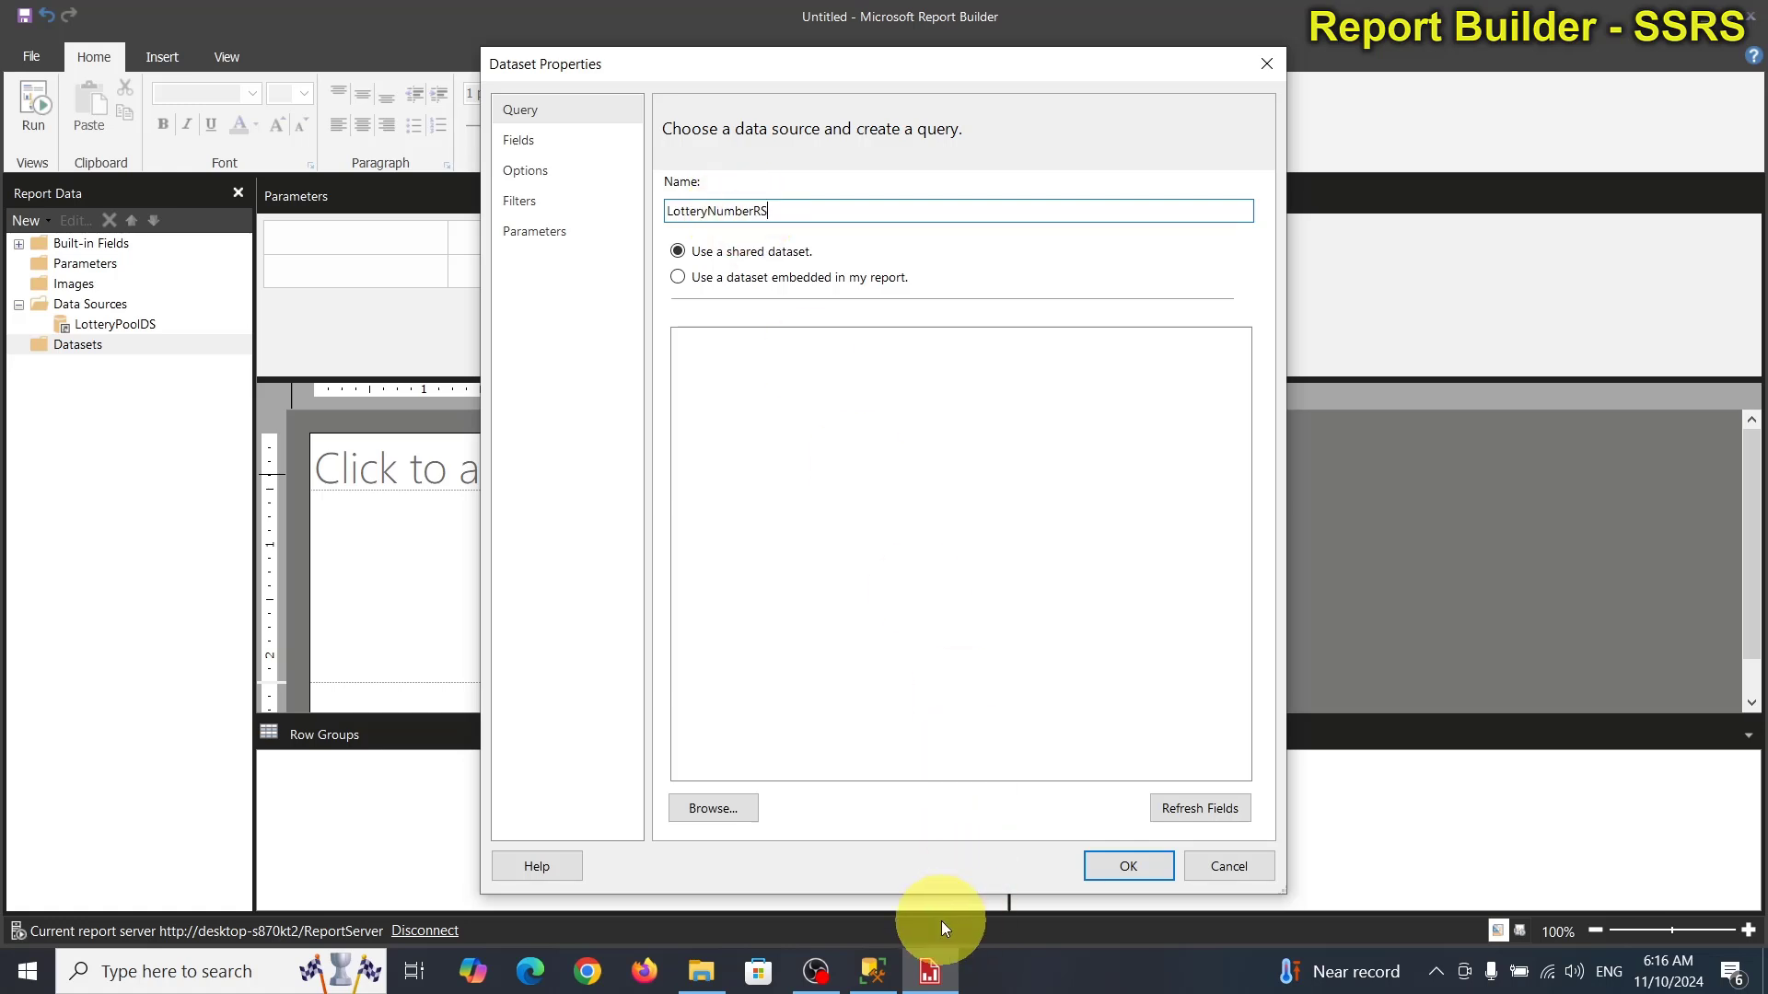
click(879, 965)
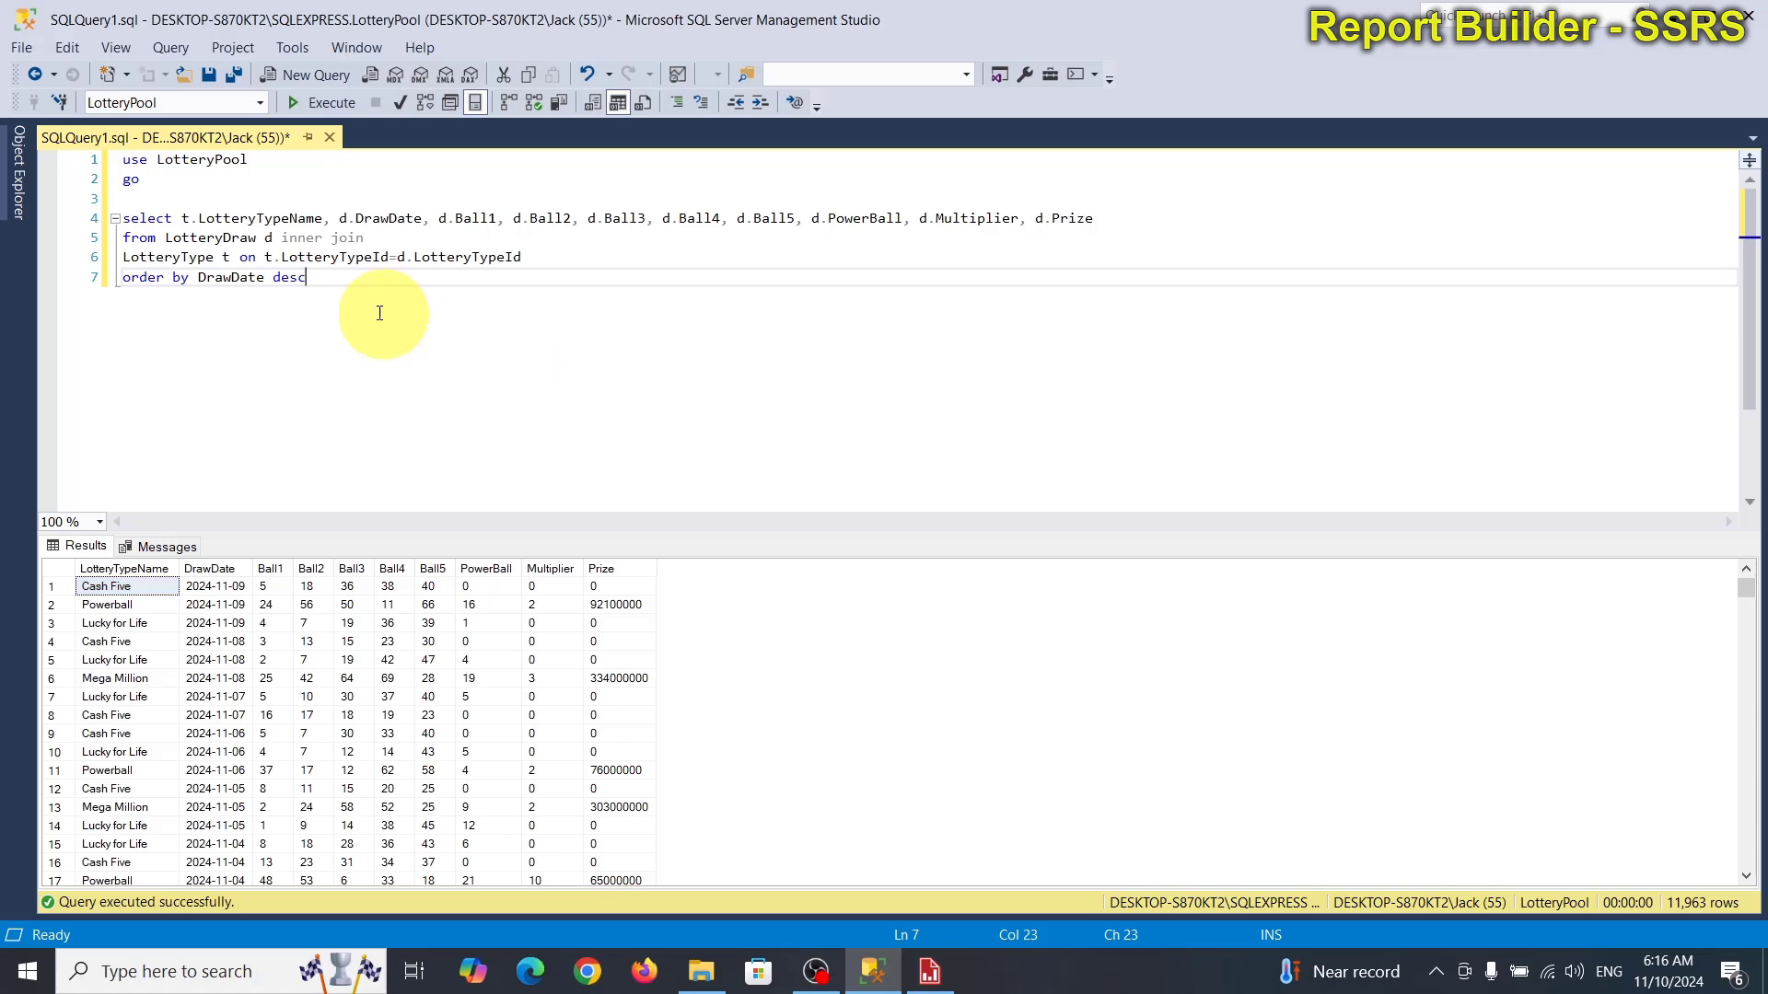
Copy the LotteryDraw–LotteryType SELECT query text from the SSMS editor.
drag(305, 277, 122, 224)
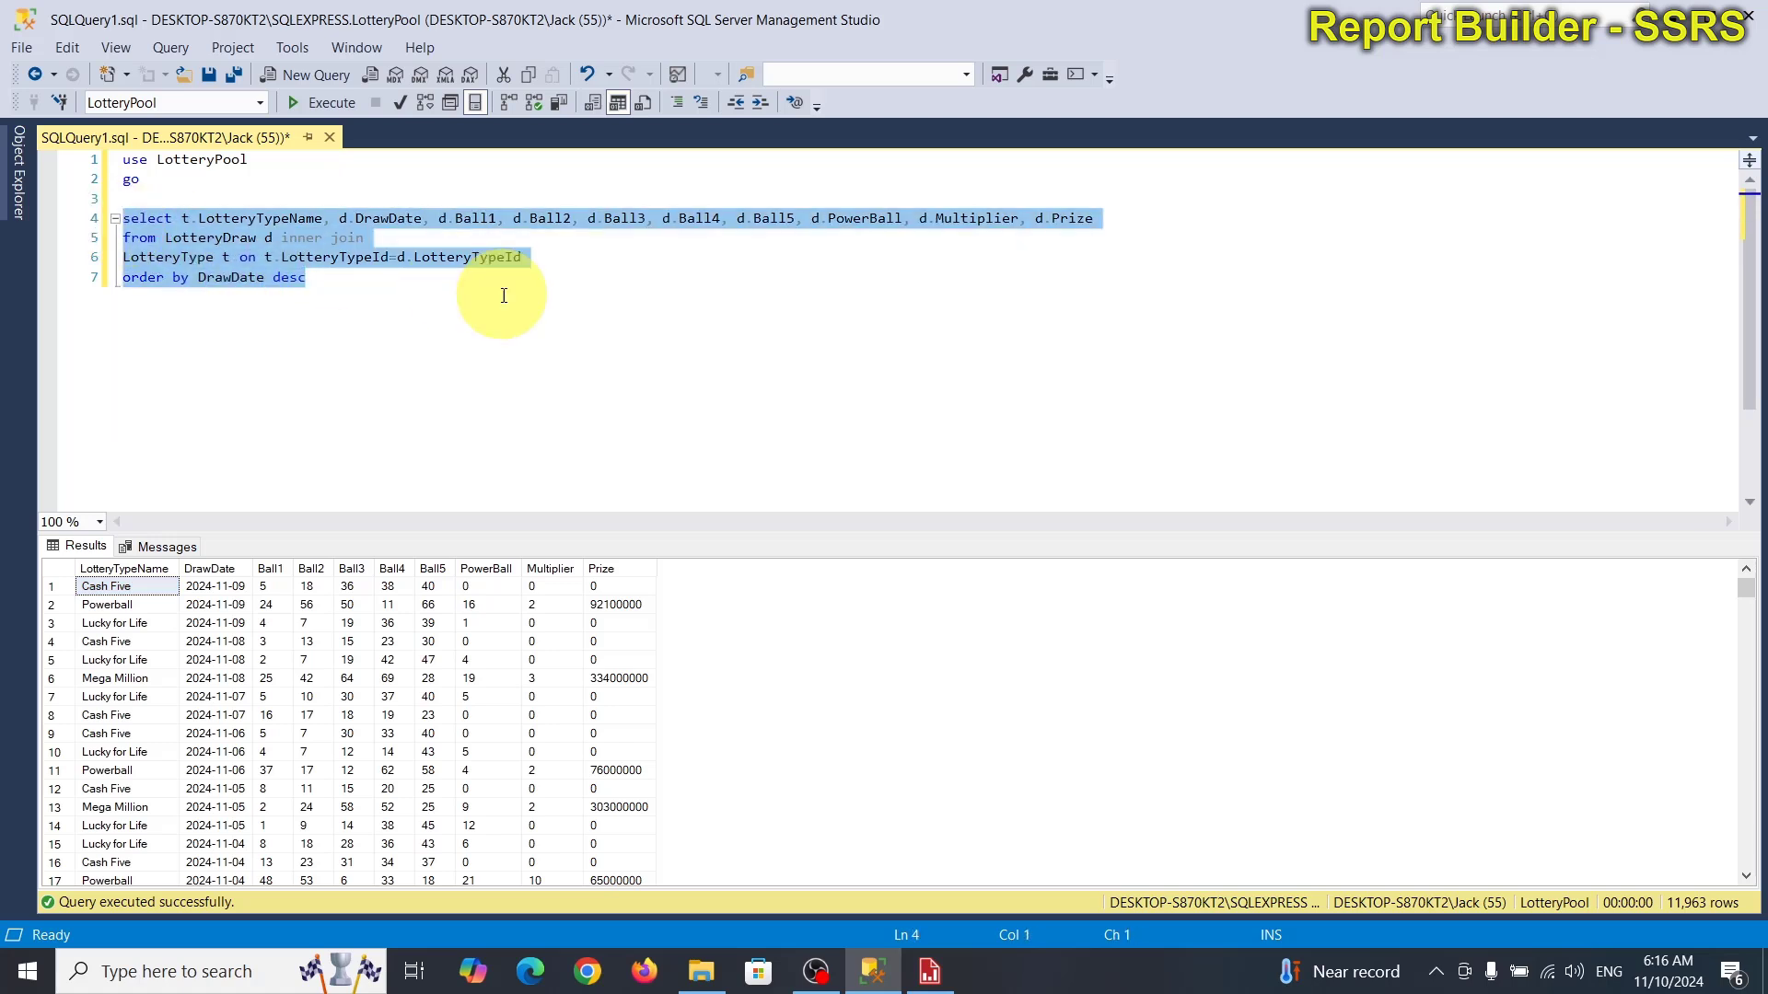
right_click(293, 219)
click(343, 262)
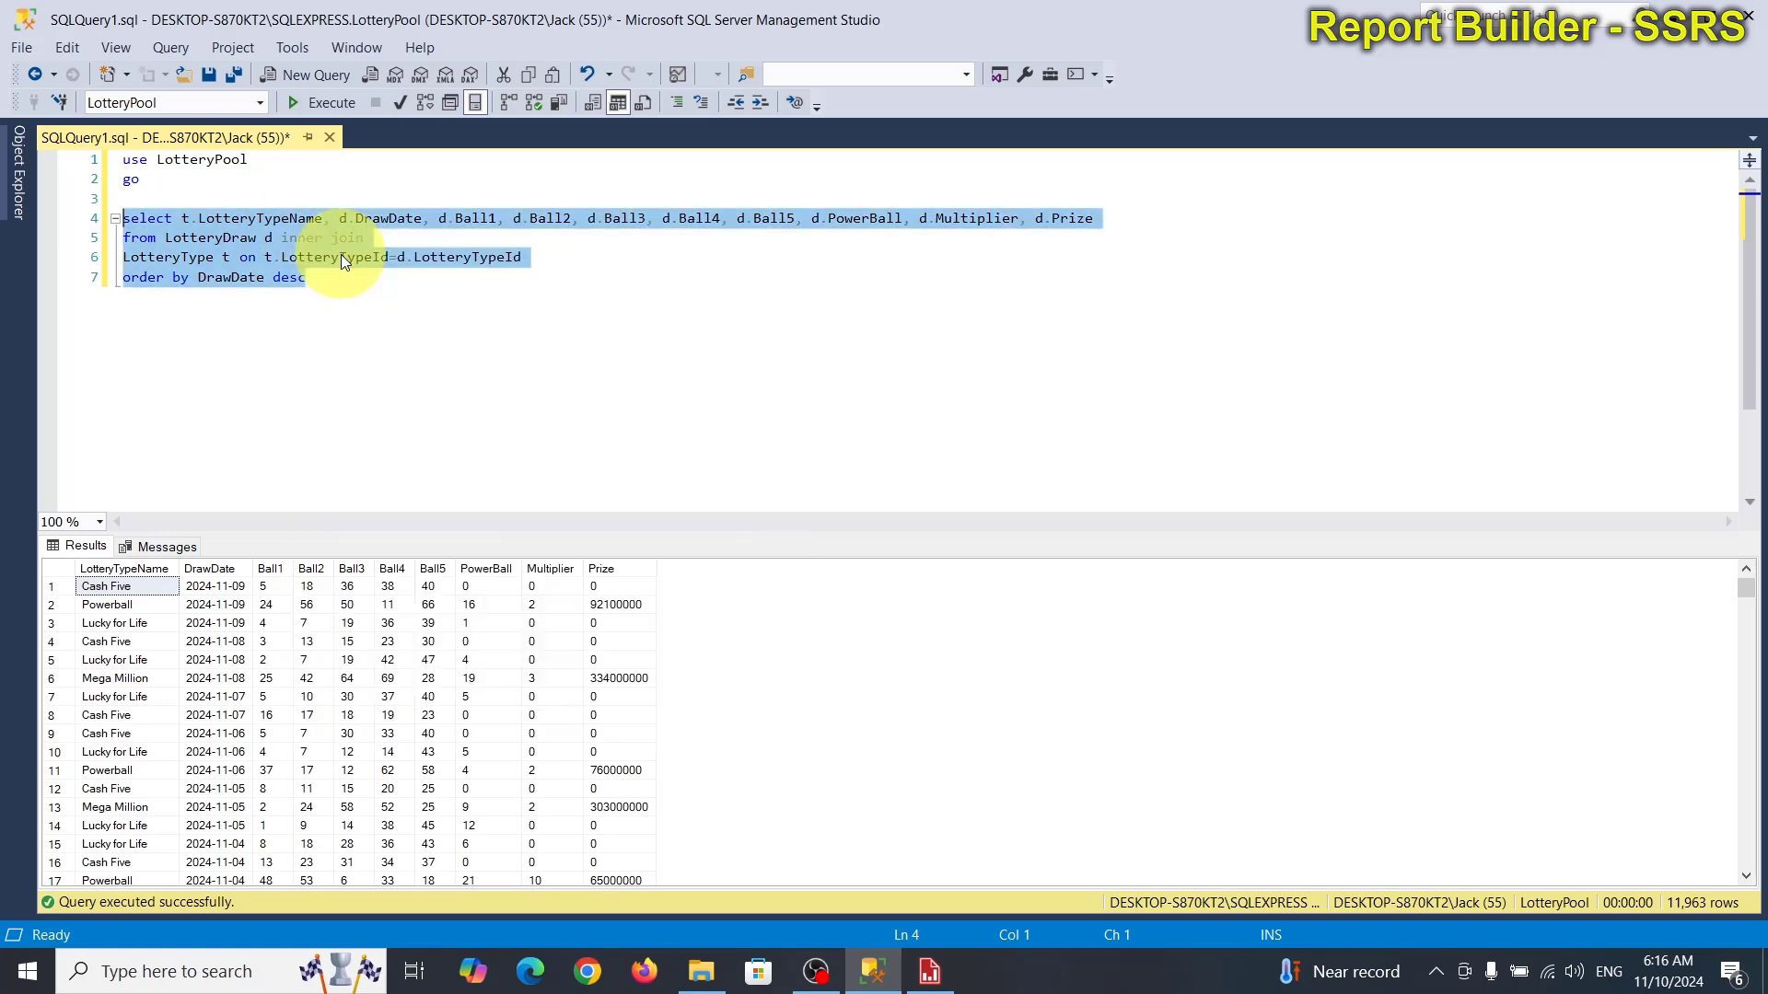
Make LotteryNumberRS an embedded dataset on LotteryPoolDS using the pasted lottery draw query.
click(926, 969)
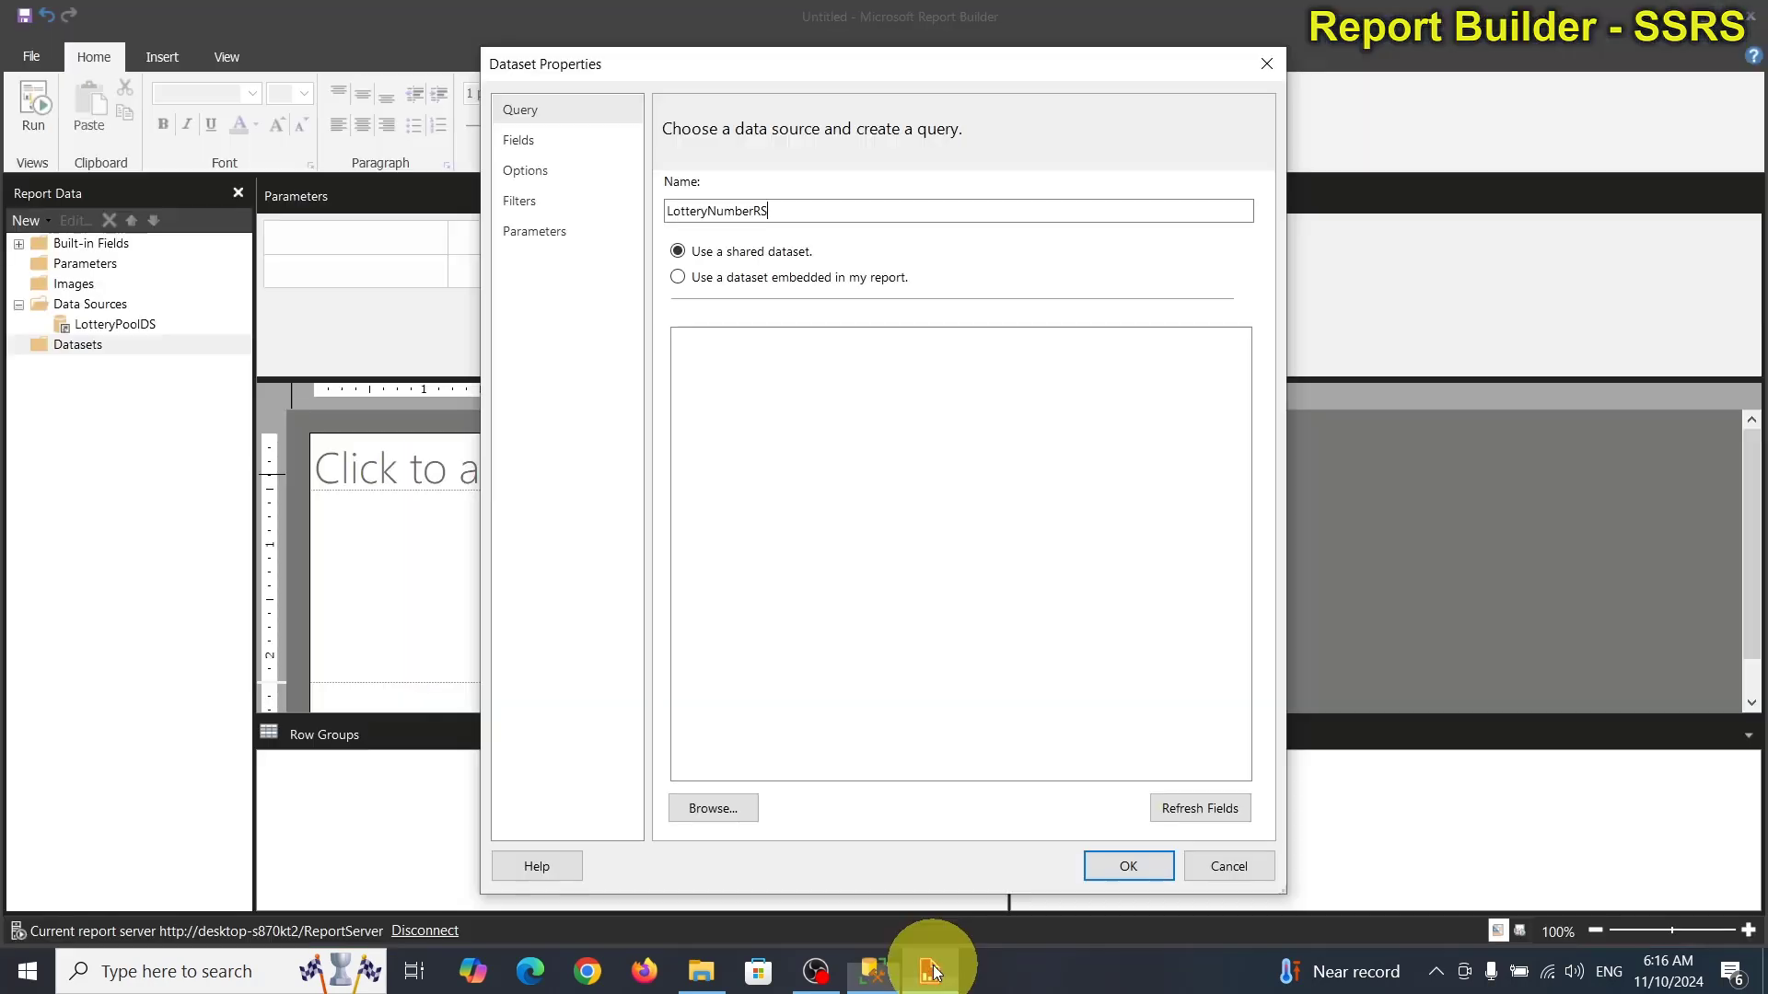
click(805, 477)
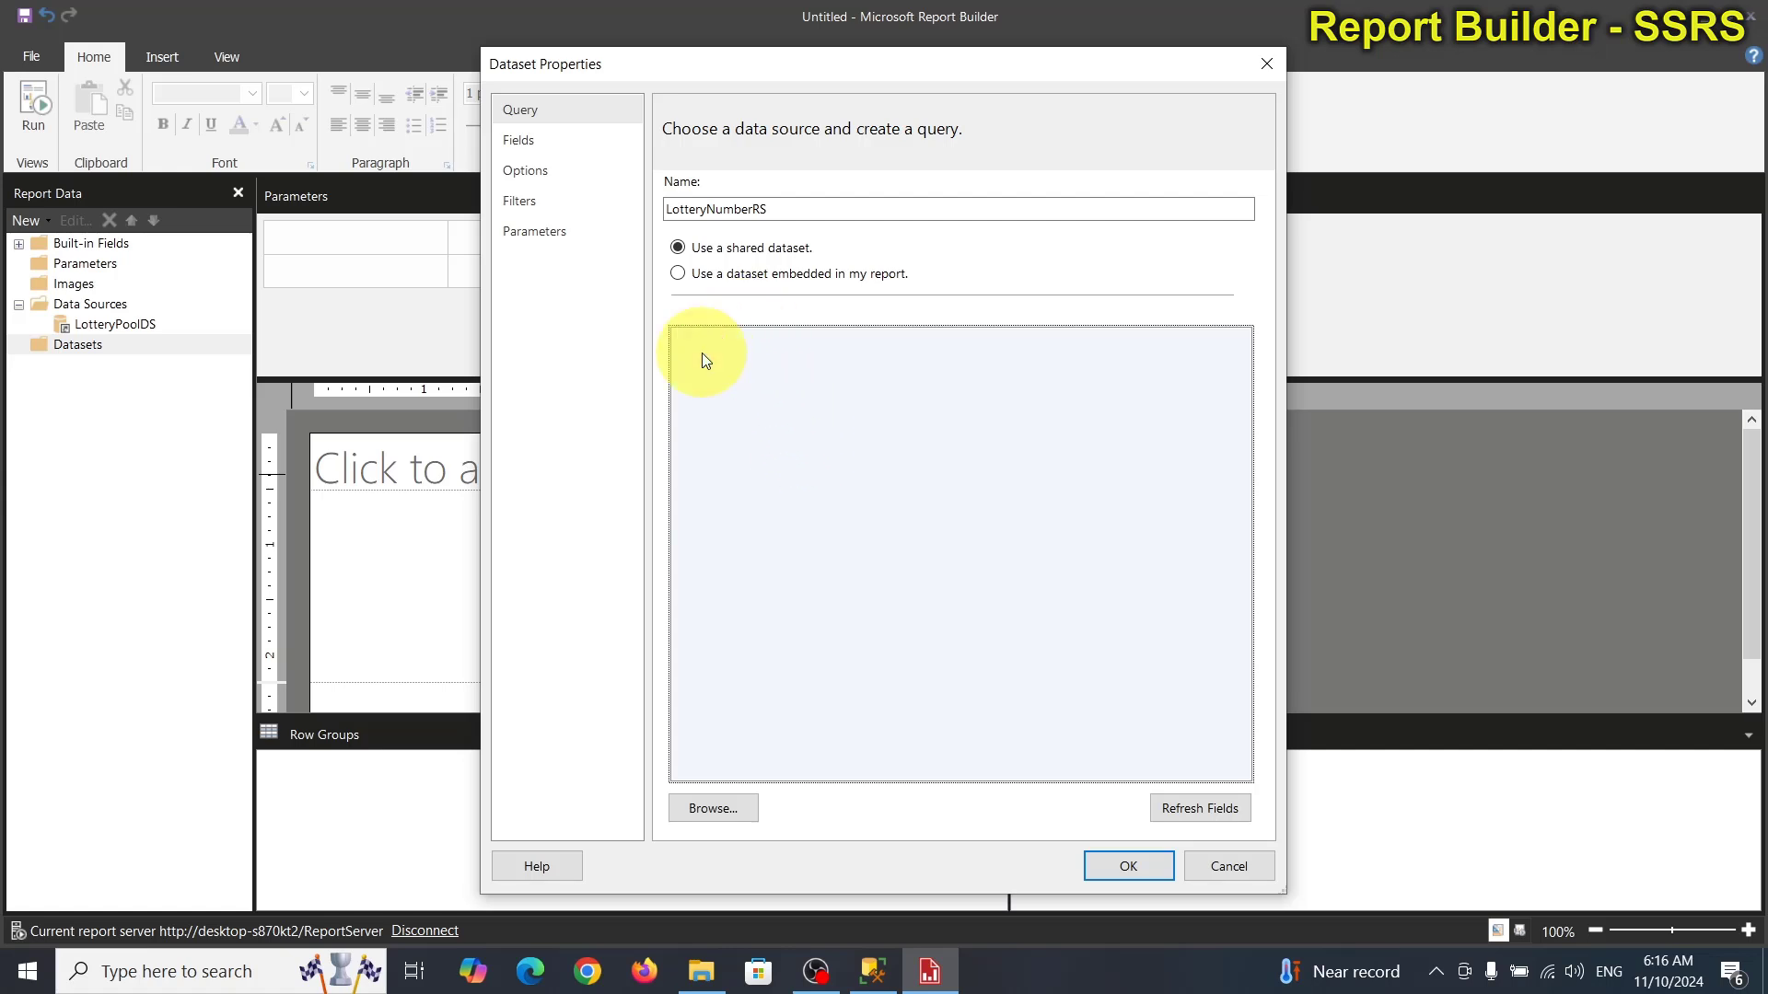
click(772, 275)
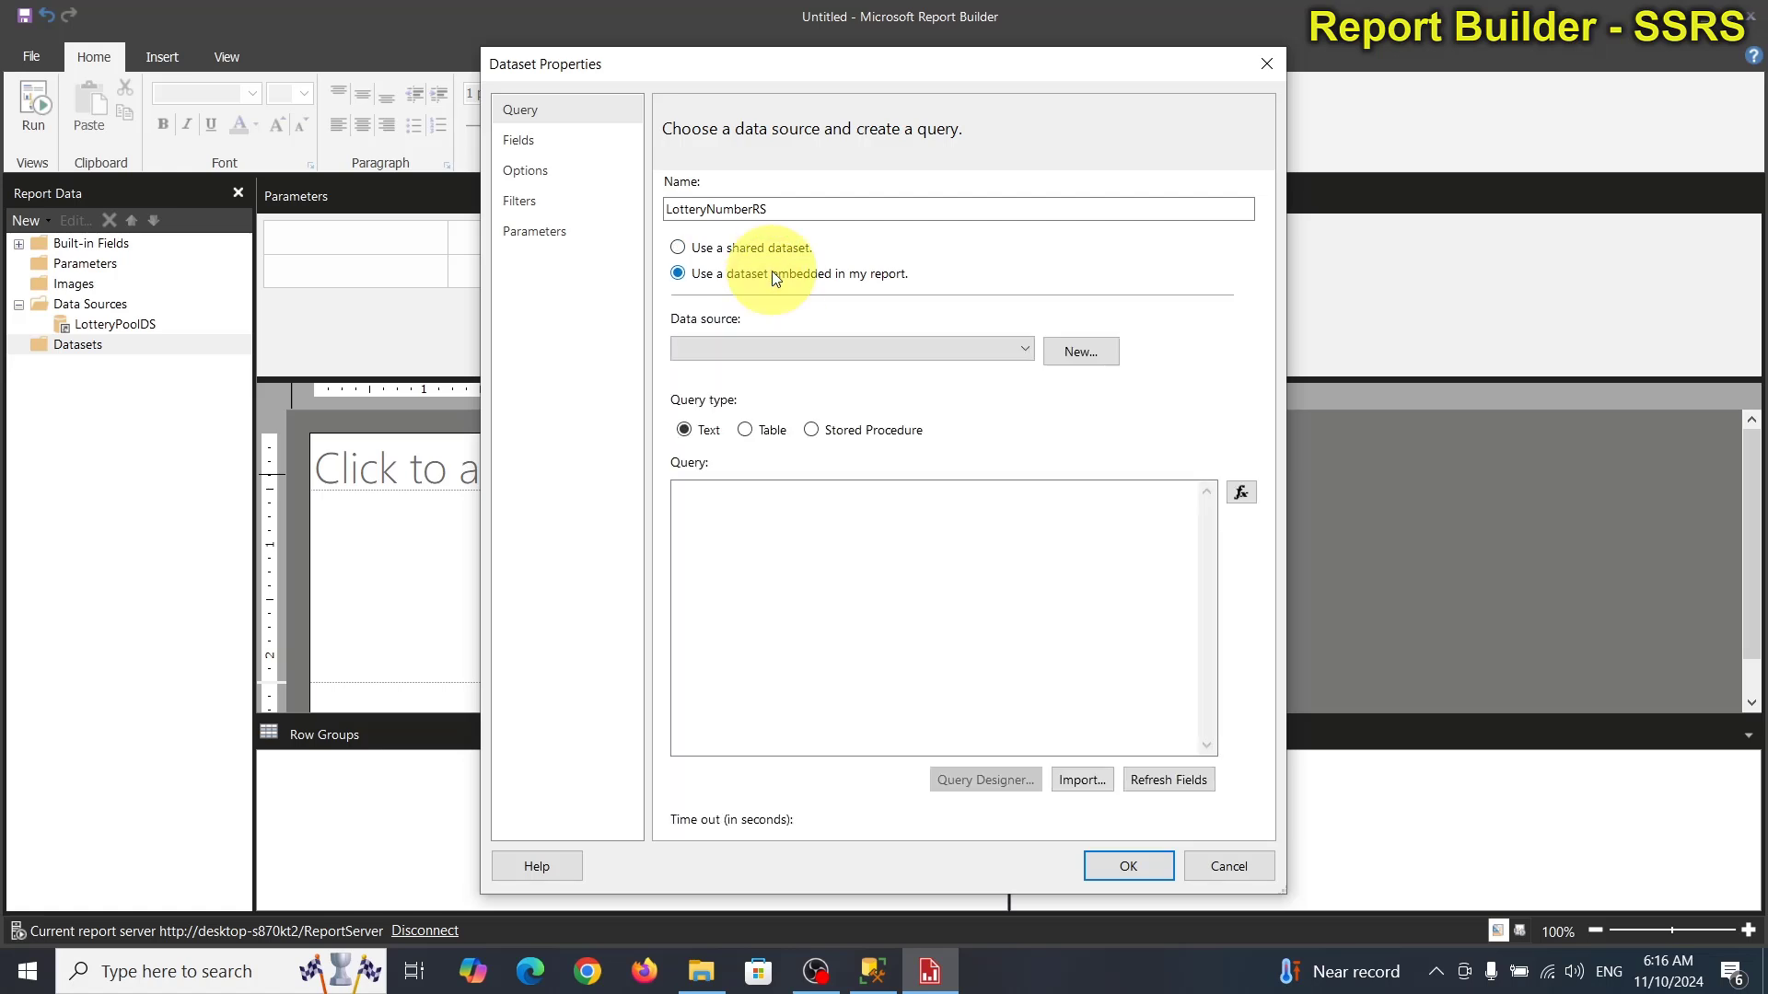
click(751, 348)
click(745, 371)
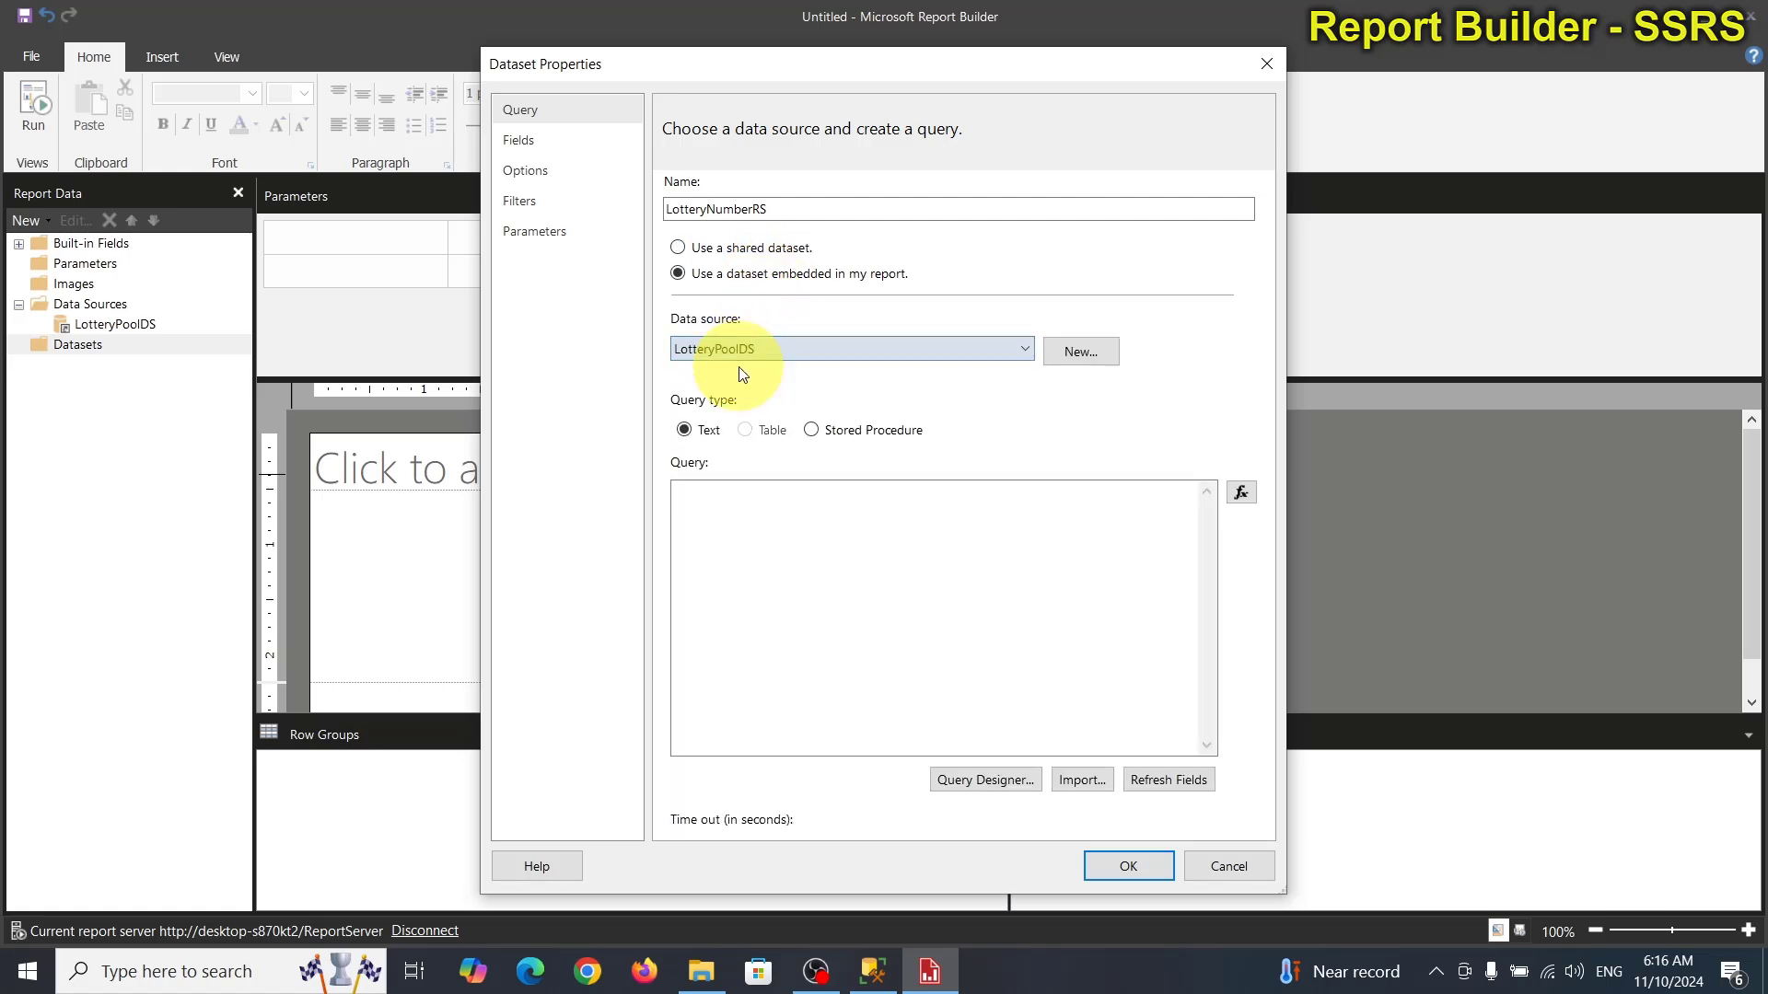
click(766, 552)
key(ctrl+v)
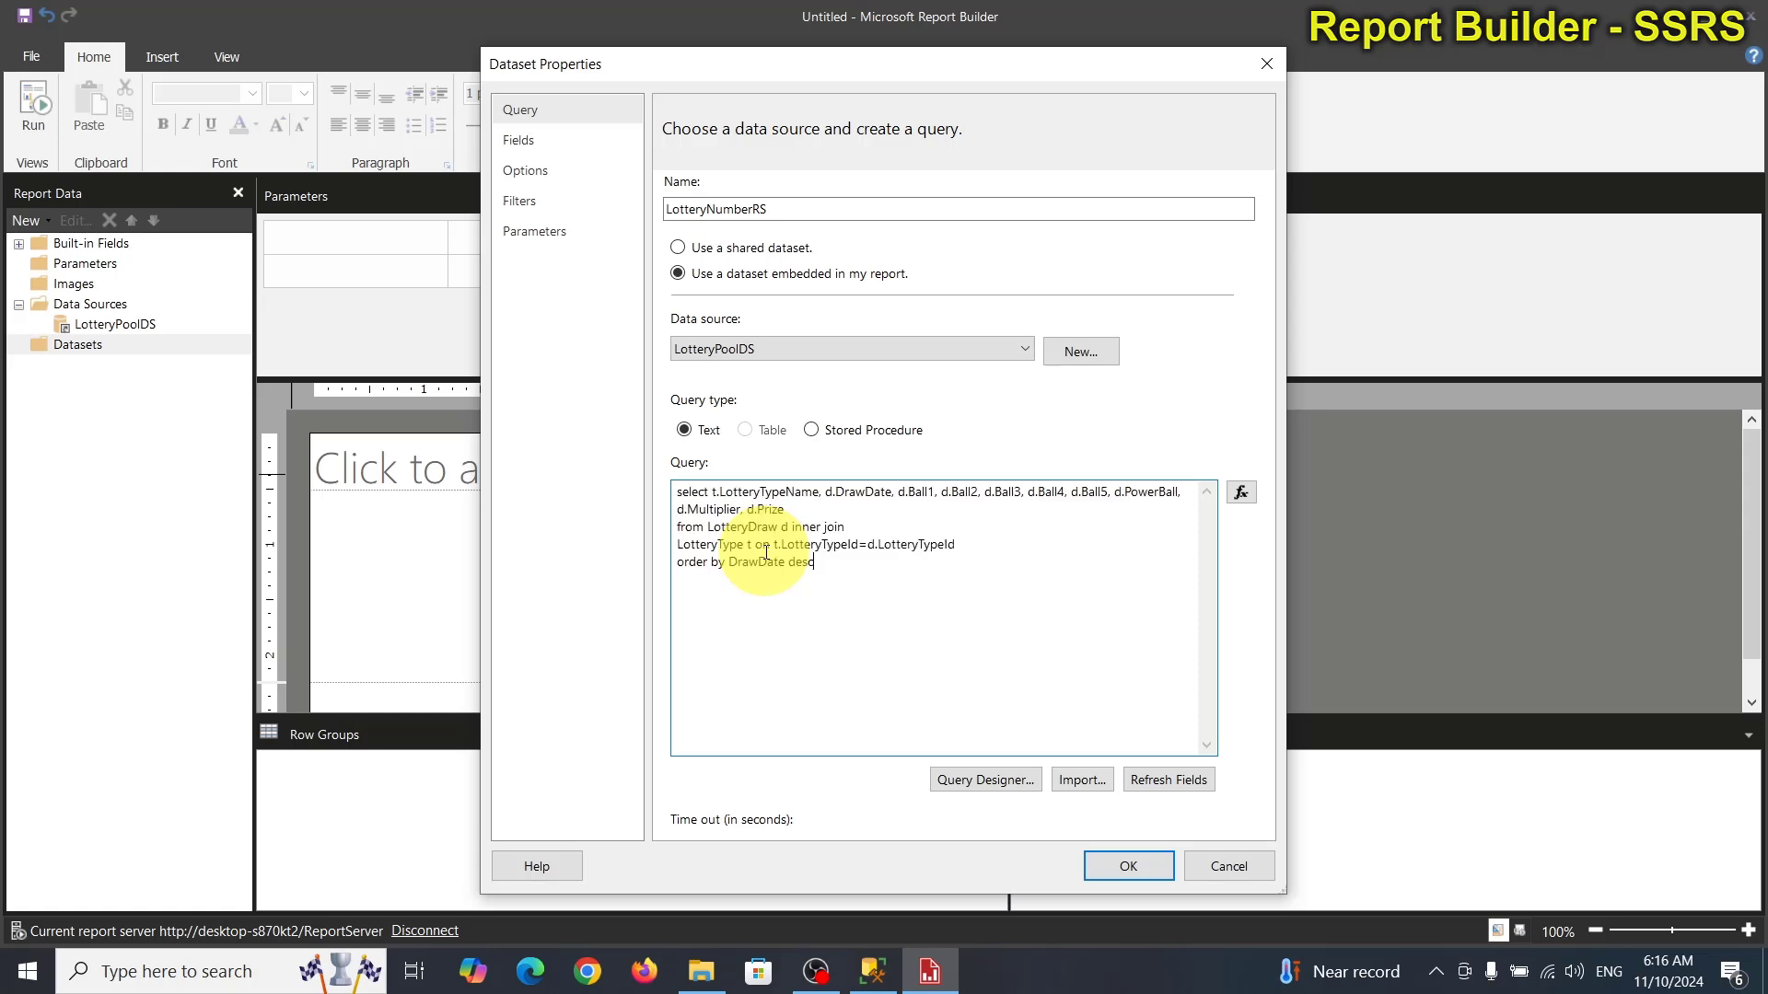
click(1118, 869)
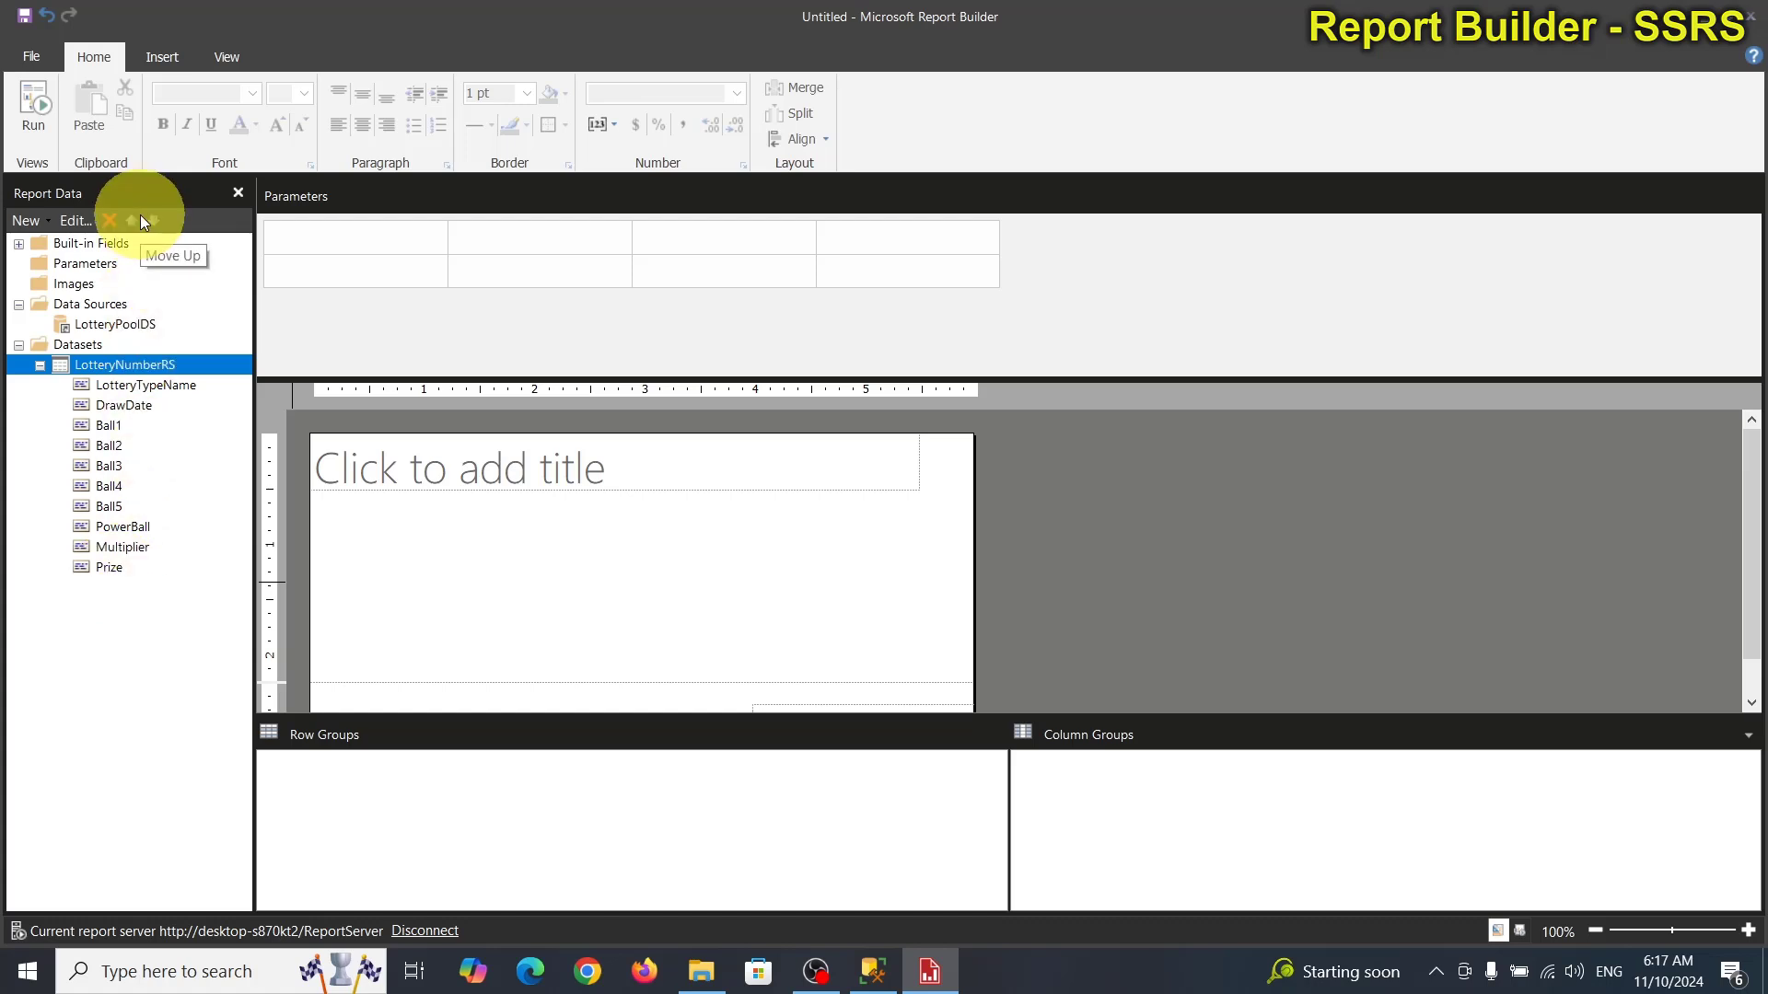
Hide the parameters area and widen the report body and title box to about 8 inches.
click(225, 57)
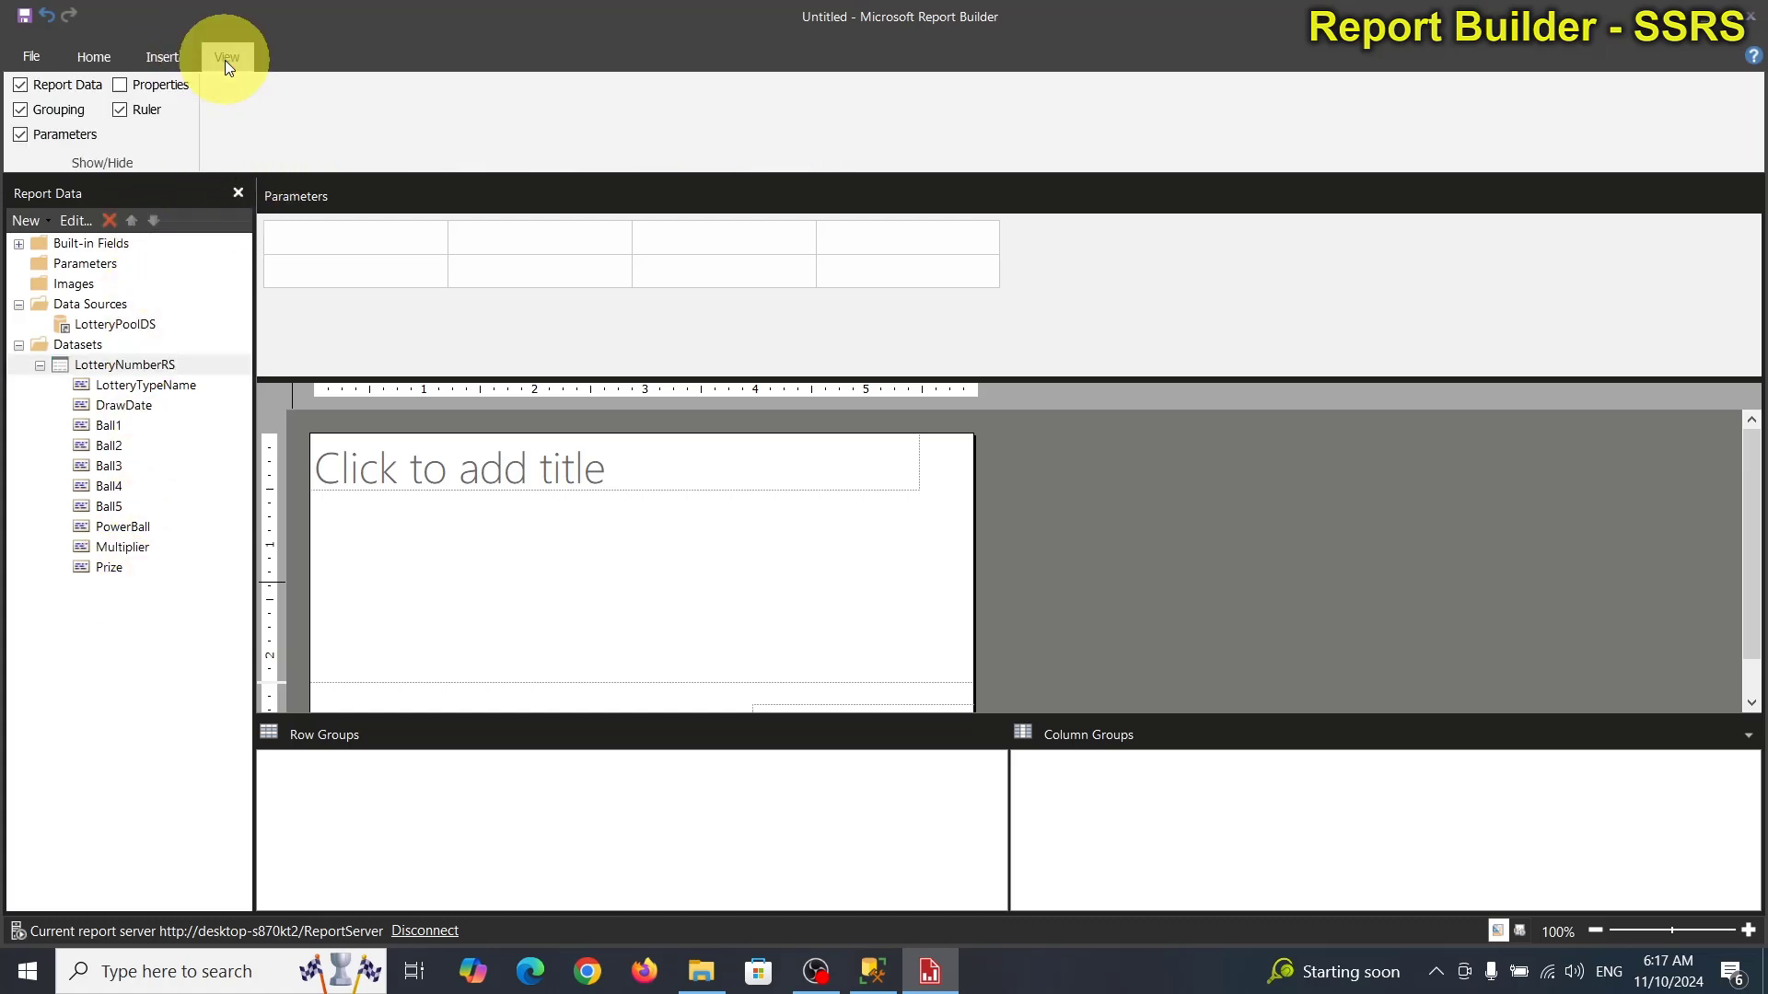
click(22, 135)
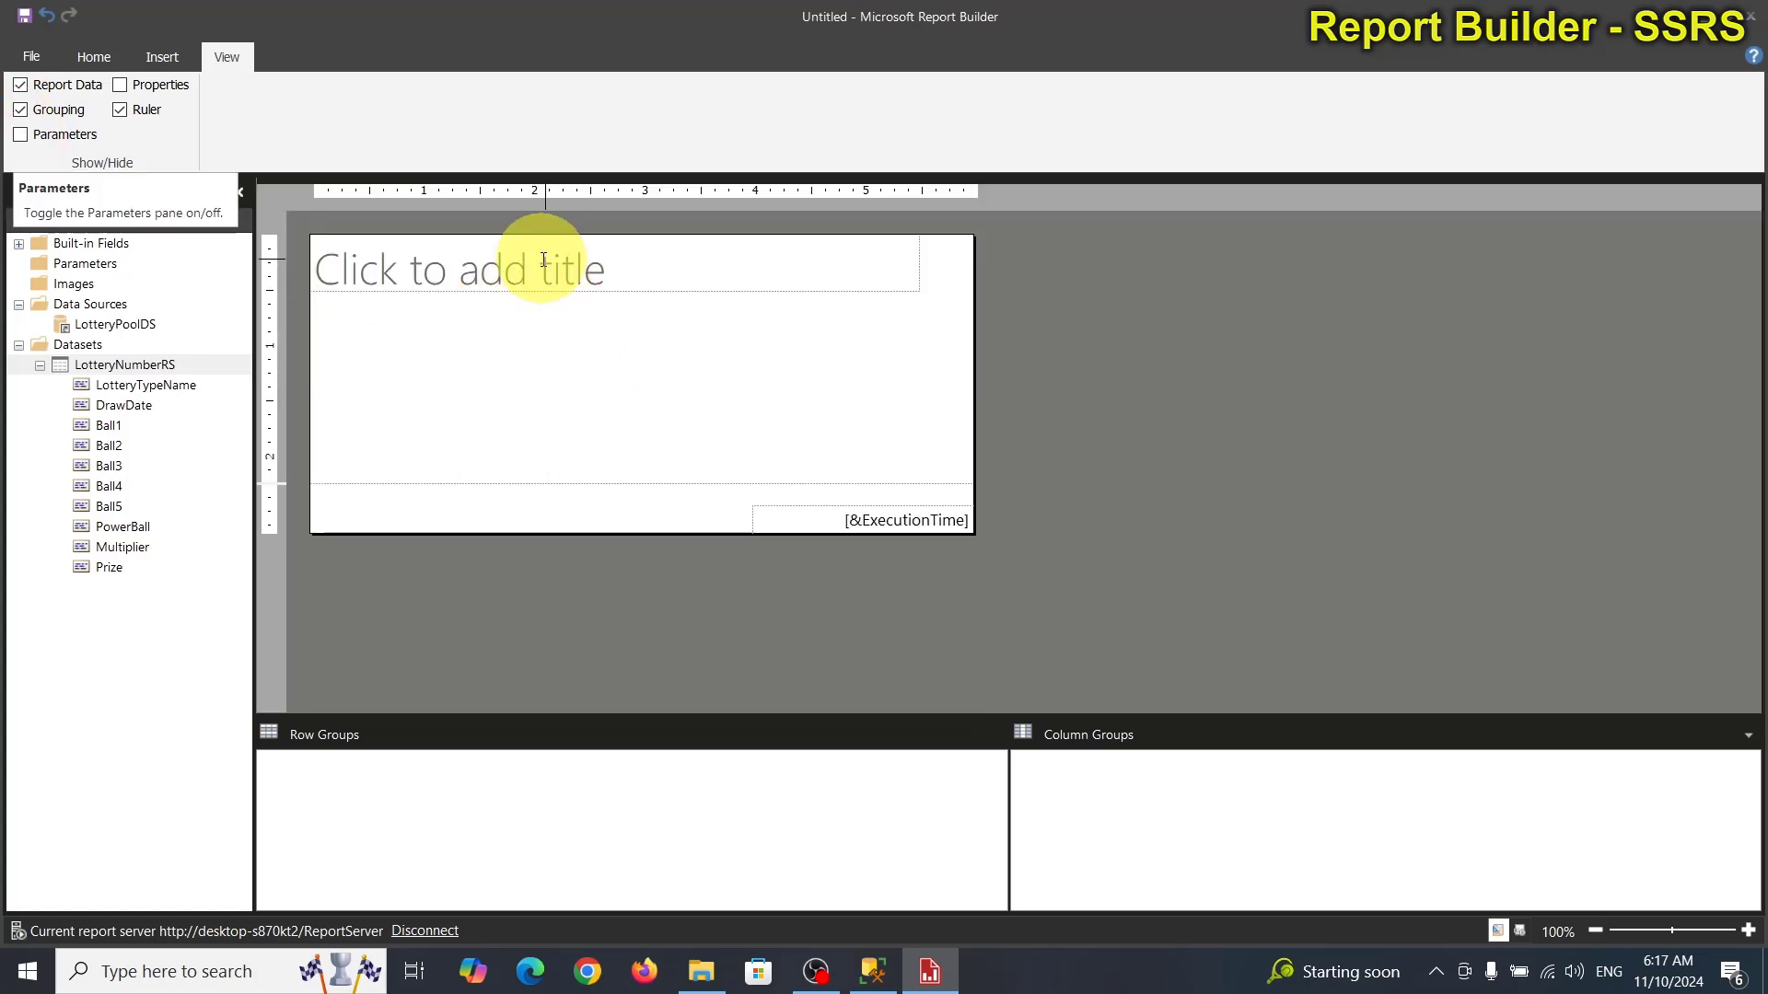
click(672, 274)
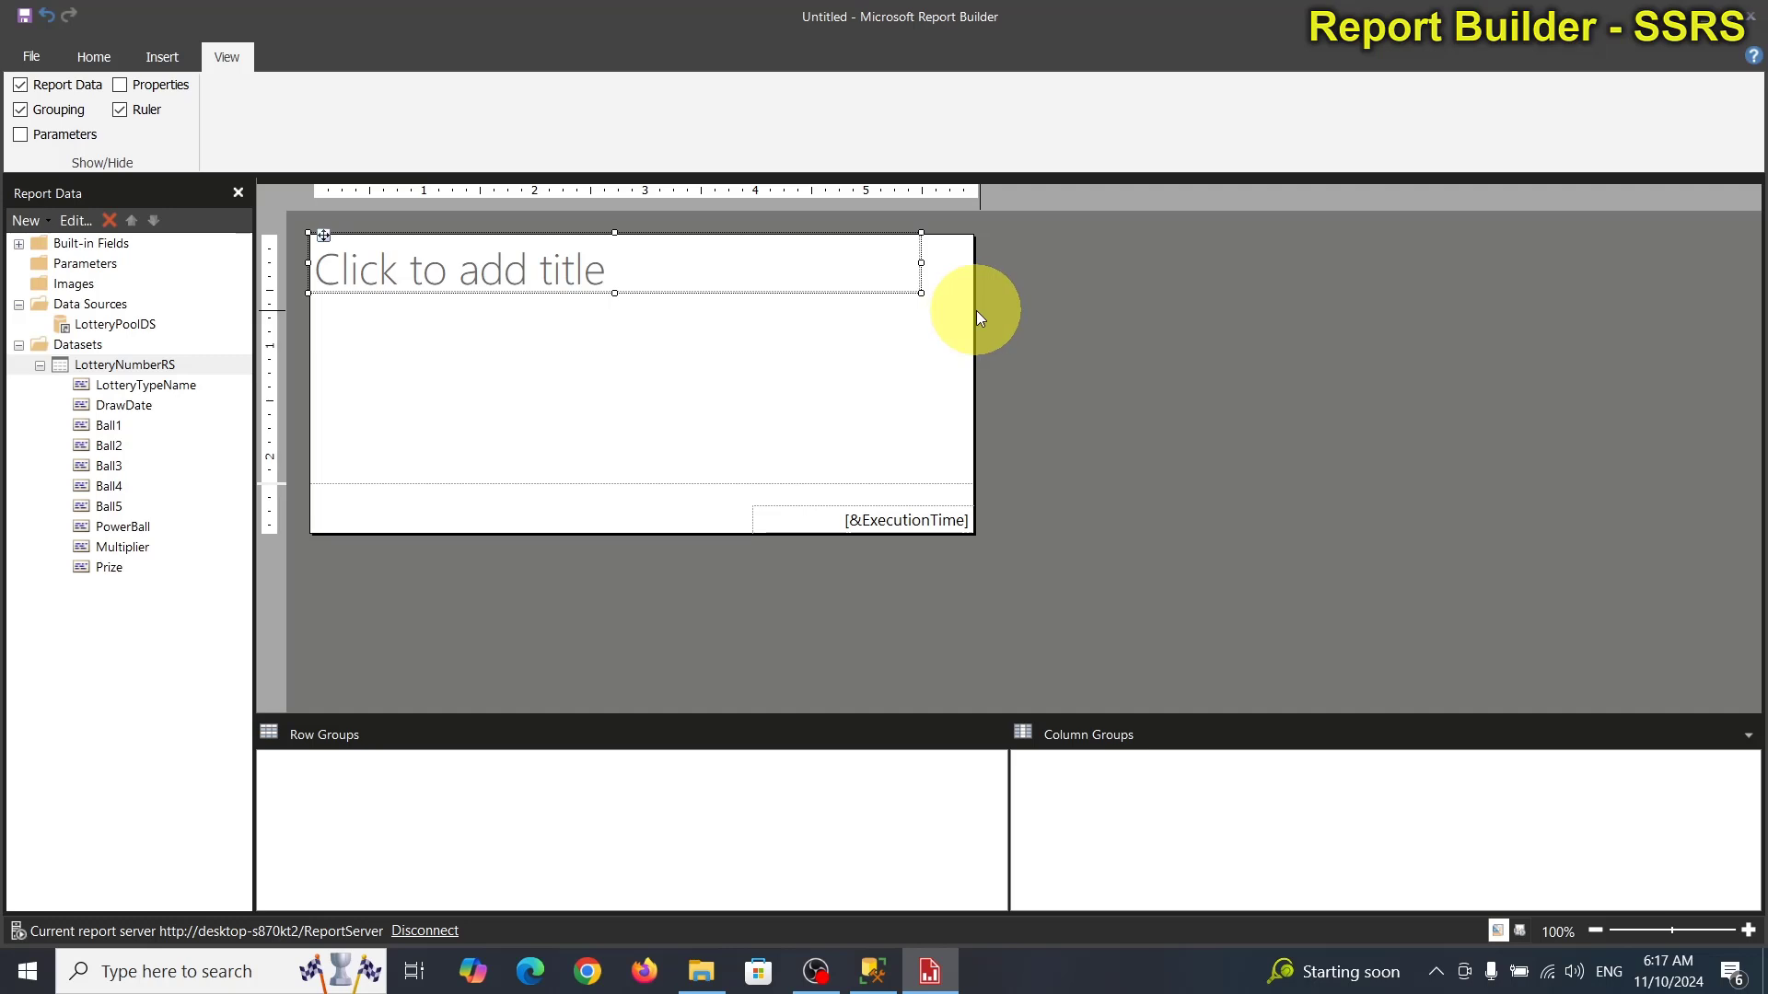
drag(972, 316, 1301, 322)
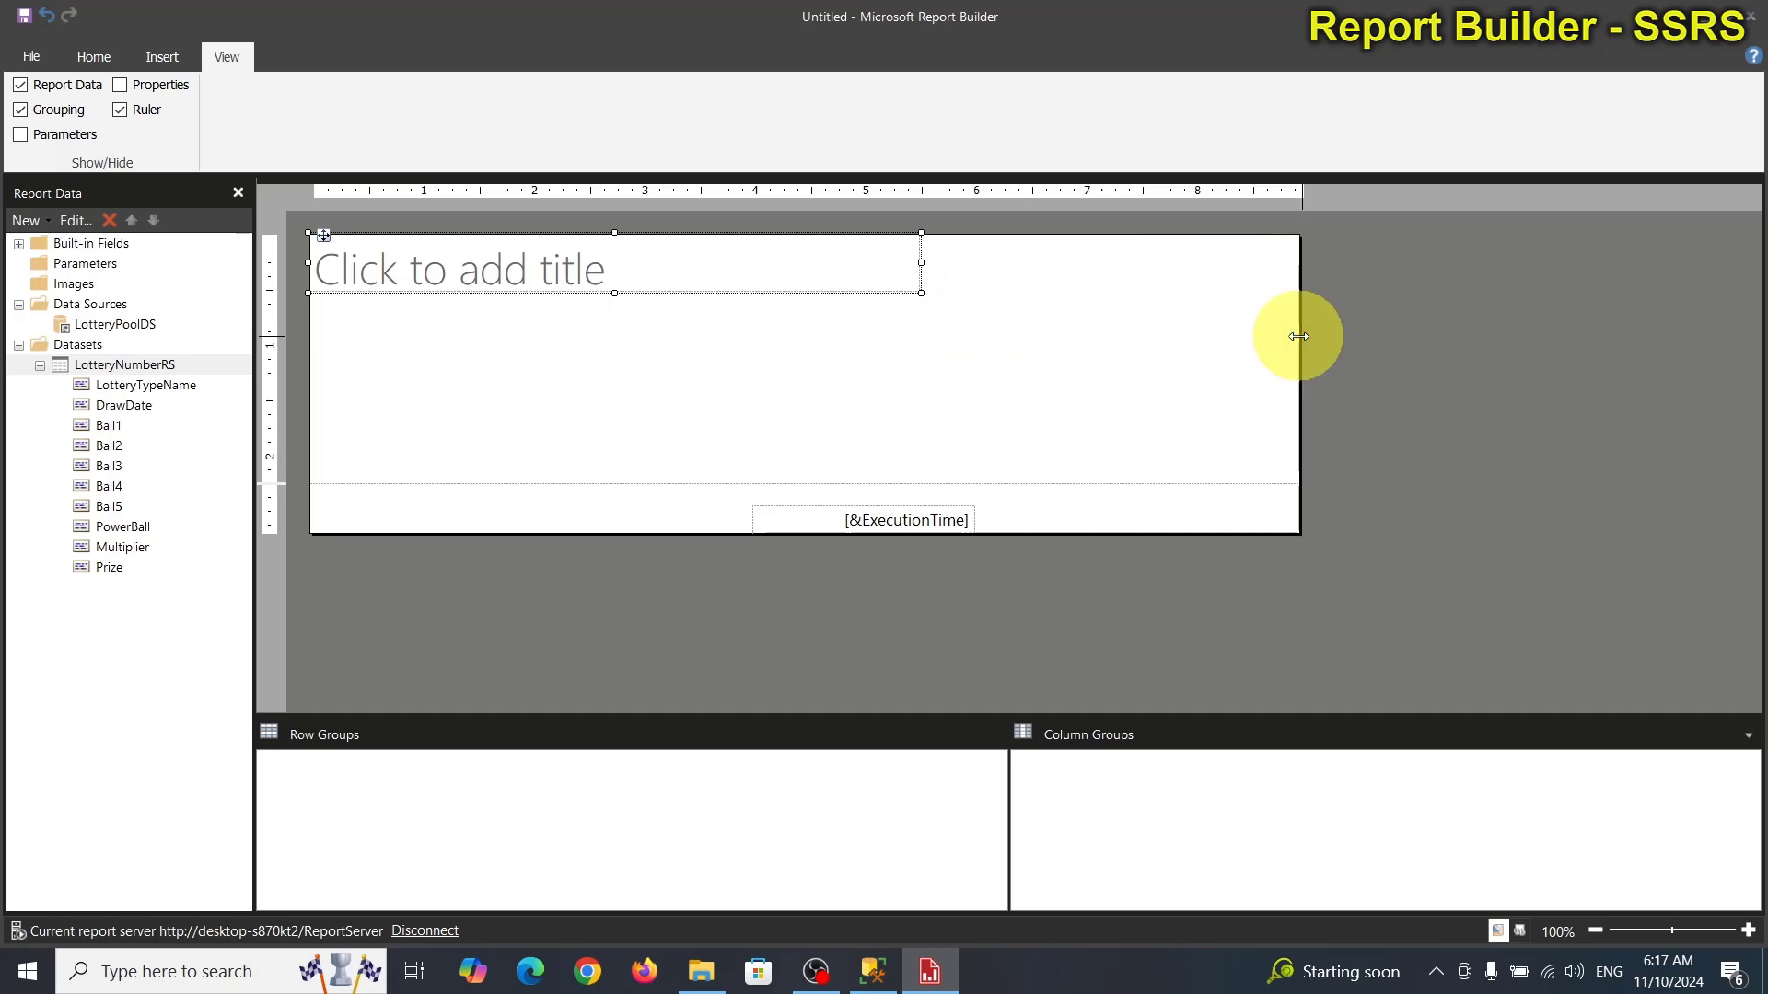
drag(921, 264, 1302, 264)
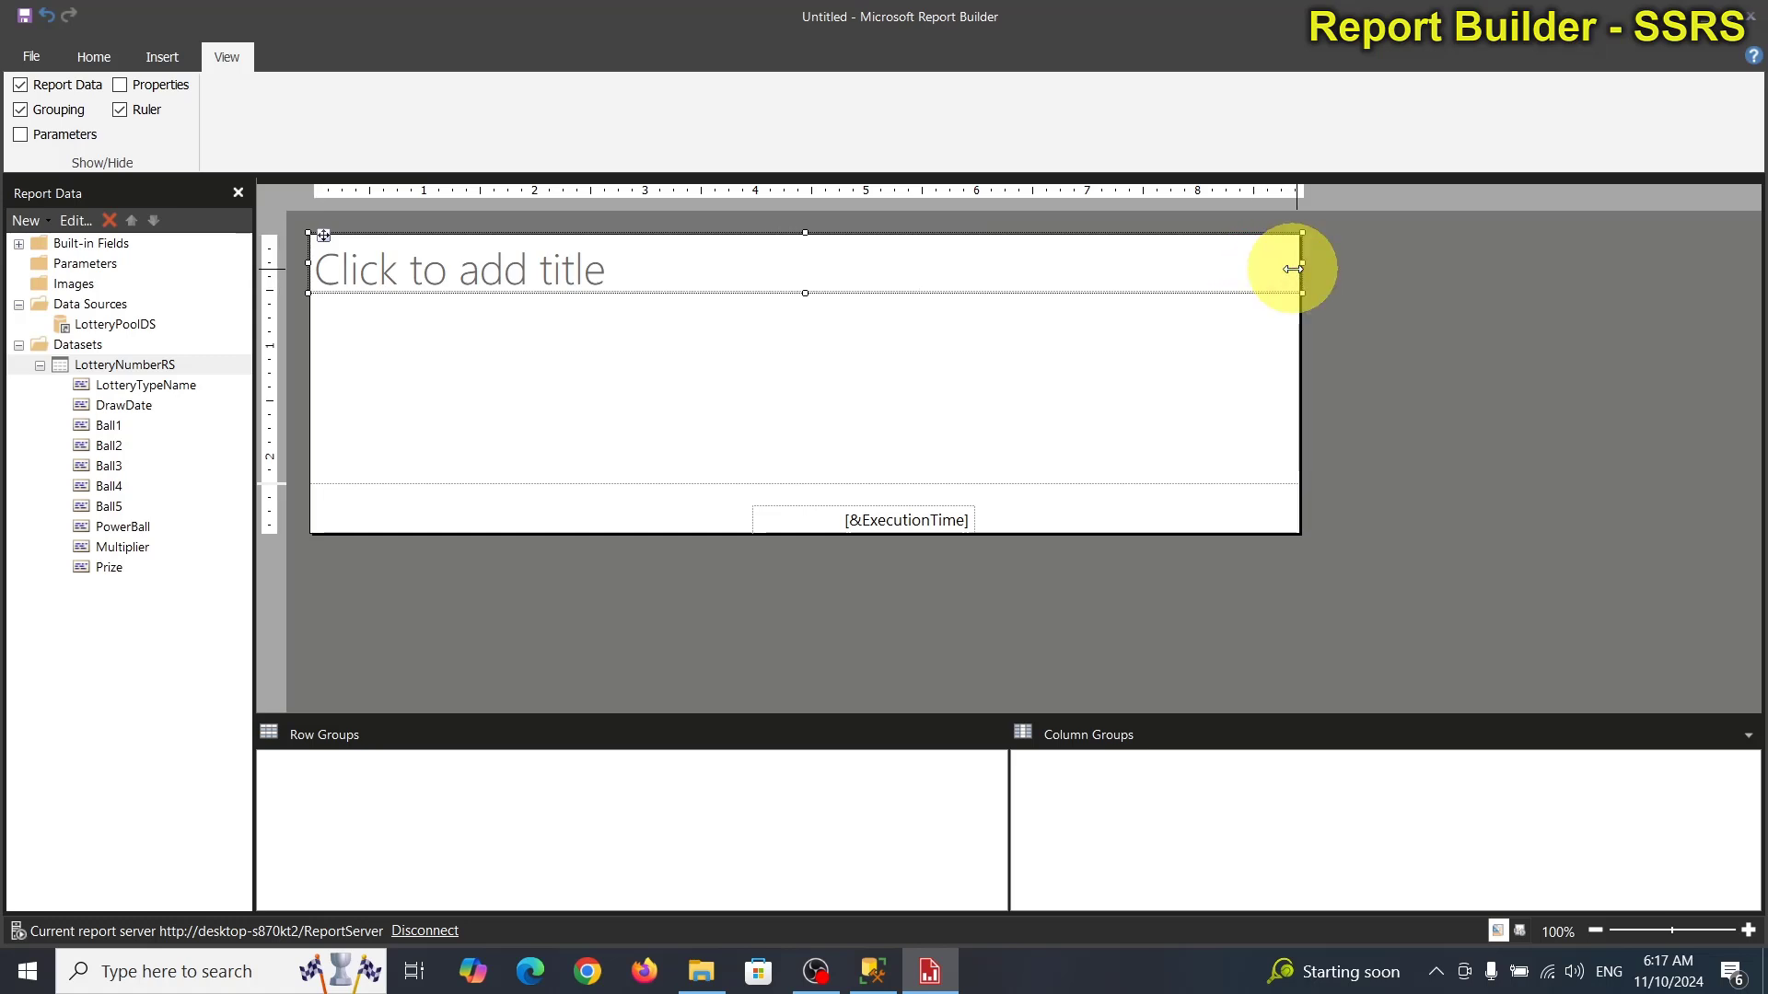
Delete the [&ExecutionTime] box and remove the page footer.
click(882, 516)
key(Delete)
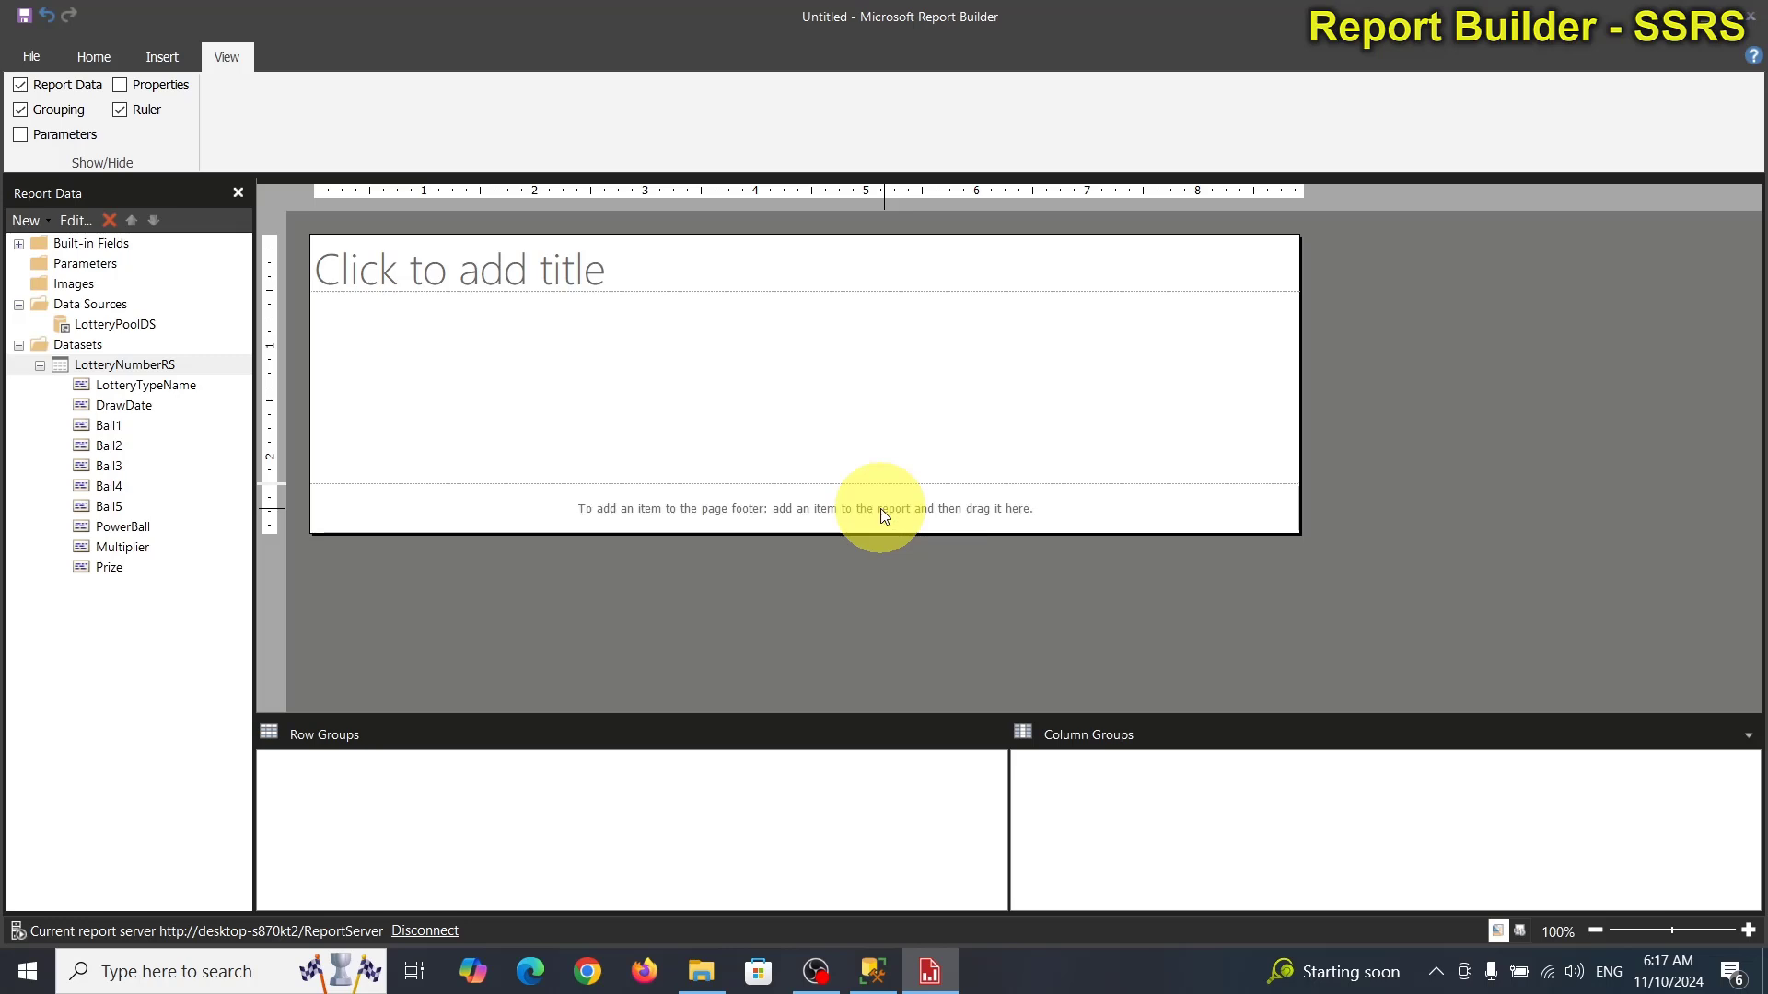
right_click(881, 514)
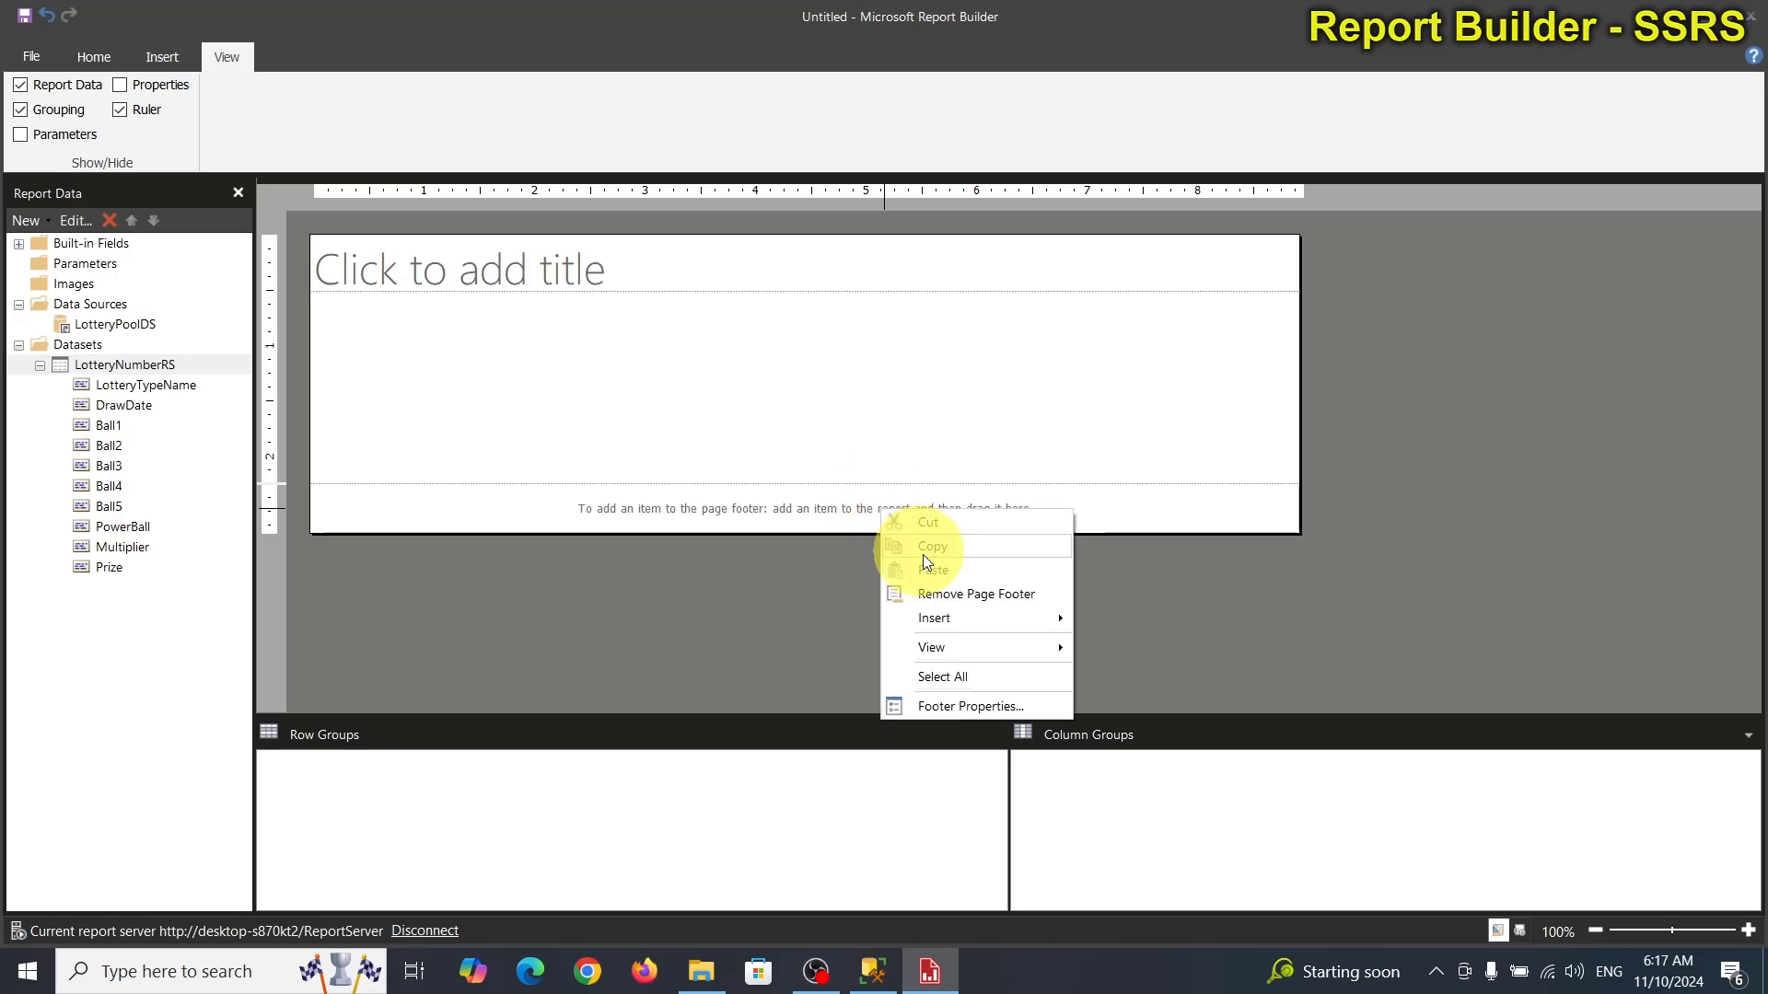
click(943, 602)
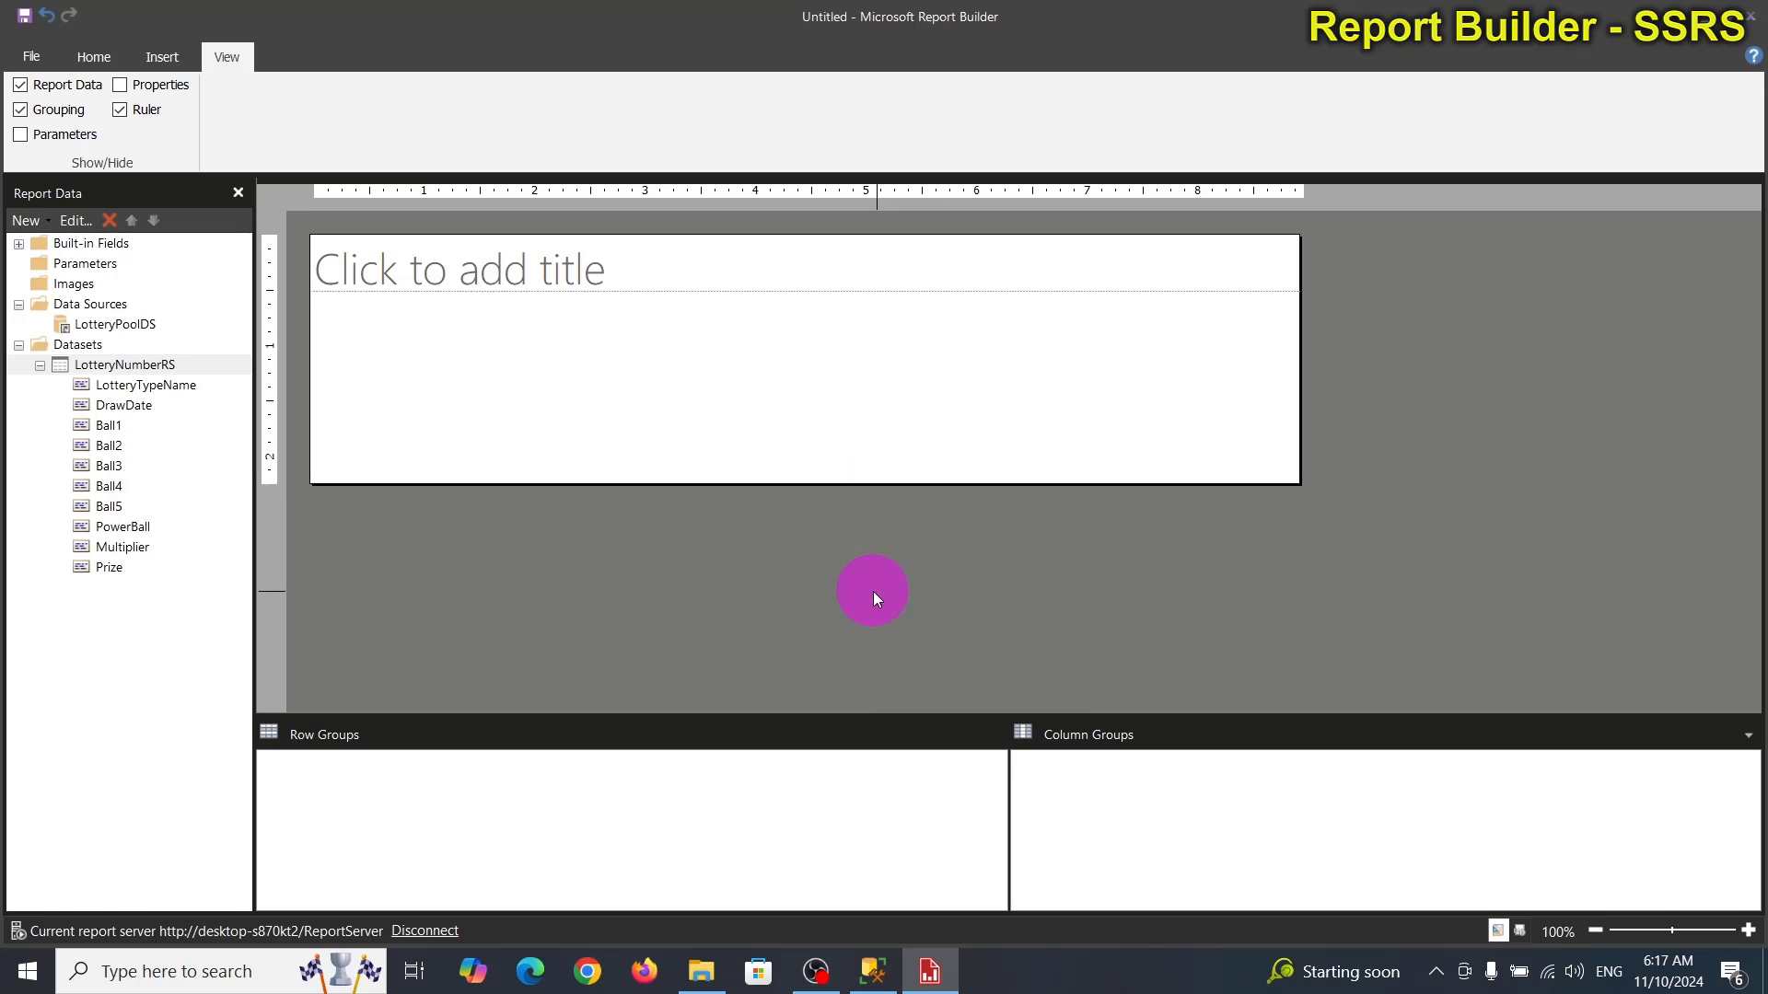
Review the LotteryNumberRS fields, LotteryTypeName and DrawDate through Ball5 and PowerBall.
click(116, 387)
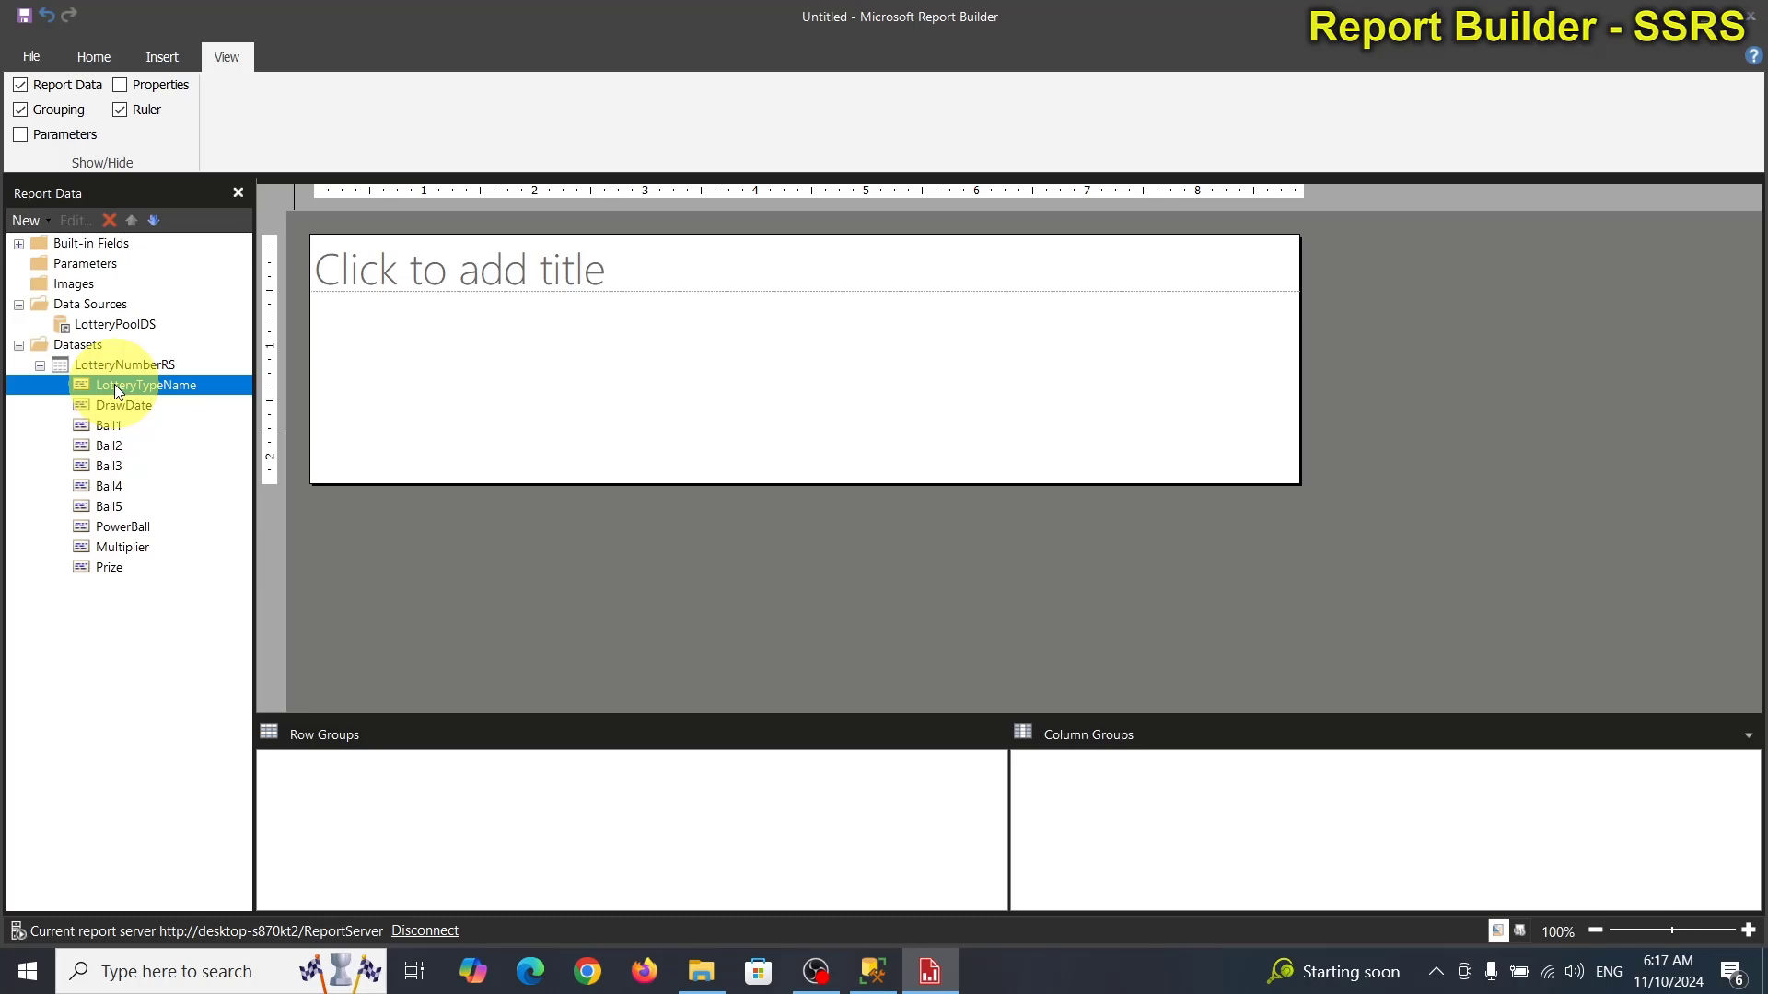
click(118, 405)
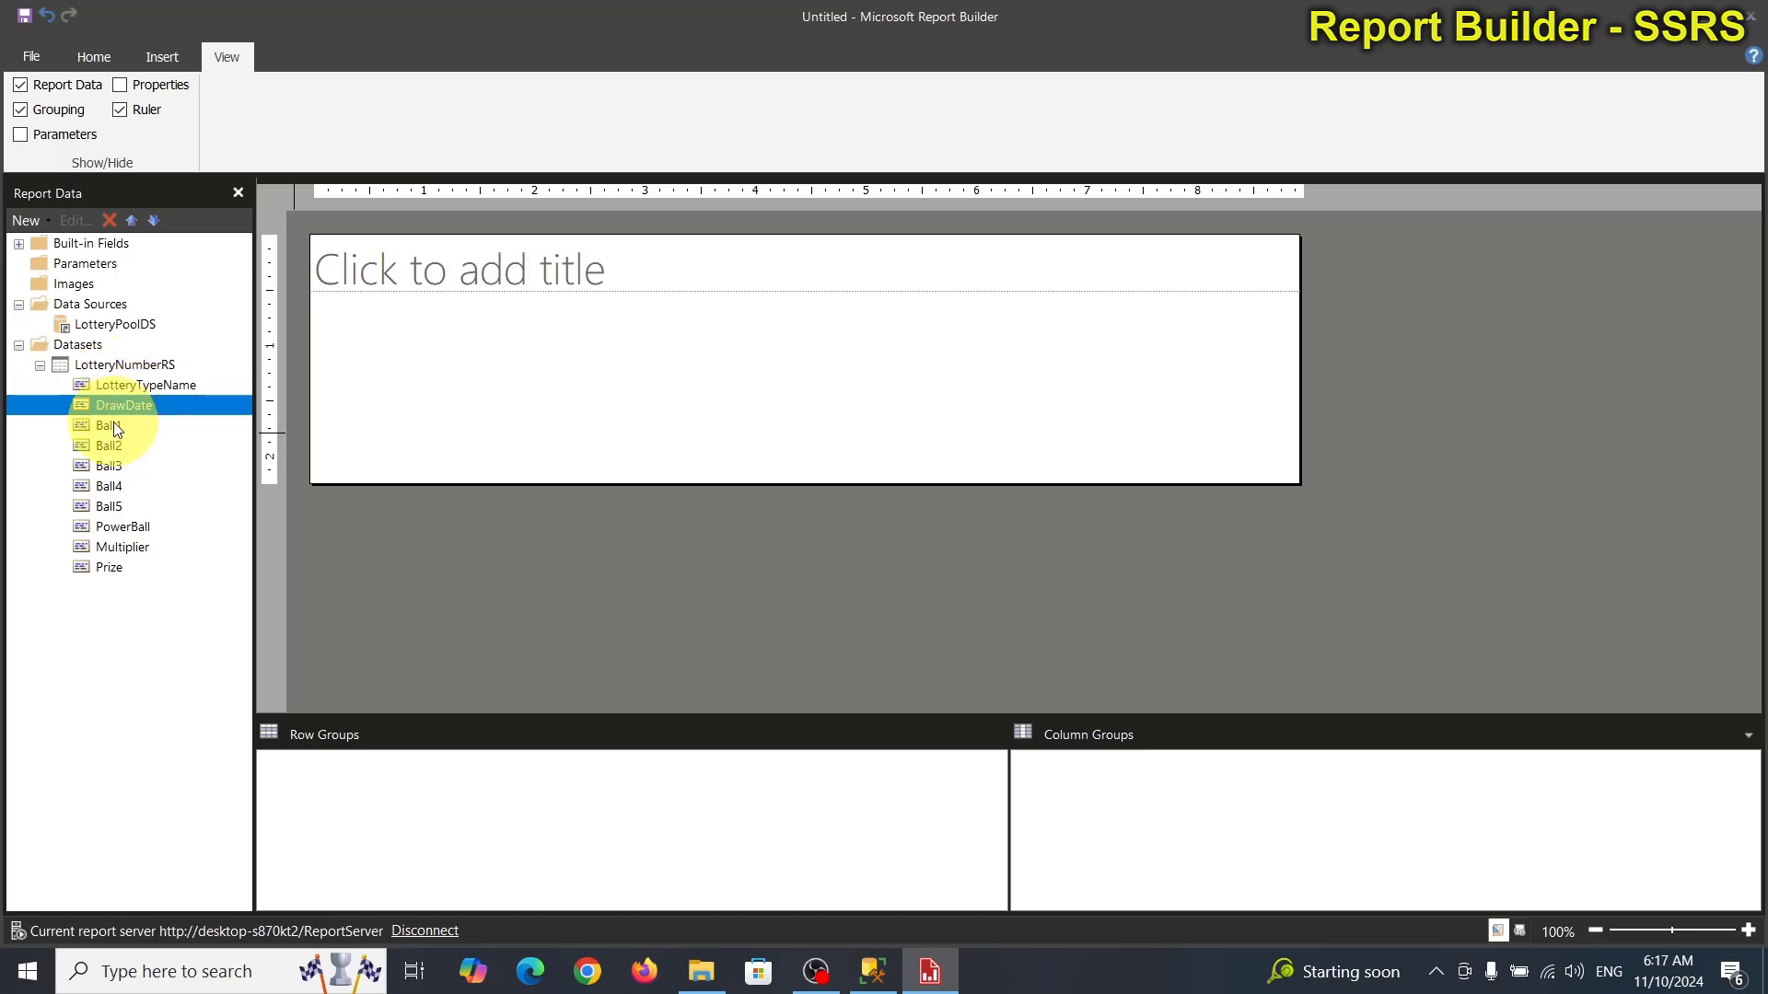
click(116, 428)
click(113, 447)
click(112, 465)
click(112, 485)
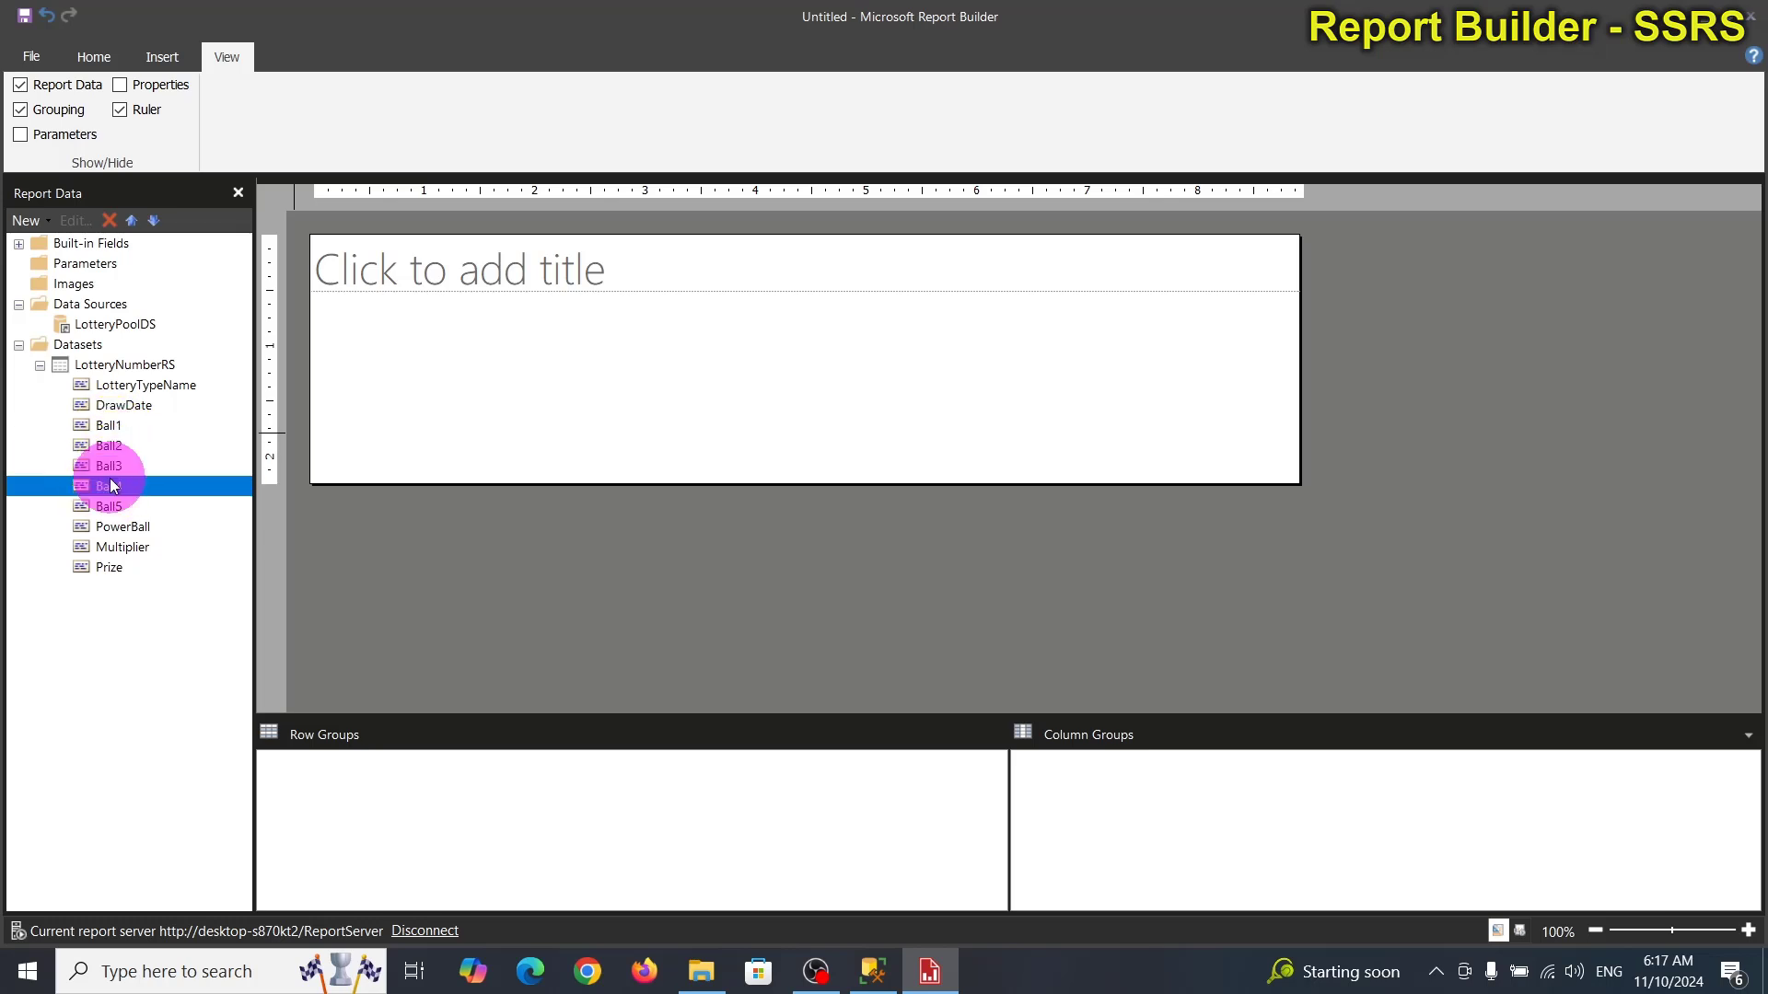
click(113, 508)
click(114, 525)
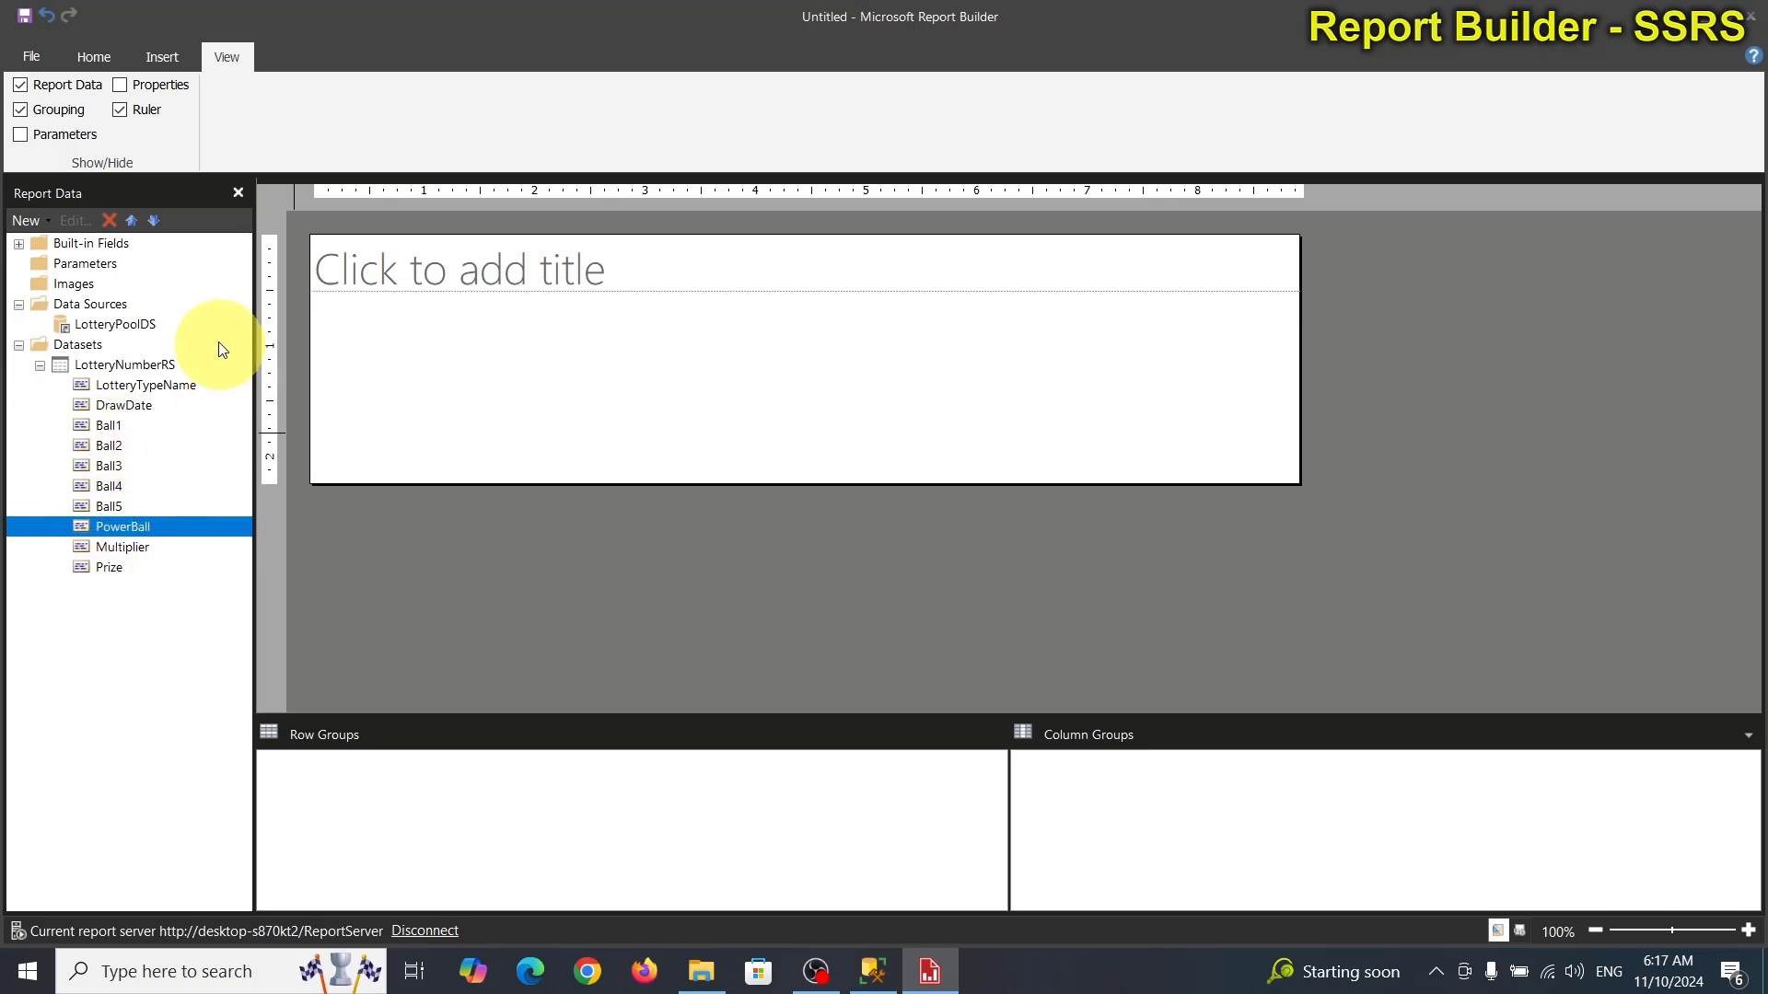
click(162, 56)
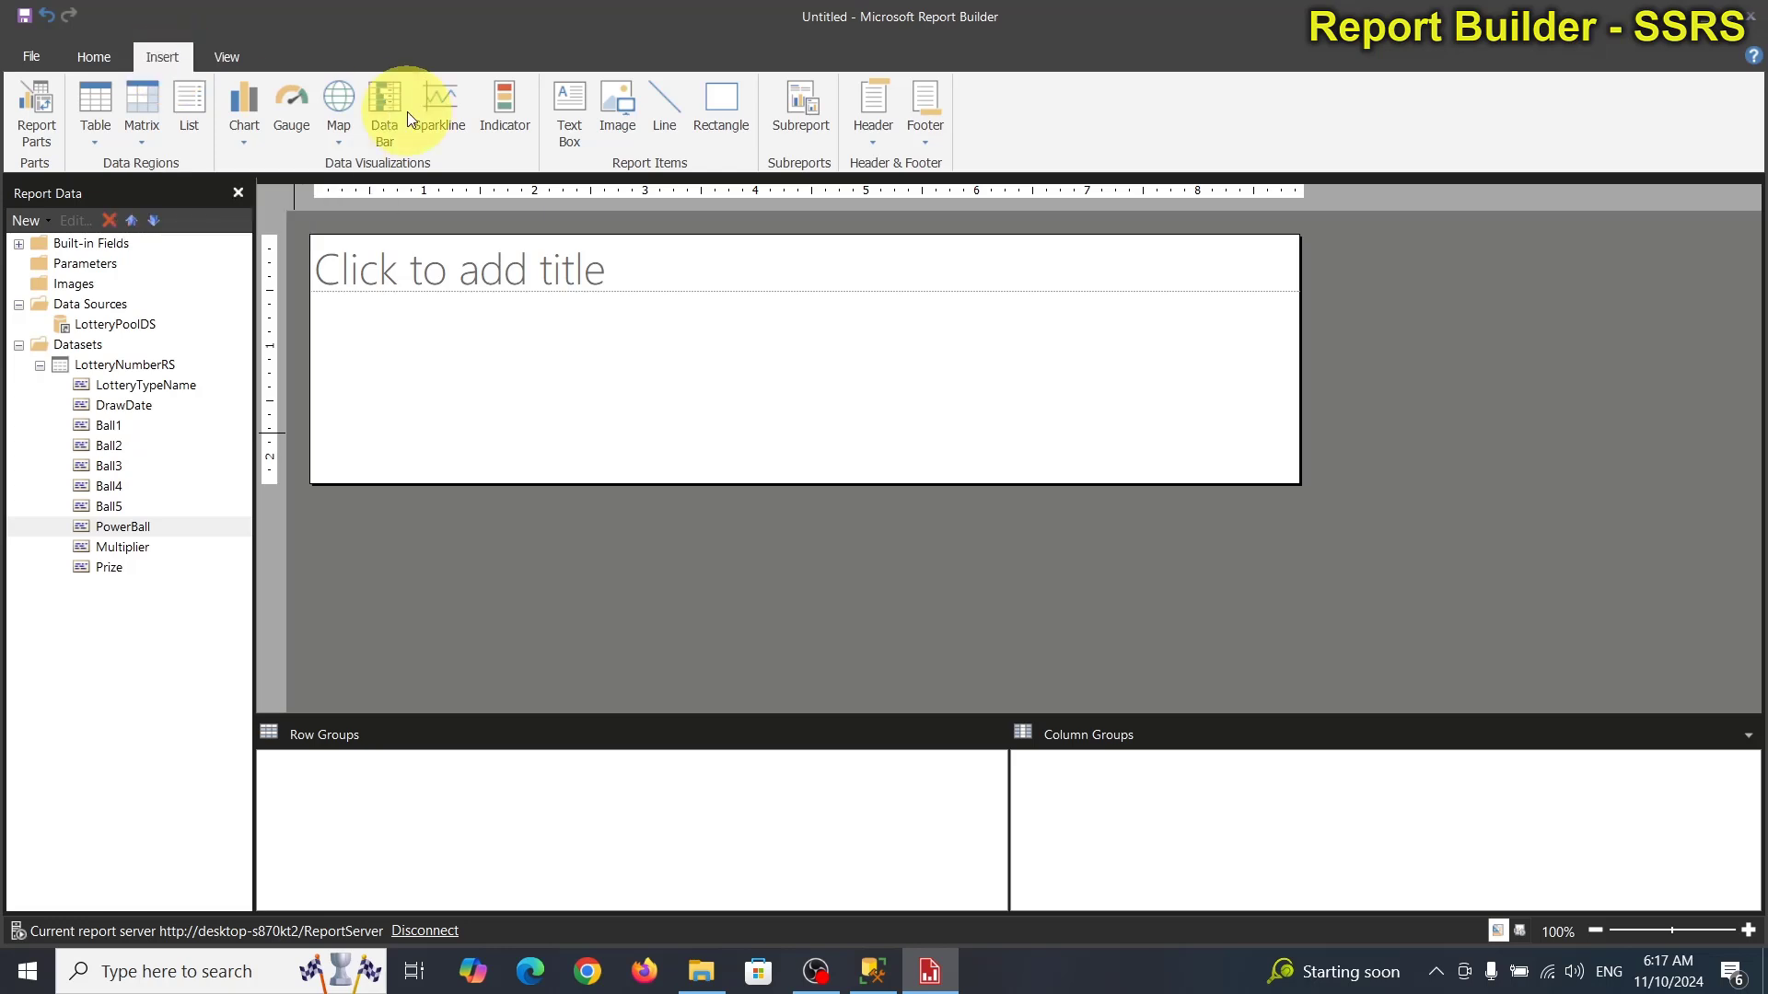
Insert a blank table drawn in the body below the report title.
click(101, 98)
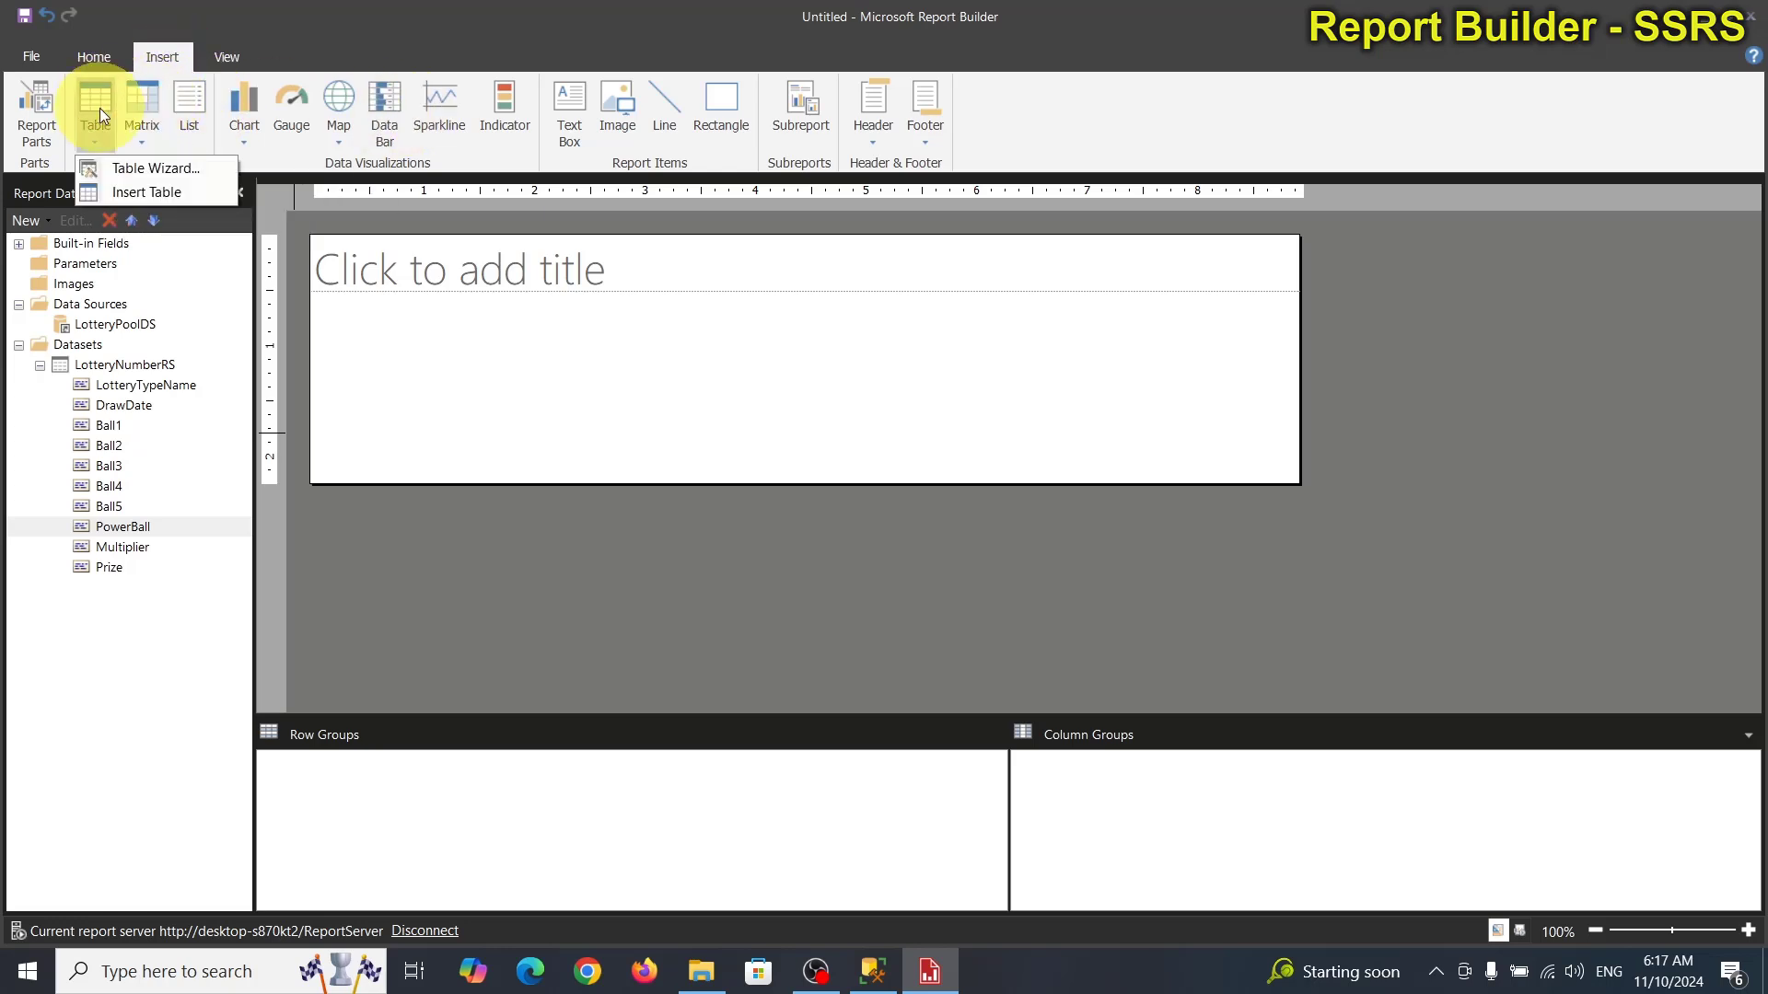
click(120, 188)
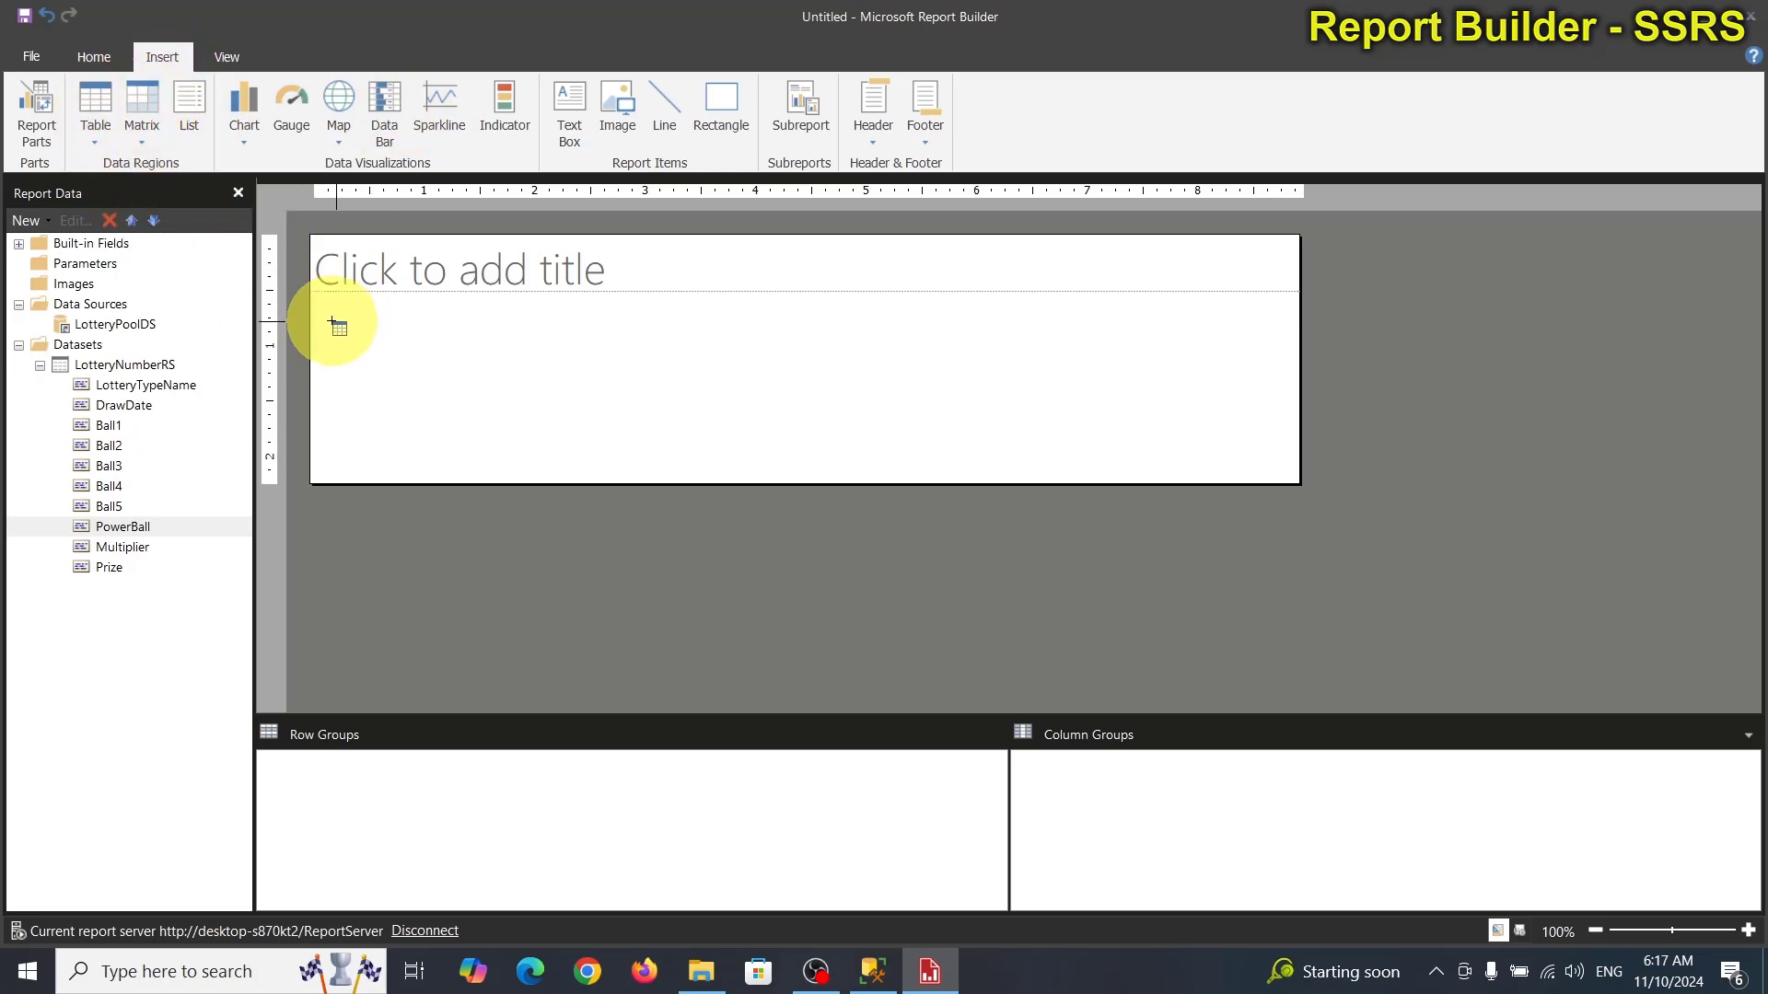
drag(333, 321, 608, 352)
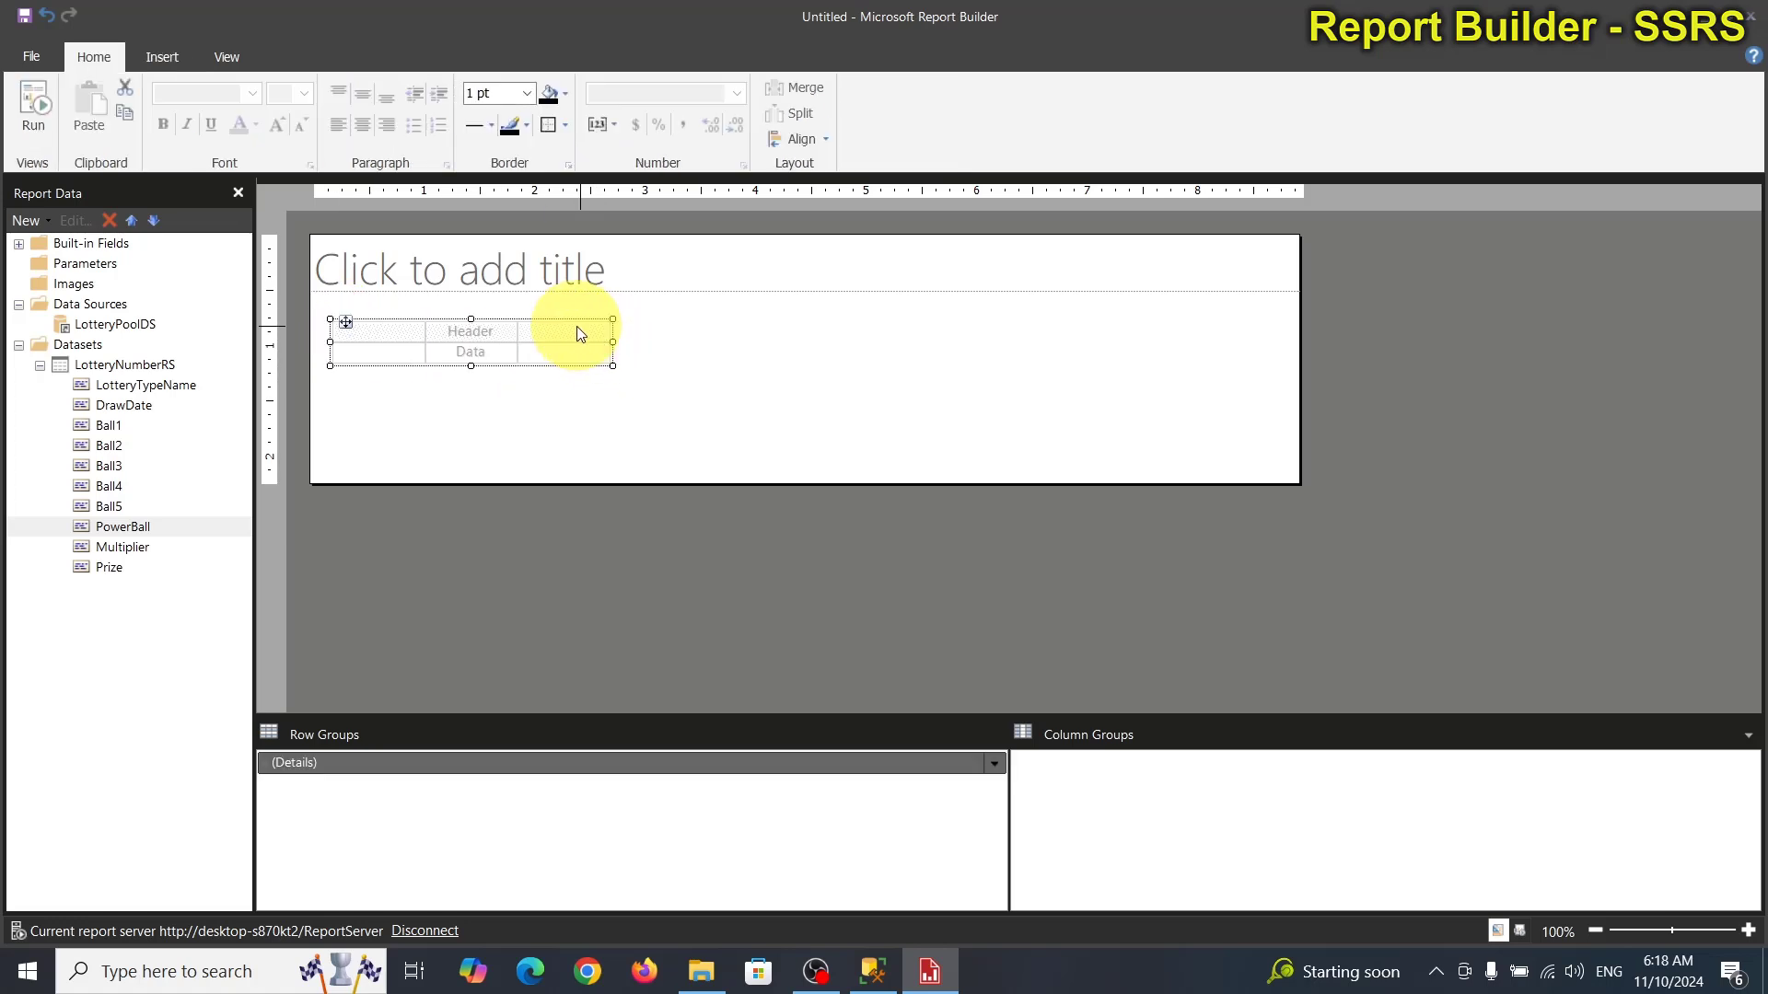
click(577, 326)
right_click(576, 326)
Insert three columns to the right of the table's third column.
click(571, 304)
right_click(571, 303)
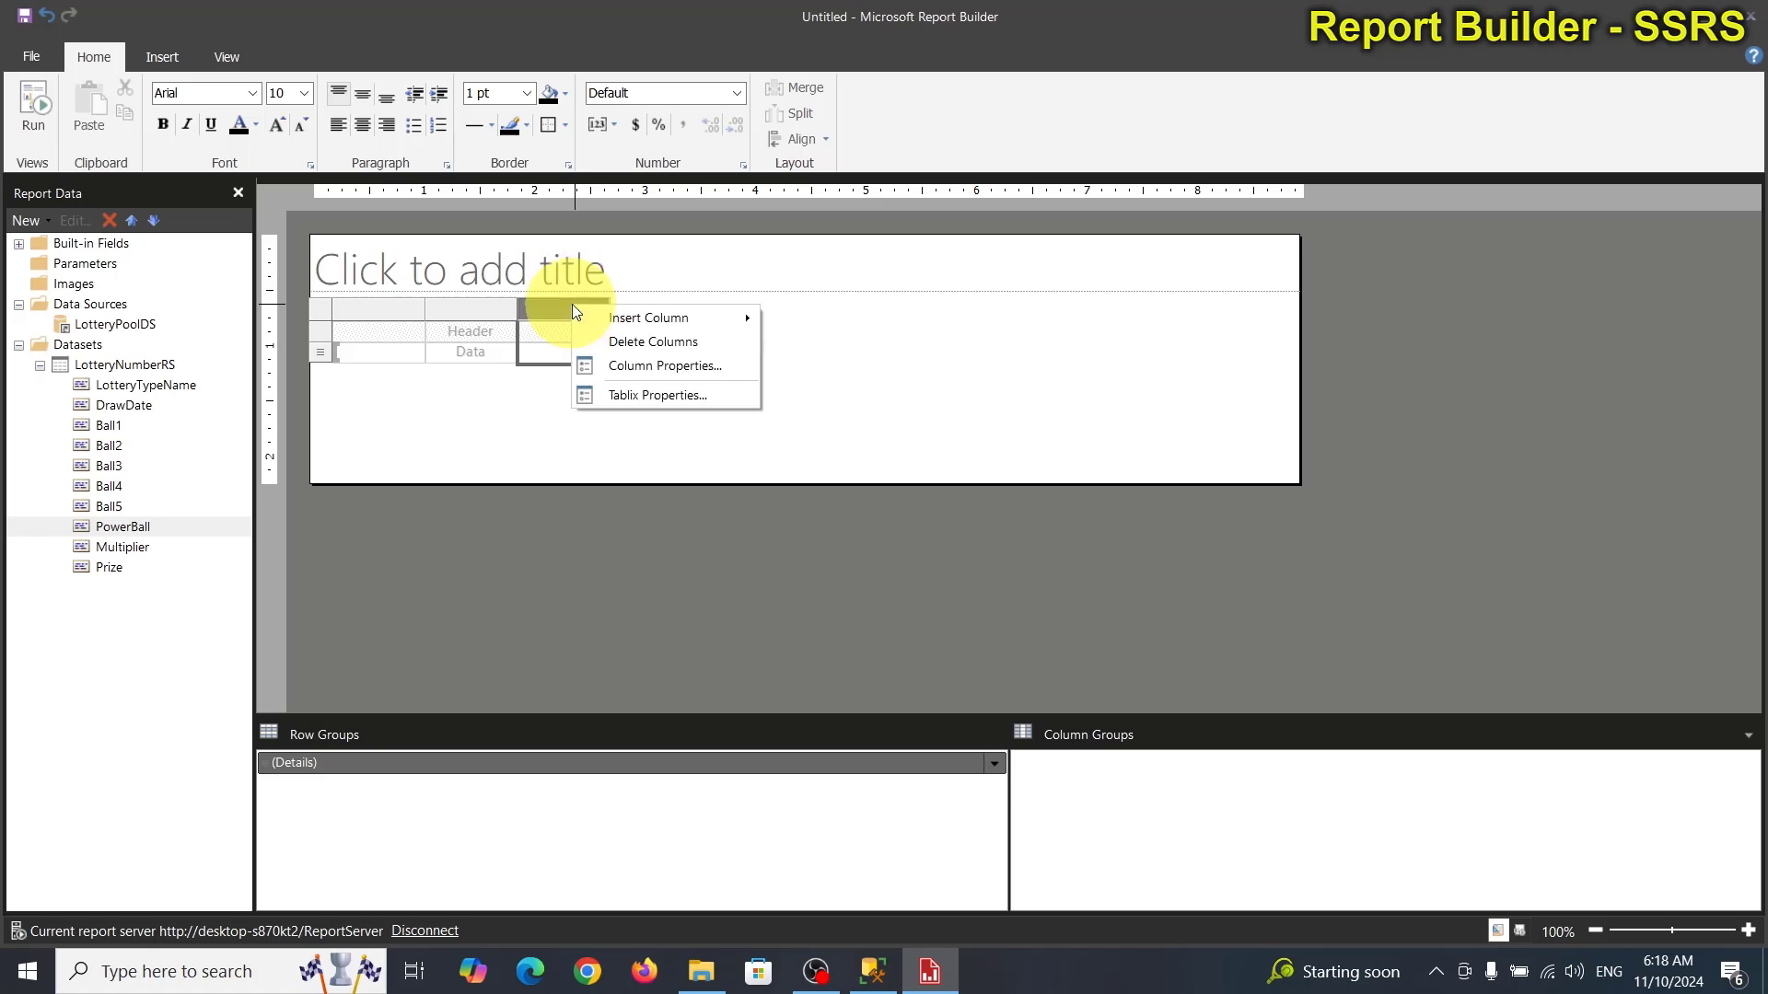
mouse_move(718, 318)
click(811, 343)
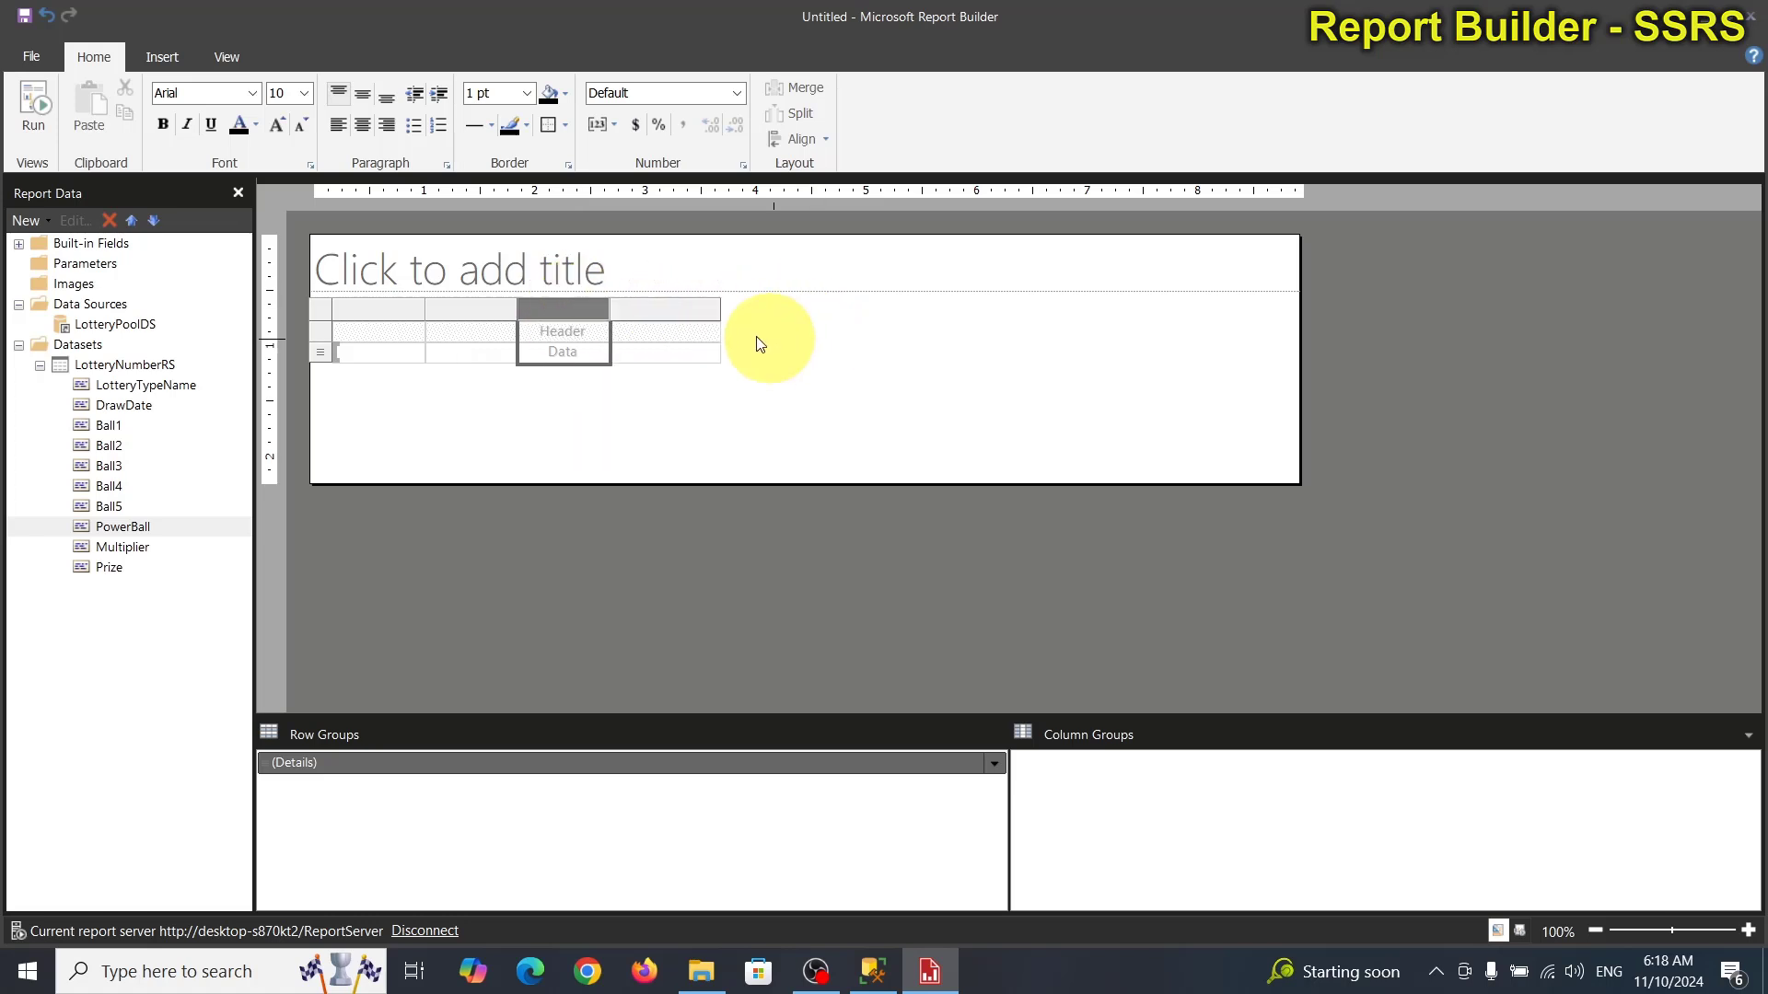
right_click(574, 302)
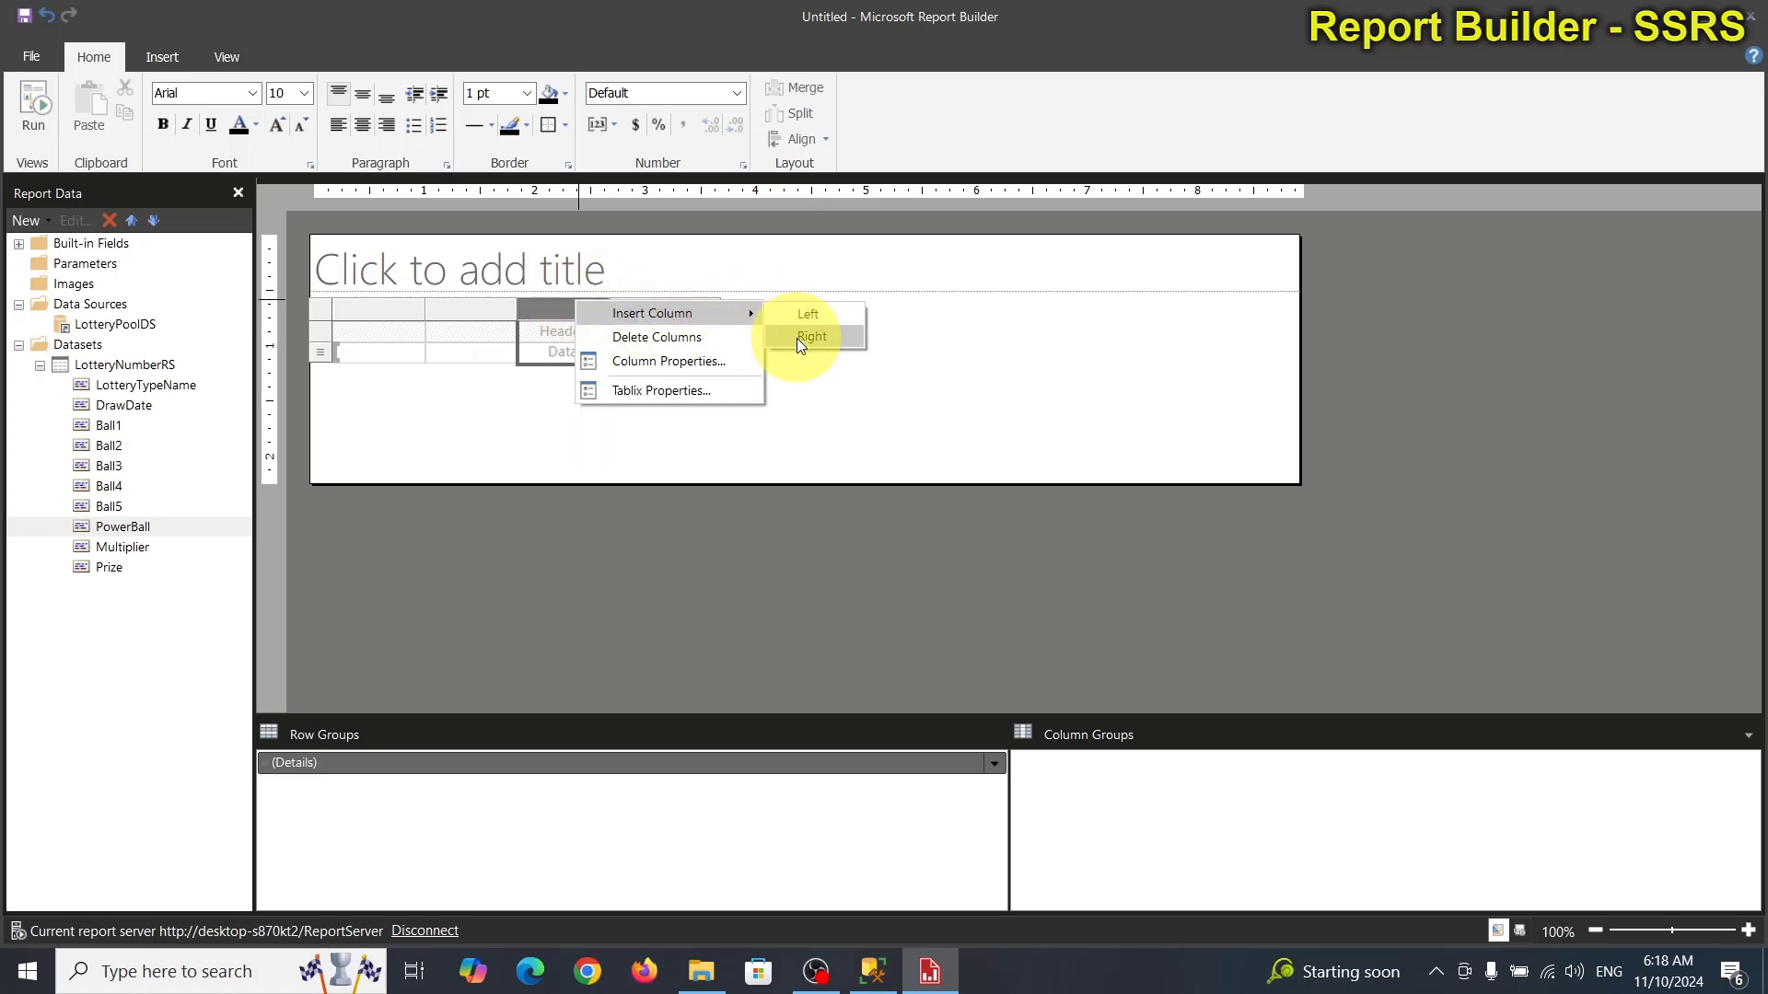
click(797, 339)
right_click(541, 302)
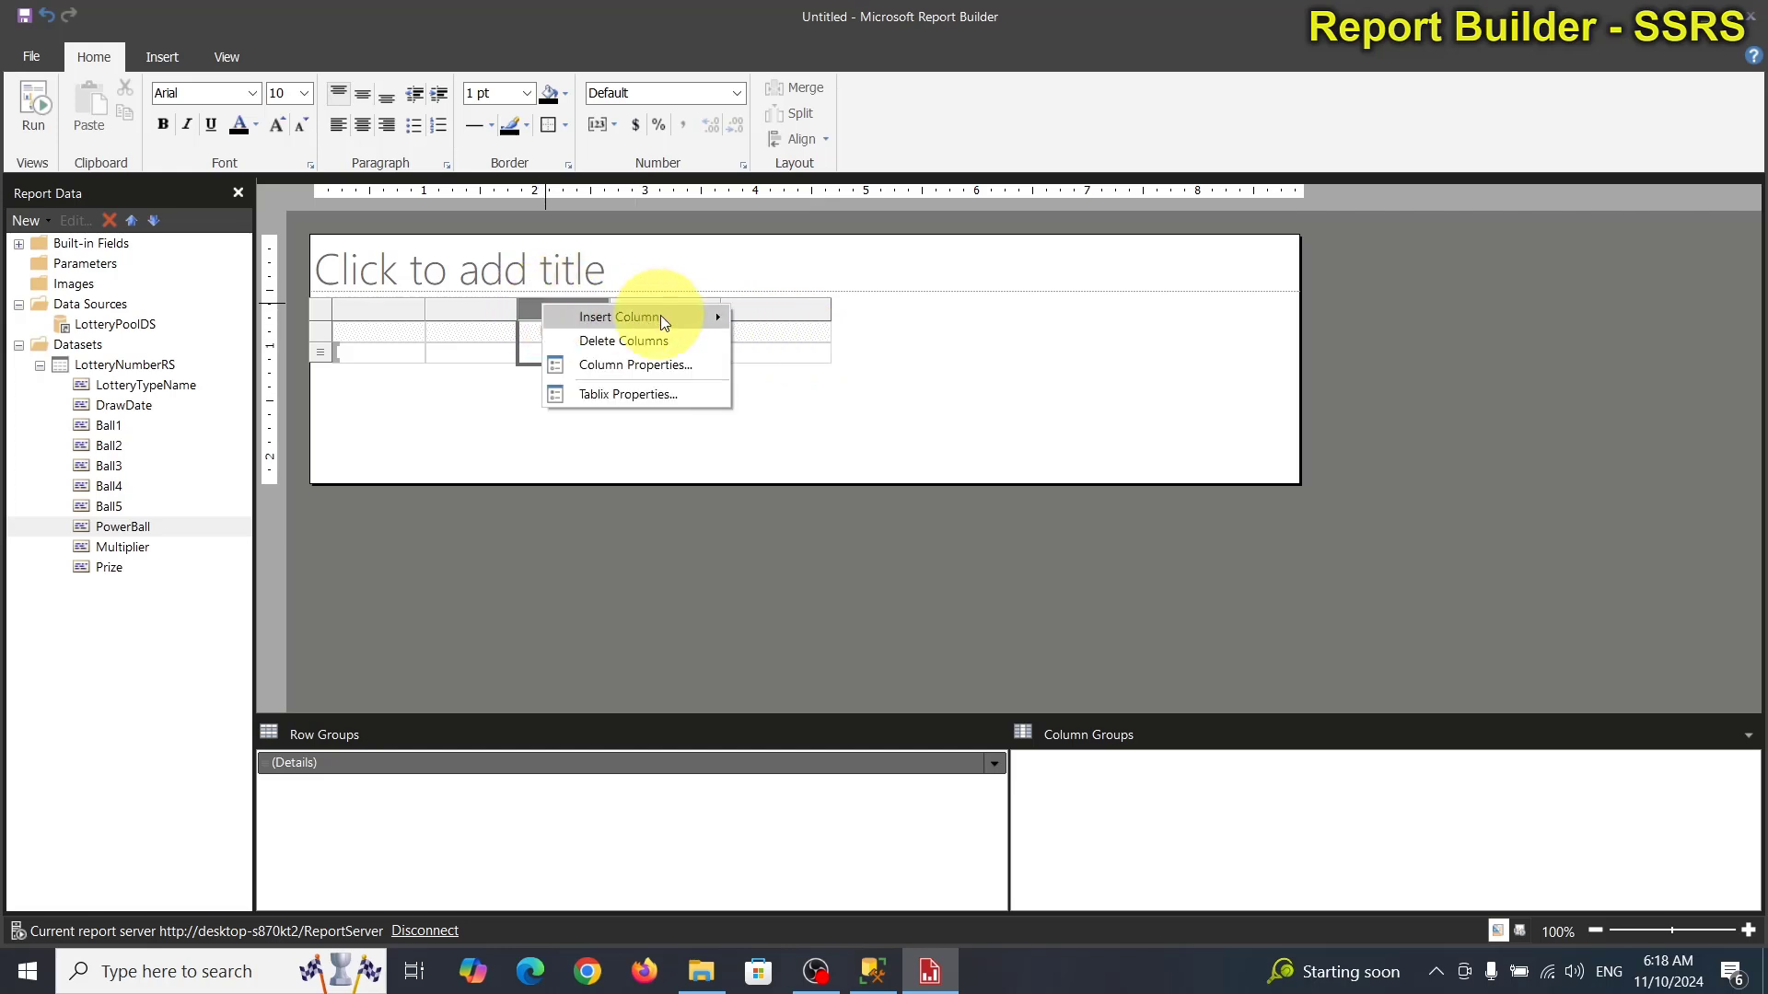
mouse_move(679, 315)
click(767, 341)
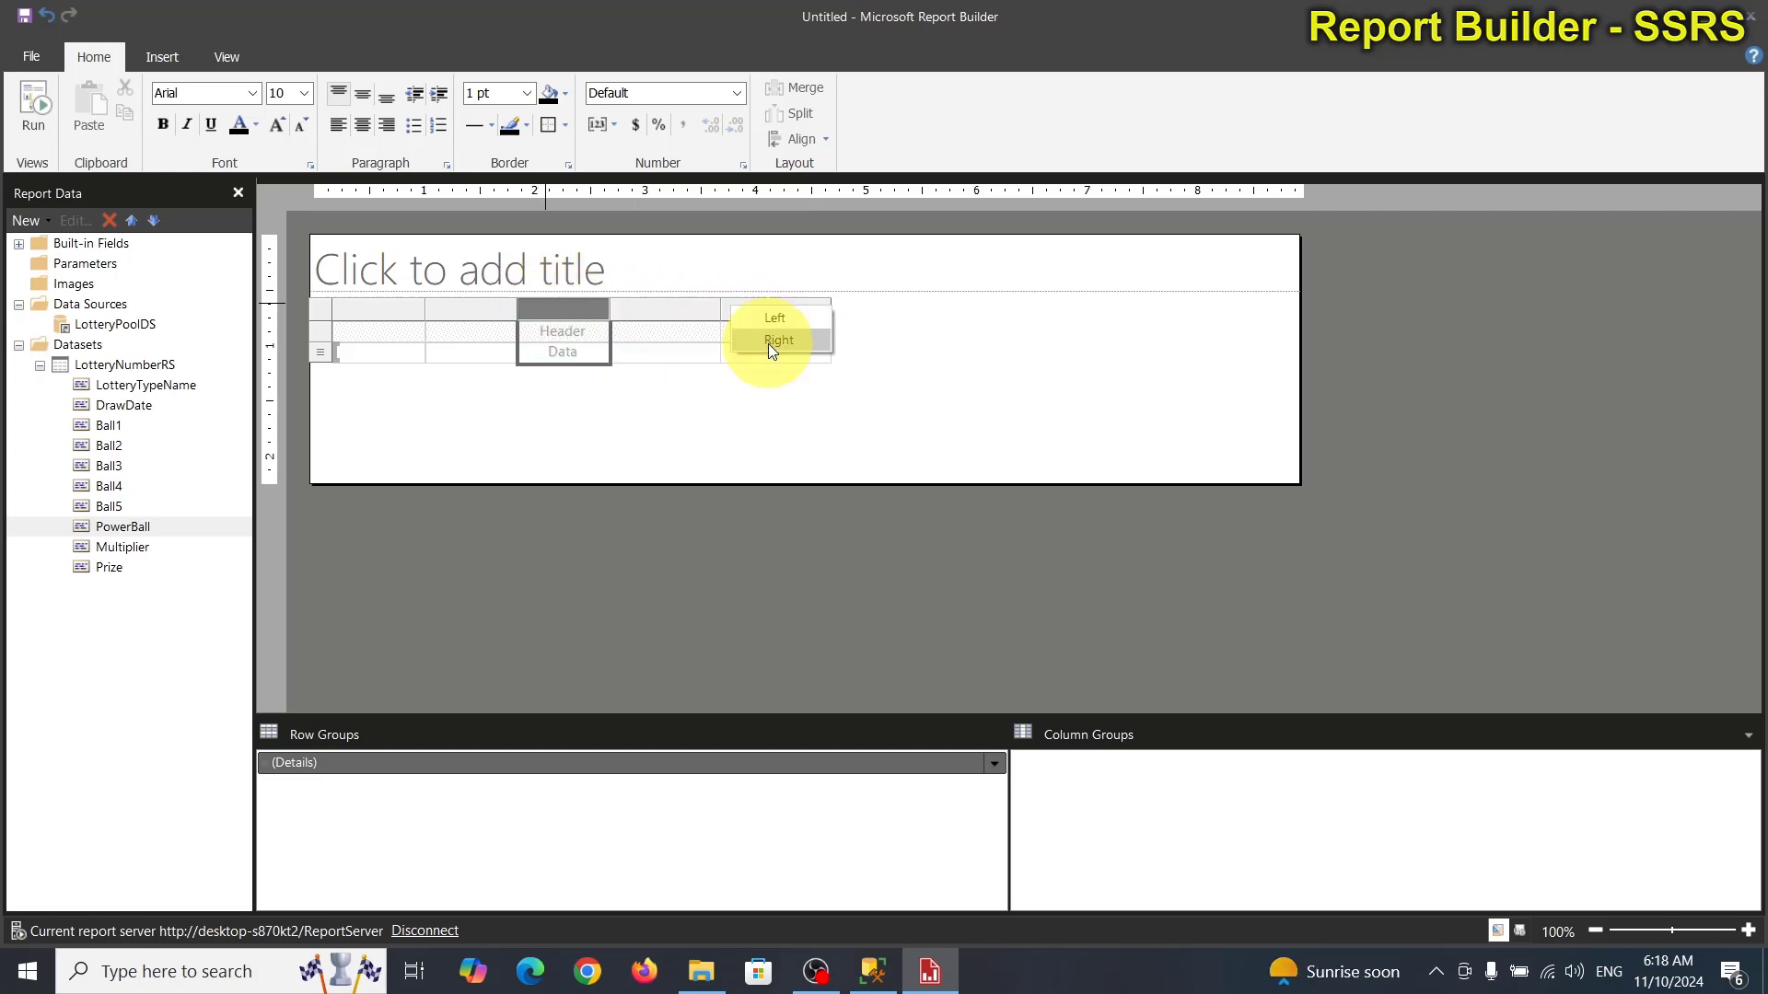
Add four more columns to the right so the table has ten columns.
right_click(566, 308)
mouse_move(682, 326)
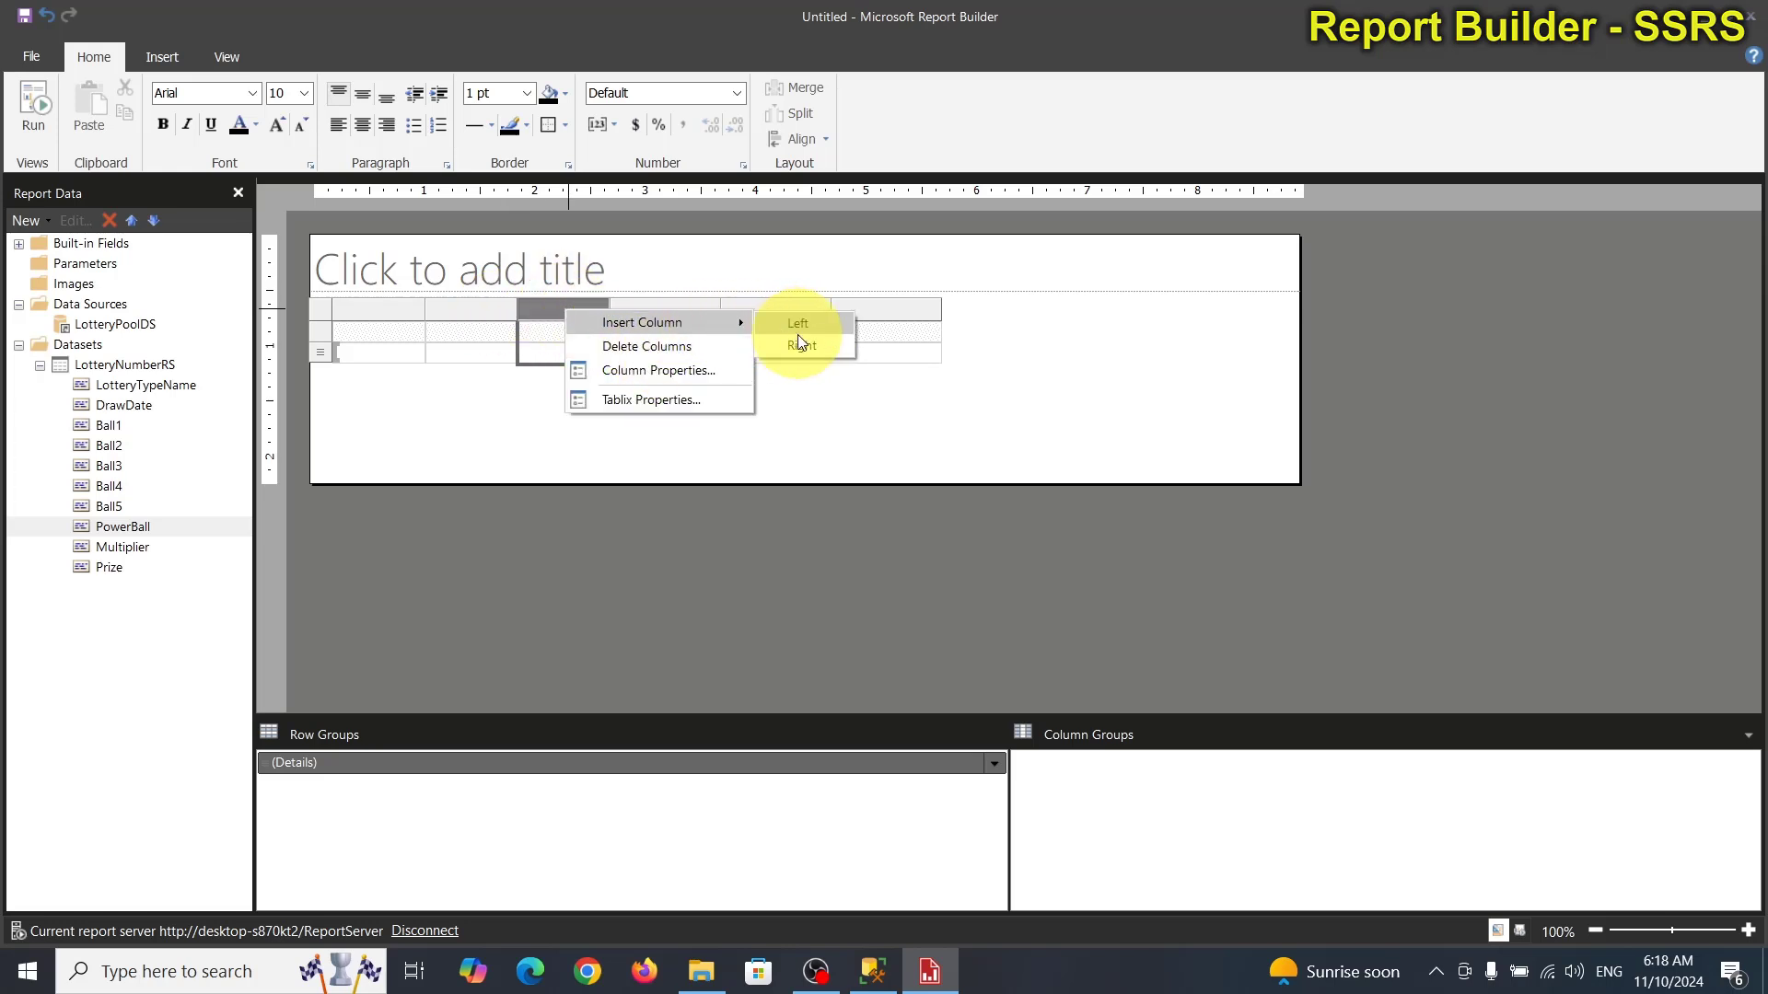
click(799, 343)
right_click(580, 316)
mouse_move(756, 324)
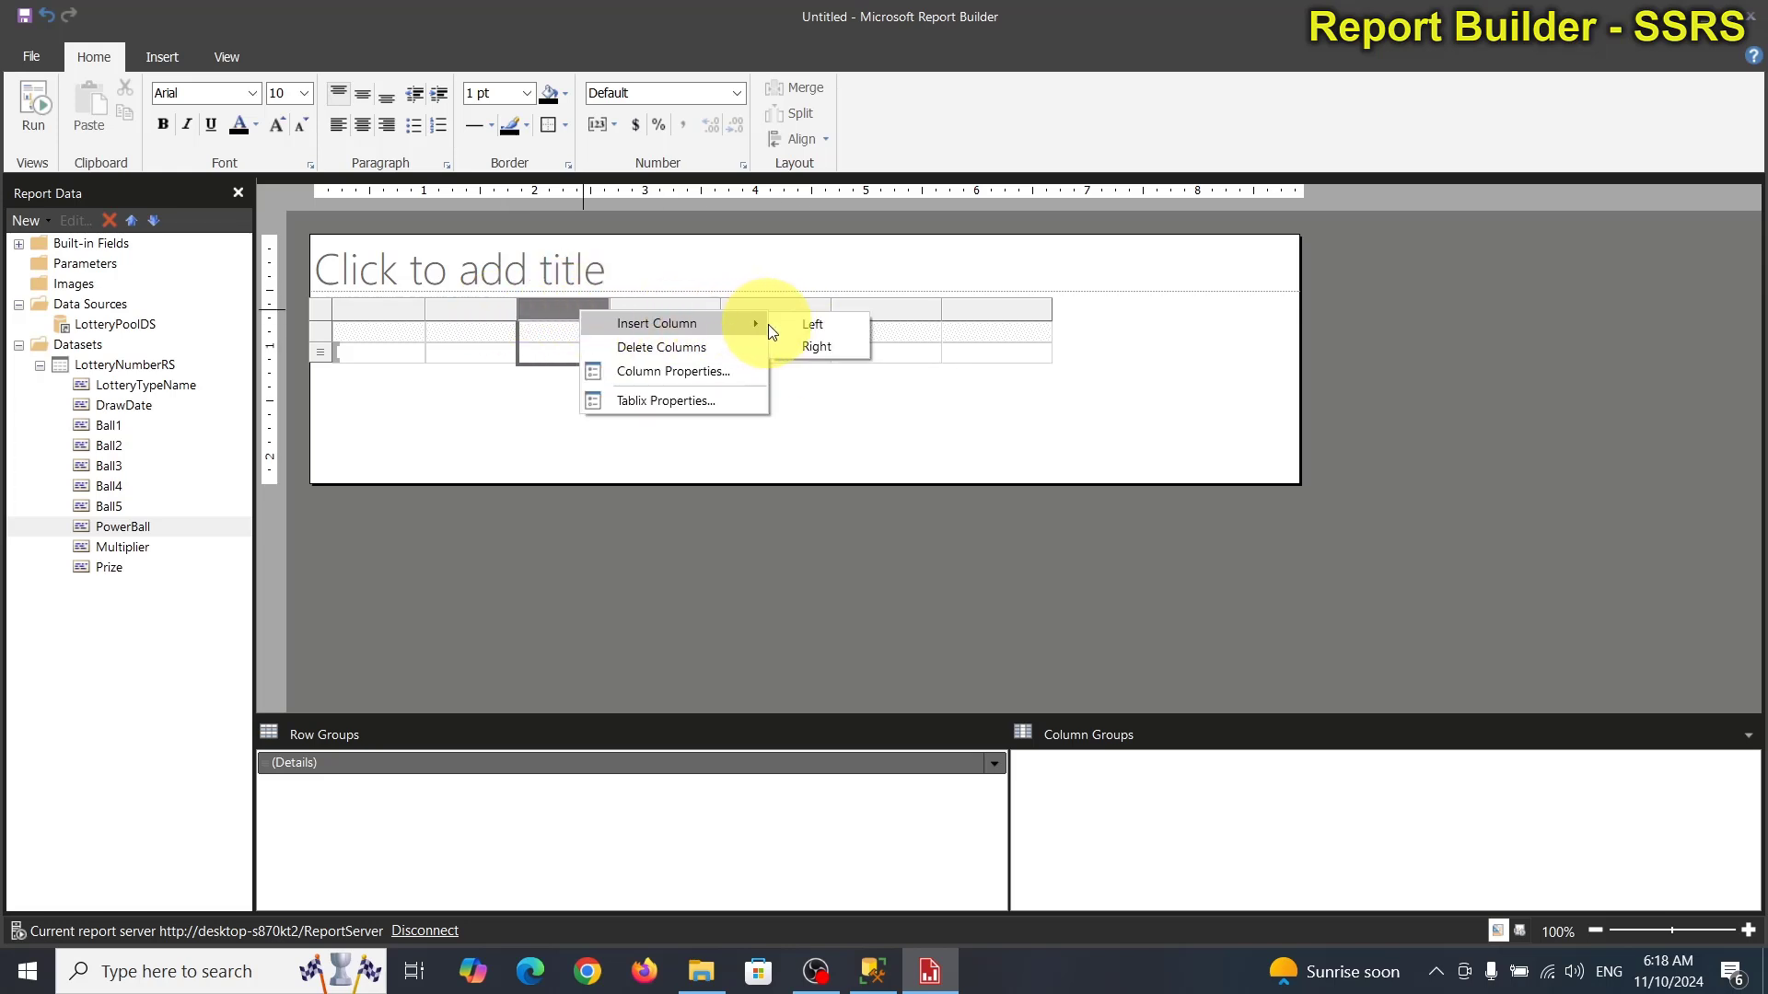
click(808, 345)
right_click(583, 313)
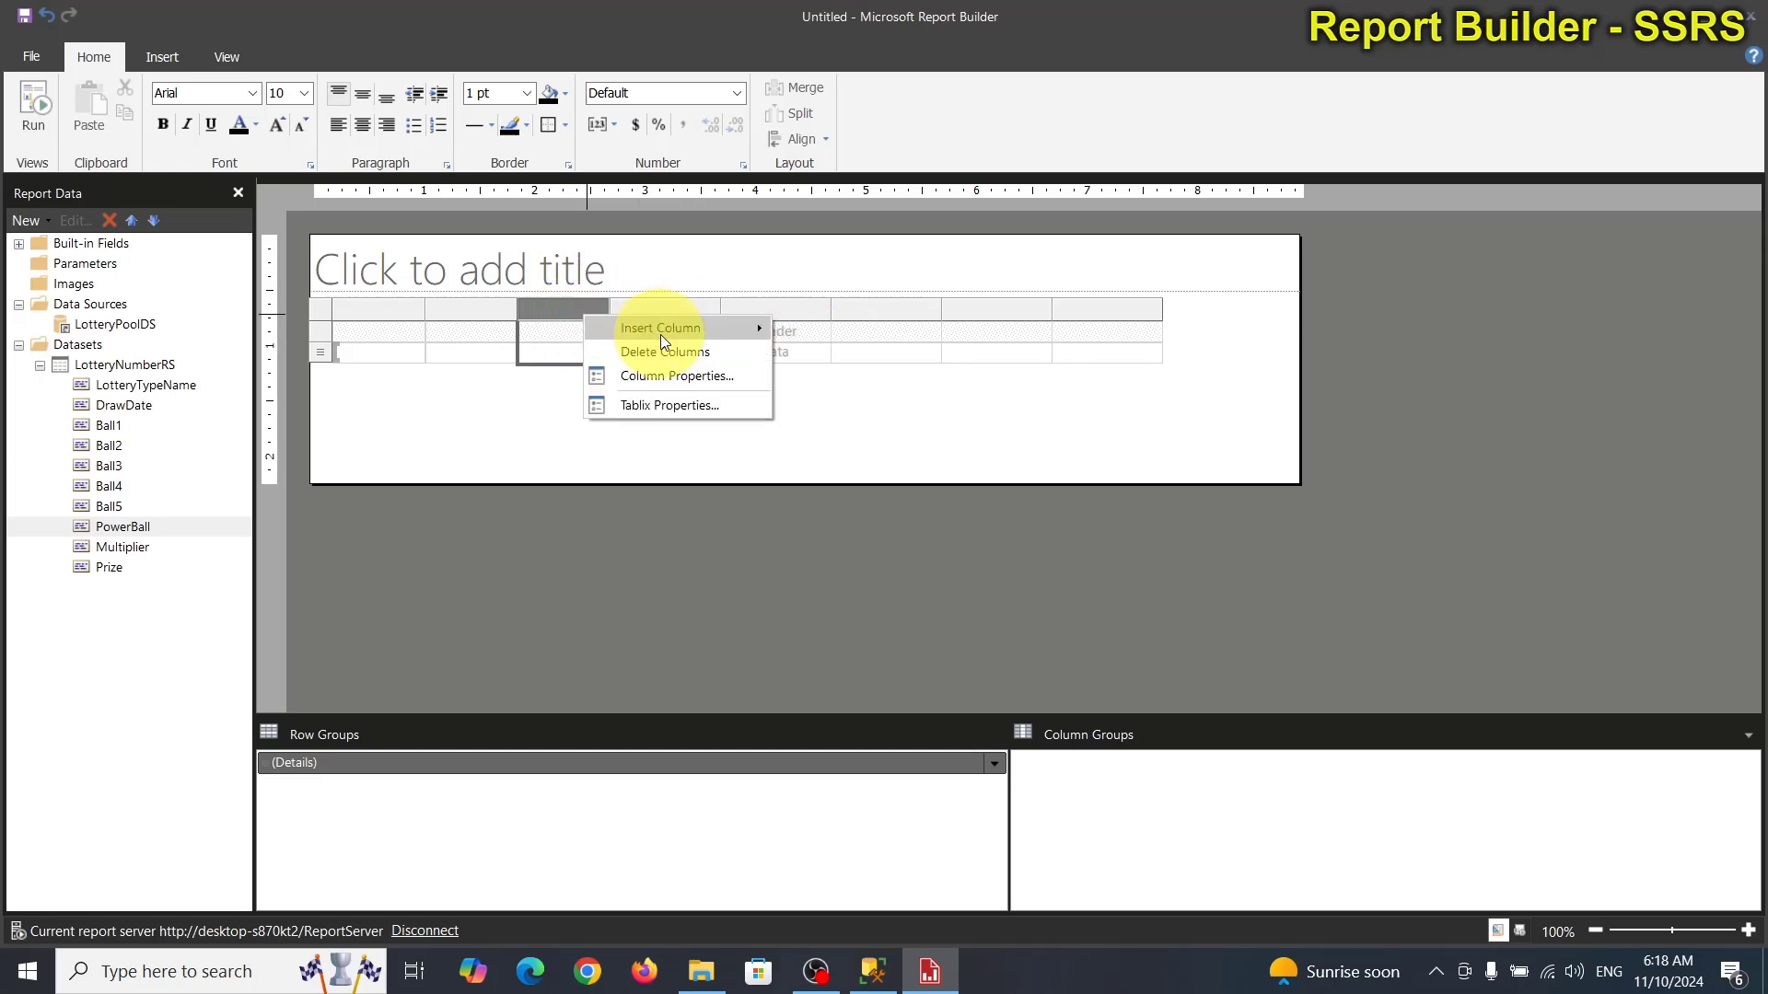
mouse_move(748, 330)
click(800, 348)
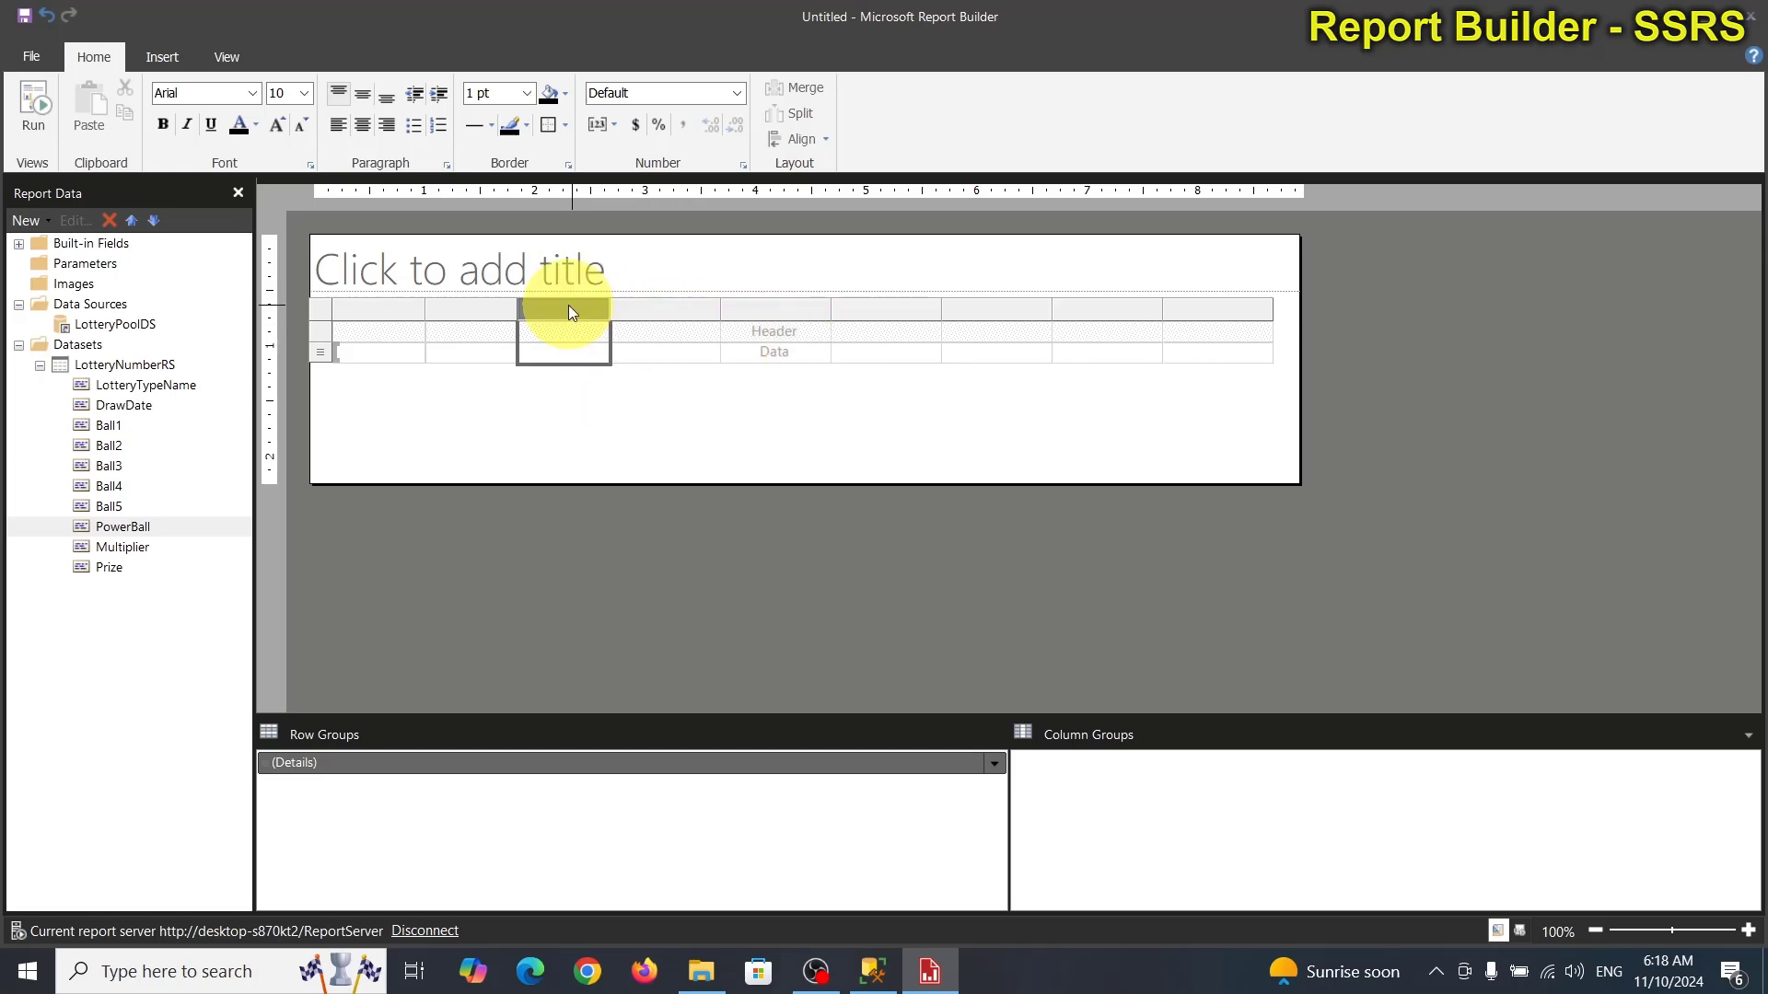
right_click(568, 306)
click(782, 343)
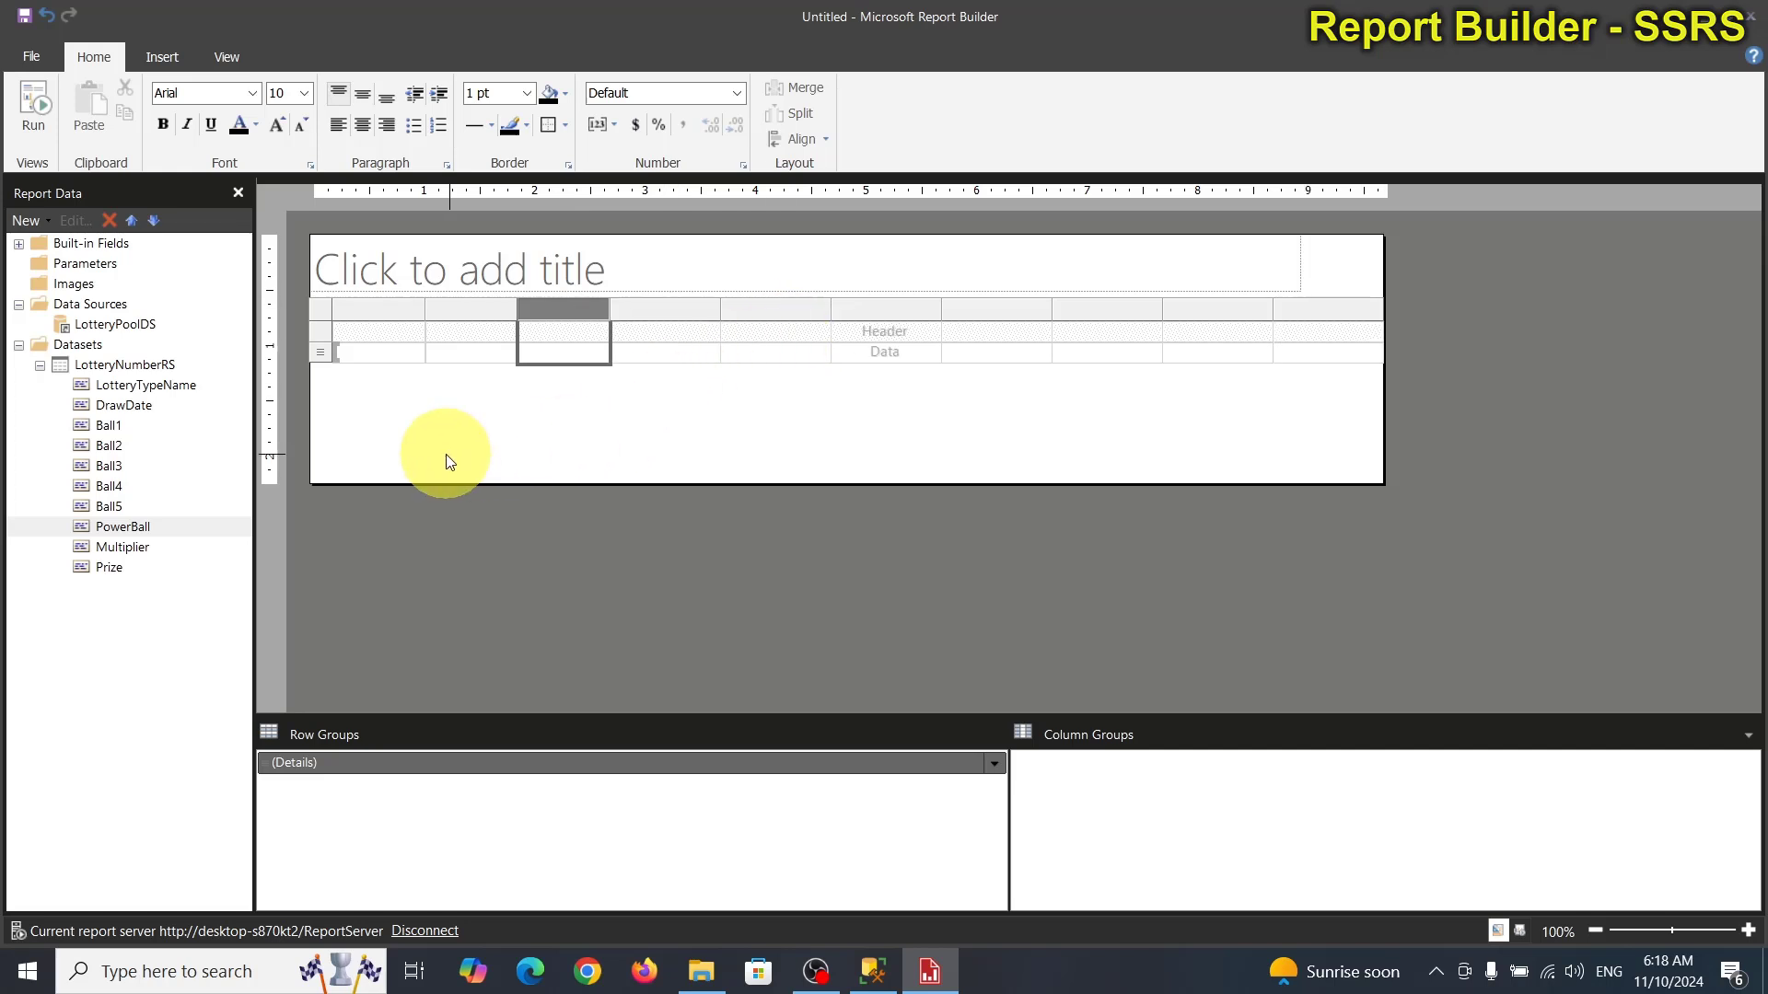
Place LotteryTypeName, DrawDate, Ball1–Ball5, PowerBall and Multiplier in the first nine data cells.
drag(122, 527, 390, 350)
click(129, 405)
drag(129, 409, 464, 352)
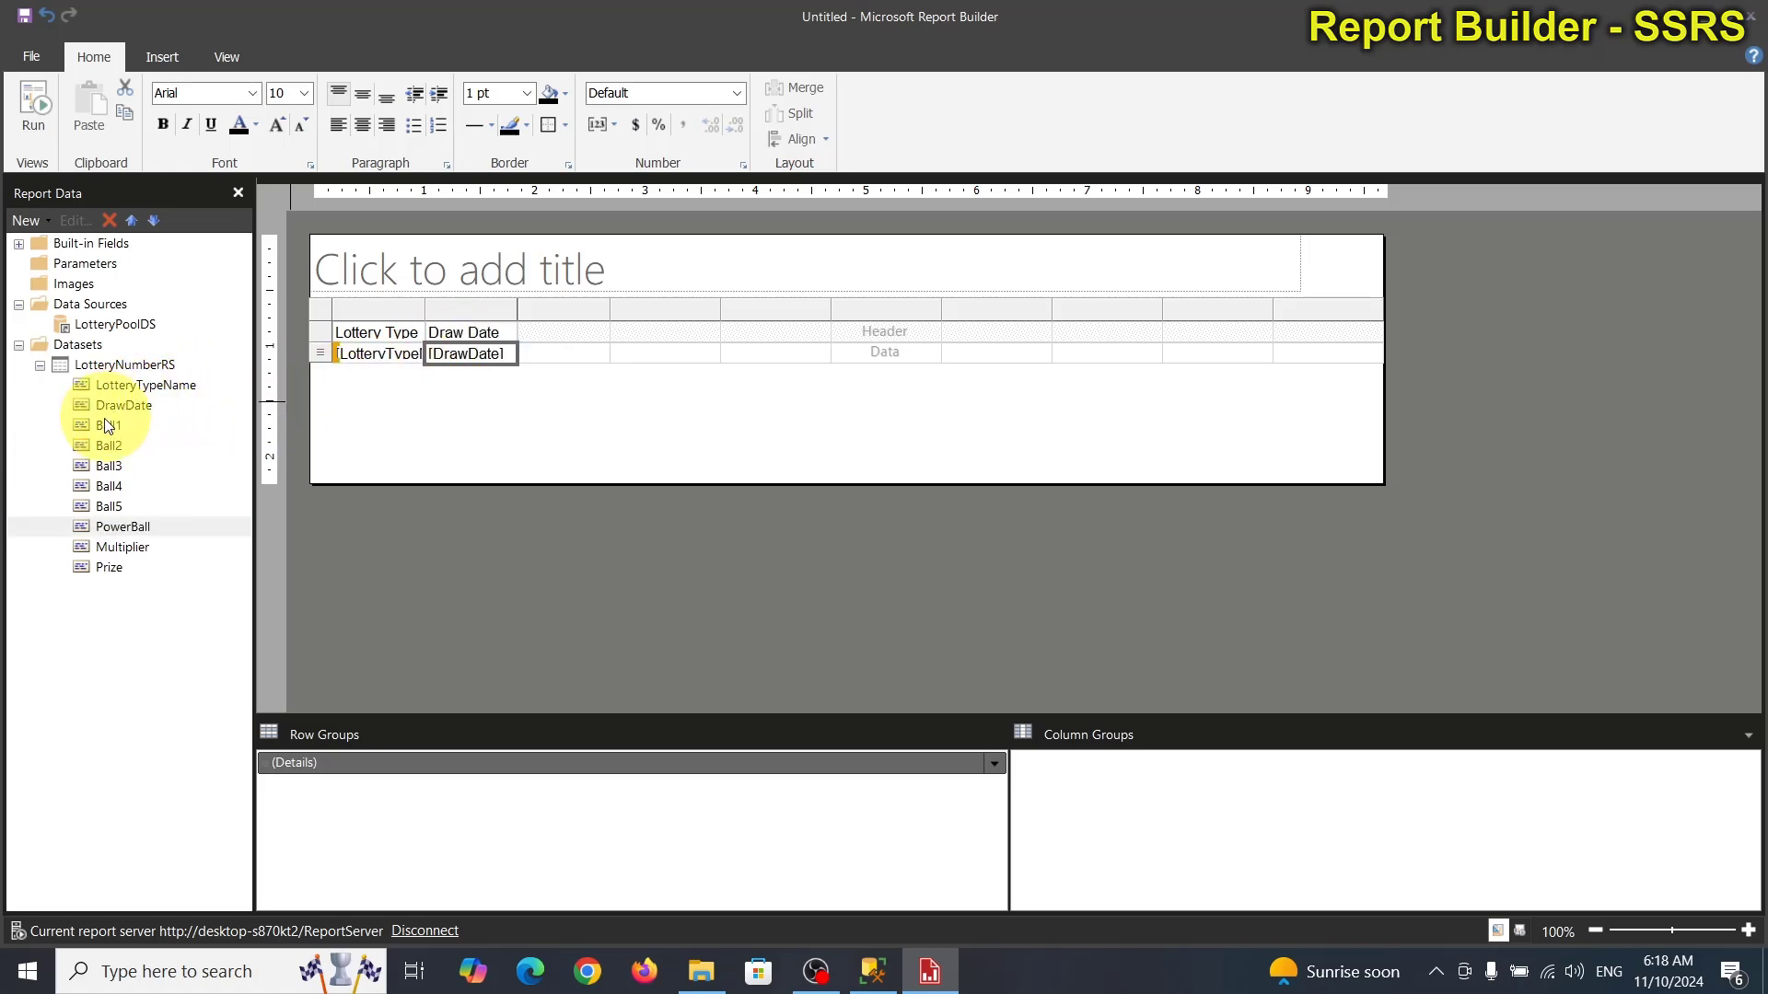
drag(123, 527, 566, 357)
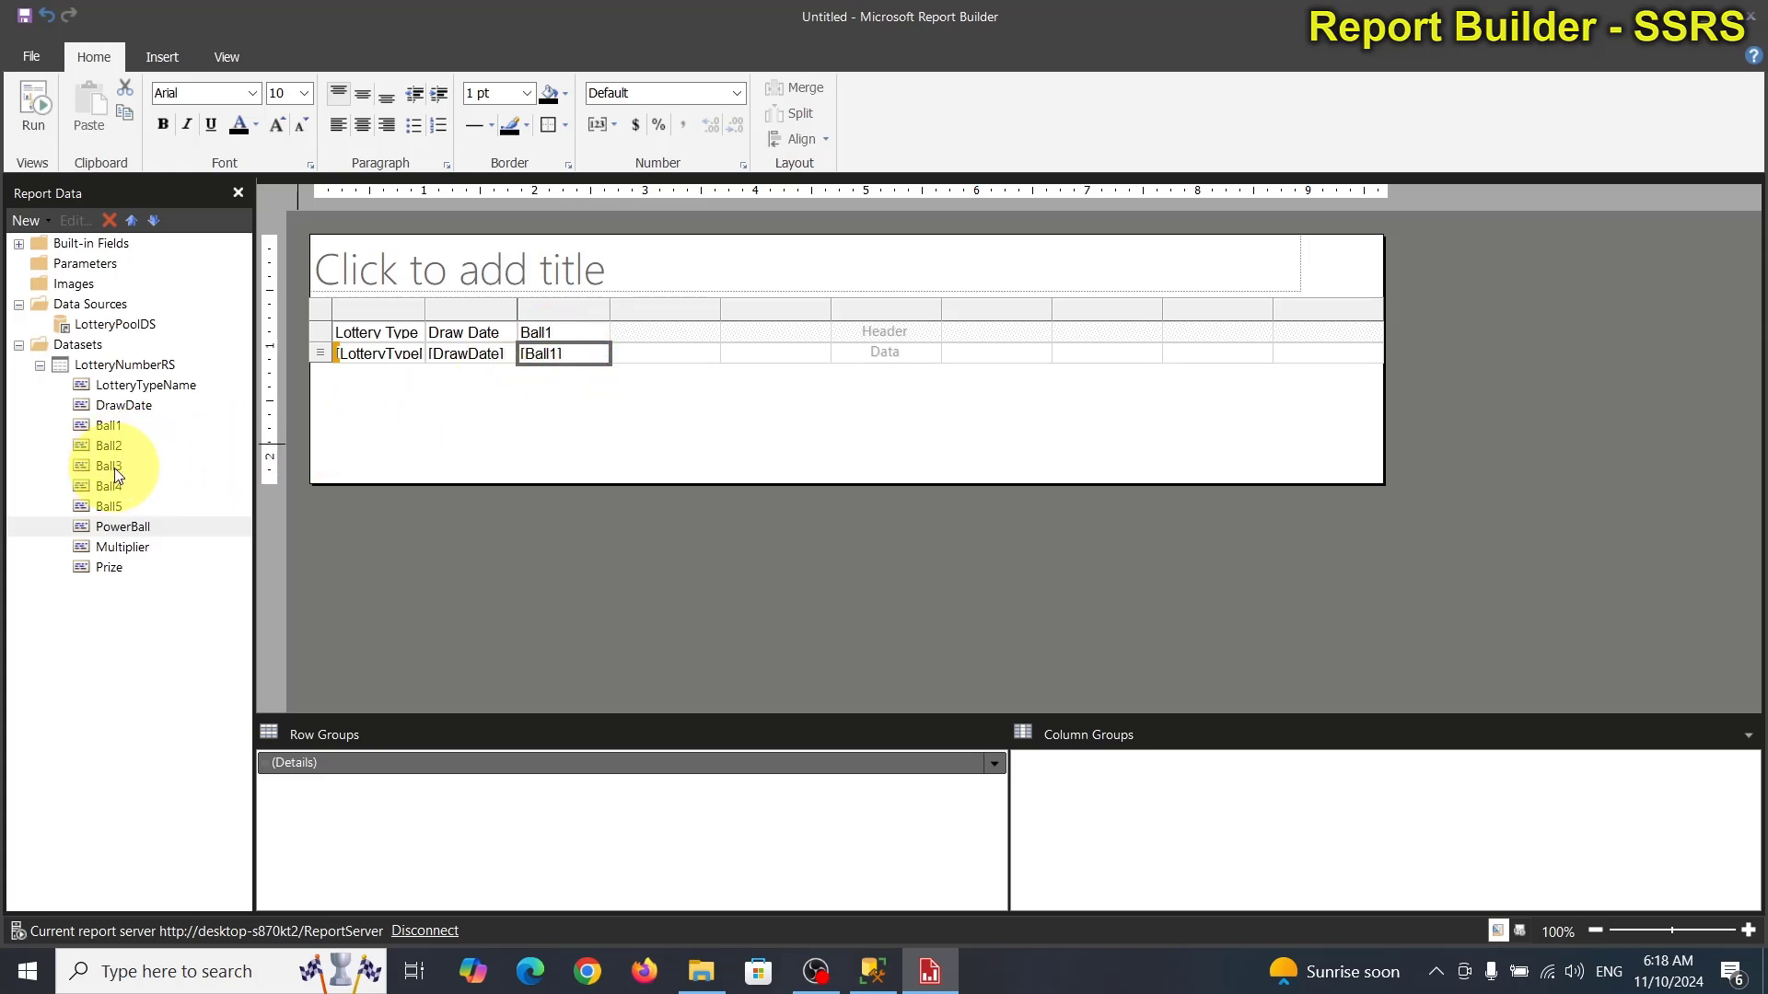
drag(122, 527, 687, 340)
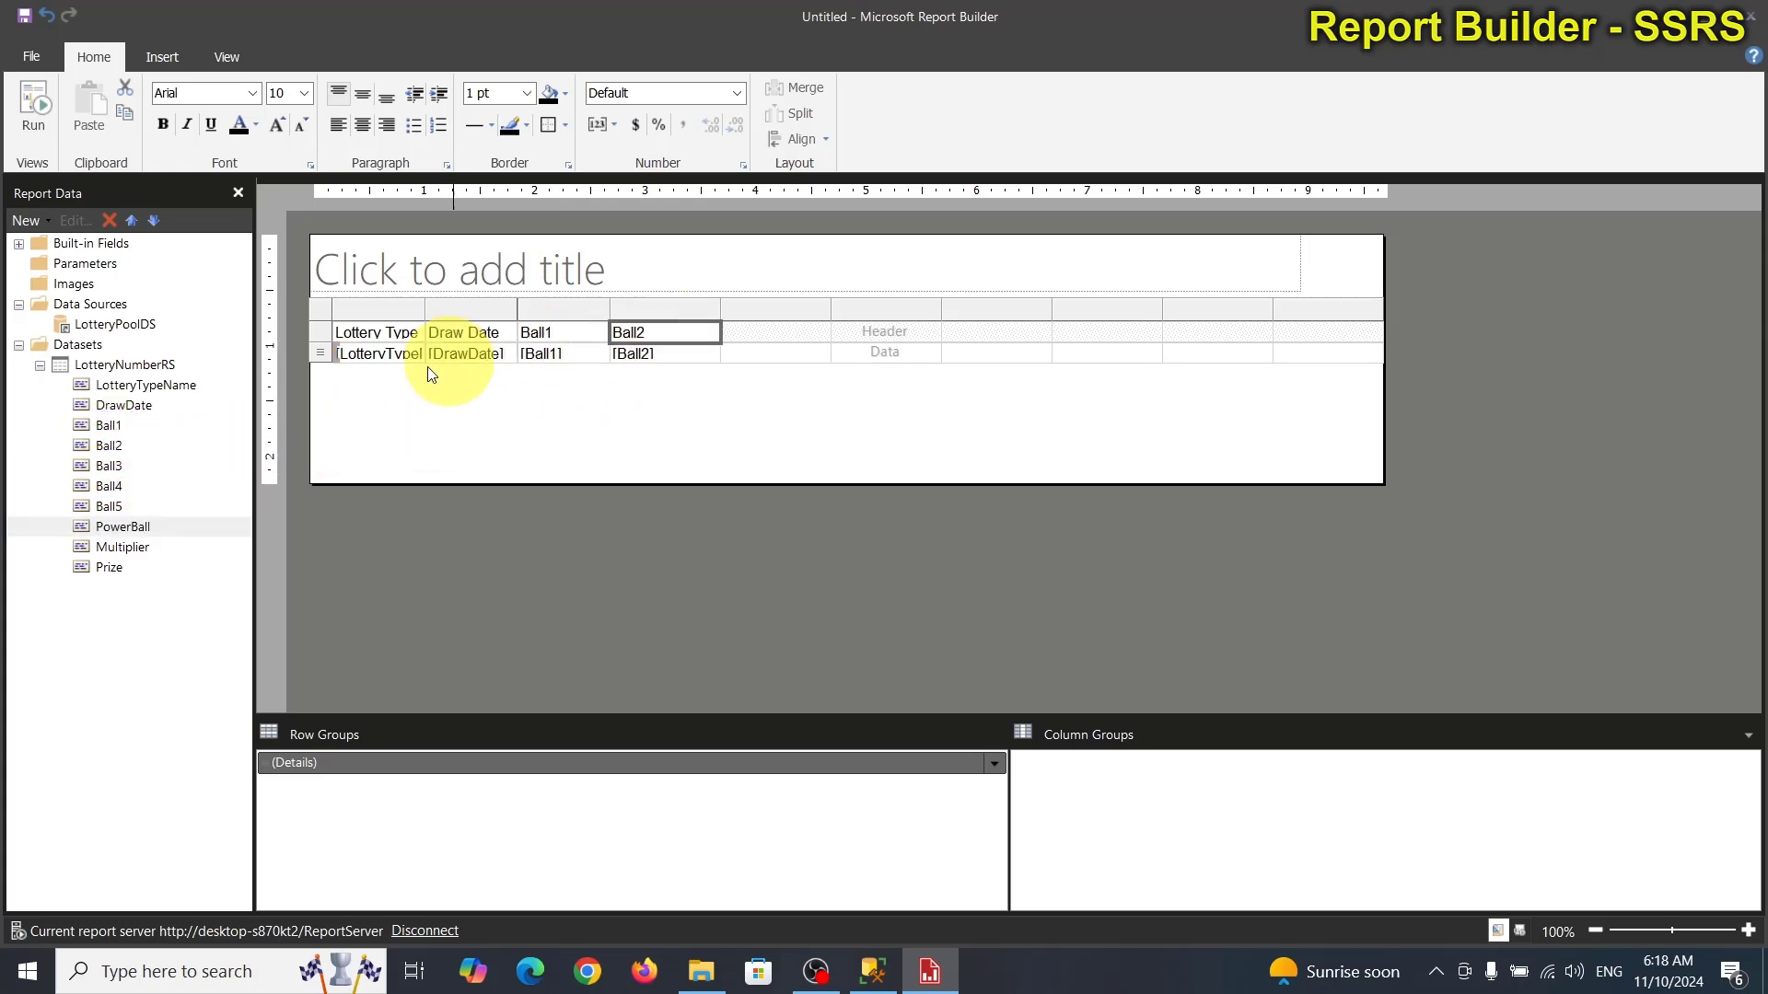
drag(129, 466, 731, 366)
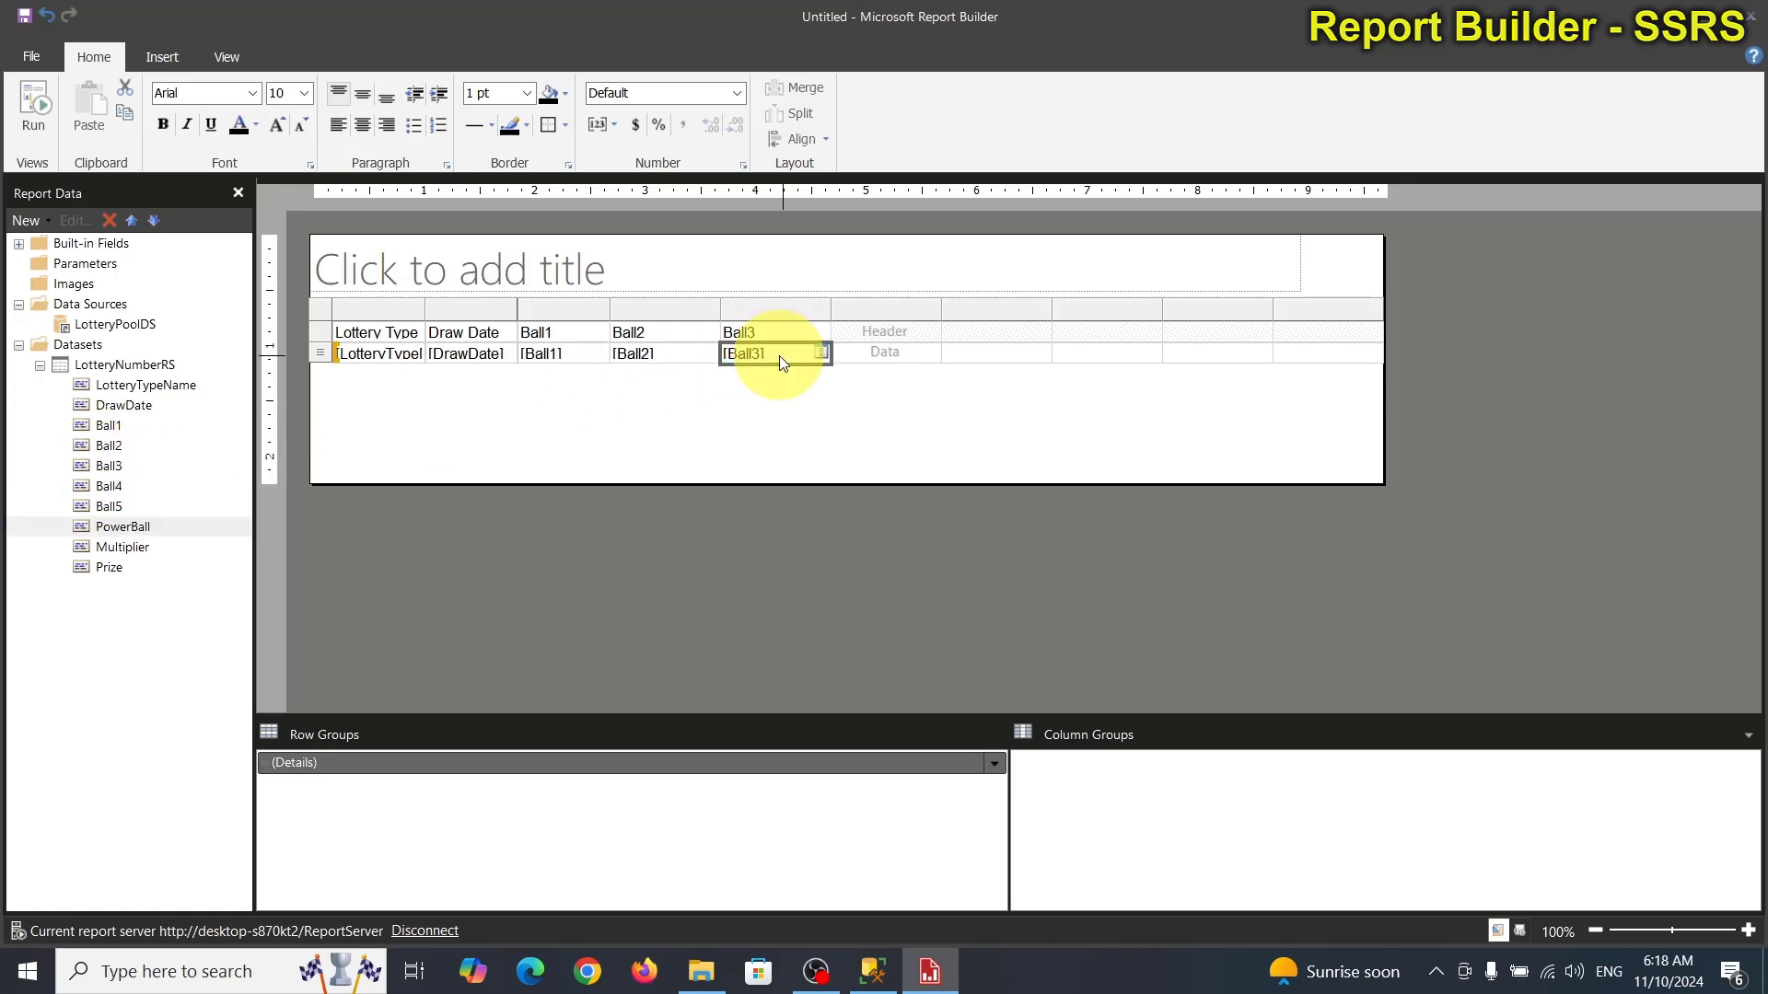
drag(109, 486, 887, 352)
drag(111, 505, 960, 344)
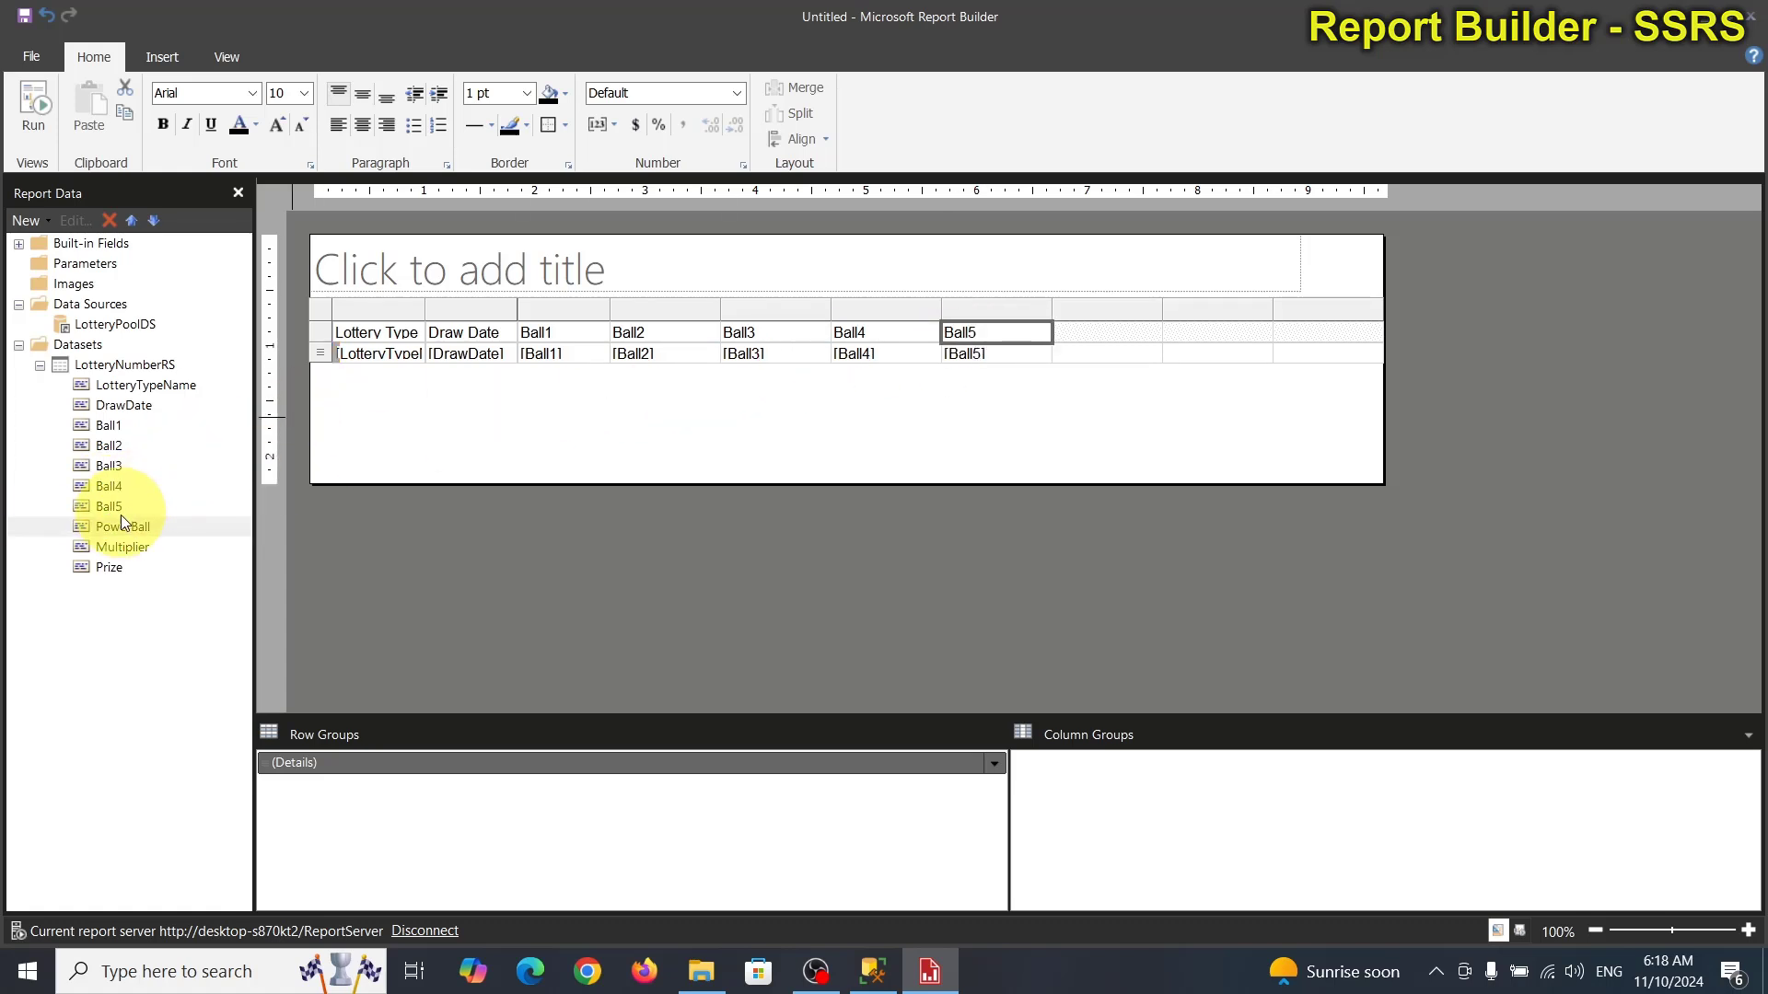
drag(119, 526, 1074, 346)
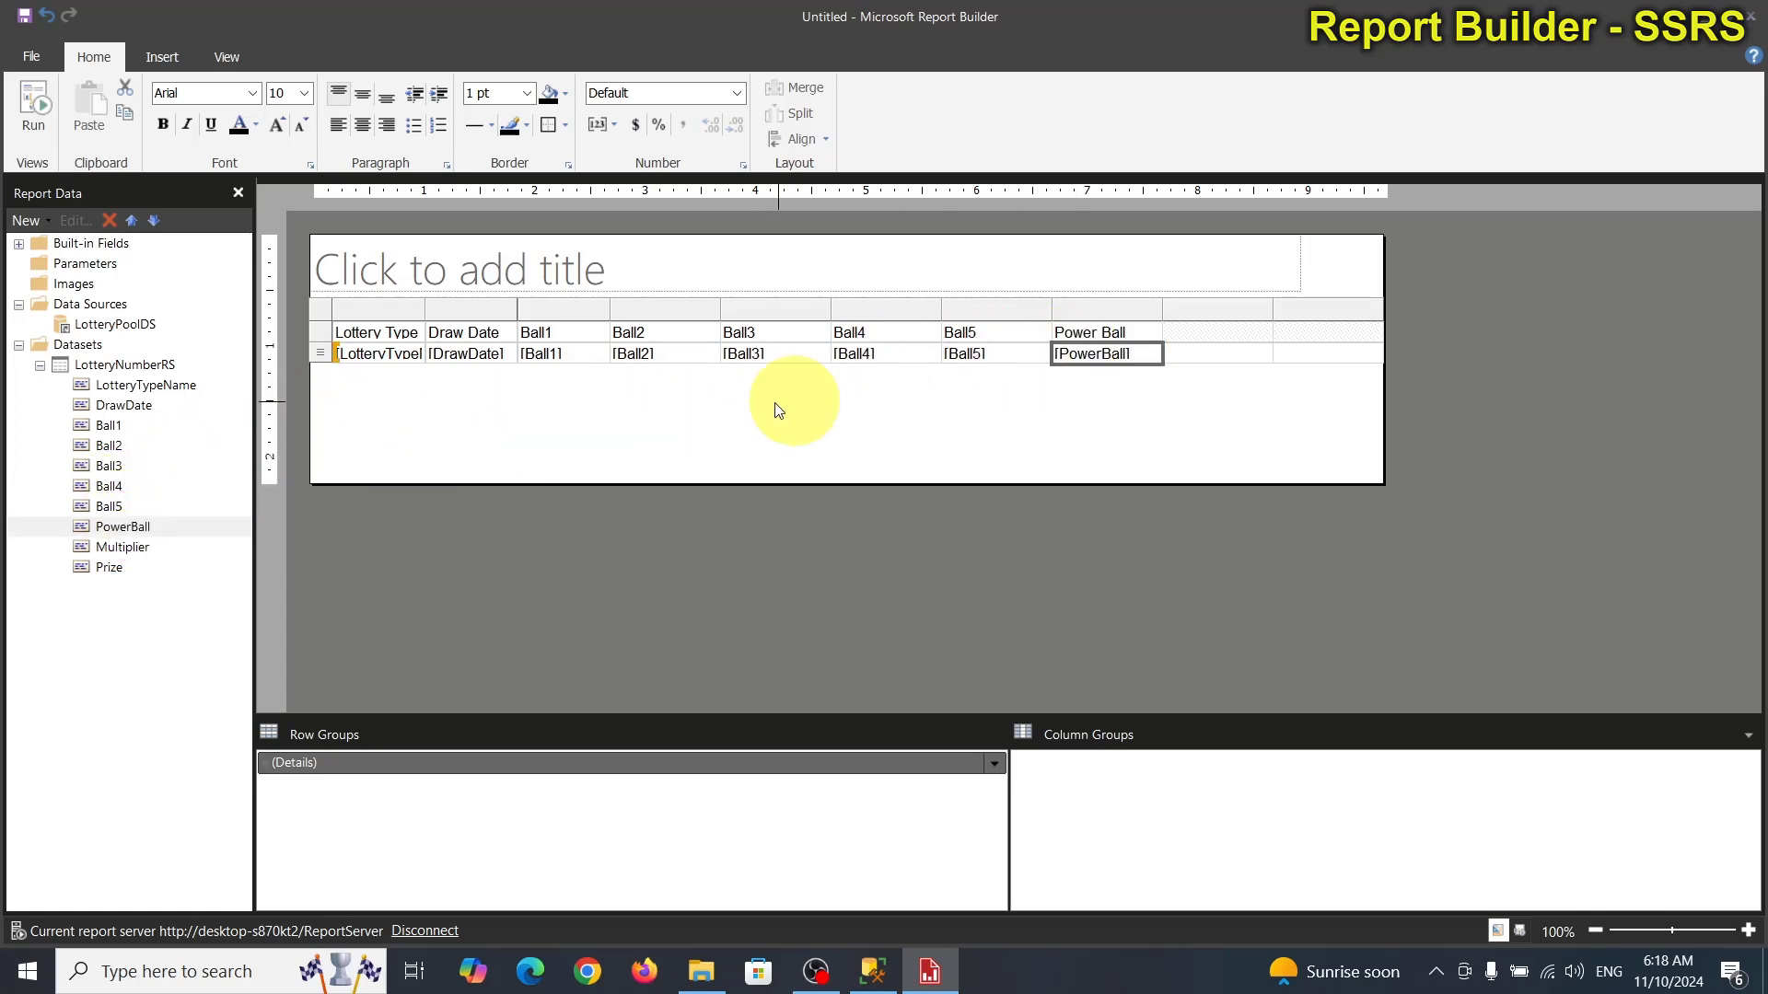
drag(118, 546, 1186, 356)
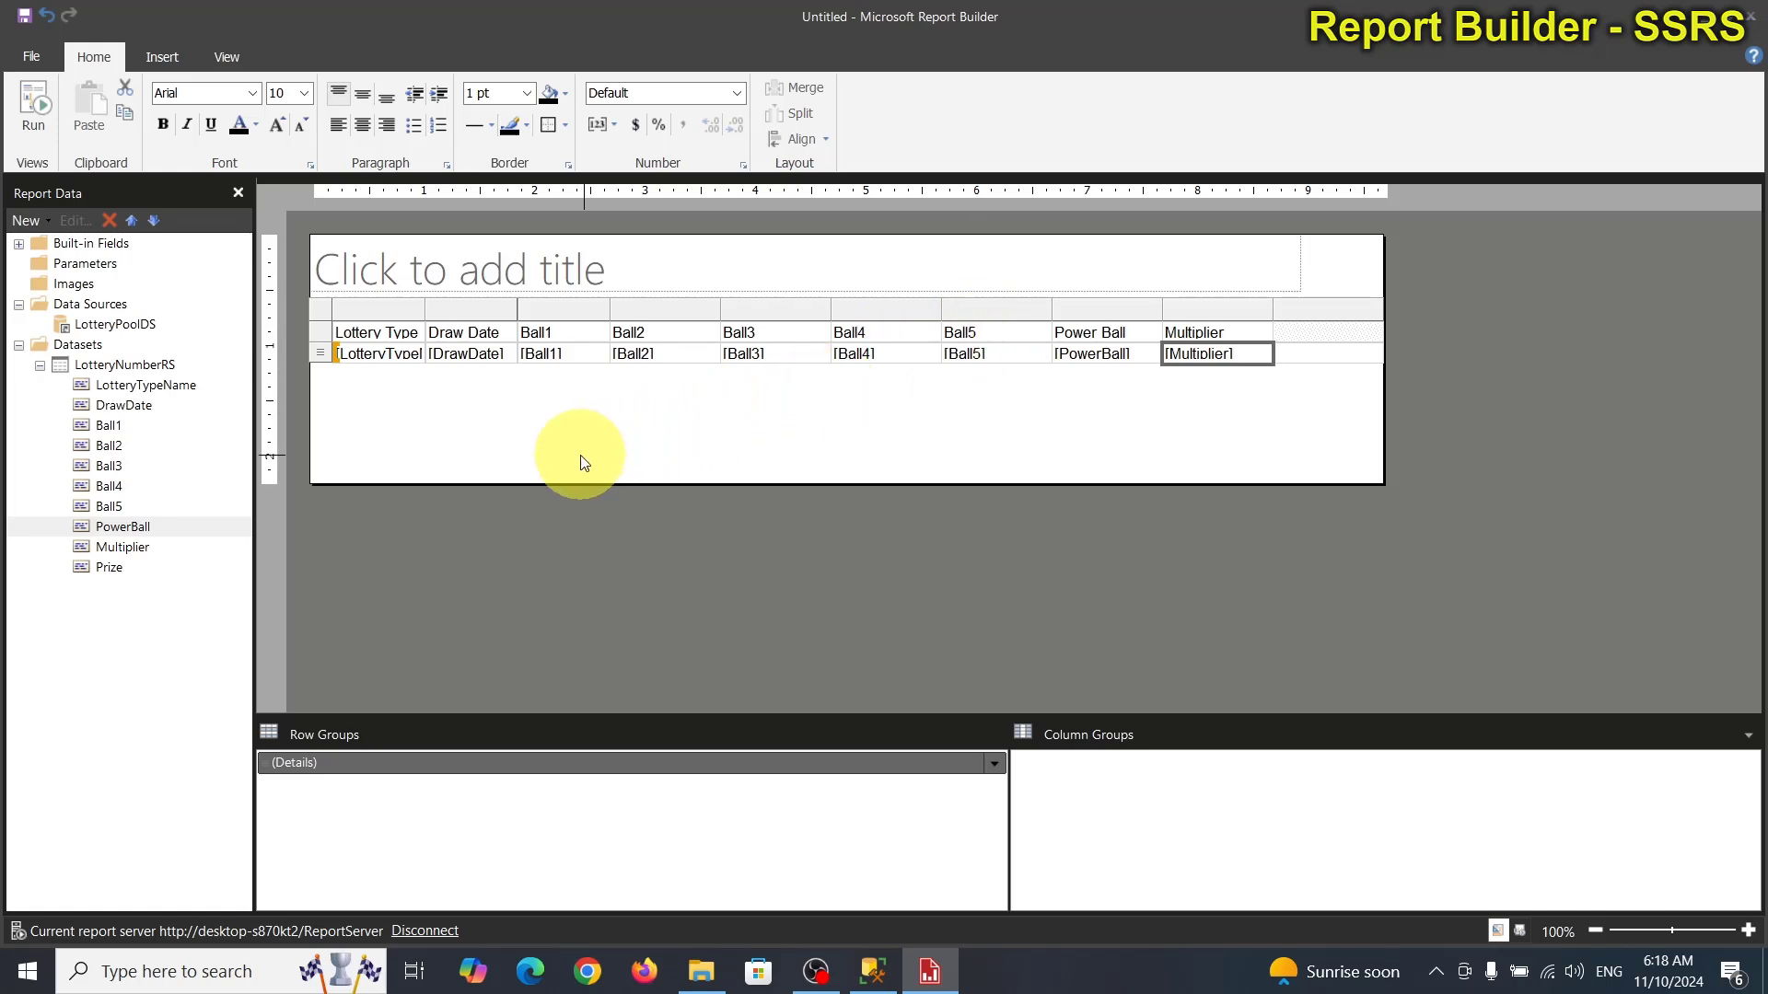
drag(118, 572, 1339, 341)
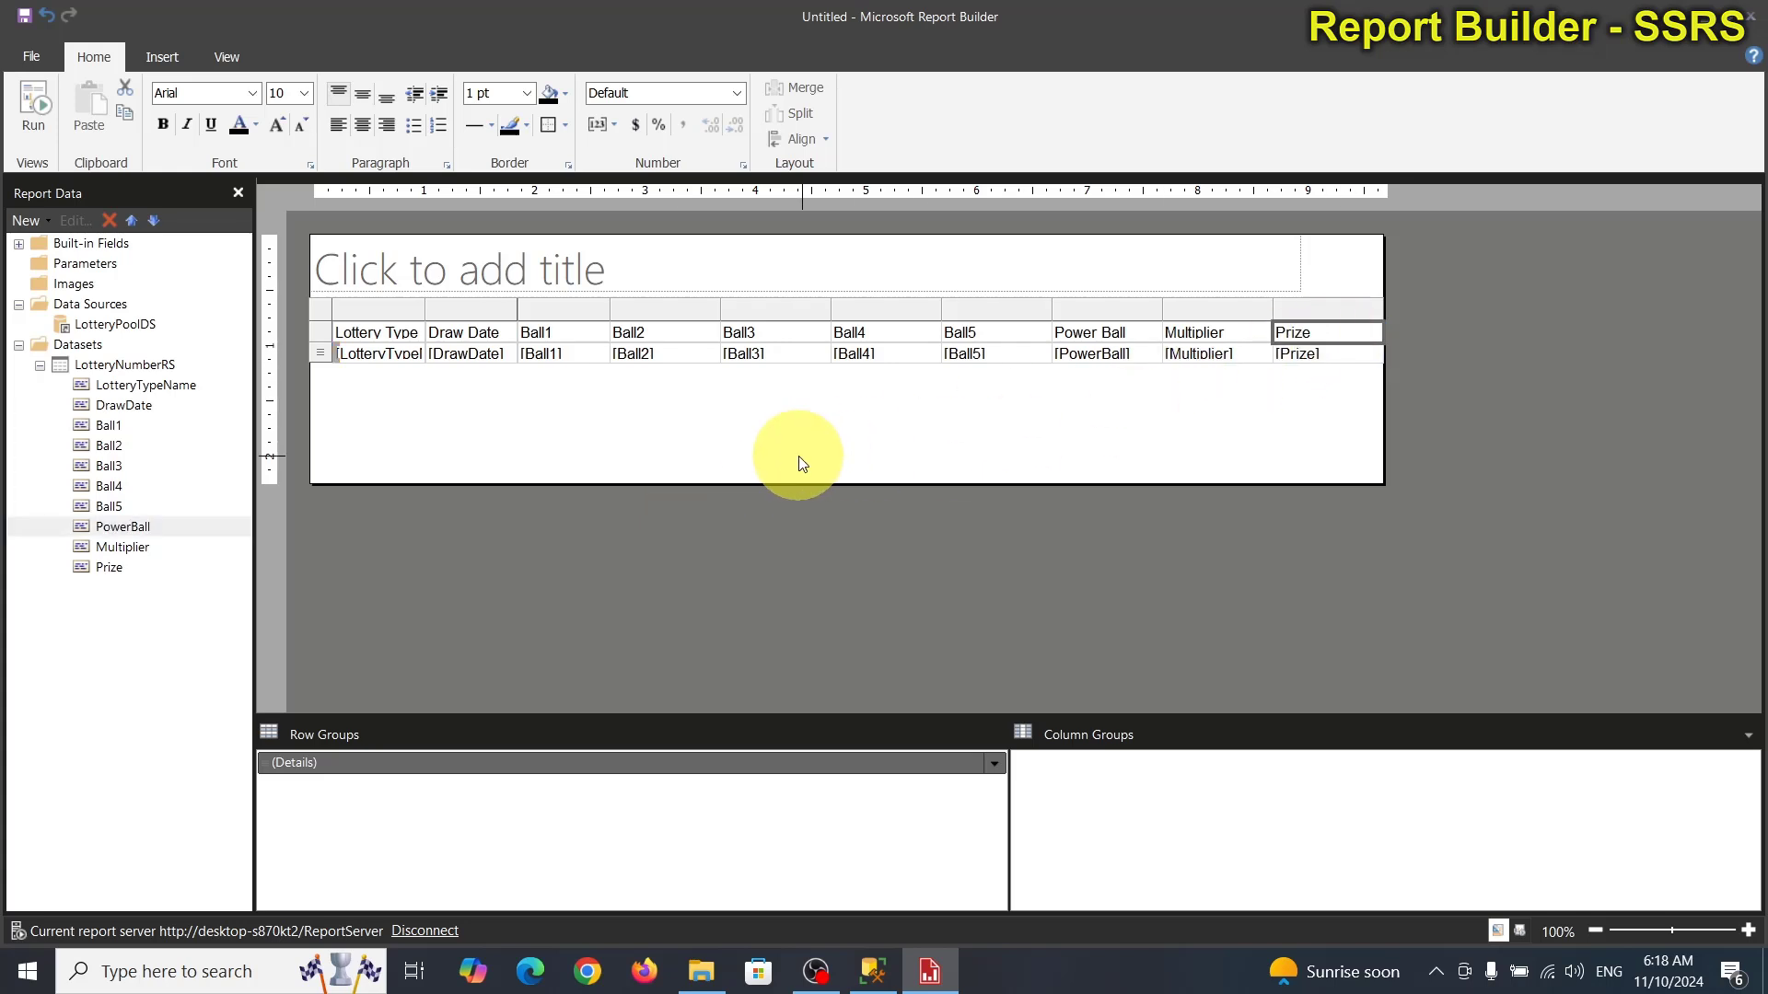
drag(424, 302, 485, 299)
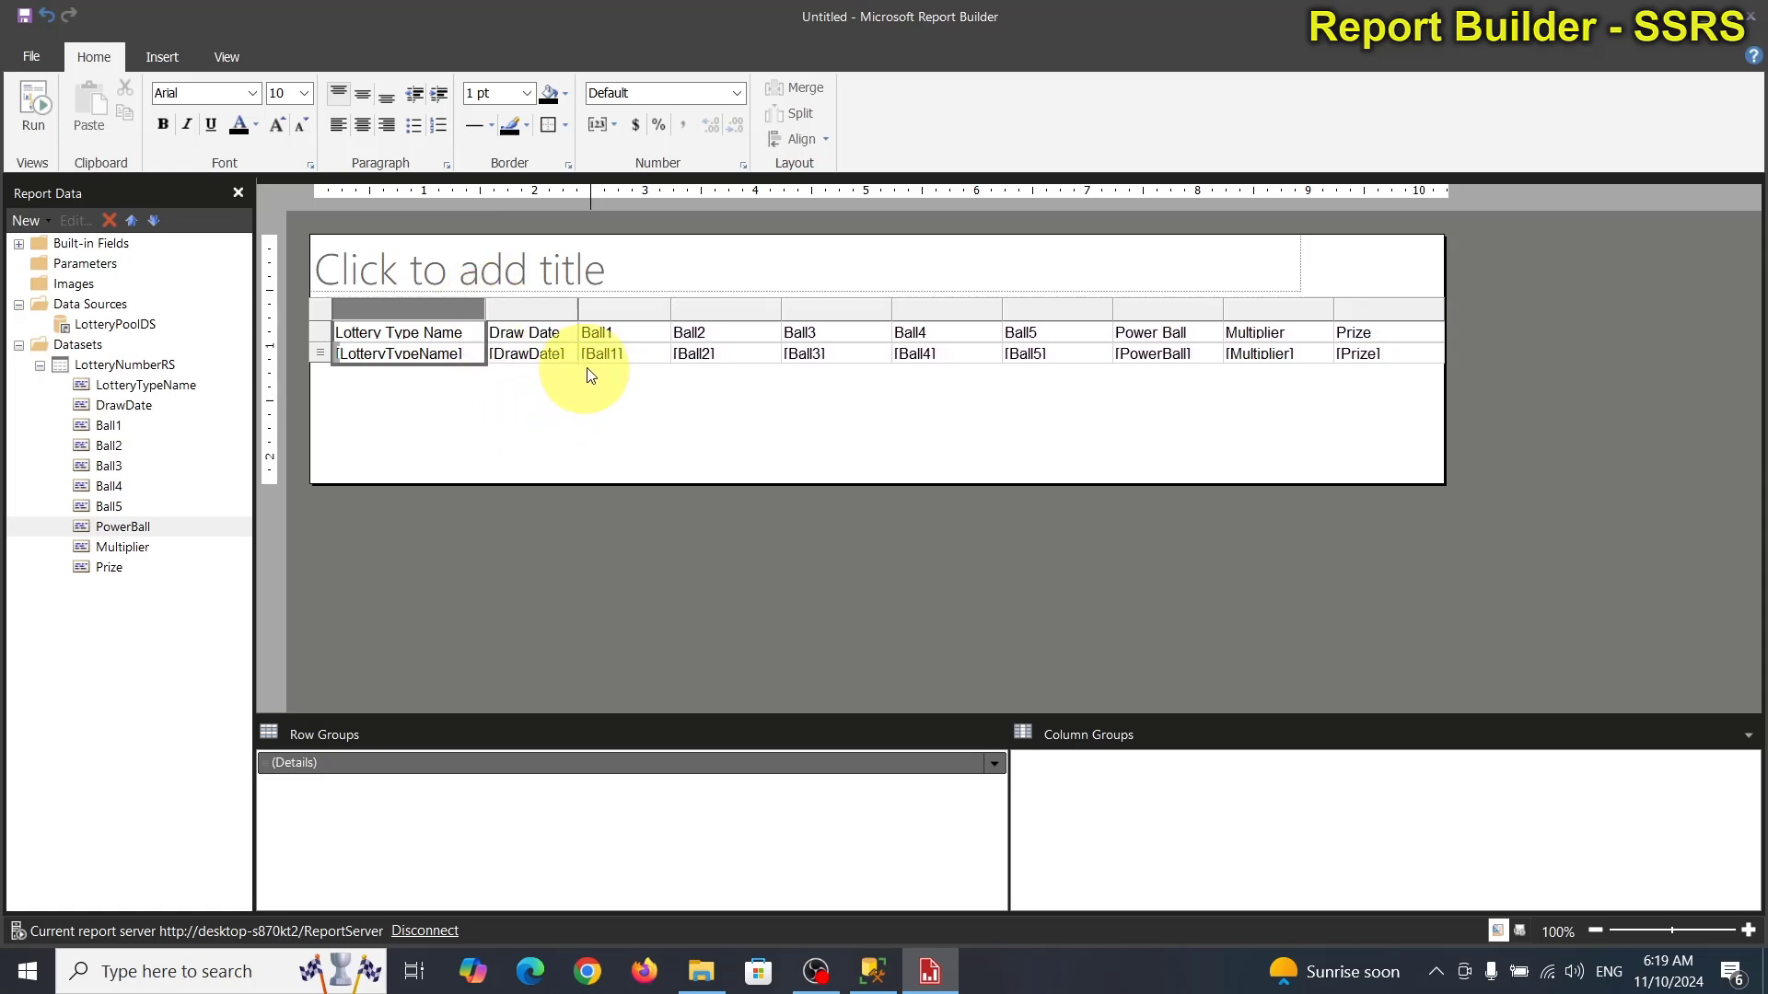
click(1035, 426)
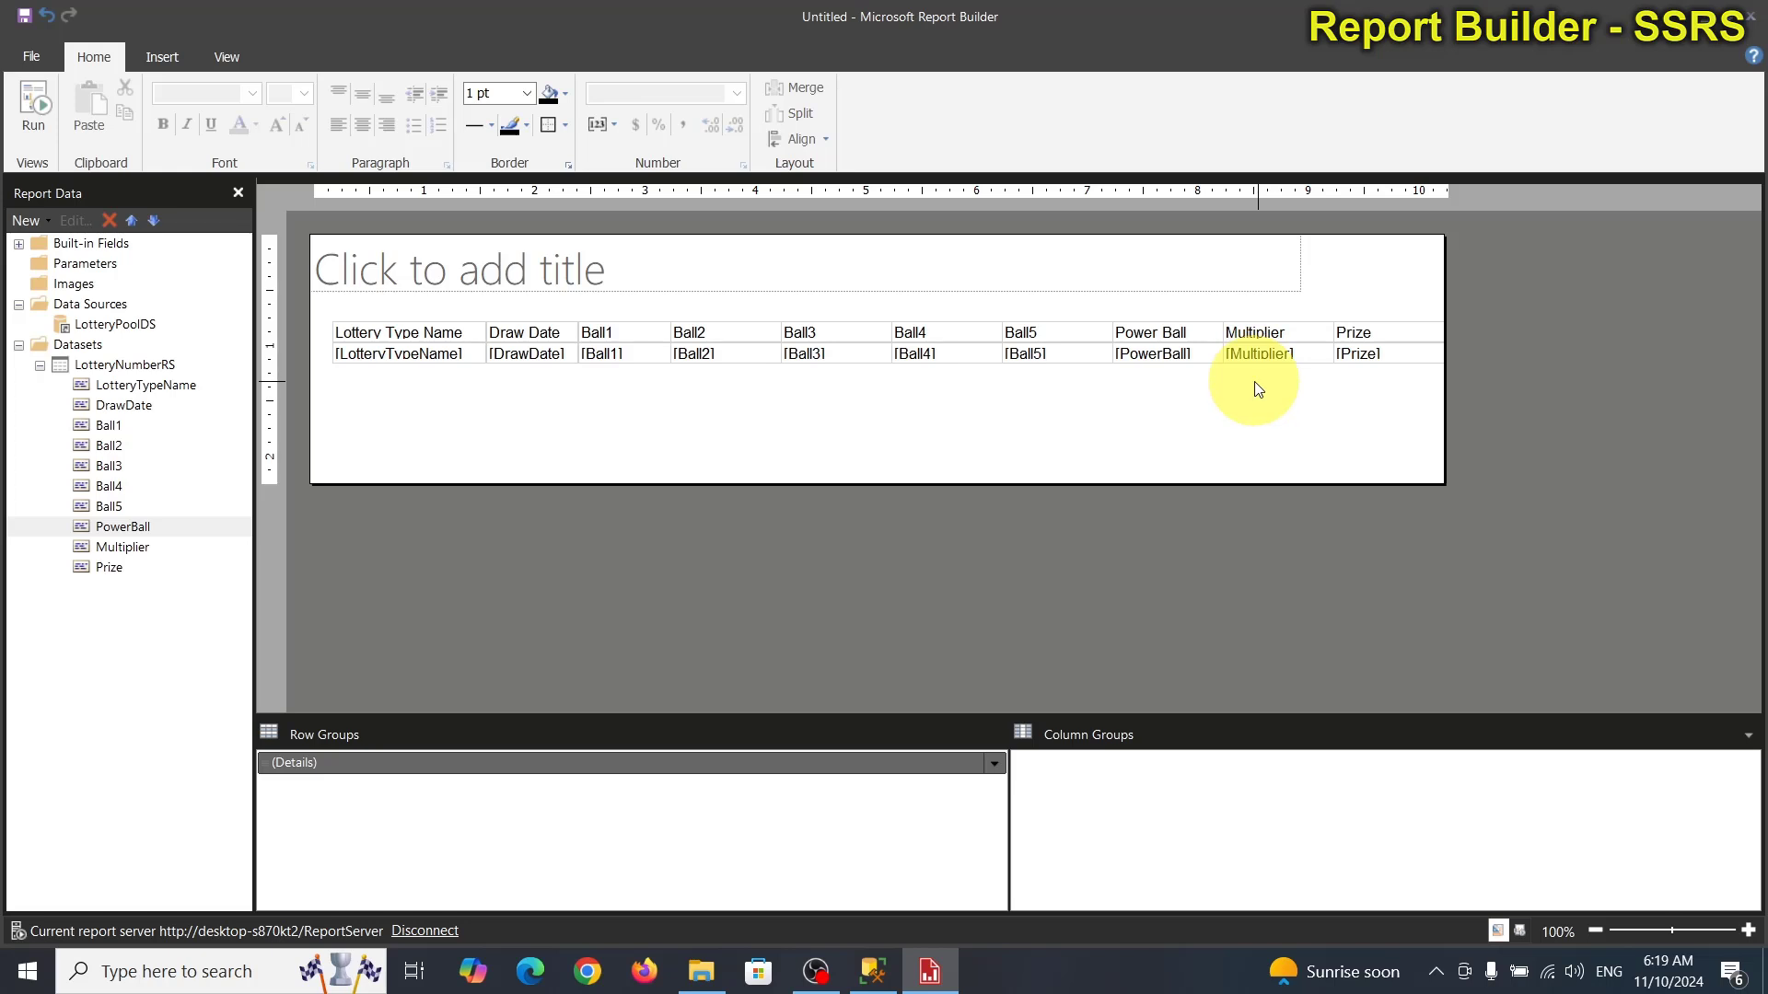
mouse_move(1254, 382)
mouse_down()
mouse_move(716, 371)
mouse_move(516, 334)
mouse_up()
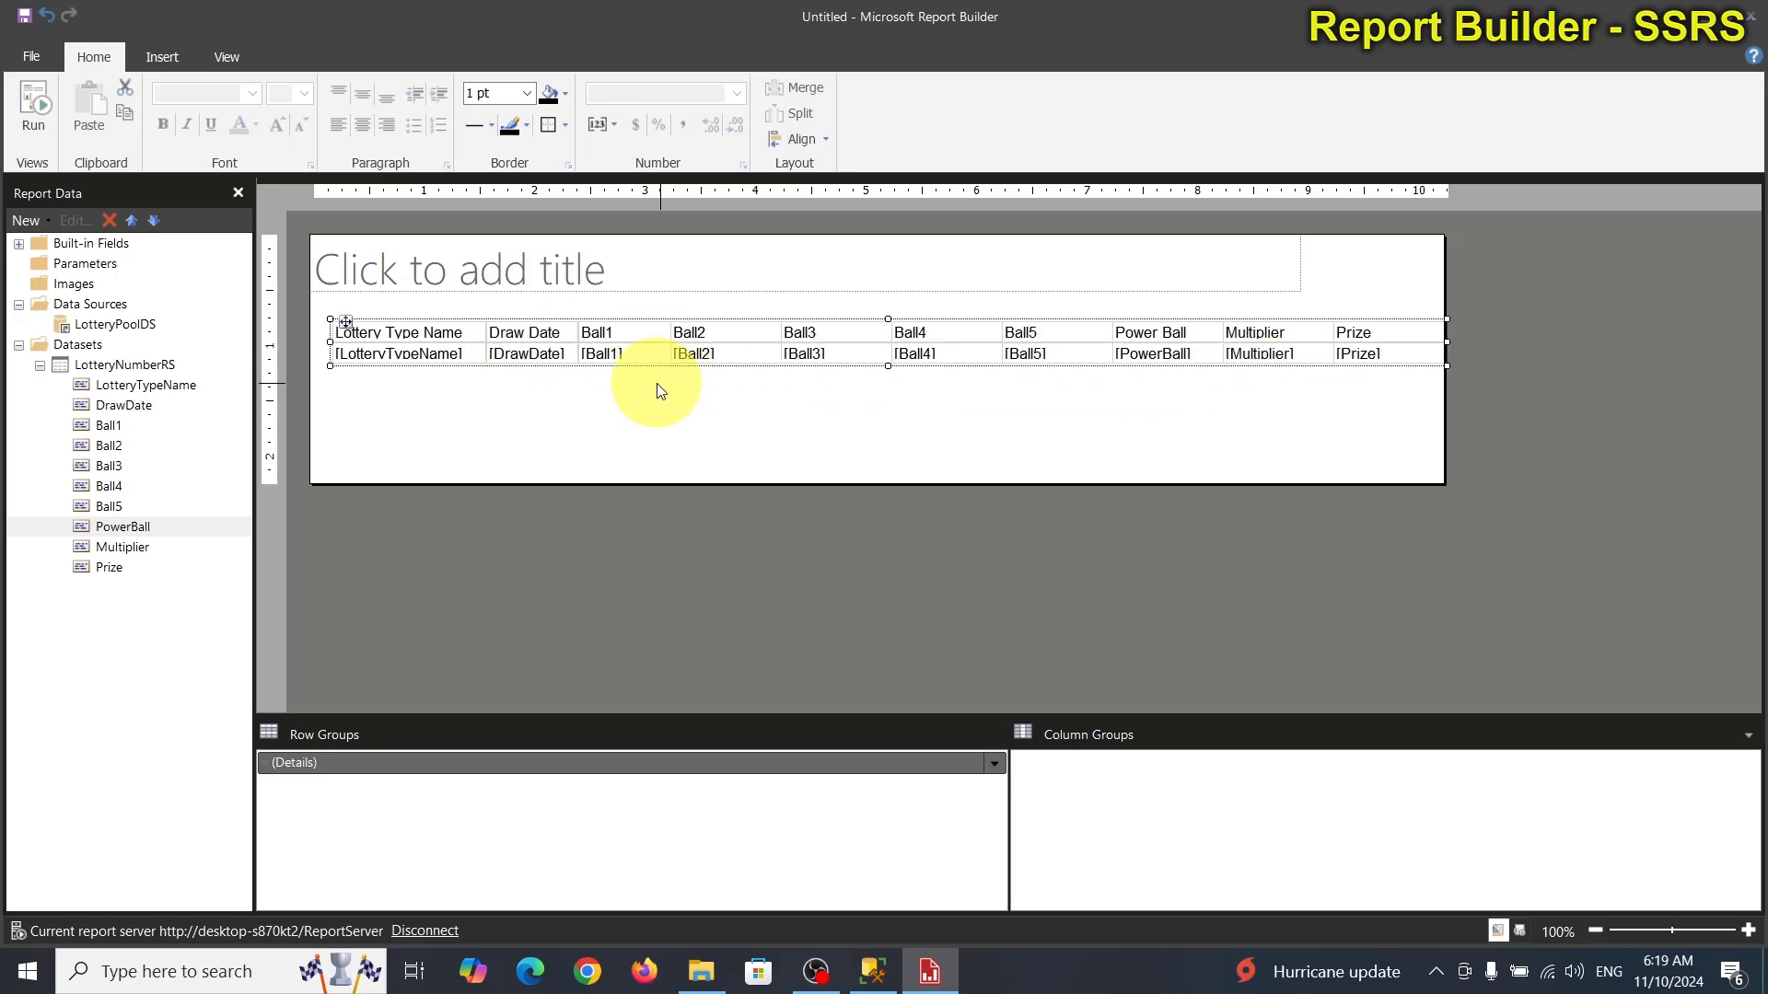
Centre-align the Draw Date through Multiplier columns.
click(543, 332)
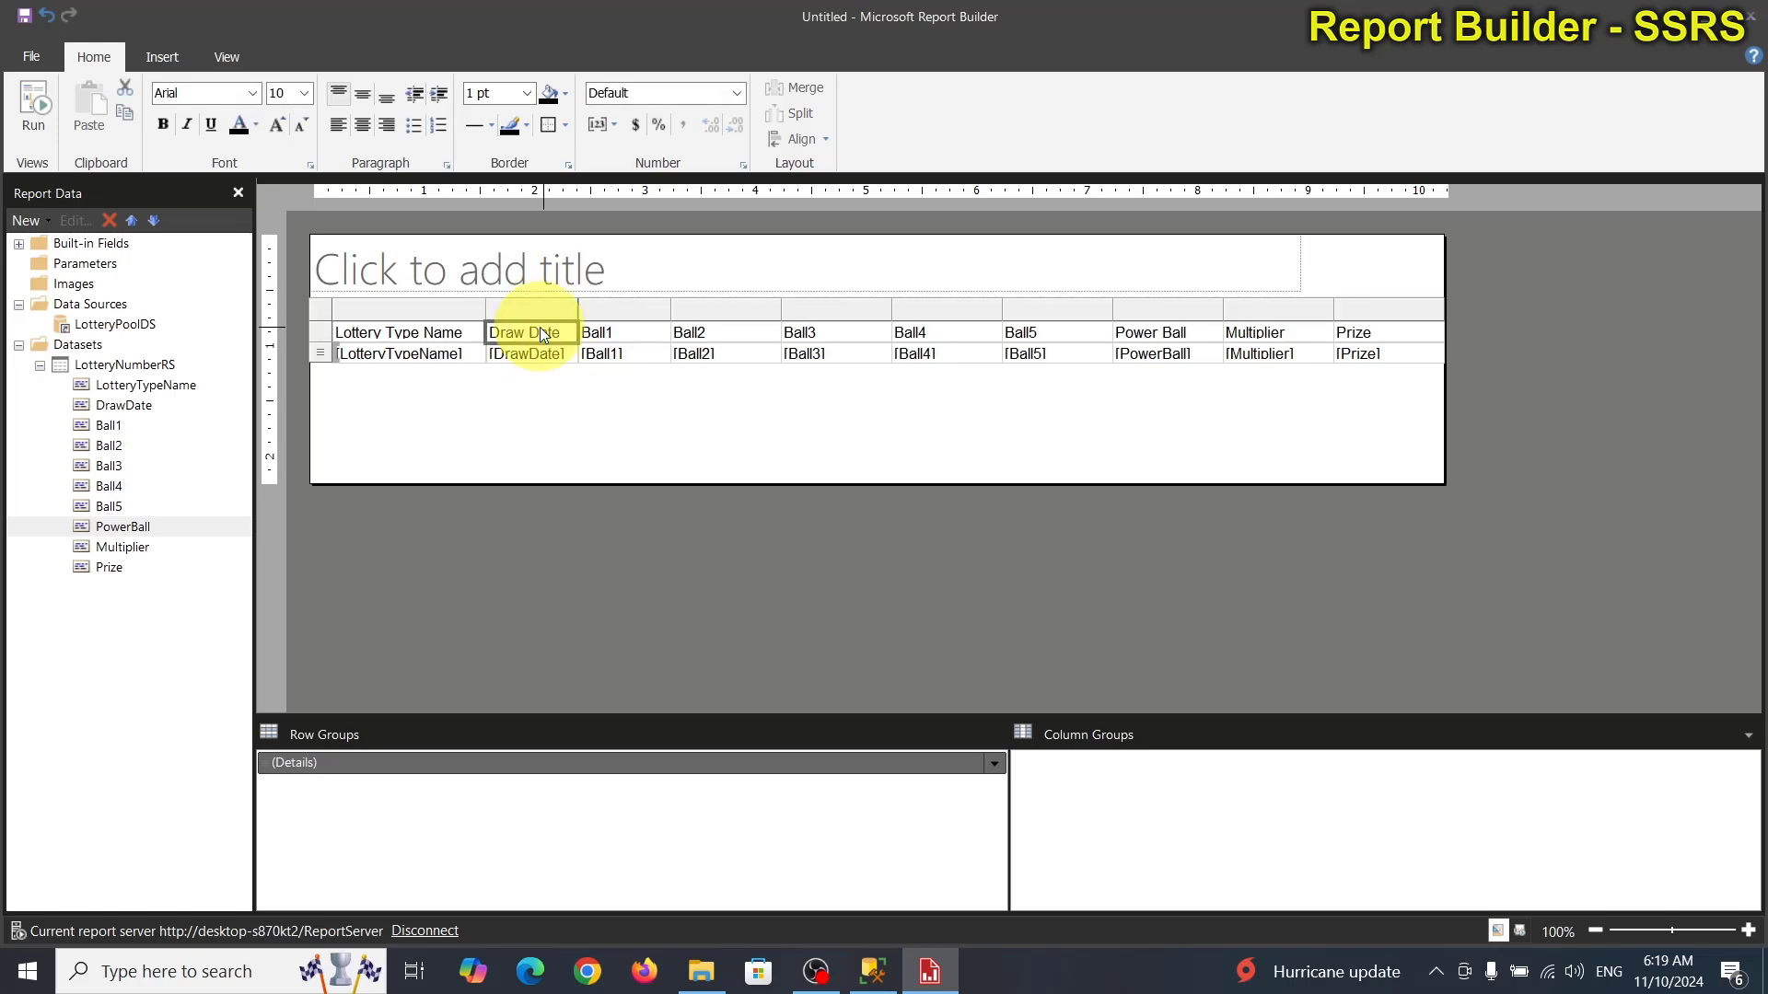
click(542, 313)
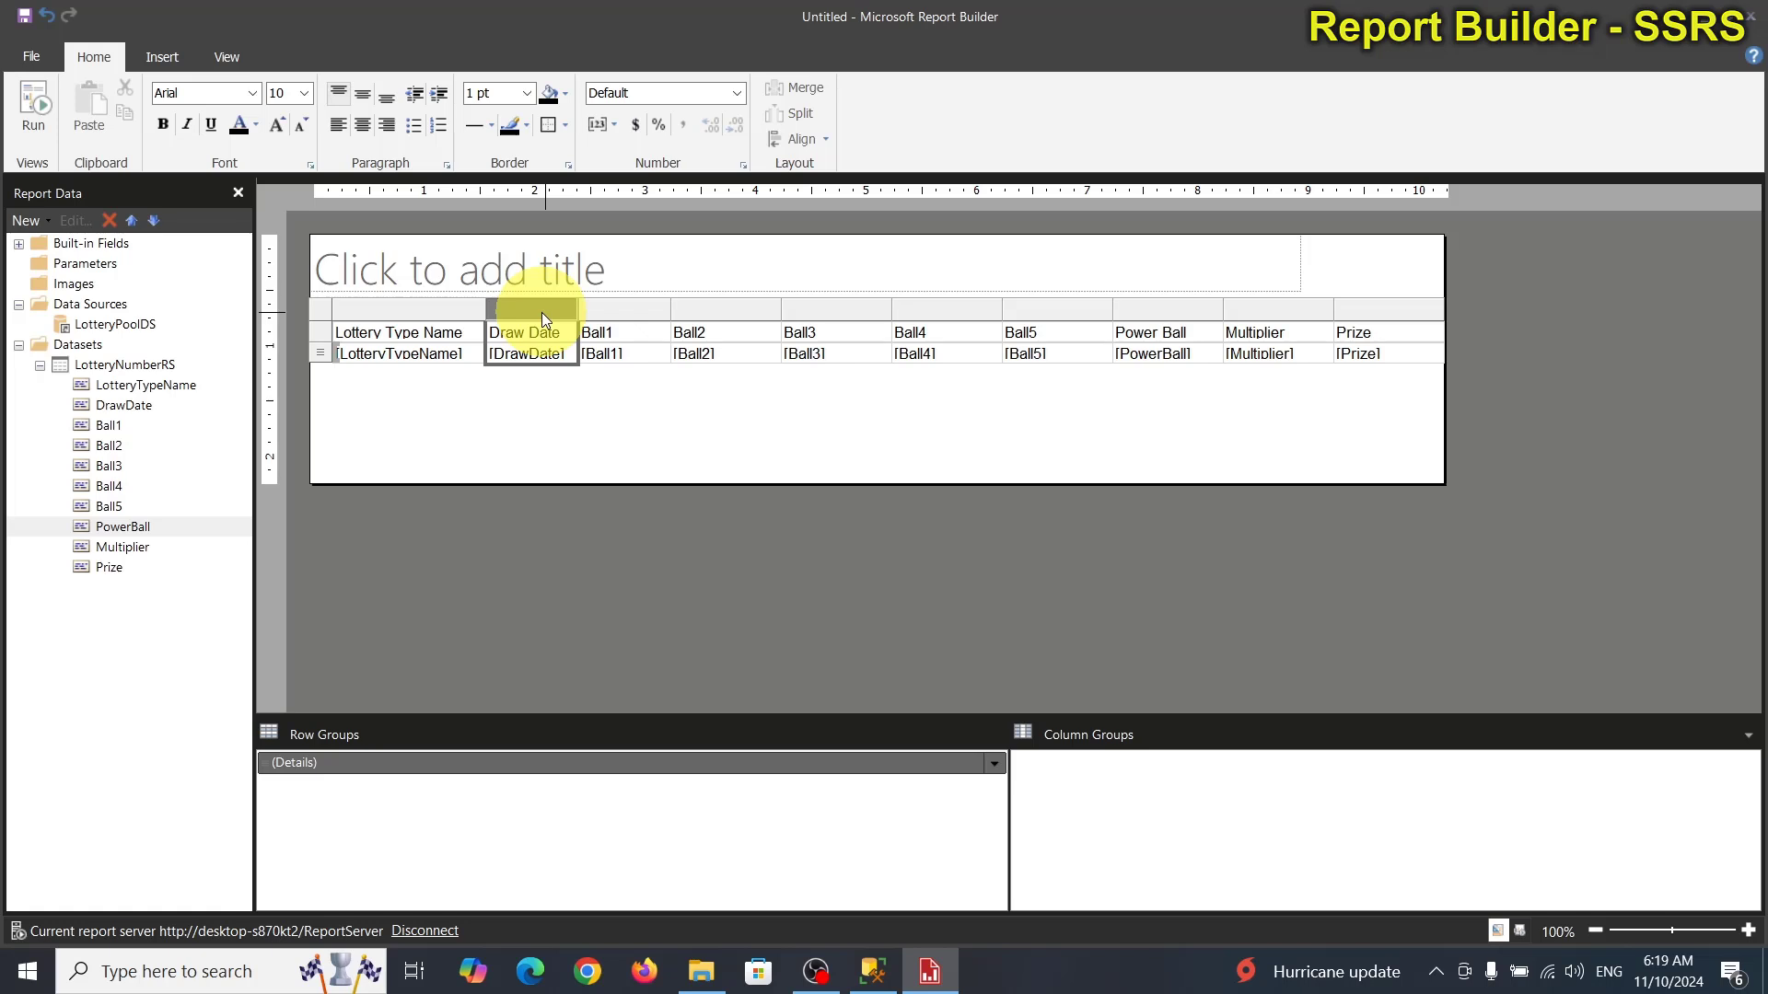
drag(541, 312, 1247, 308)
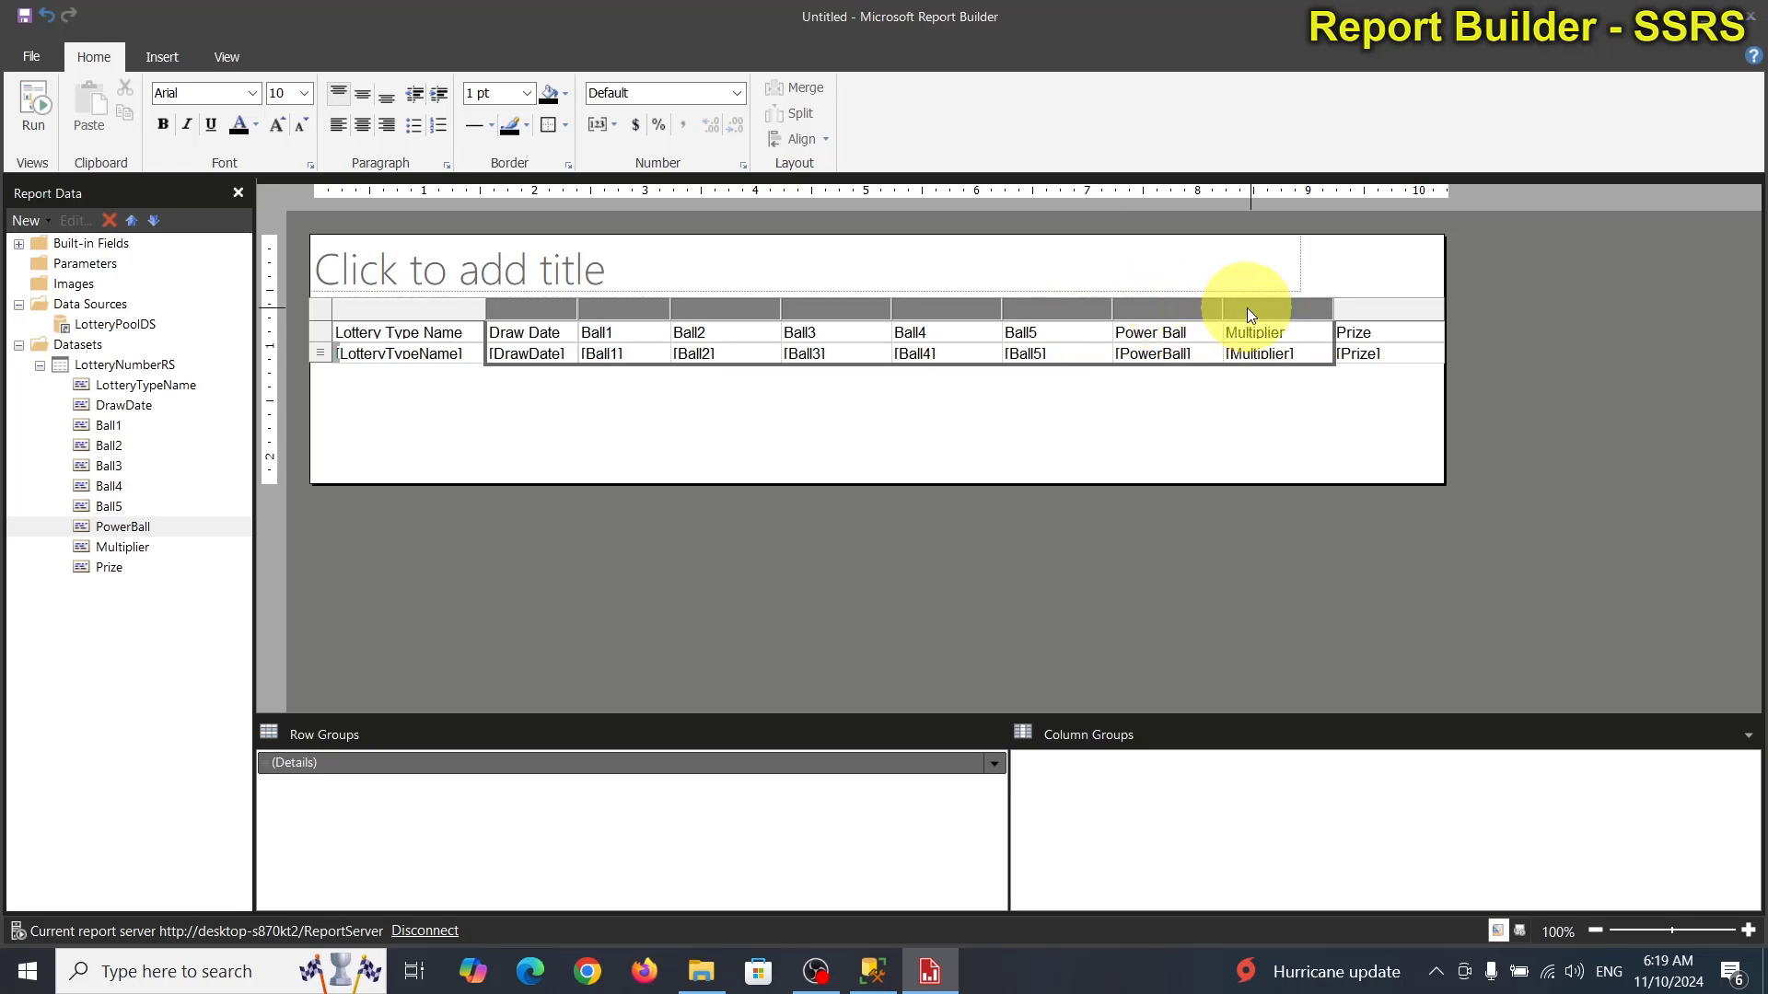
click(365, 131)
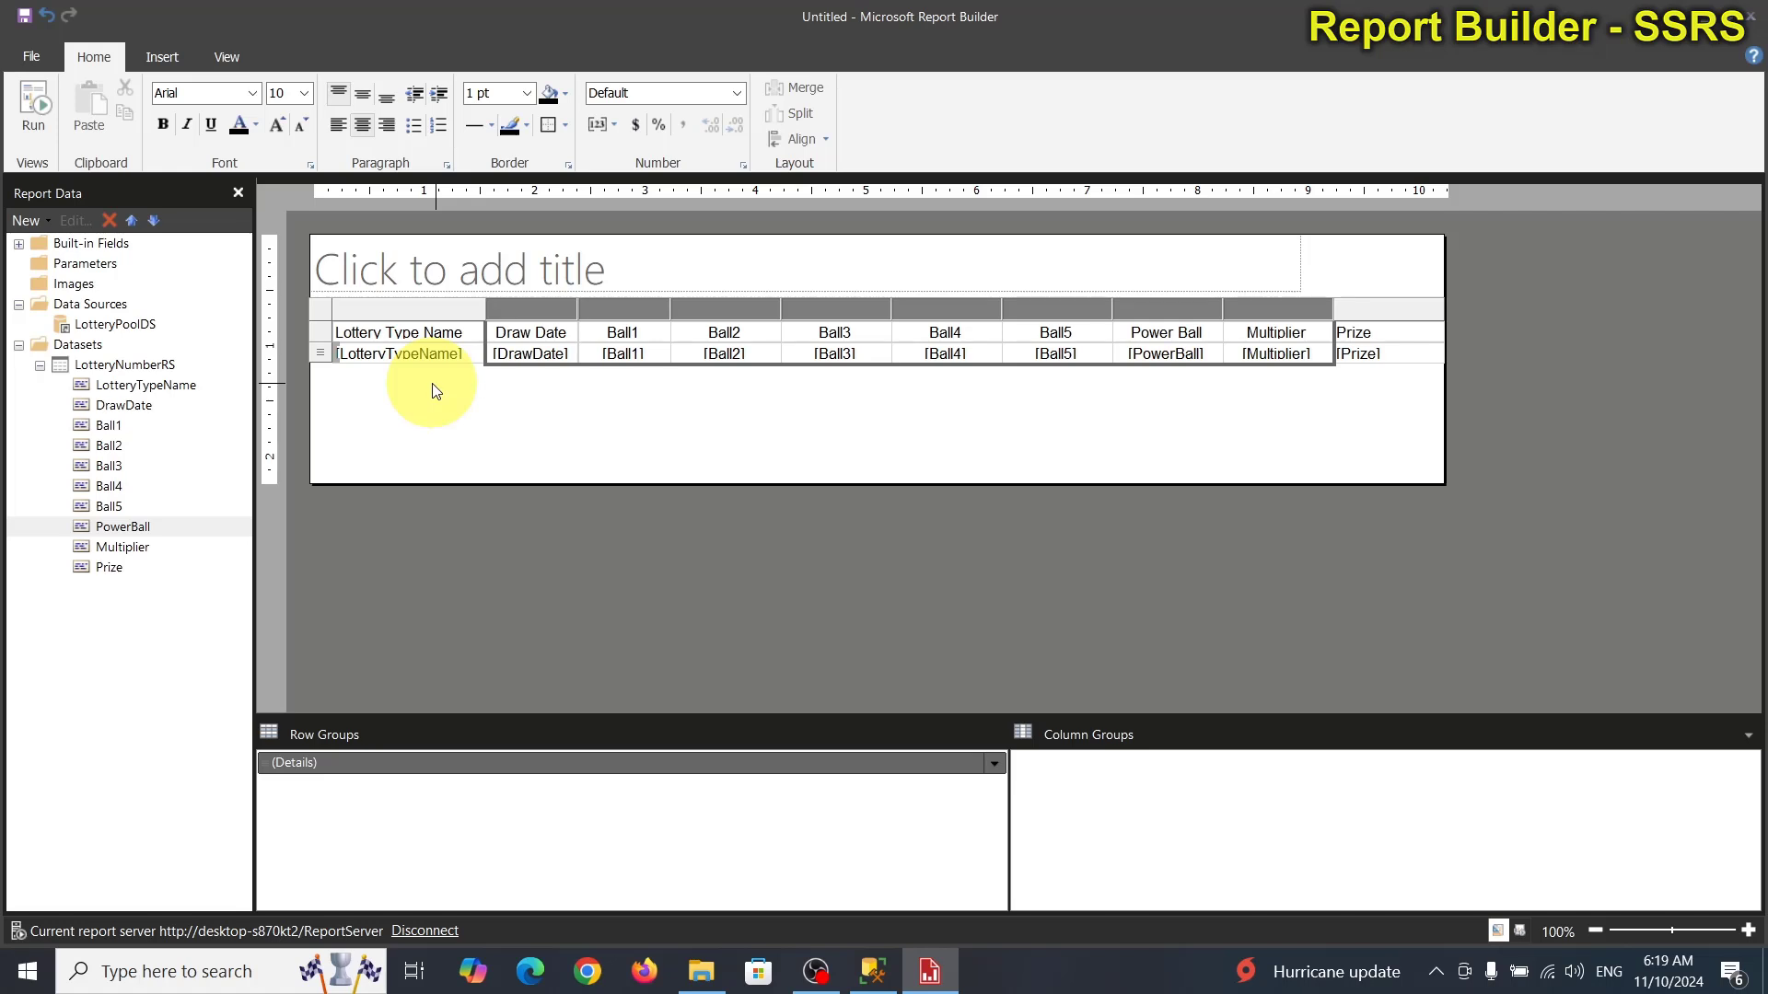
Make the table's header row text bold.
click(323, 332)
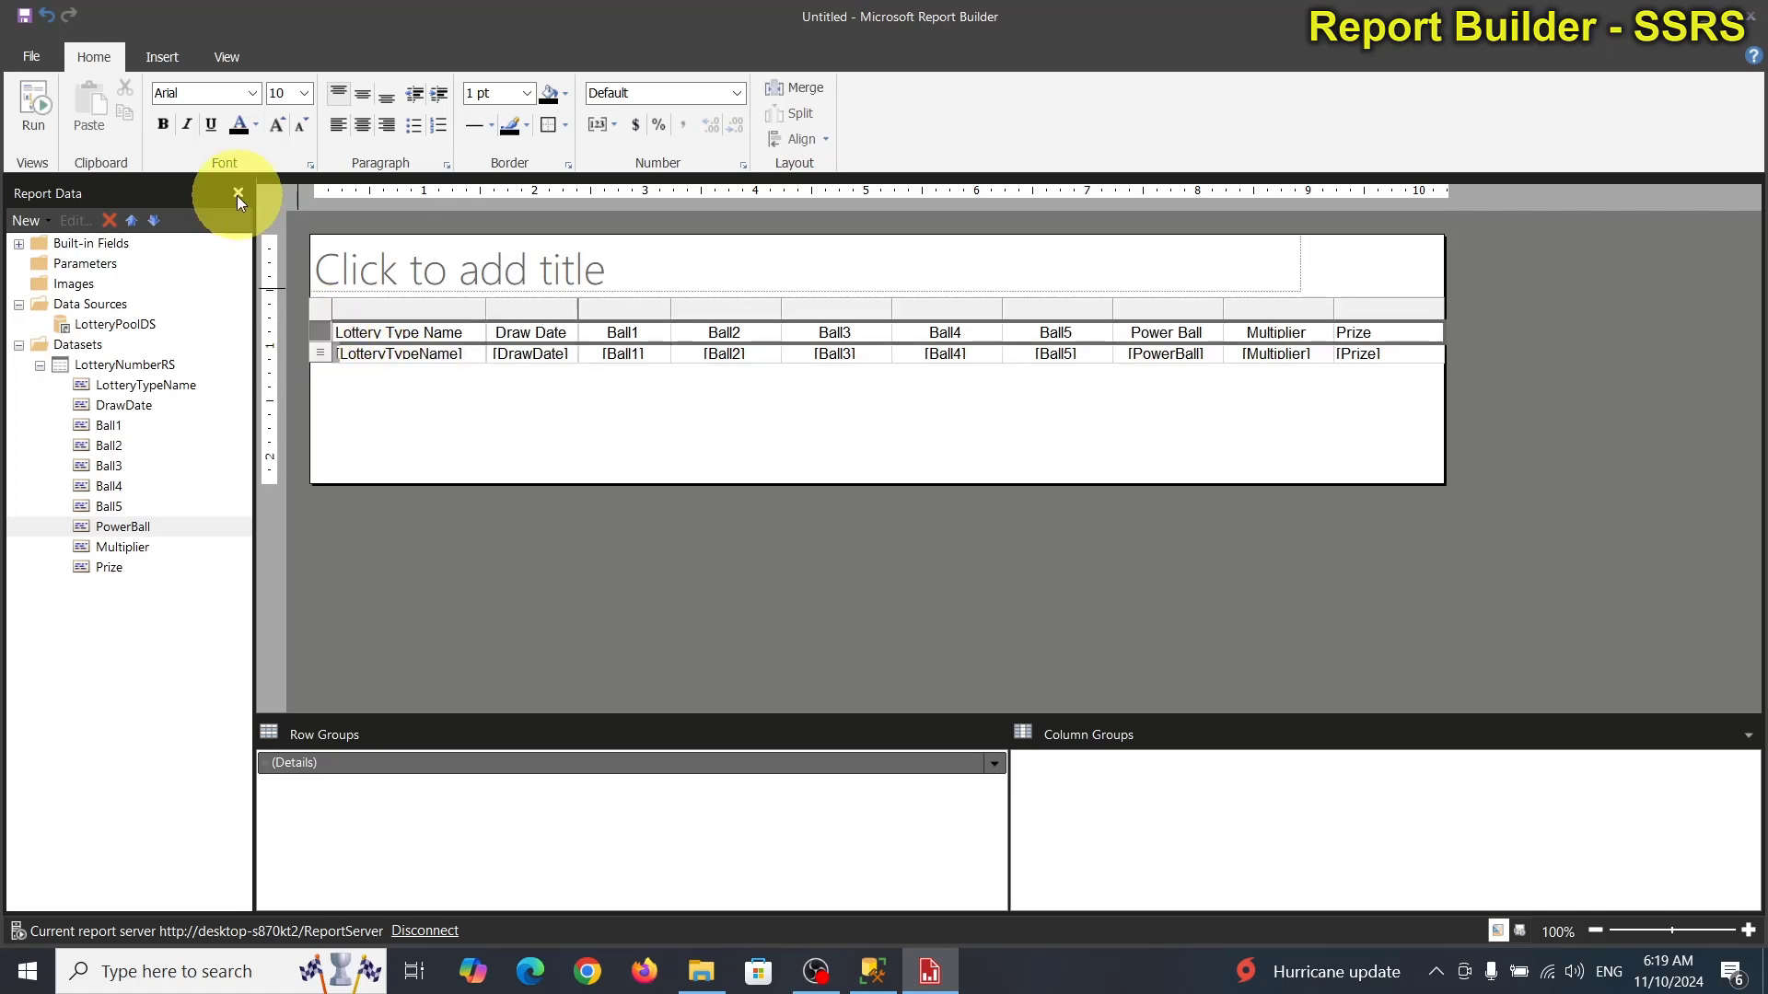
click(163, 125)
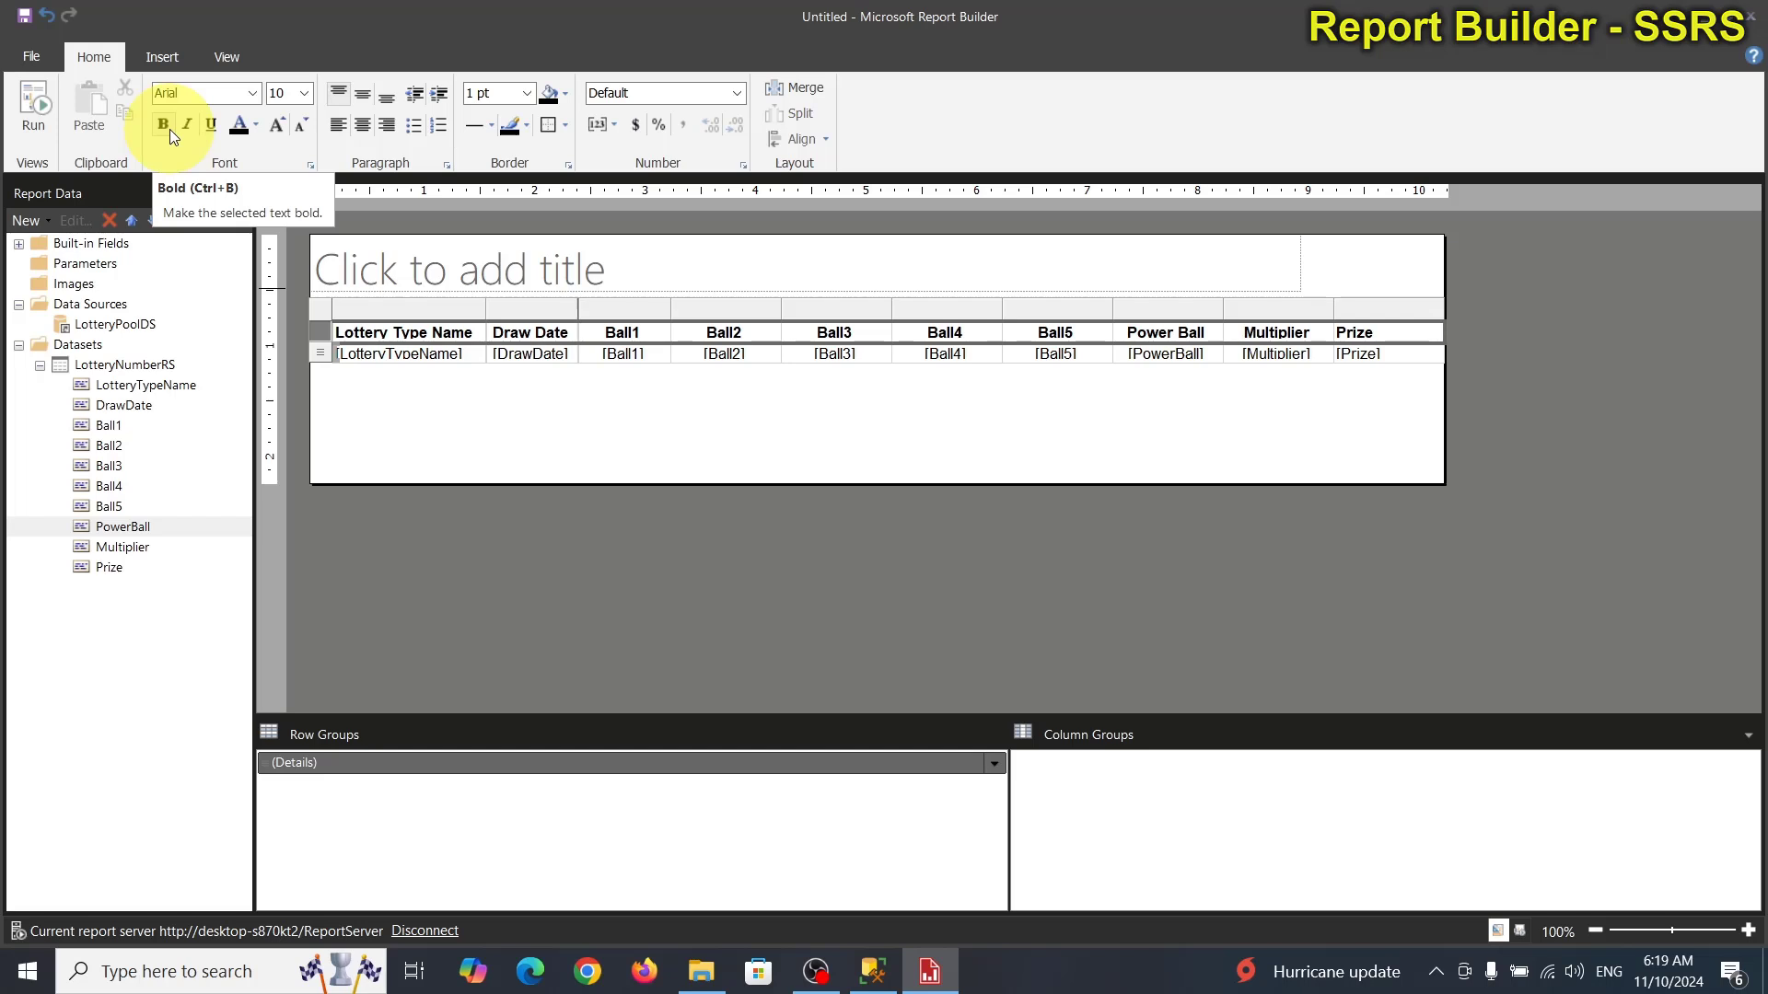
click(537, 264)
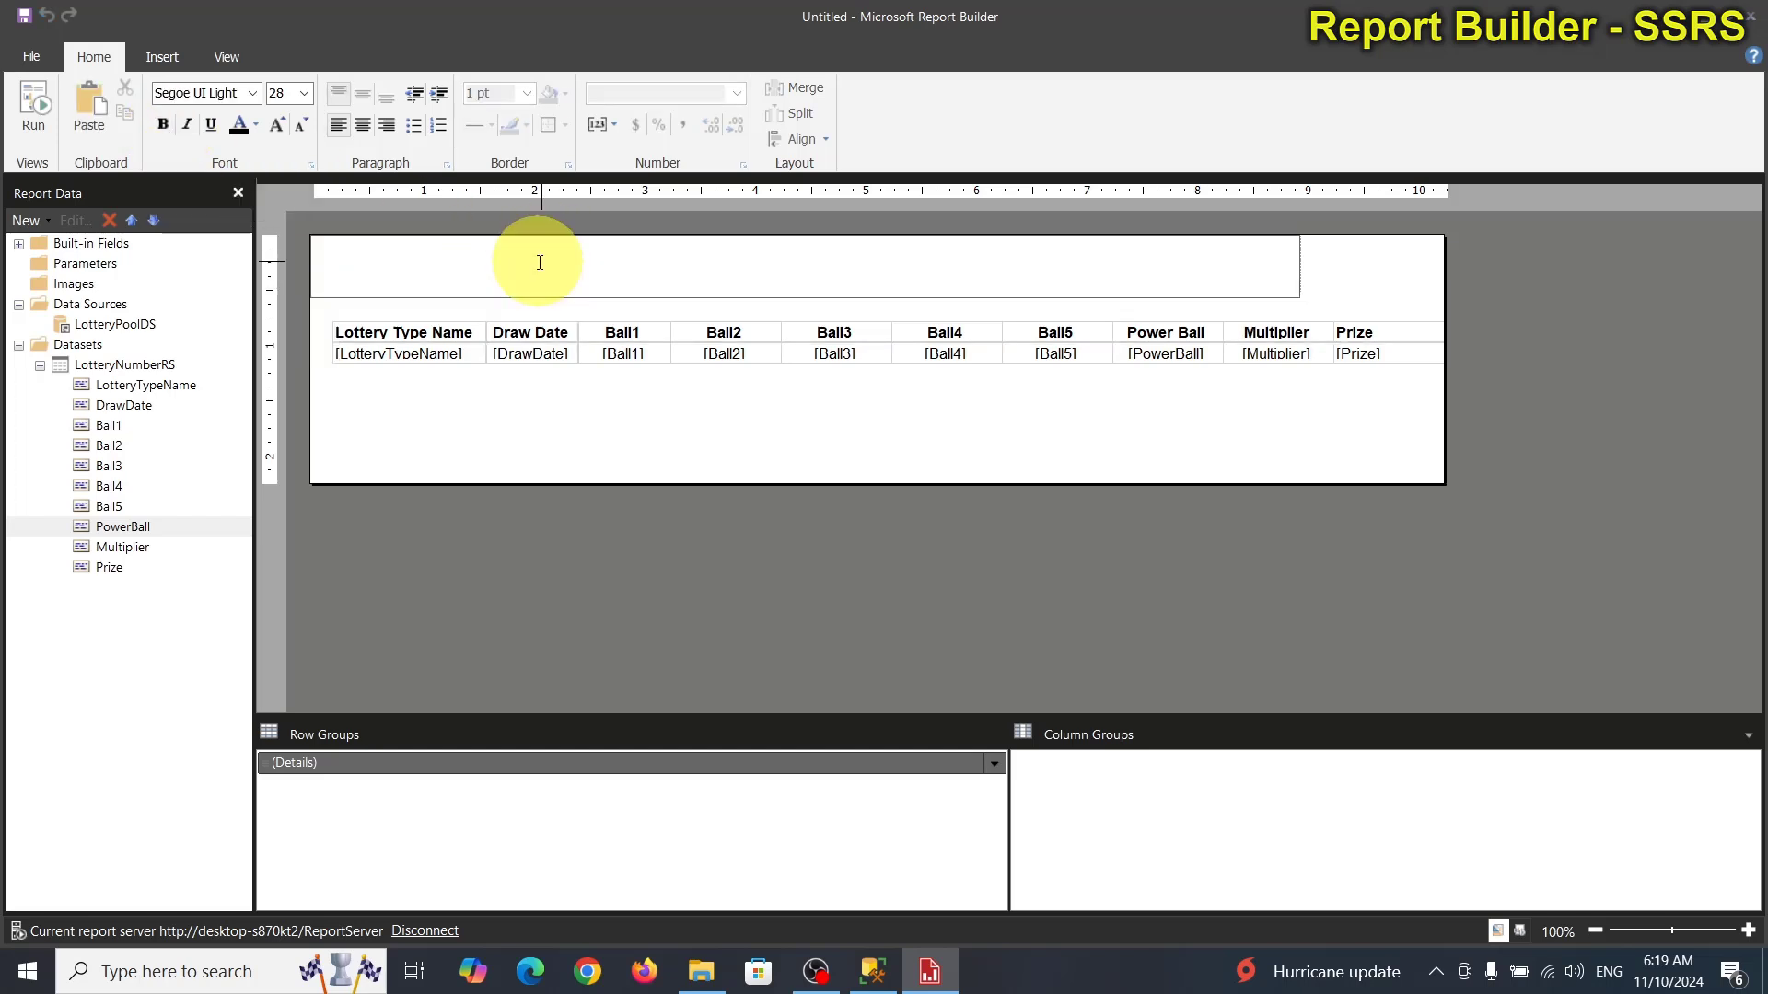
Enter the title 'North Carolina Lottery Number' in the title textbox.
text(North Caro)
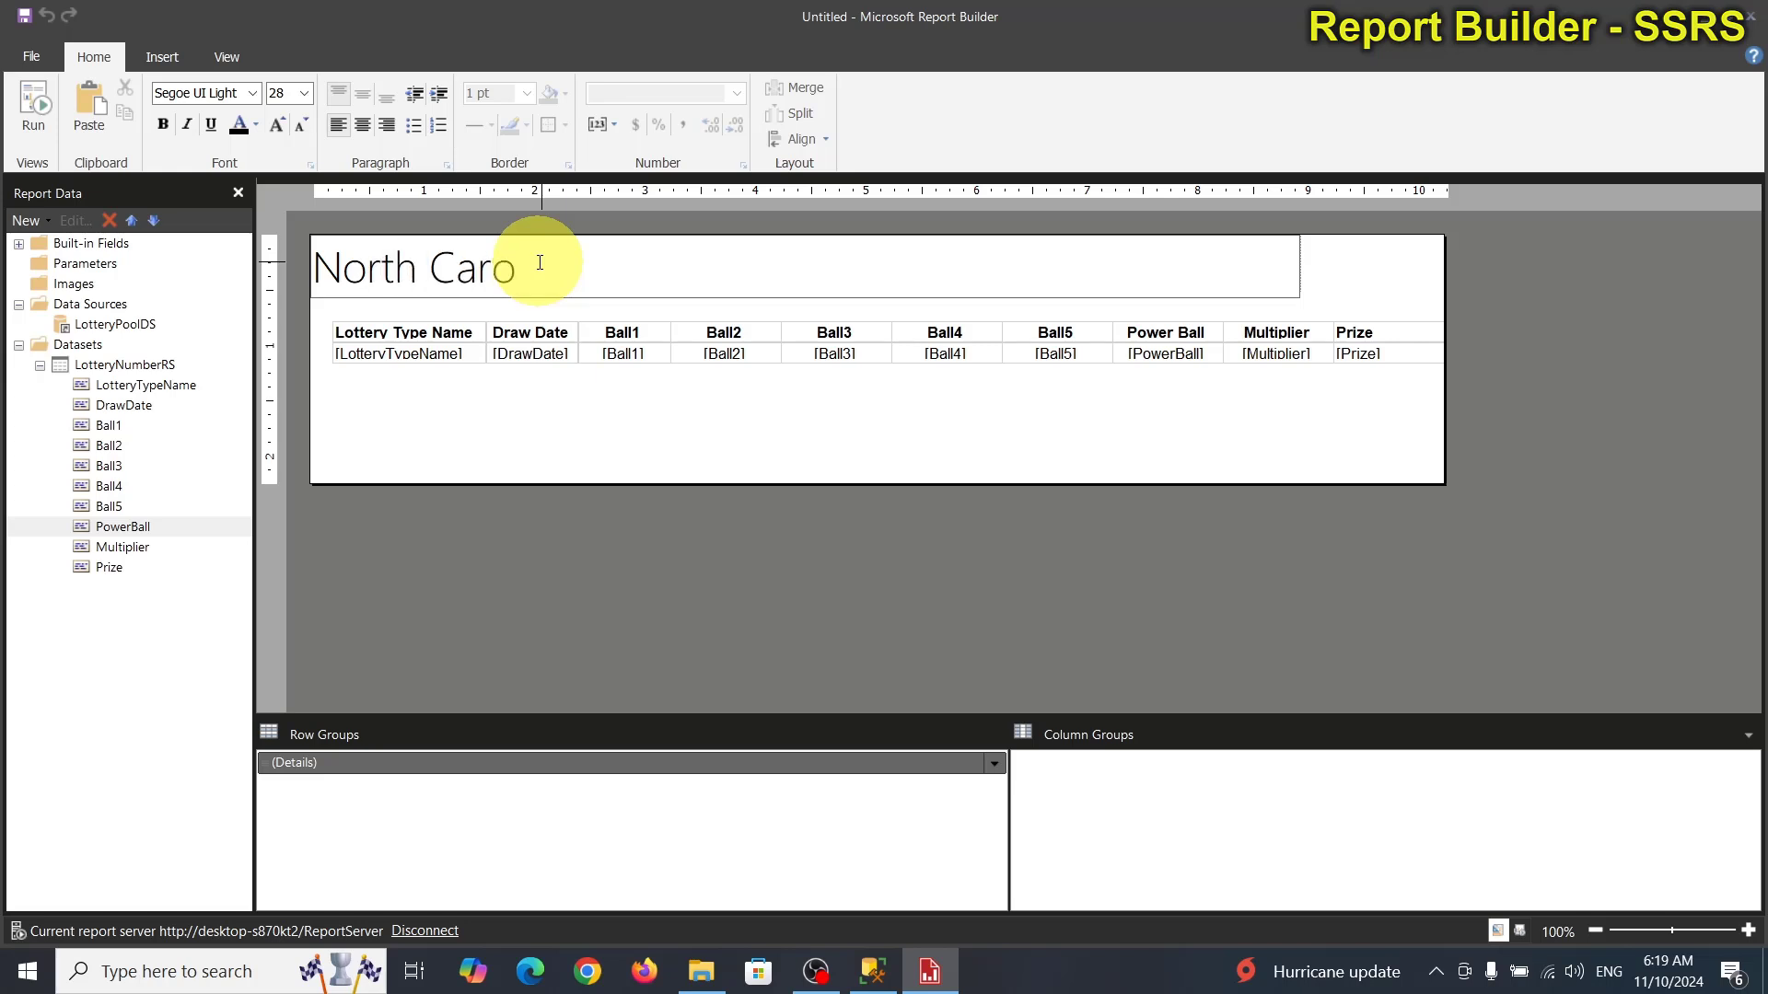
text(lina Lotter)
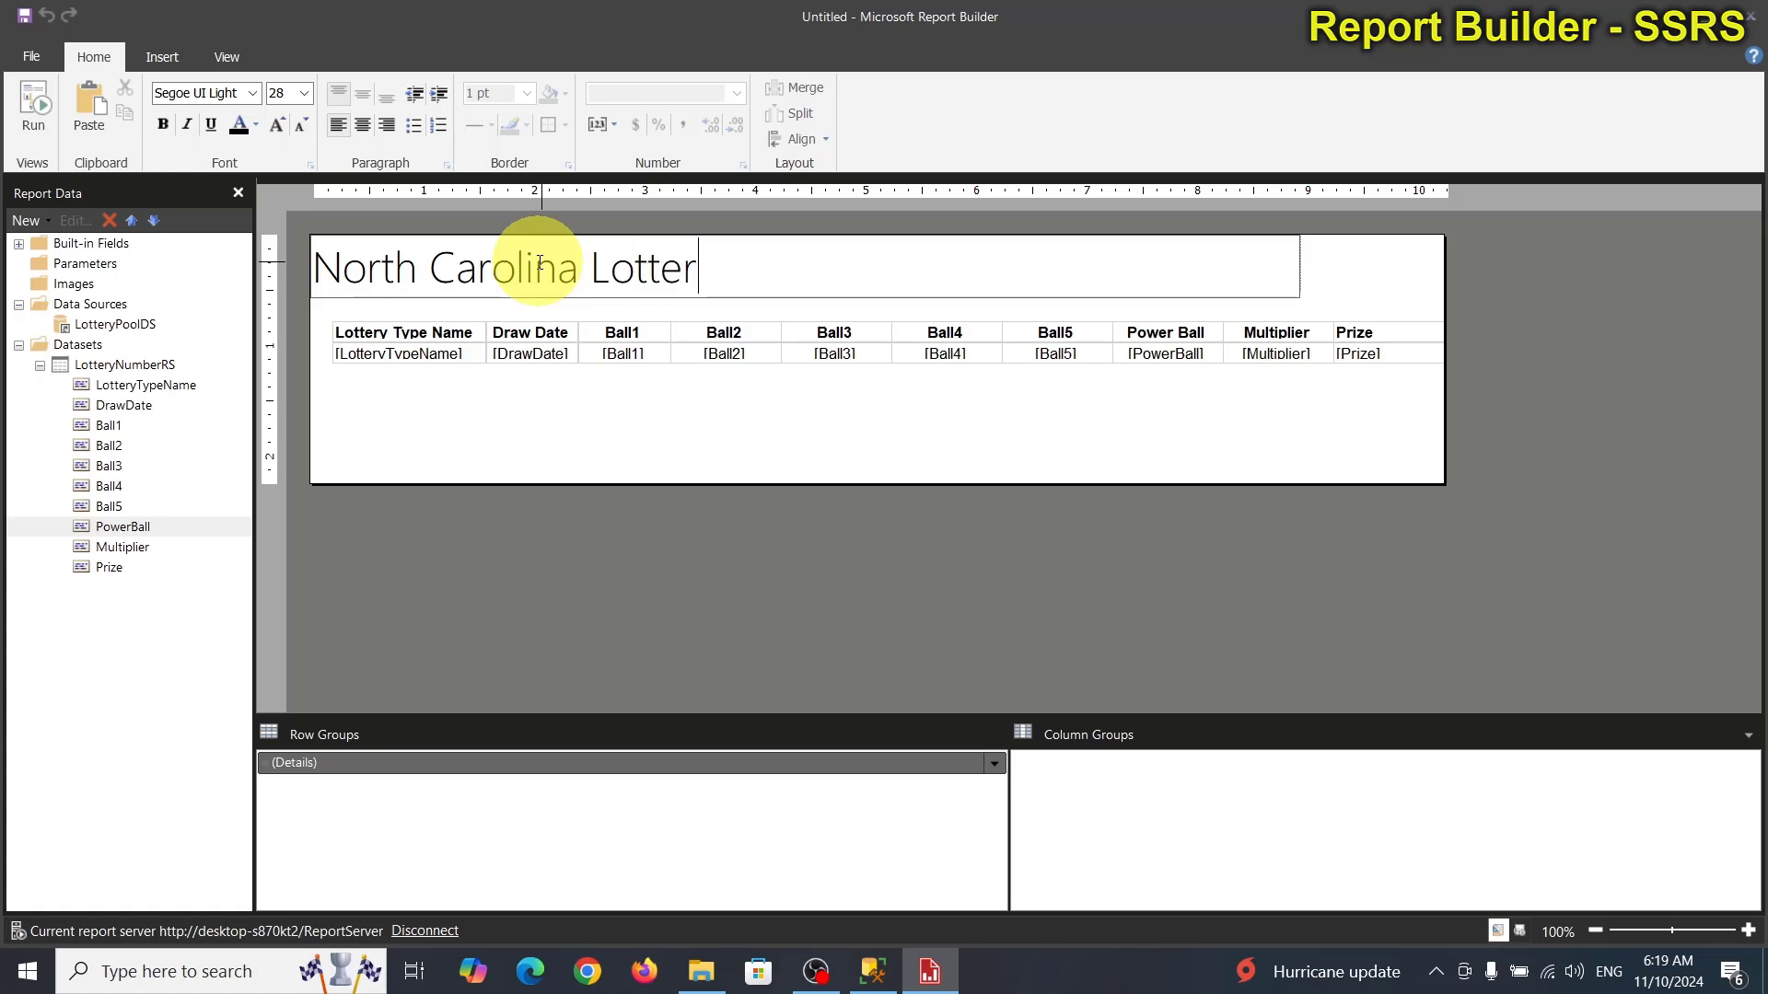
text(y Nu)
key(BackSpace)
text(Numb)
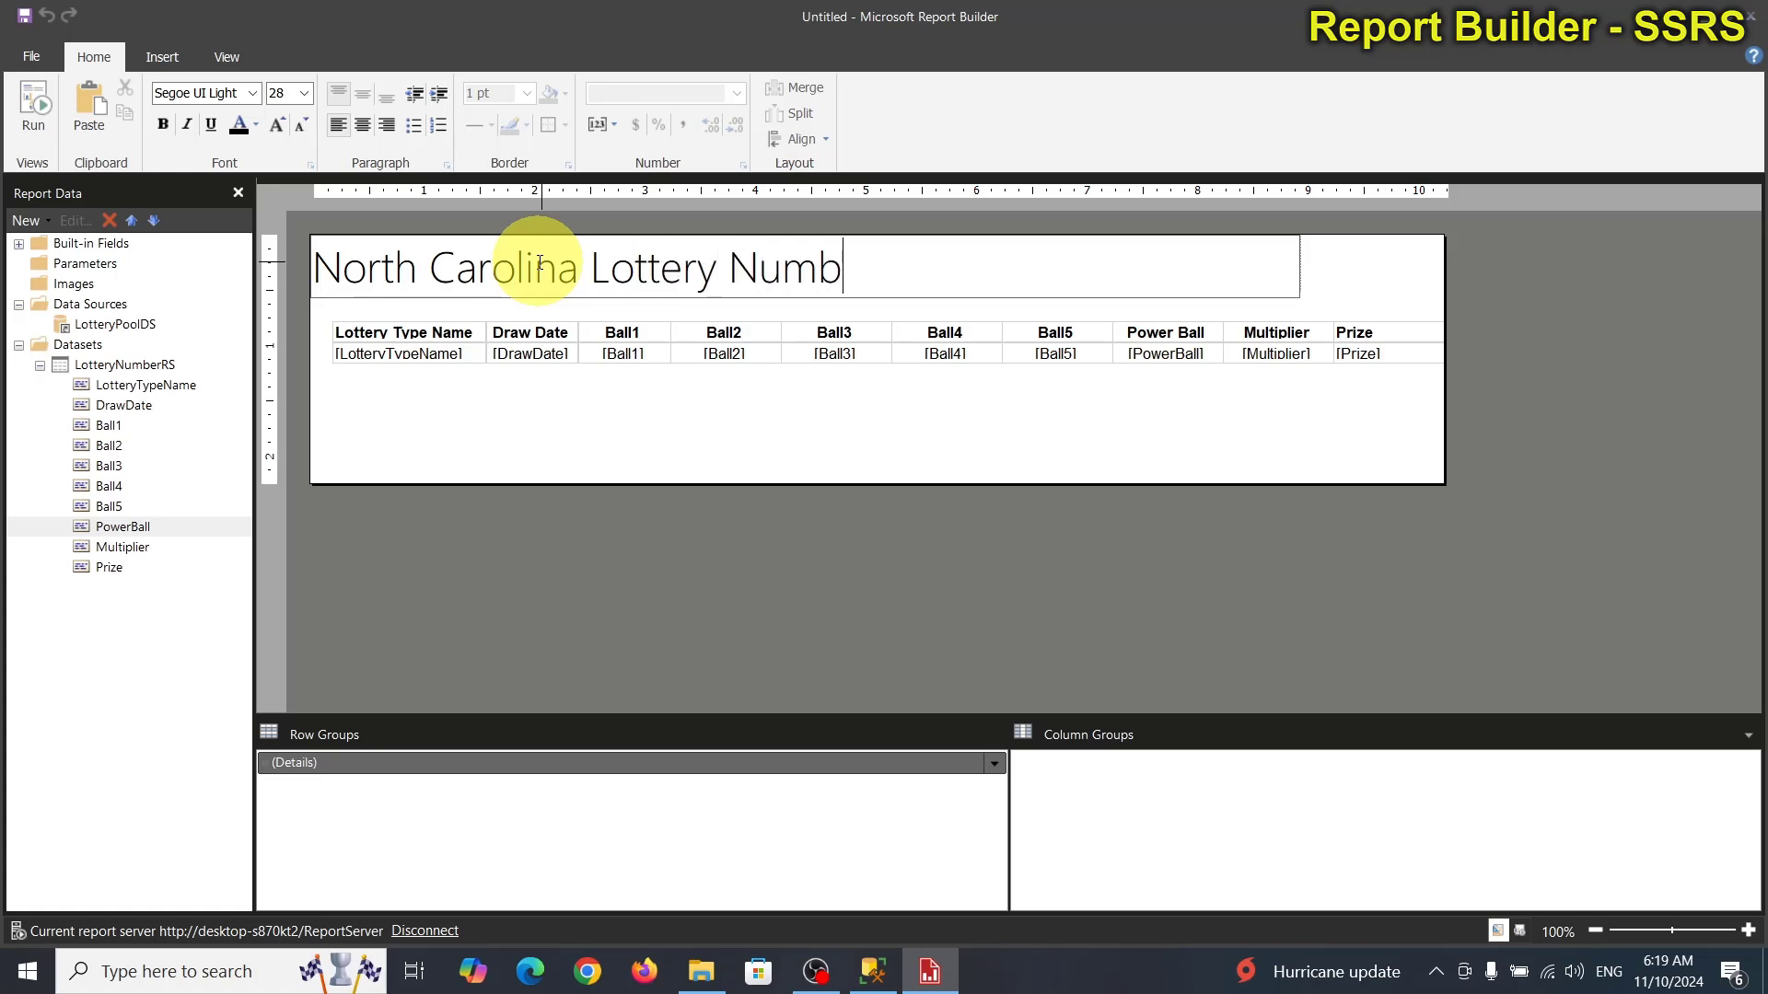
text(er)
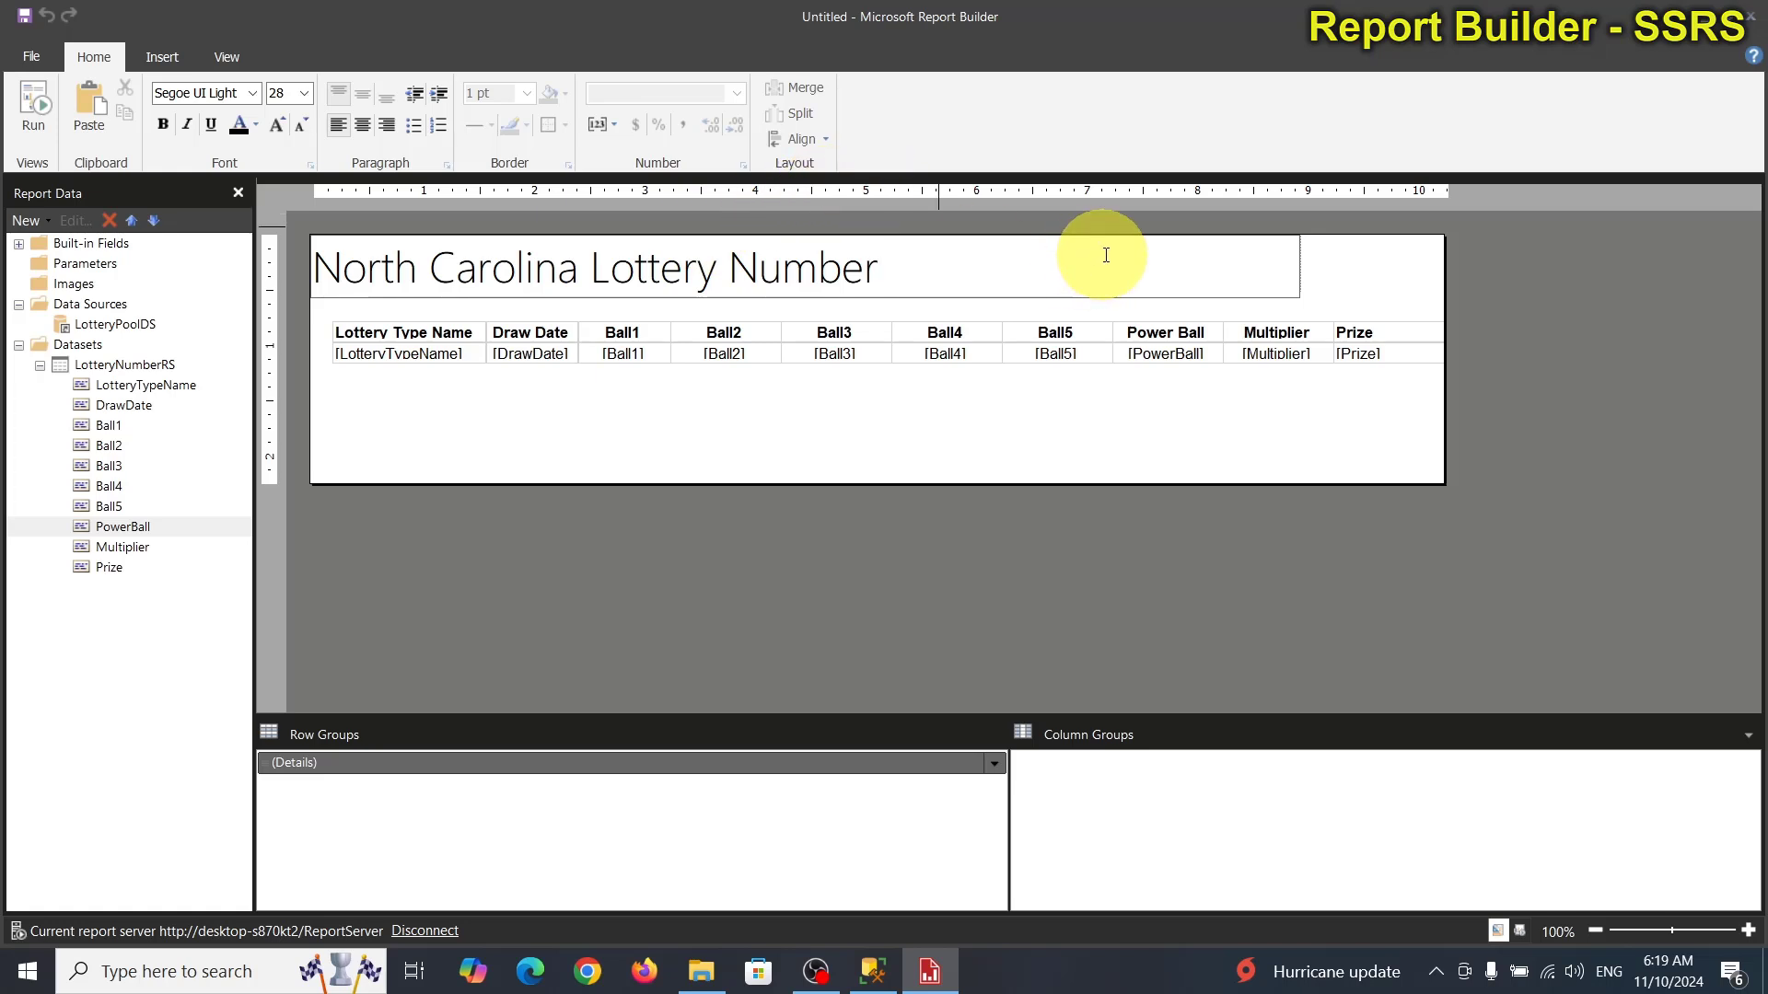
click(1240, 433)
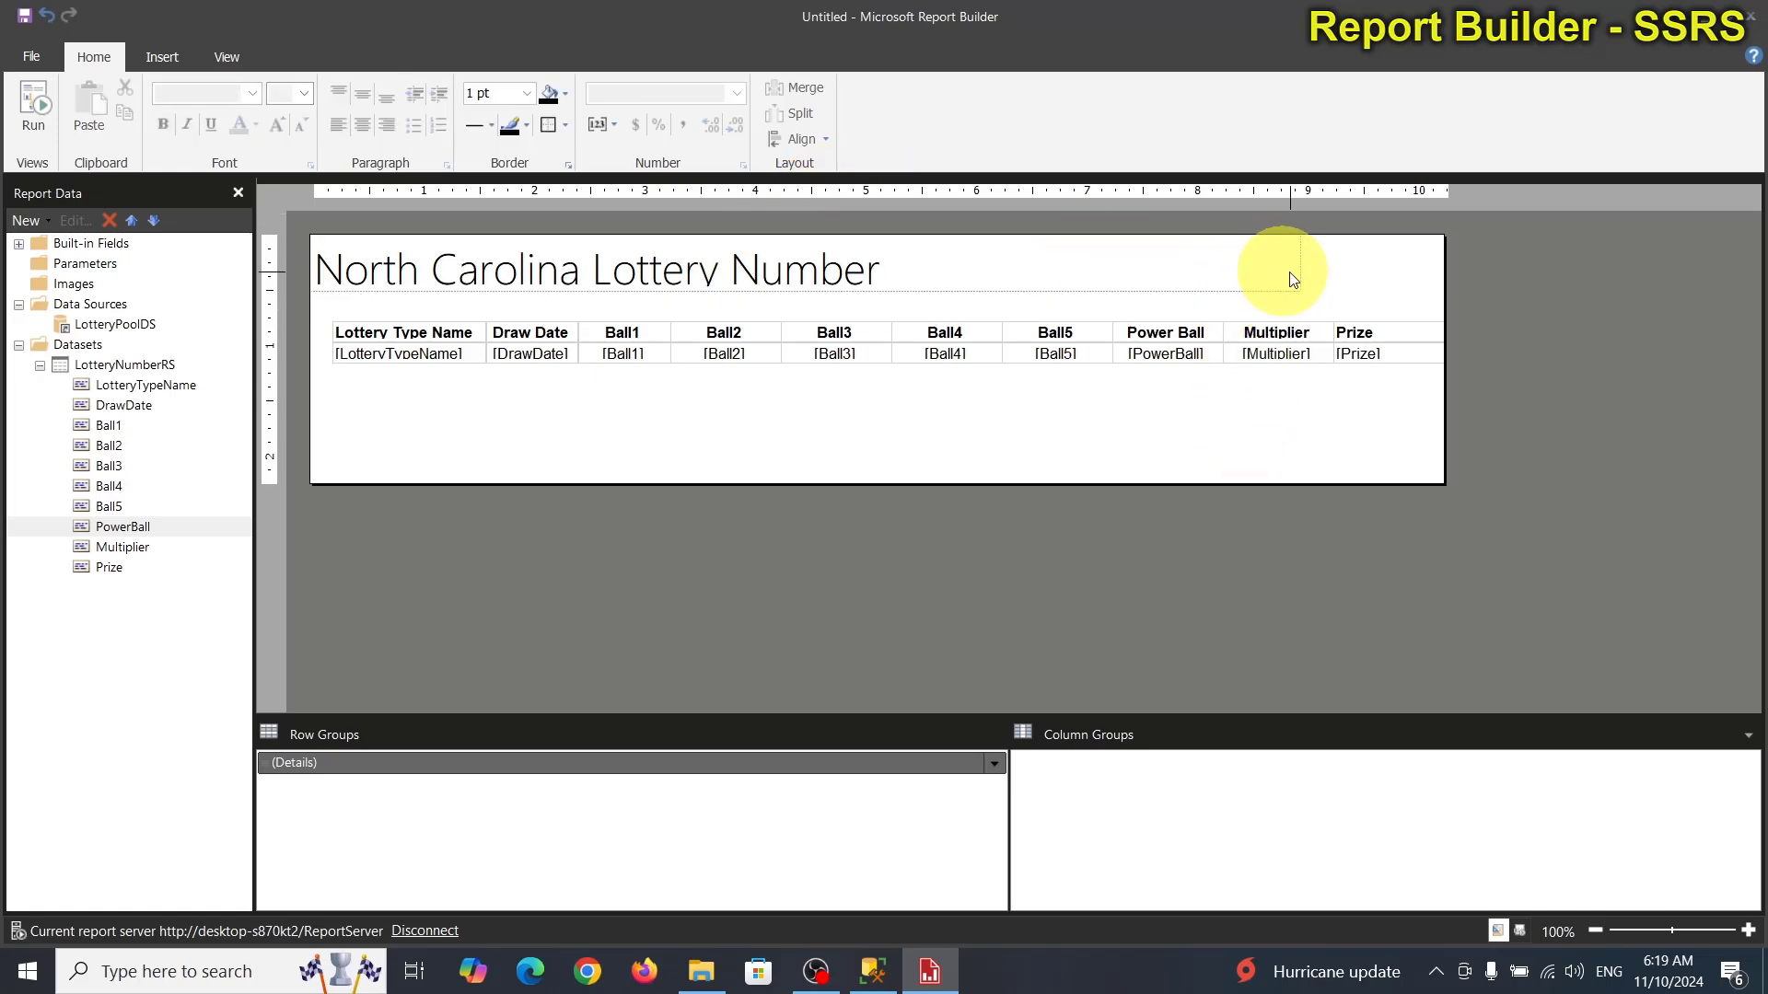
Stretch the title to the report's right edge and shorten the body to just below the table.
click(1292, 272)
drag(1301, 262, 1445, 263)
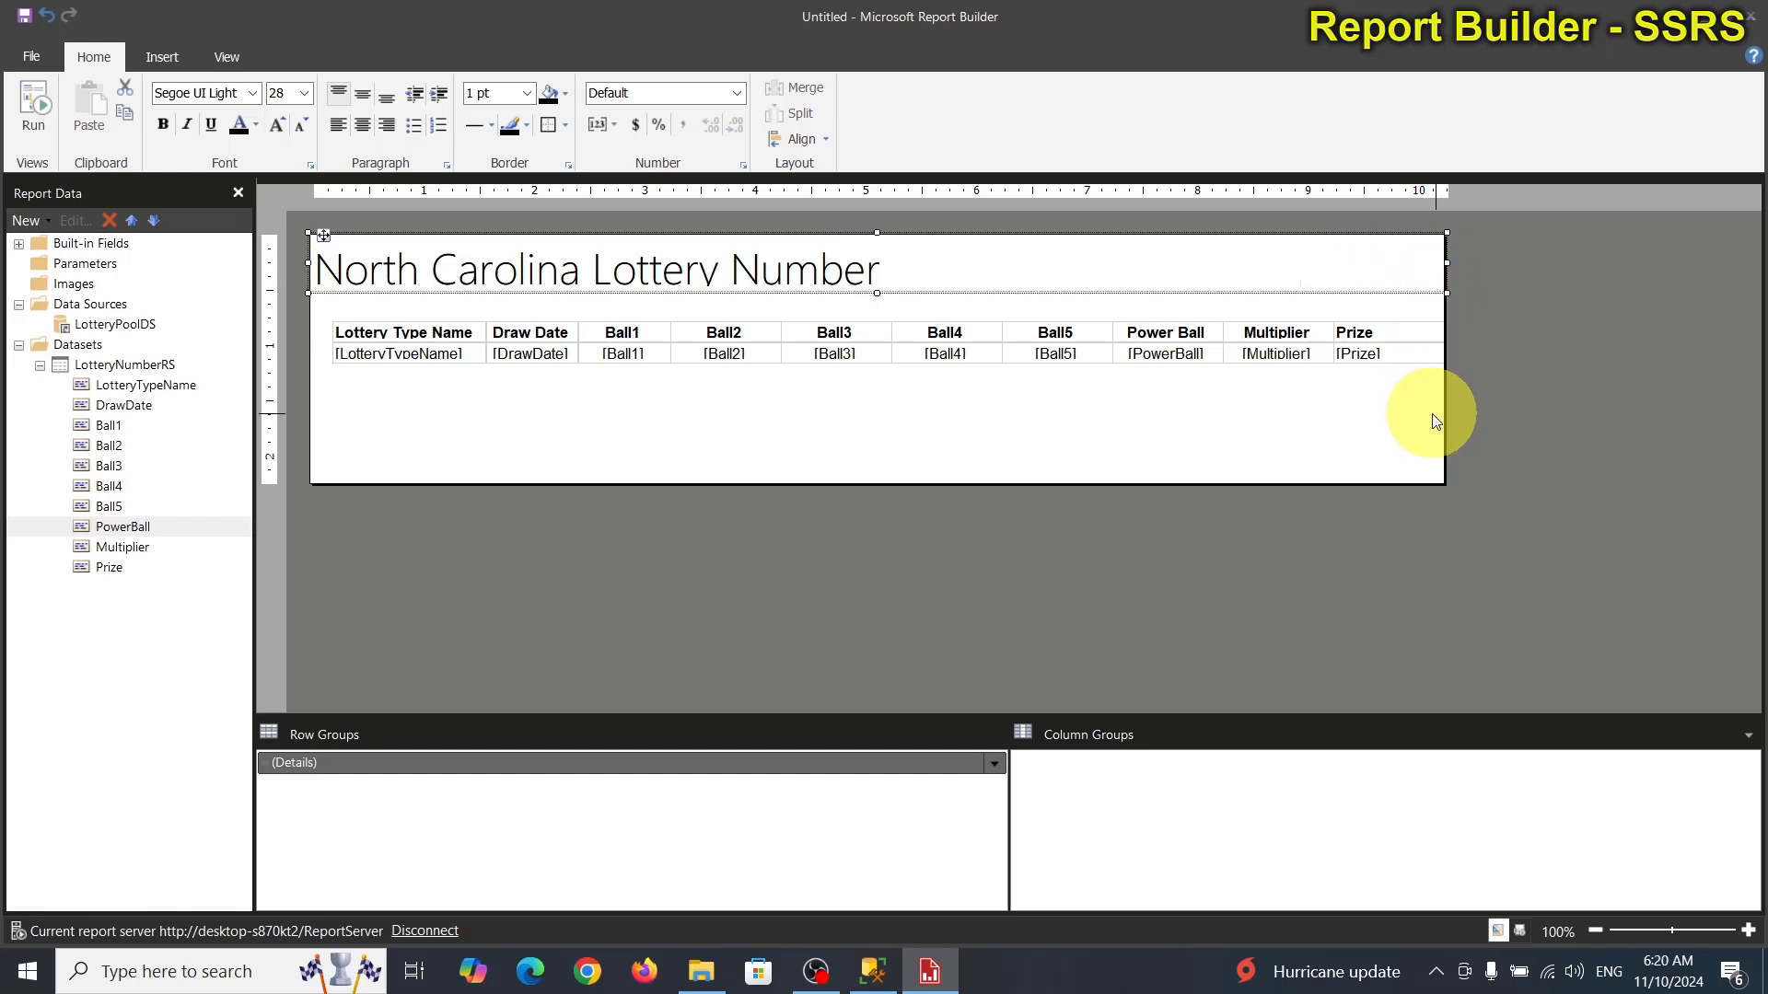
drag(966, 486, 958, 384)
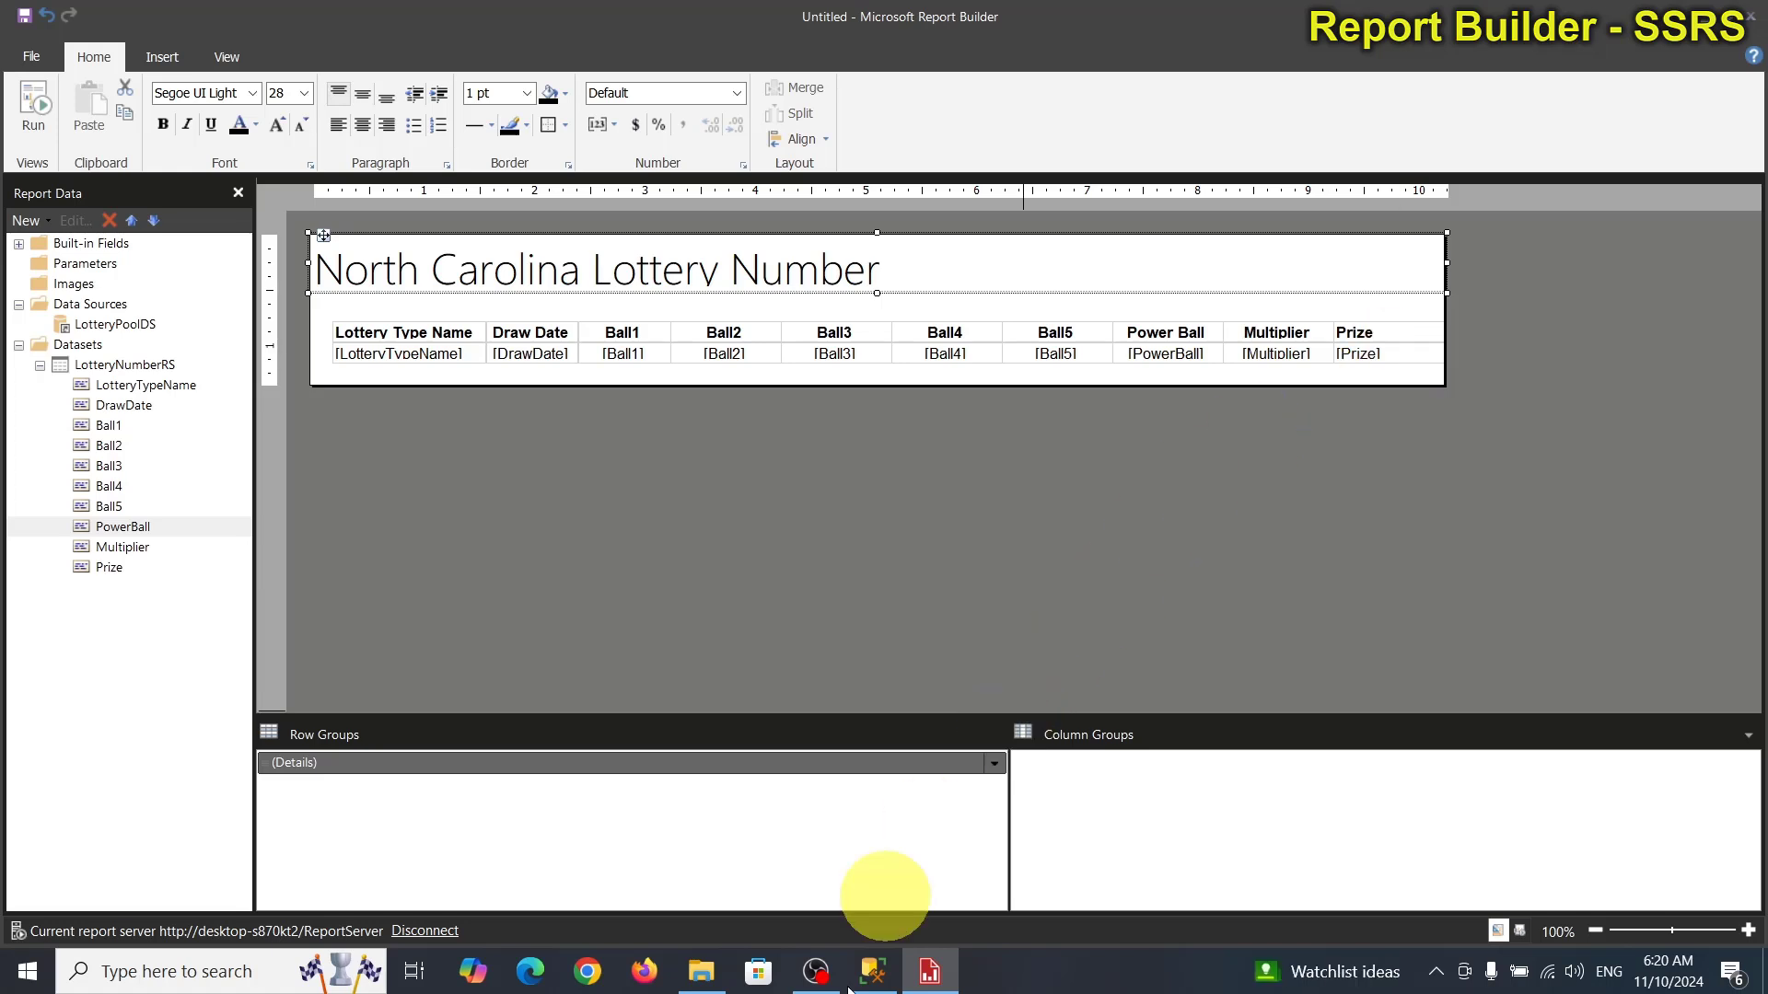
click(879, 982)
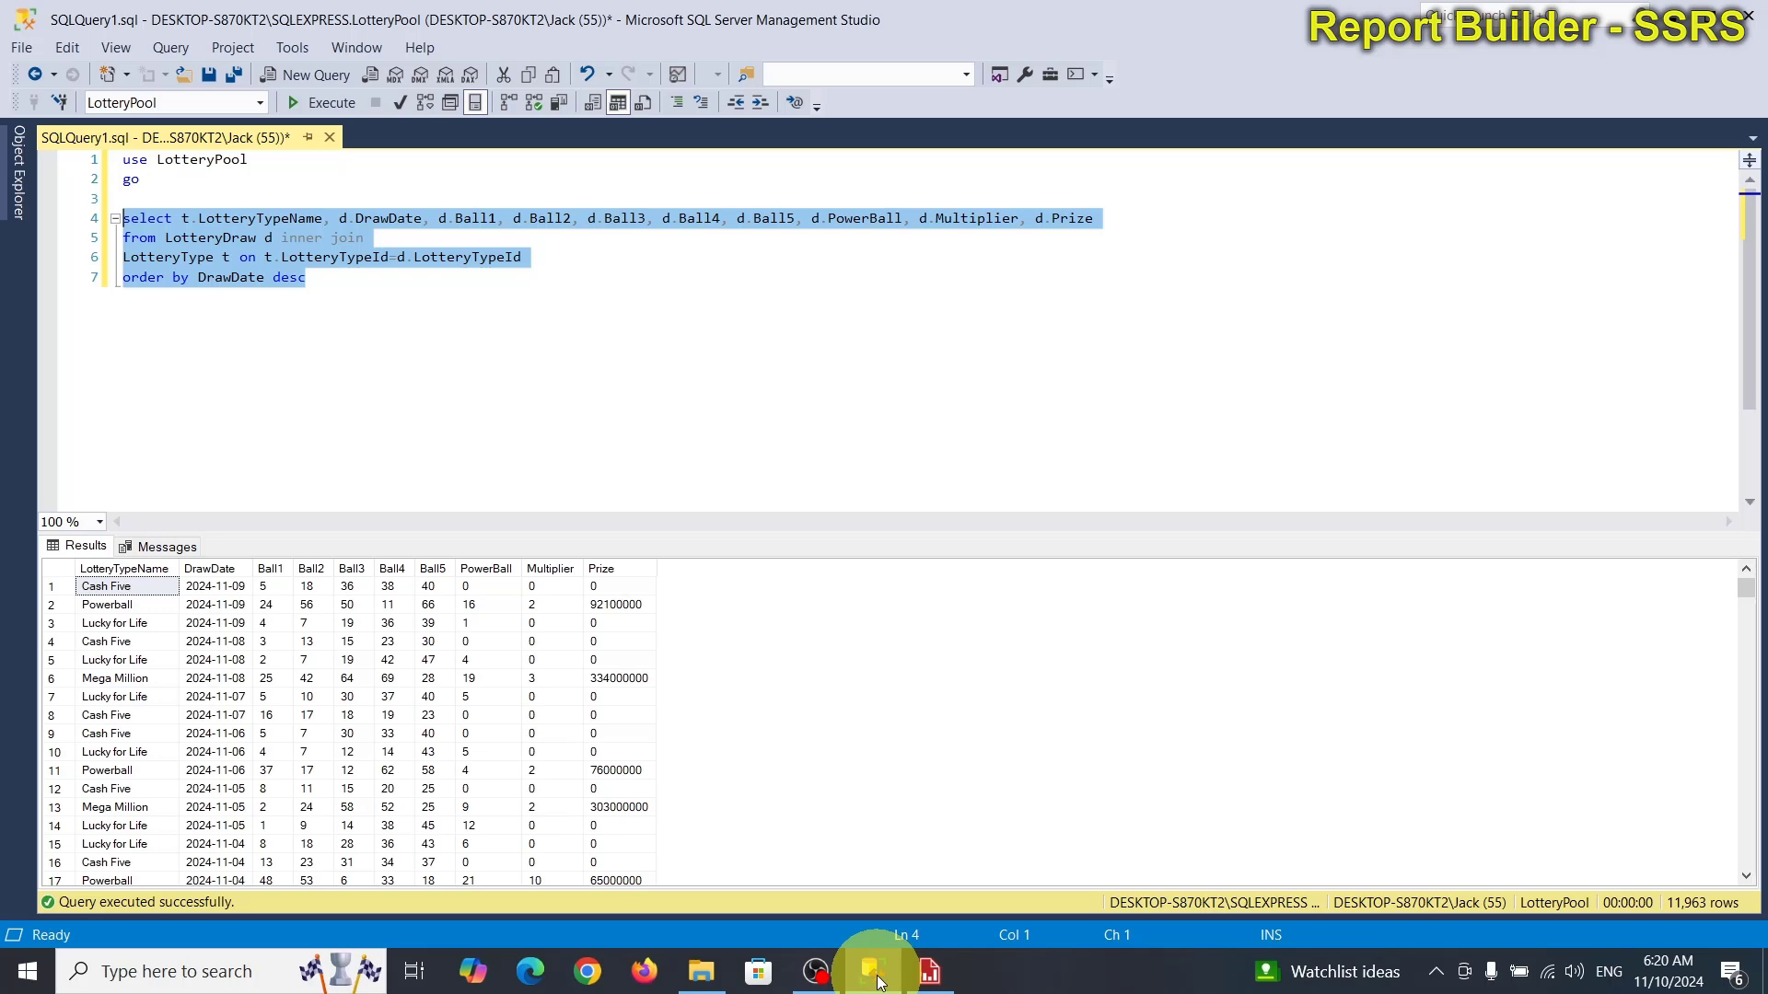
click(880, 982)
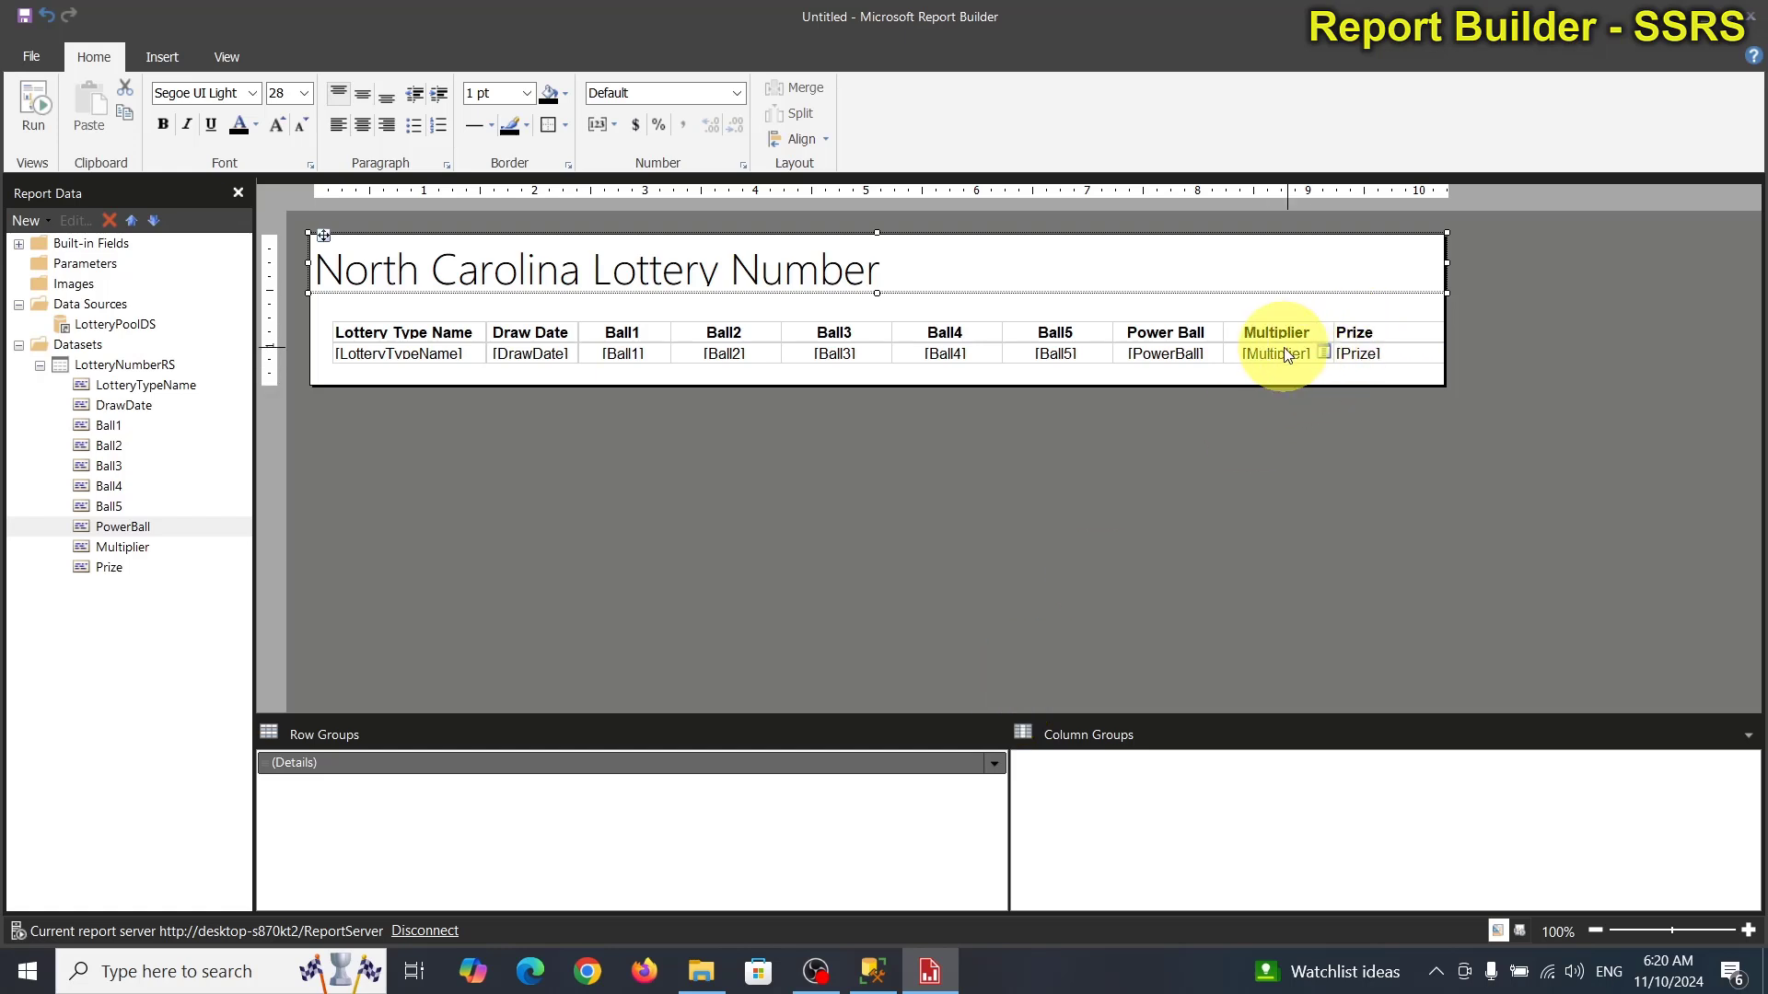
Format the [Prize] values as Currency and widen the report body slightly.
click(1405, 351)
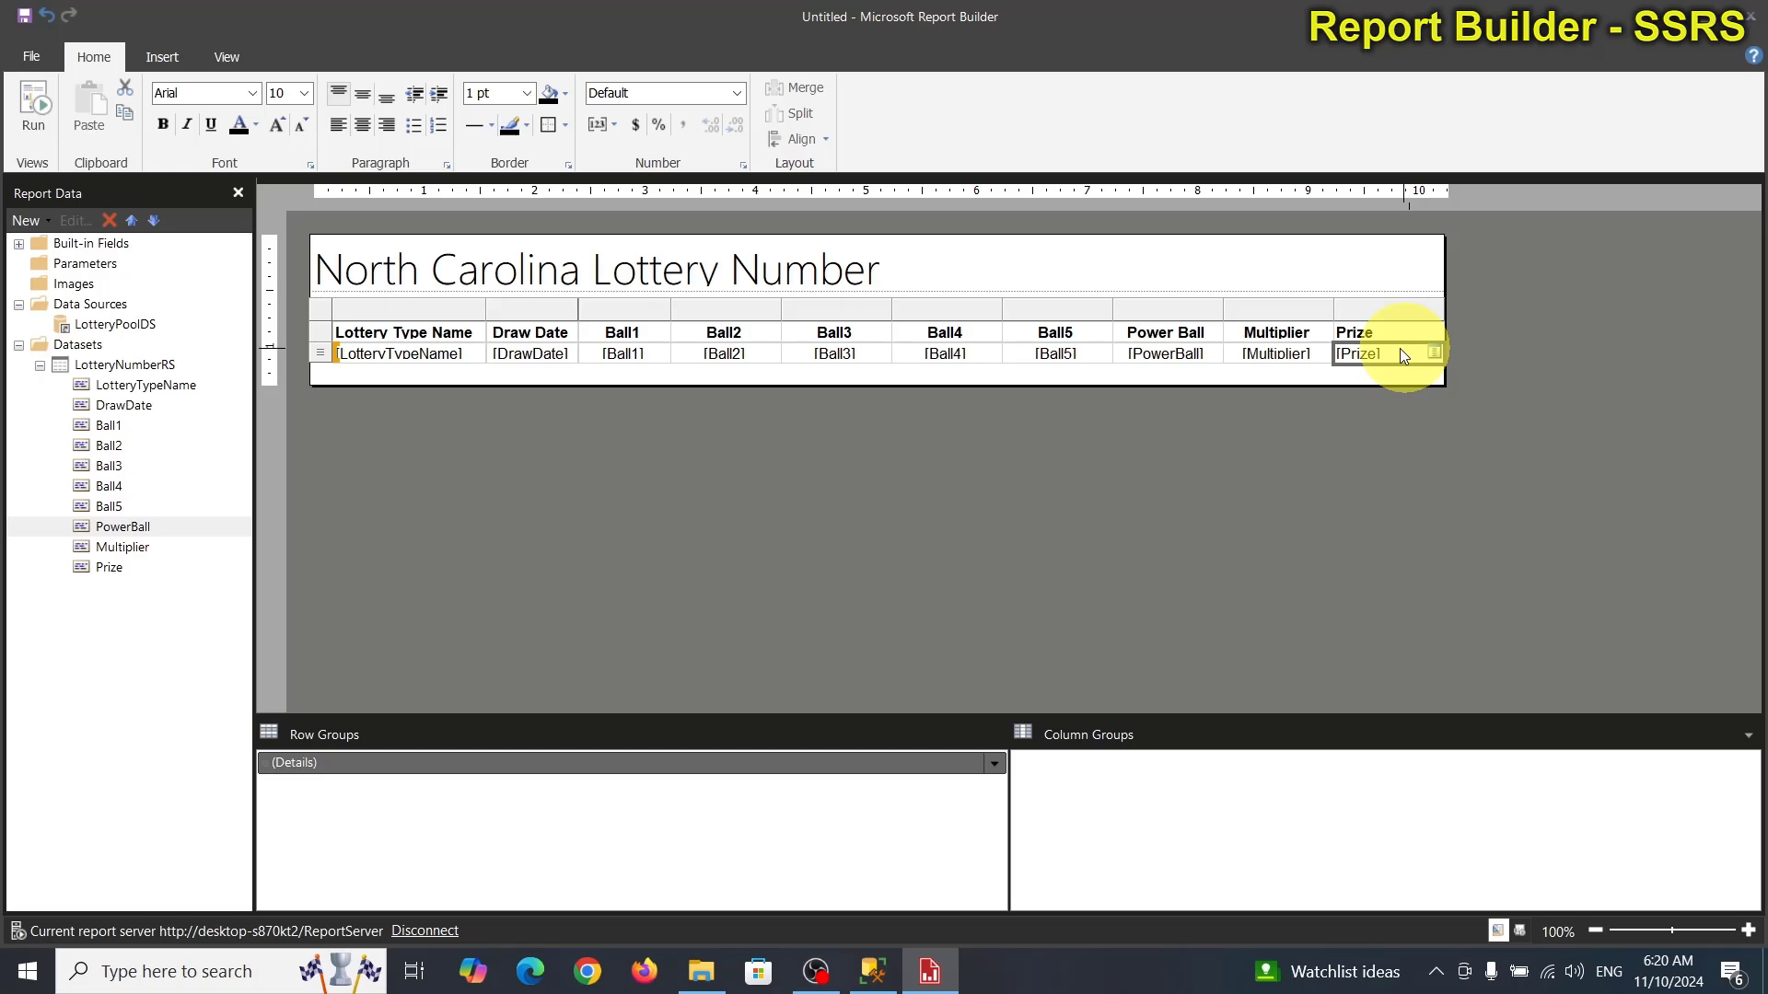
click(737, 93)
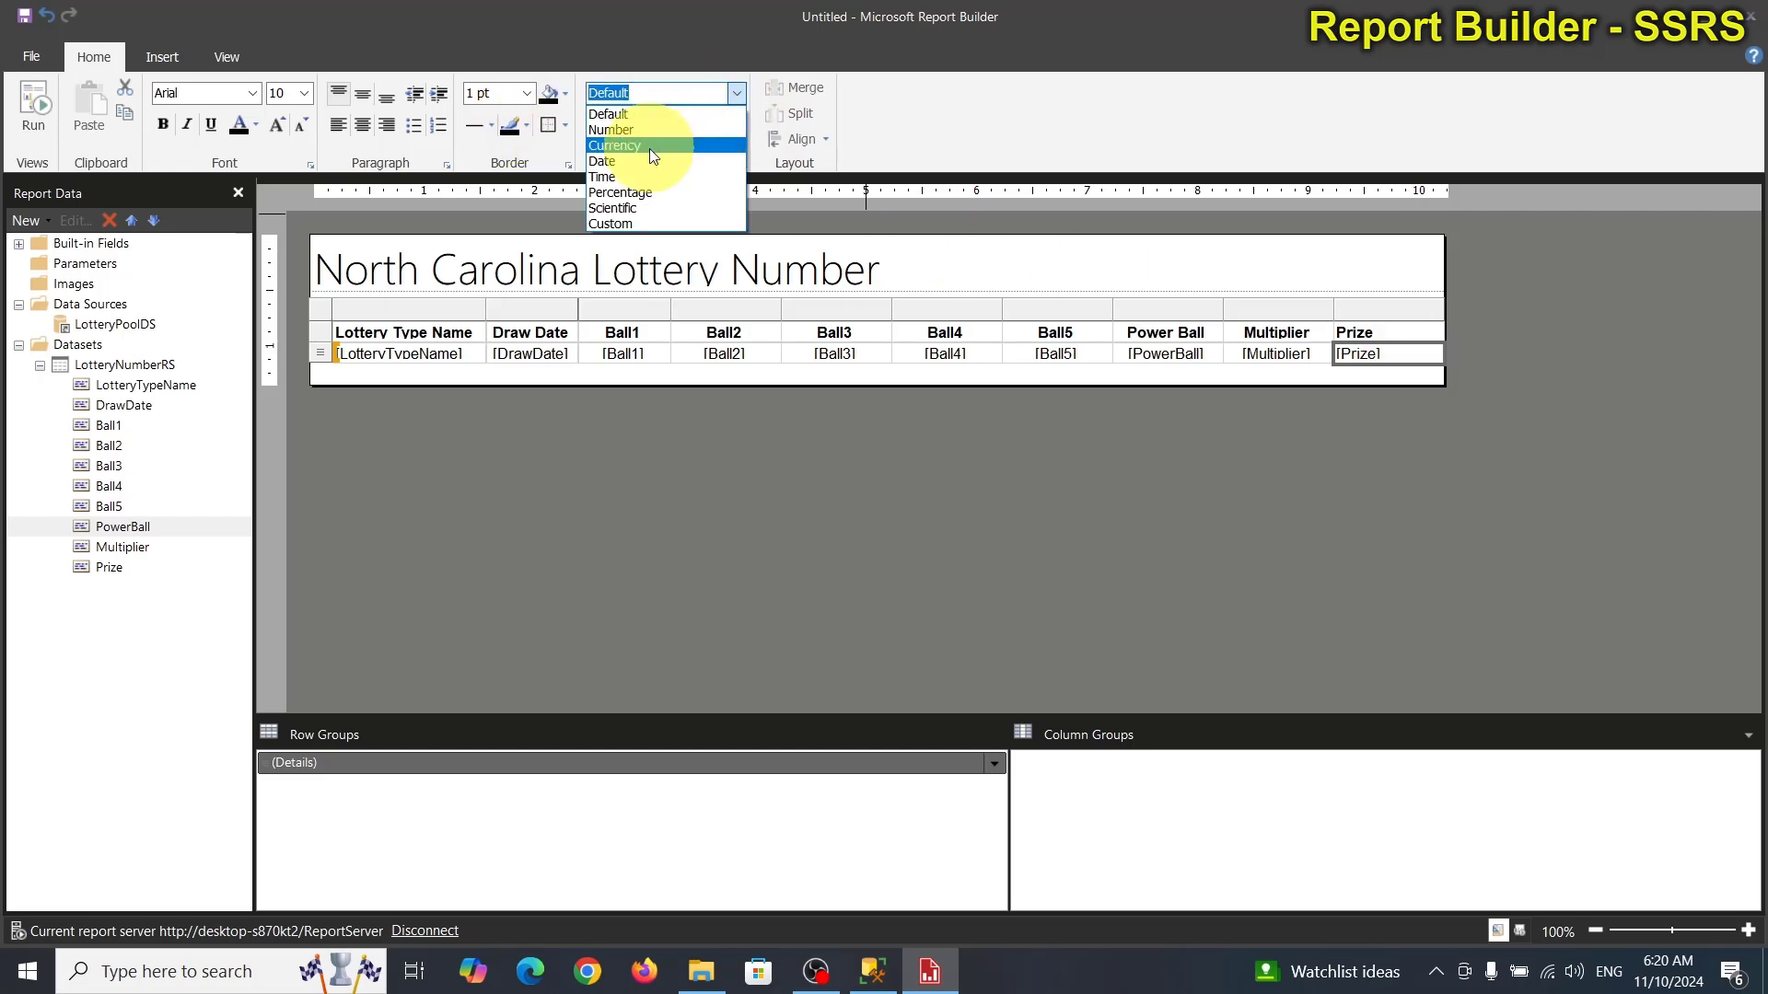
click(621, 130)
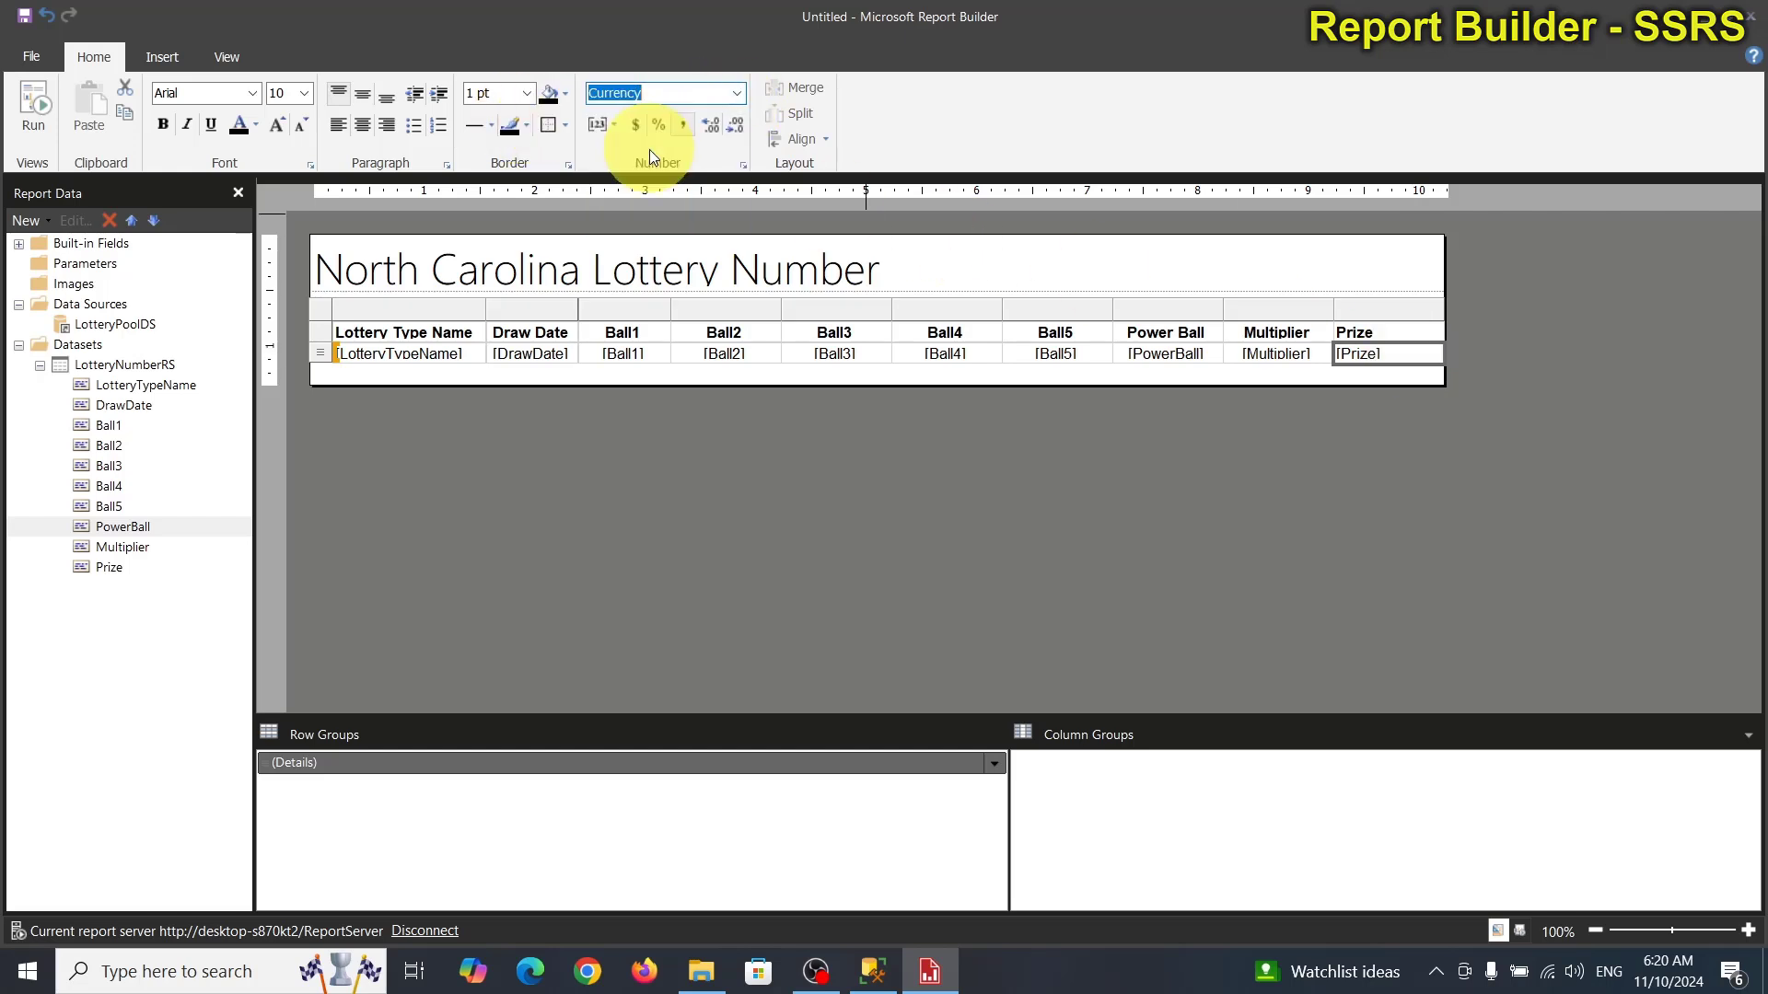
drag(1444, 272, 1474, 262)
click(1433, 273)
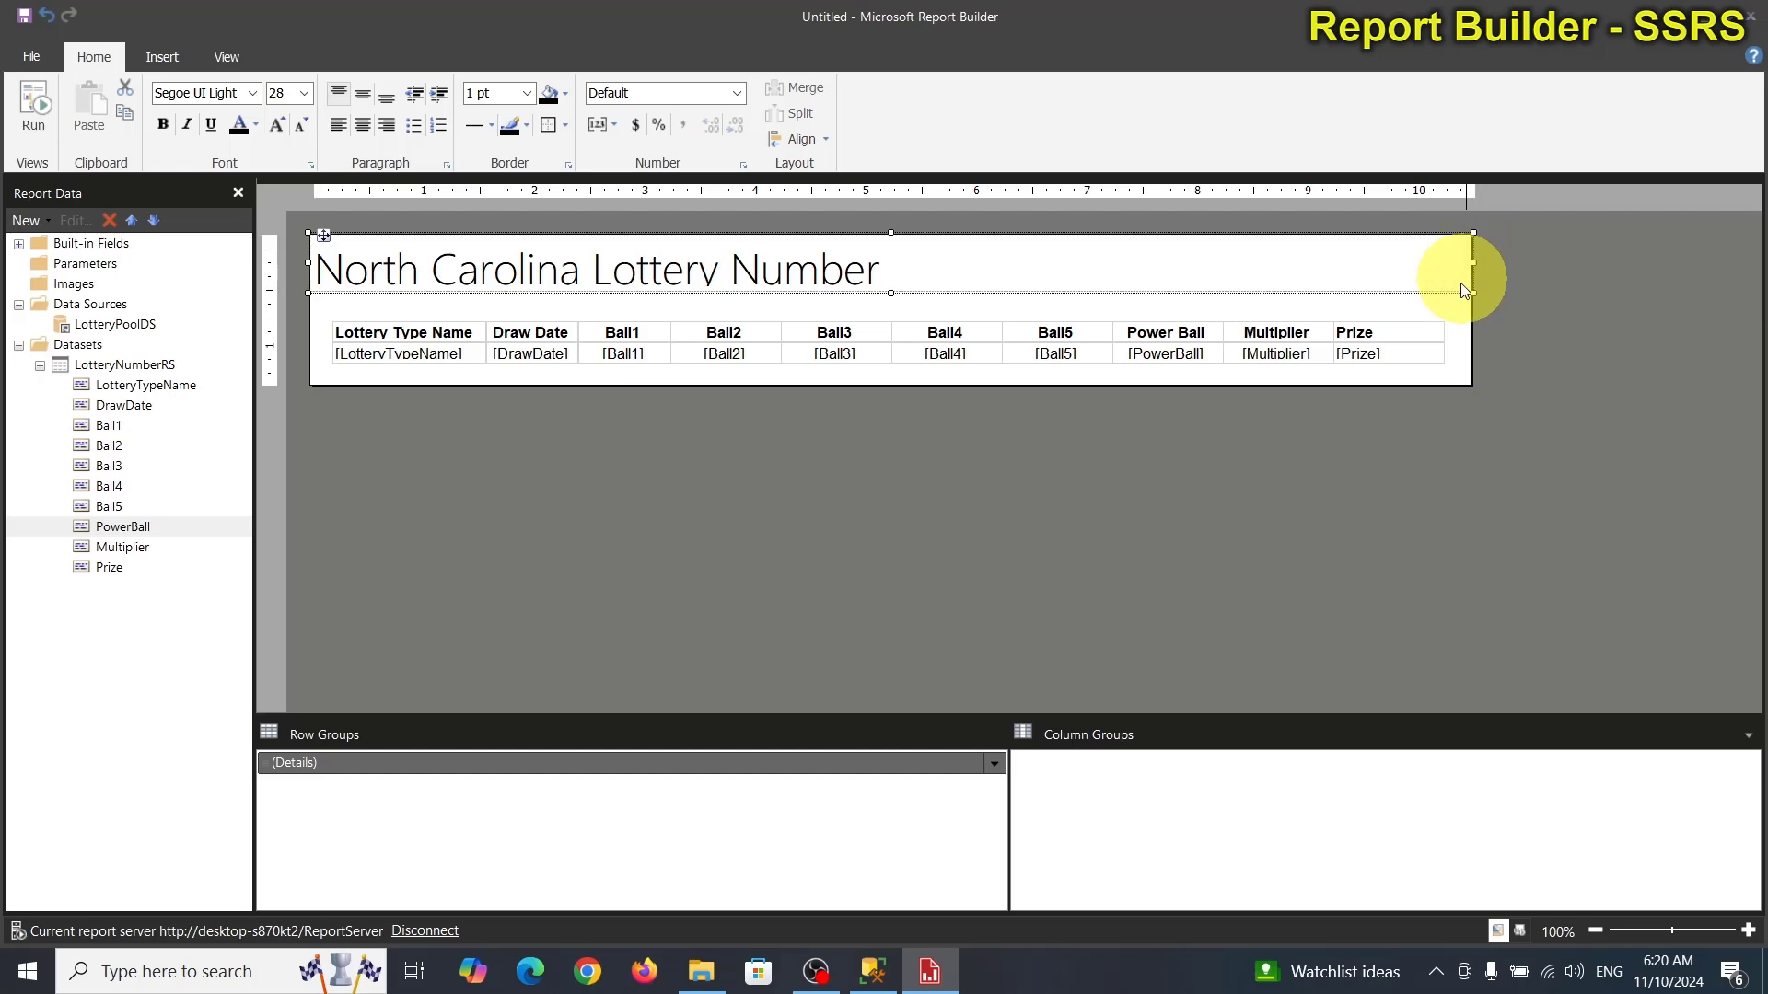
Widen the Prize column to the right and right-align its text.
click(1421, 335)
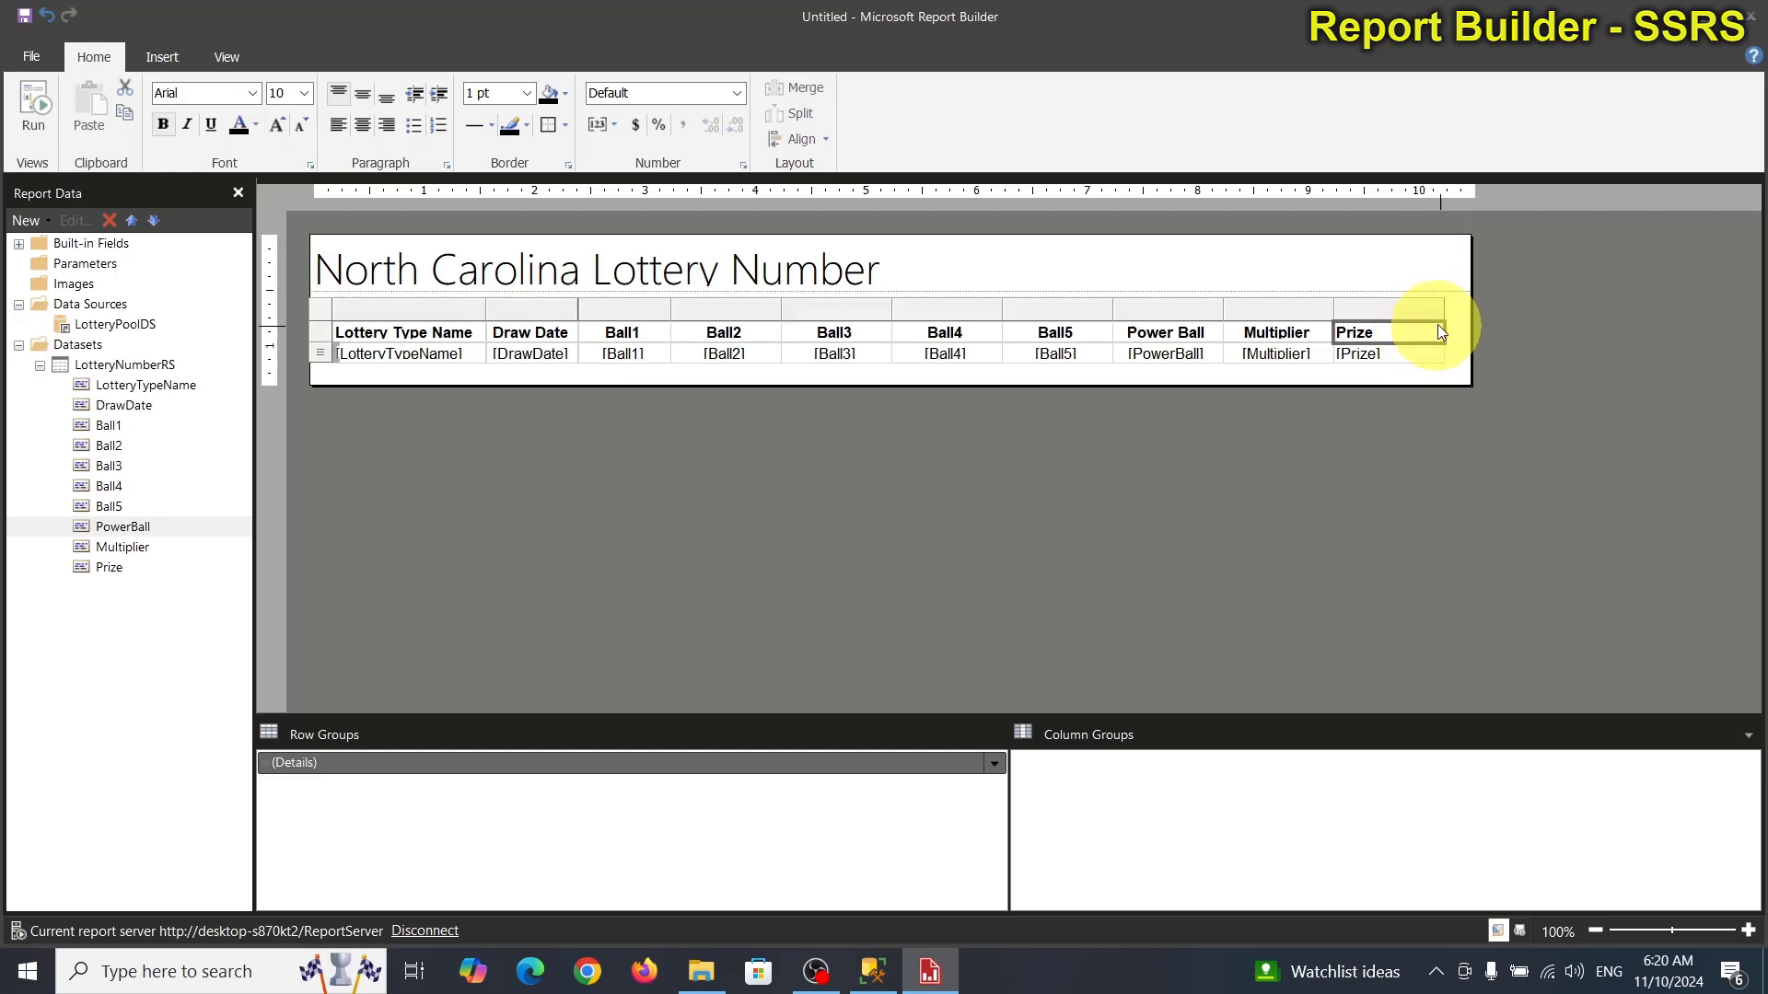
drag(1442, 307, 1471, 307)
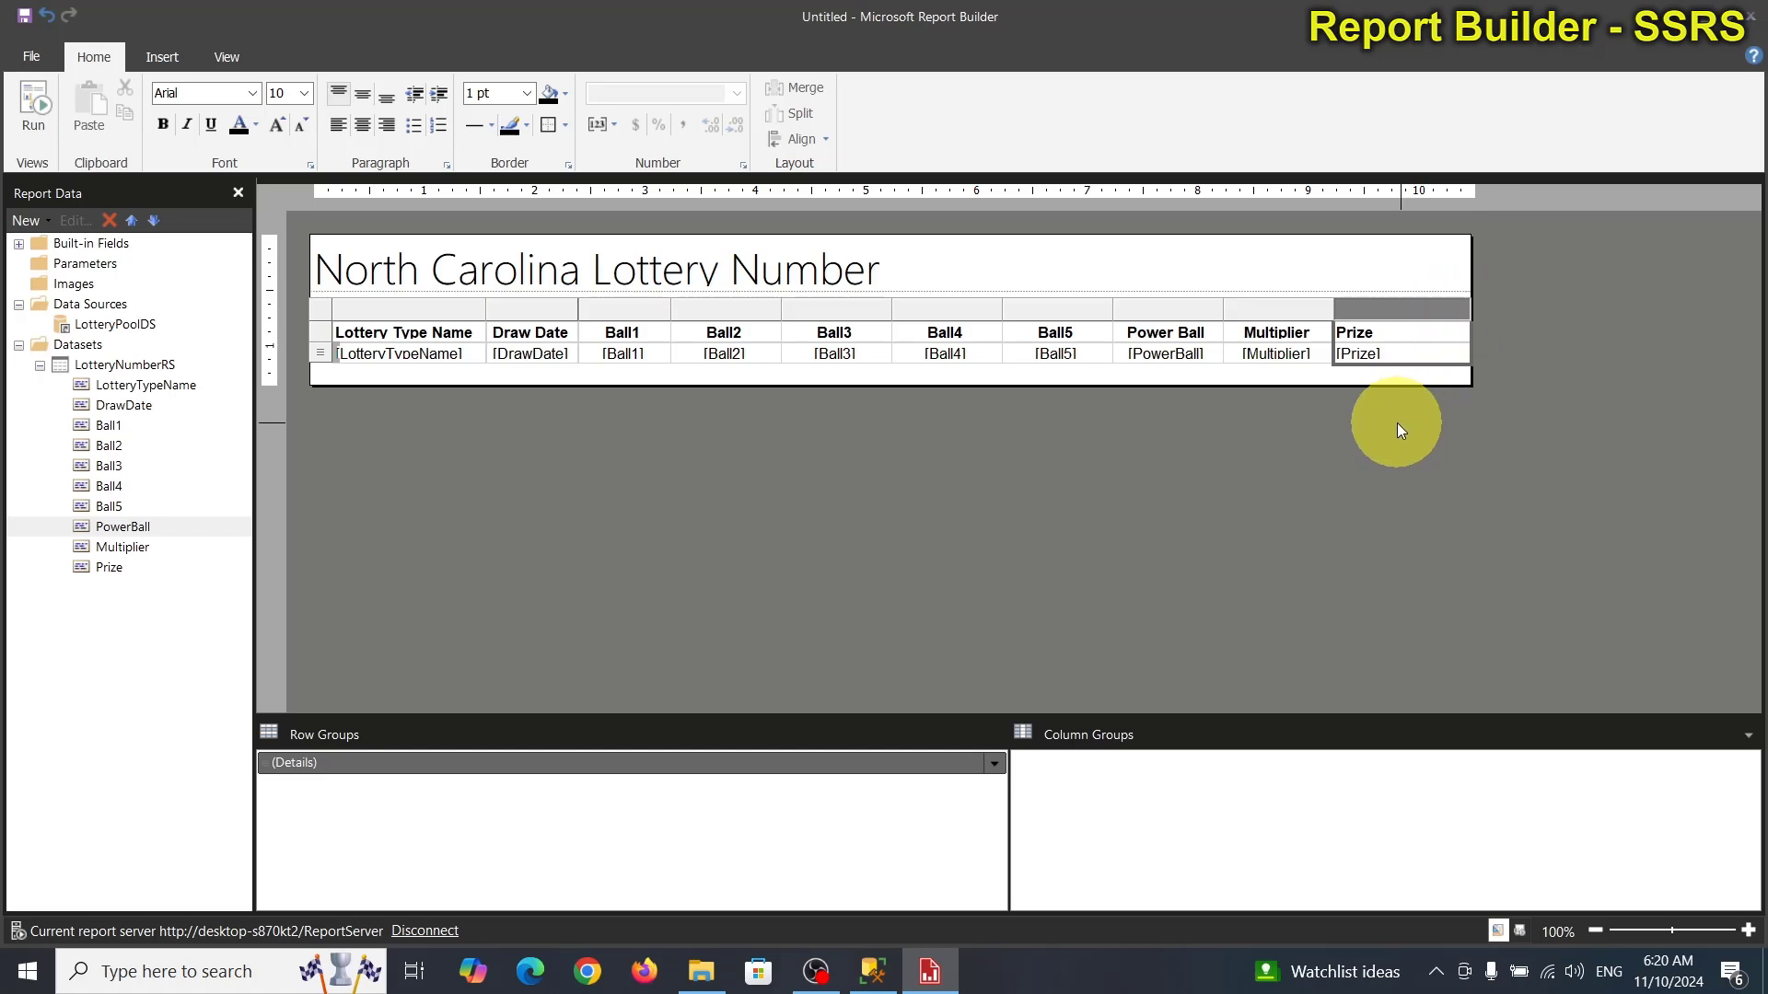
click(385, 126)
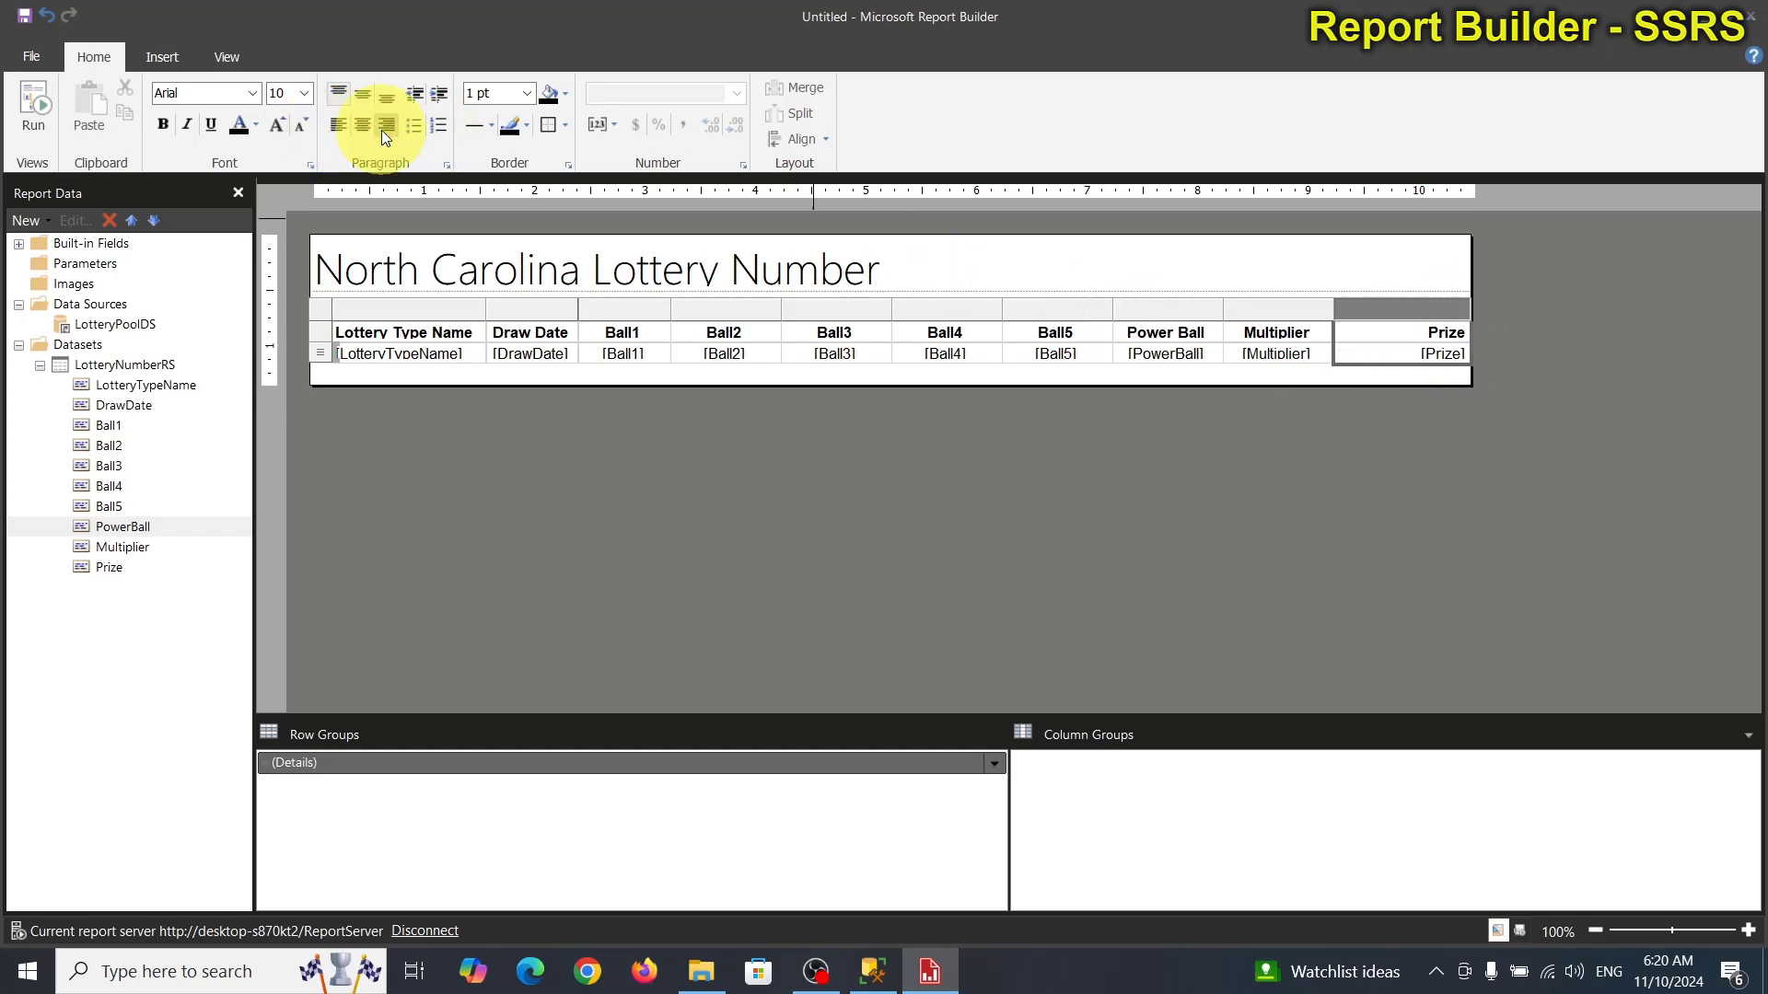
click(469, 429)
click(660, 276)
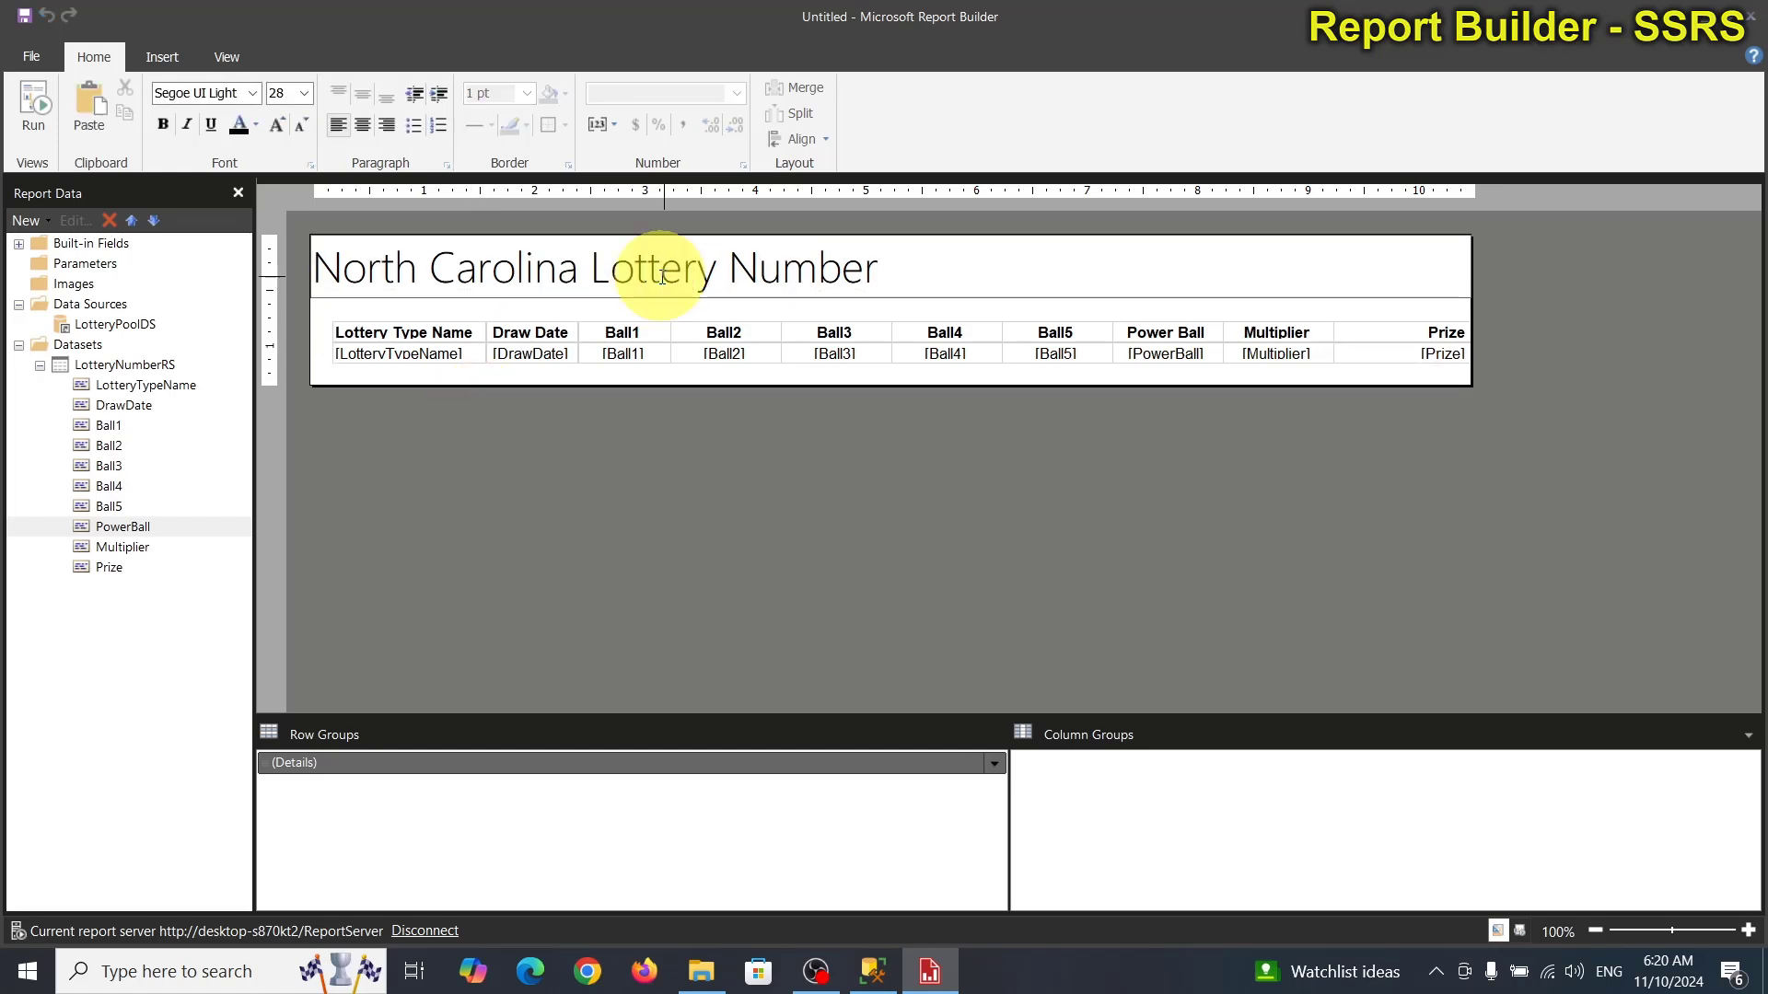
Centre the report title, make it bold and change its font to Arial.
click(368, 132)
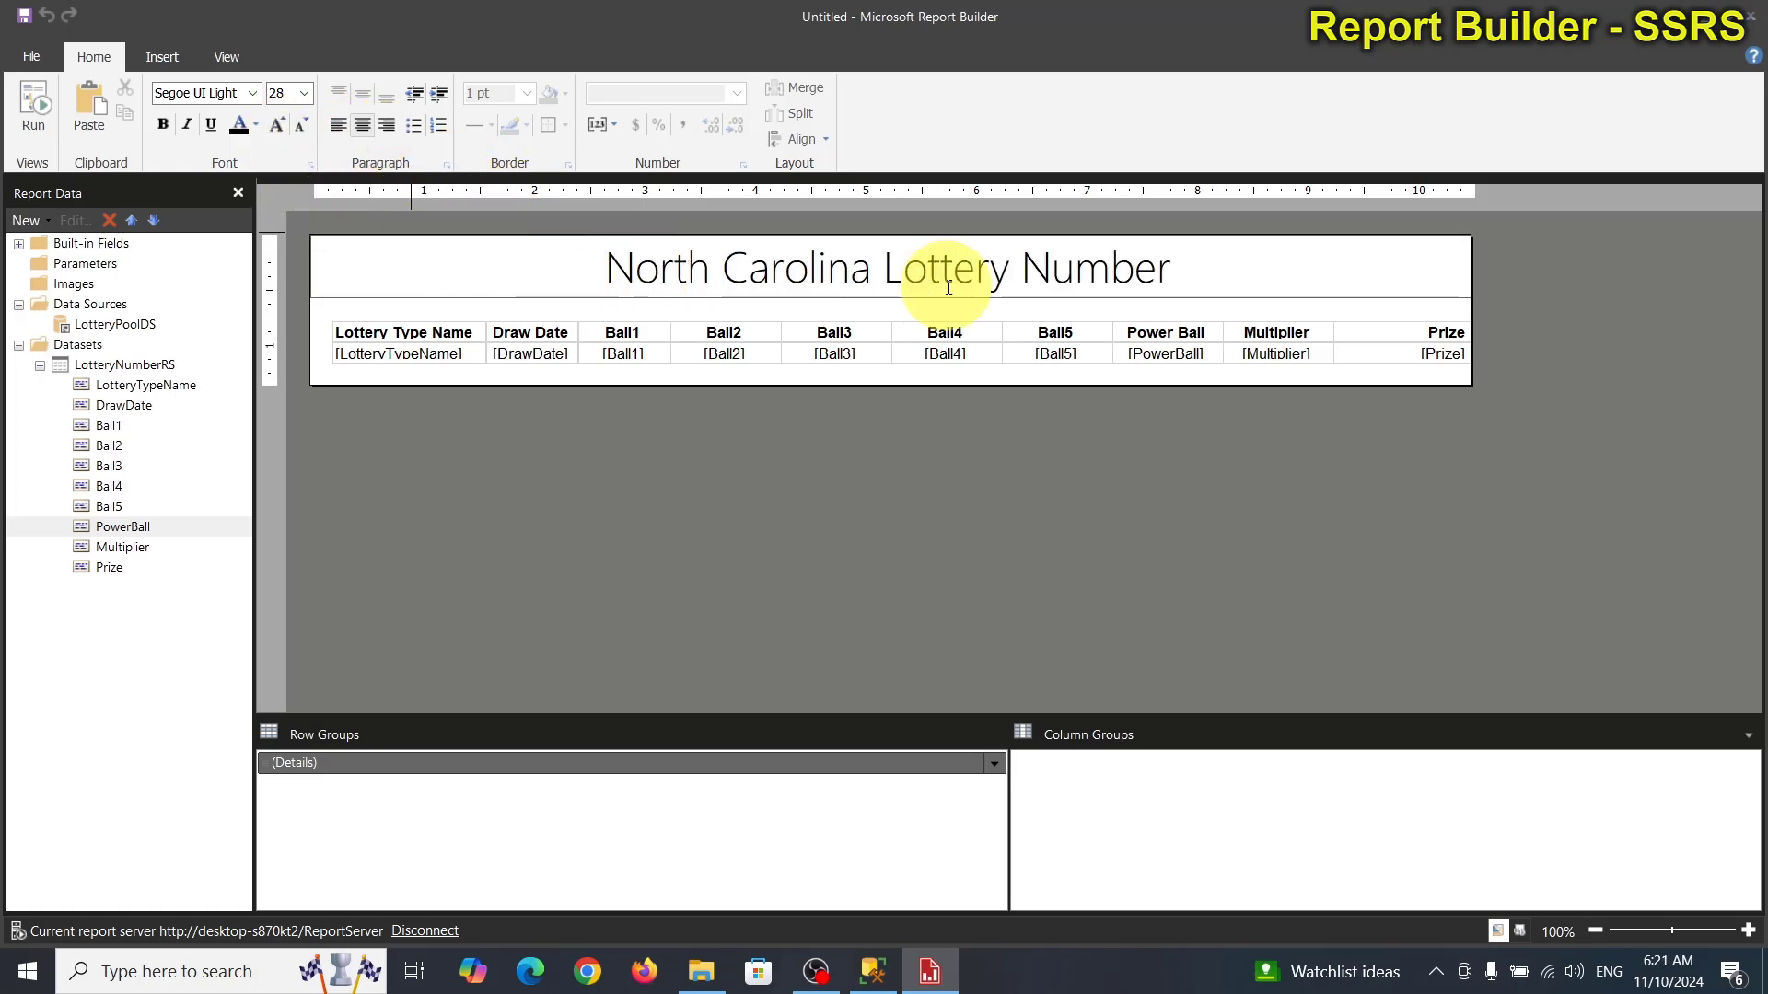
click(932, 467)
click(1434, 279)
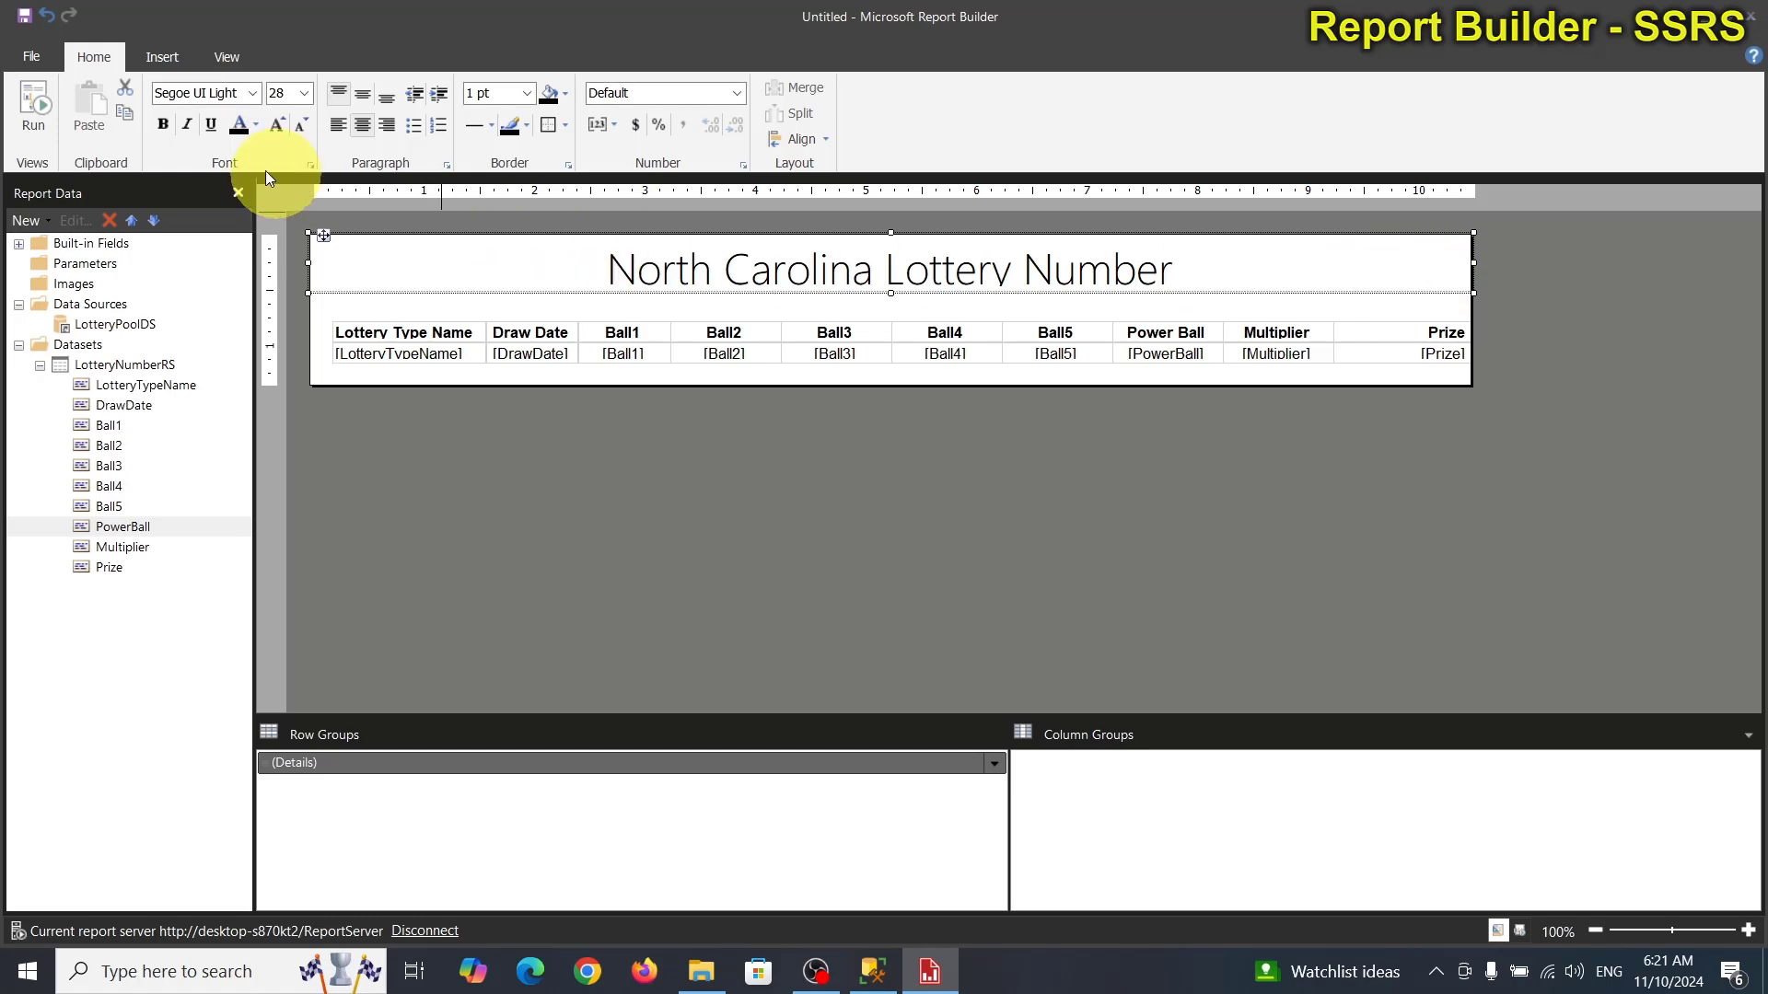
click(164, 127)
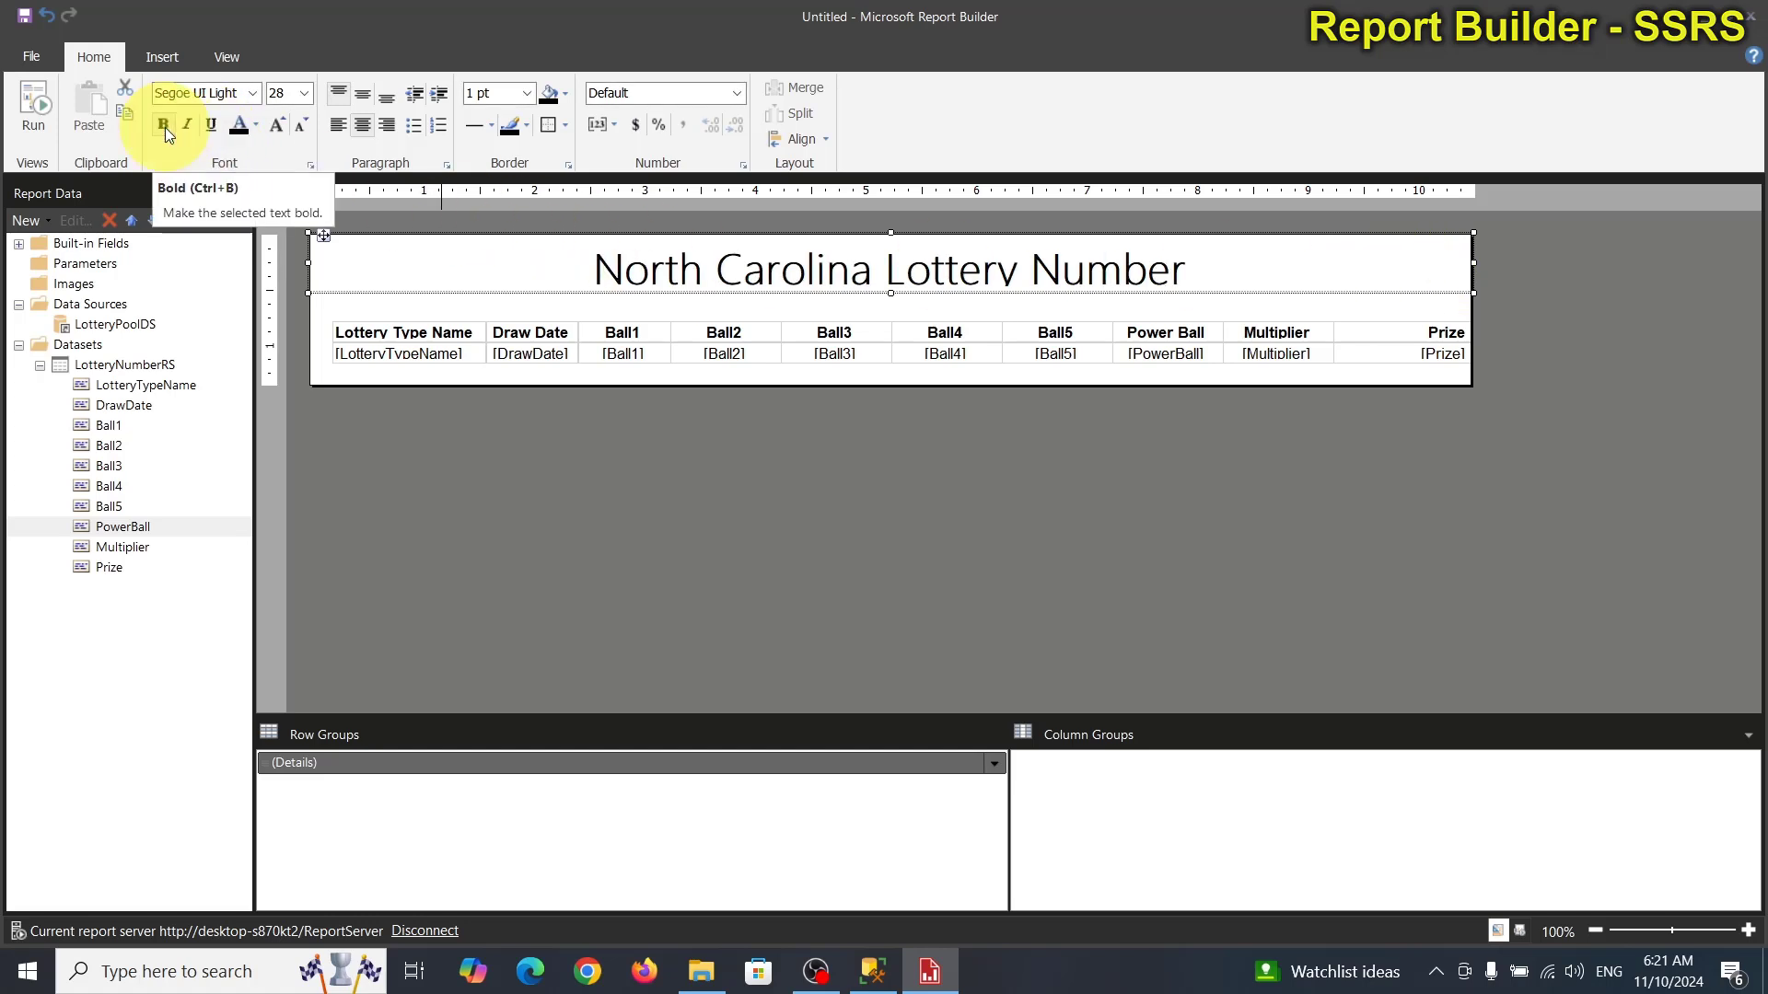
click(254, 96)
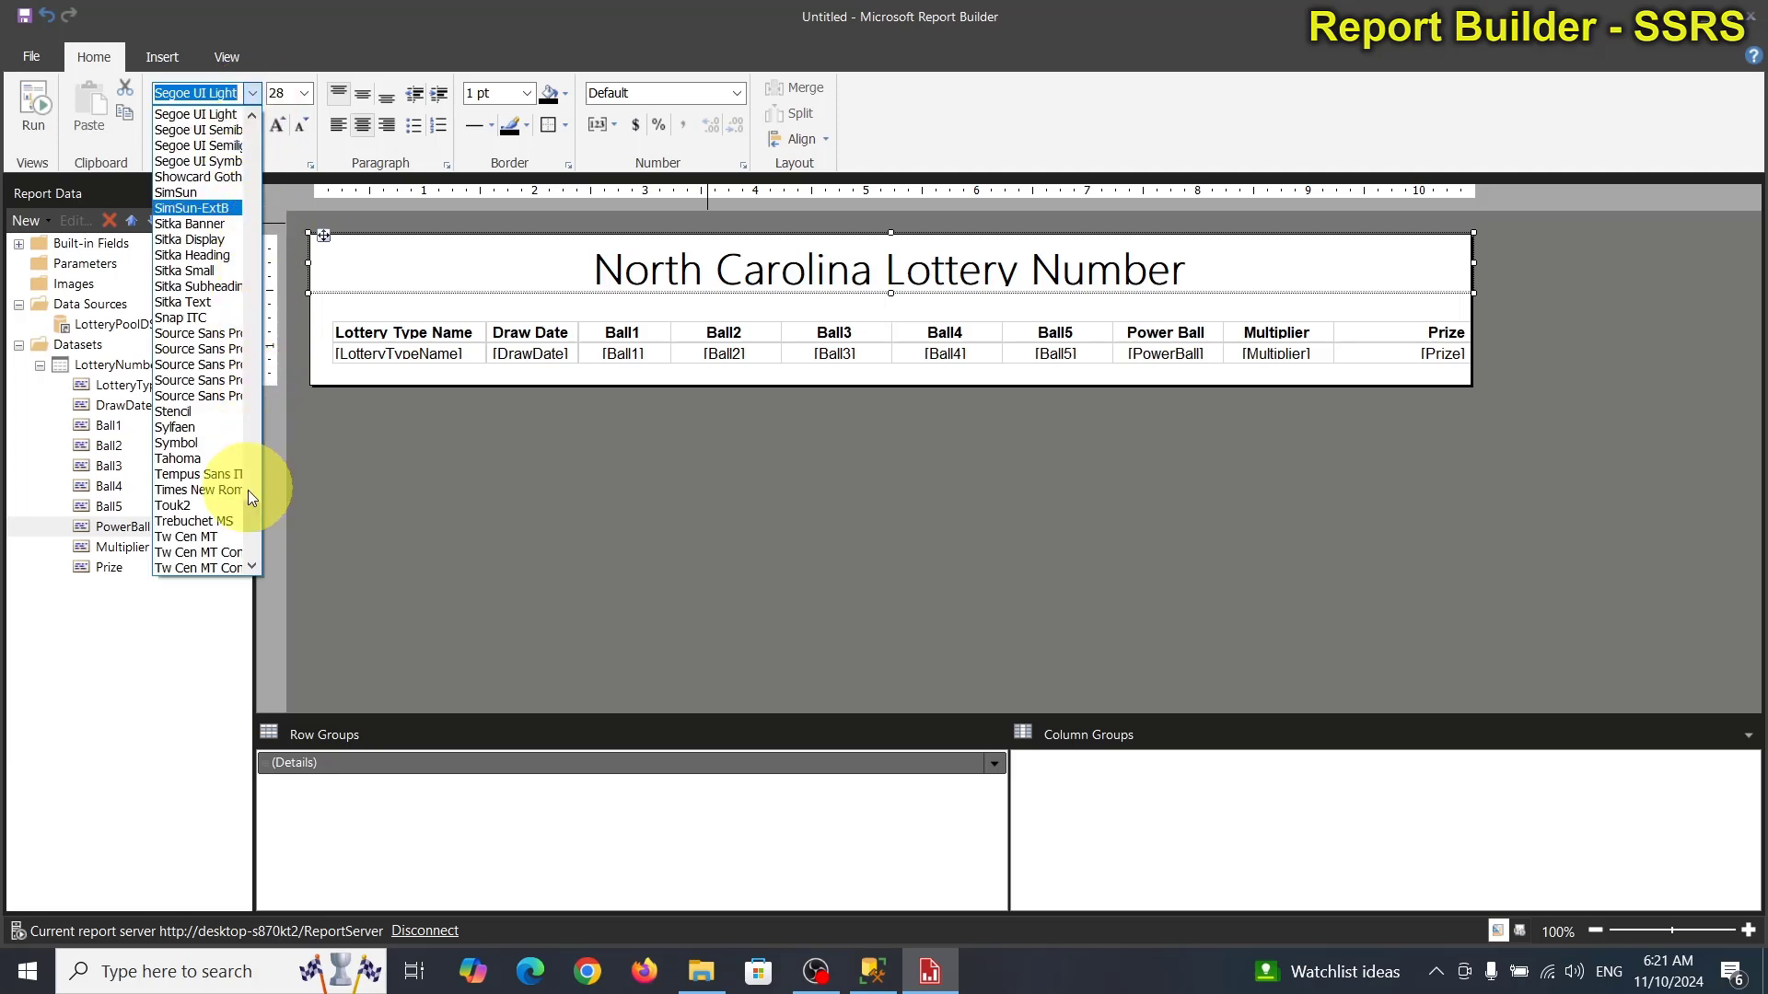
drag(246, 486, 241, 120)
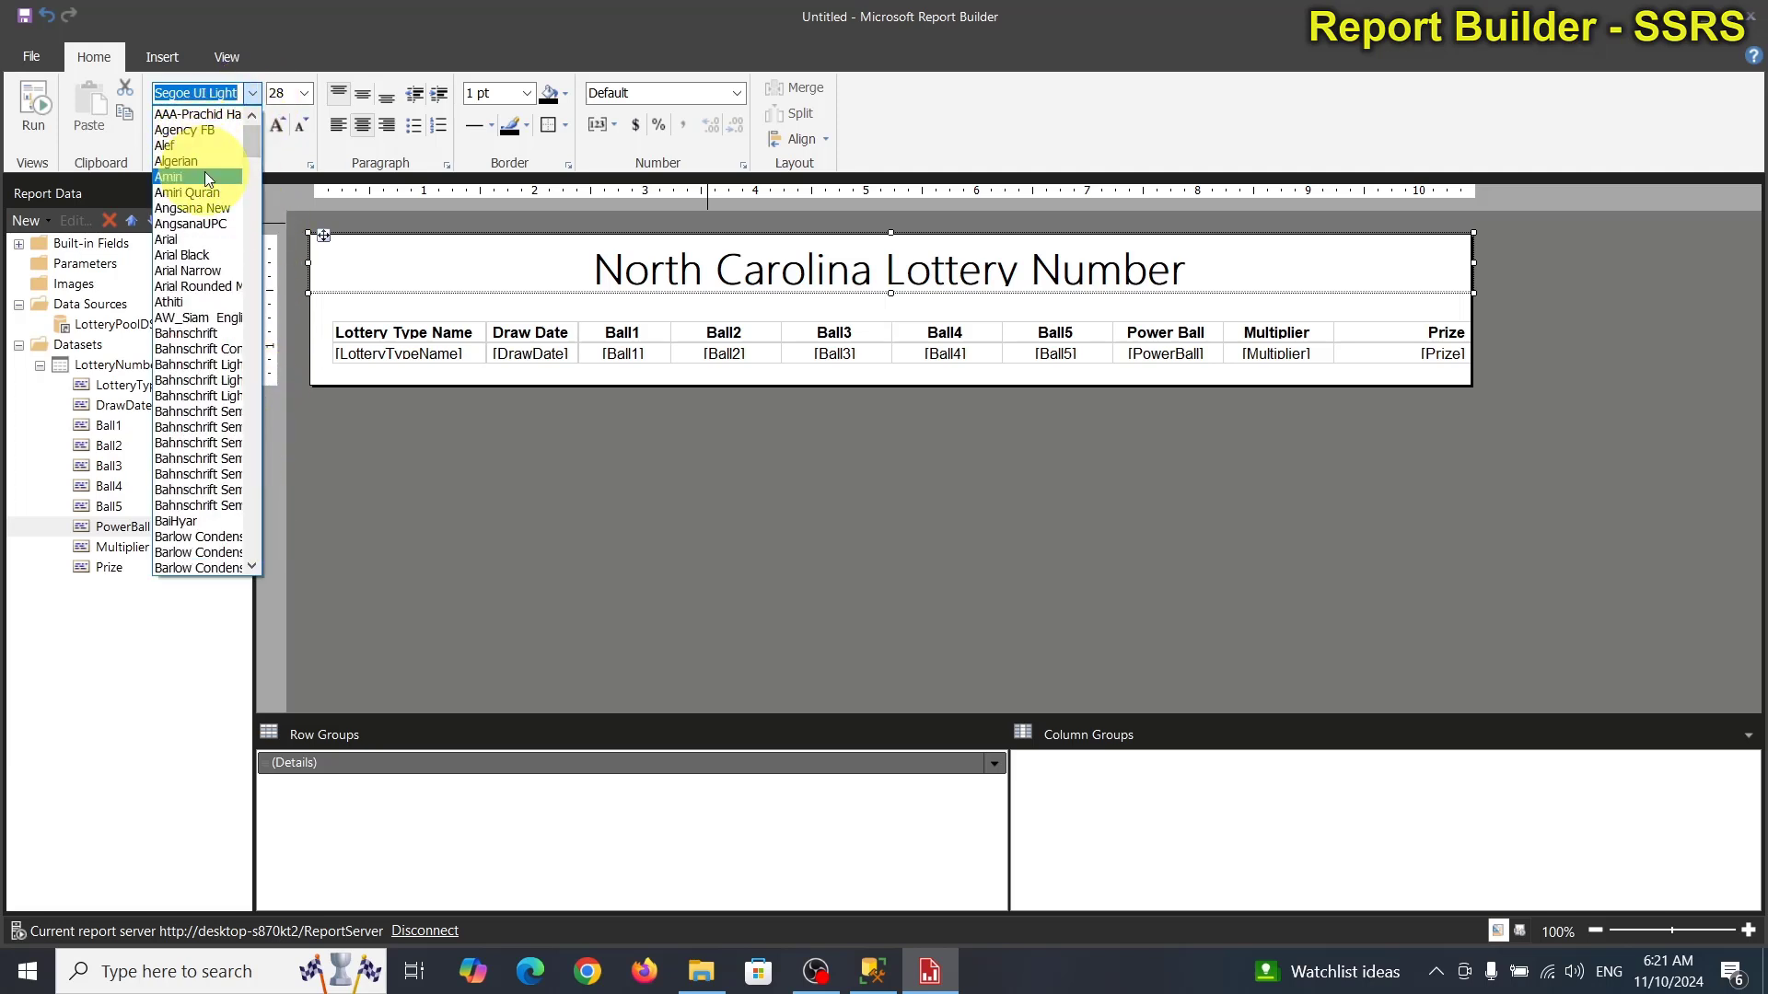
click(199, 242)
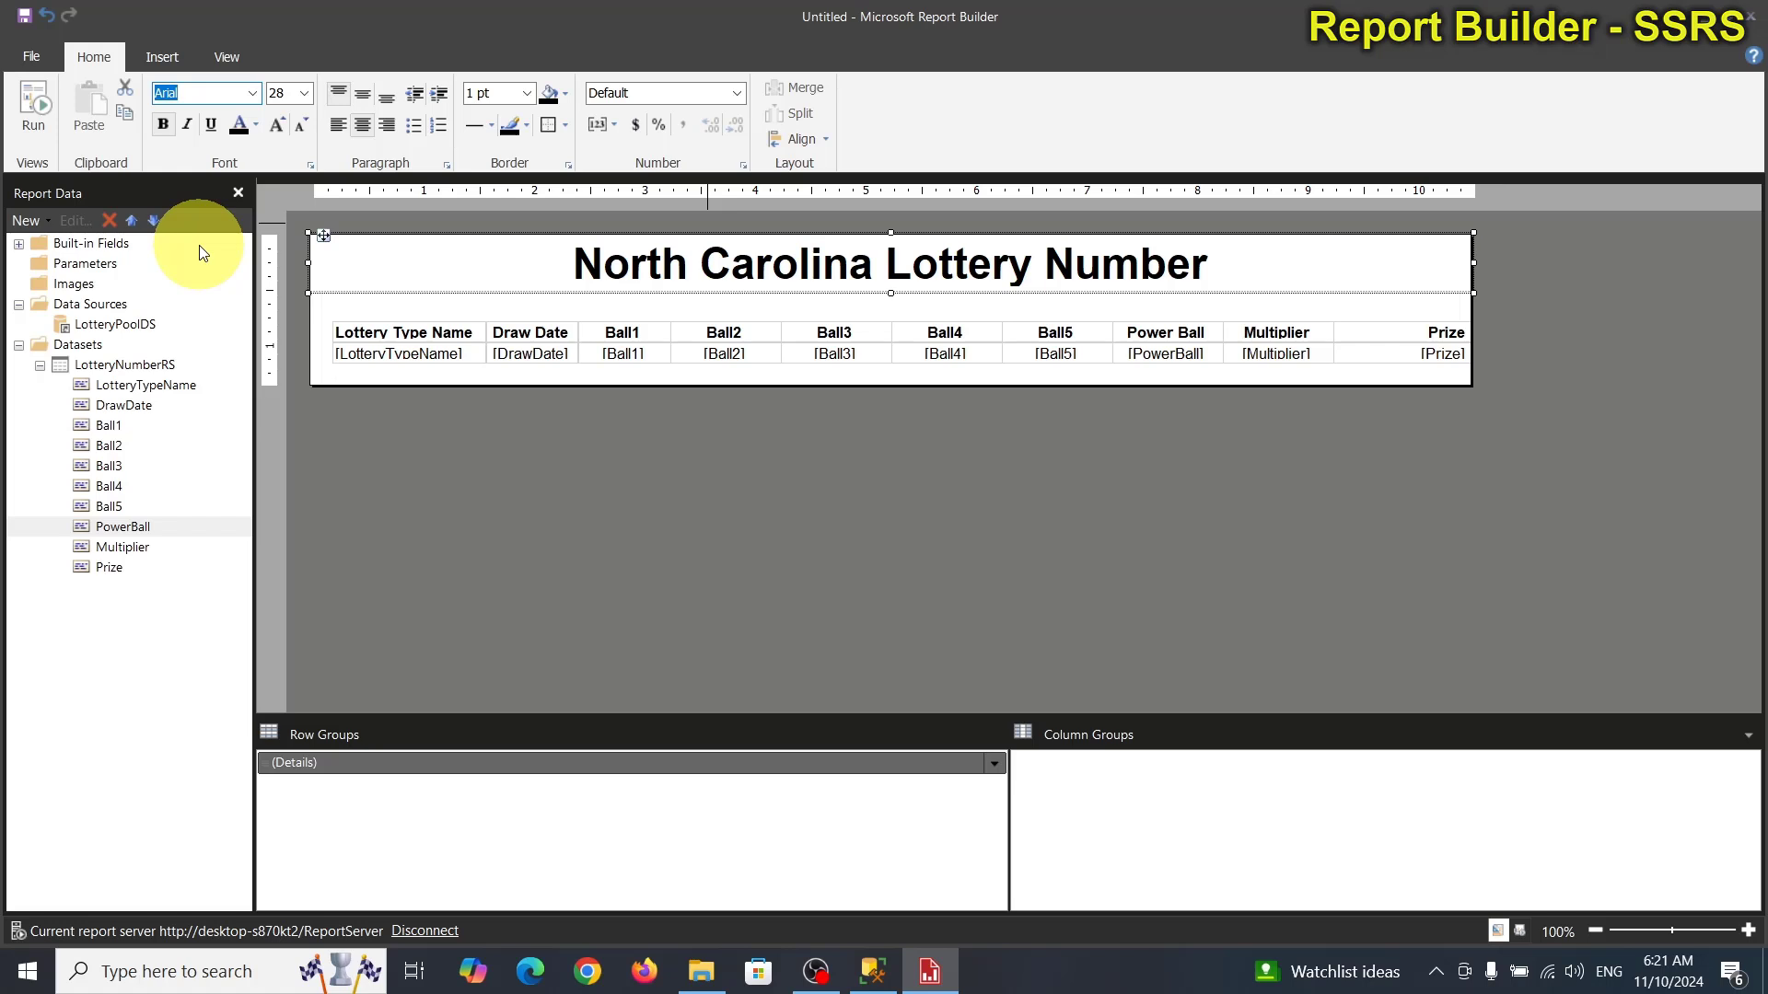
click(785, 466)
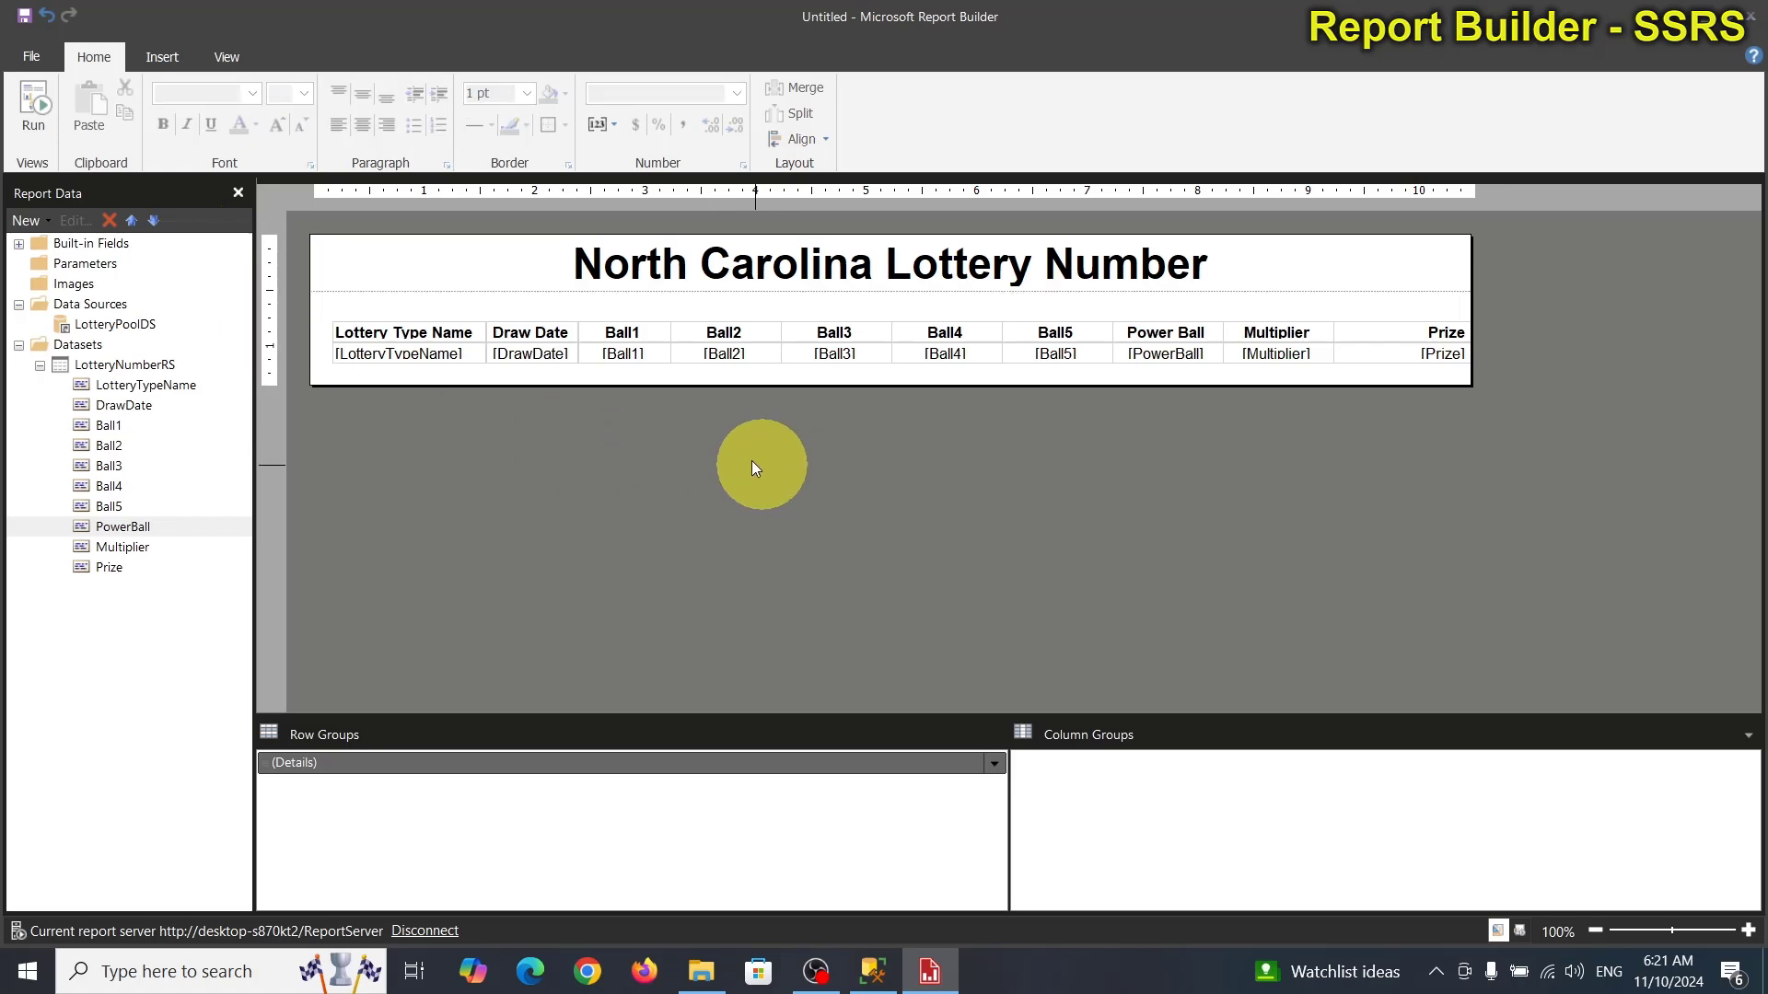
click(43, 101)
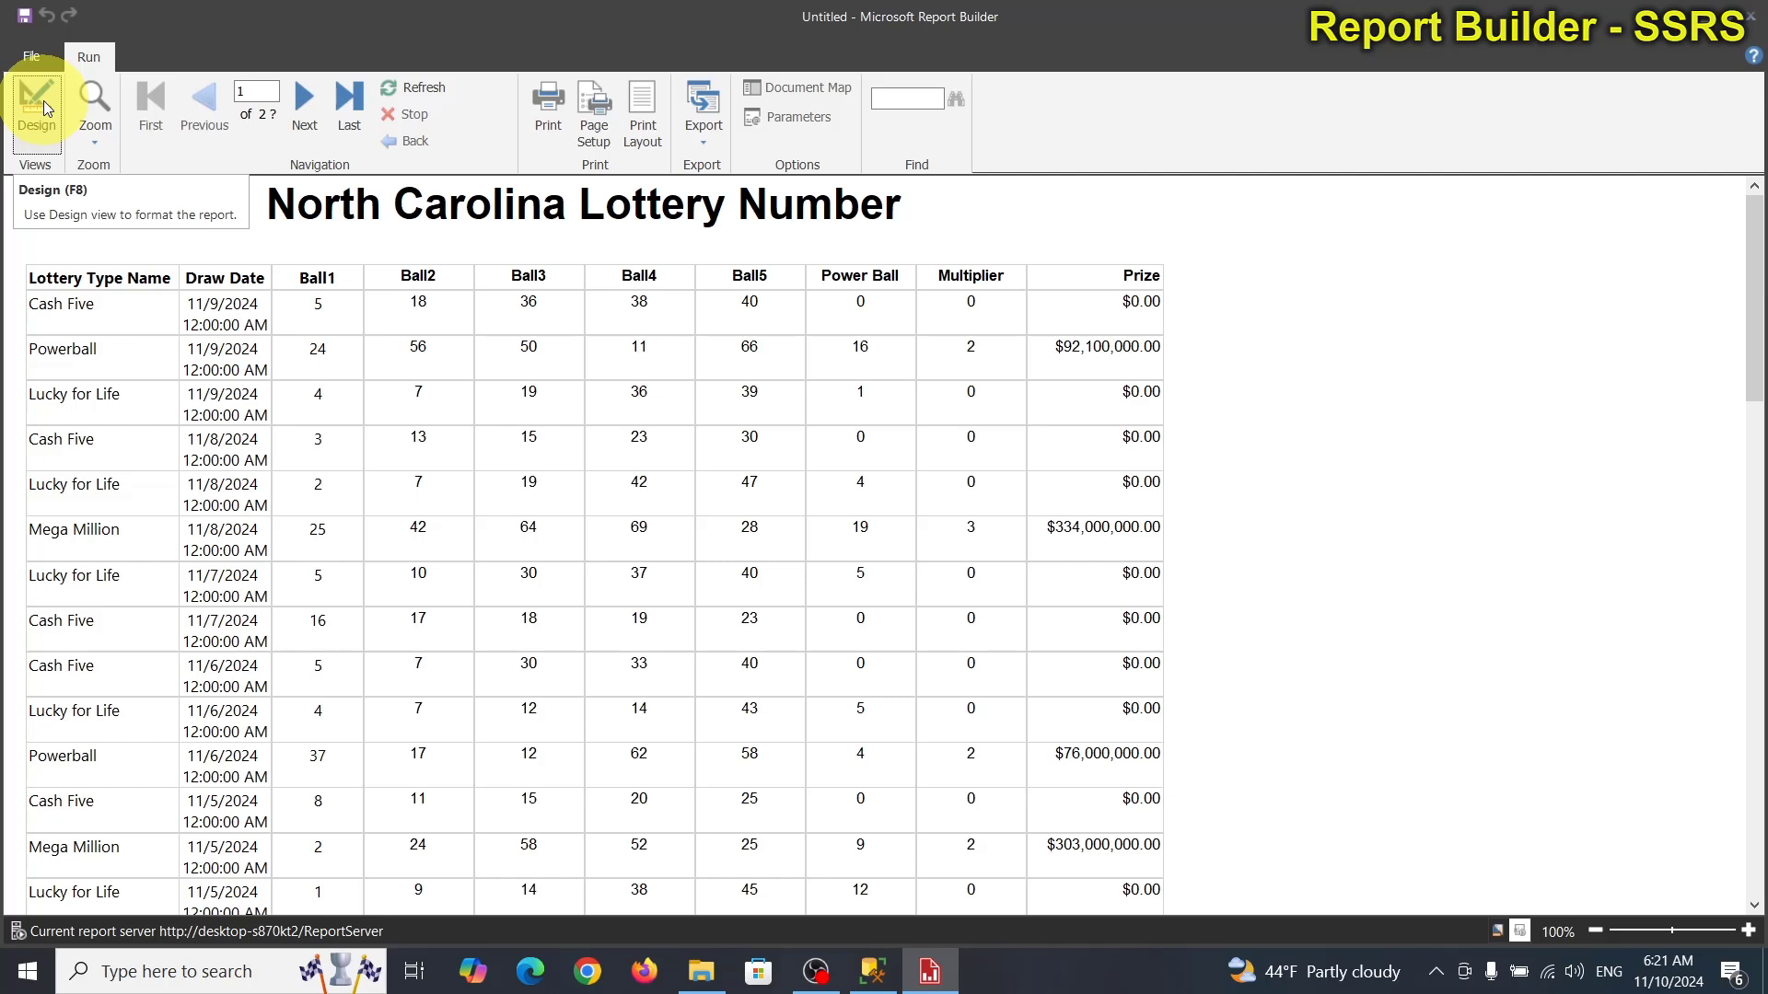
click(42, 102)
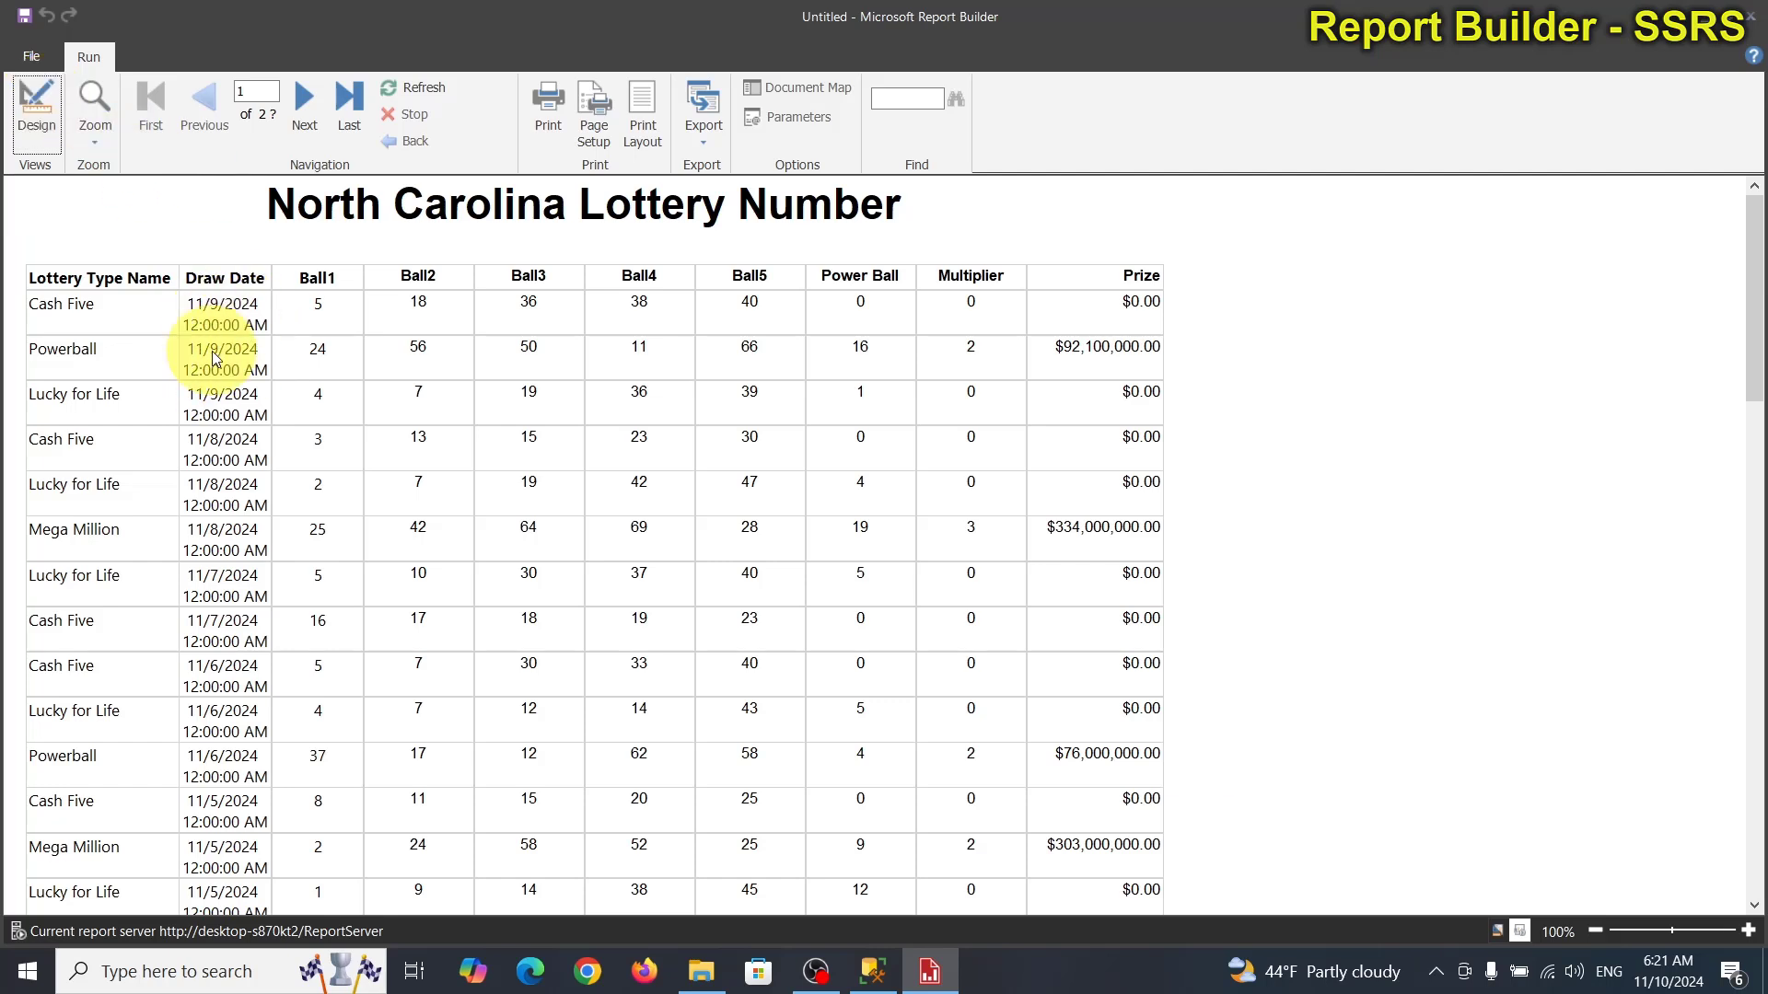
click(36, 96)
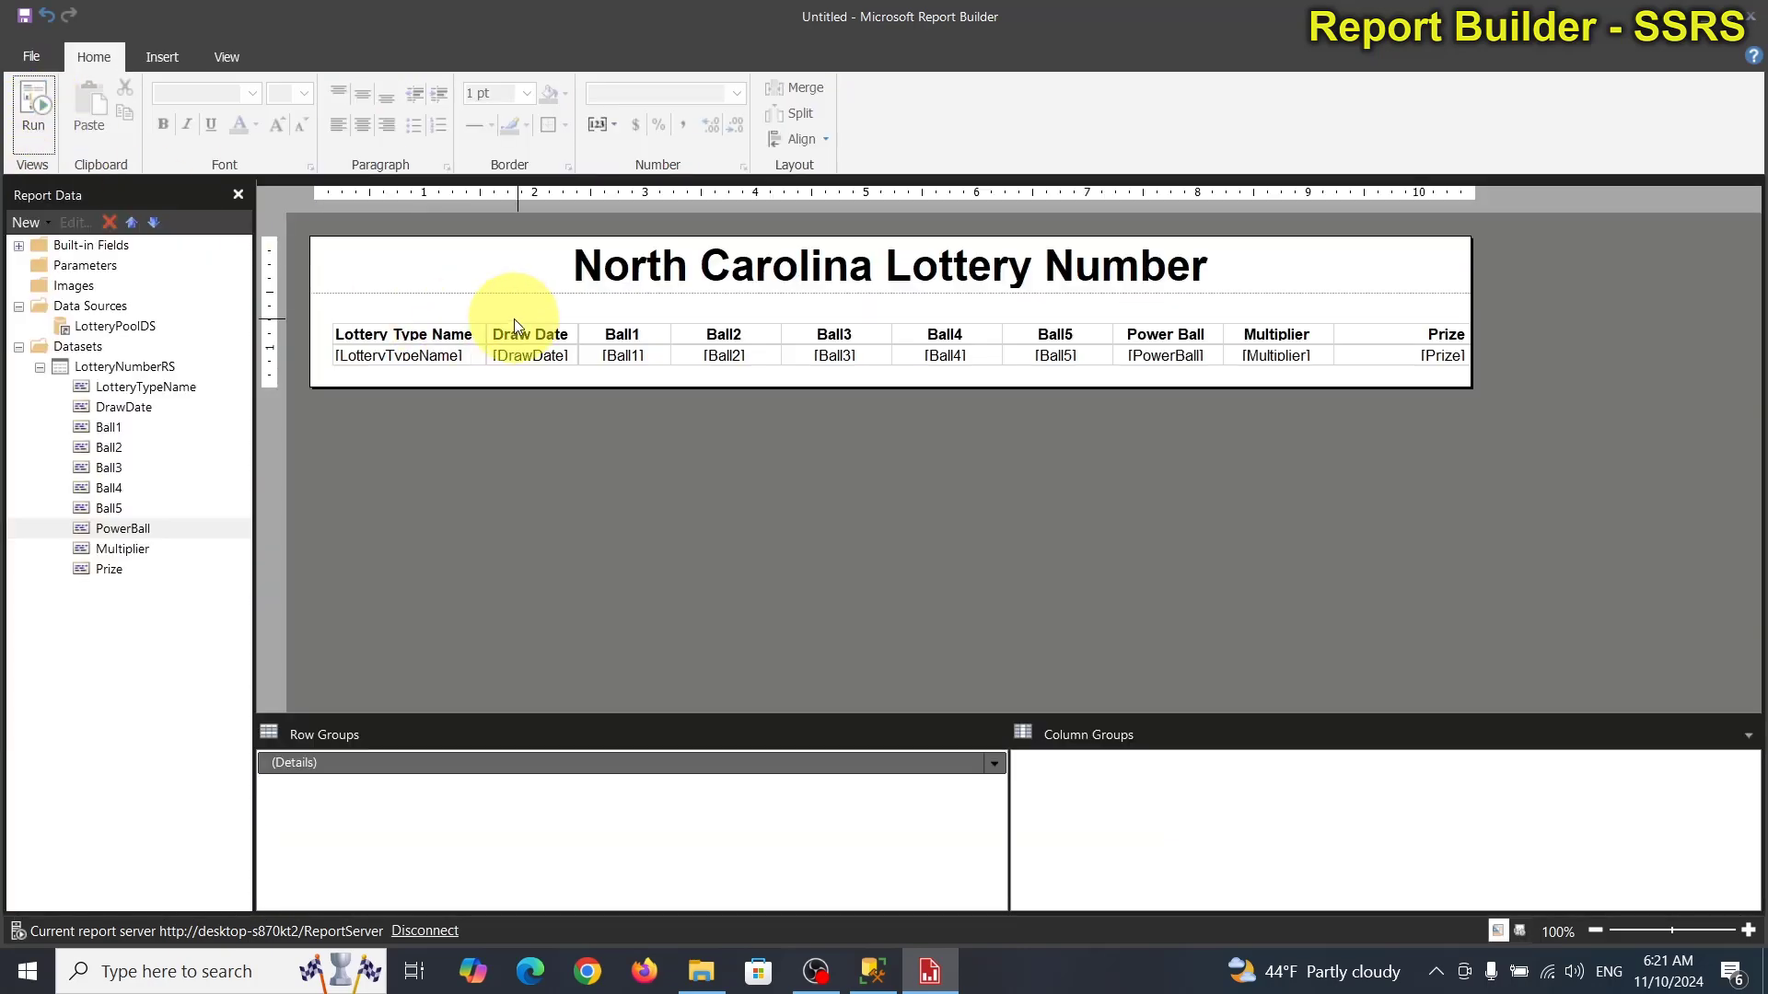
Apply the Date number format to the [DrawDate] cell.
click(530, 353)
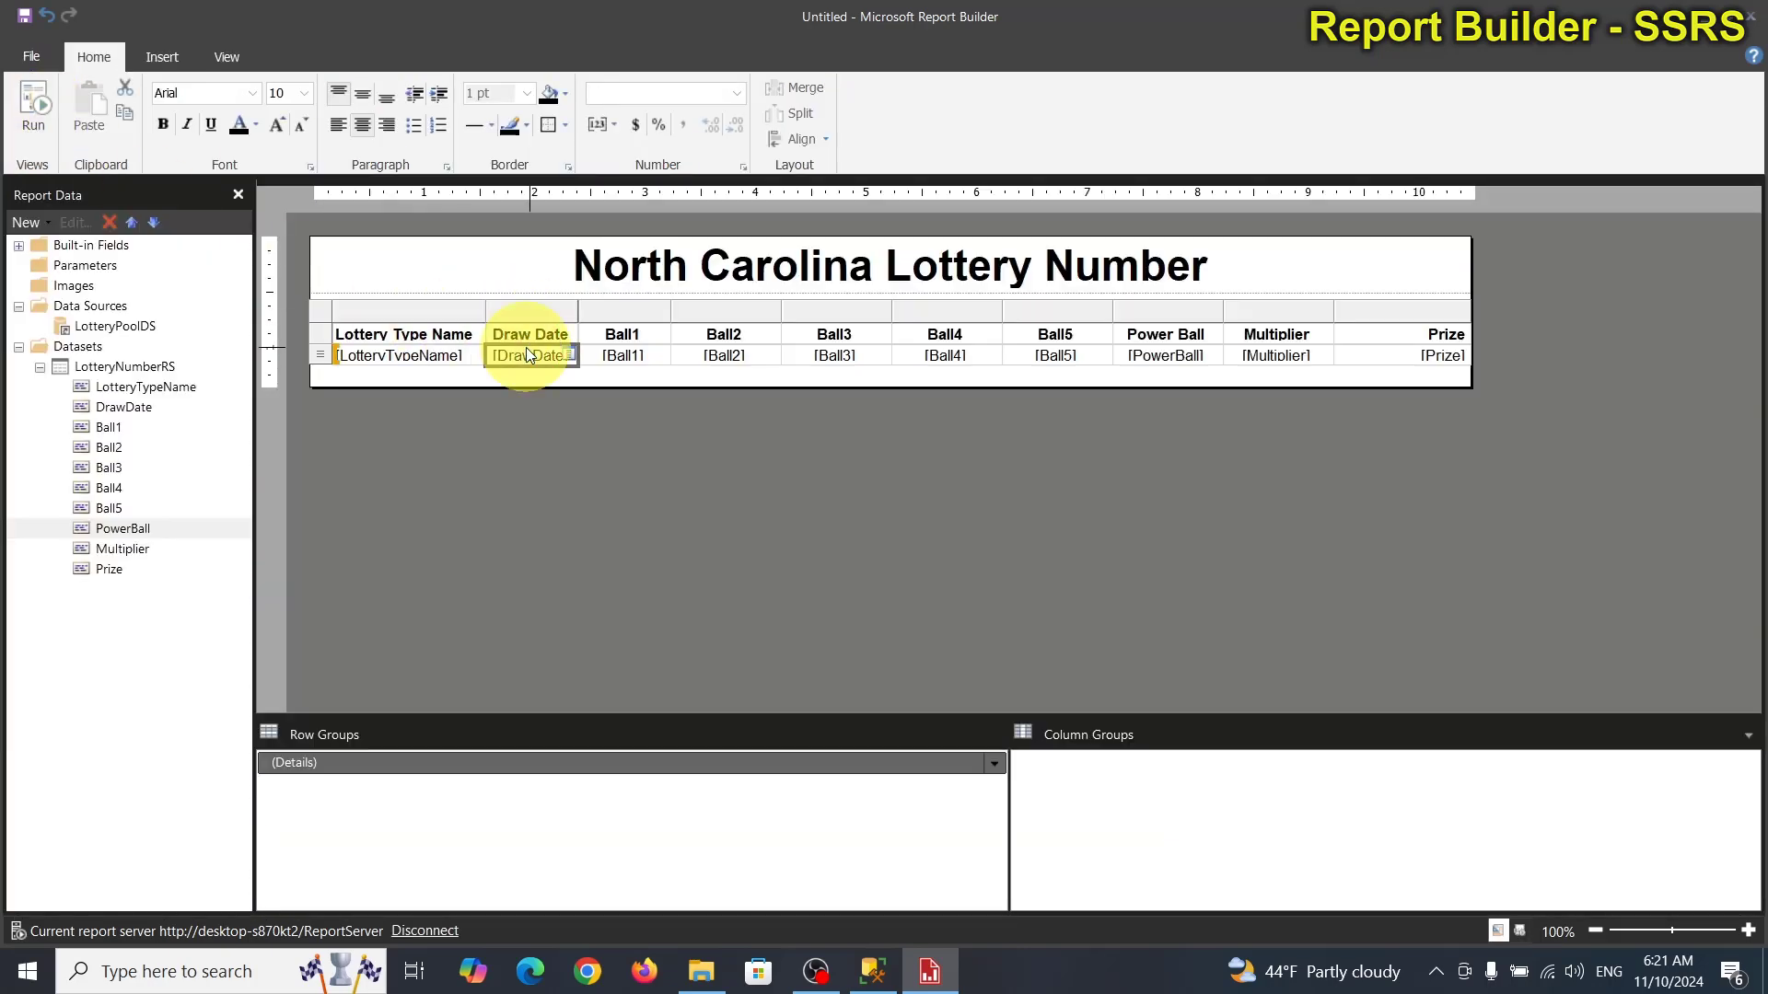
click(739, 93)
click(655, 161)
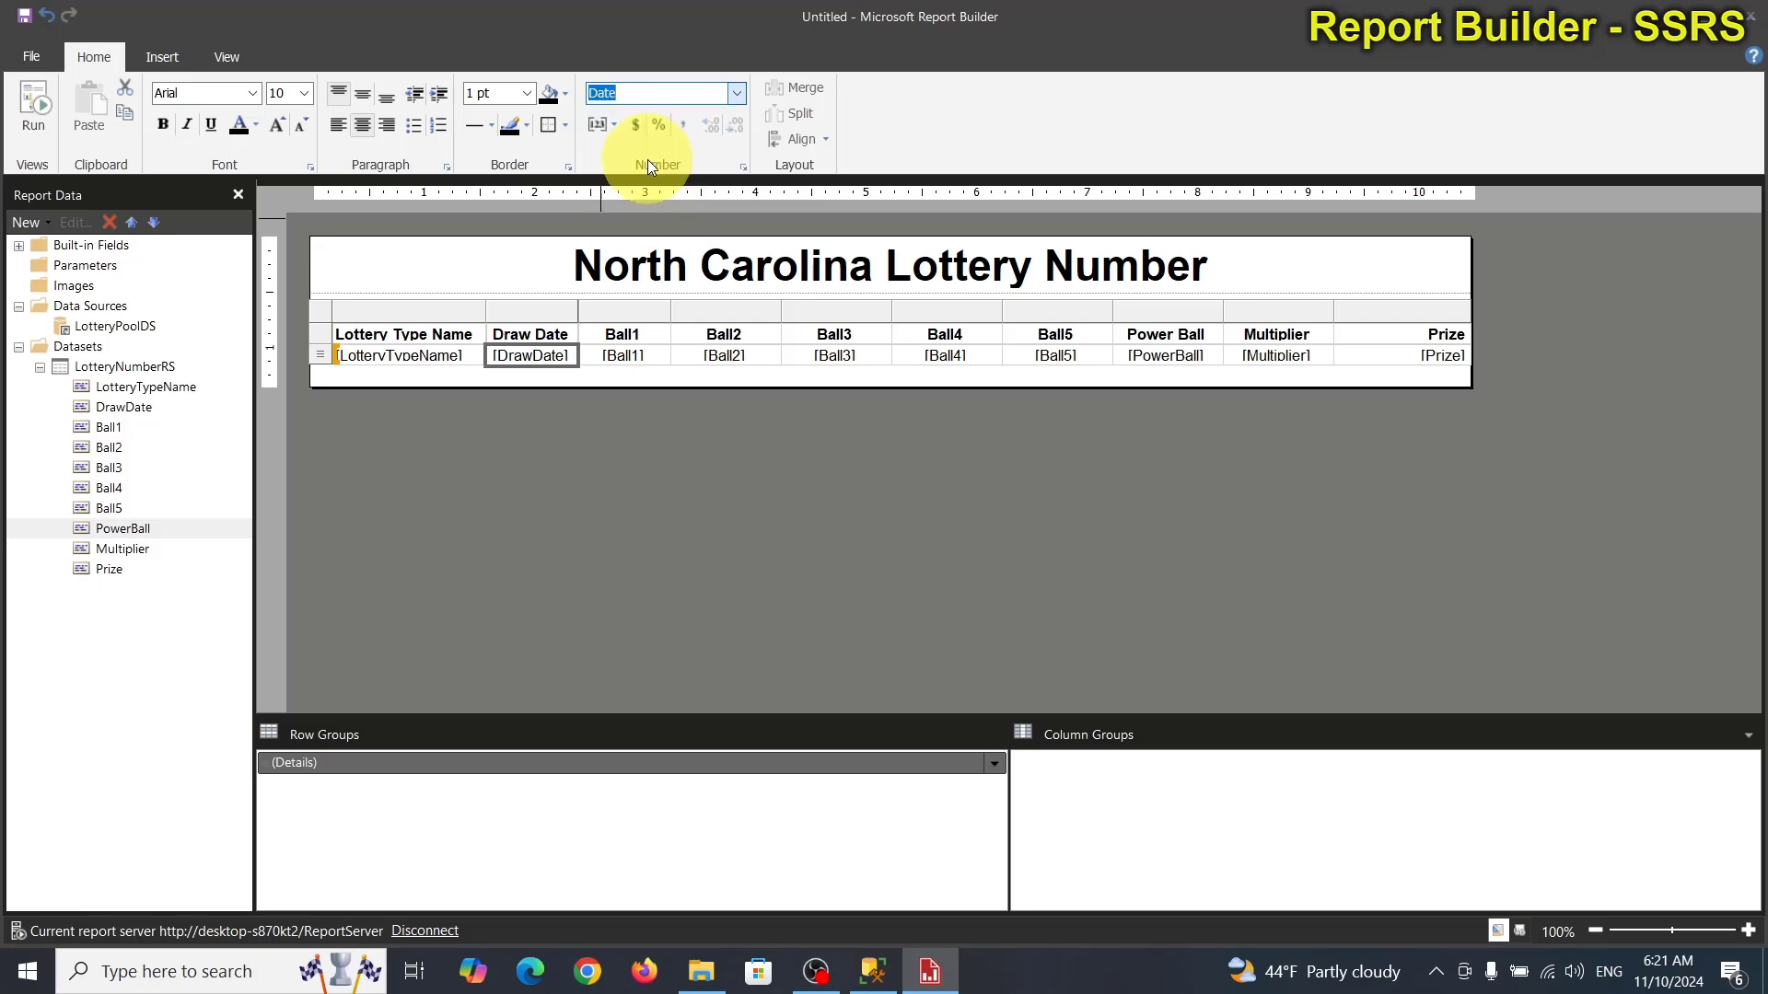
Preview the report through page 2 to confirm dates like 11/9/2024, then return to Design.
click(33, 109)
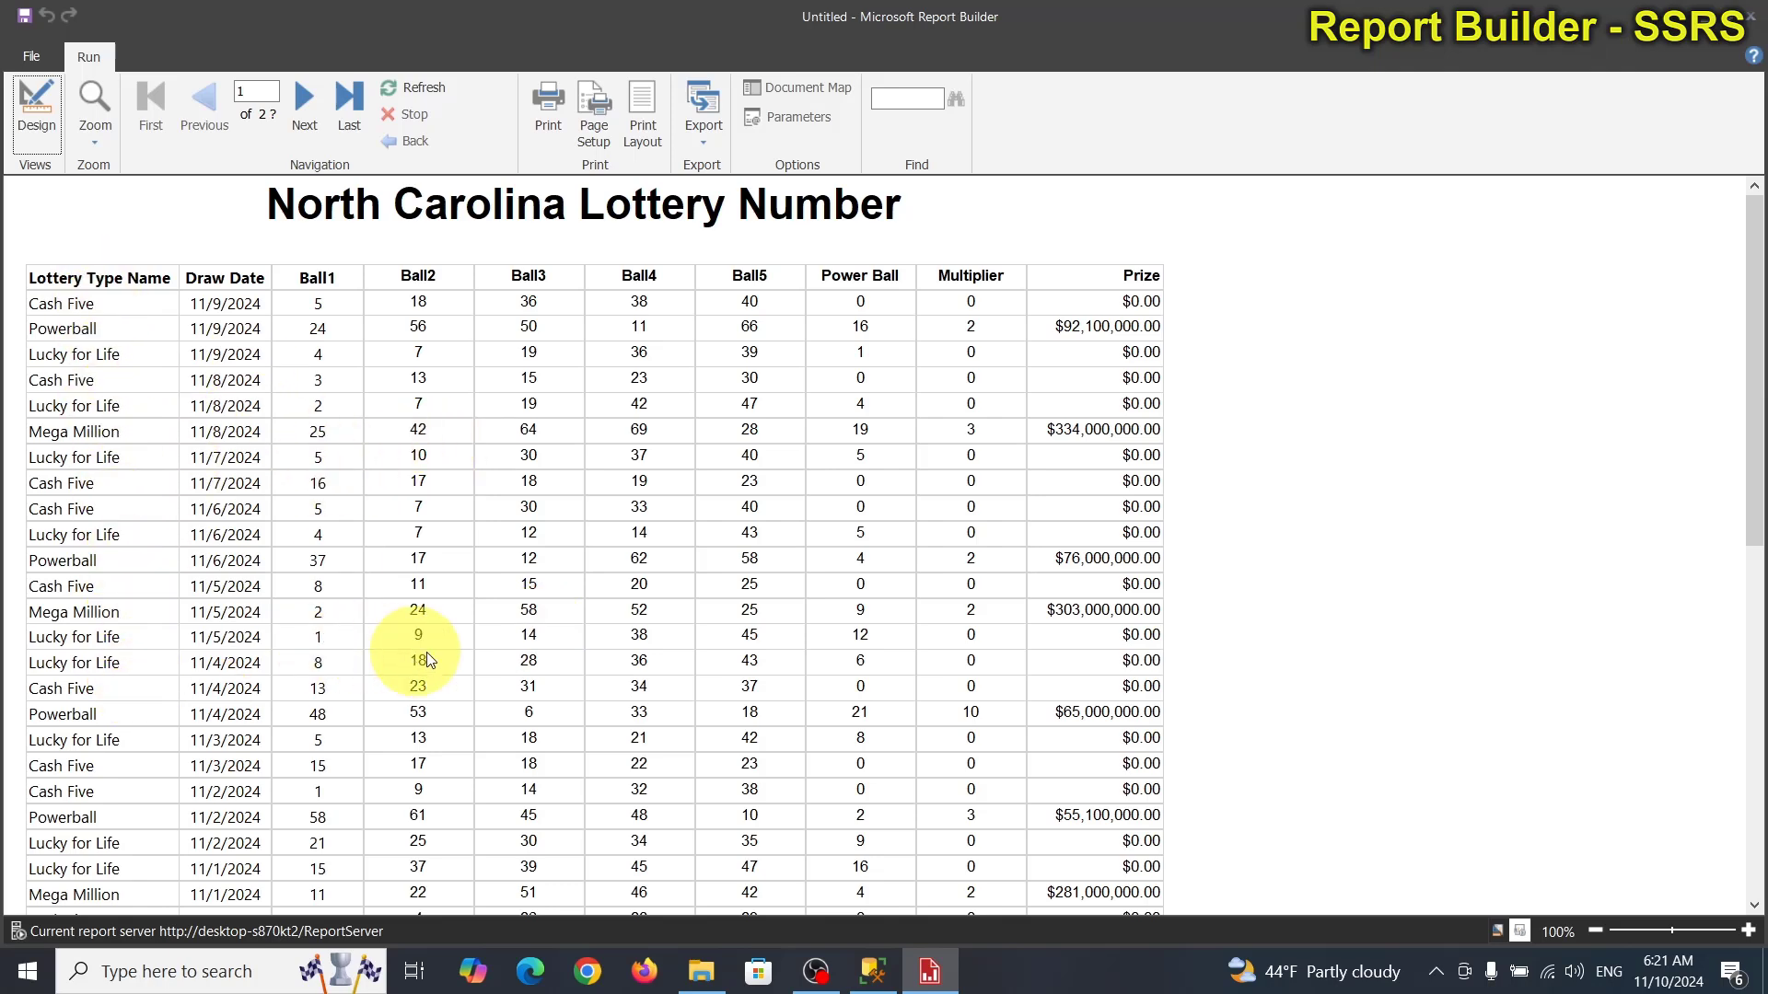
scroll(468, 645, down, 1)
scroll(471, 636, down, 20)
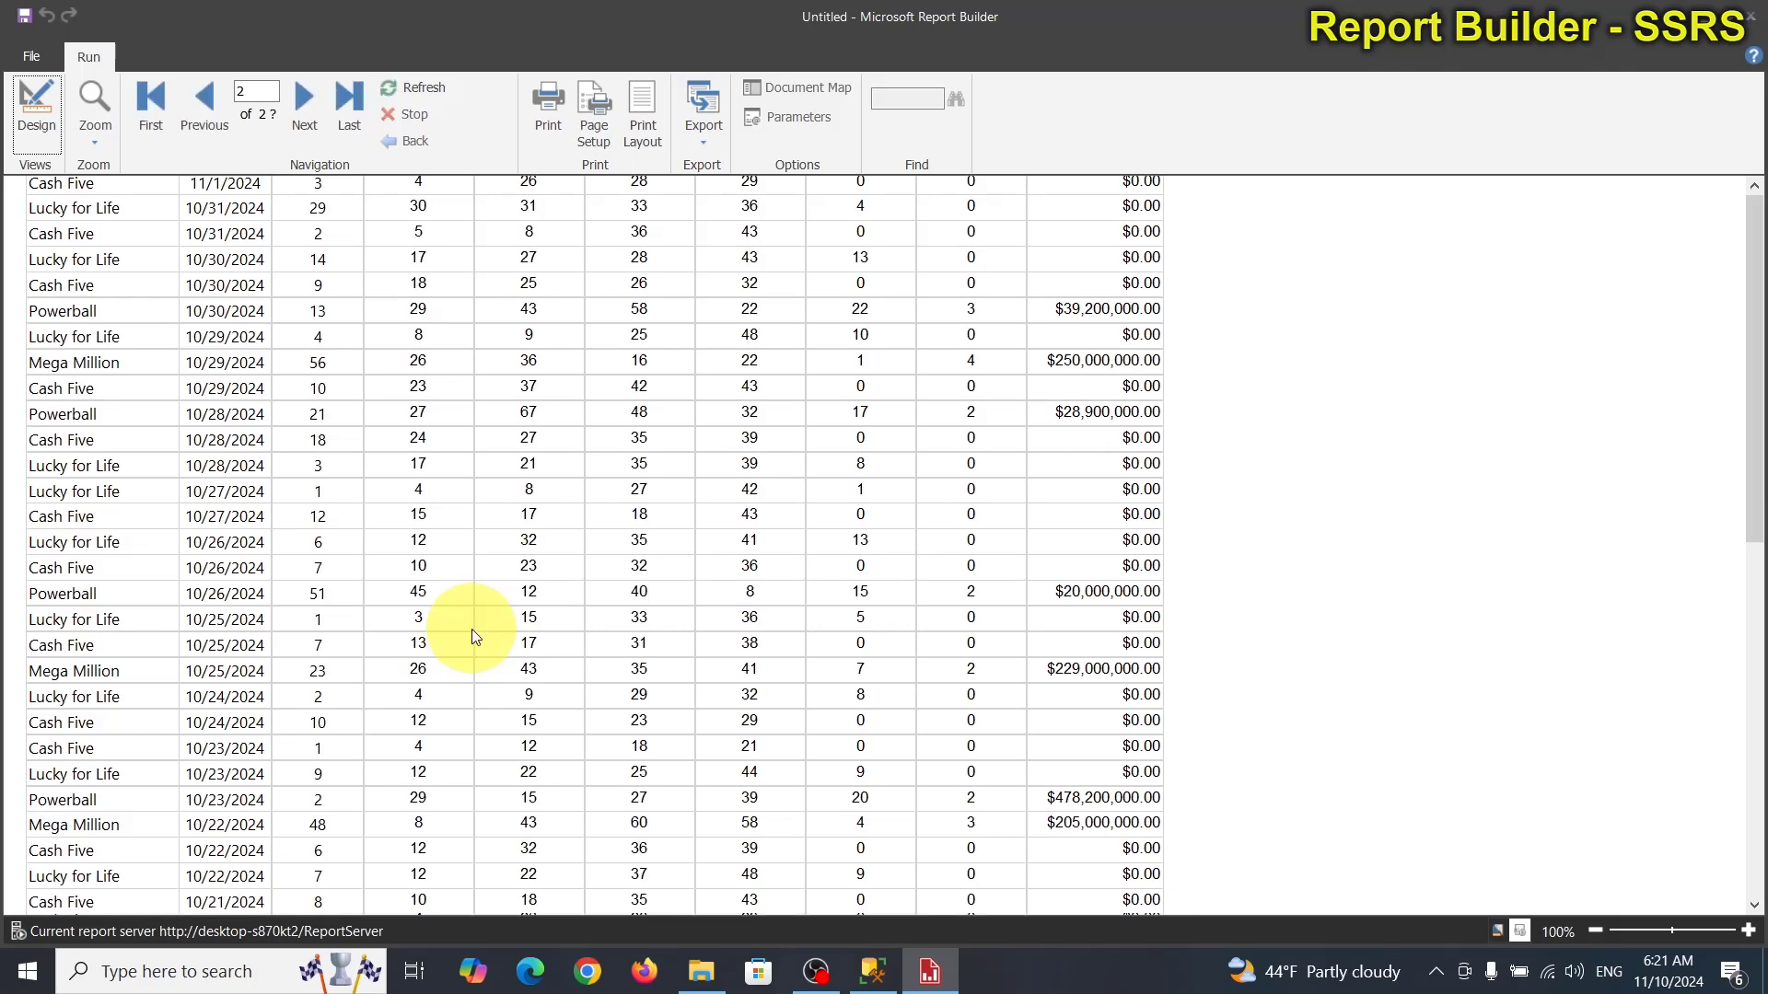
scroll(474, 636, up, 20)
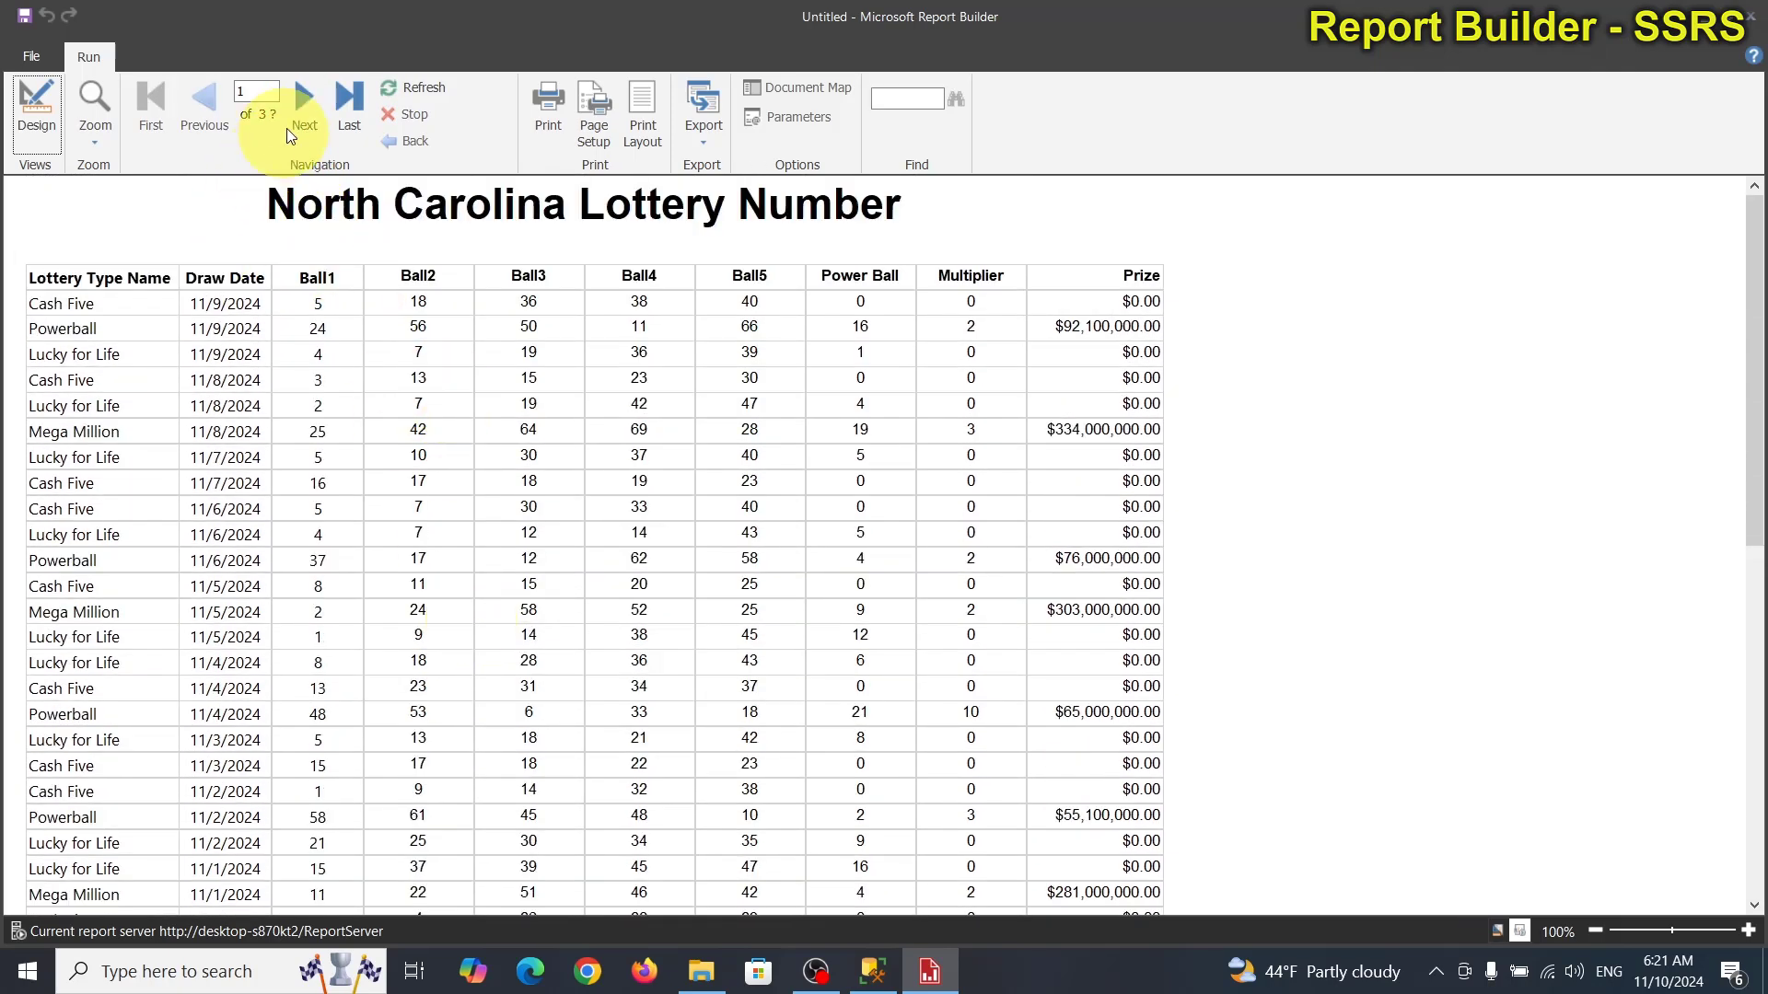
click(306, 94)
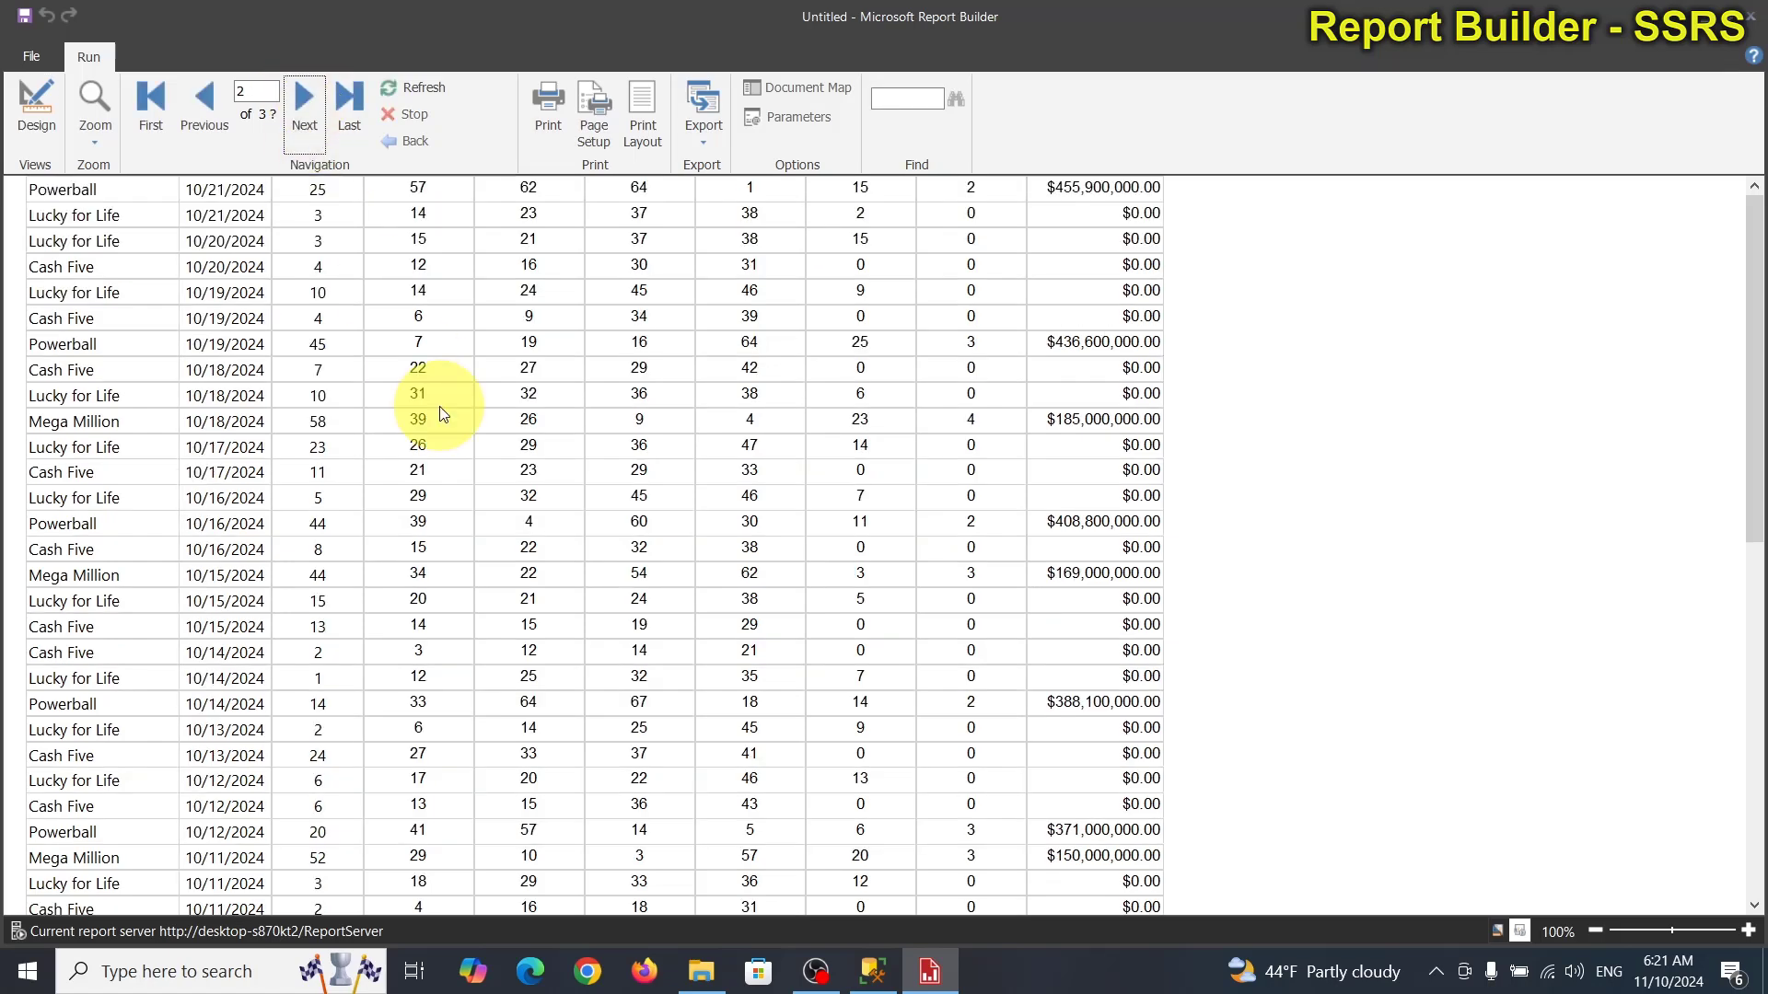
scroll(359, 347, up, 2)
click(302, 94)
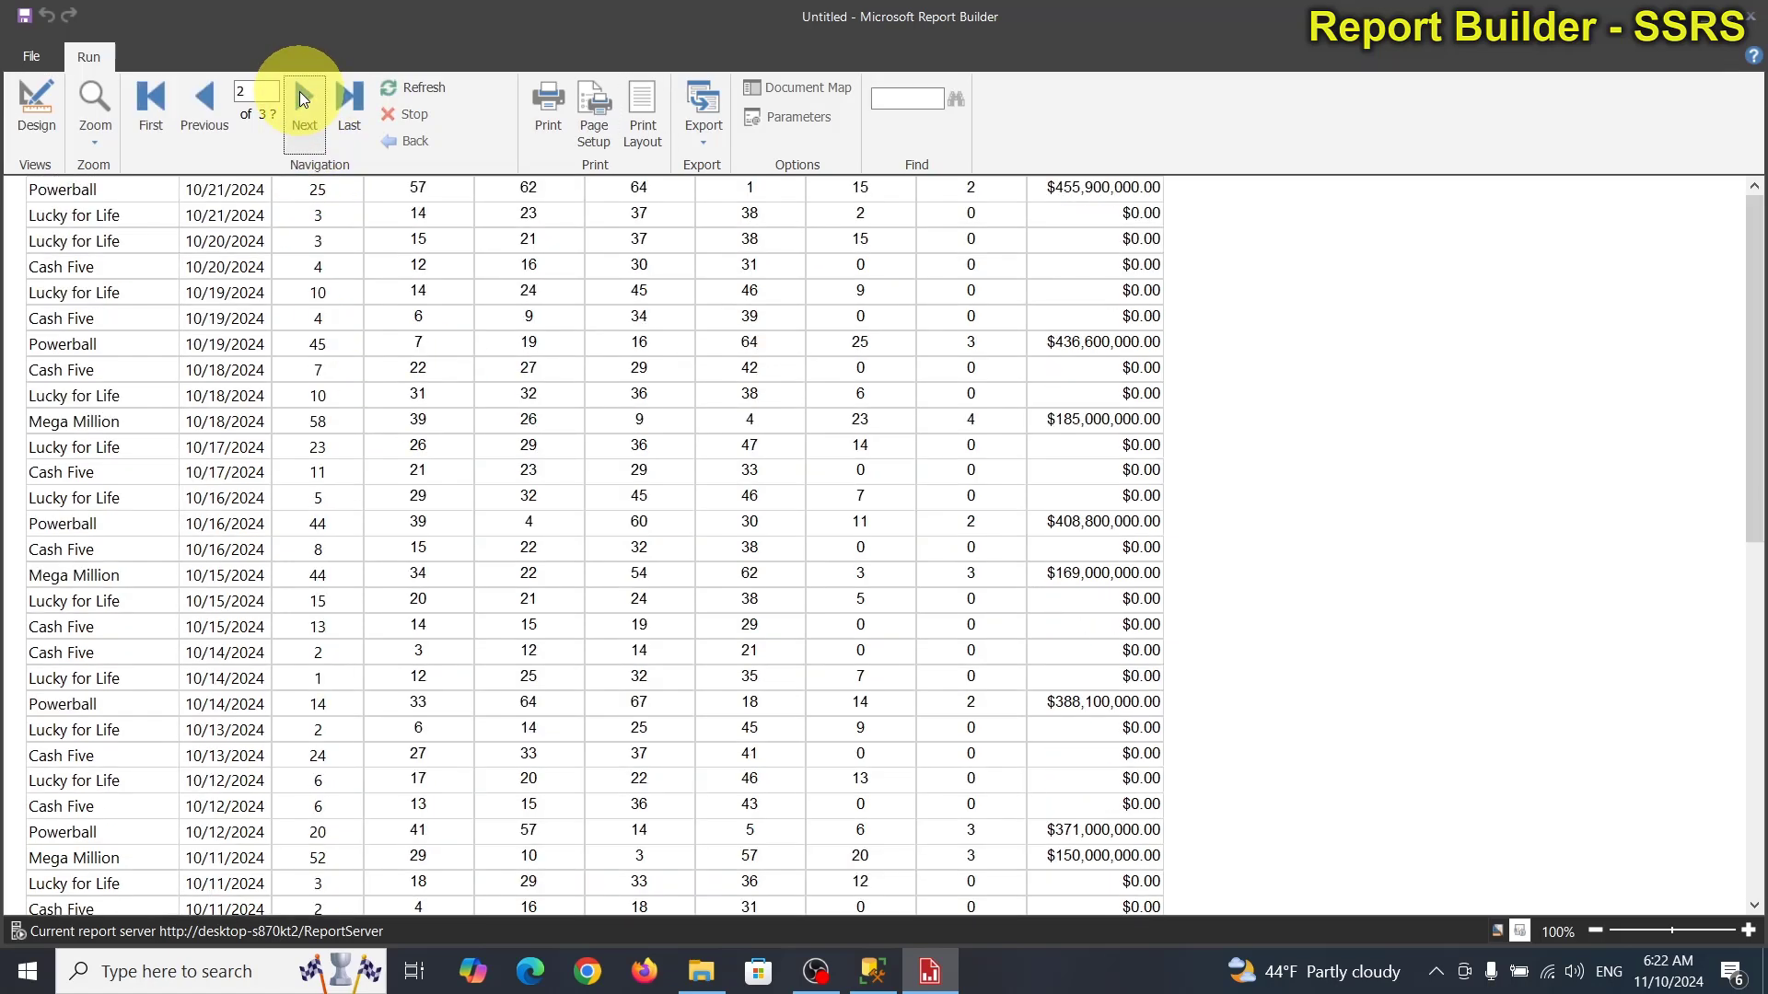
click(37, 101)
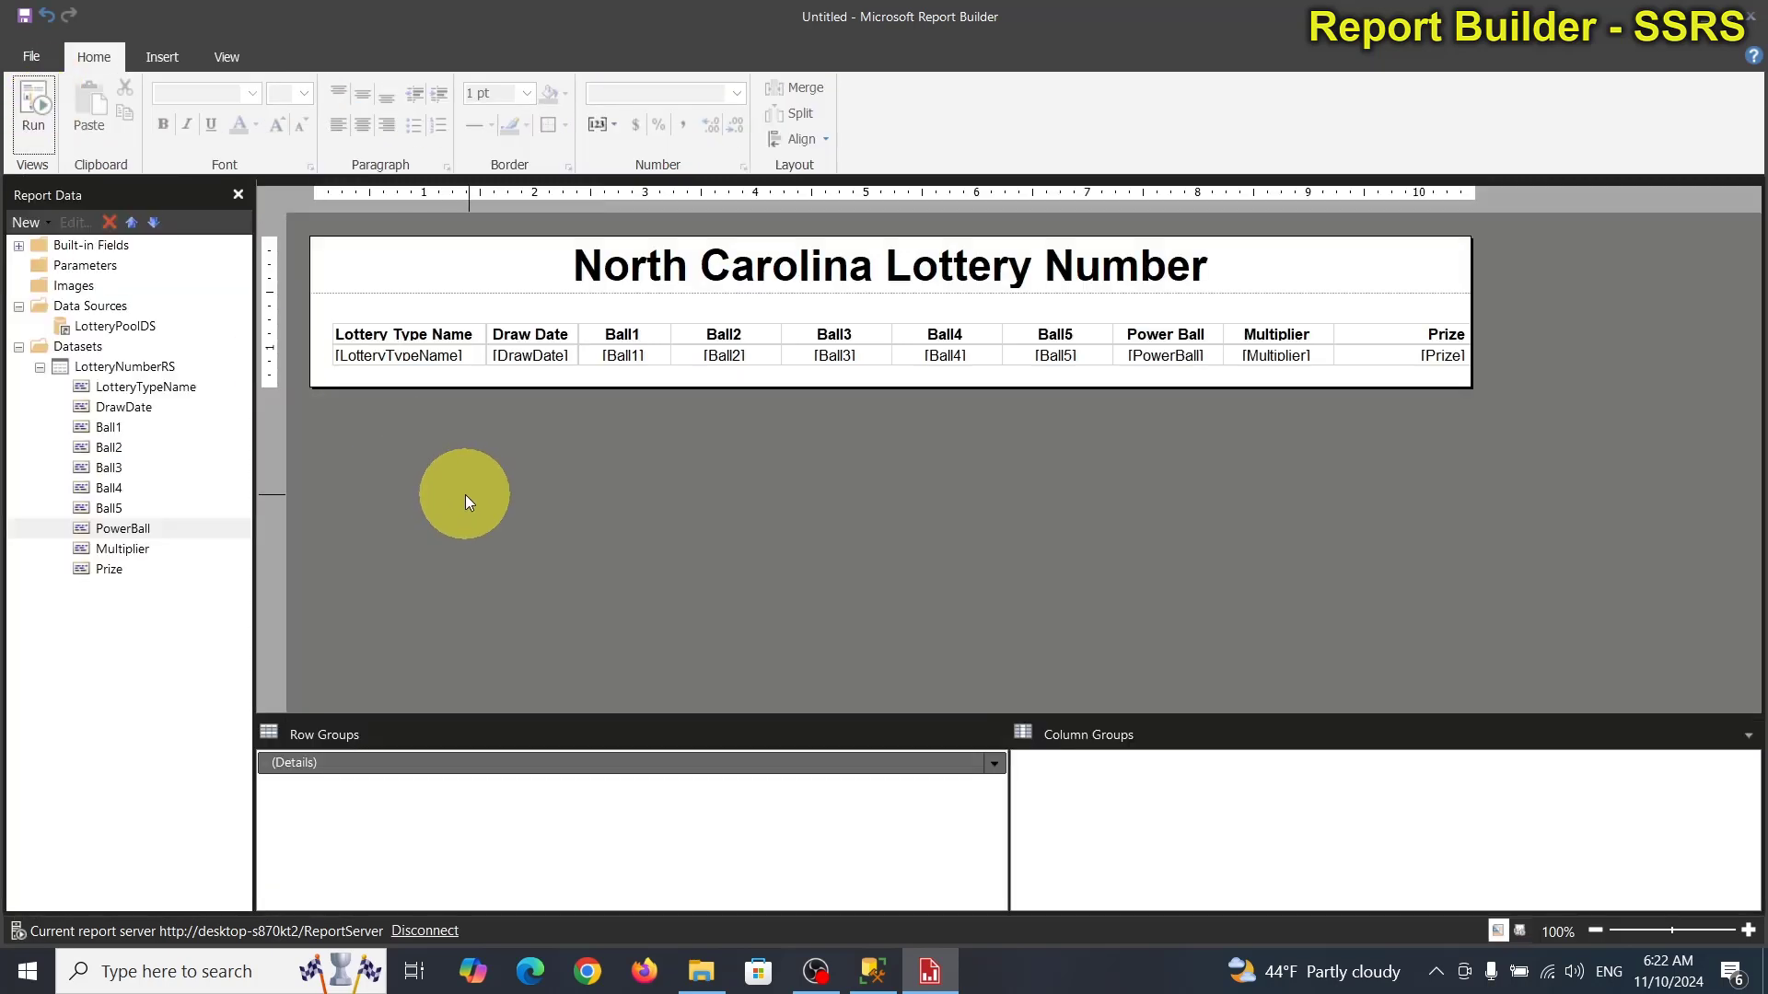
Save the report over LotteryNumber.rdl in C:\SSRS Reports, then minimize Report Builder.
click(24, 15)
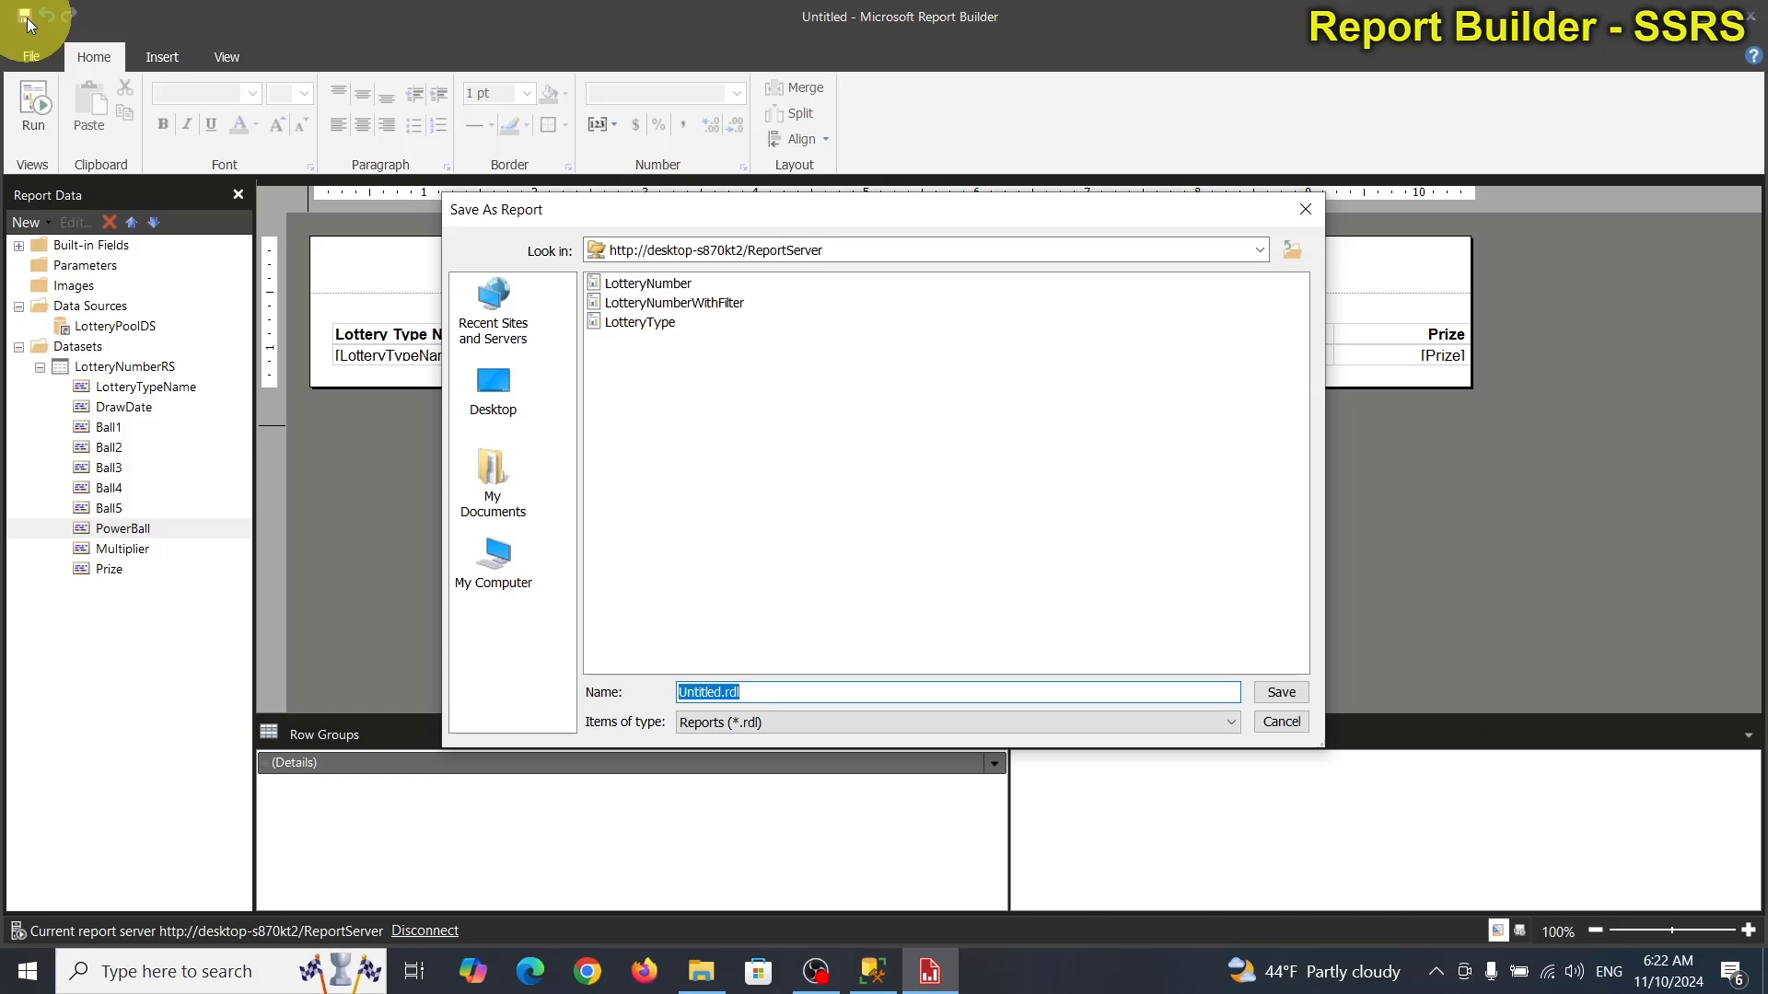
click(512, 579)
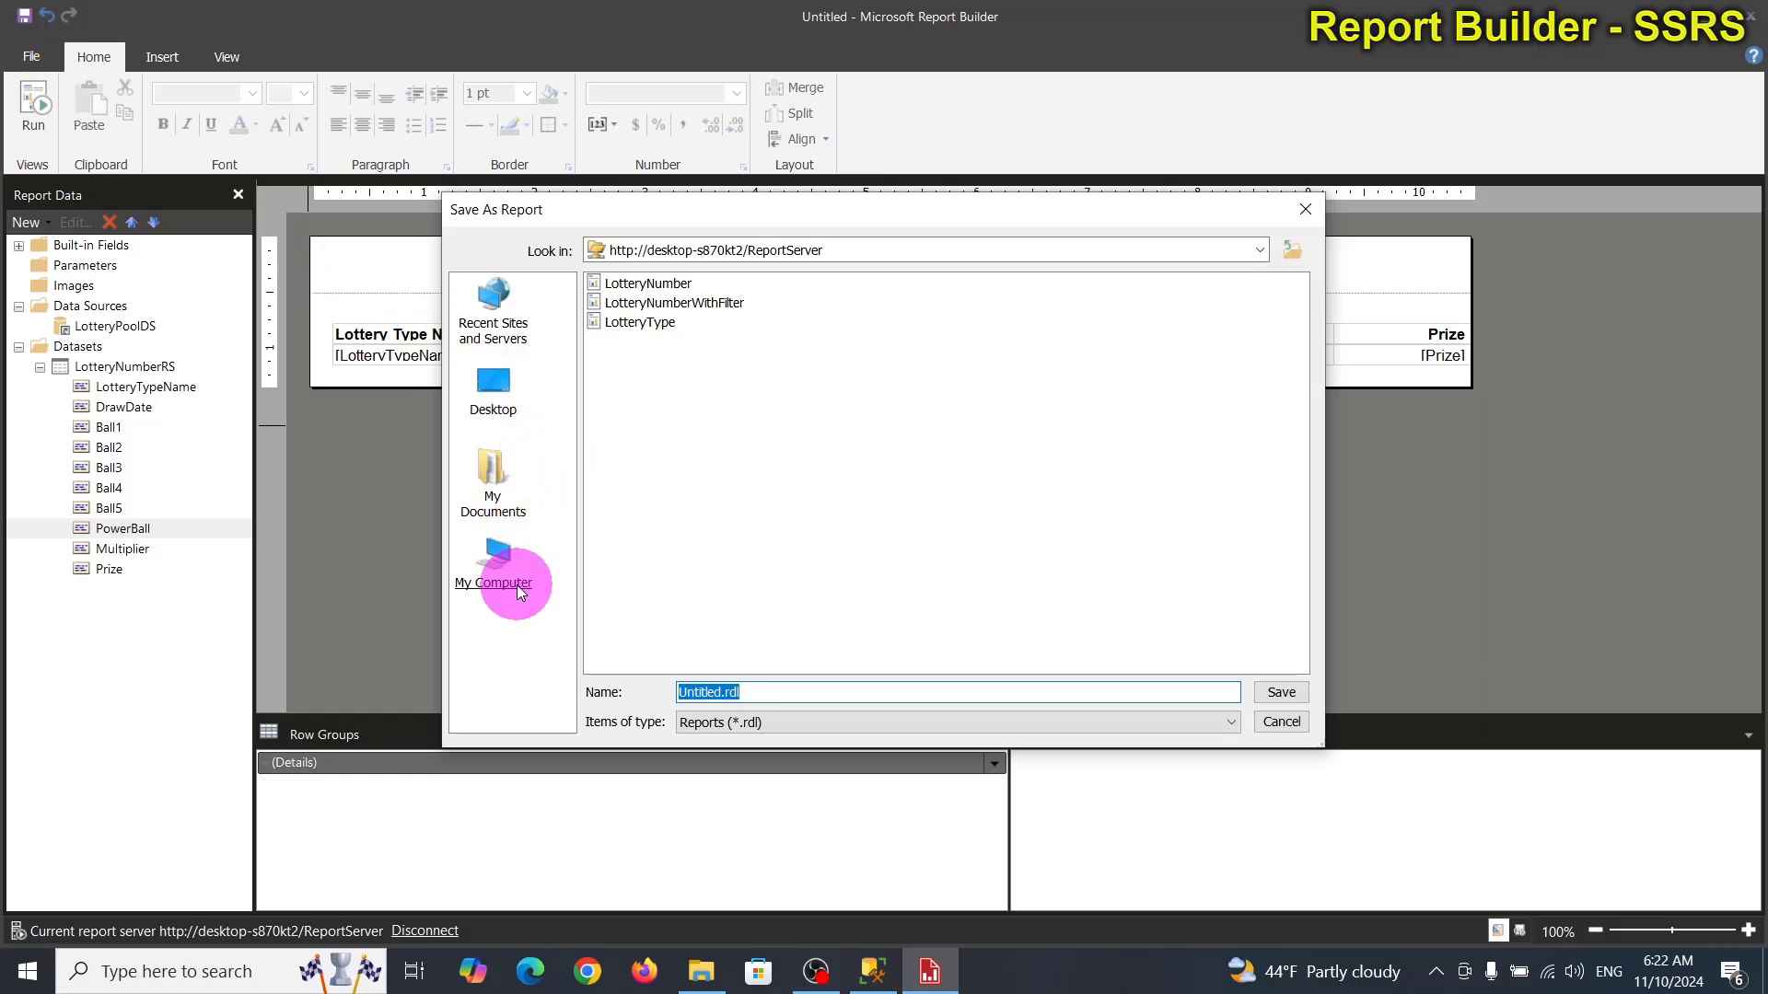
double_click(612, 283)
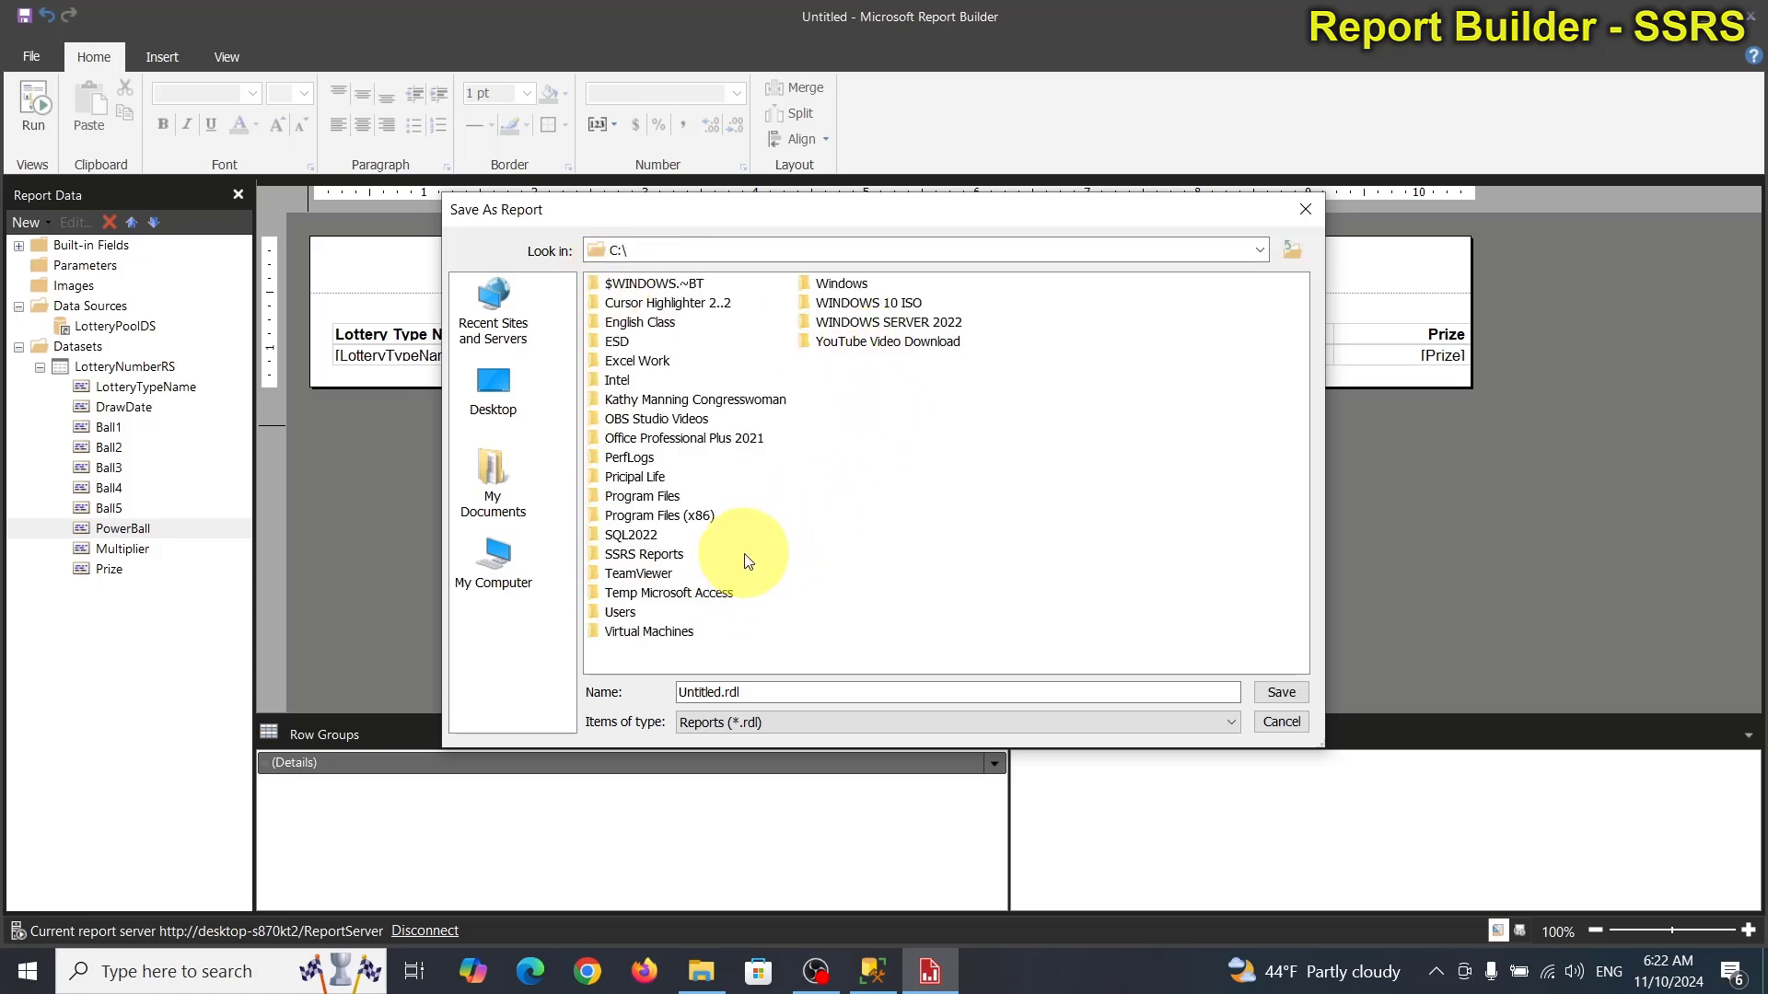
double_click(667, 553)
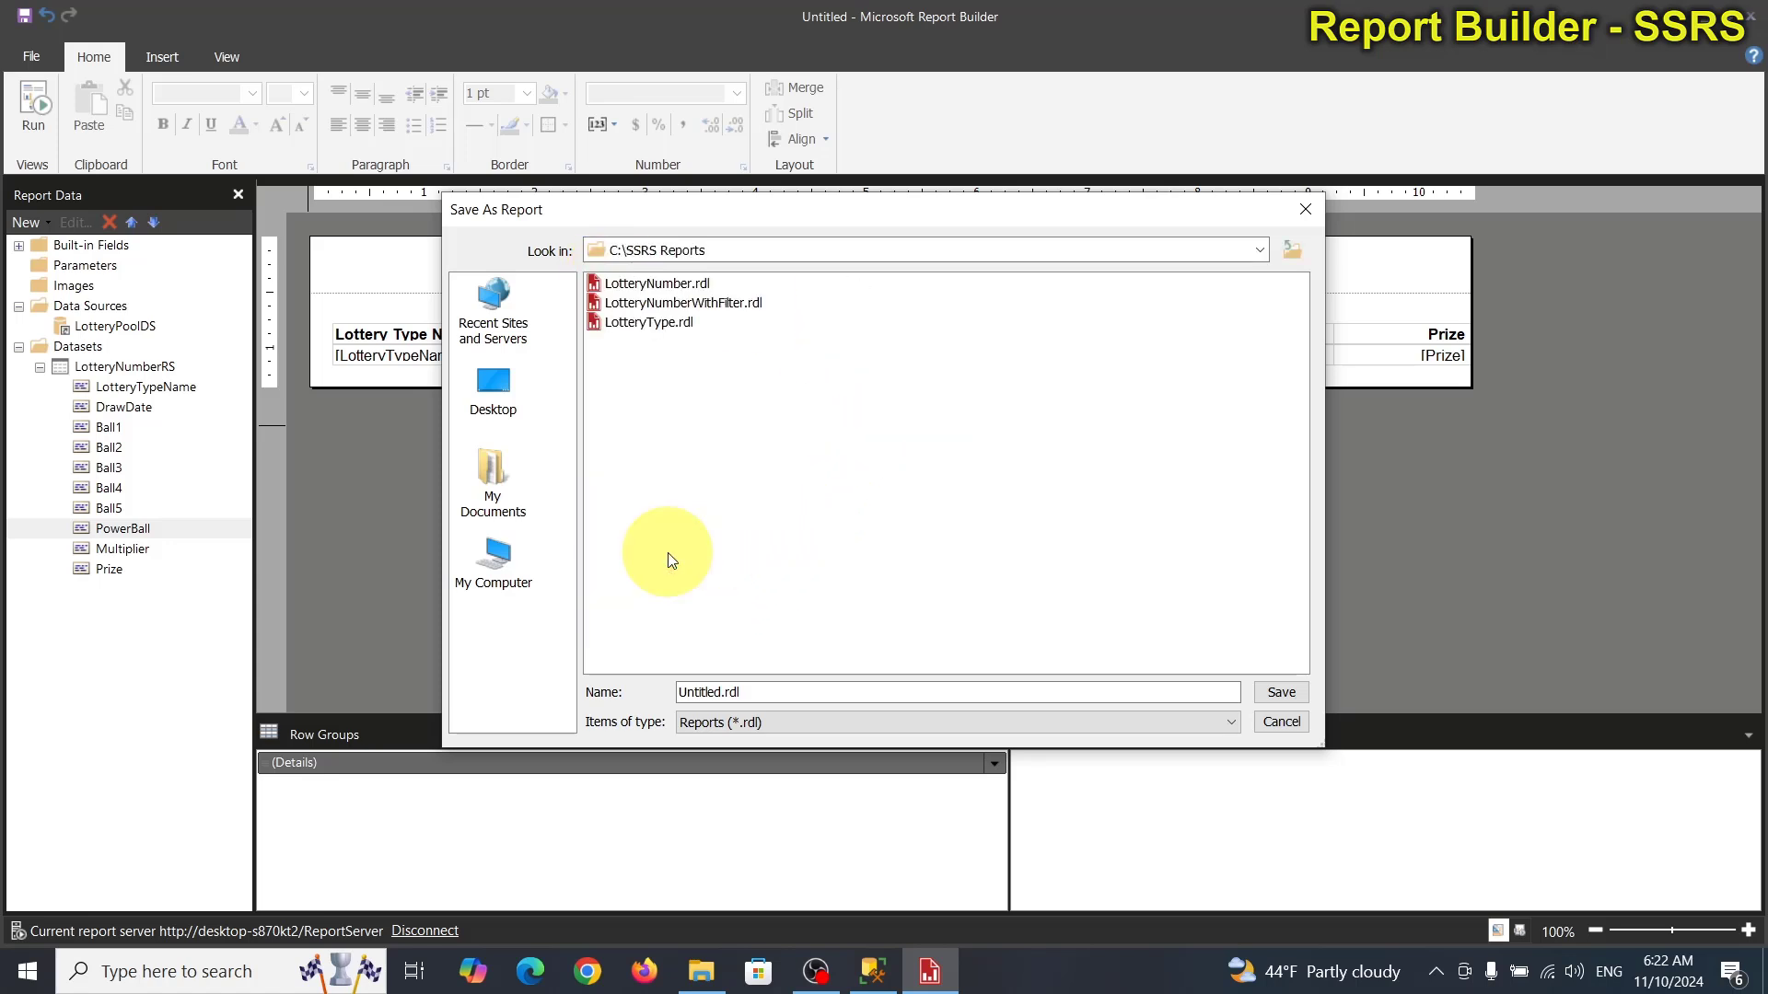
click(668, 285)
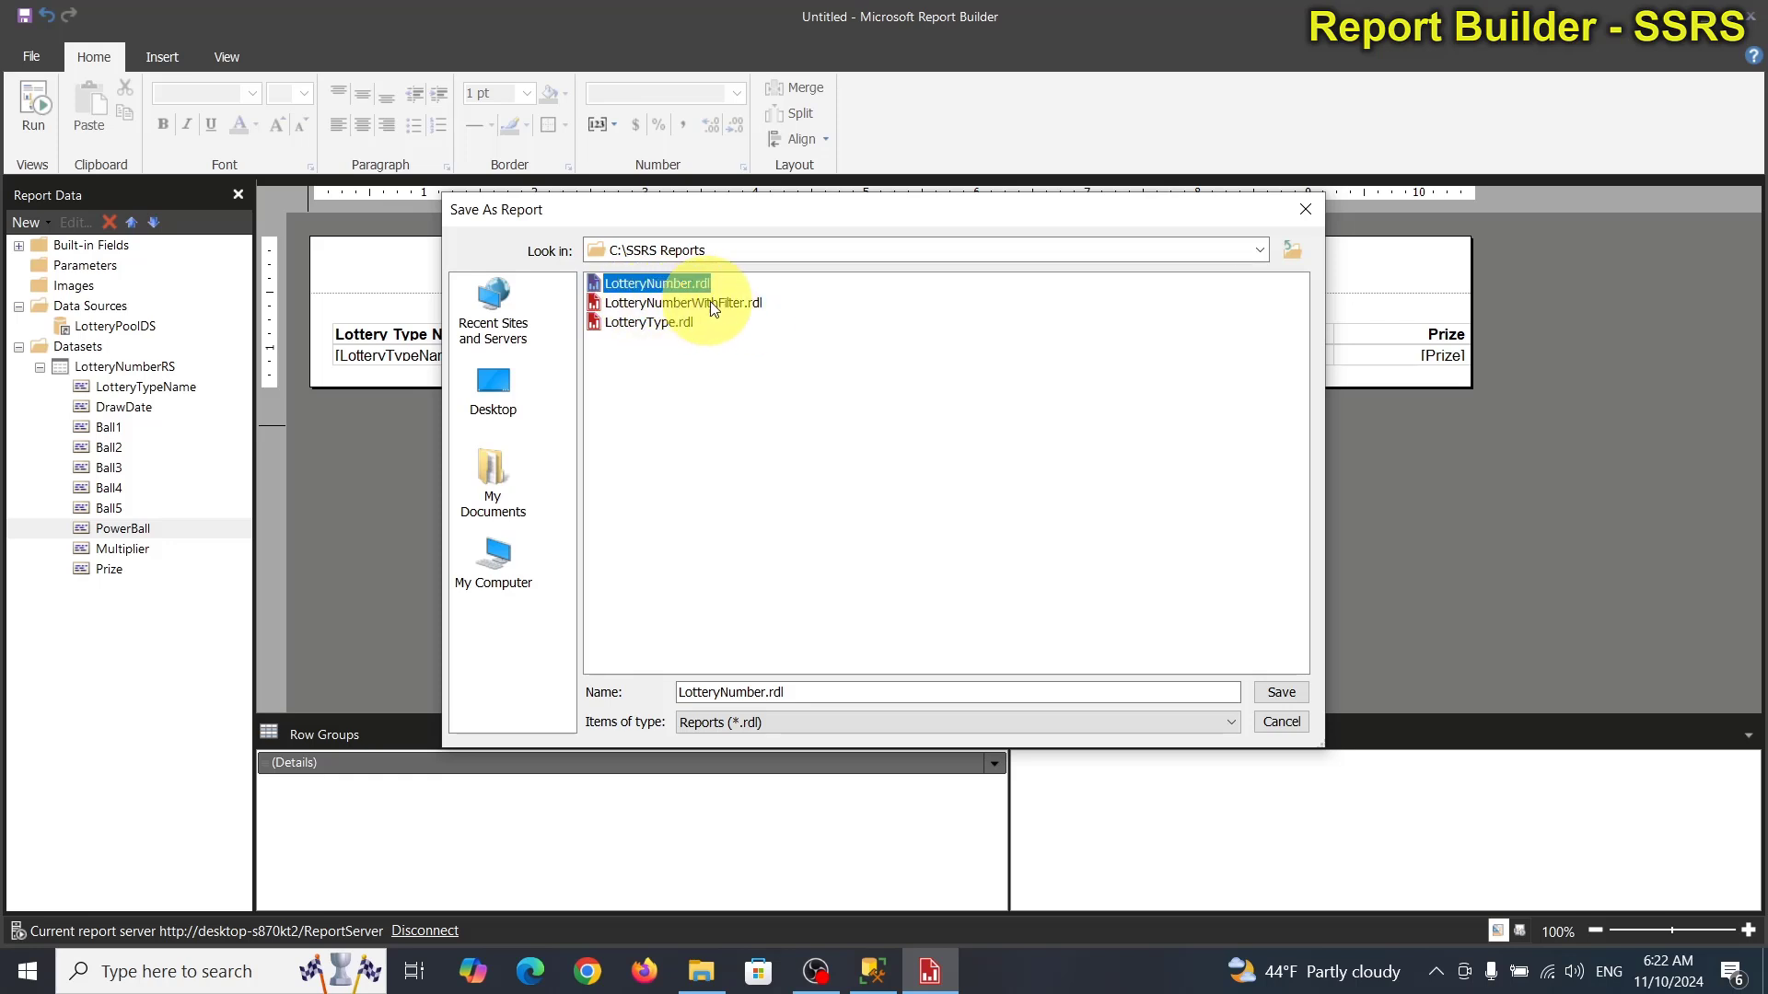
click(1278, 700)
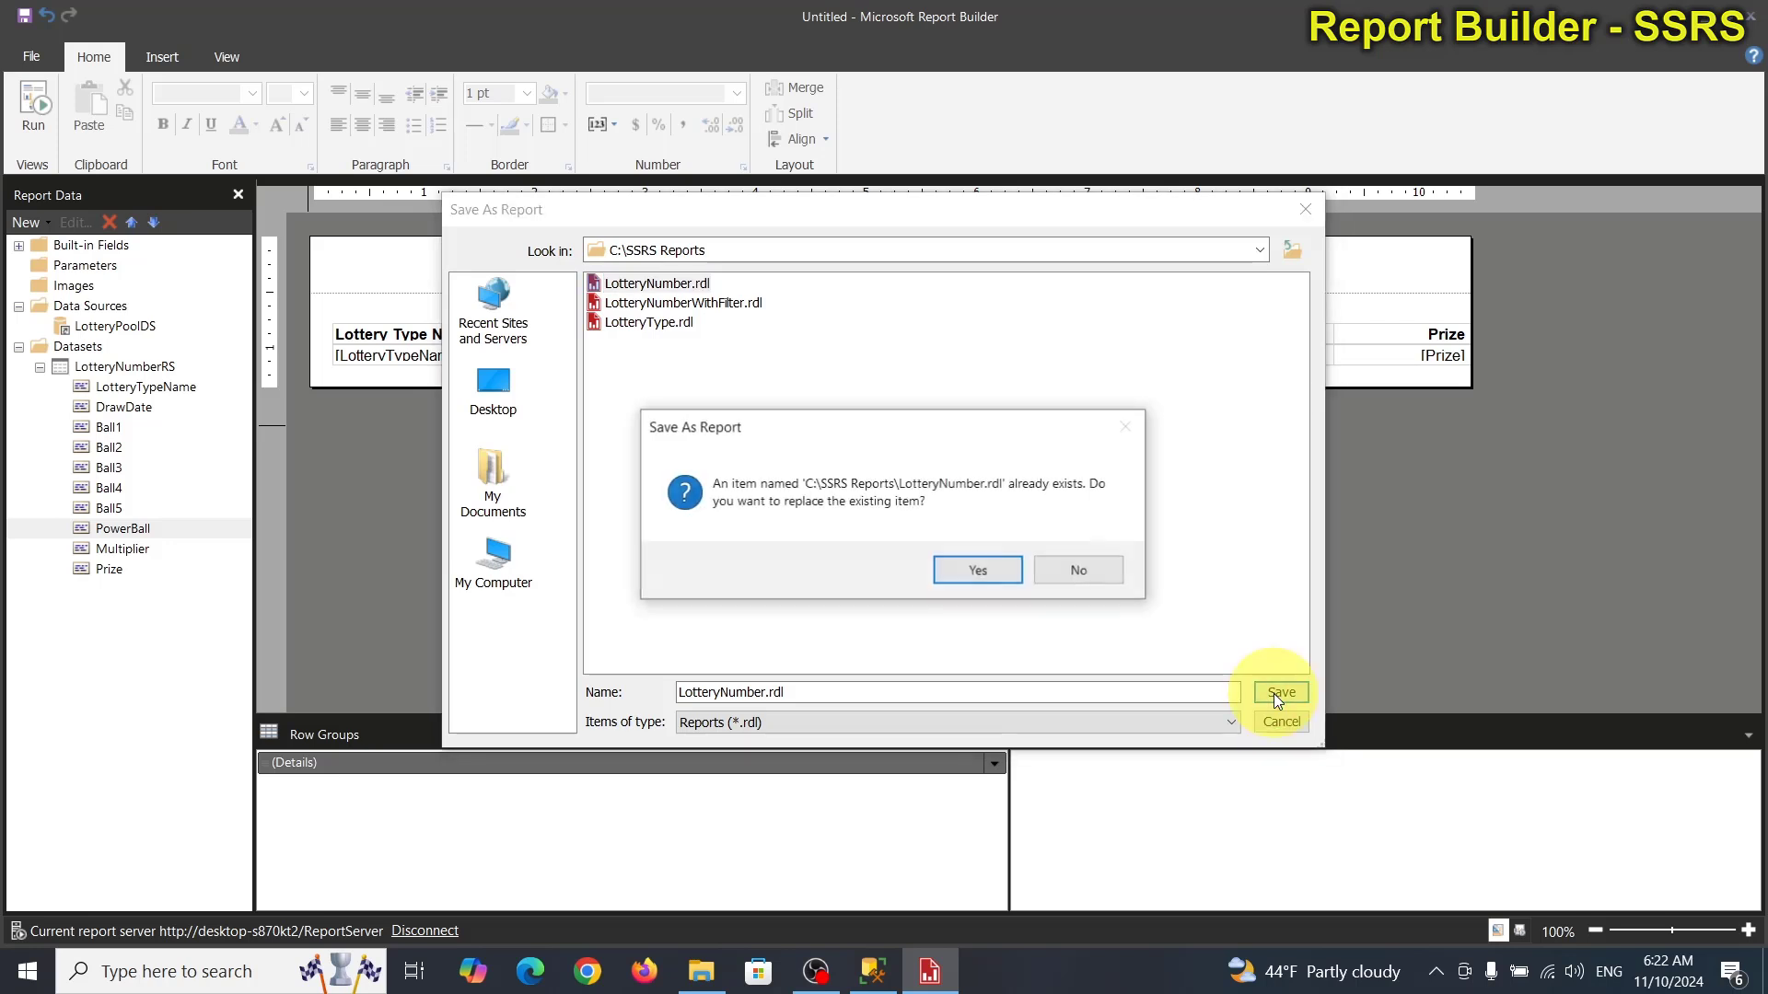
click(980, 570)
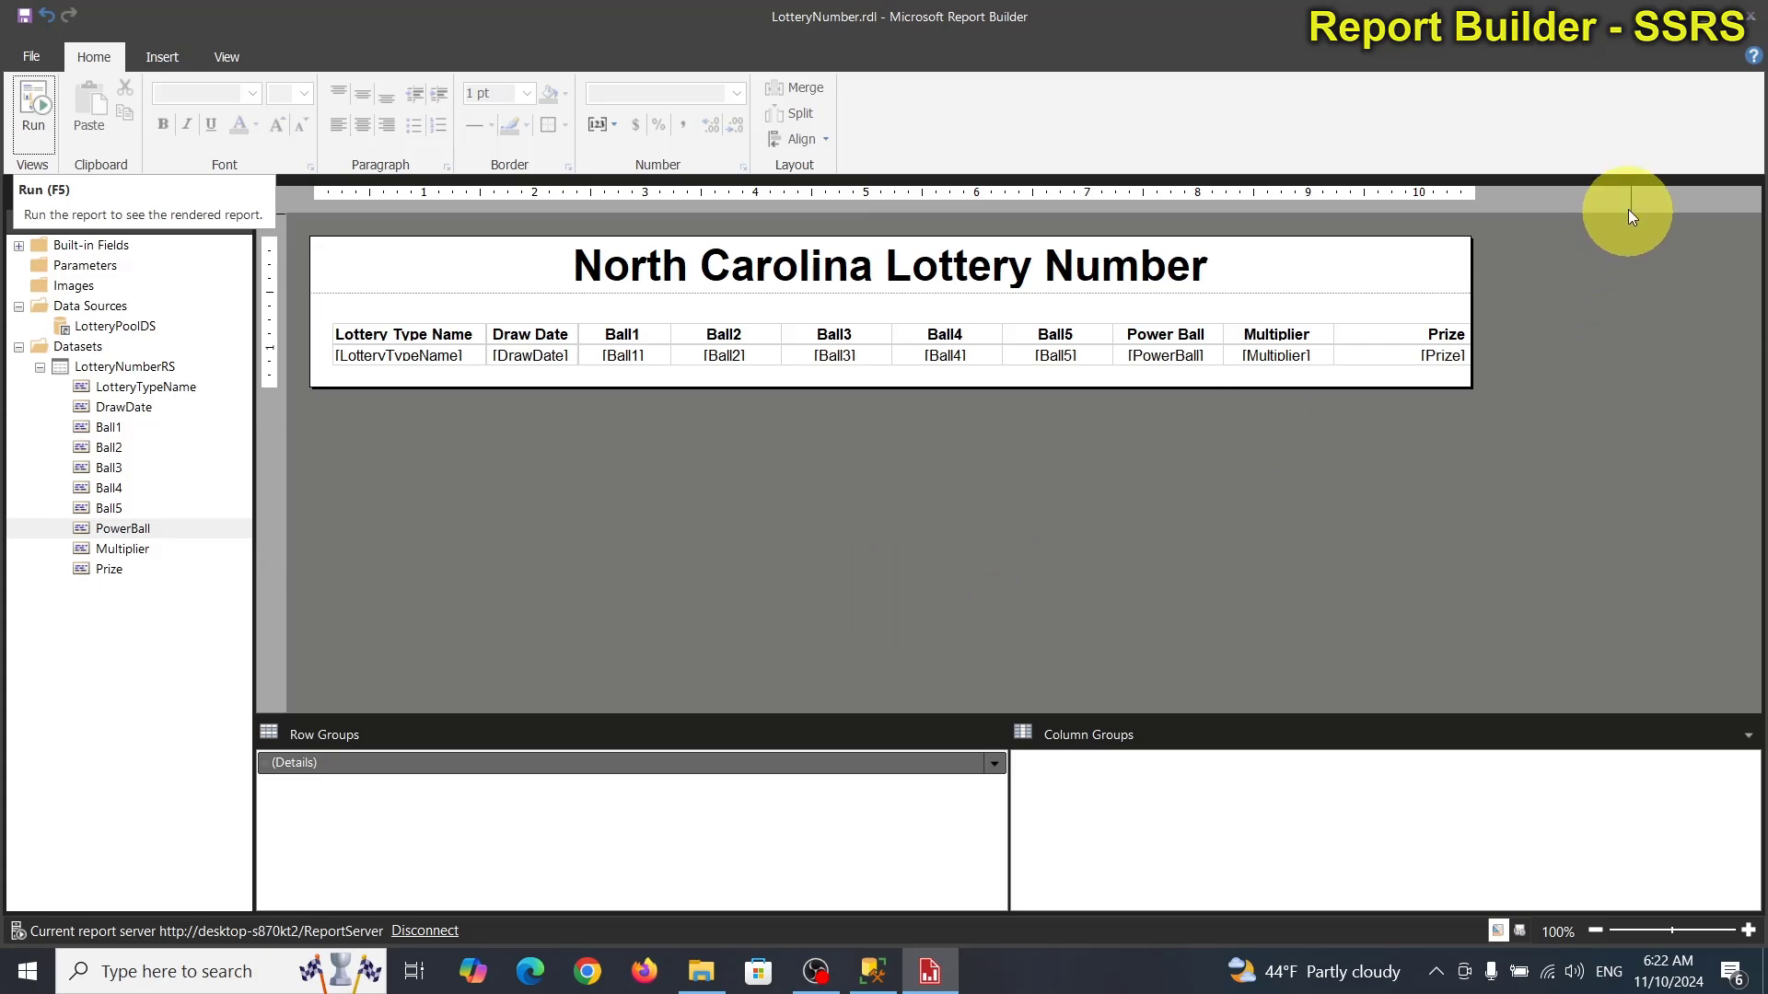
click(1704, 20)
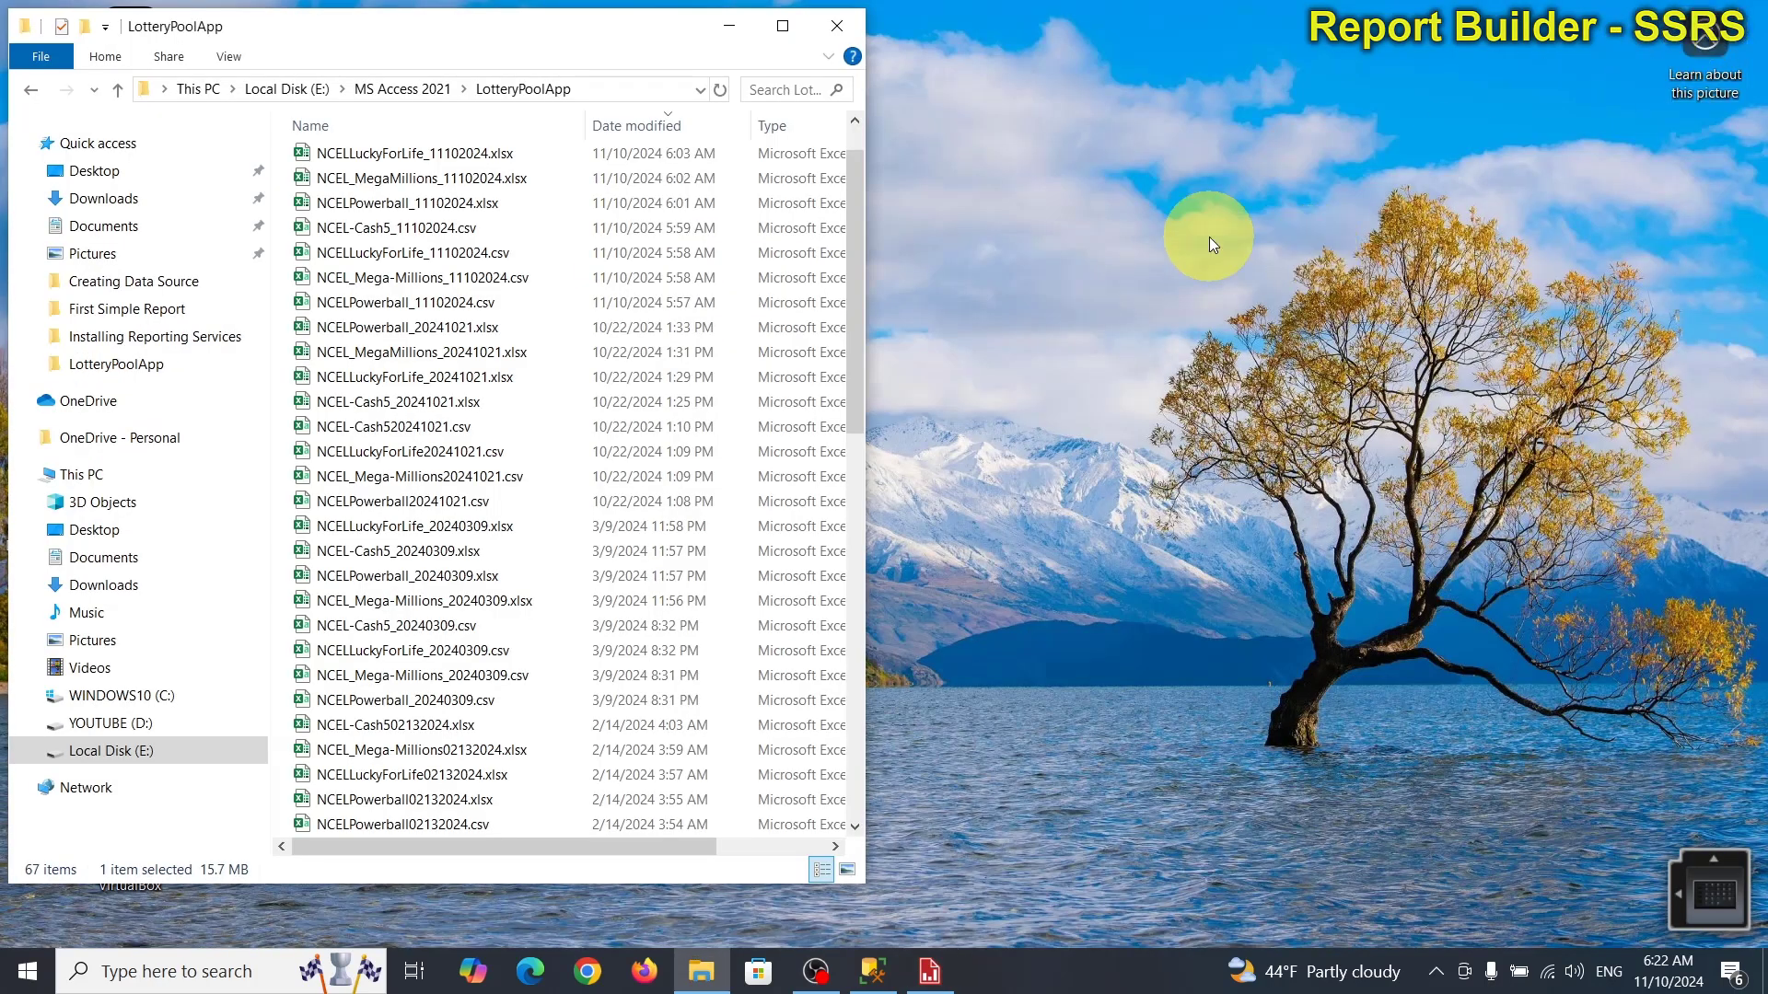
Open the Reporting Services web portal from the desktop and delete the LotteryNumber report.
click(727, 32)
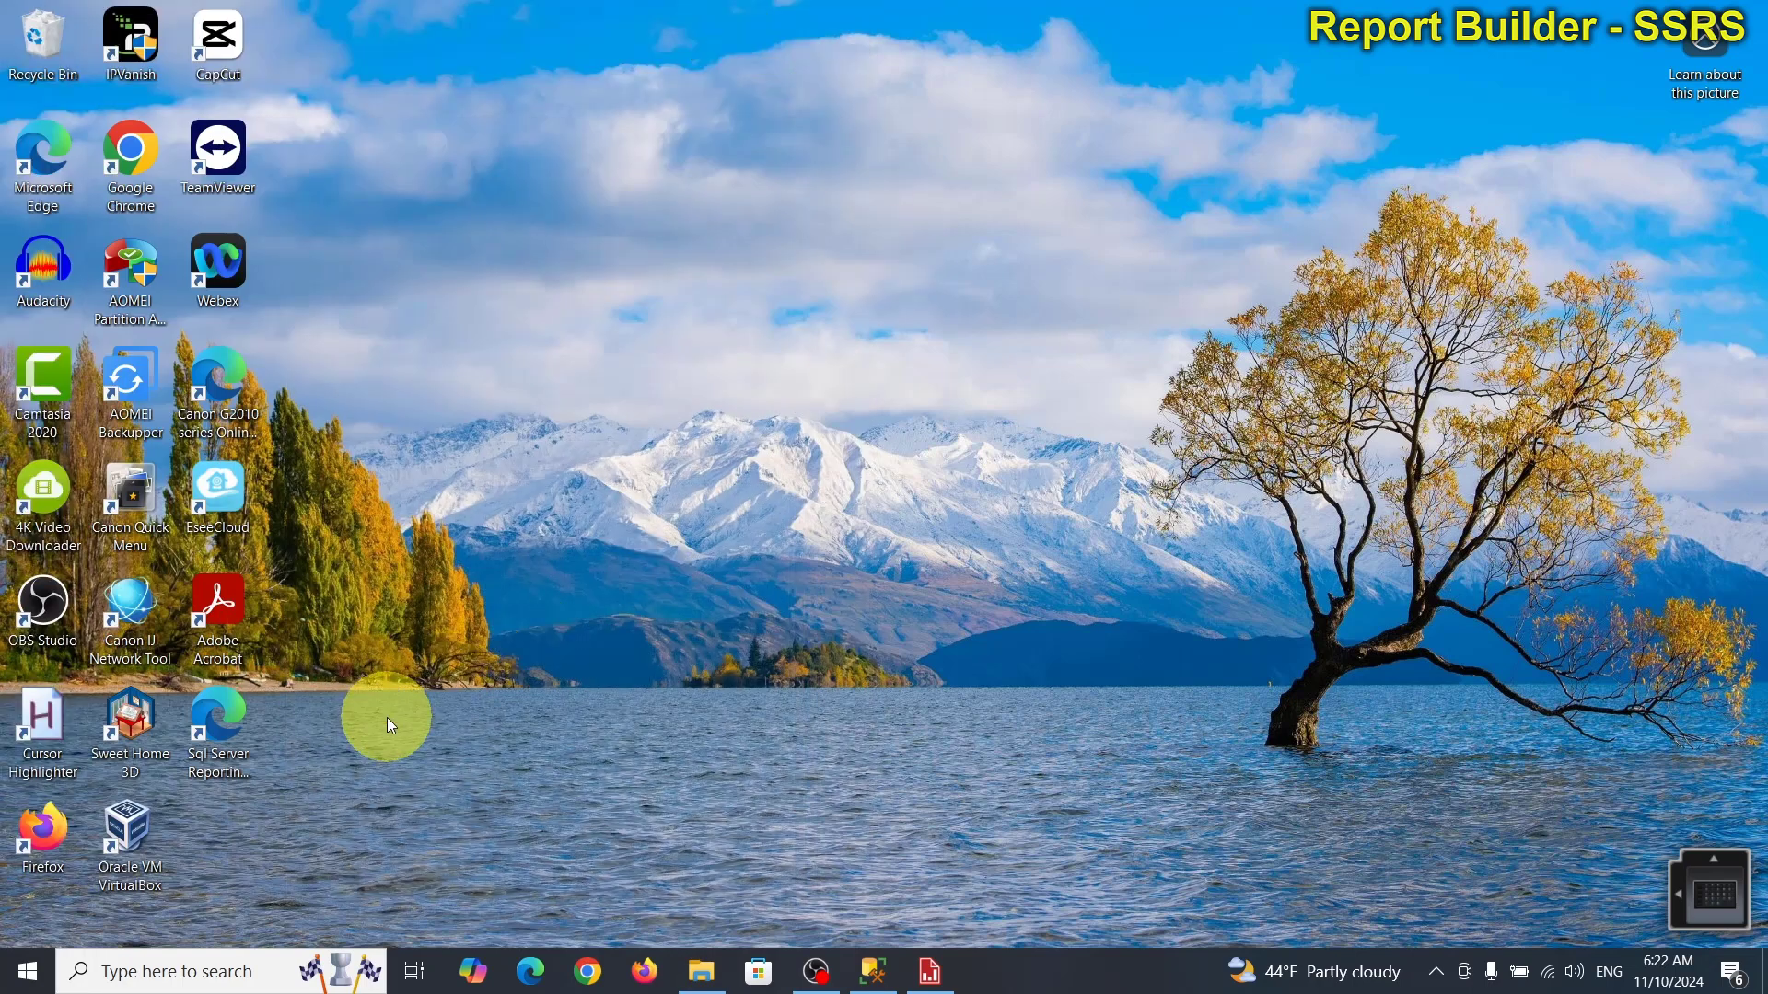
double_click(239, 714)
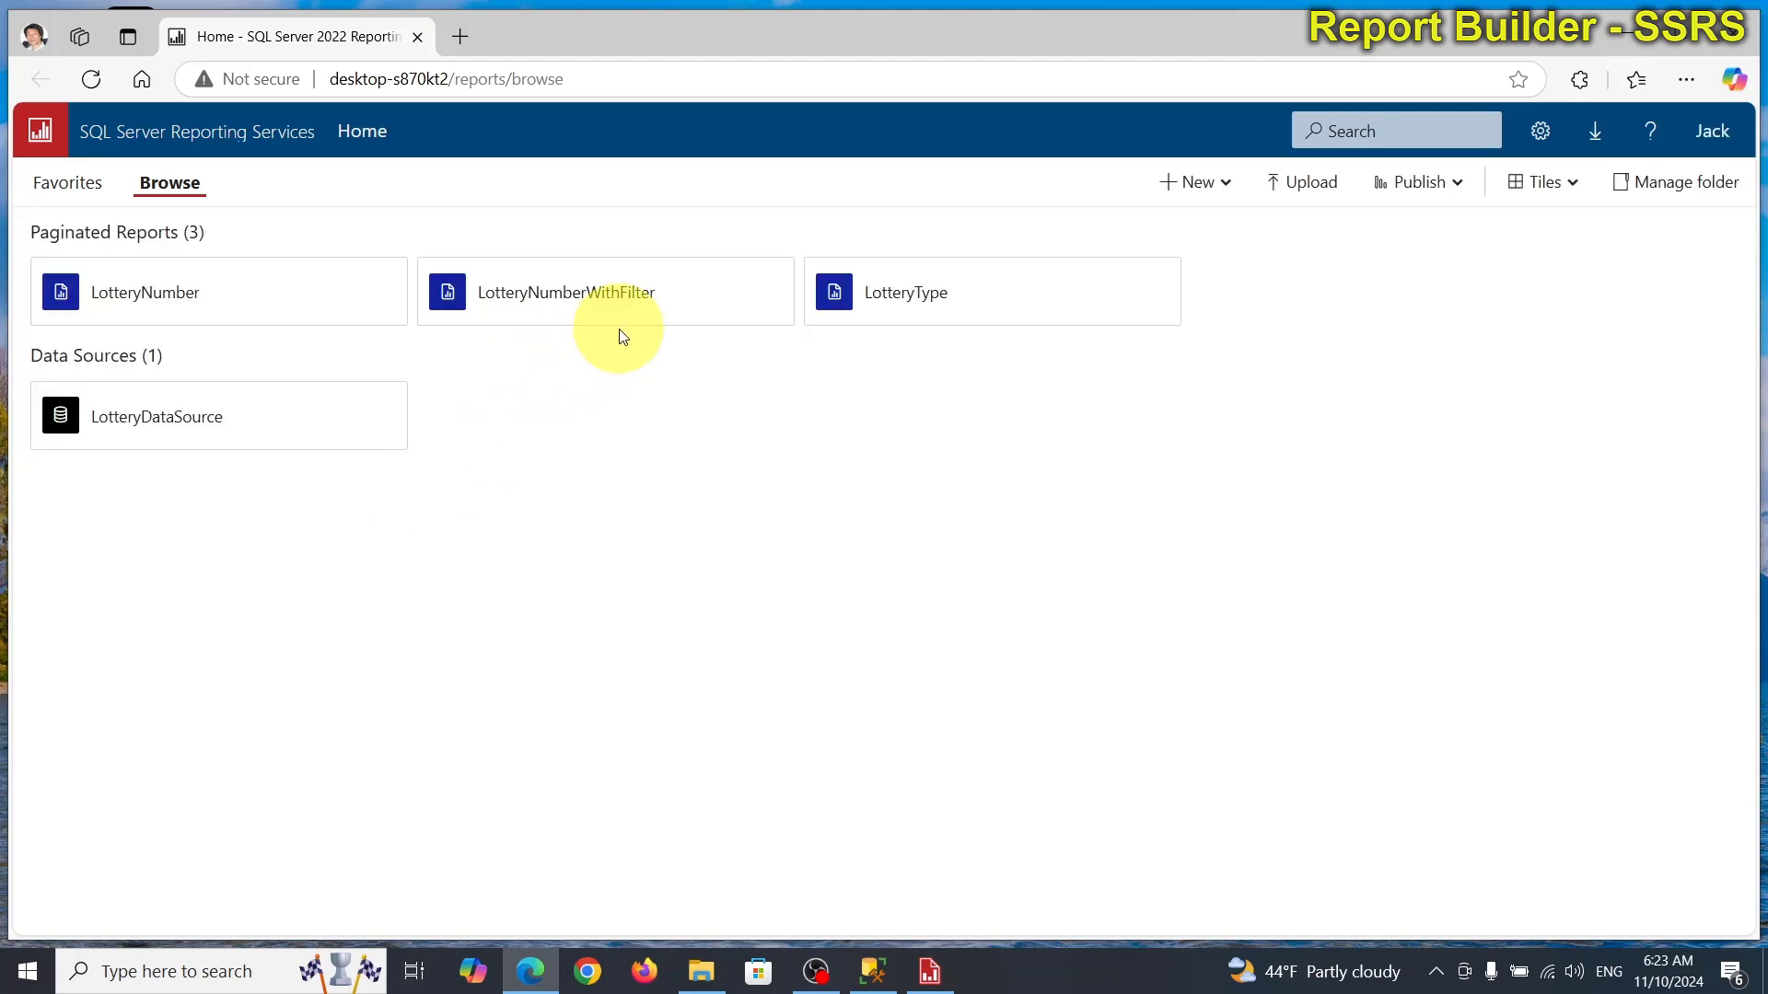
mouse_move(162, 312)
click(334, 293)
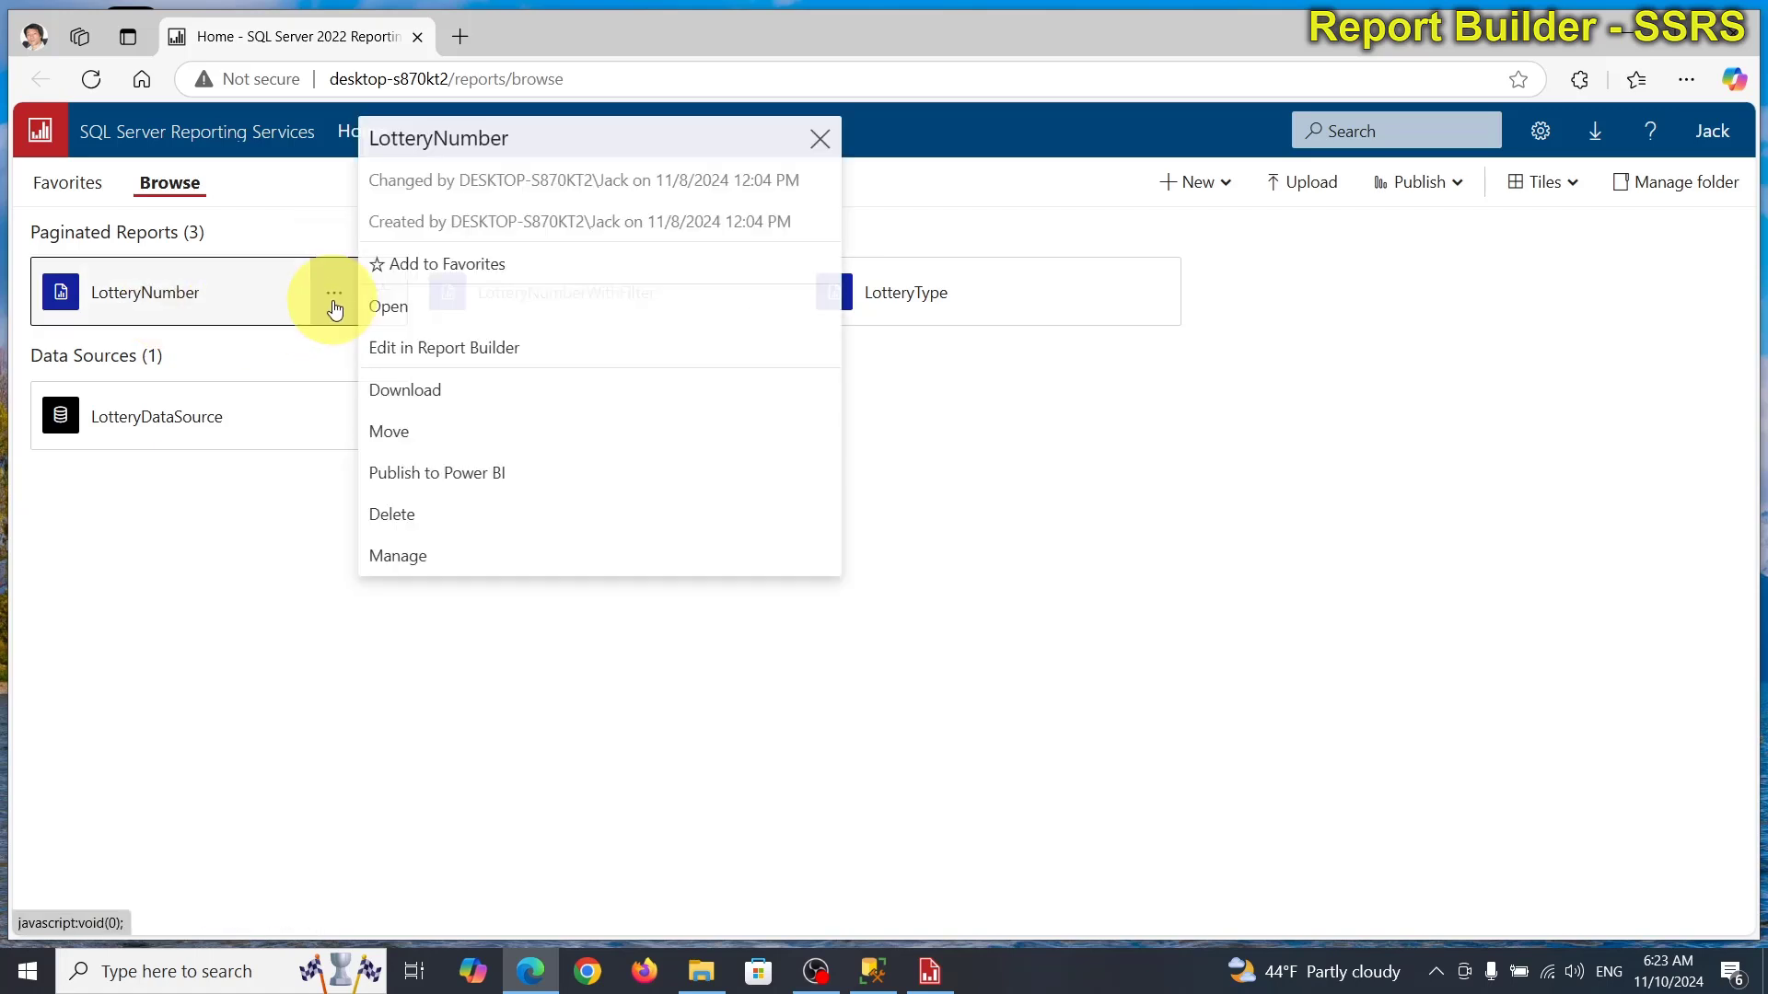
click(412, 525)
click(1006, 421)
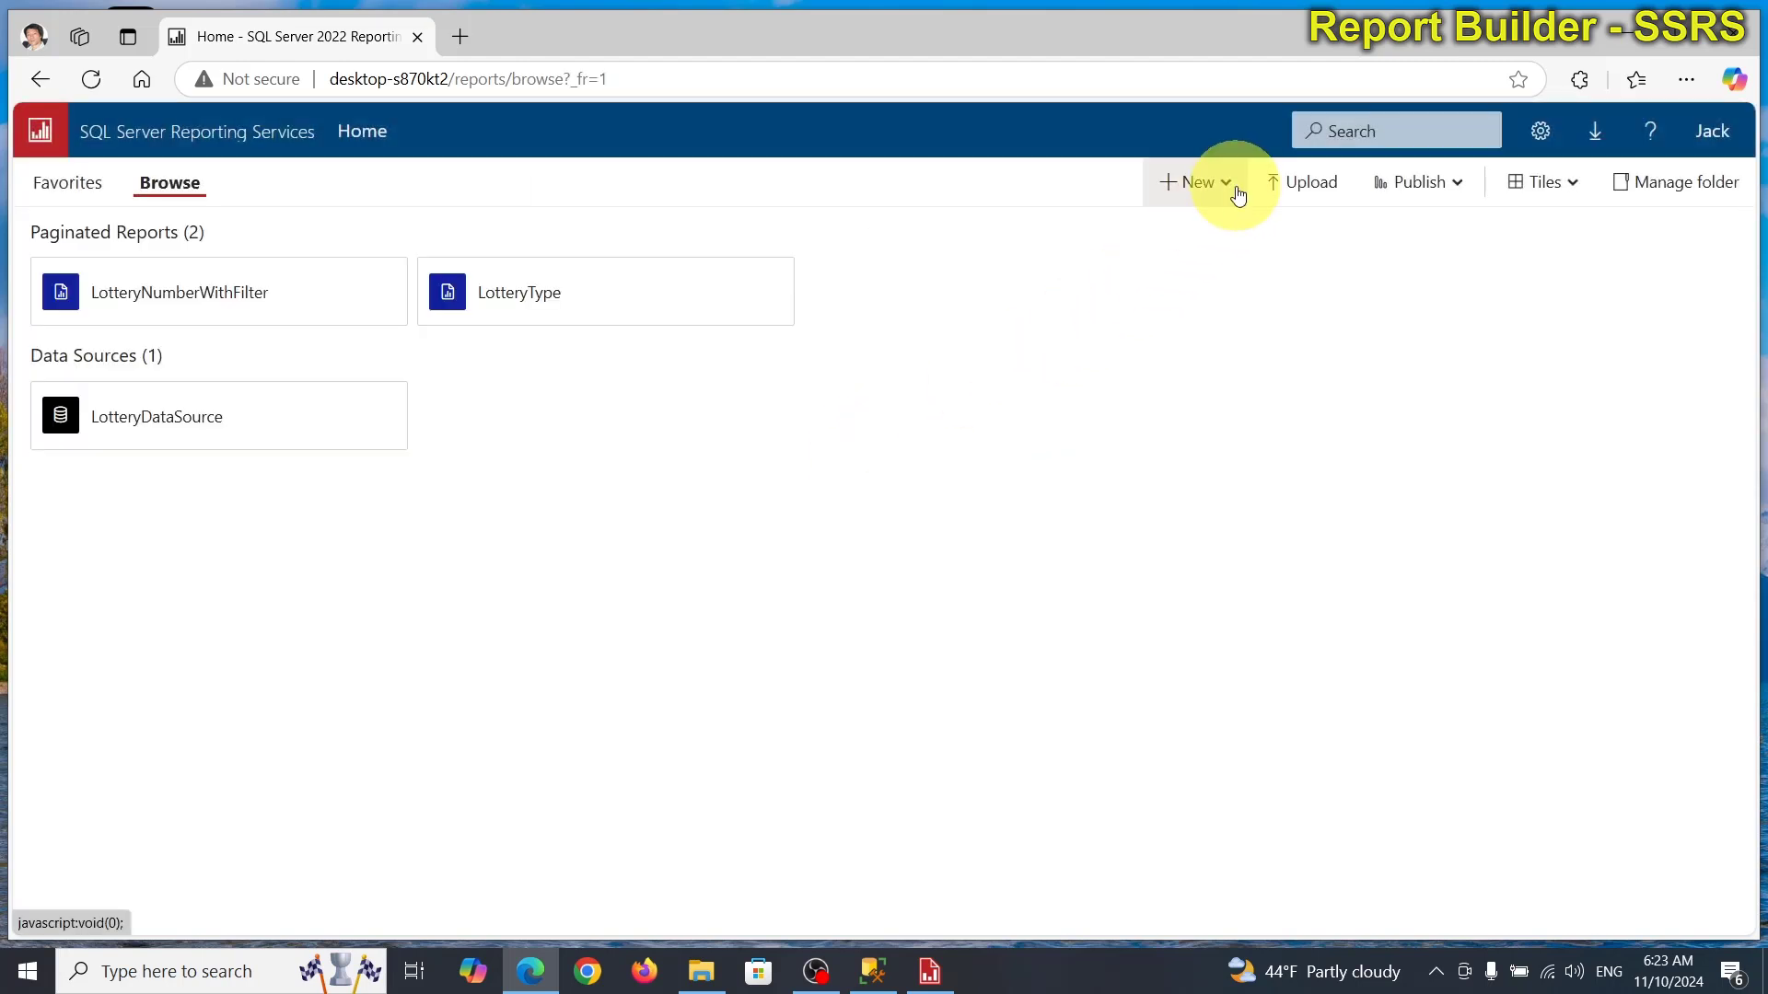
Save the report as LotteryNumber.rdl to the ReportServer site from Recent Sites and Servers.
click(928, 971)
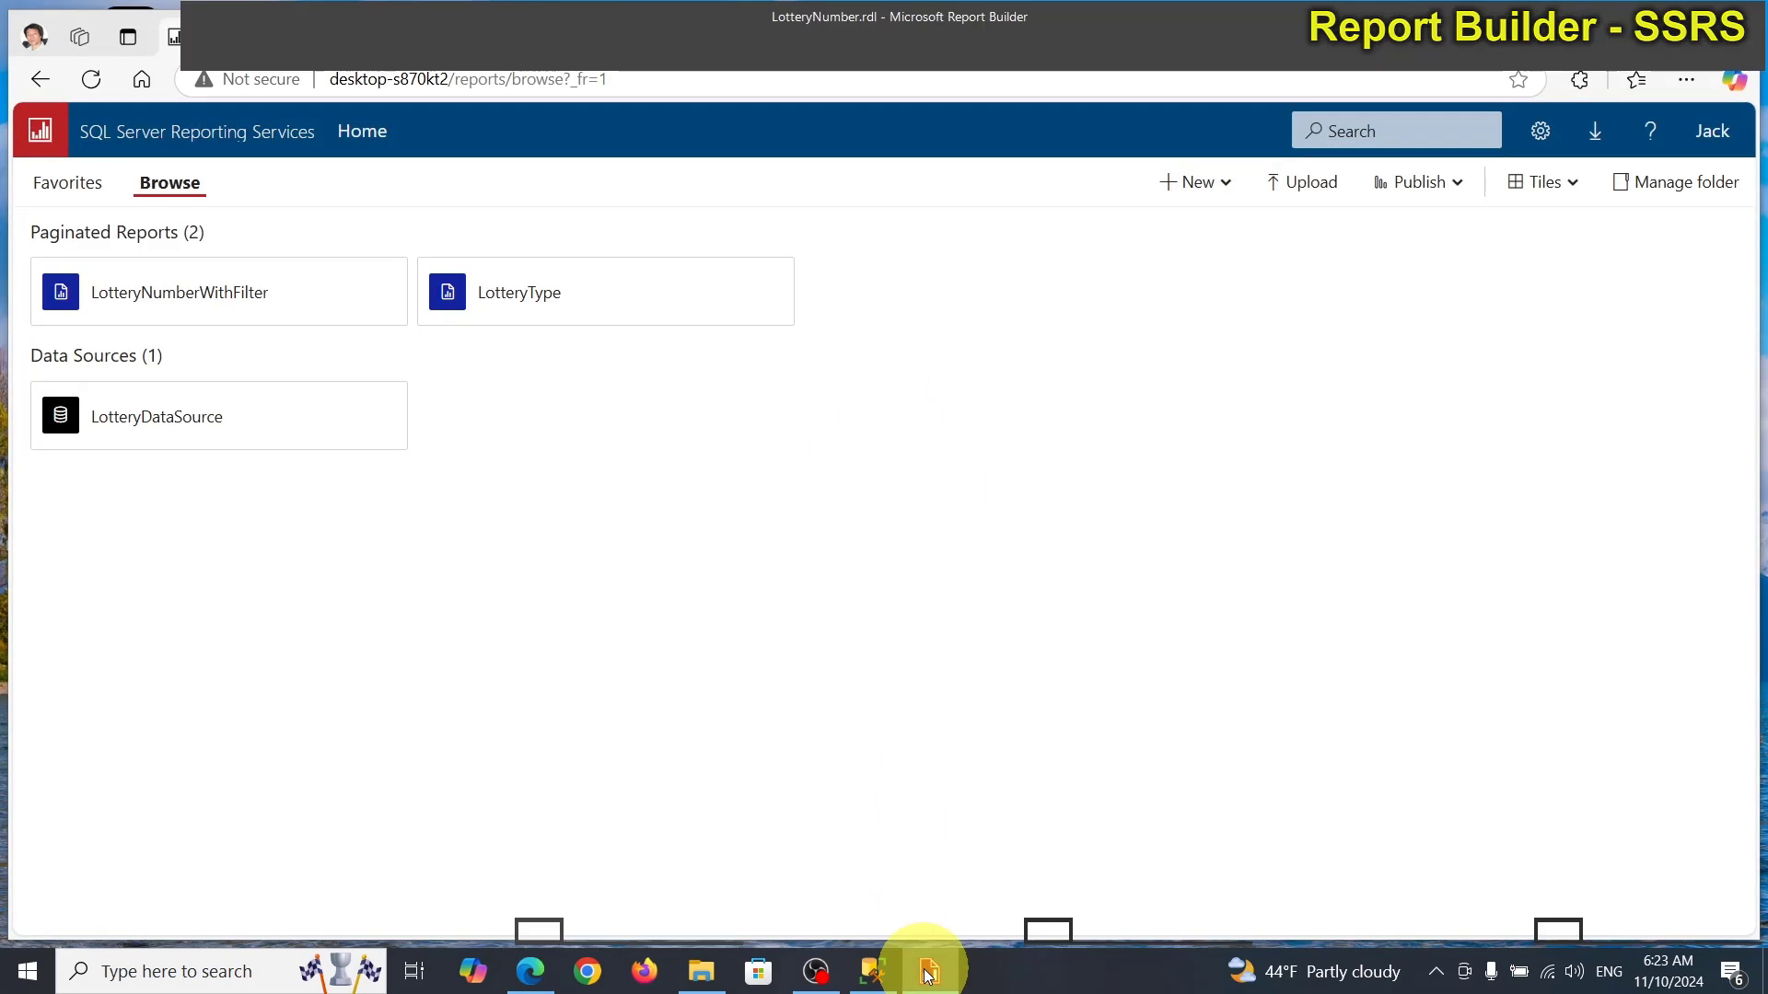
click(14, 54)
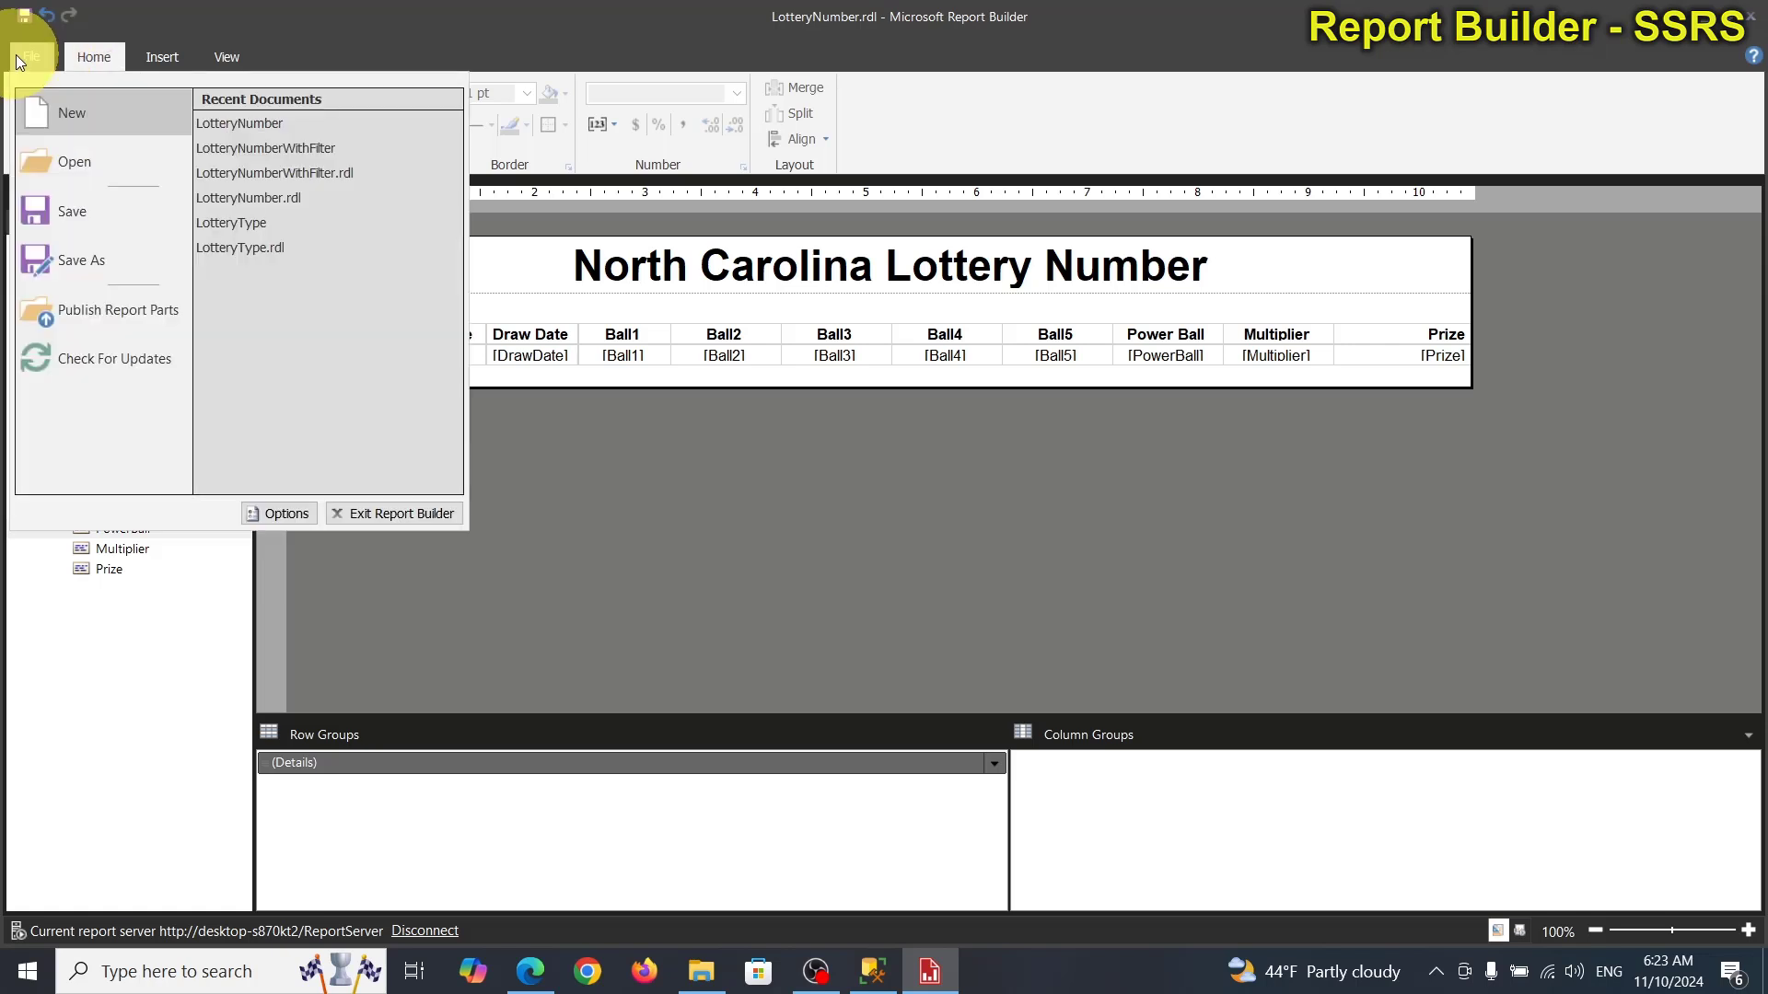
click(101, 261)
click(490, 293)
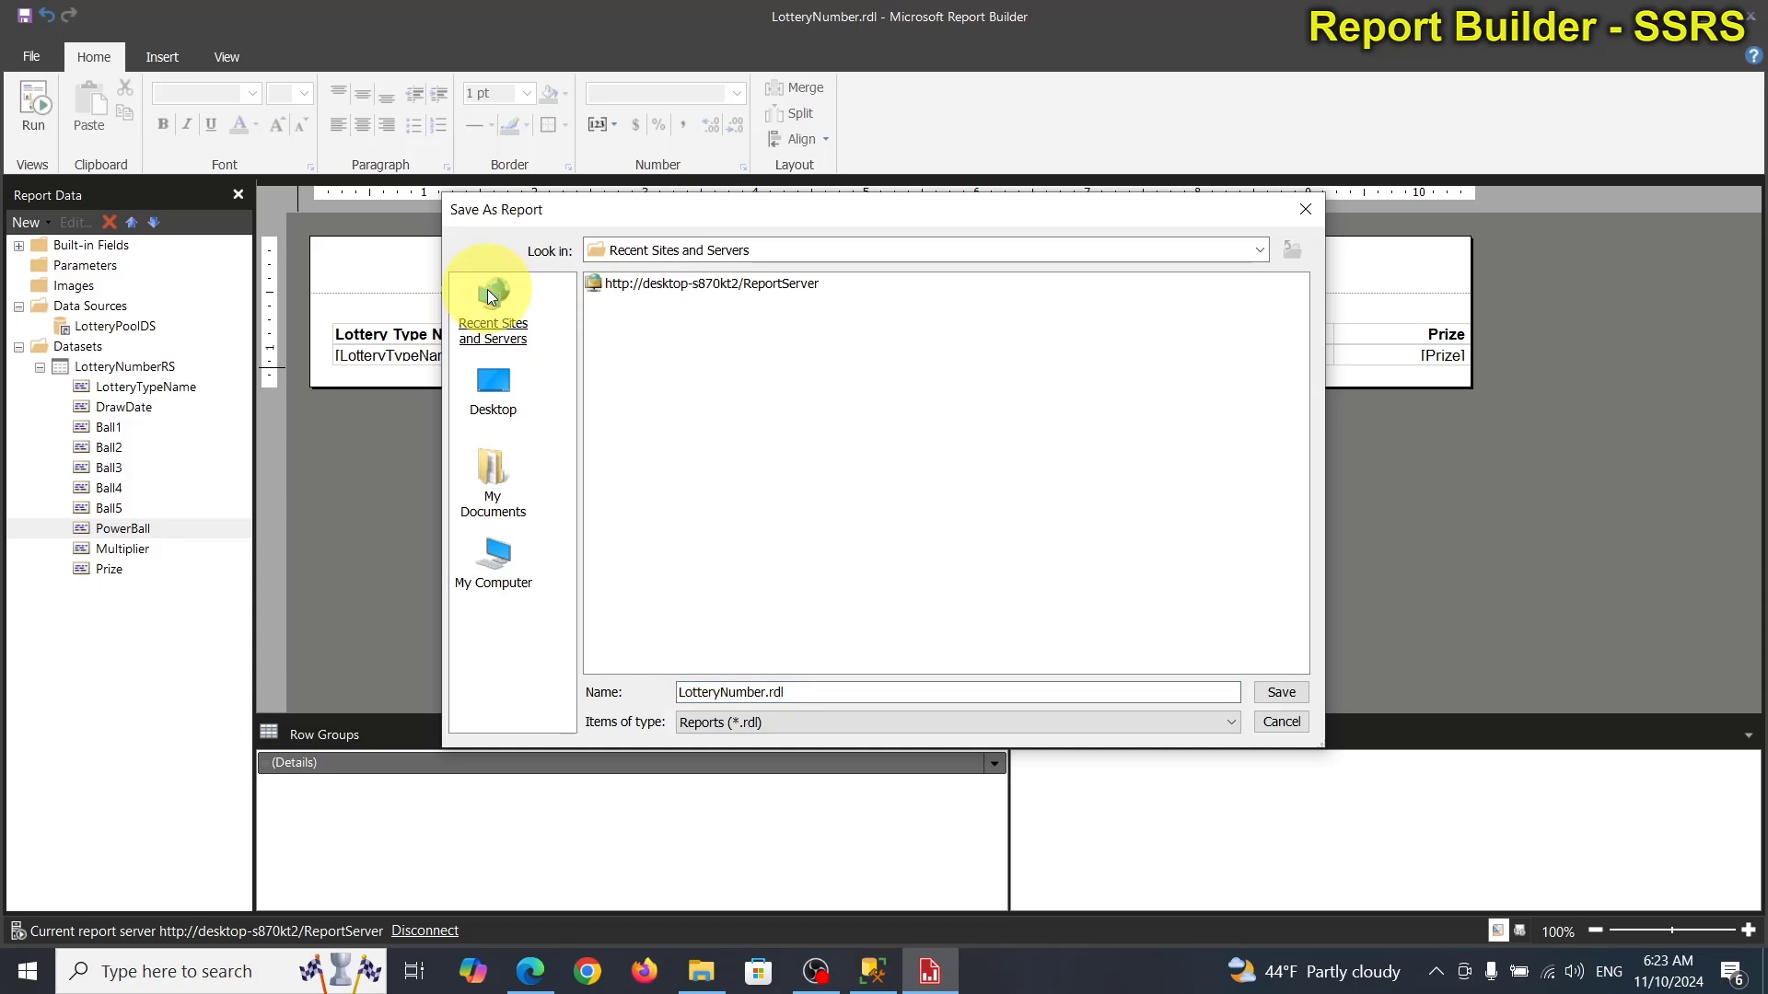
double_click(629, 285)
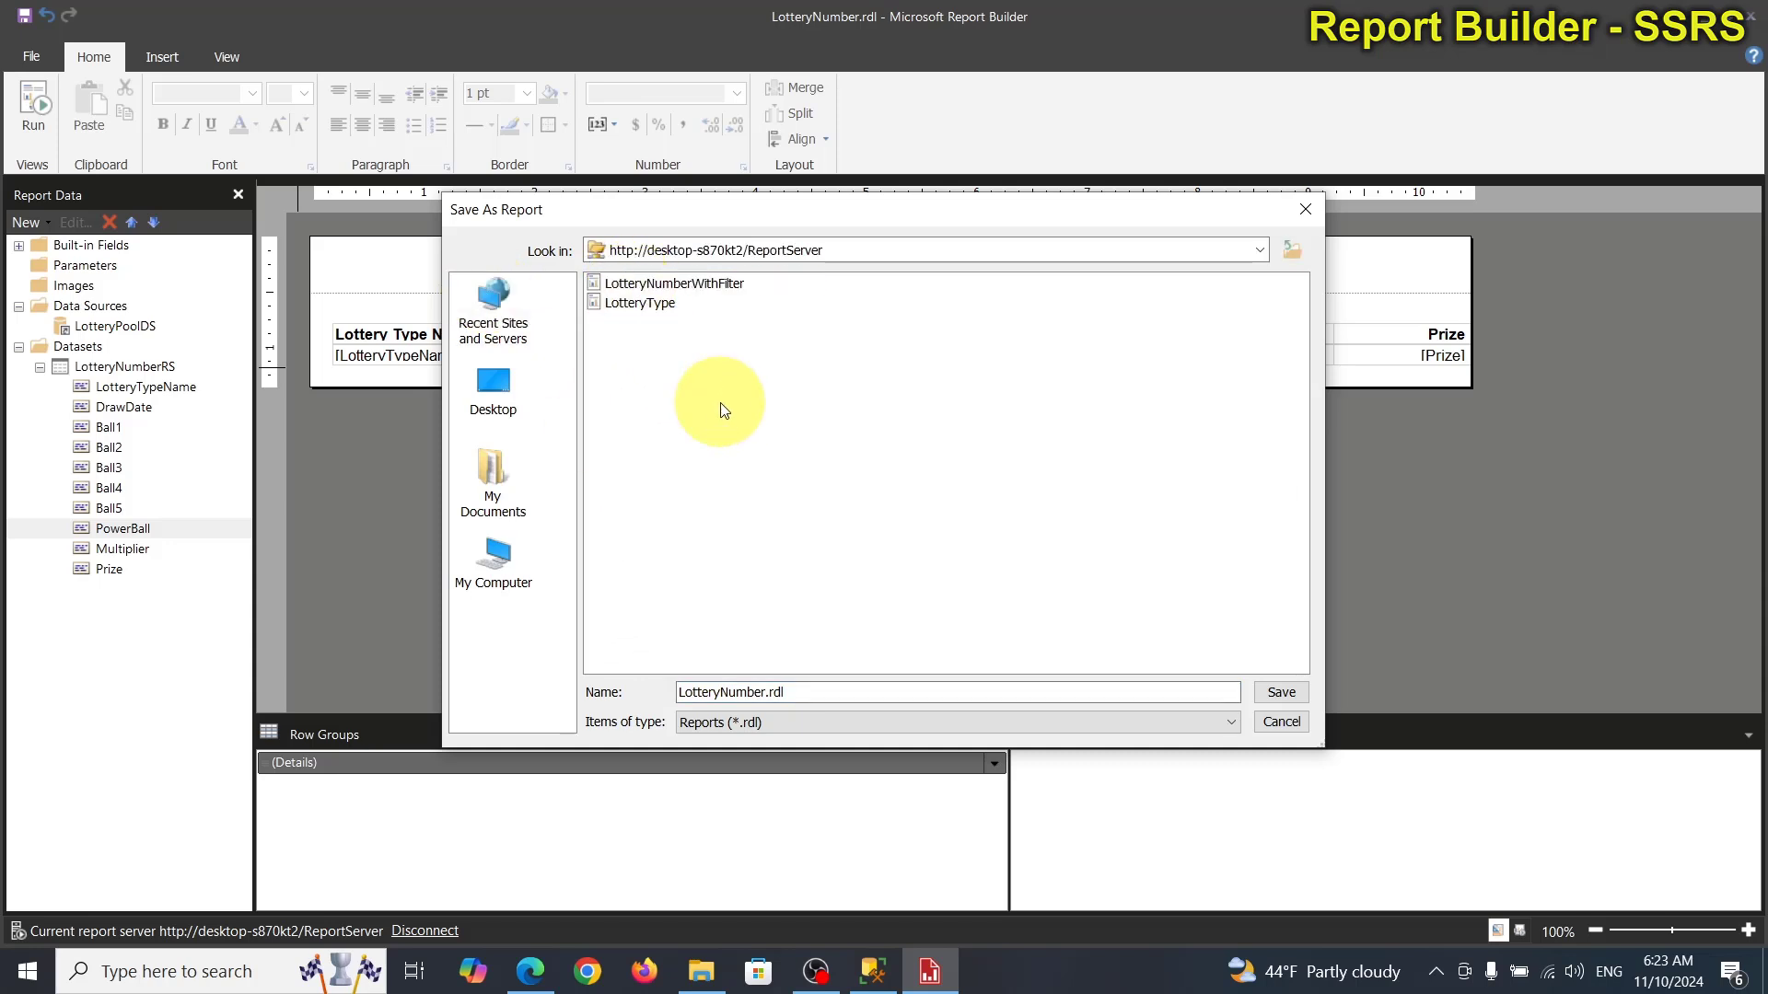
click(821, 692)
click(1281, 688)
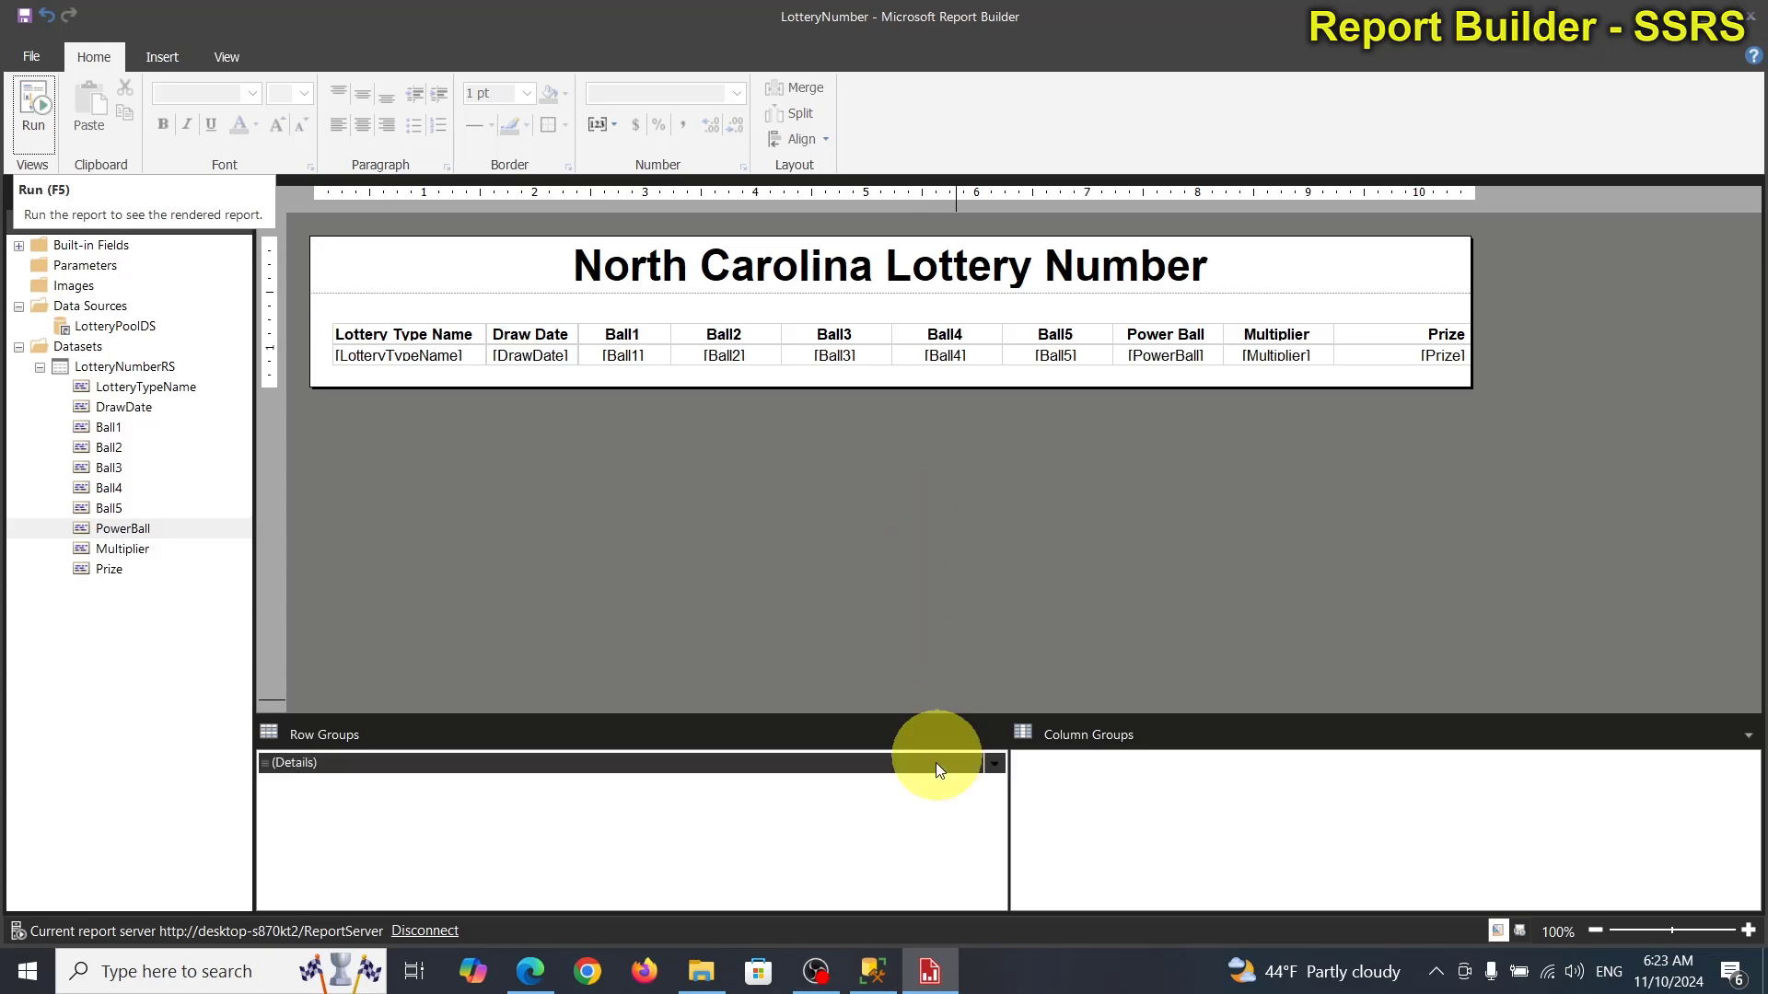
Reload the SSRS Home page in Edge so LotteryNumber appears alongside LotteryType and LotteryDataSource.
click(875, 972)
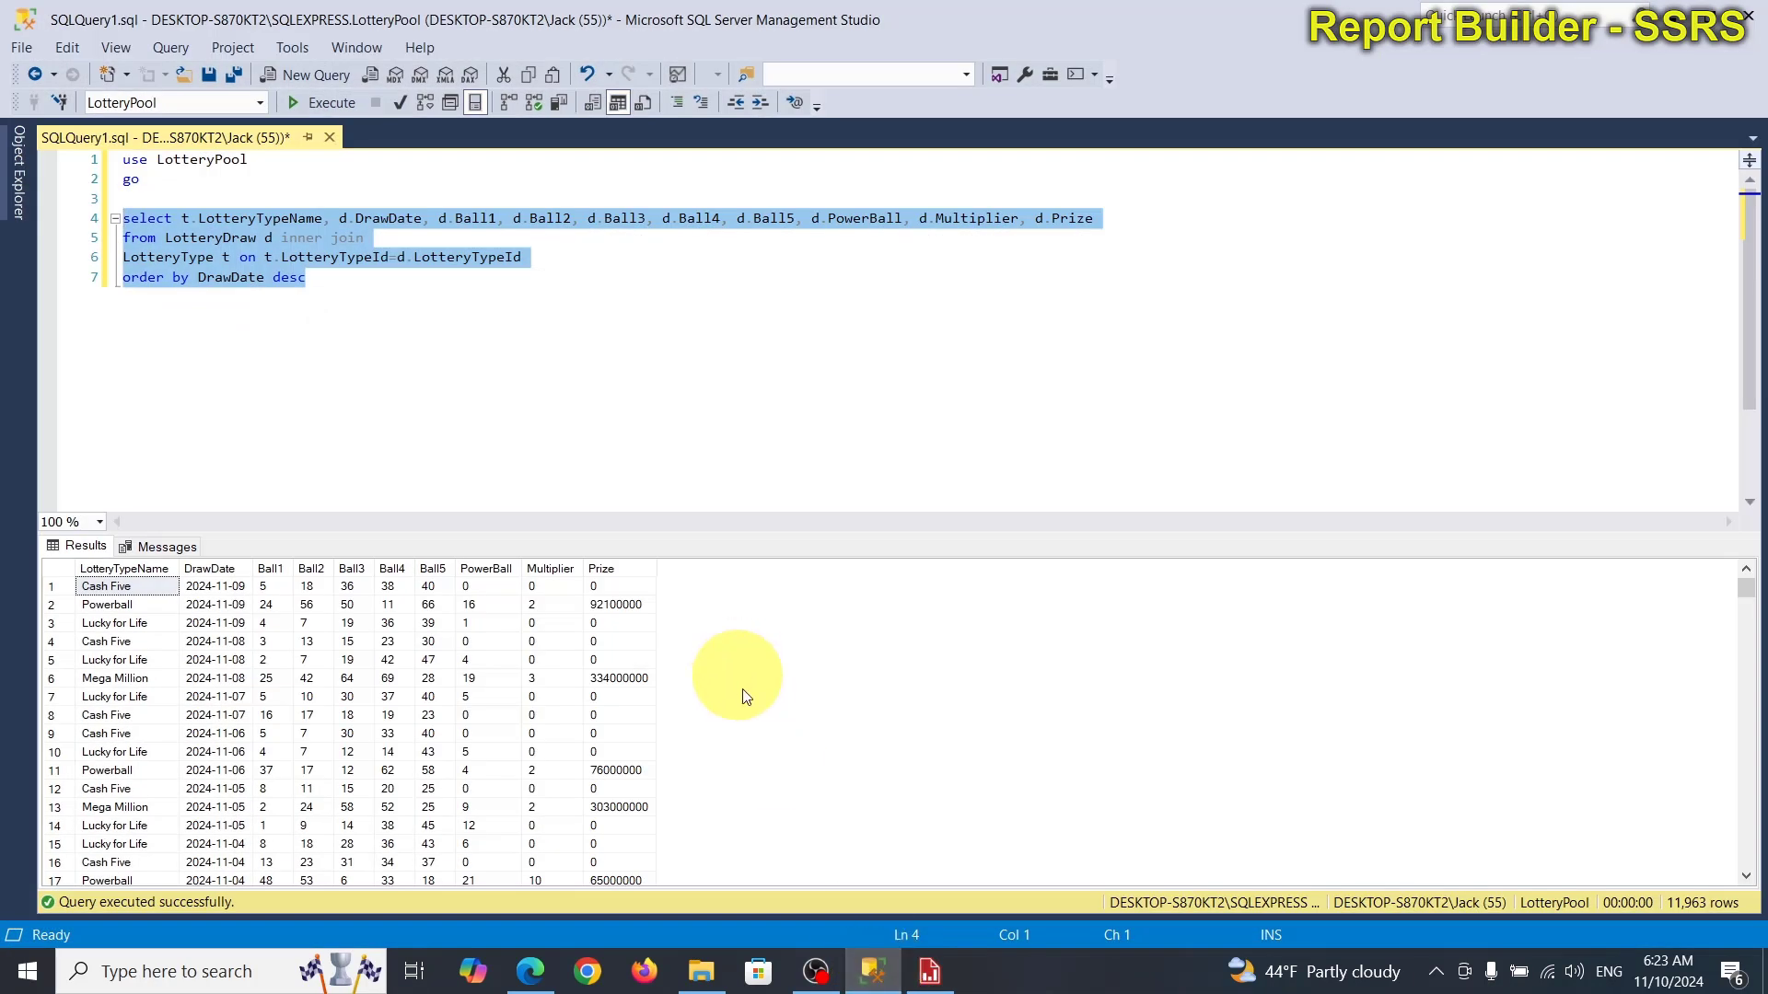
click(546, 975)
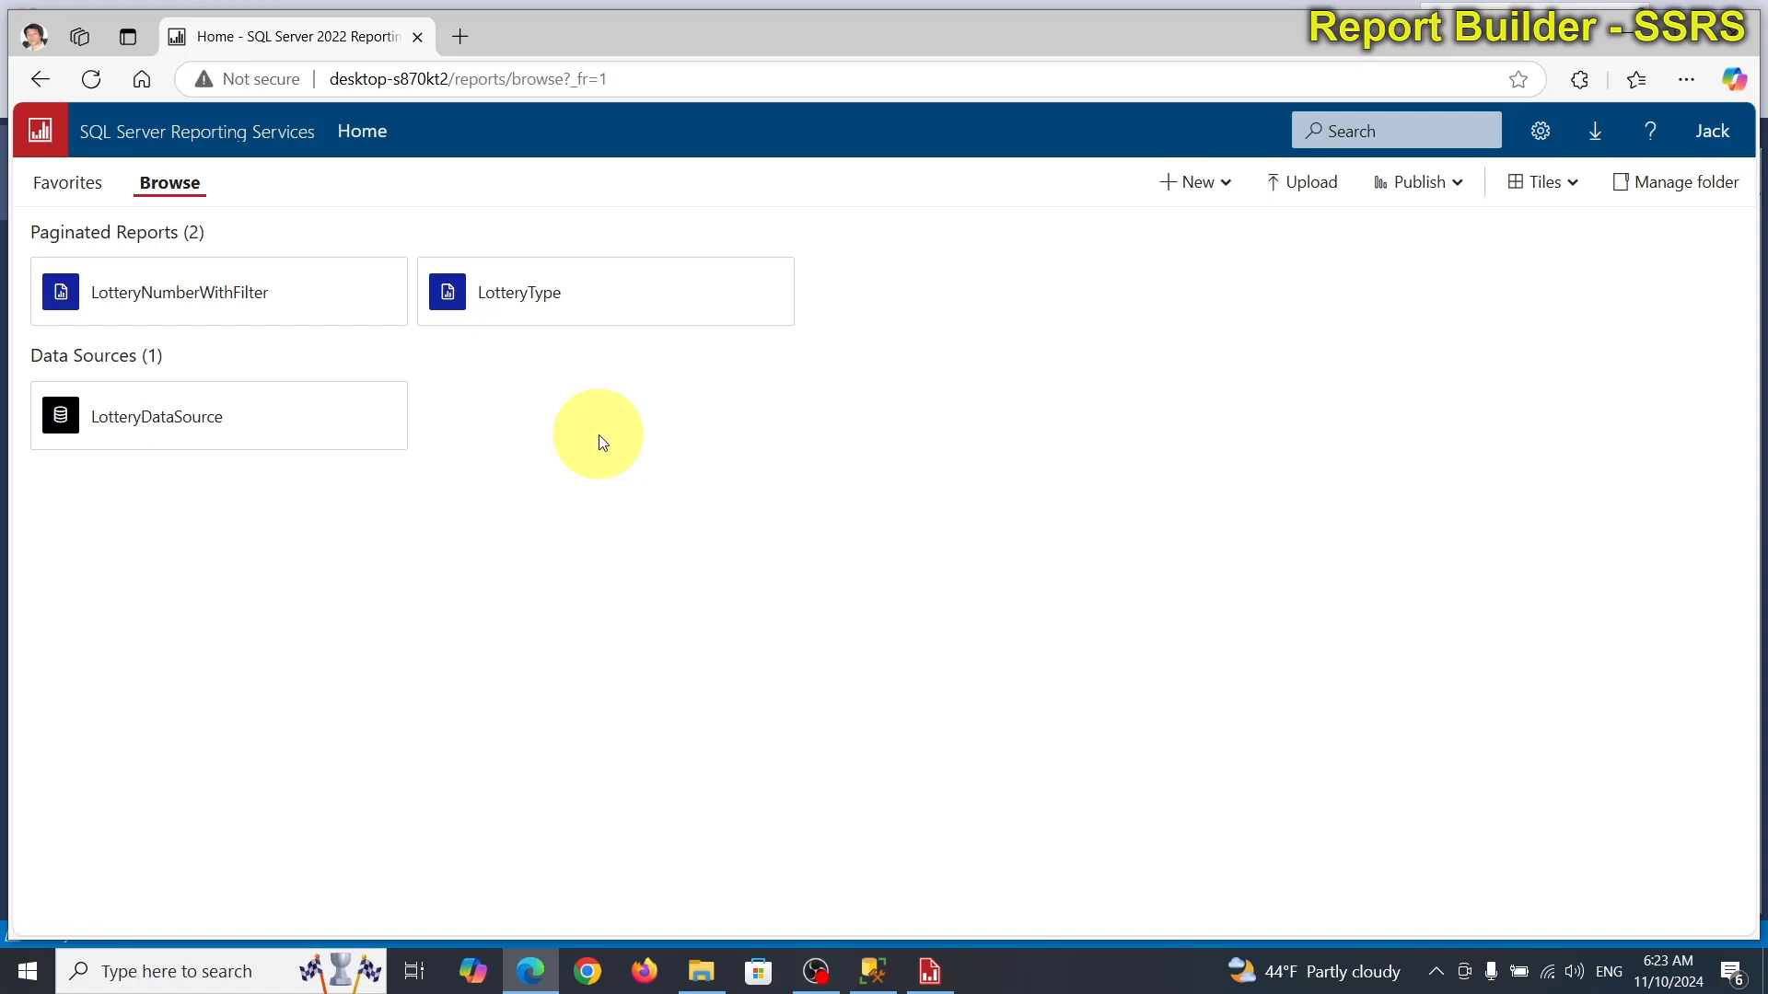
click(92, 79)
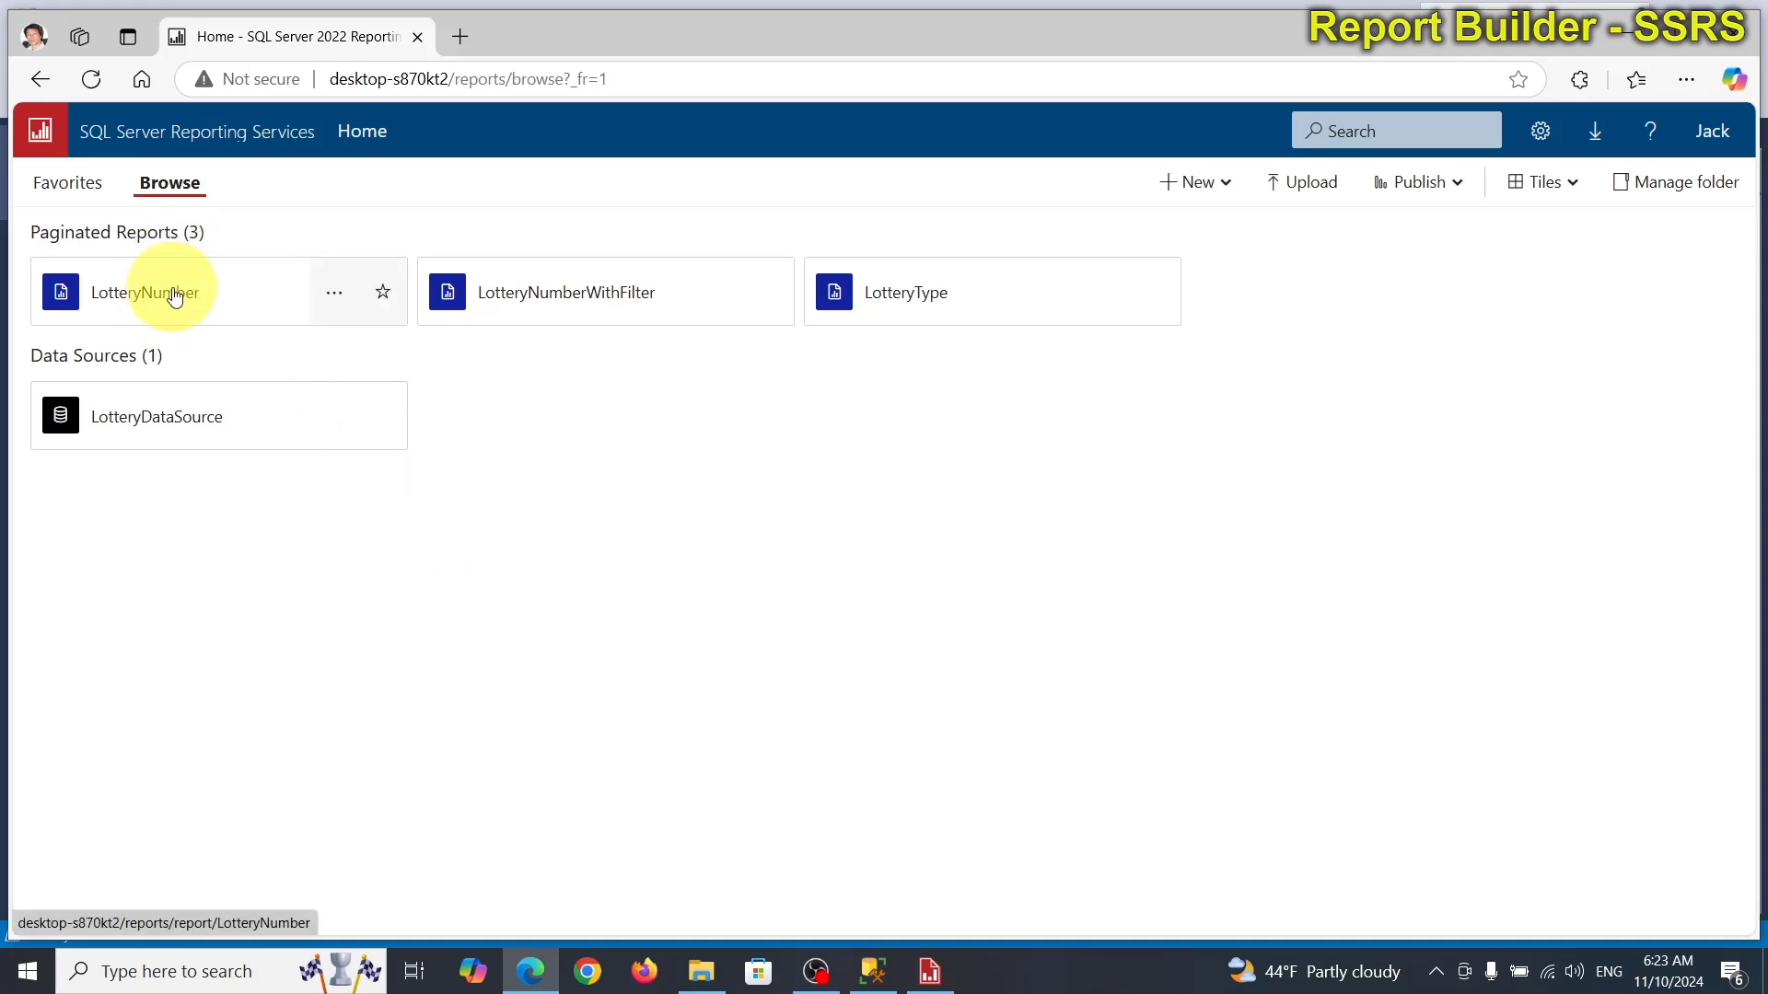
click(174, 295)
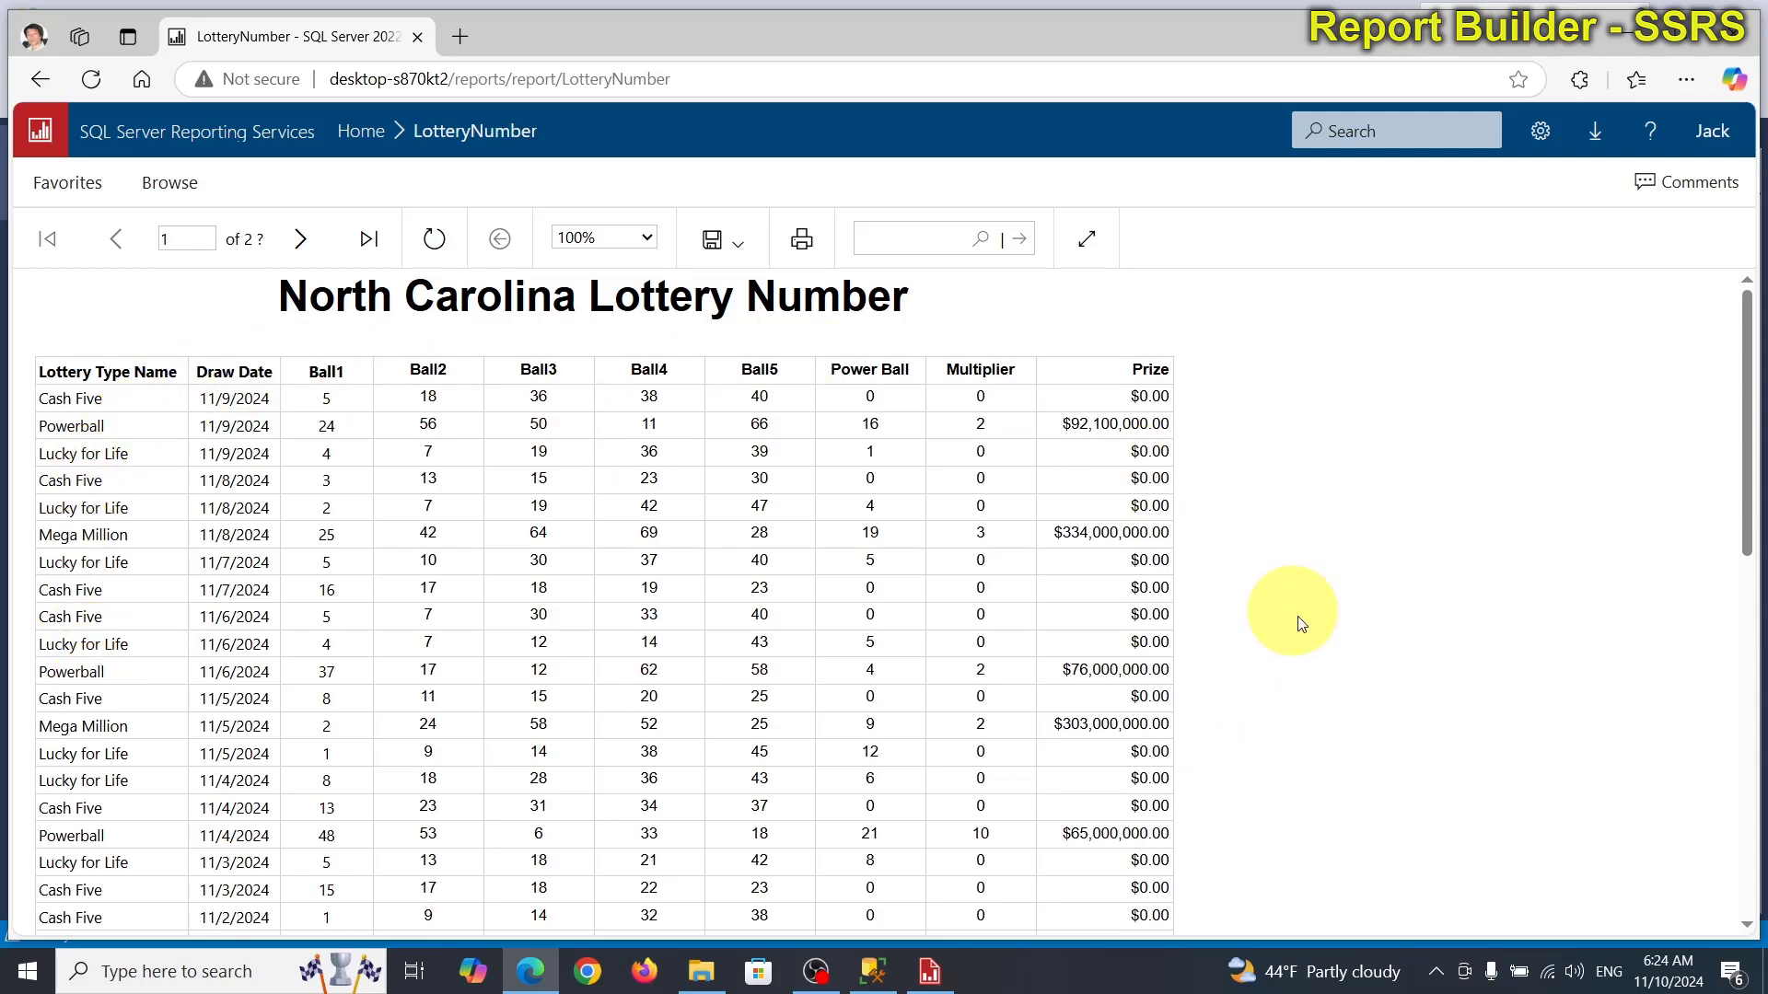
scroll(1407, 701, down, 3)
scroll(1407, 702, down, 5)
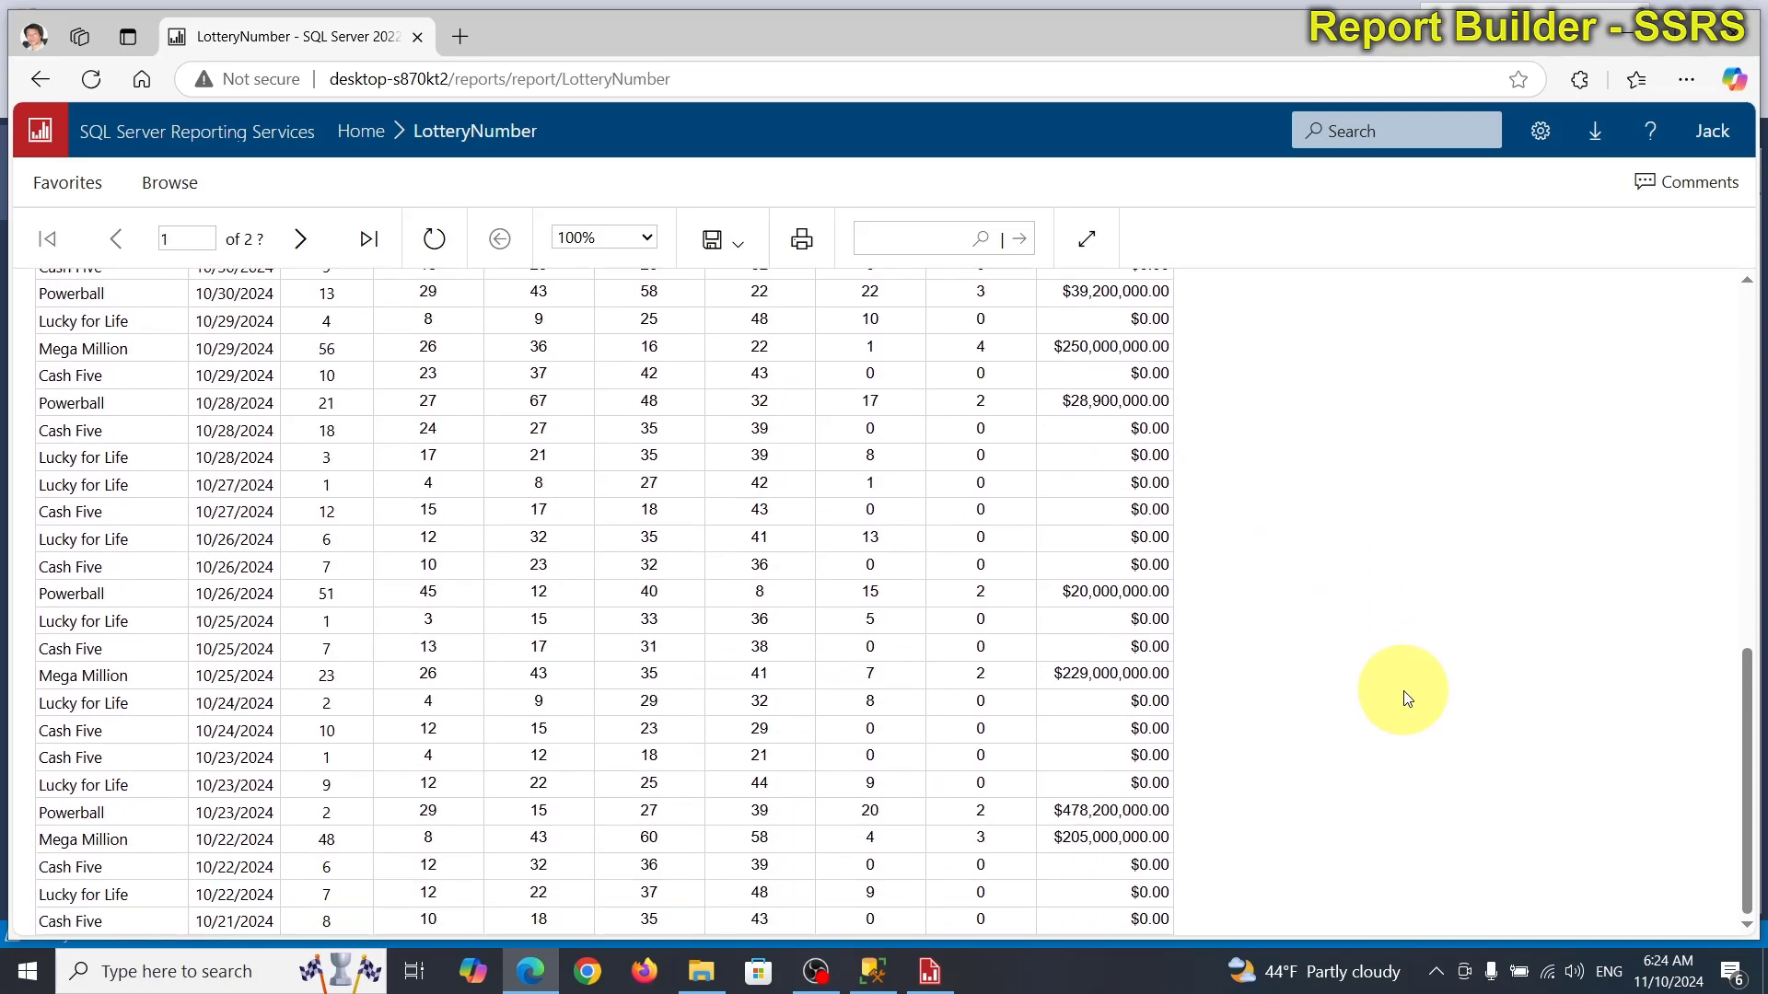
scroll(1407, 702, up, 10)
scroll(1407, 702, up, 1)
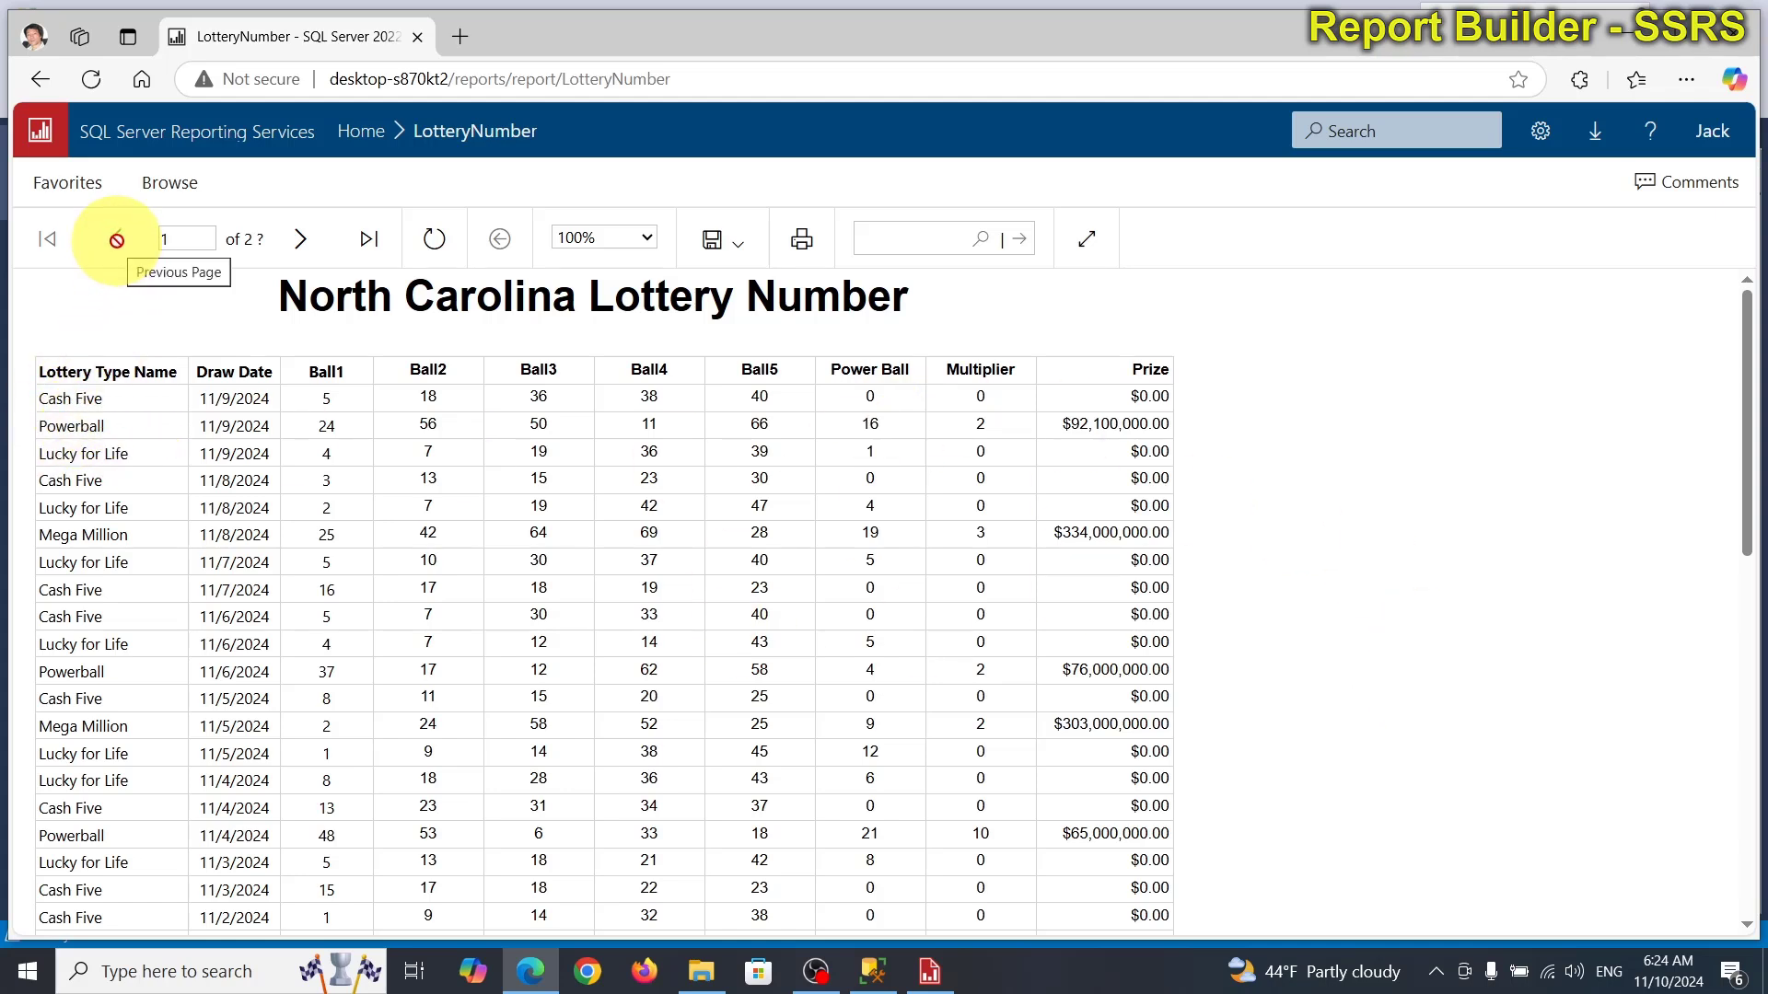
click(44, 83)
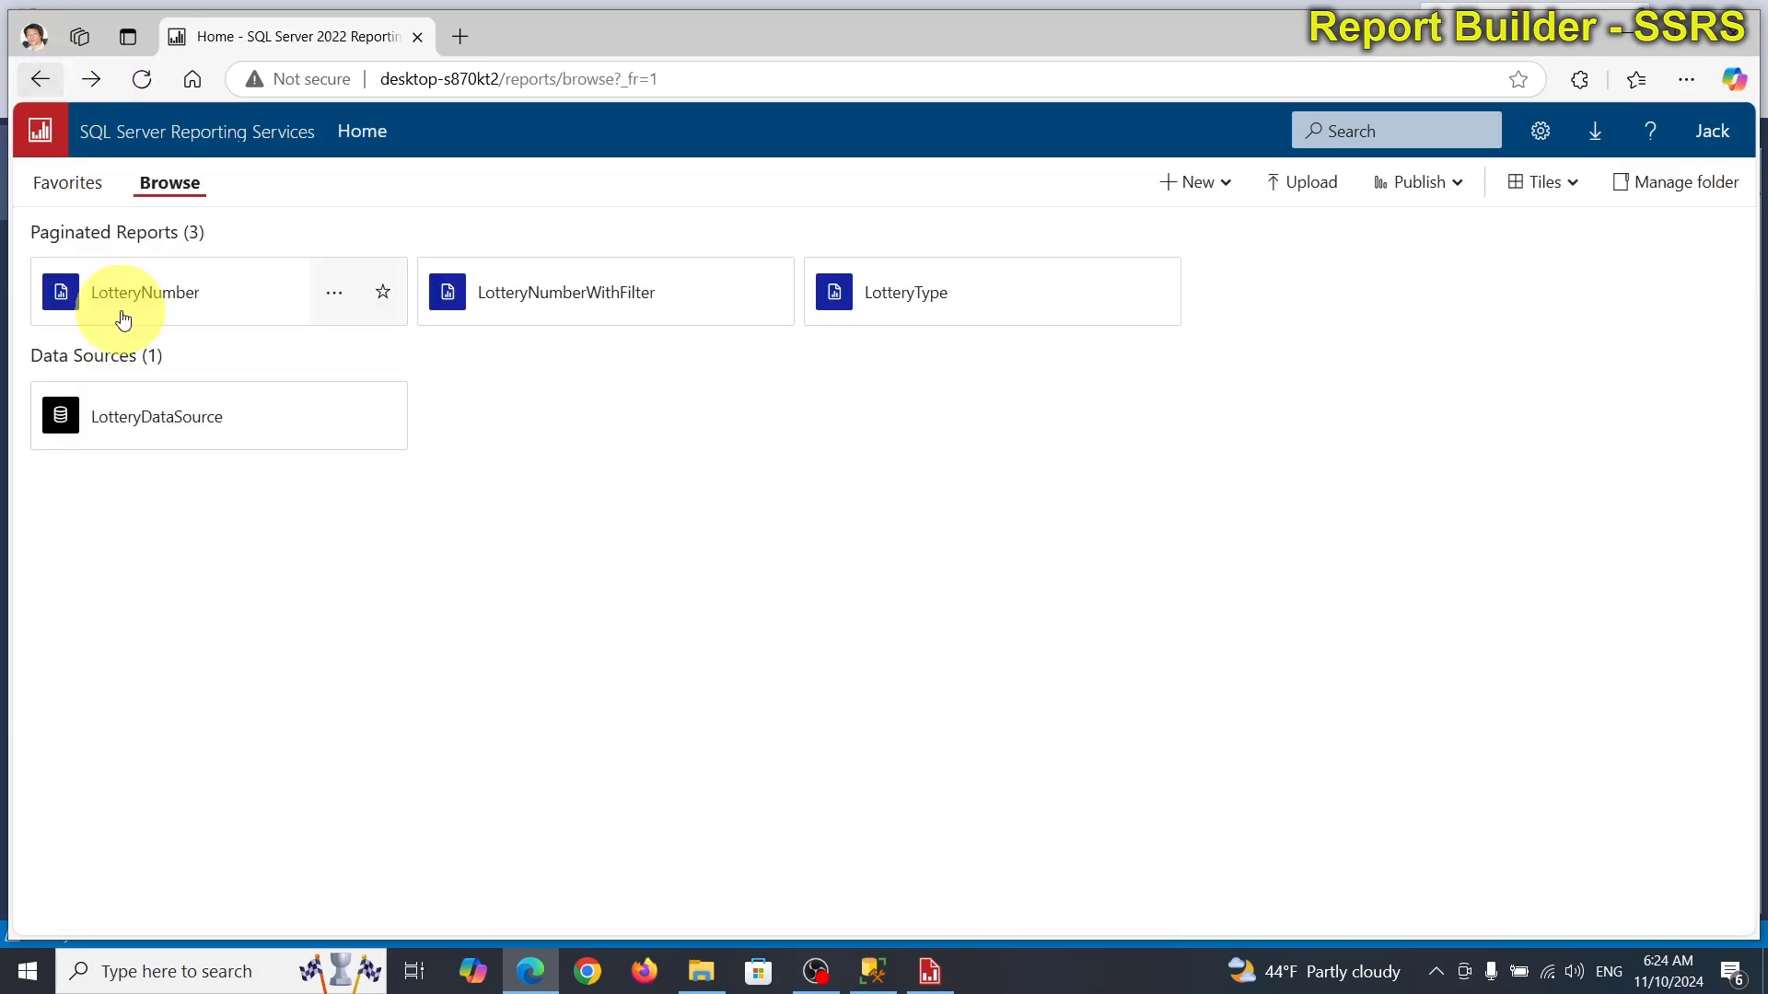
click(563, 299)
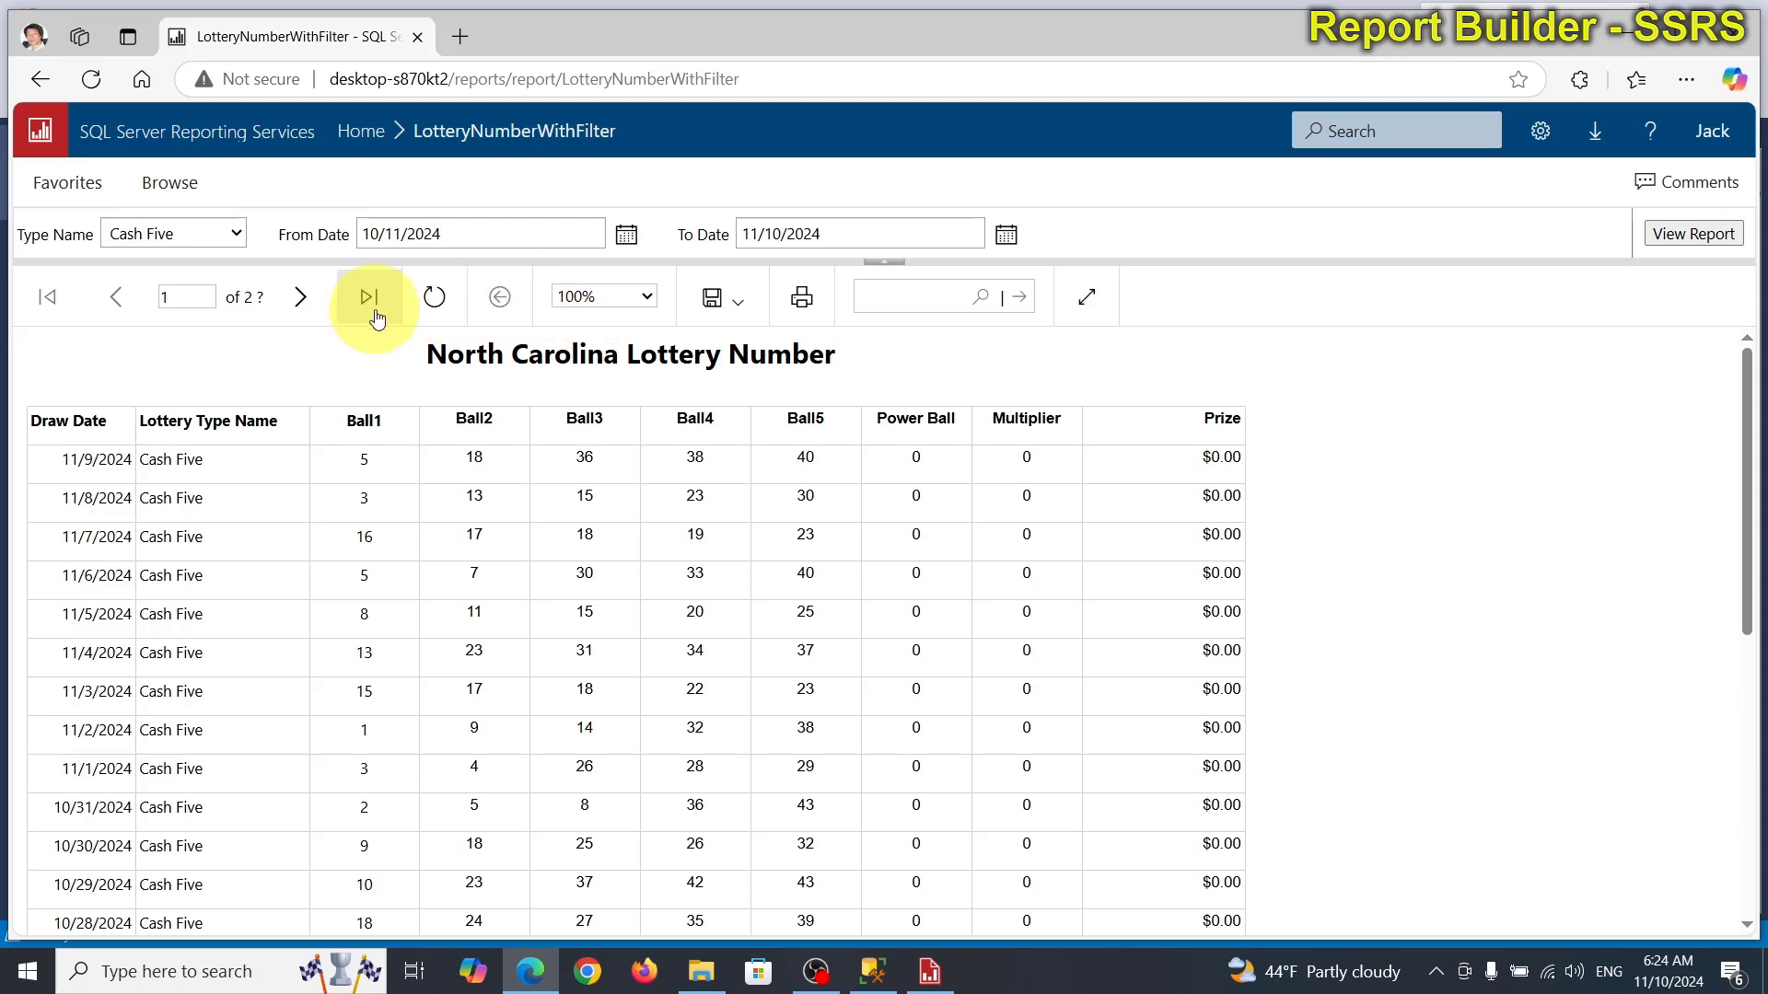
click(238, 236)
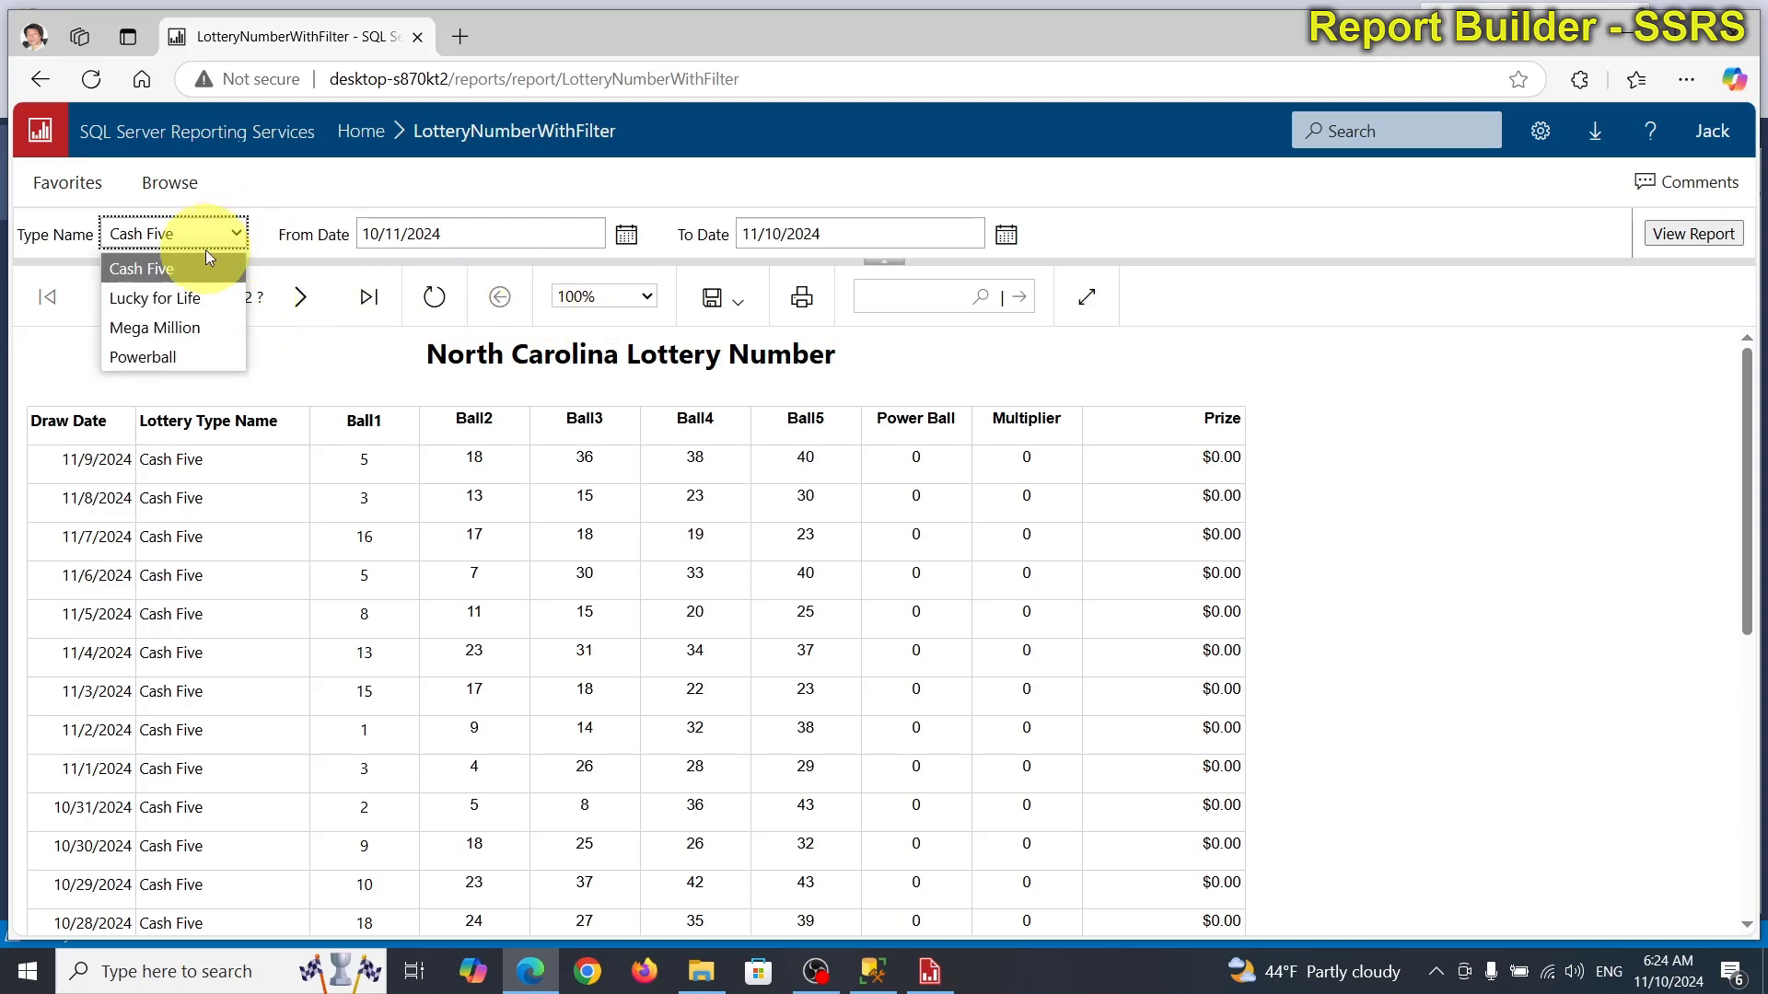
click(169, 296)
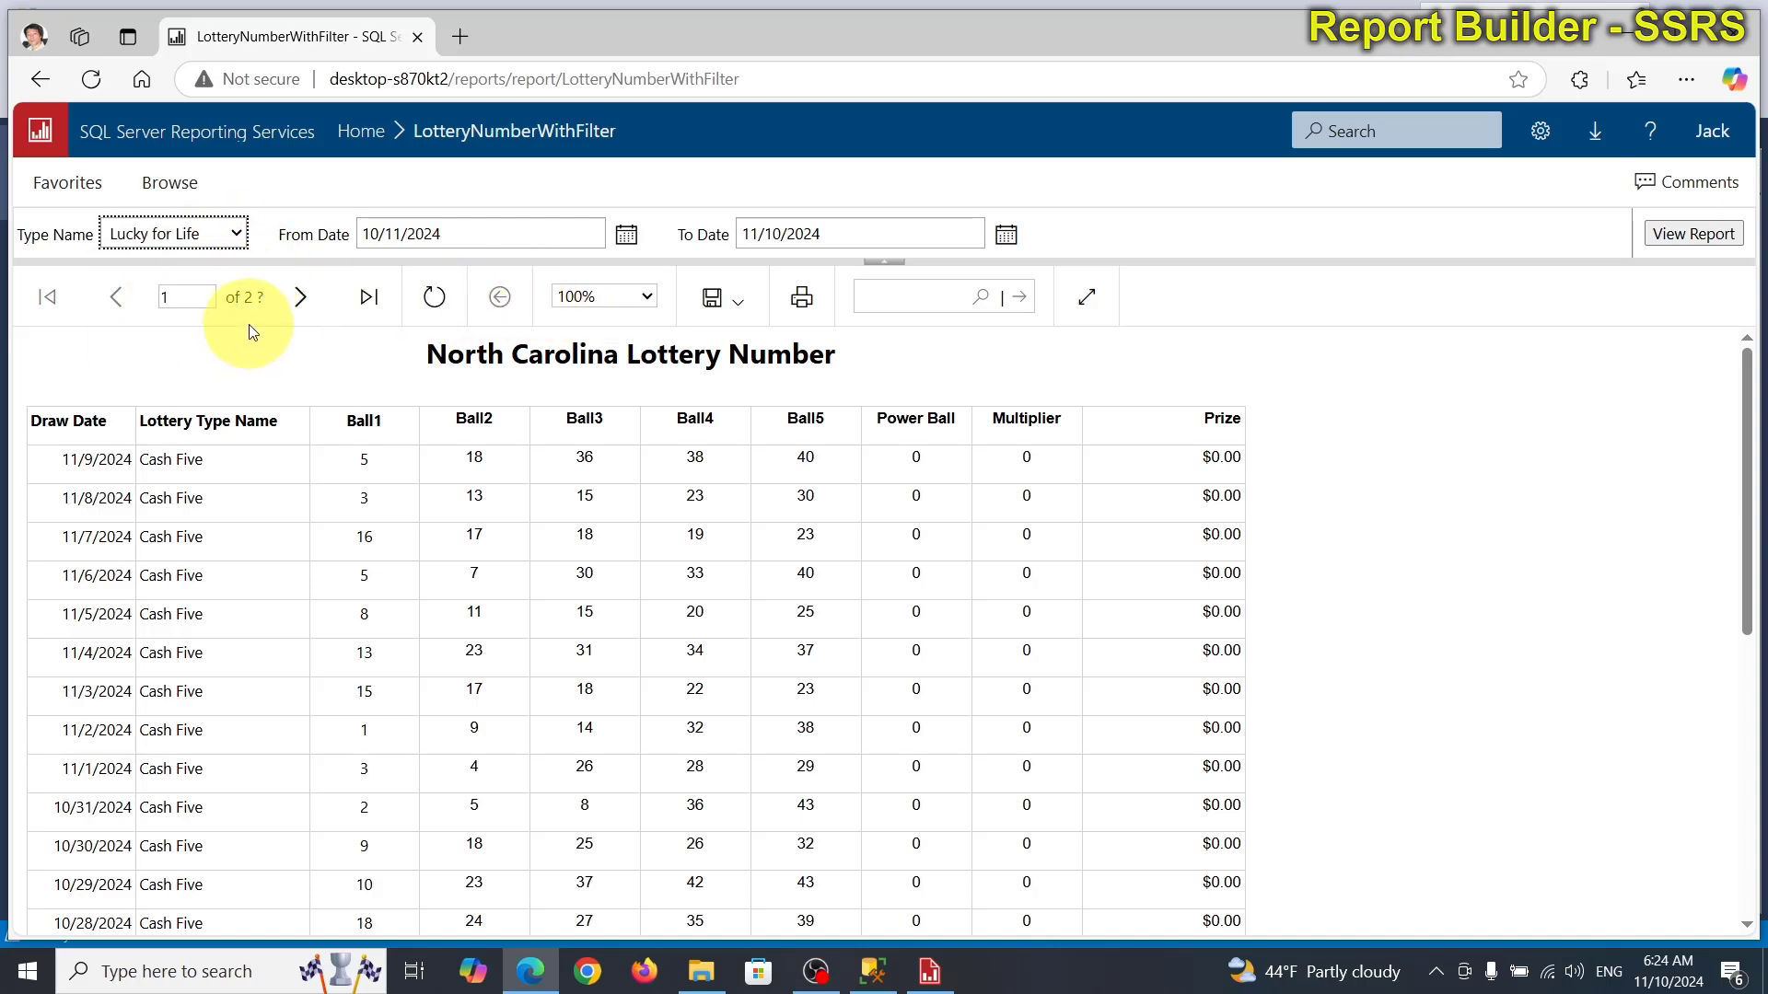
click(1694, 235)
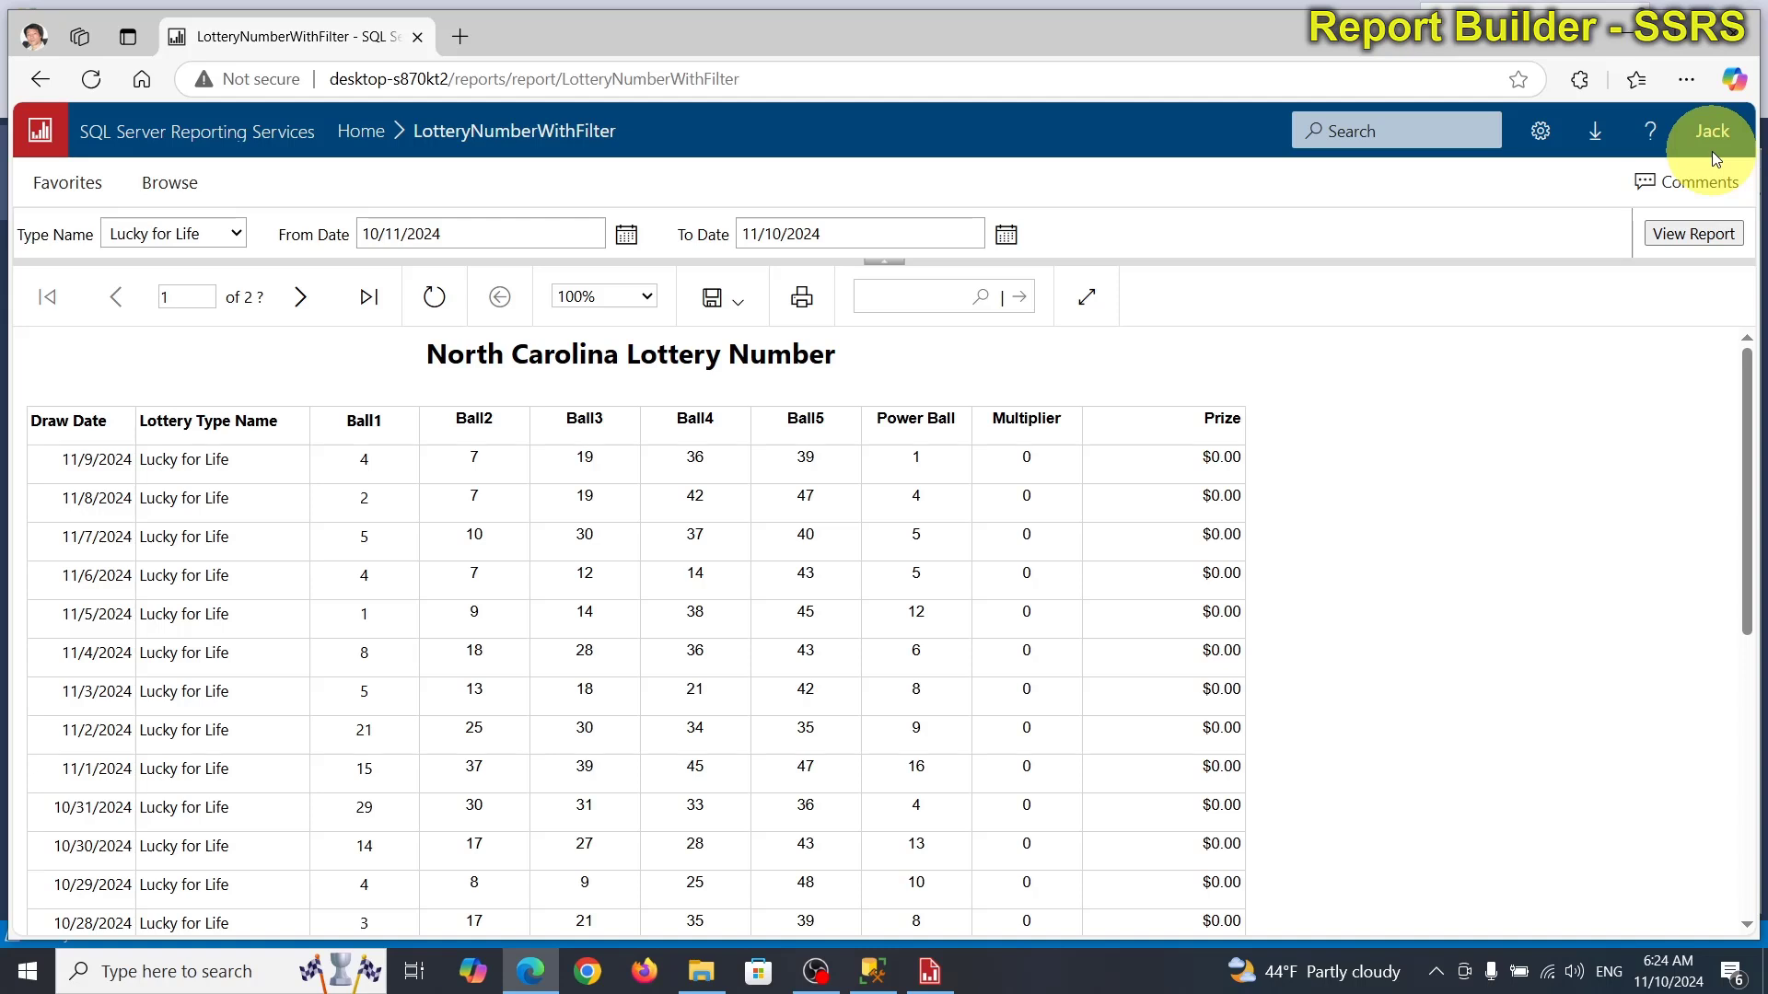
From the portal Home page, delete the LotteryNumberWithFilter report and confirm the deletion.
click(56, 78)
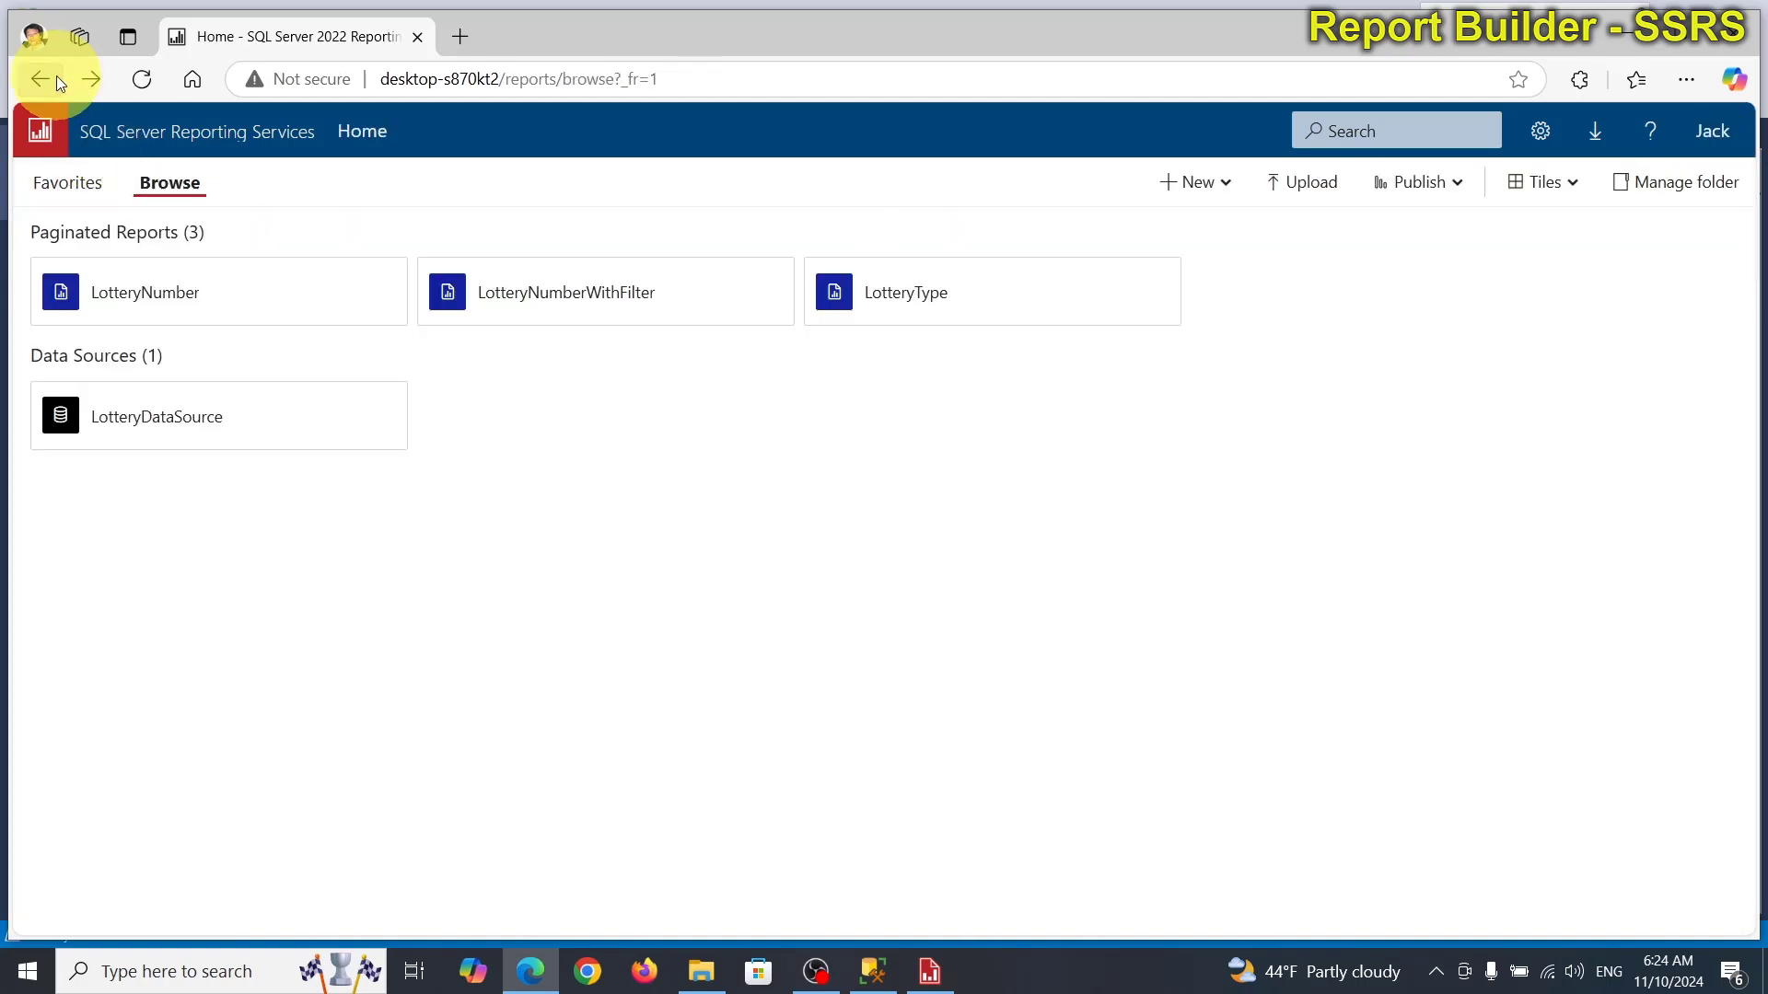
mouse_move(476, 304)
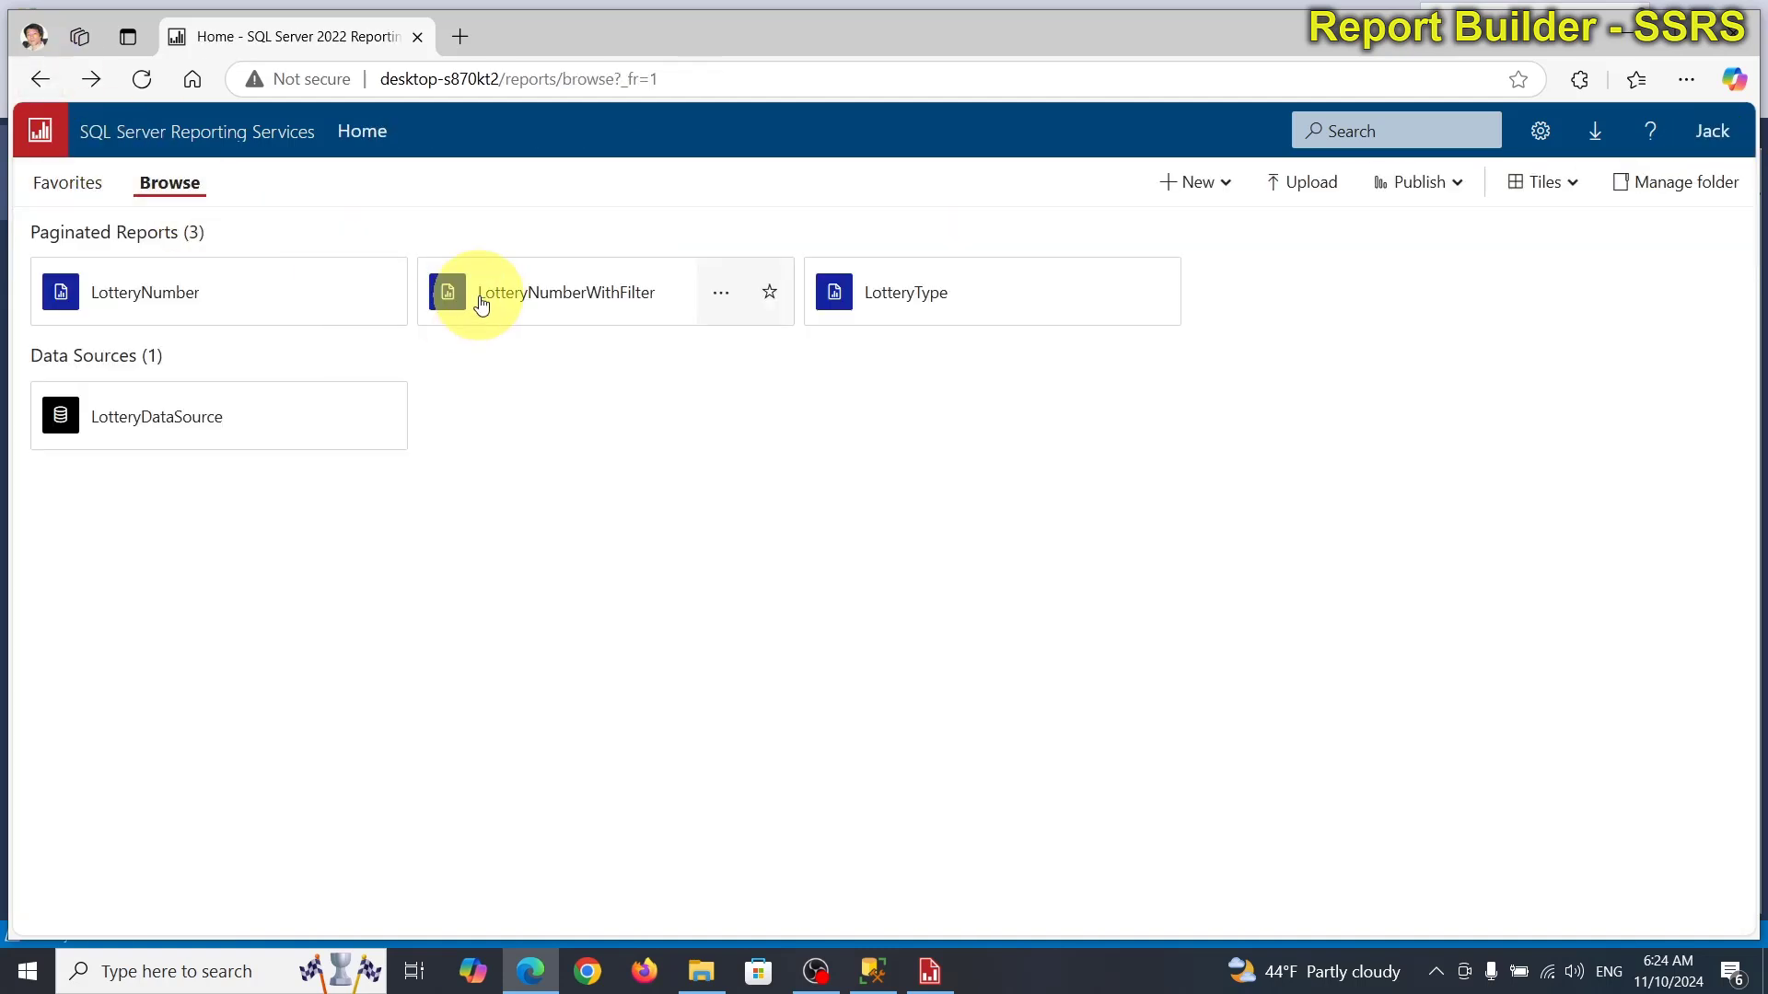
click(722, 293)
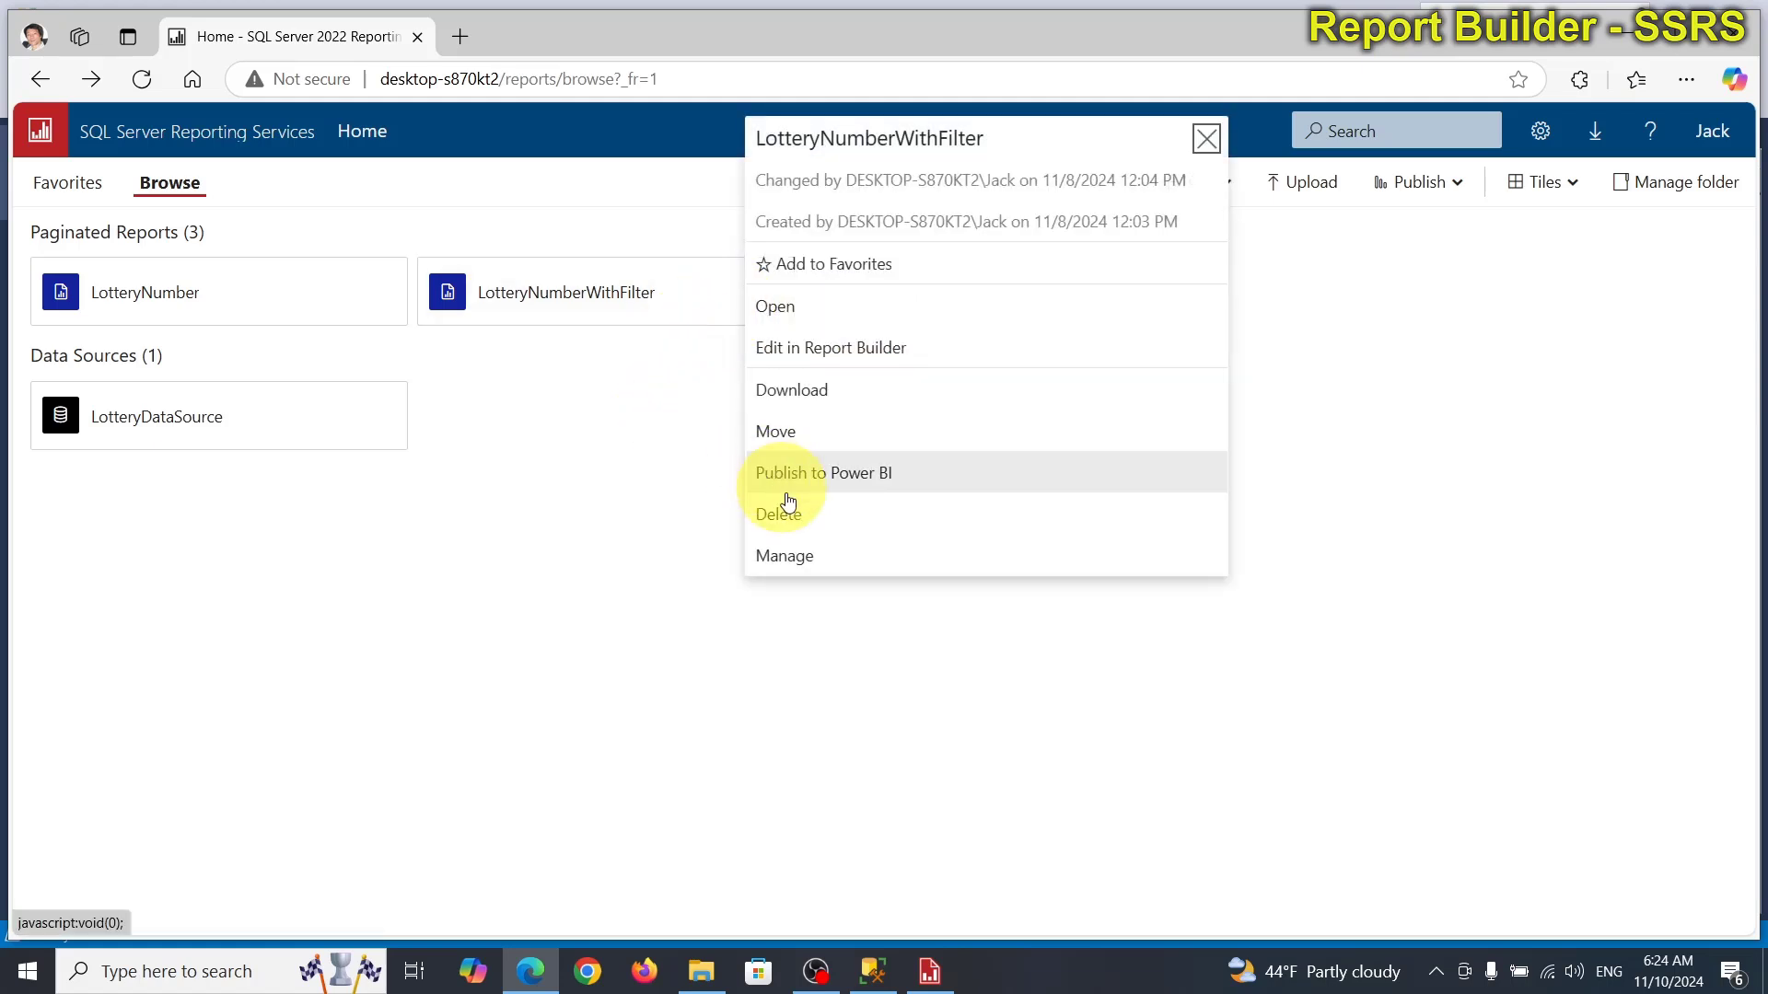
click(801, 520)
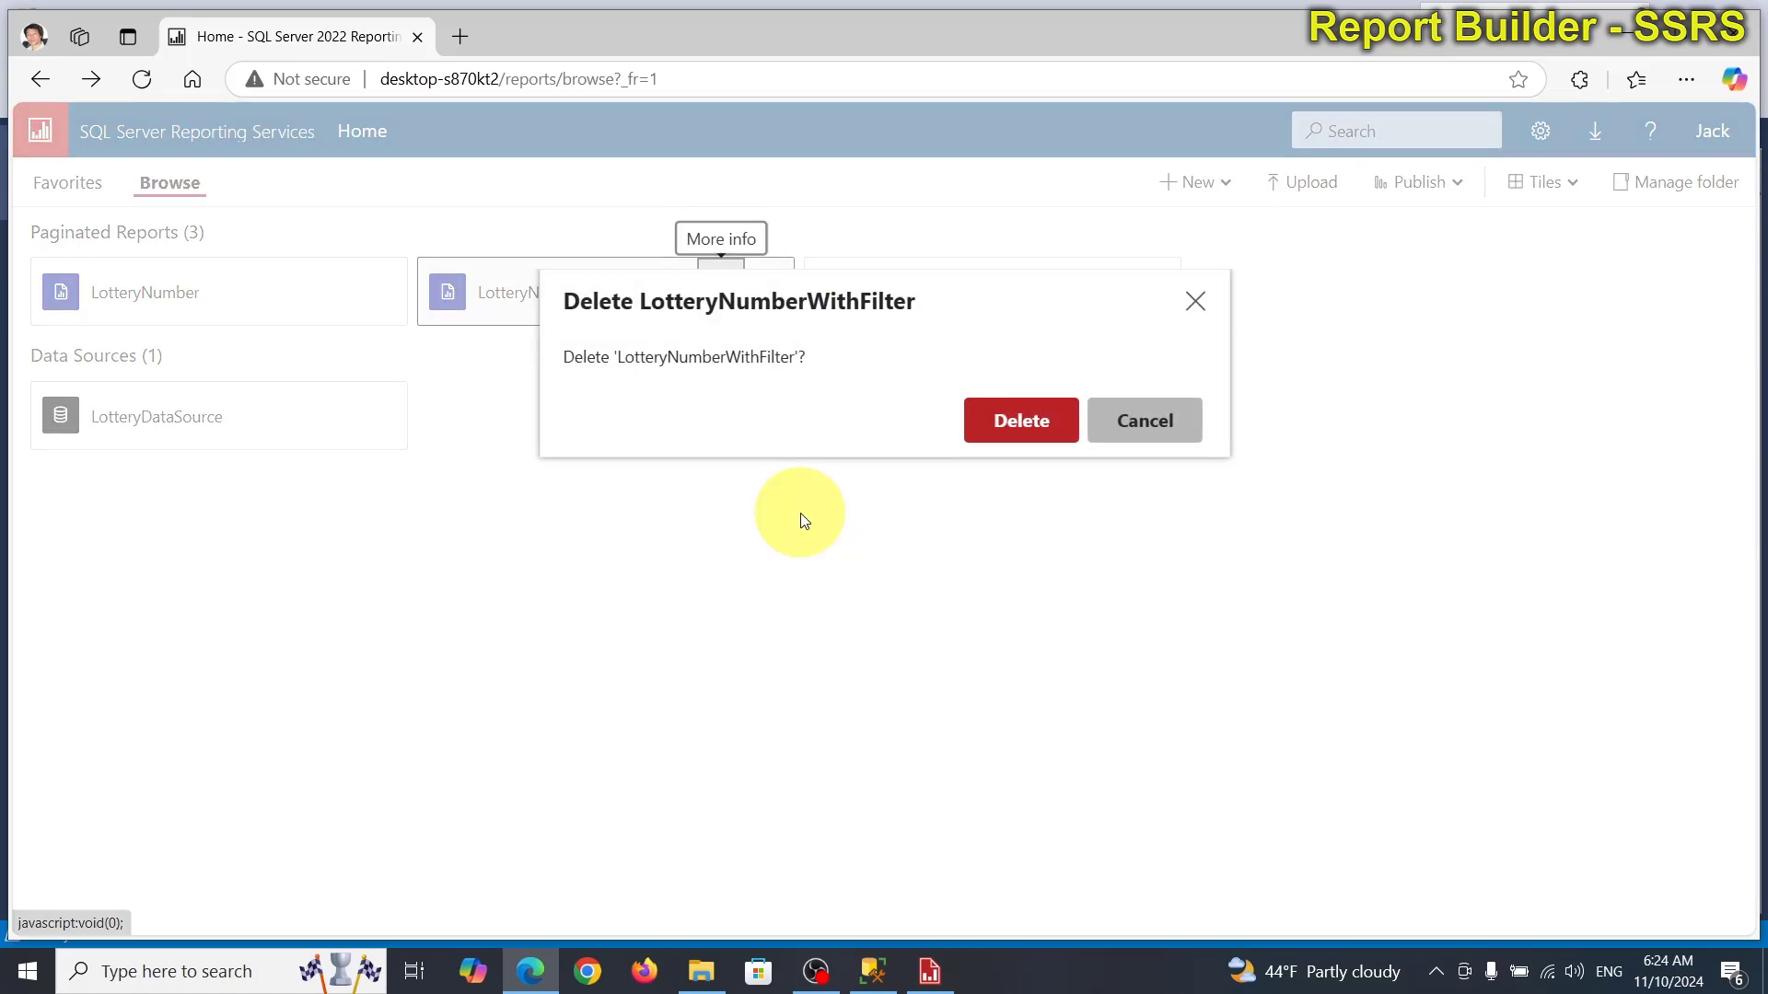
click(1018, 419)
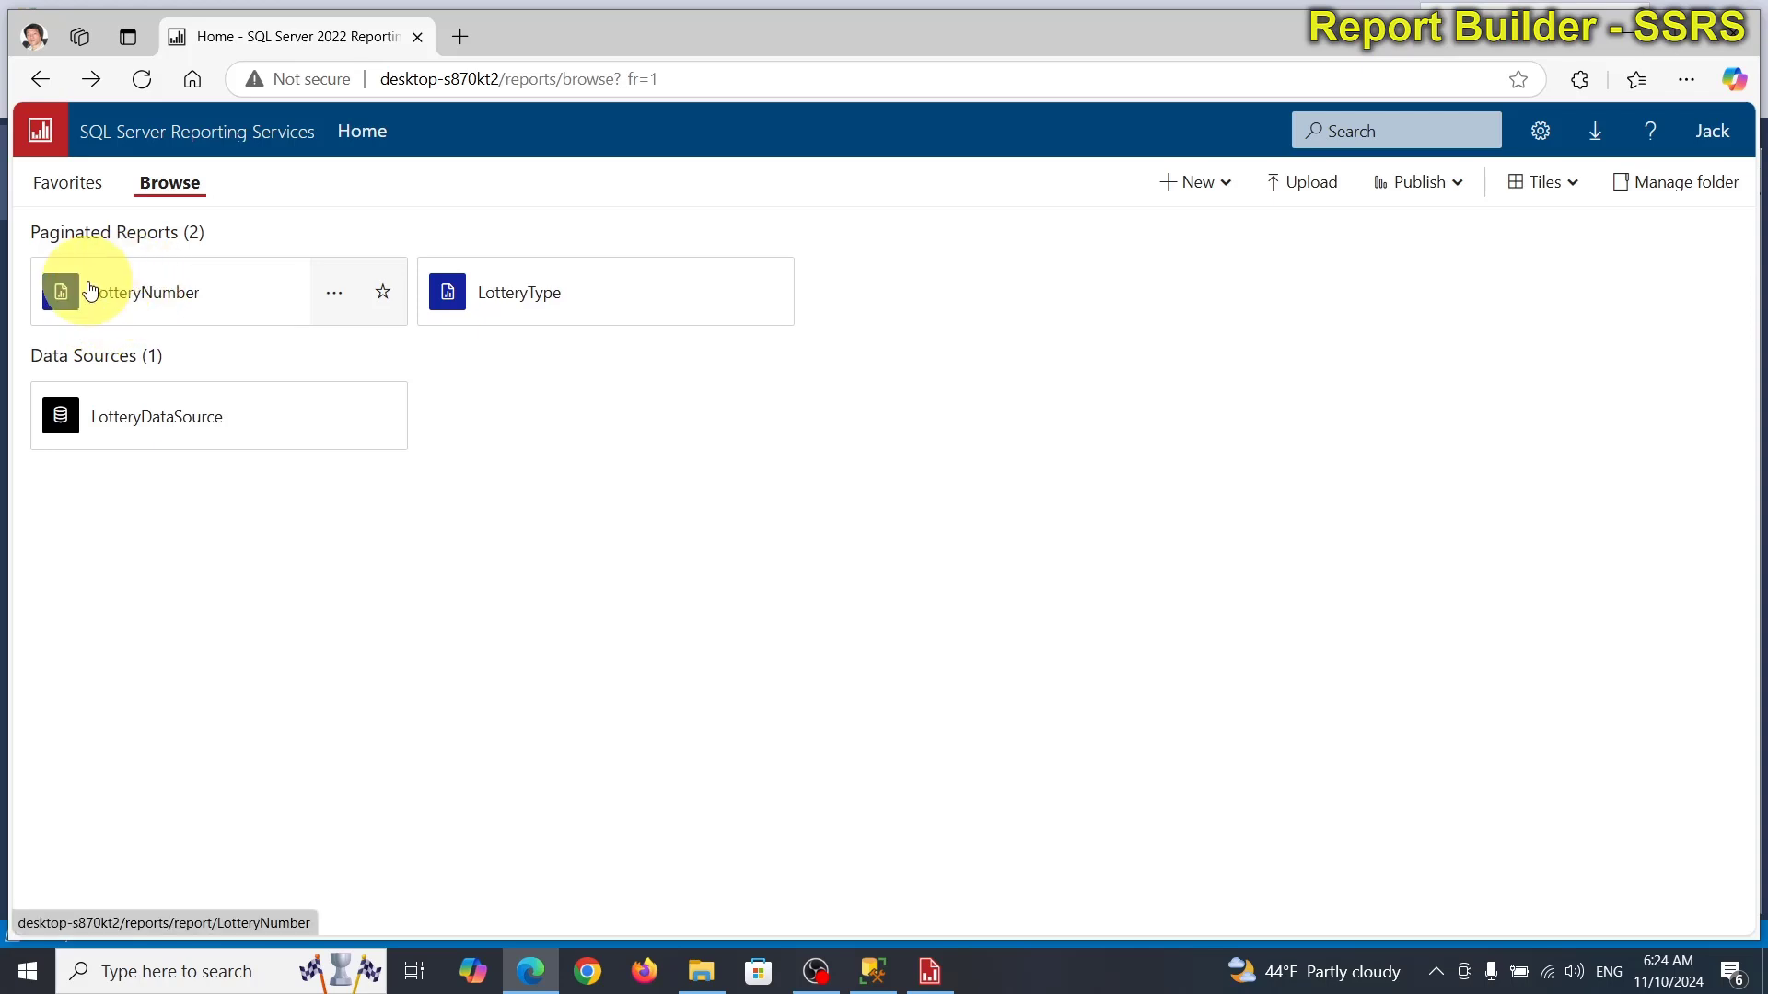
View the LotteryNumber report, return Home, then minimize the browser to reveal the SSMS query results.
click(192, 313)
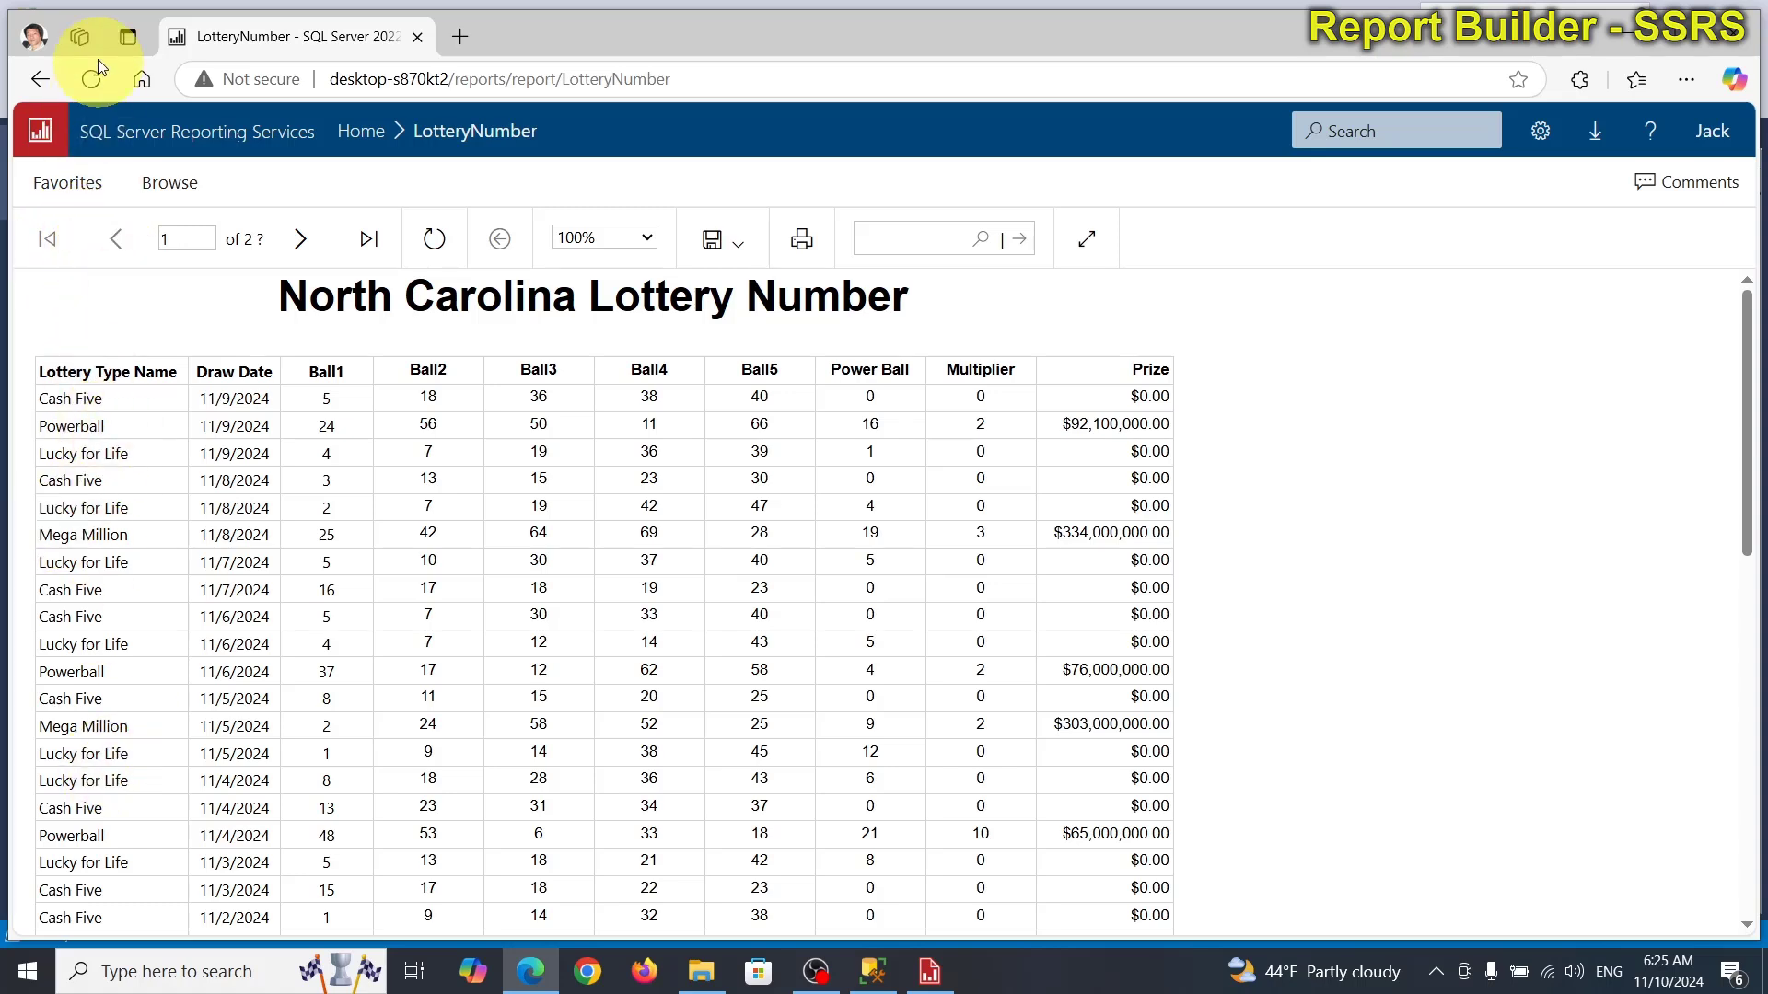
click(30, 76)
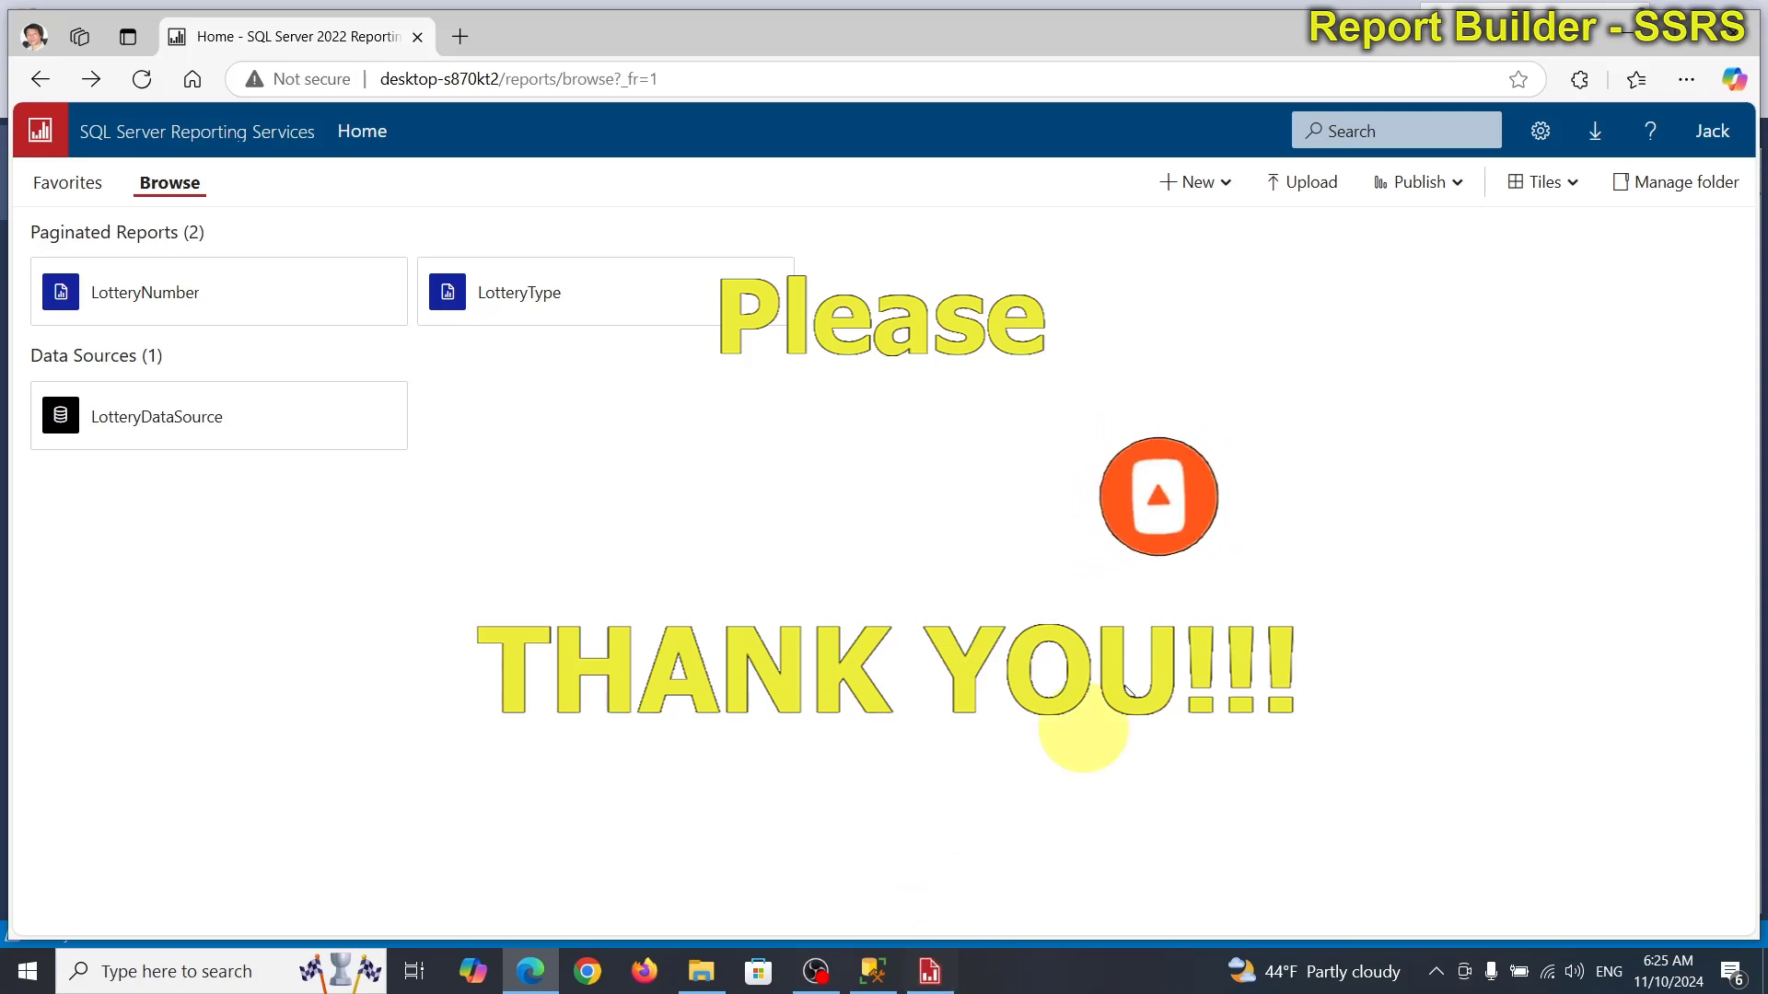
click(1735, 42)
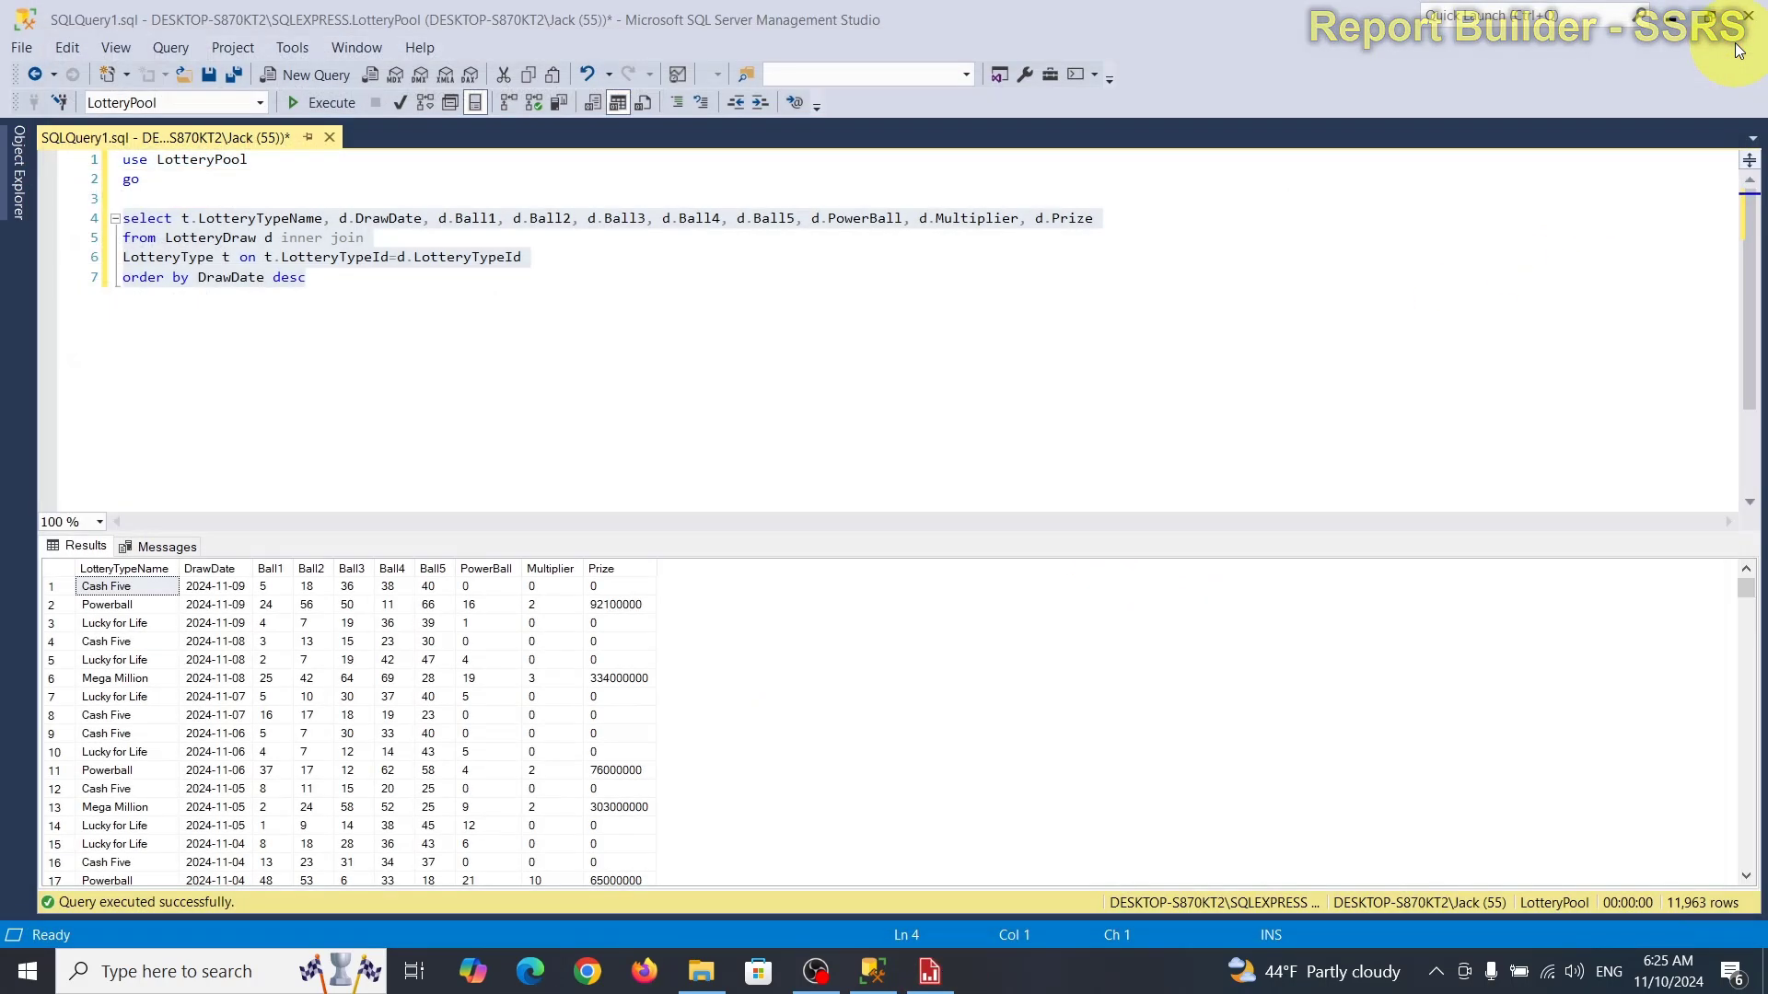